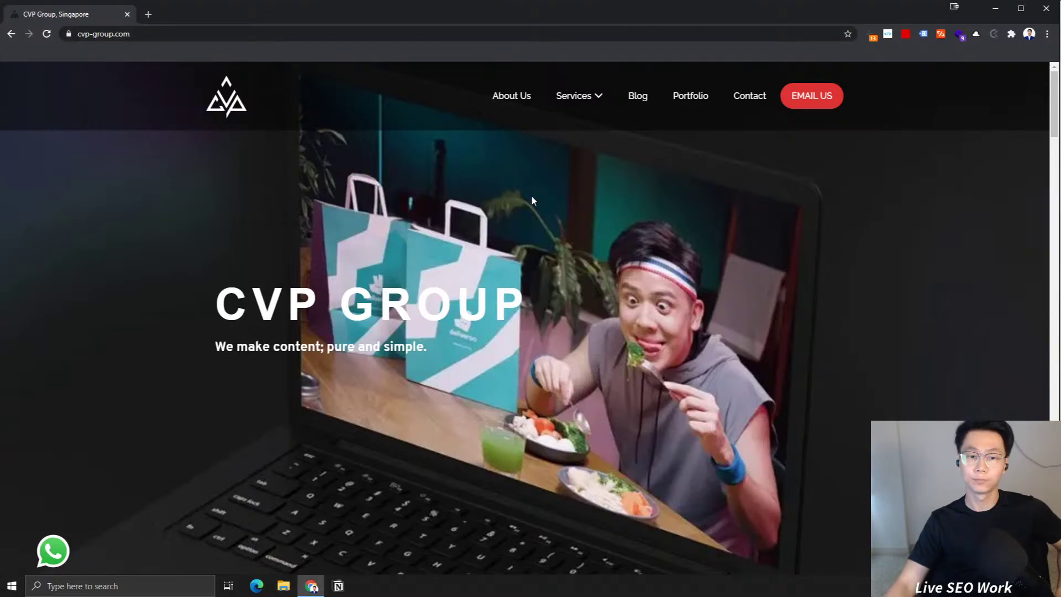
# Step: Search for googledrive in a new tab, open Google Drive from its landing page, and close the landing page
pyautogui.moveTo(572, 103)
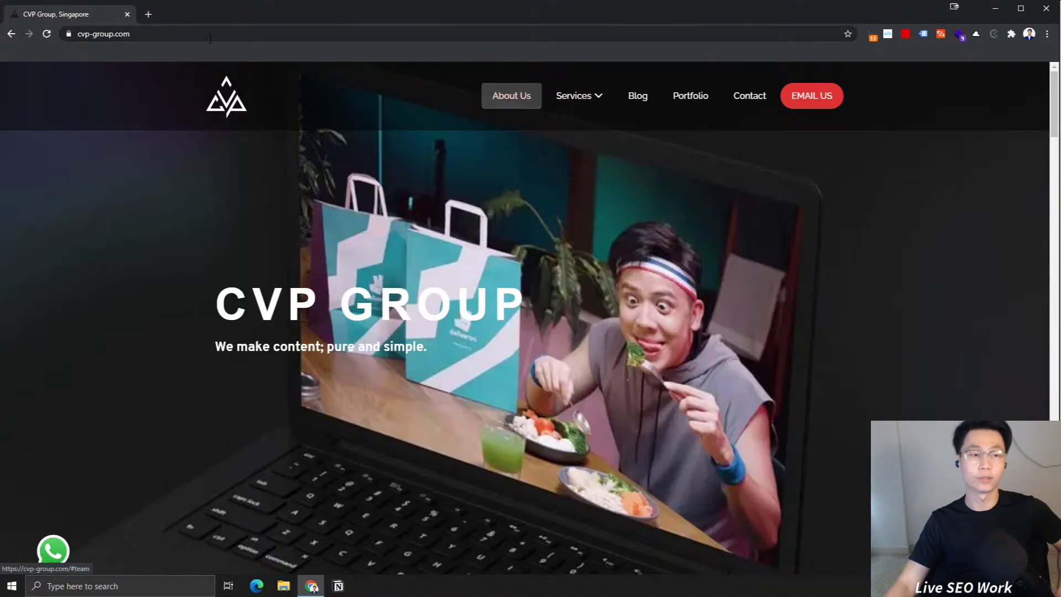
pyautogui.click(145, 16)
pyautogui.write('go')
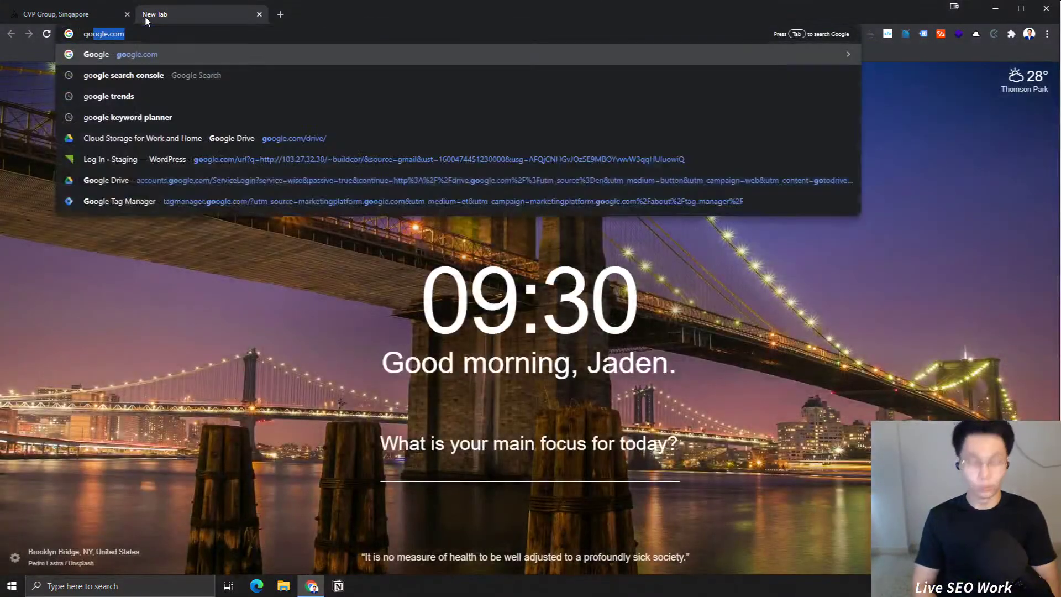
pyautogui.write('ogledrive')
pyautogui.press('Return')
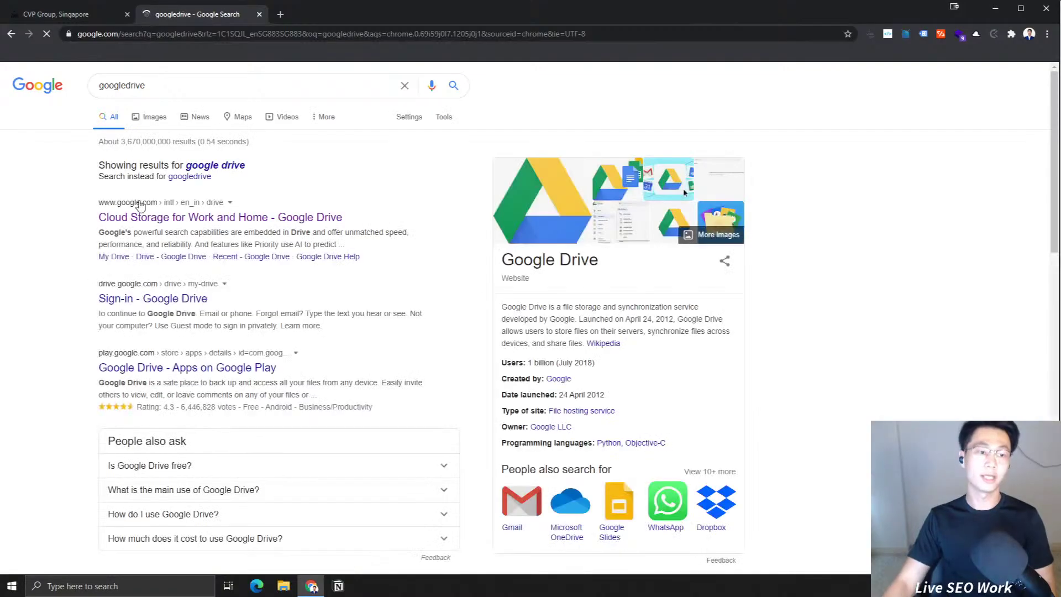
pyautogui.click(133, 217)
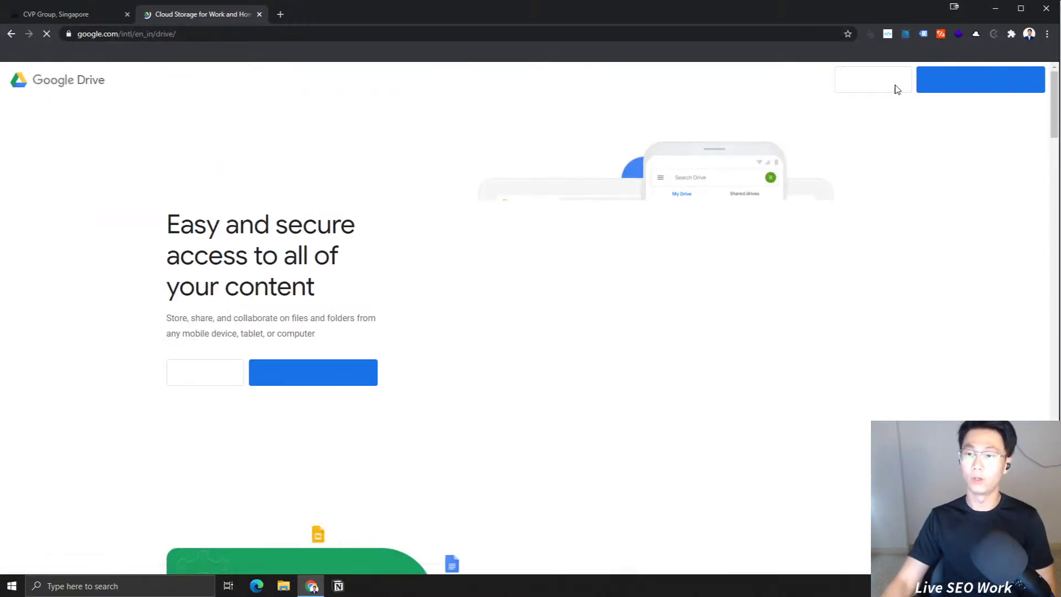
pyautogui.click(868, 81)
pyautogui.click(190, 14)
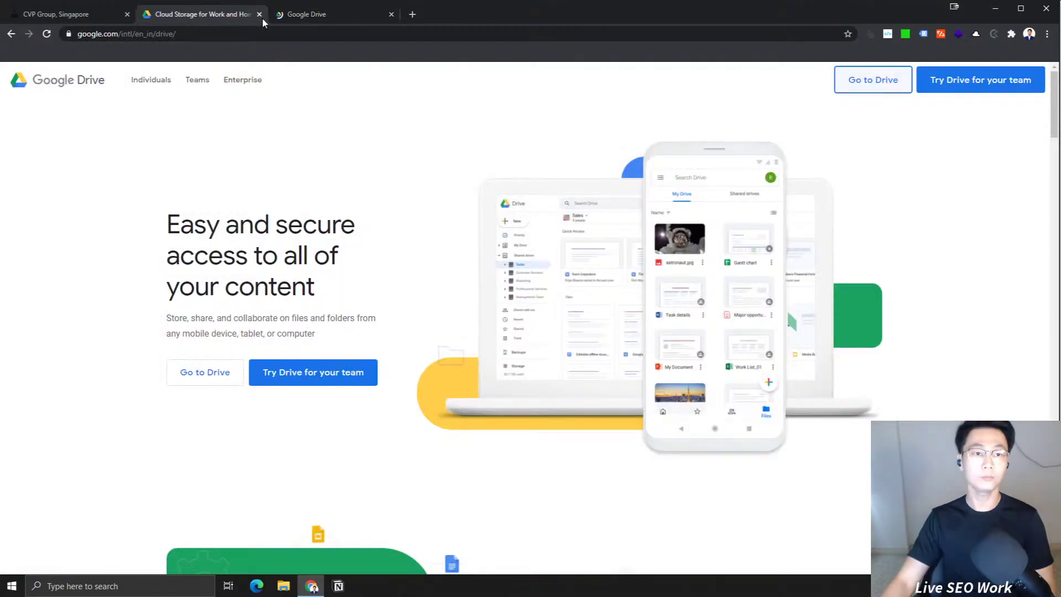
pyautogui.click(259, 13)
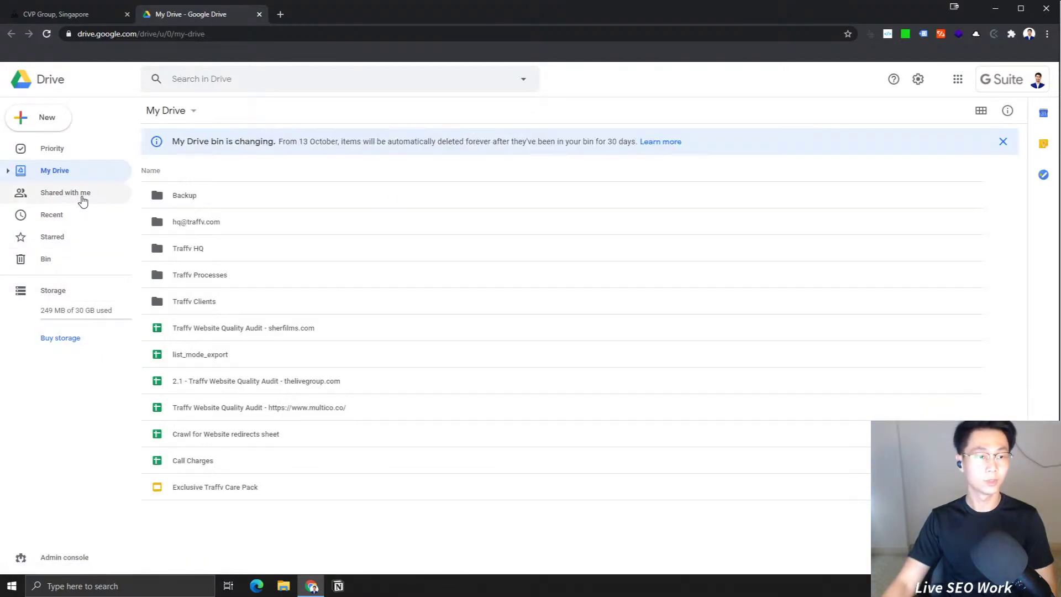
# Step: Make a copy of the "Traffv Website Quality Audit - sherfilms.com" spreadsheet, open the copy, and close the Drive file list
pyautogui.click(349, 337)
pyautogui.click(316, 388)
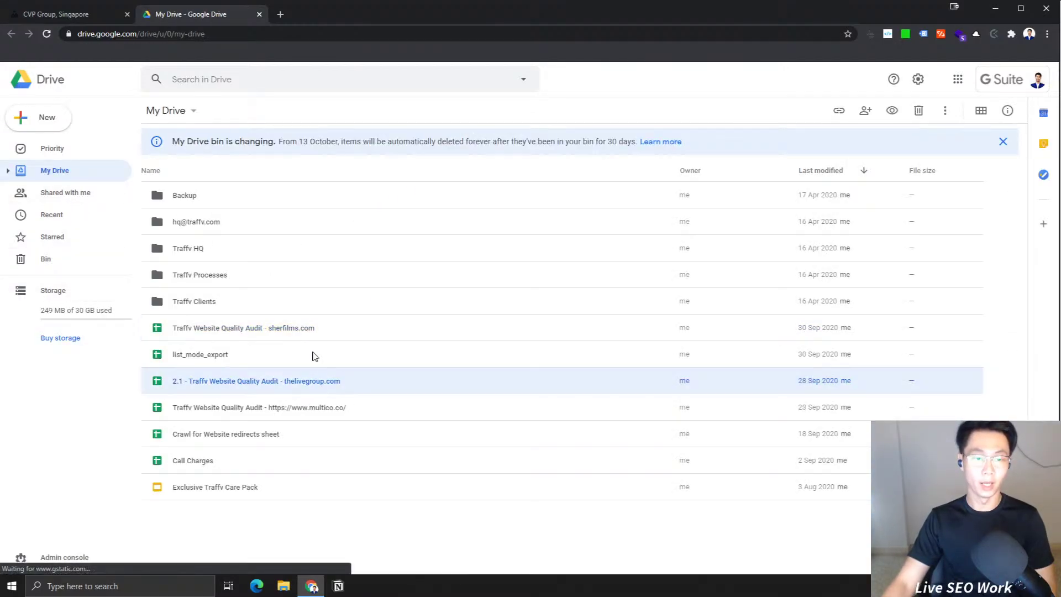
pyautogui.rightClick(303, 336)
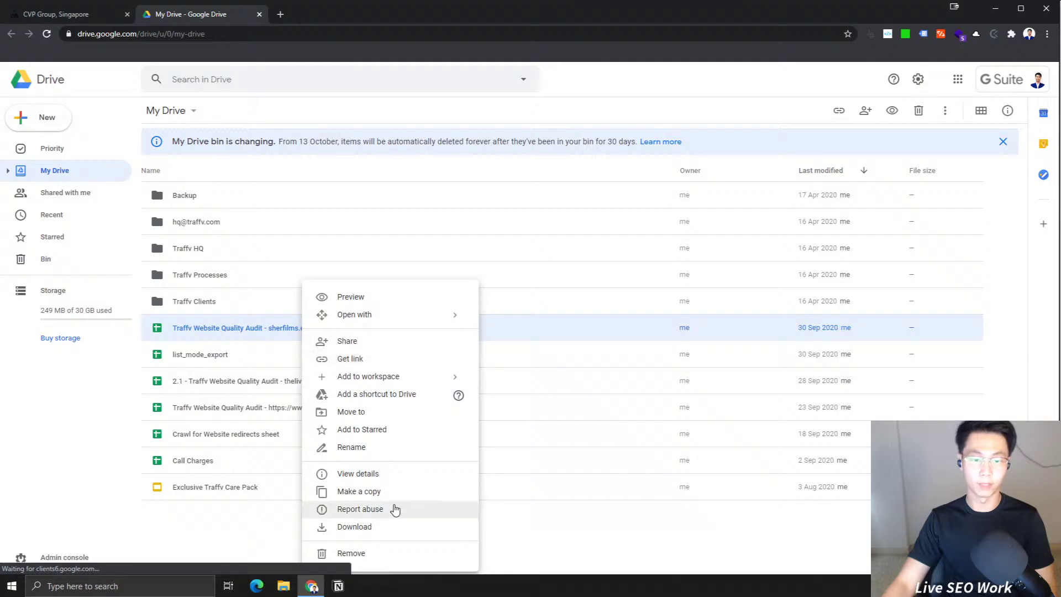
pyautogui.click(395, 494)
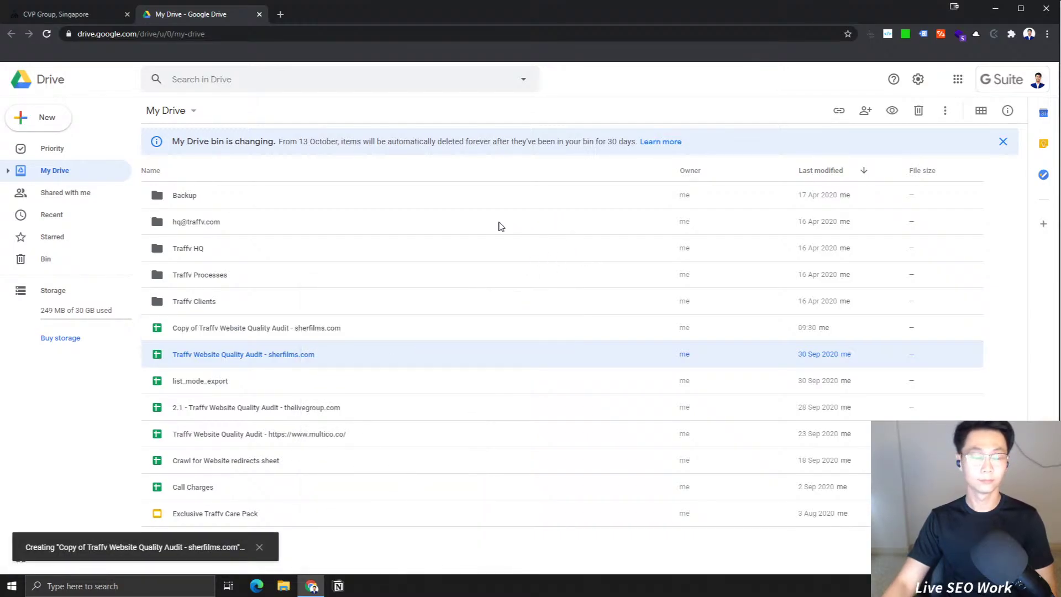
pyautogui.doubleClick(289, 334)
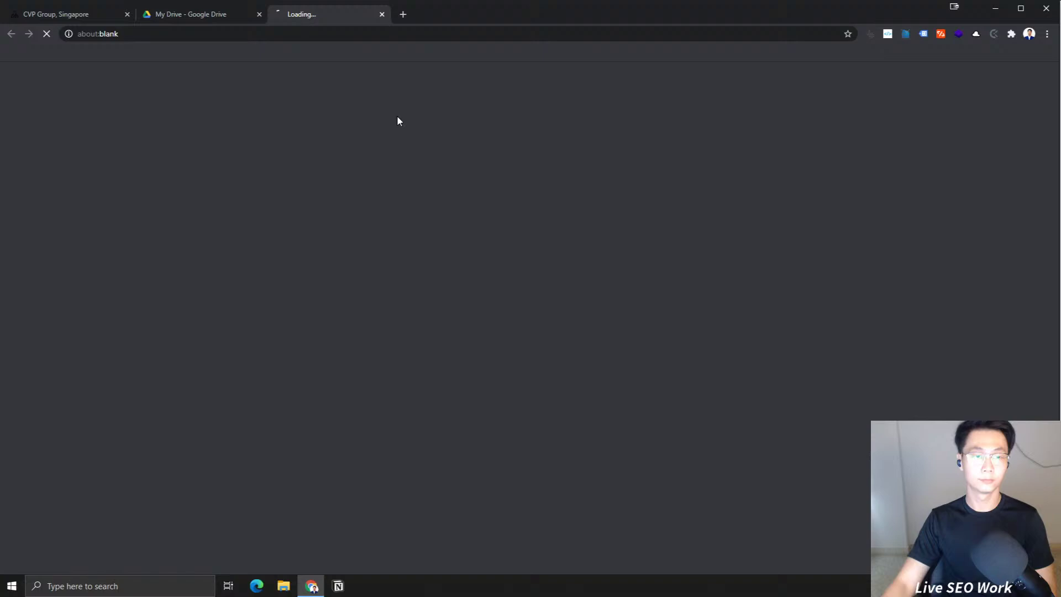
pyautogui.click(220, 15)
pyautogui.click(259, 14)
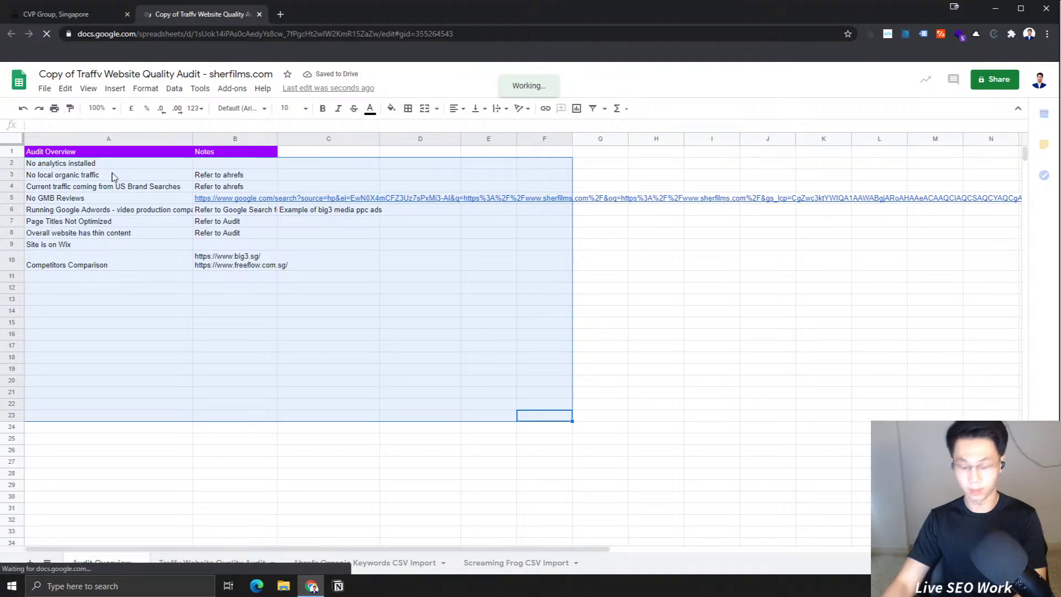
# Step: Clear all old entries below the header rows on the Audit Overview and Traffv Website Quality Audit sheets
pyautogui.press('Delete')
pyautogui.click(419, 348)
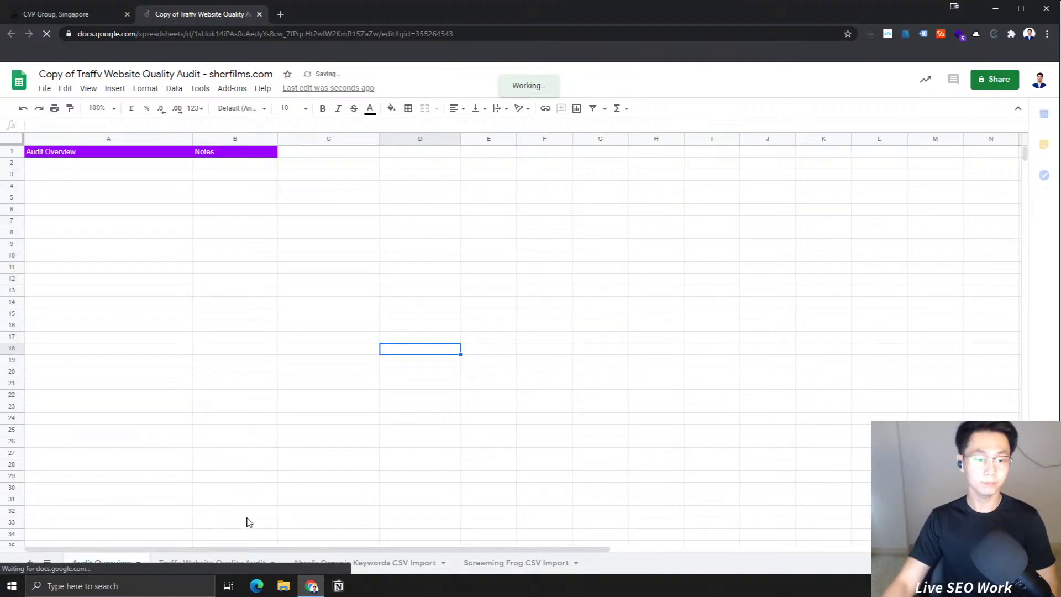
pyautogui.click(180, 567)
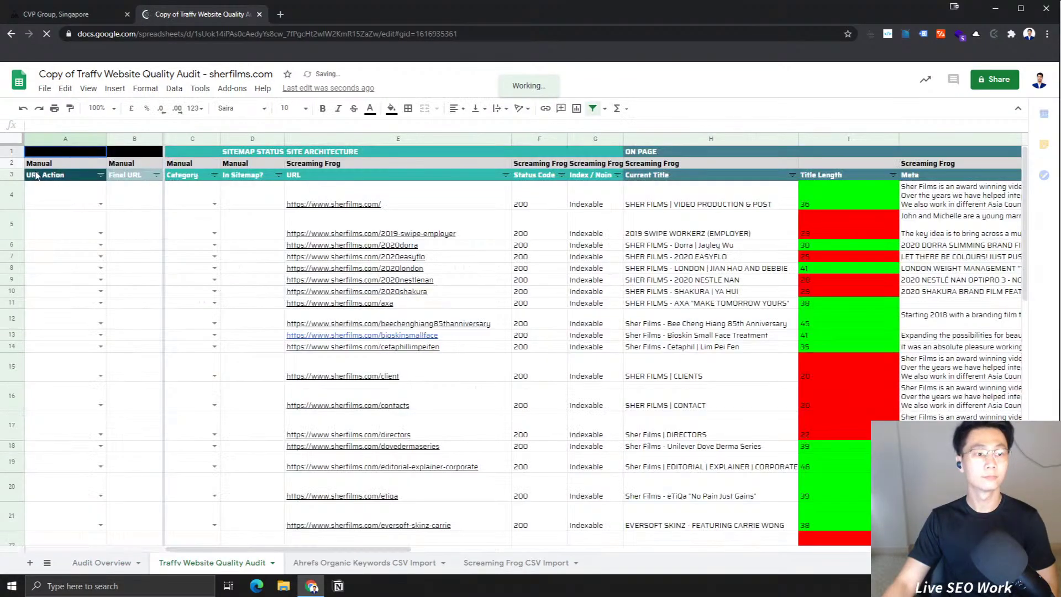
pyautogui.click(90, 189)
pyautogui.hotkey('shift', 'space')
pyautogui.hotkey('ctrl', 'shift', 'Down')
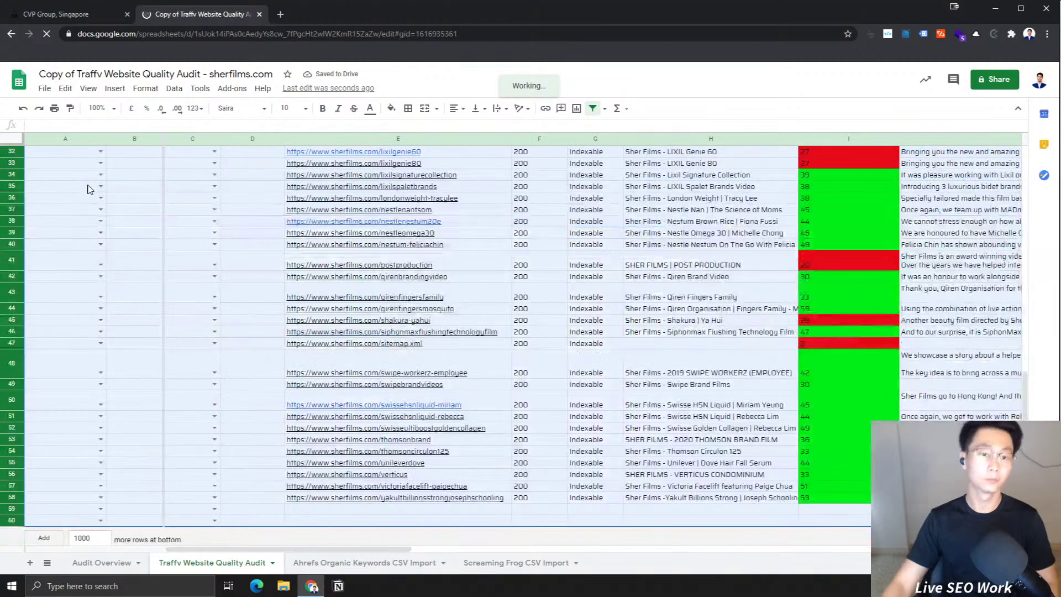
pyautogui.press('Delete')
pyautogui.scroll(6, 87, 190)
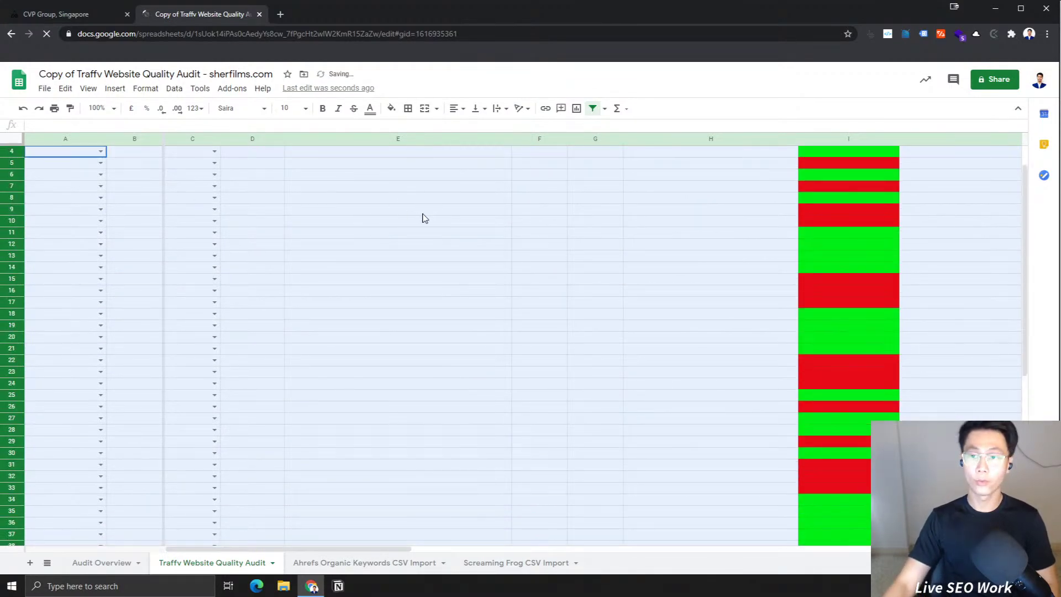
# Step: Check the Ahrefs Organic Keywords CSV Import sheet for old data and clear everything on the Screaming Frog CSV Import sheet
pyautogui.click(381, 563)
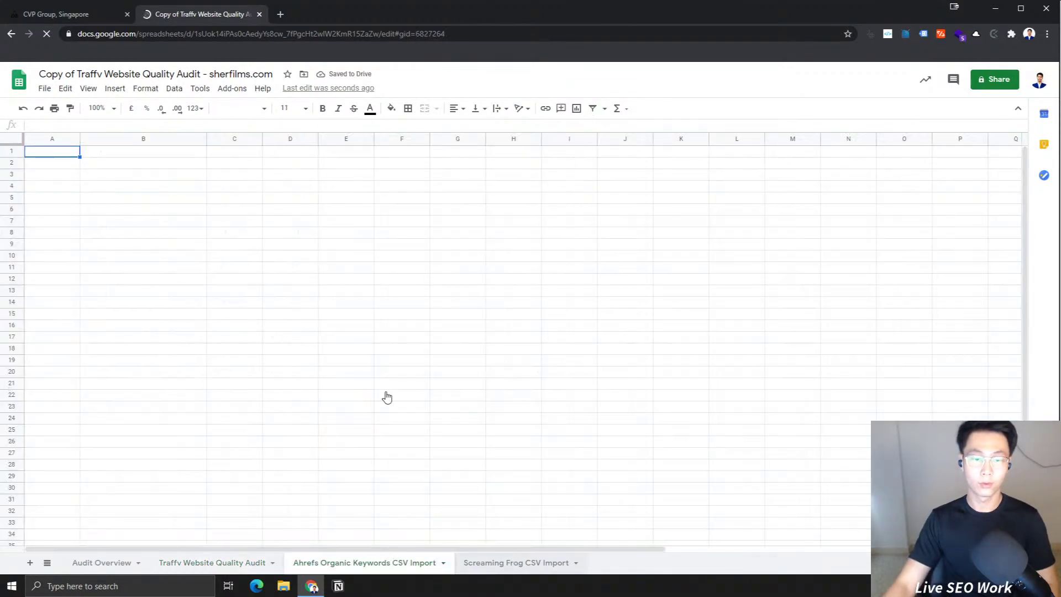
pyautogui.click(11, 152)
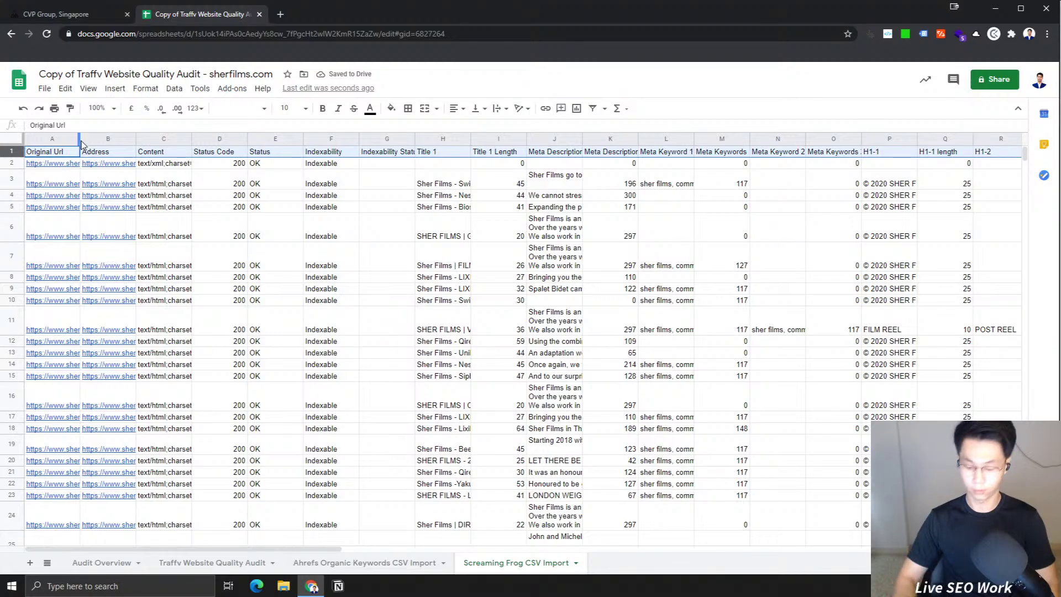
pyautogui.hotkey('ctrl', 'shift', 'Down')
pyautogui.press('Delete')
pyautogui.click(313, 224)
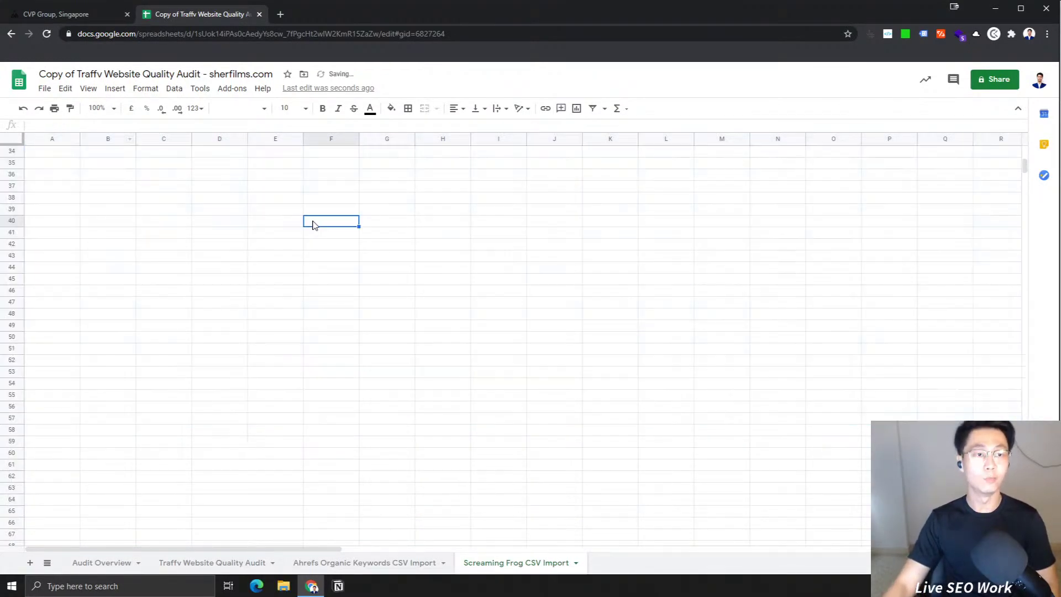
# Step: Examine the emptied Traffv Website Quality Audit sheet's columns, including URL Action, Final URL, Category, In Sitemap, URL and Status Code
pyautogui.click(228, 562)
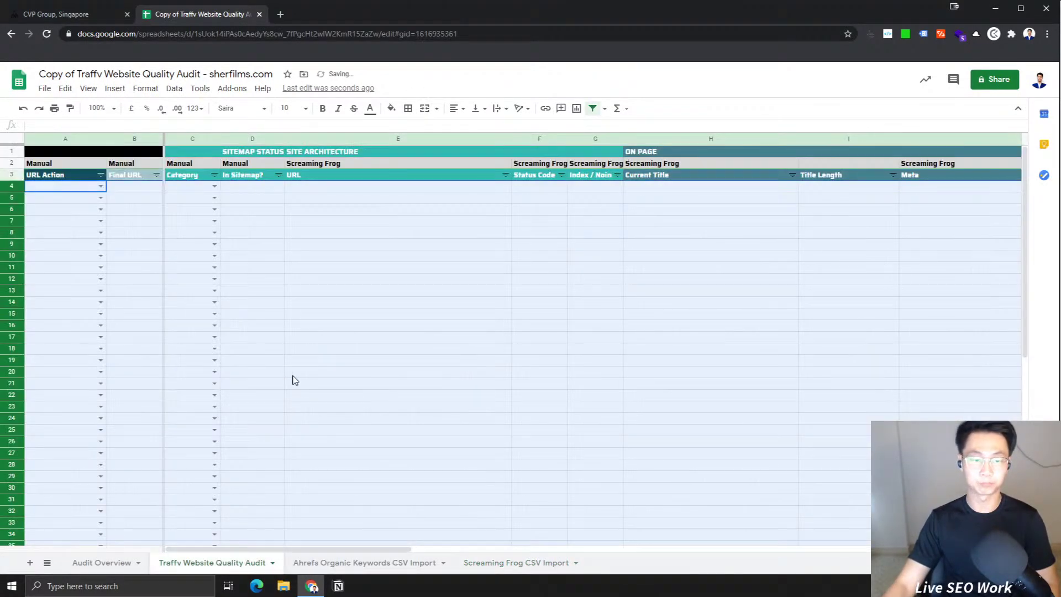
pyautogui.click(393, 341)
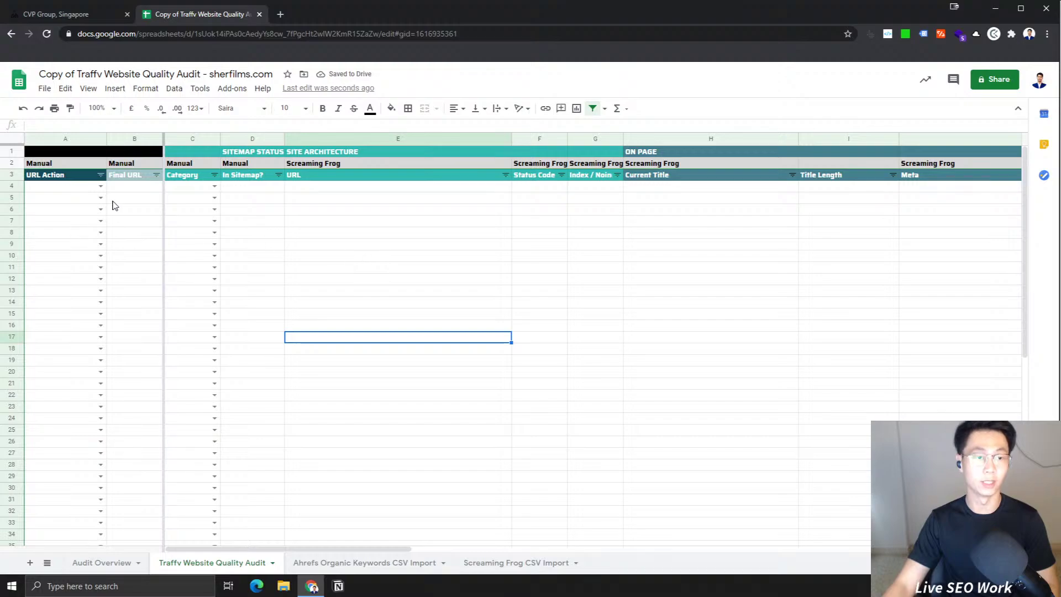
pyautogui.click(148, 185)
pyautogui.click(296, 190)
pyautogui.click(263, 196)
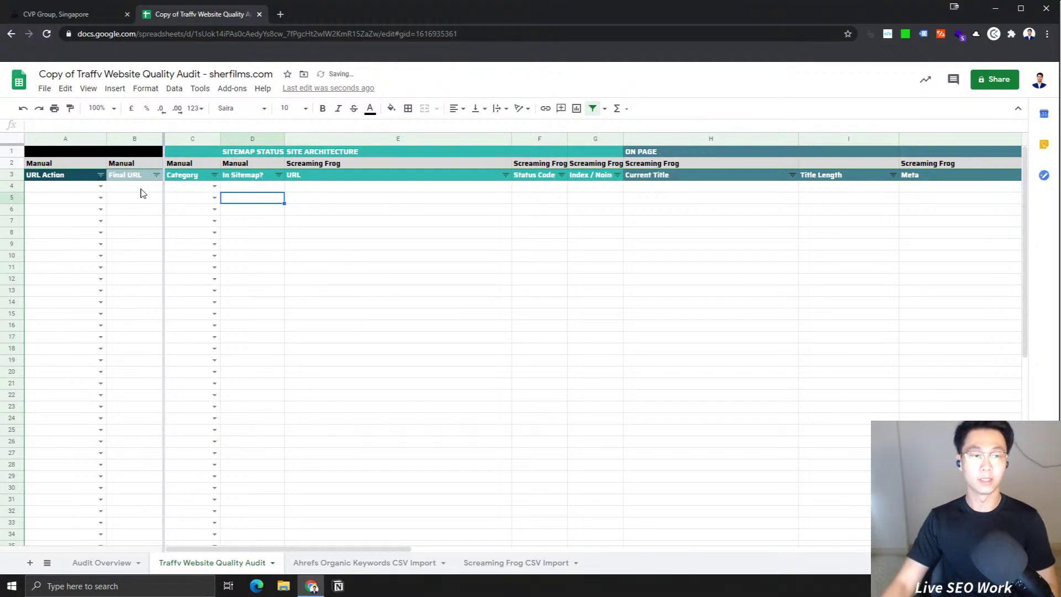
pyautogui.click(142, 193)
pyautogui.click(260, 188)
pyautogui.click(89, 194)
pyautogui.click(332, 187)
pyautogui.click(547, 189)
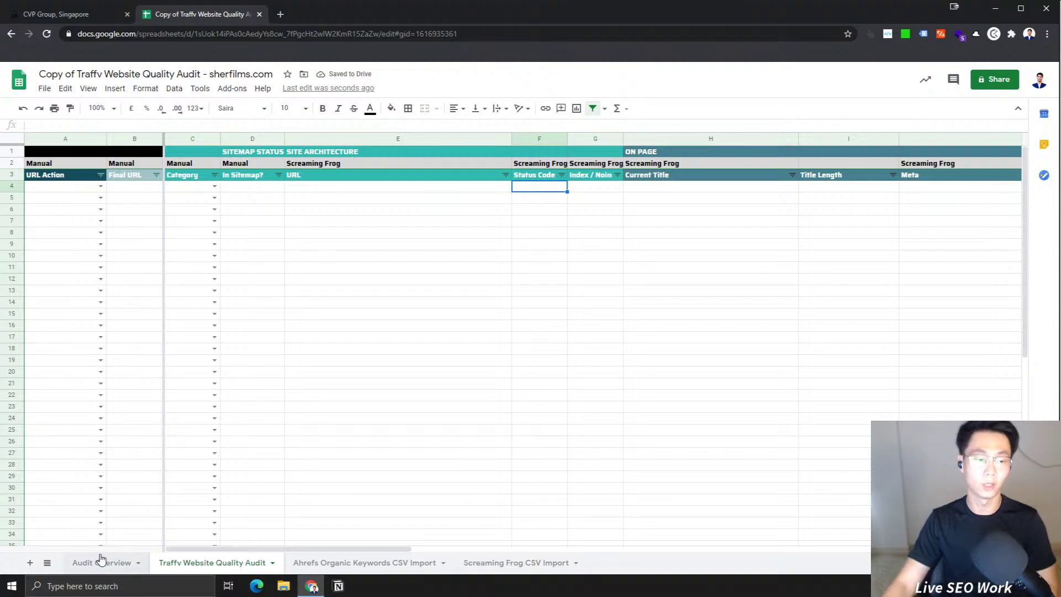
pyautogui.click(142, 188)
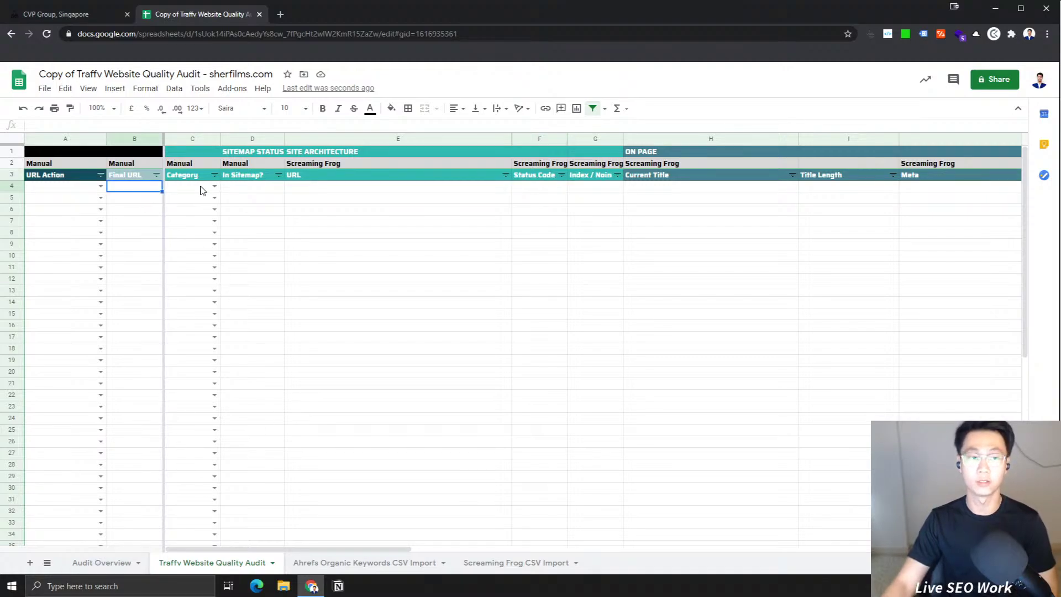
pyautogui.click(204, 189)
pyautogui.click(552, 189)
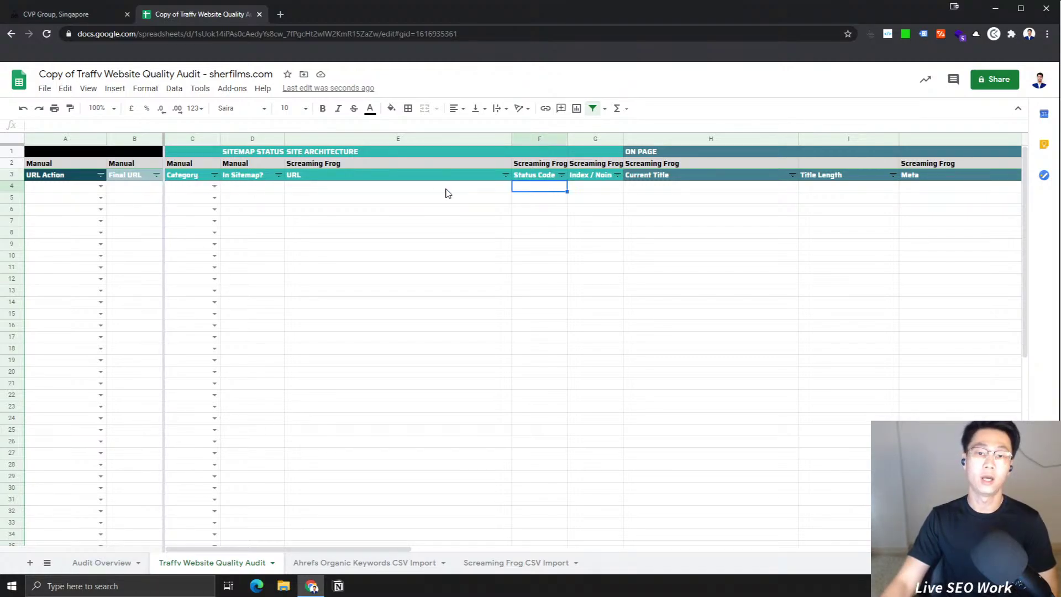
pyautogui.click(447, 193)
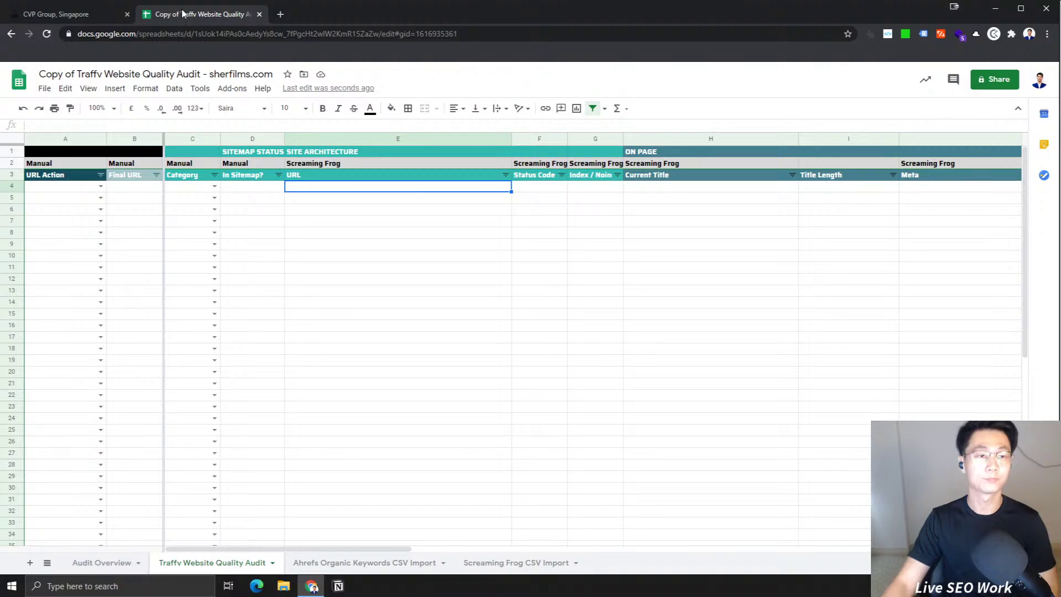
# Step: Remove the "Copy of" prefix from the spreadsheet's title
pyautogui.click(103, 75)
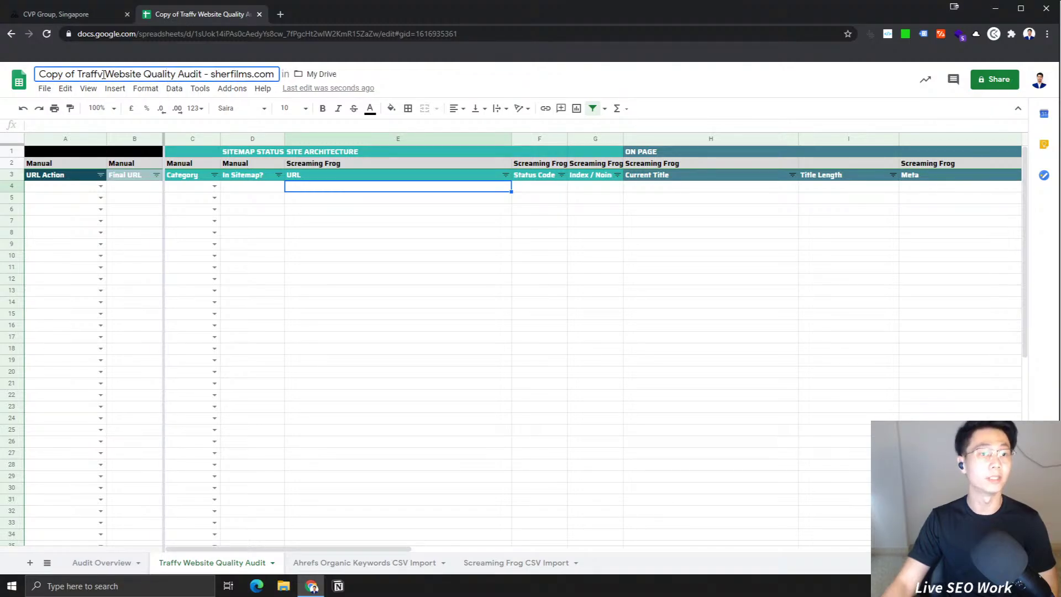
pyautogui.moveTo(81, 72); pyautogui.dragTo(38, 74)
pyautogui.press('BackSpace')
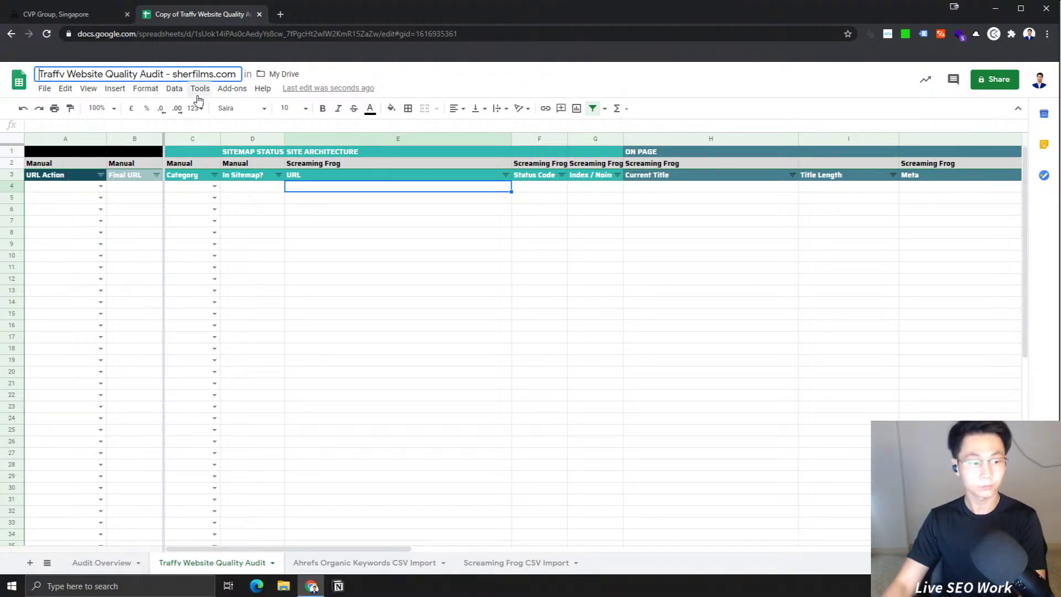
# Step: Replace the domain in the spreadsheet's title with cvp-group.com, copied from the open website's address, without the protocol and trailing slash
pyautogui.click(52, 14)
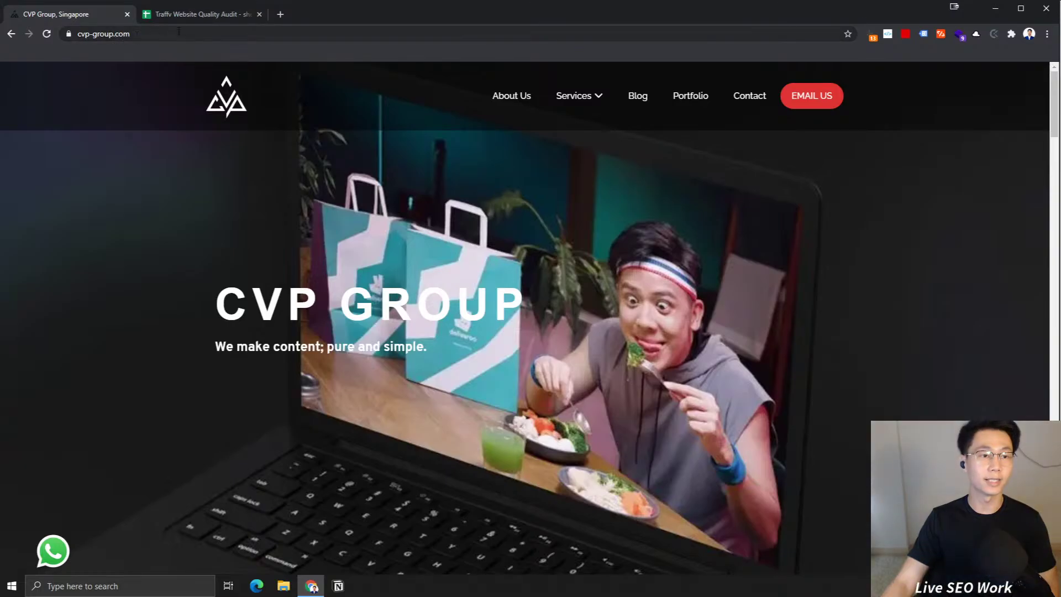
pyautogui.click(201, 16)
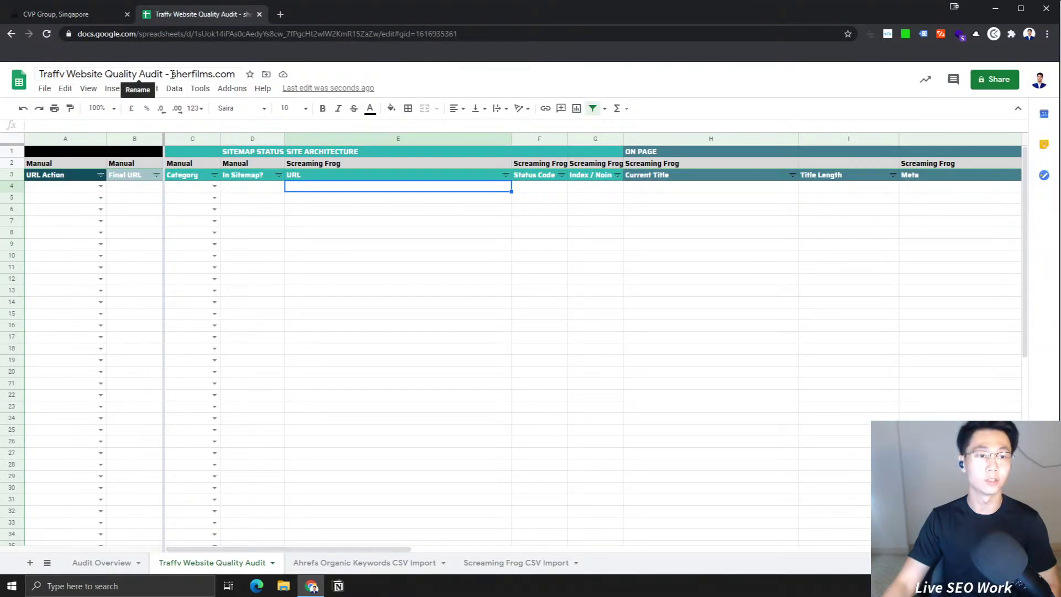
pyautogui.moveTo(172, 74); pyautogui.dragTo(305, 82)
pyautogui.hotkey('ctrl', 'v')
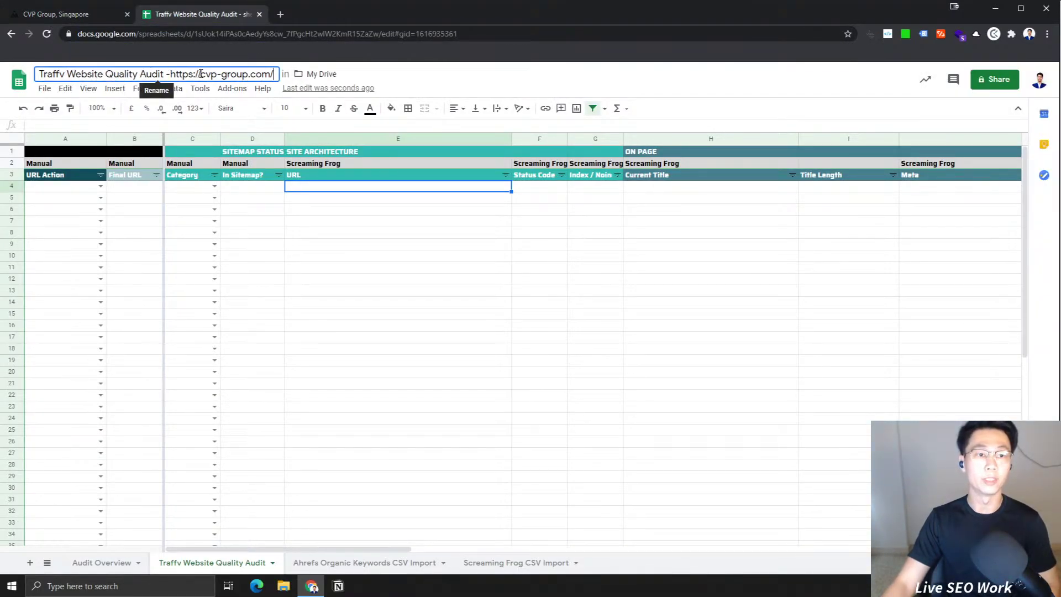
pyautogui.moveTo(201, 73); pyautogui.dragTo(176, 74)
pyautogui.press('BackSpace')
pyautogui.press('BackSpace')
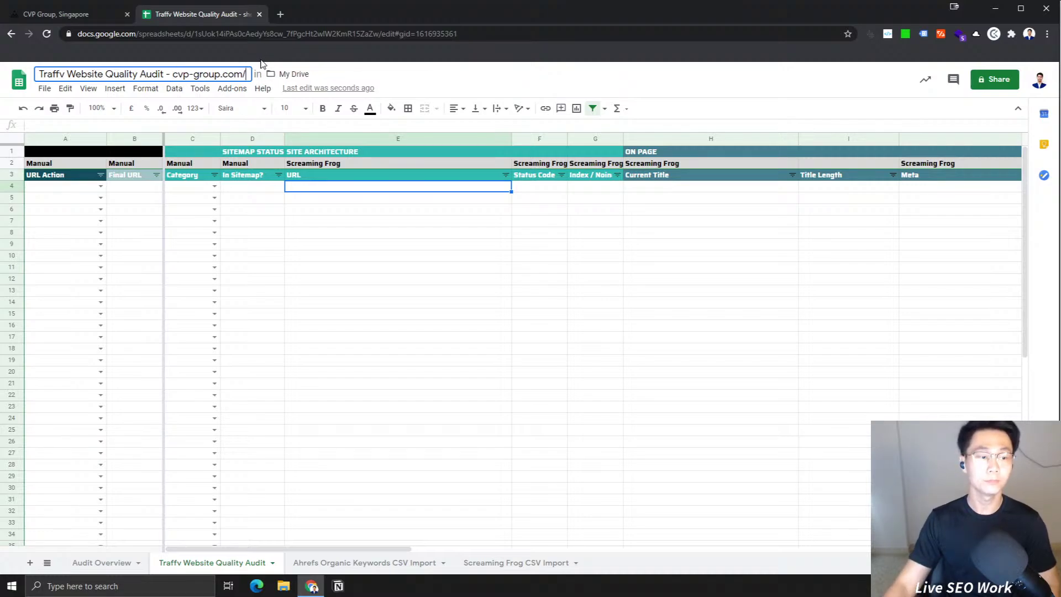
pyautogui.press('BackSpace')
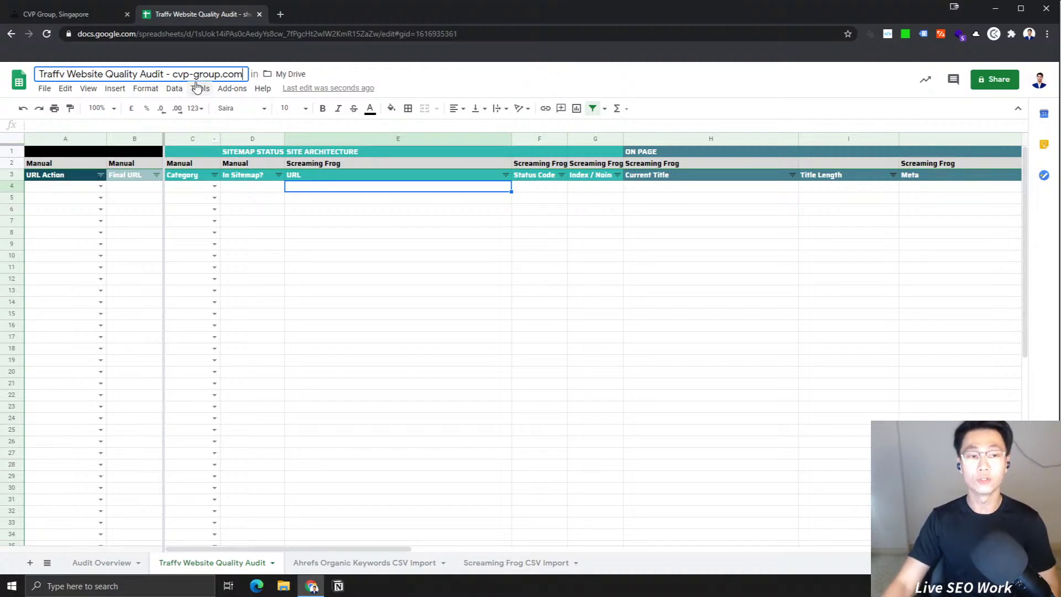
pyautogui.click(289, 223)
# Step: Look over the URL and Current Title columns, then open the Audit Overview sheet
pyautogui.click(342, 187)
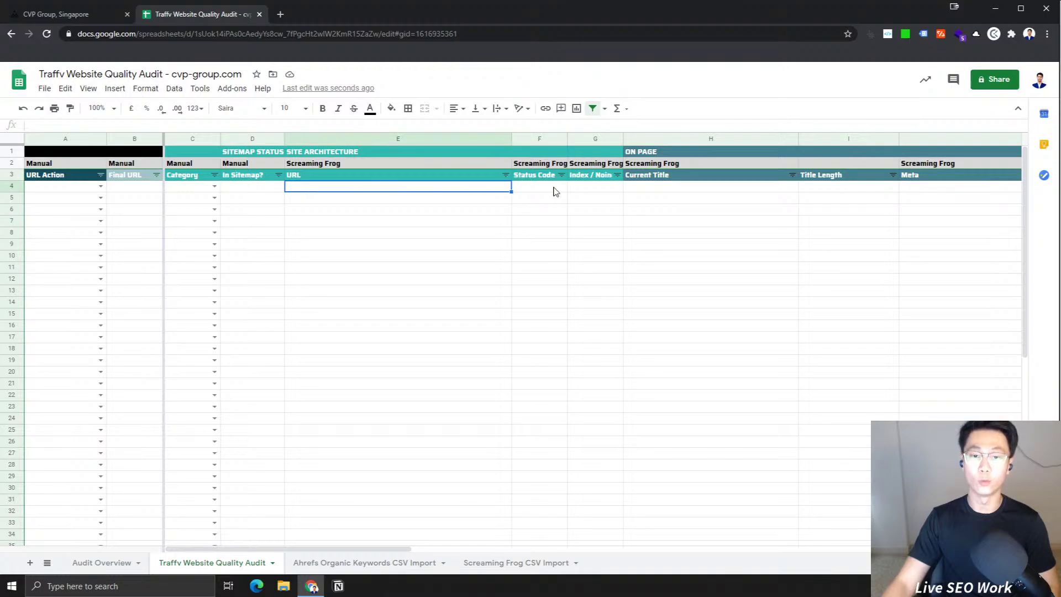
pyautogui.click(696, 210)
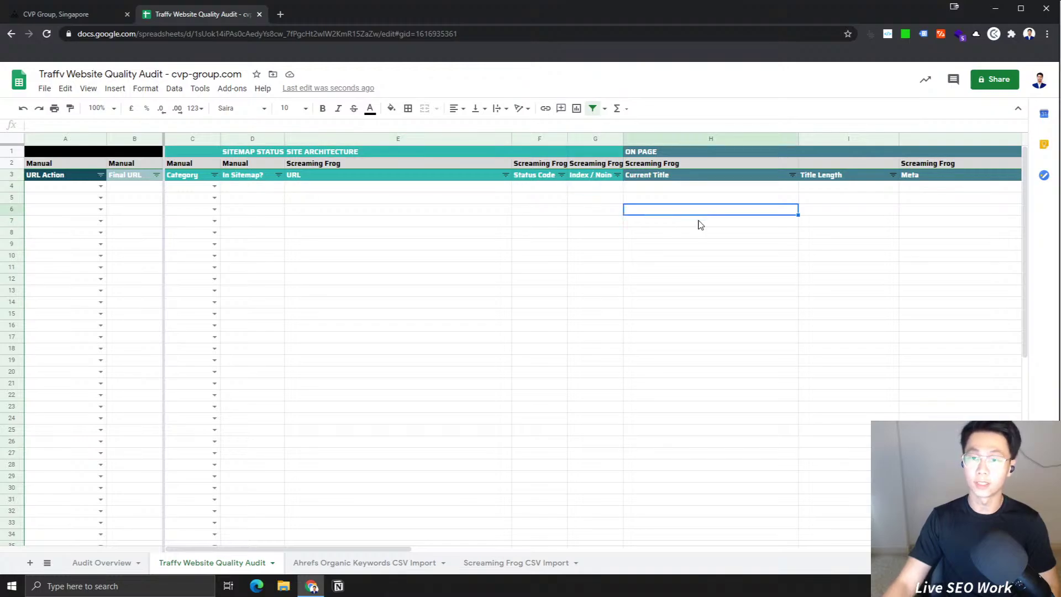
pyautogui.click(99, 562)
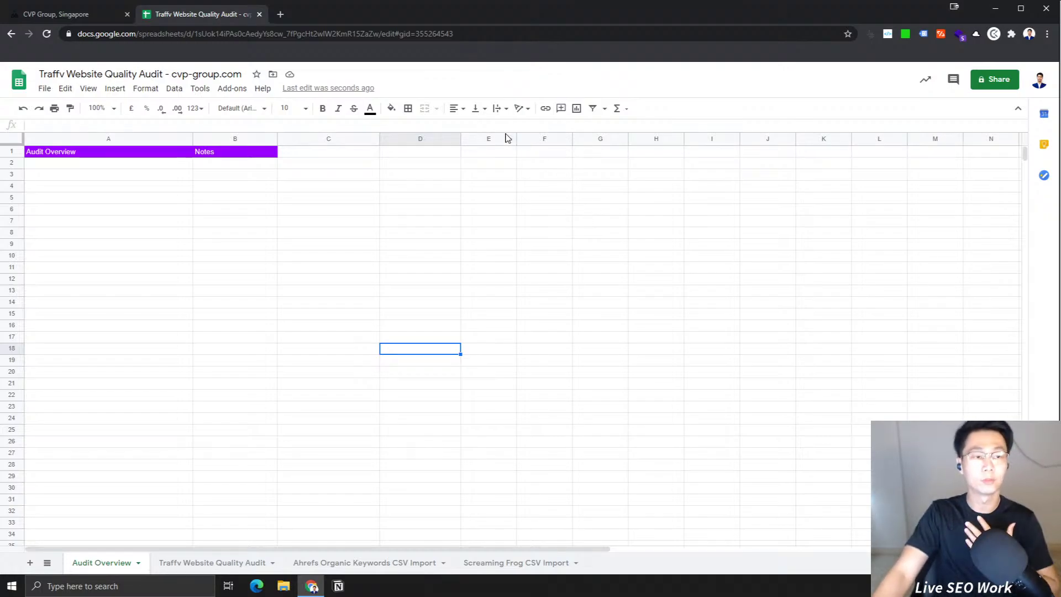
# Step: Switch to the CVP Group website and look over its homepage, including the Selected Work section
pyautogui.click(73, 19)
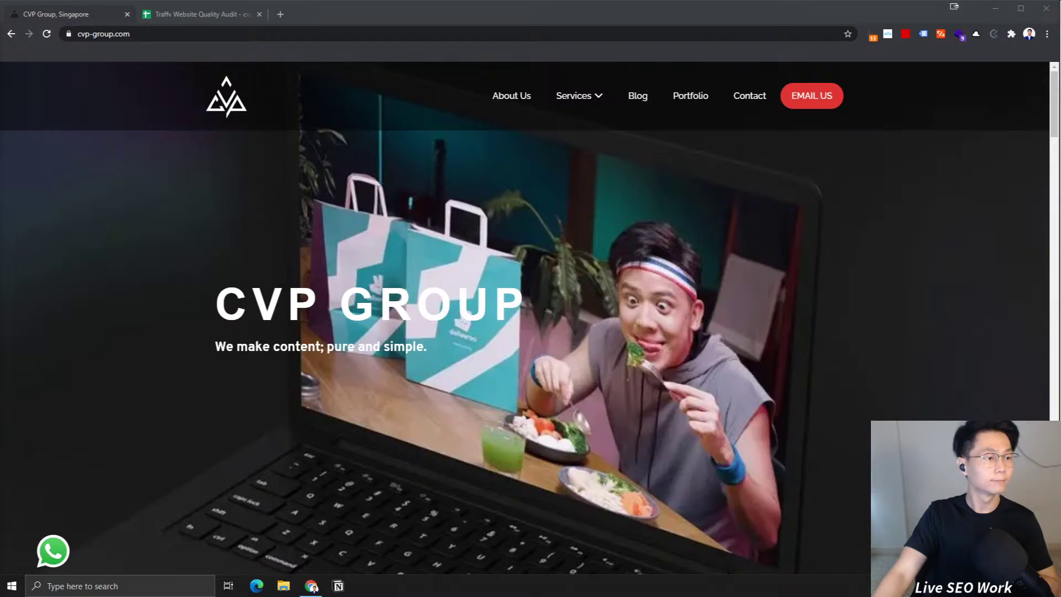
pyautogui.hotkey('alt', 'Tab')
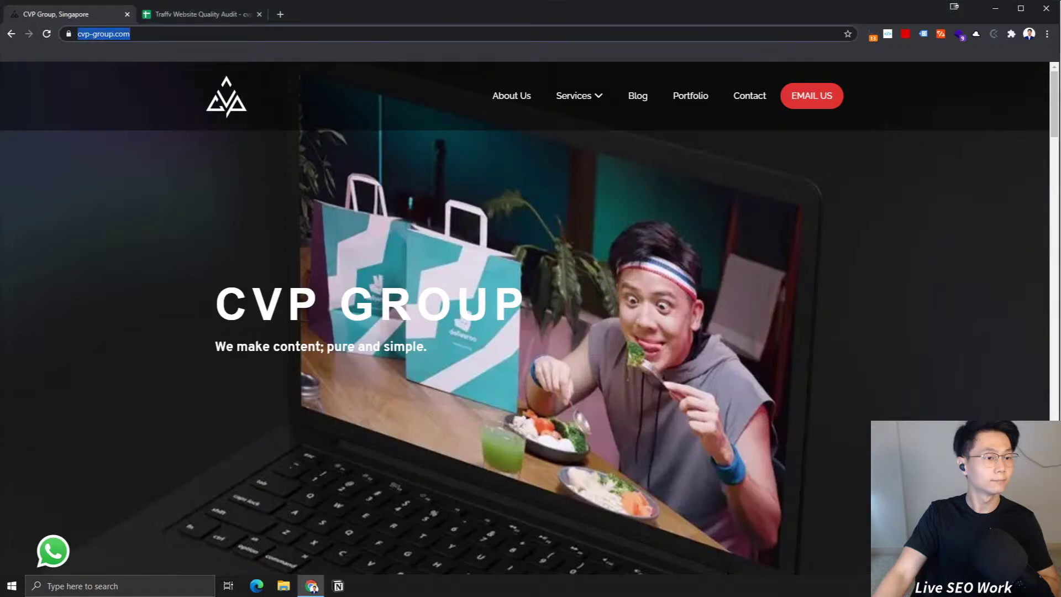
pyautogui.click(194, 18)
pyautogui.click(98, 19)
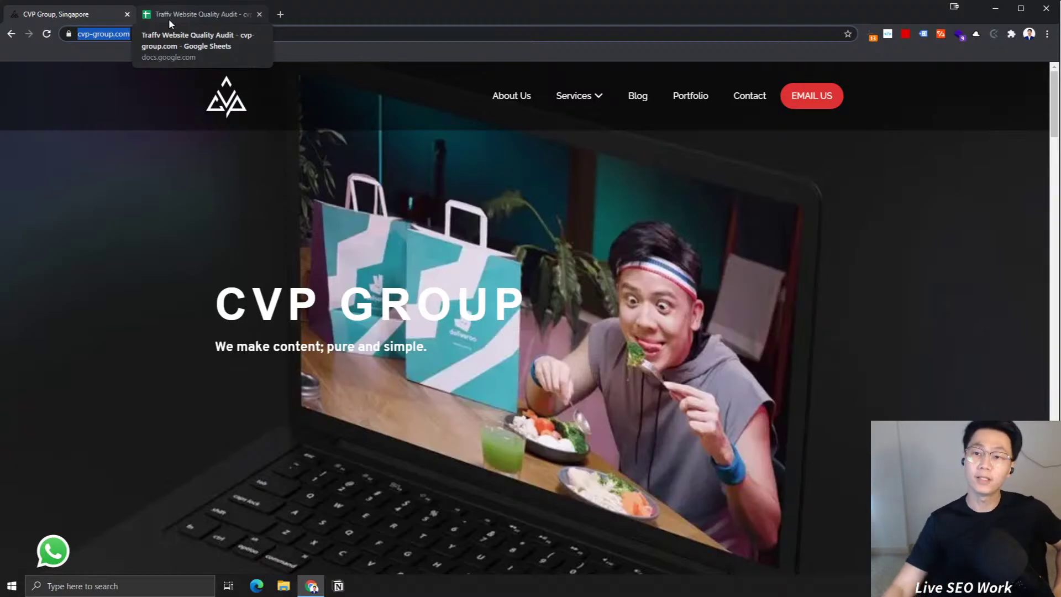
pyautogui.click(257, 206)
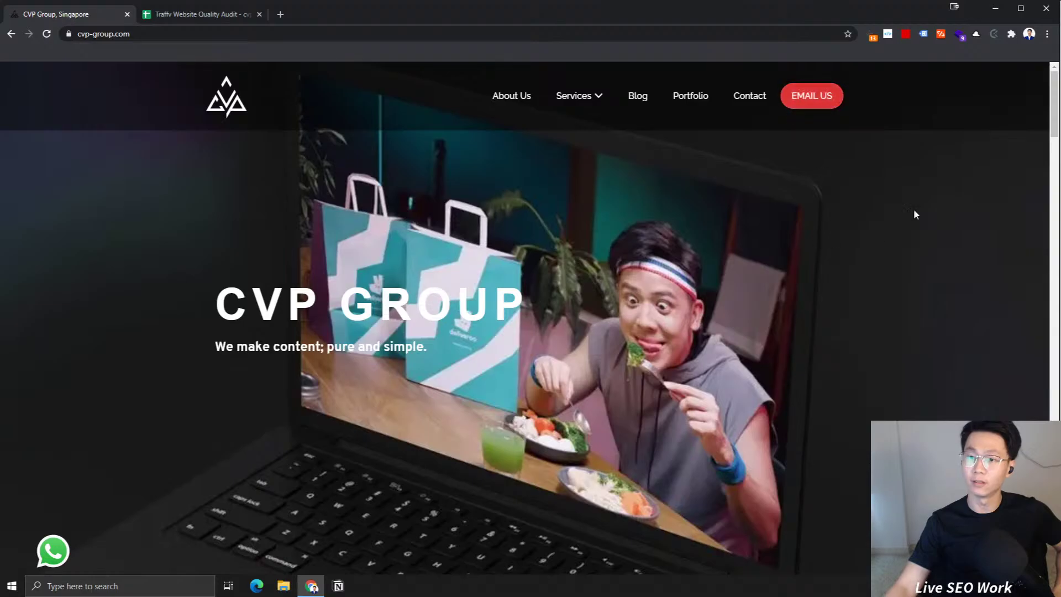
pyautogui.scroll(-15, 879, 260)
pyautogui.scroll(-1, 983, 248)
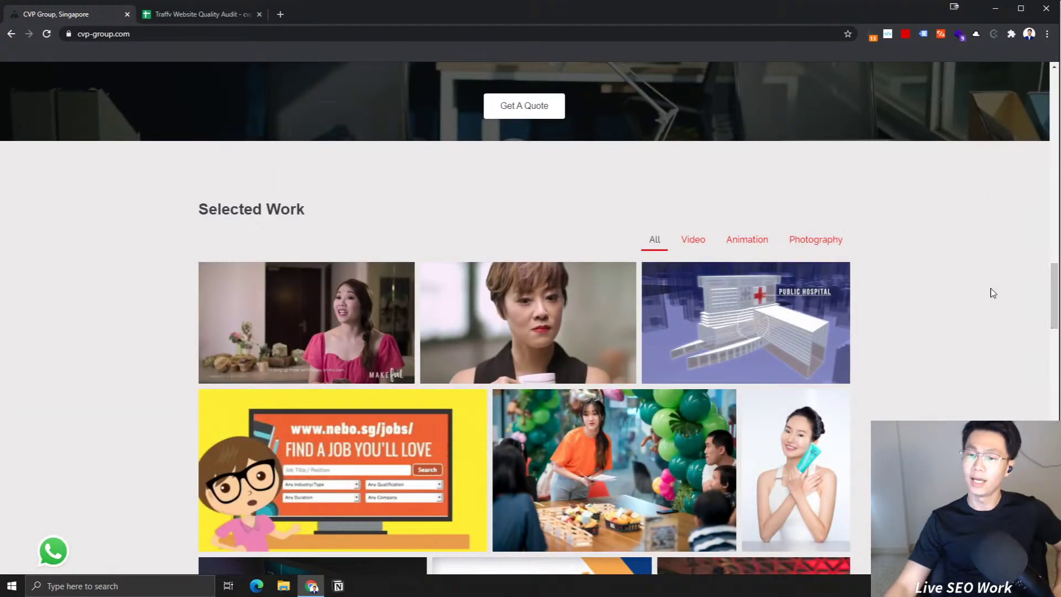
pyautogui.scroll(12, 983, 294)
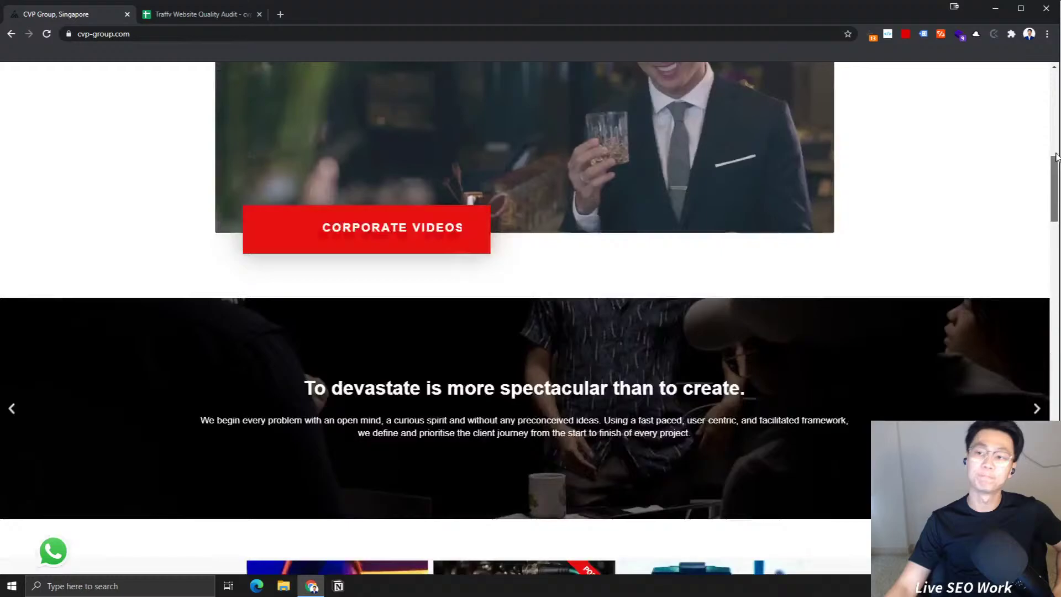
pyautogui.moveTo(1055, 156); pyautogui.dragTo(1055, 65)
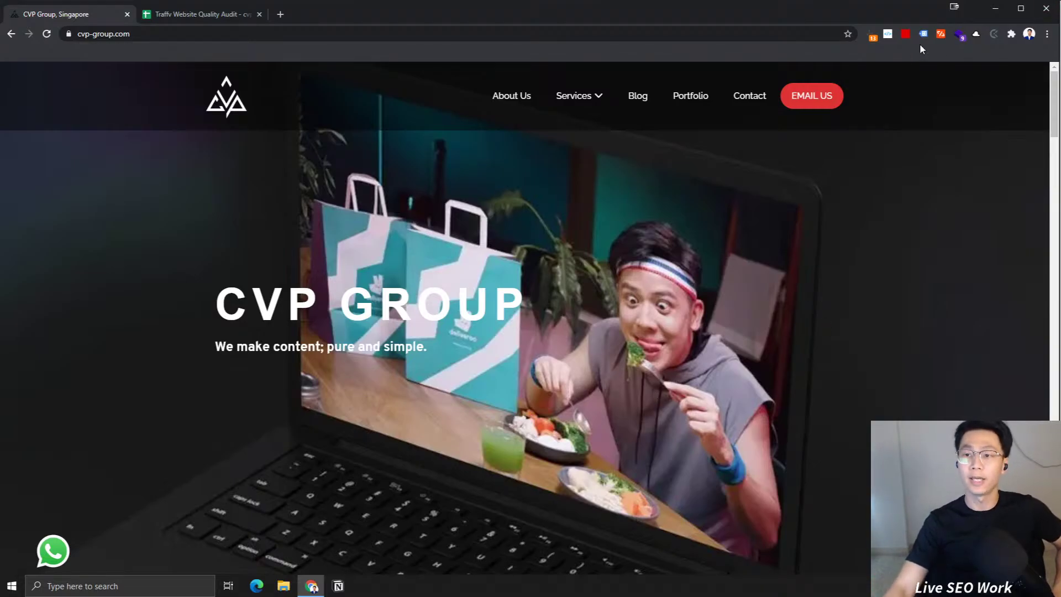
# Step: Check the homepage's robots directives with the SeeRobots extension
pyautogui.click(905, 35)
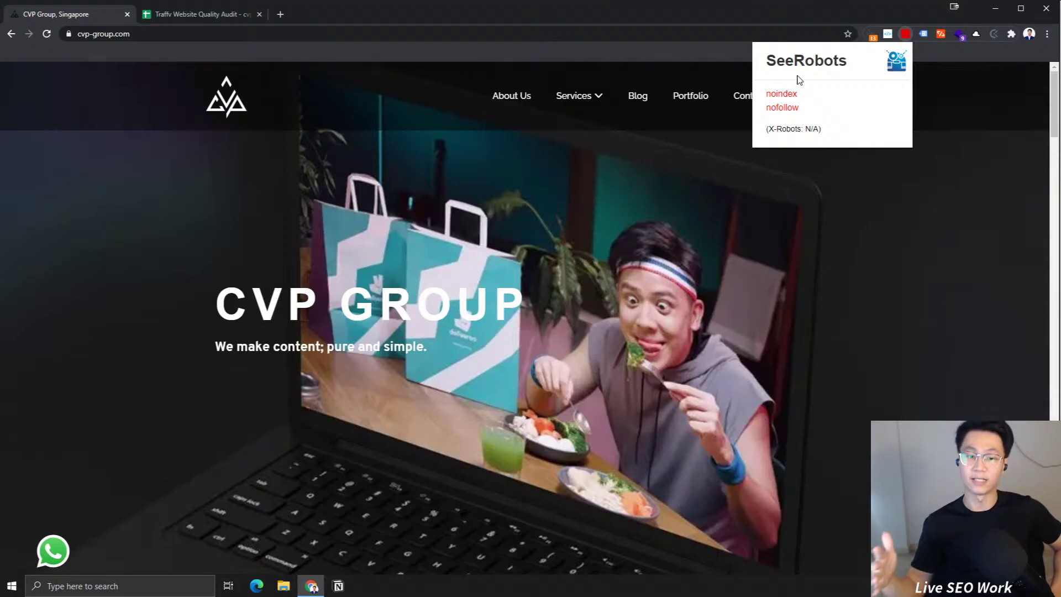
pyautogui.click(779, 257)
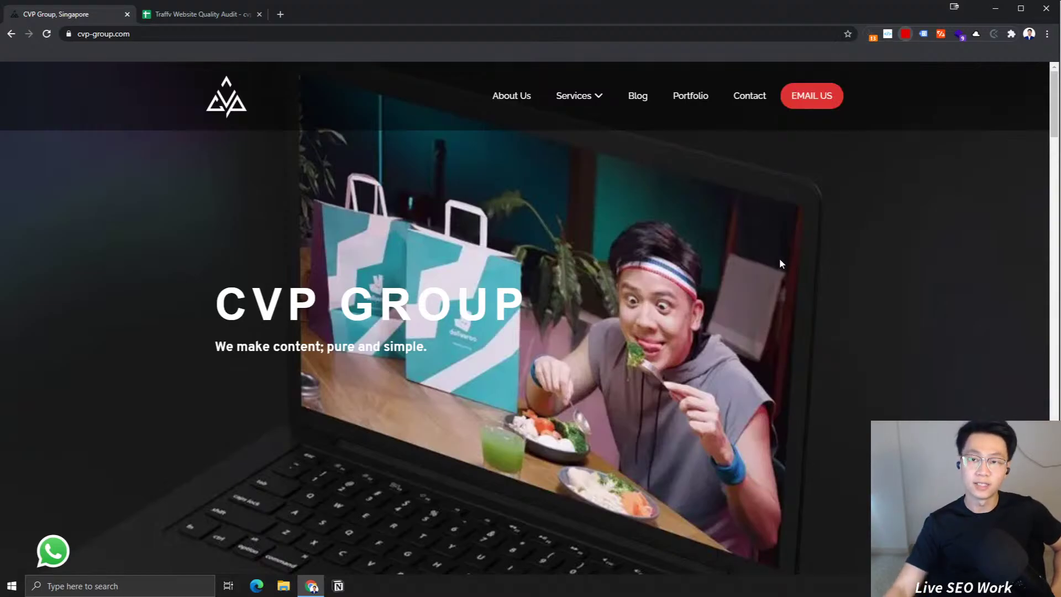
pyautogui.click(905, 35)
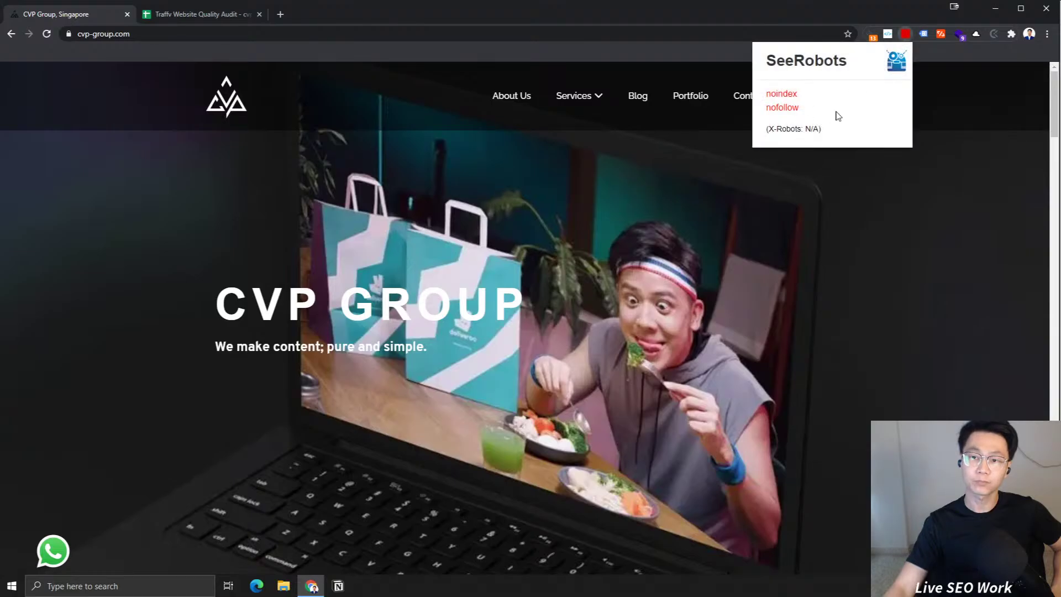
pyautogui.doubleClick(827, 93)
pyautogui.click(821, 97)
pyautogui.doubleClick(821, 99)
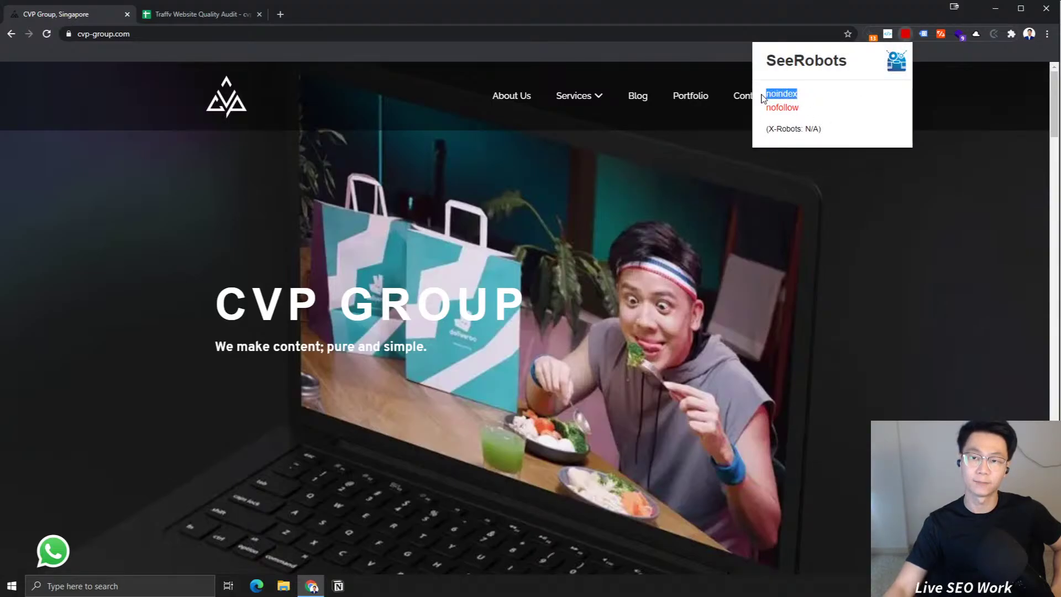
pyautogui.click(820, 105)
pyautogui.click(509, 169)
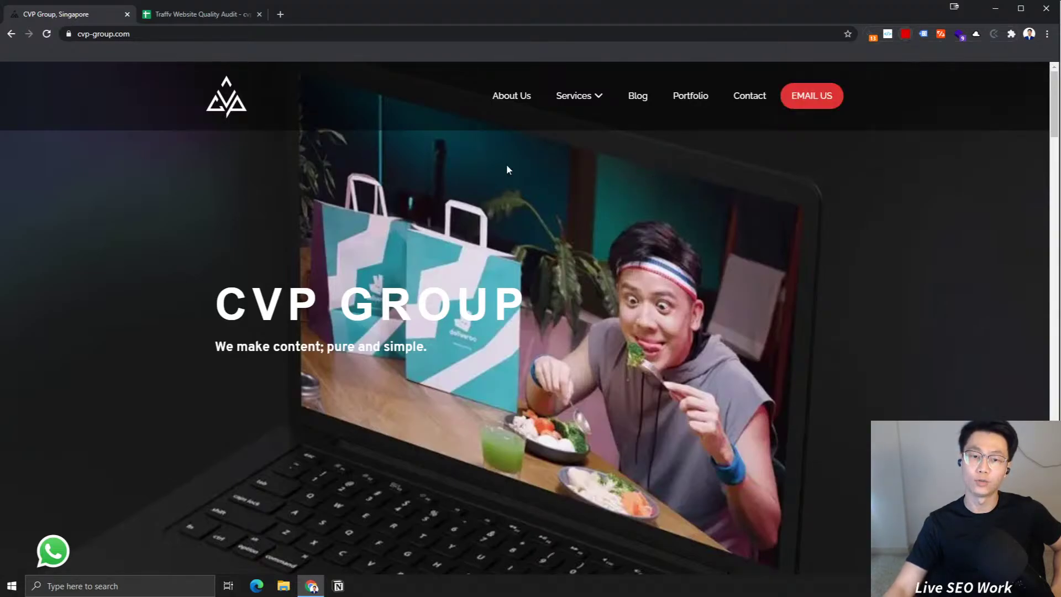
# Step: Find "noindex" in the homepage's page source, and close the source view
pyautogui.rightClick(701, 142)
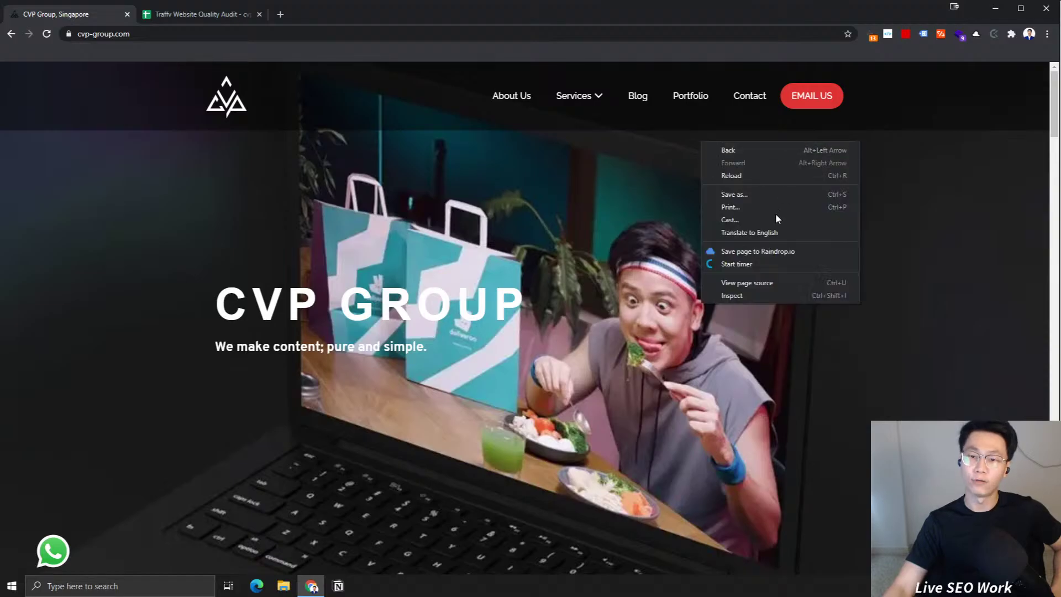
pyautogui.click(757, 279)
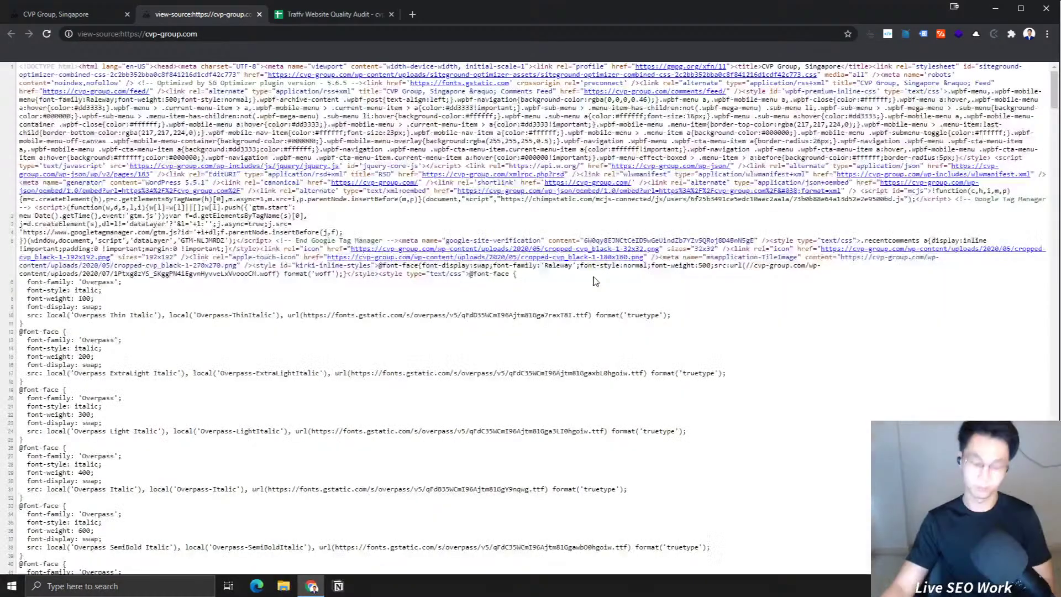
pyautogui.hotkey('ctrl', 'f')
pyautogui.write('noindex')
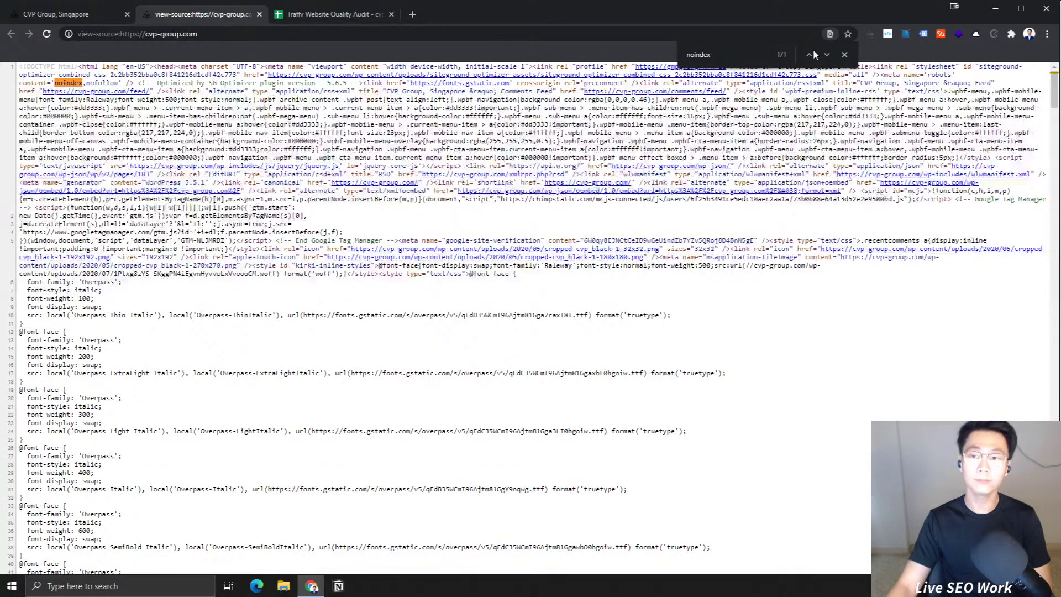
pyautogui.click(844, 55)
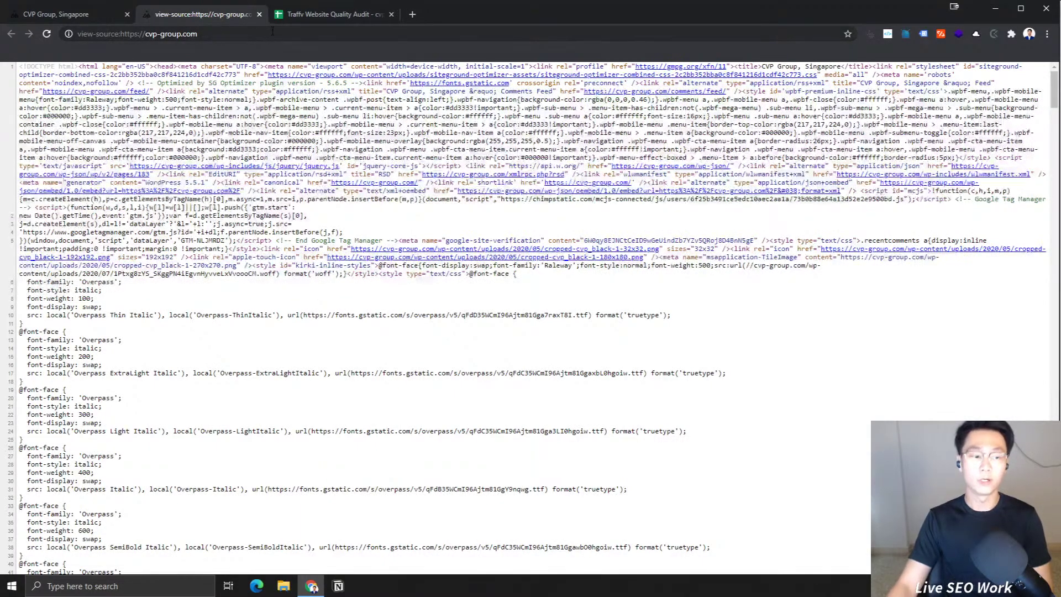
pyautogui.middleClick(211, 19)
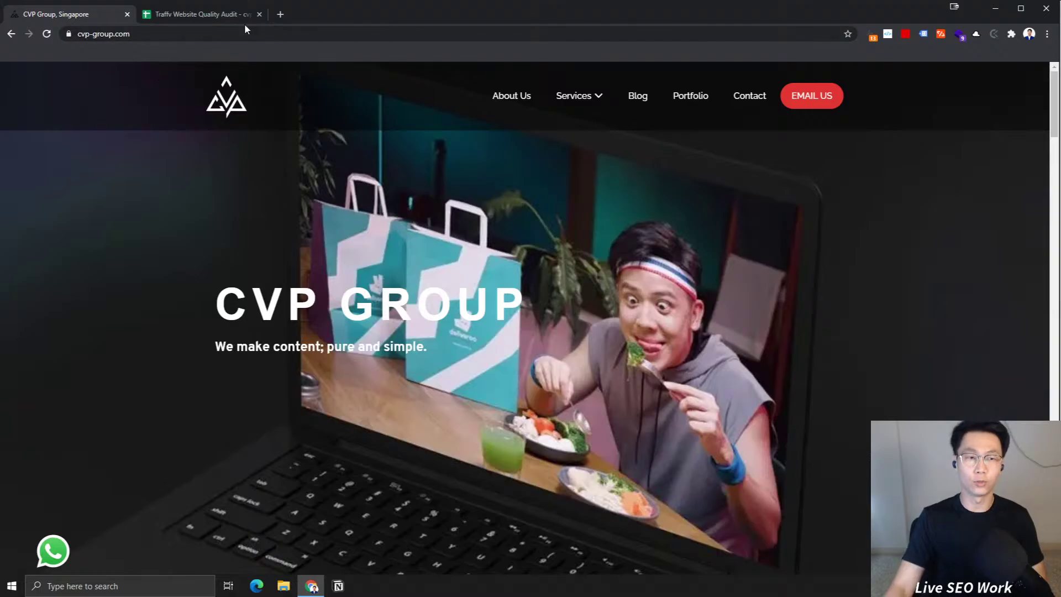
pyautogui.click(210, 34)
pyautogui.hotkey('ctrl', 'c')
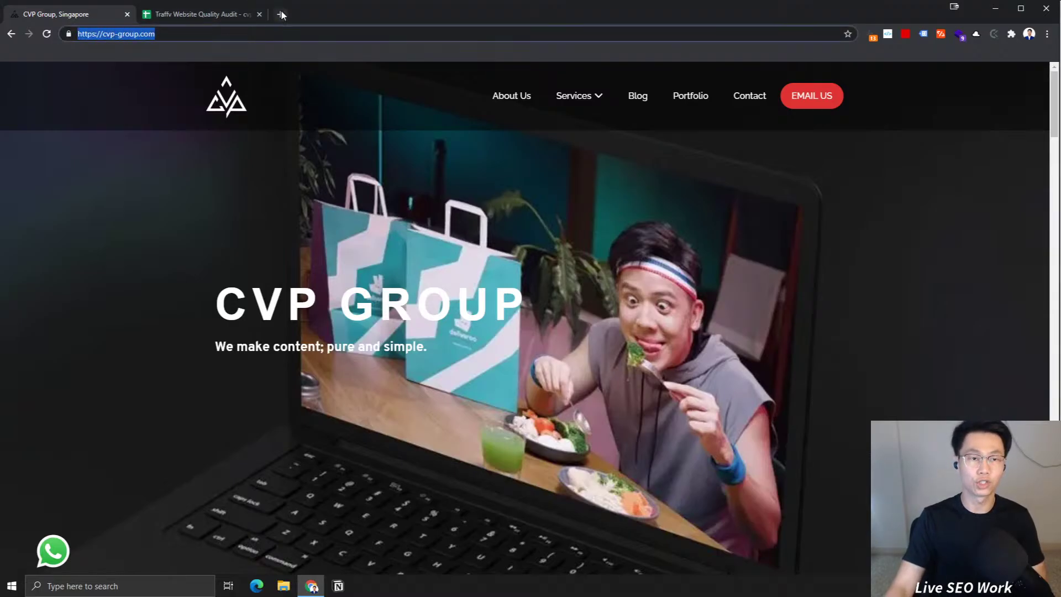
pyautogui.click(281, 15)
pyautogui.write('goo')
pyautogui.press('Return')
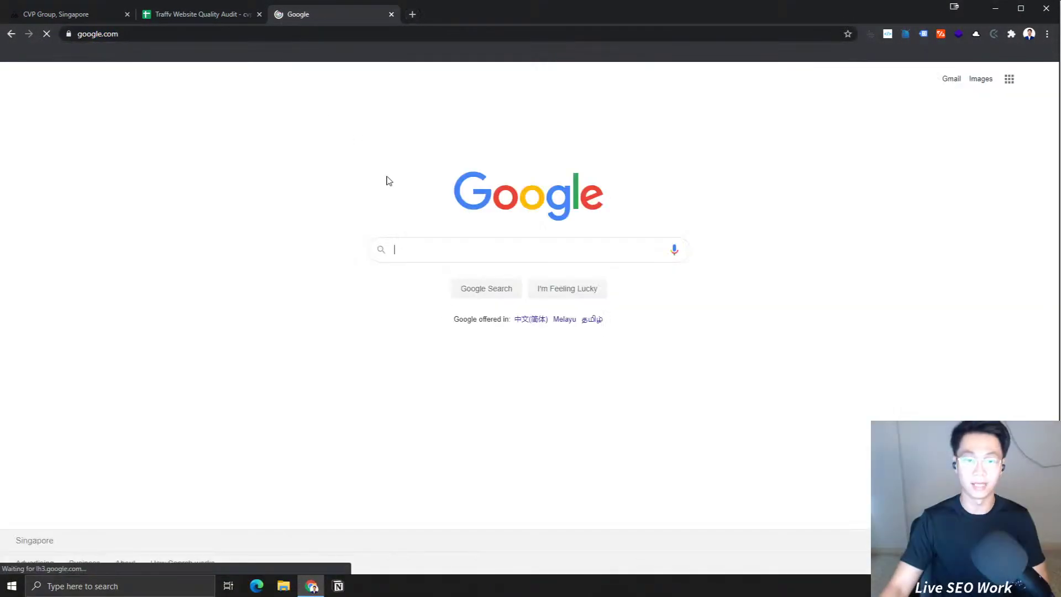
pyautogui.hotkey('ctrl', 'v')
pyautogui.press('Return')
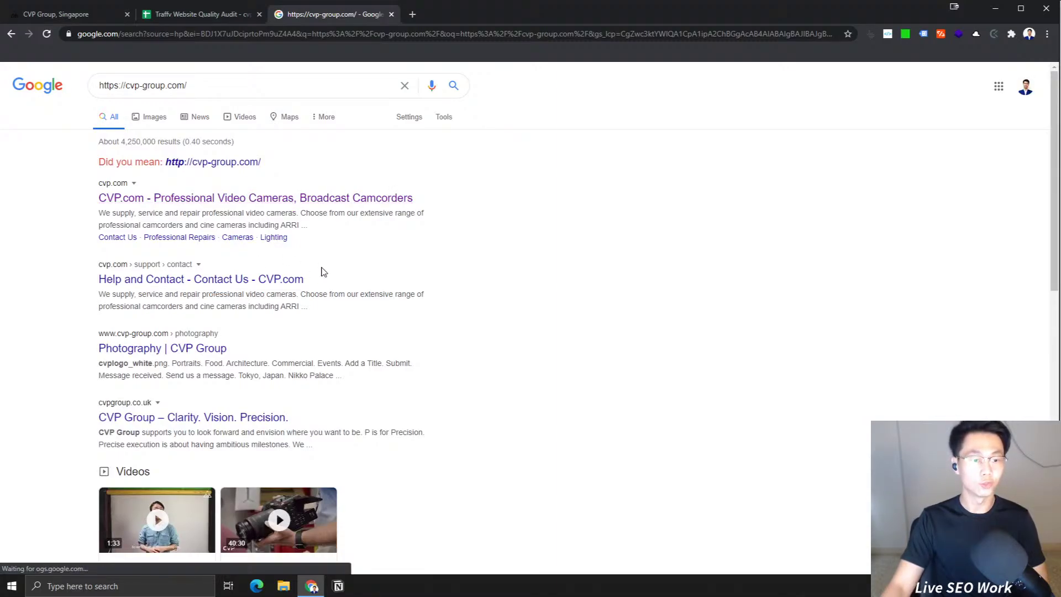
pyautogui.scroll(-7, 520, 323)
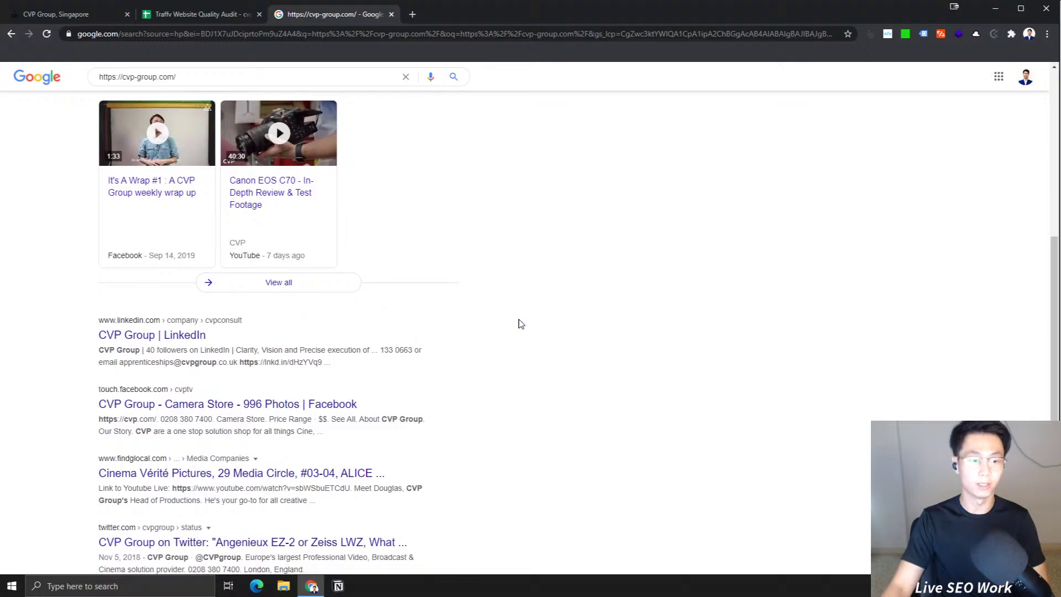
pyautogui.scroll(7, 520, 324)
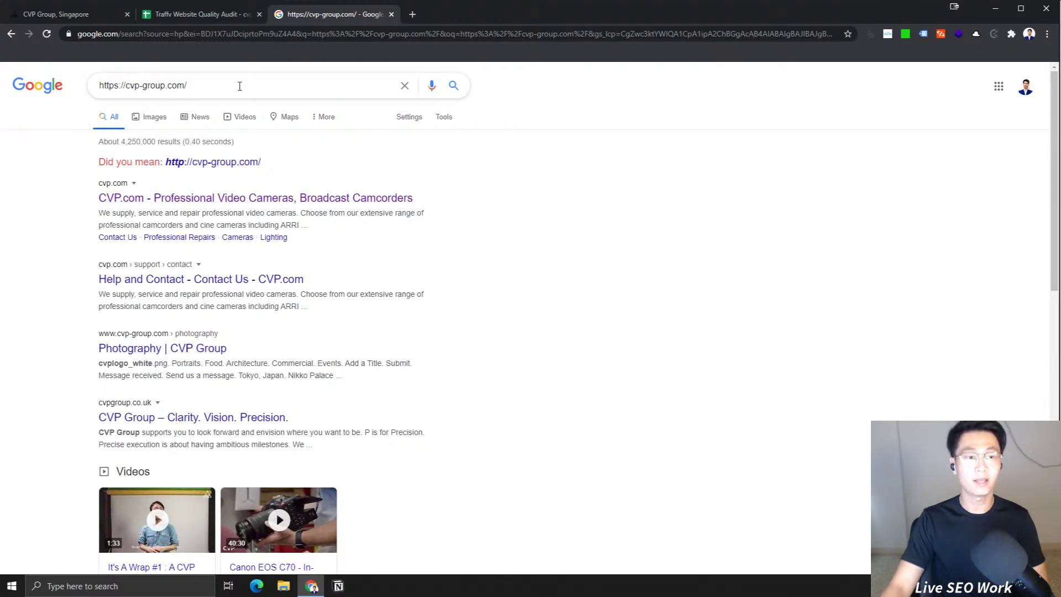
pyautogui.moveTo(213, 87); pyautogui.dragTo(71, 90)
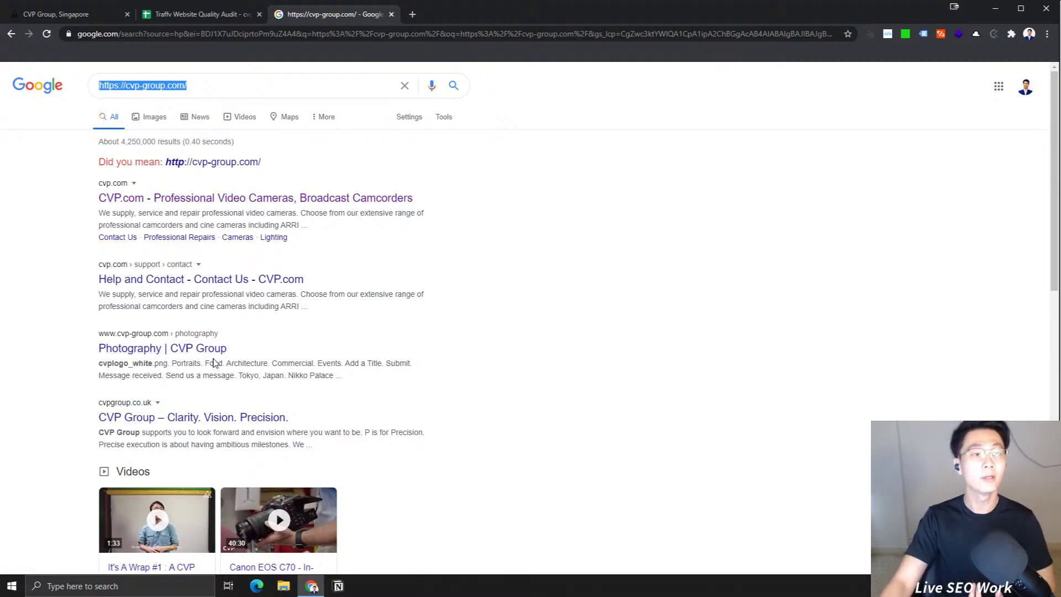
# Step: Return to the CVP Group homepage and examine its main heading and tagline
pyautogui.click(211, 15)
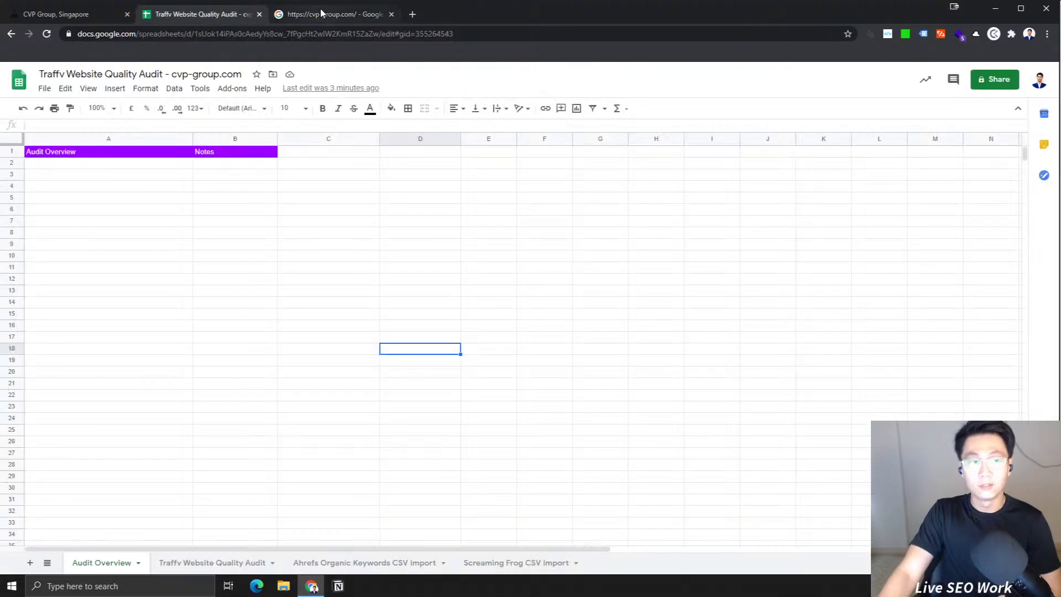
pyautogui.click(84, 13)
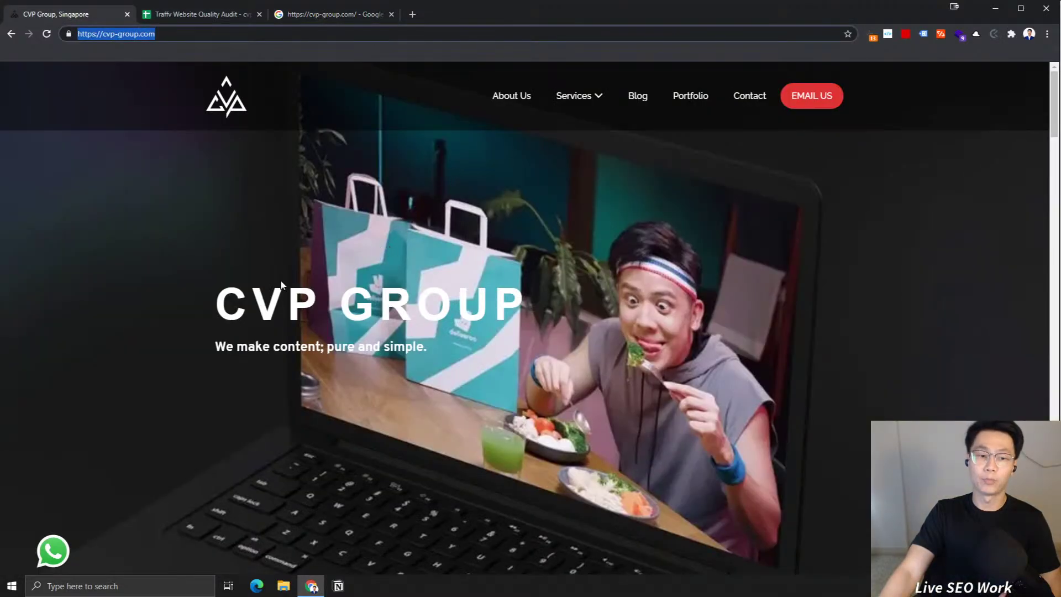
pyautogui.moveTo(216, 312); pyautogui.dragTo(431, 356)
pyautogui.click(383, 314)
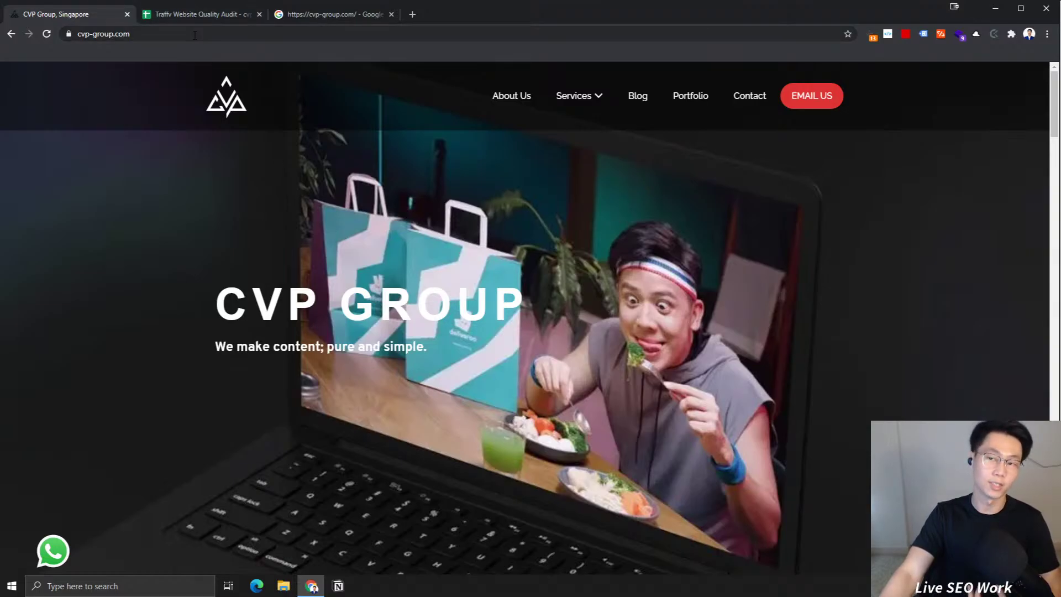
# Step: Record "Home Page is set to noindex" in cell A2 of the Audit Overview sheet, and return to the CVP Group homepage
pyautogui.click(196, 14)
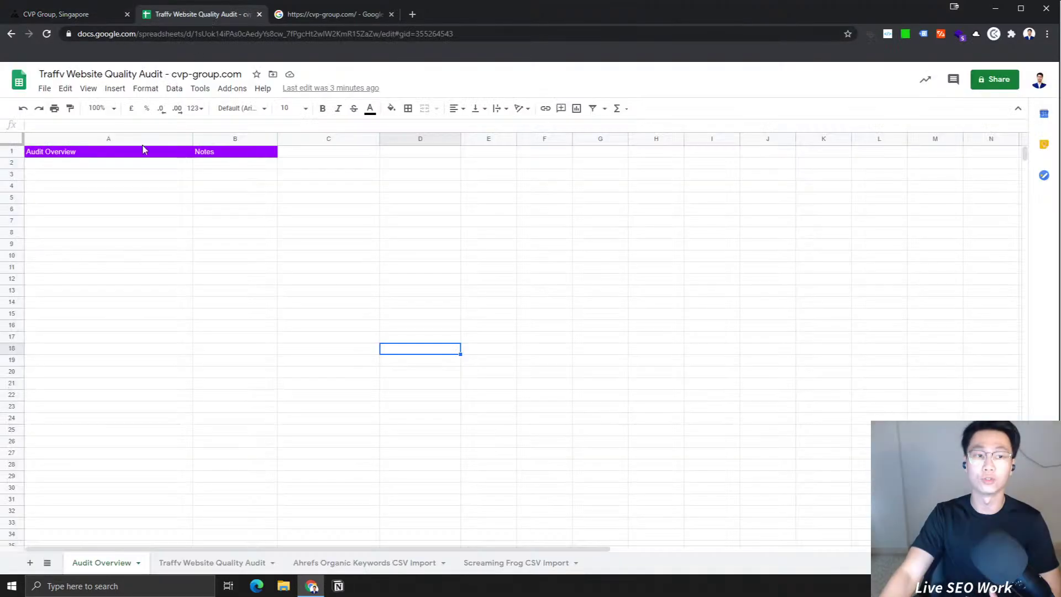
pyautogui.click(100, 175)
pyautogui.click(71, 165)
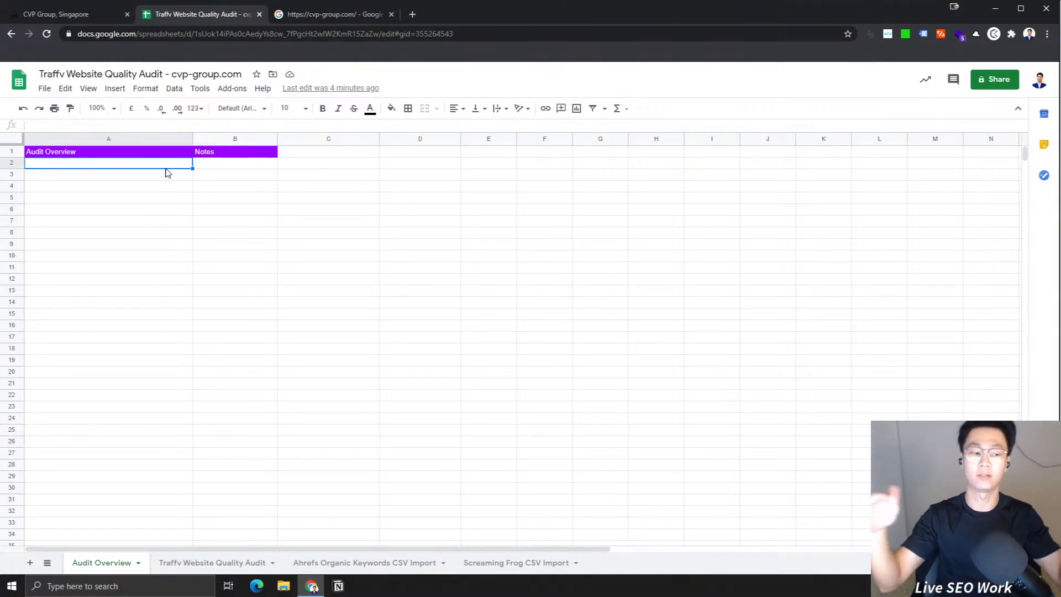
pyautogui.click(83, 14)
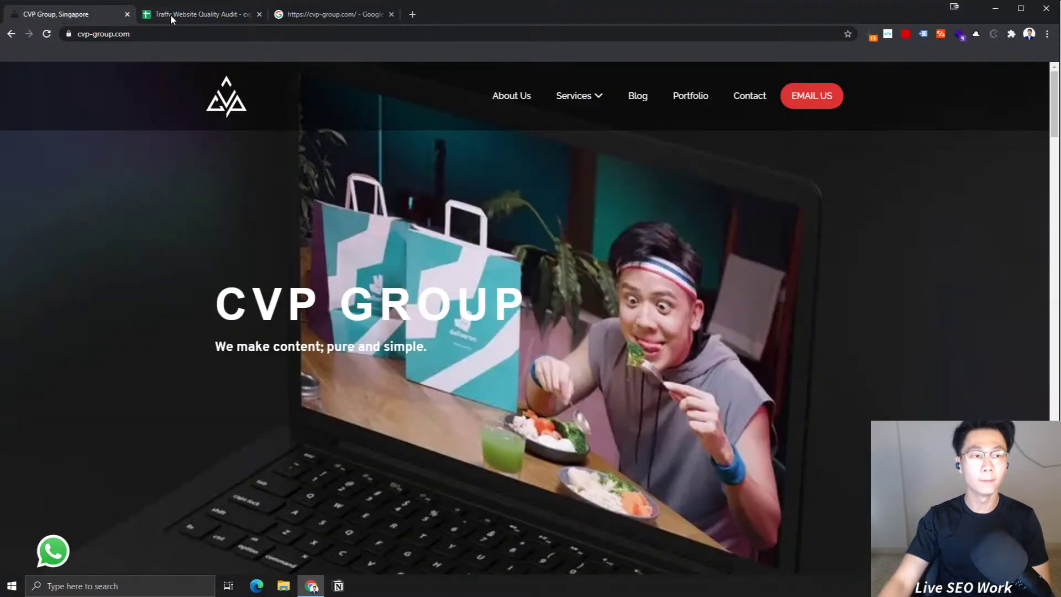
pyautogui.click(170, 14)
pyautogui.write('Home Page is set')
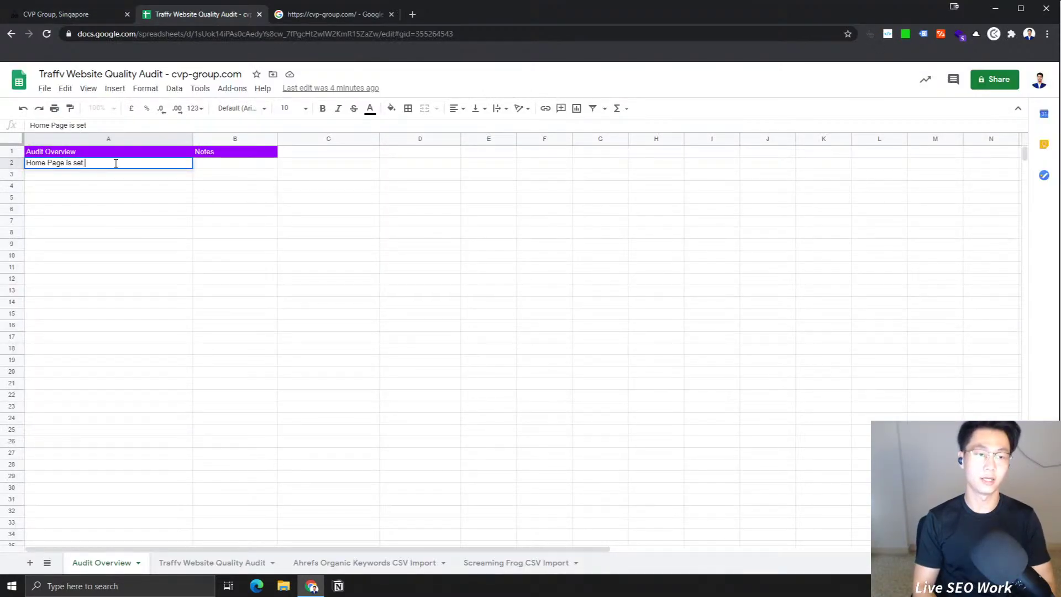
pyautogui.write(' to noinde')
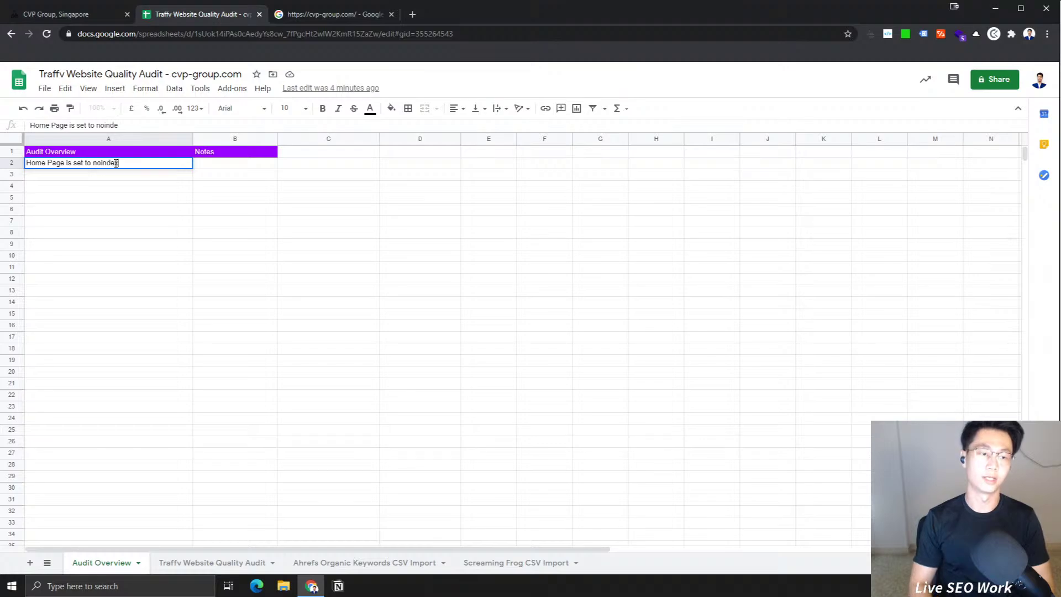
pyautogui.write('x')
pyautogui.click(234, 169)
pyautogui.click(158, 164)
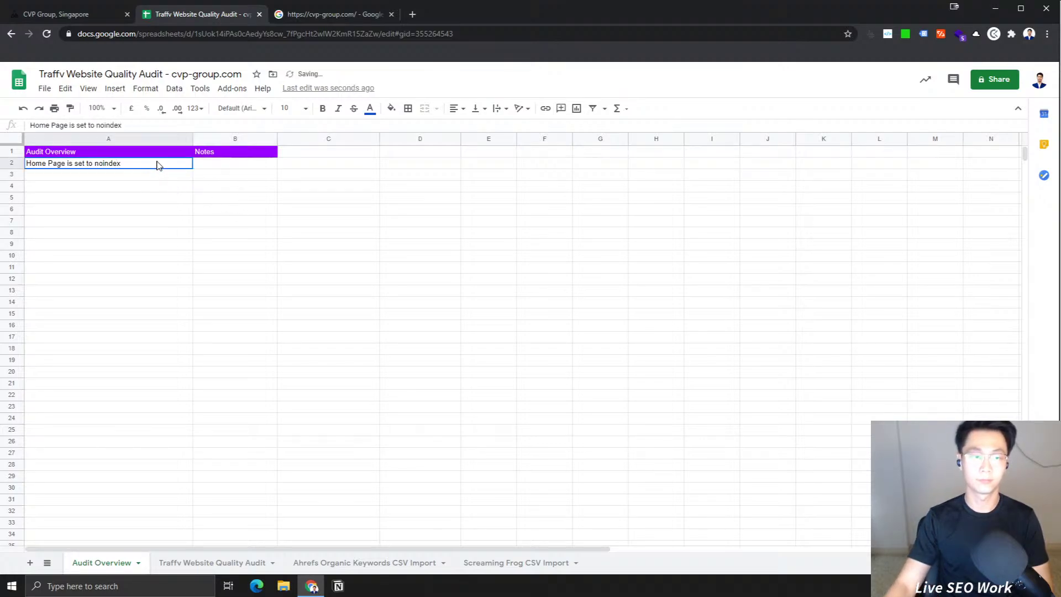
pyautogui.click(210, 166)
pyautogui.click(134, 163)
pyautogui.click(252, 175)
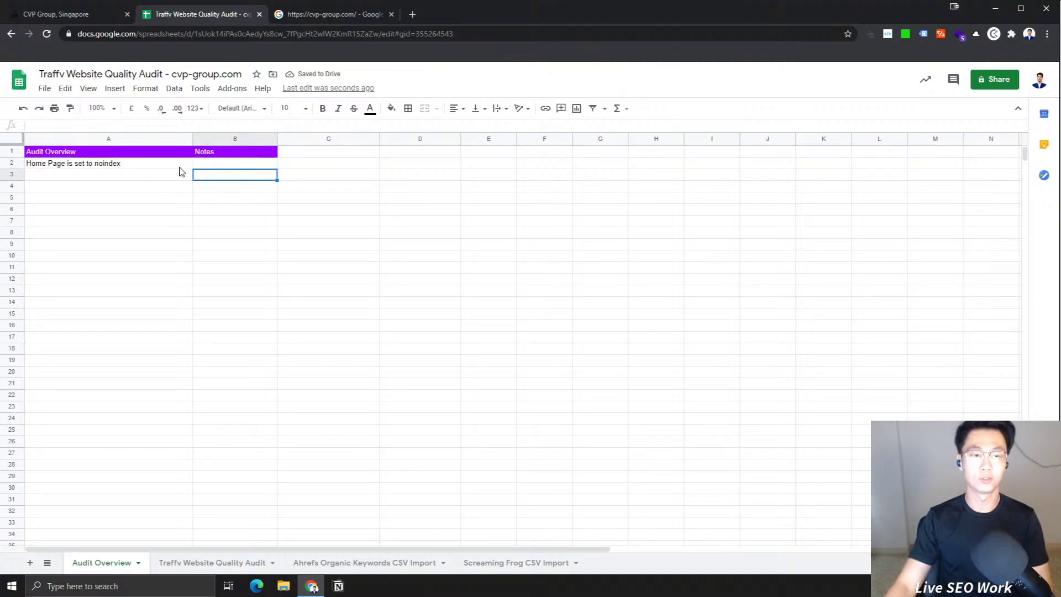
pyautogui.click(114, 166)
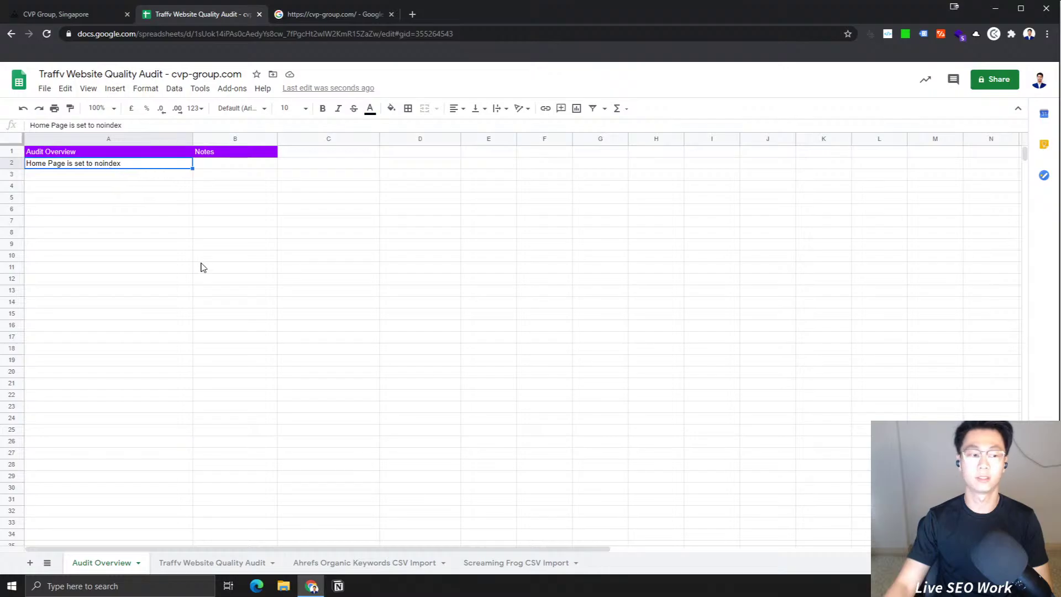
pyautogui.click(68, 16)
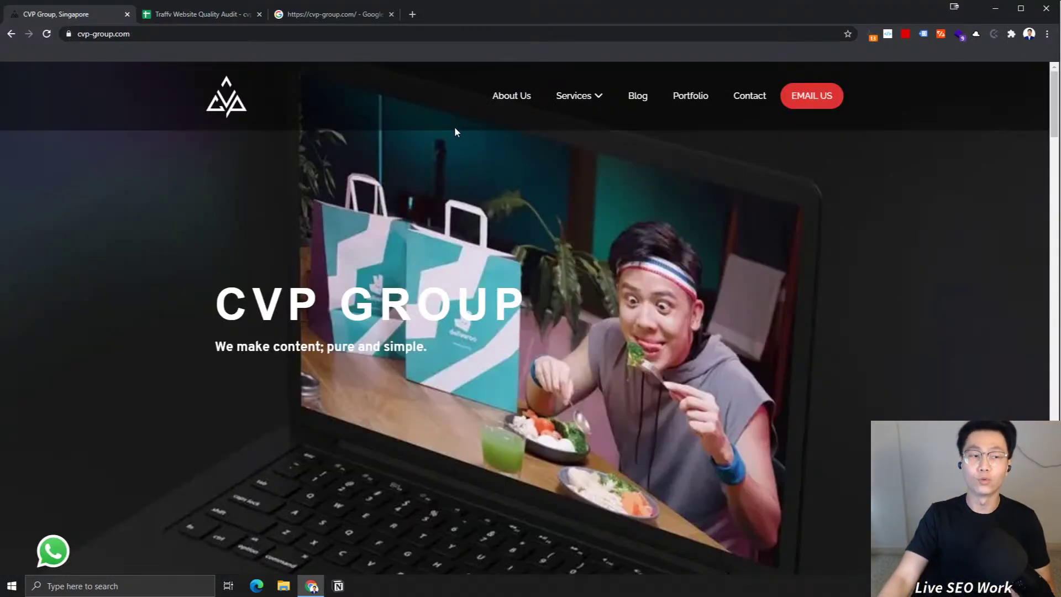
# Step: Compare the homepage's full address with the Google results for it, and return to the CVP Group homepage
pyautogui.click(165, 39)
pyautogui.click(165, 38)
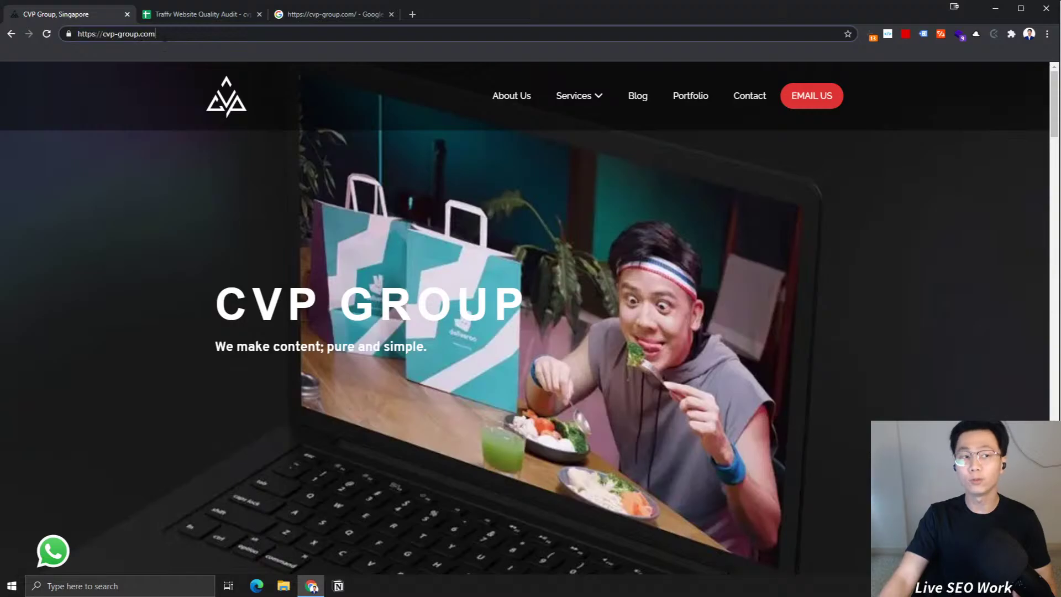
pyautogui.click(310, 18)
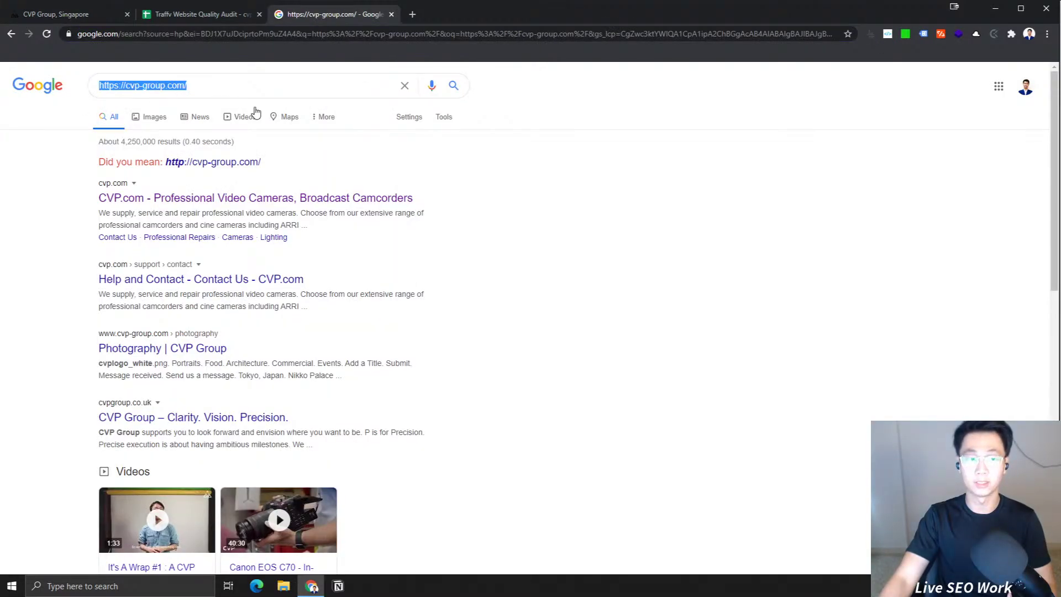
pyautogui.click(63, 13)
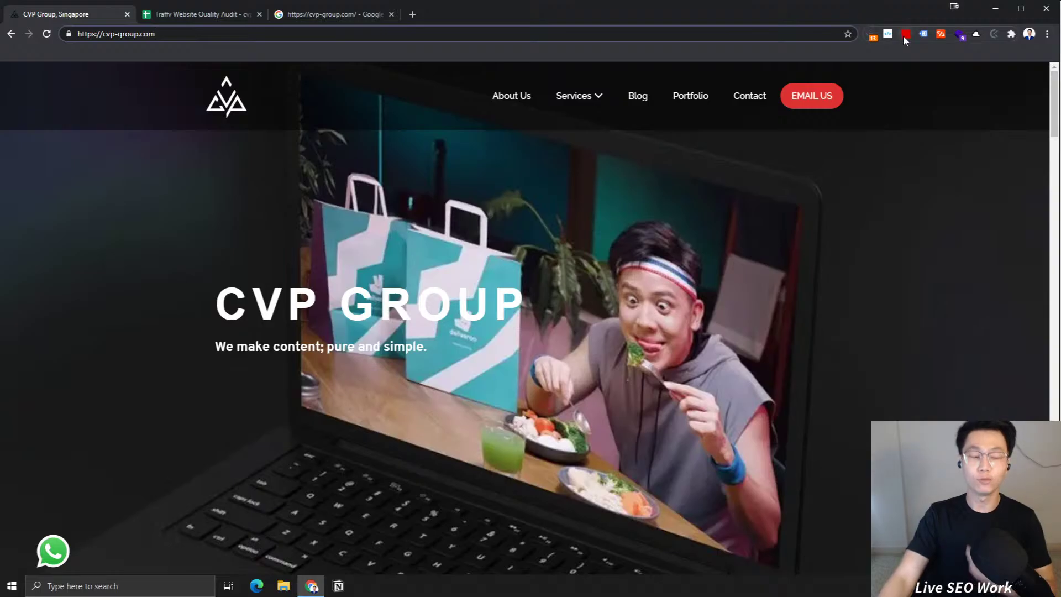
pyautogui.moveTo(903, 34)
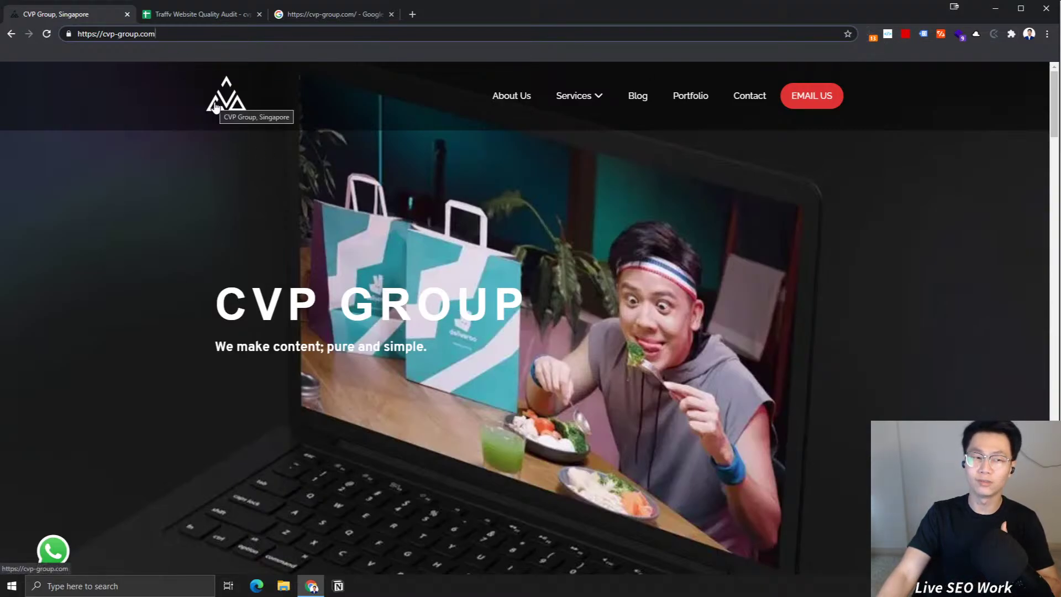
pyautogui.moveTo(592, 97)
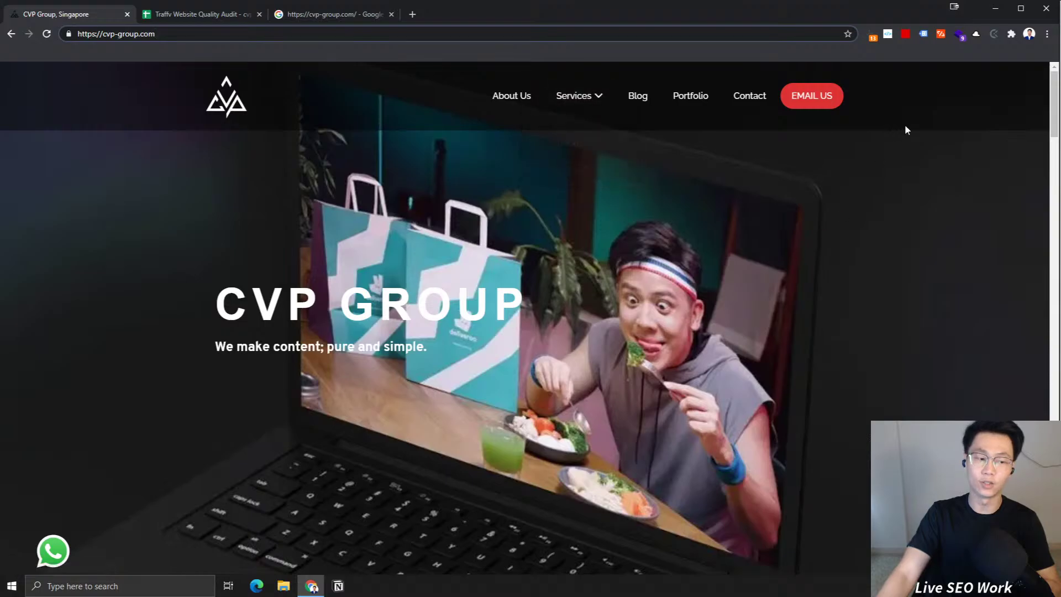
# Step: Check the entry in row 2 of the Audit Overview sheet, and return to the CVP Group homepage
pyautogui.click(191, 11)
pyautogui.click(235, 163)
pyautogui.click(282, 164)
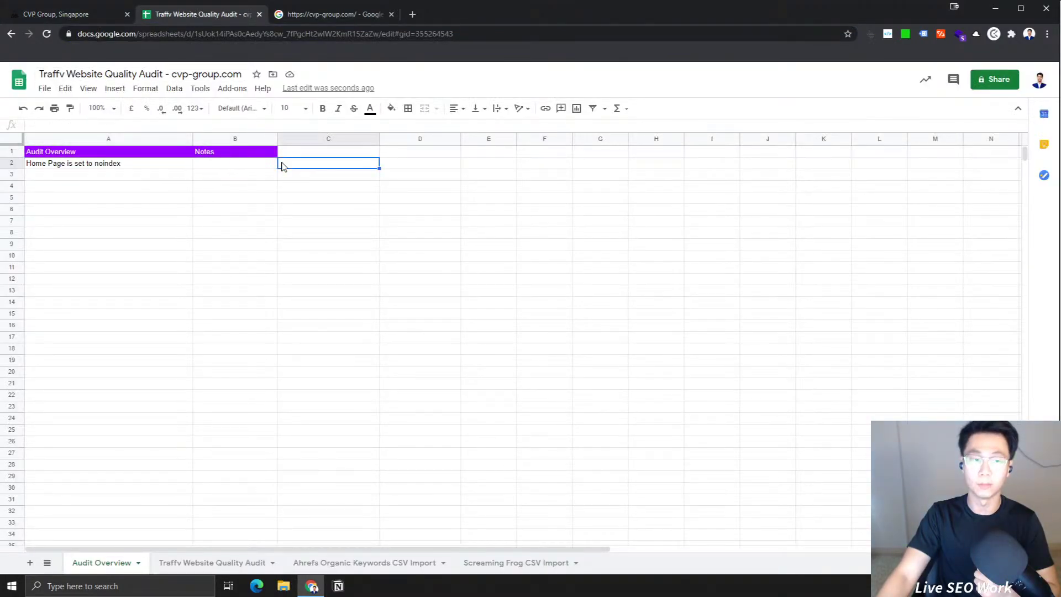
pyautogui.click(94, 15)
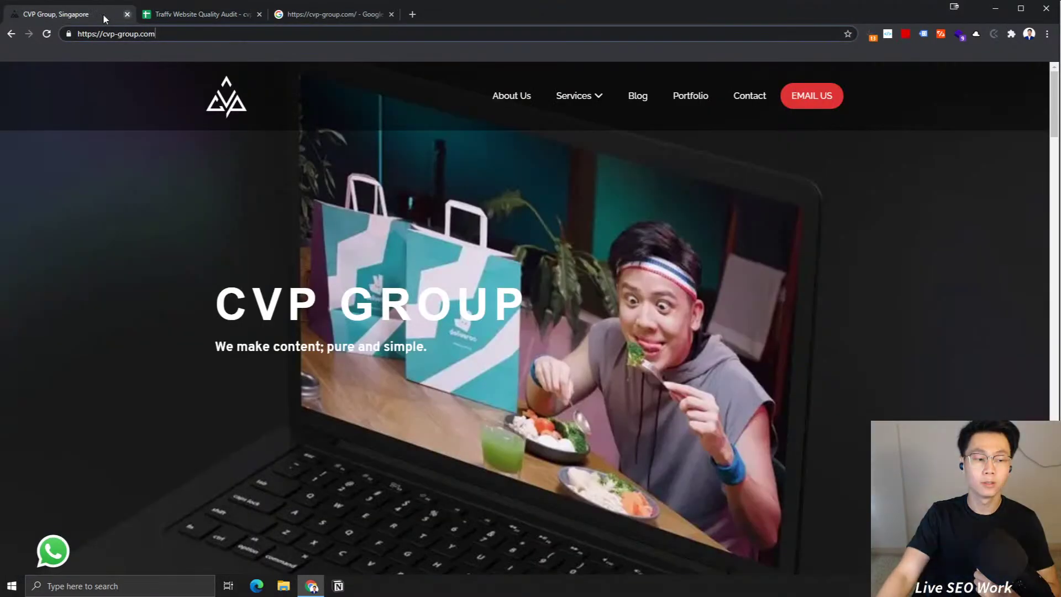
# Step: Check the homepage with the indexability extension, activate Google Tag Assistant on it, and reload the page
pyautogui.click(906, 34)
pyautogui.click(901, 253)
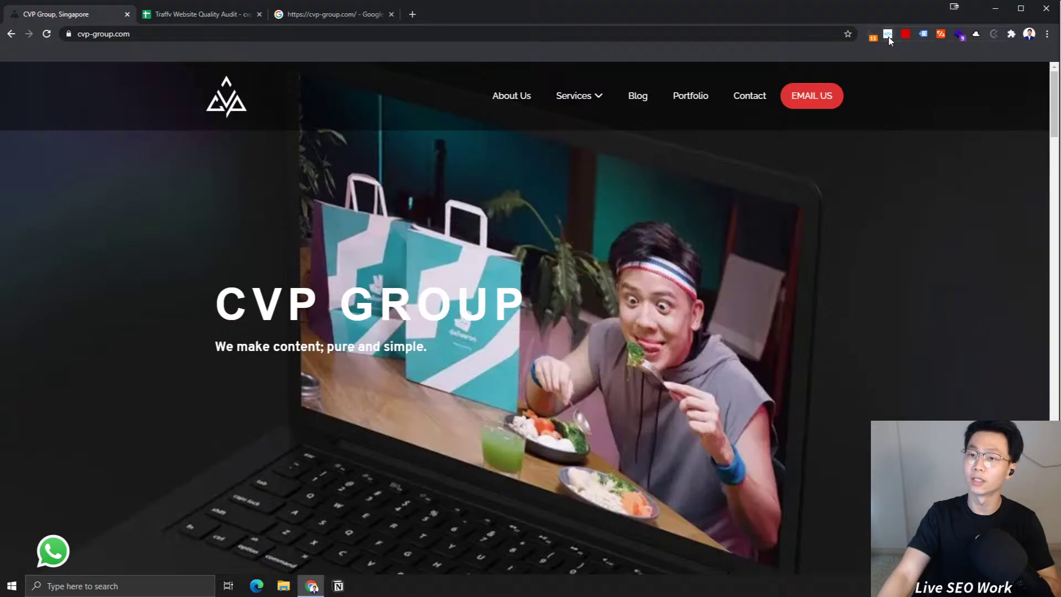
pyautogui.click(924, 35)
pyautogui.click(297, 152)
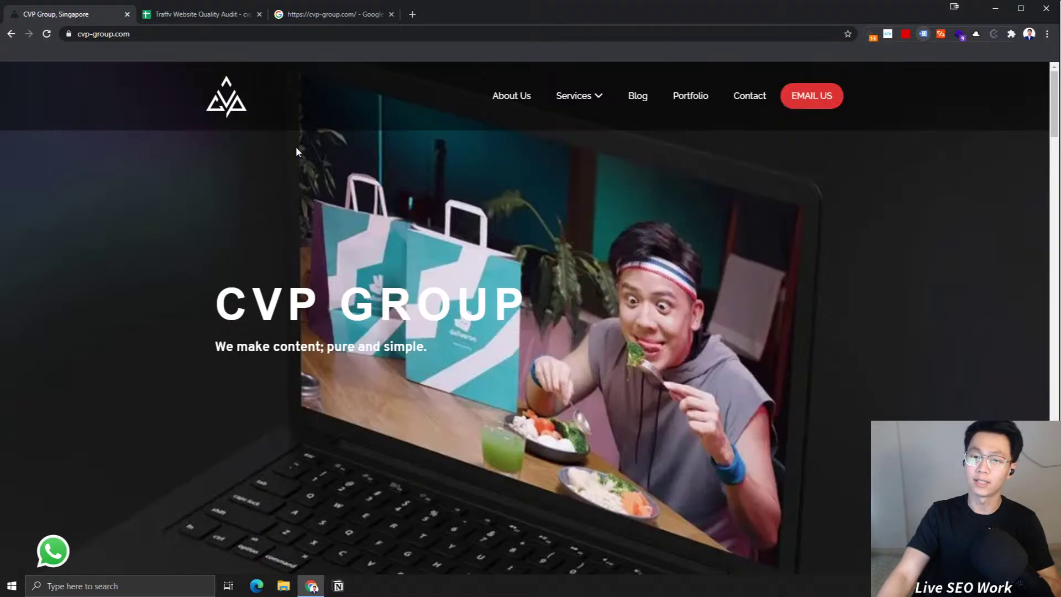
pyautogui.click(45, 35)
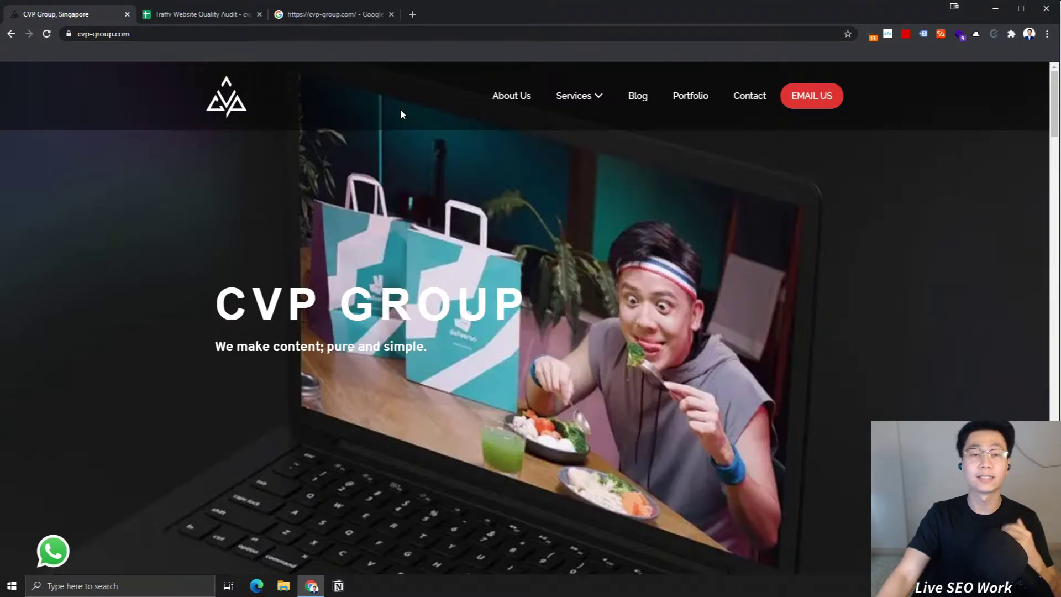
# Step: Examine the homepage's Google Analytics tag and its Keep Alive request in Tag Assistant, and review the list of detected tags
pyautogui.click(924, 34)
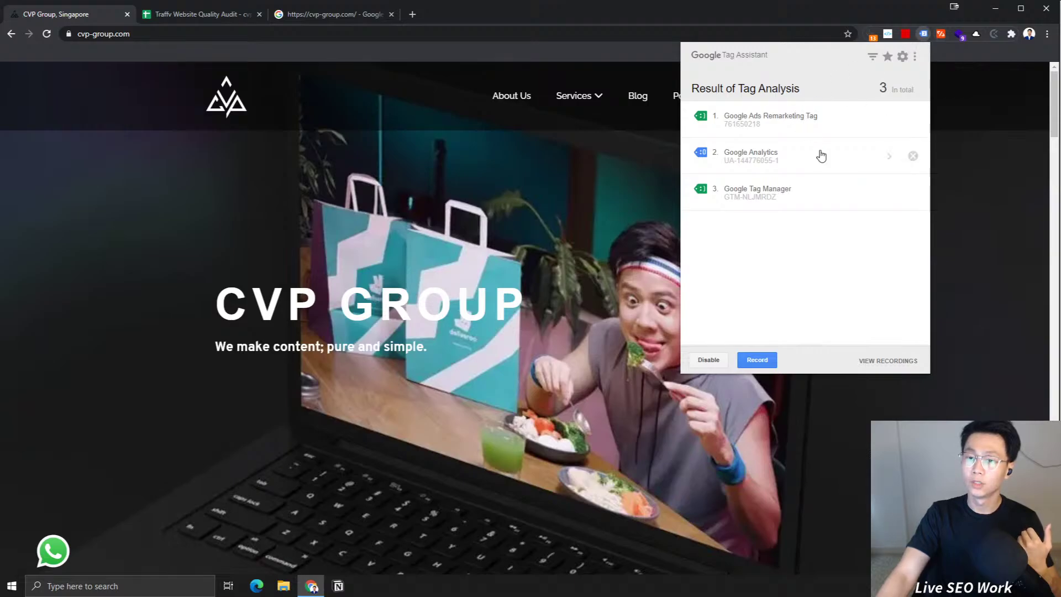
pyautogui.click(788, 158)
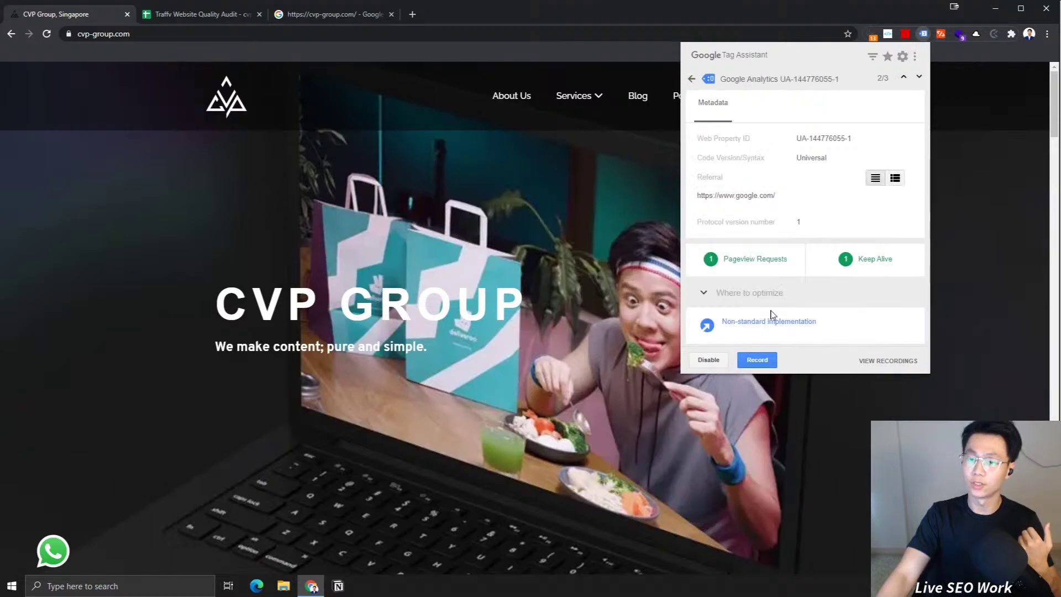
pyautogui.click(868, 260)
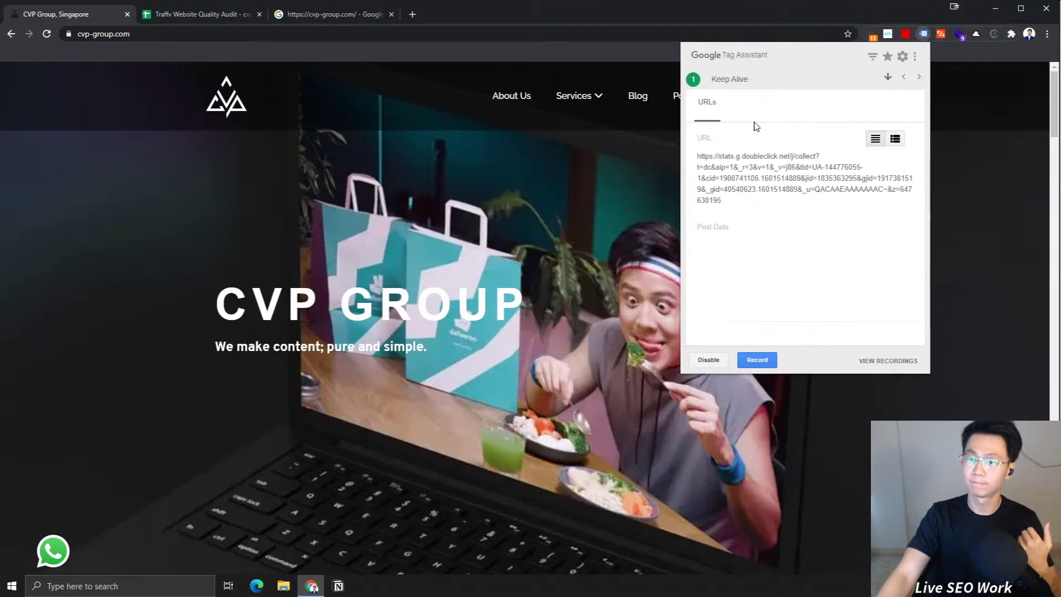
pyautogui.click(976, 211)
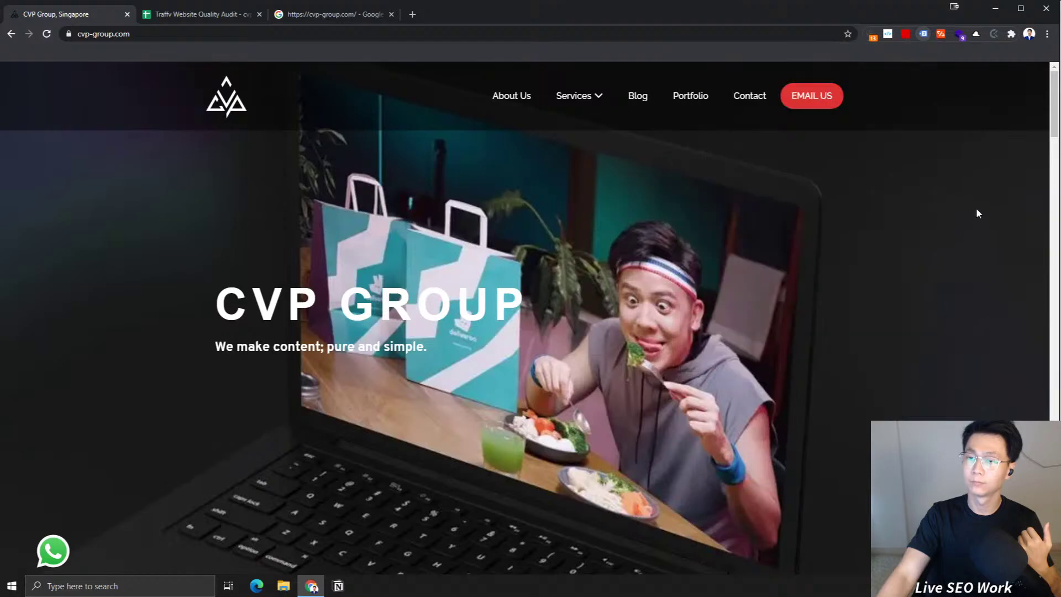
pyautogui.click(923, 33)
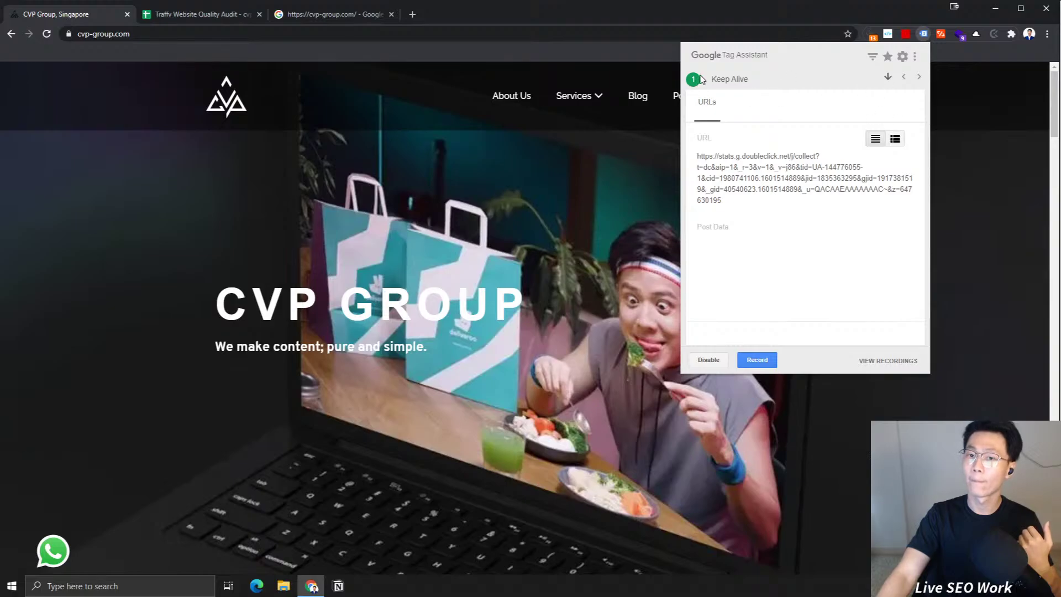
pyautogui.click(895, 77)
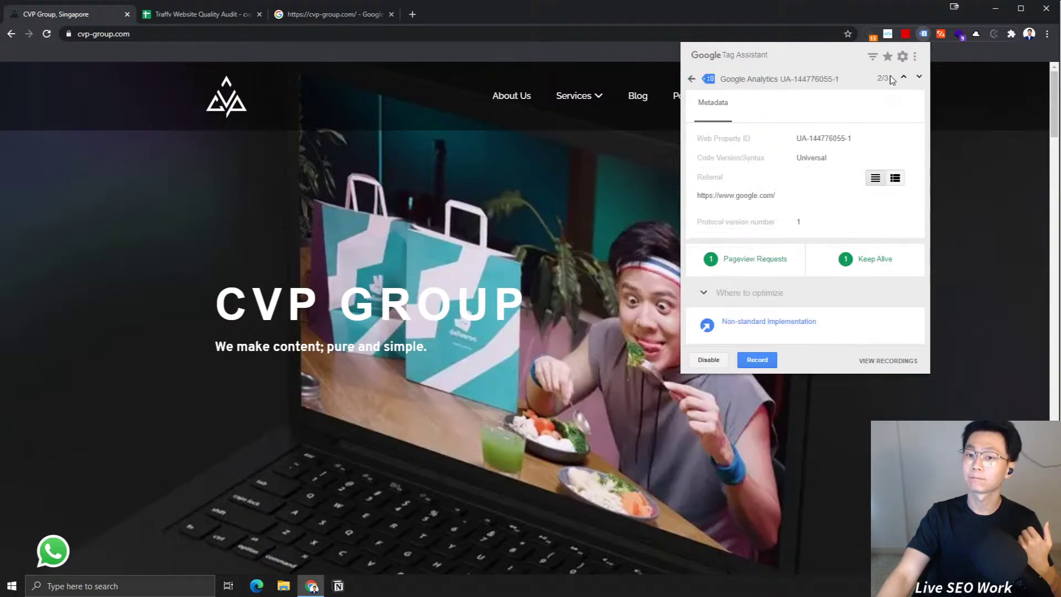
pyautogui.click(691, 79)
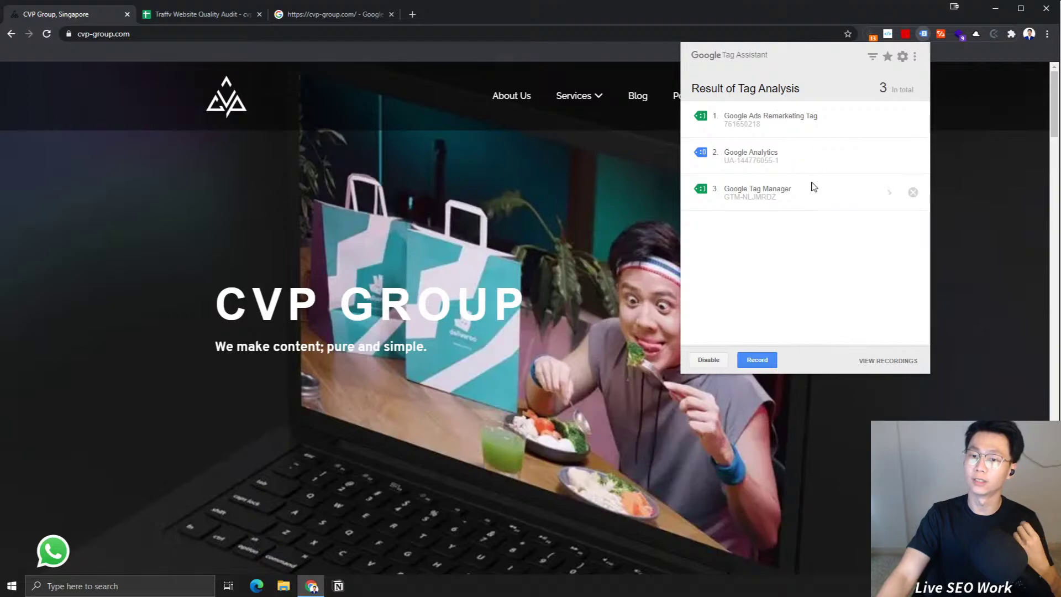
pyautogui.click(443, 164)
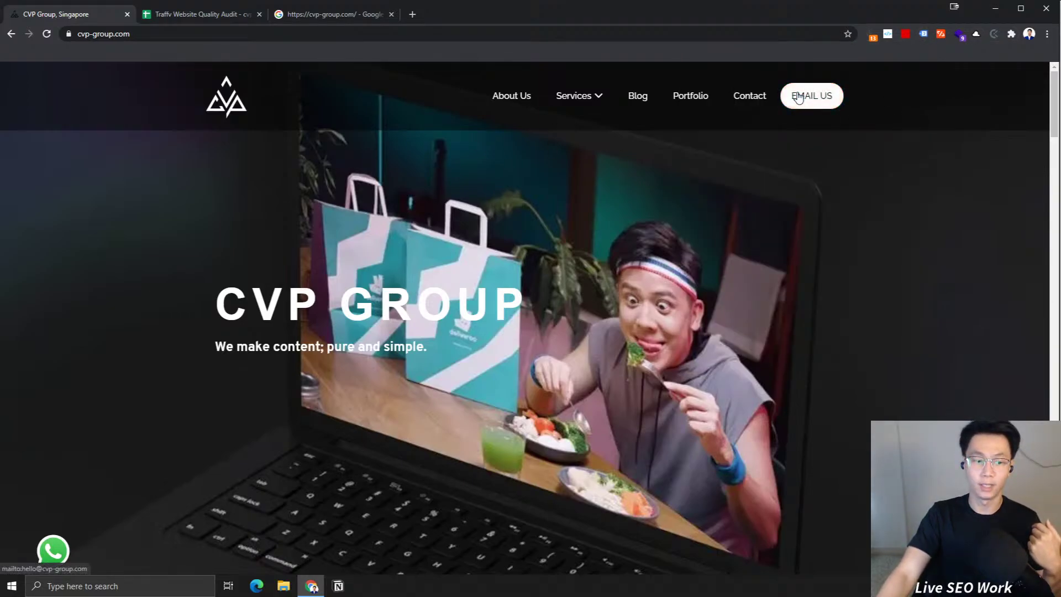
# Step: Look through the homepage's service sections and its Selected Work gallery, down to the client testimonials
pyautogui.scroll(-6, 811, 183)
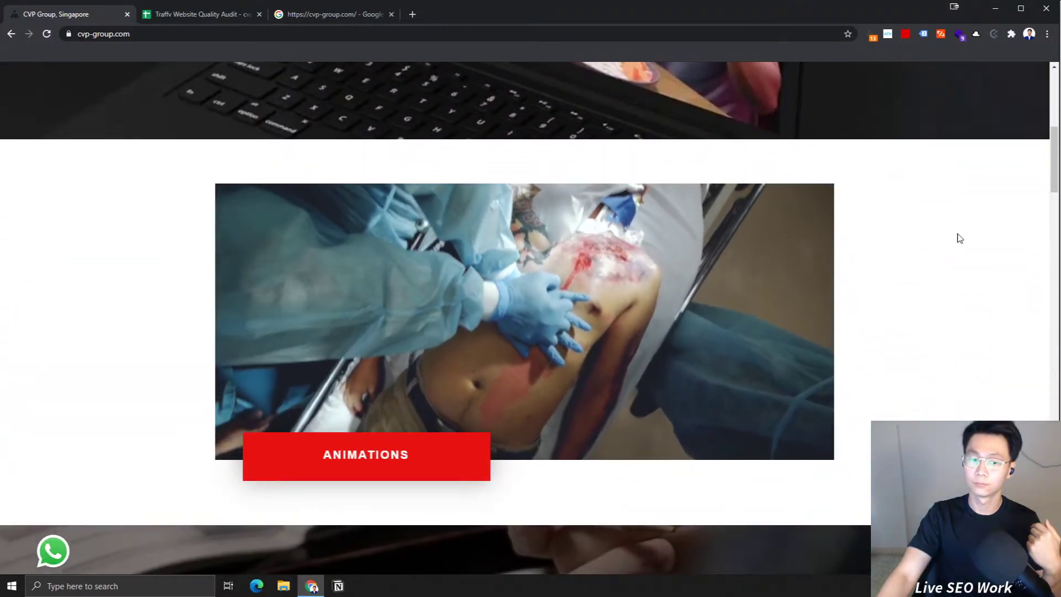
pyautogui.scroll(-4, 941, 267)
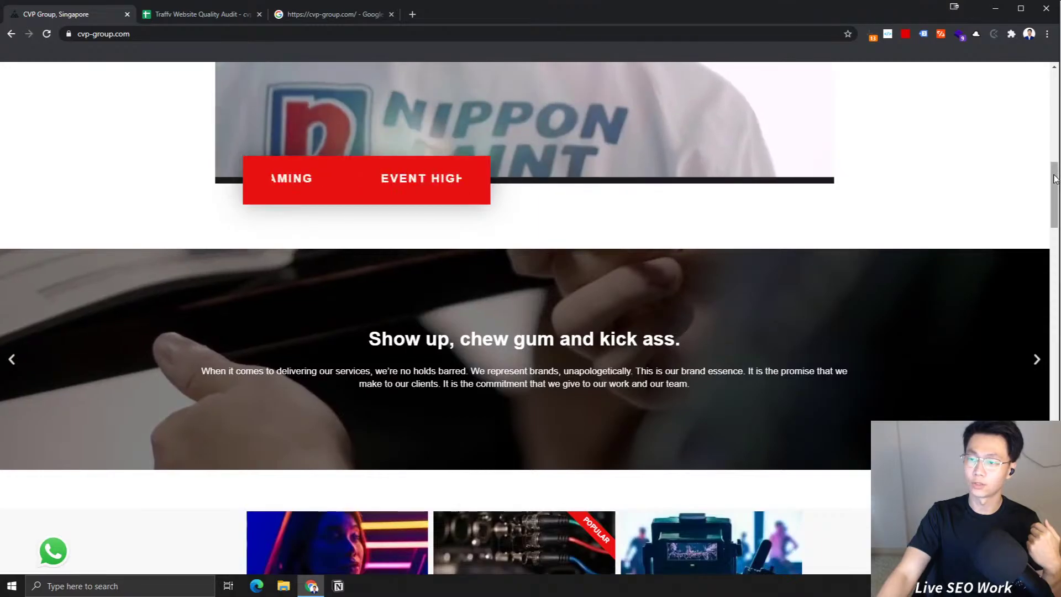
pyautogui.moveTo(1055, 183); pyautogui.dragTo(1056, 233)
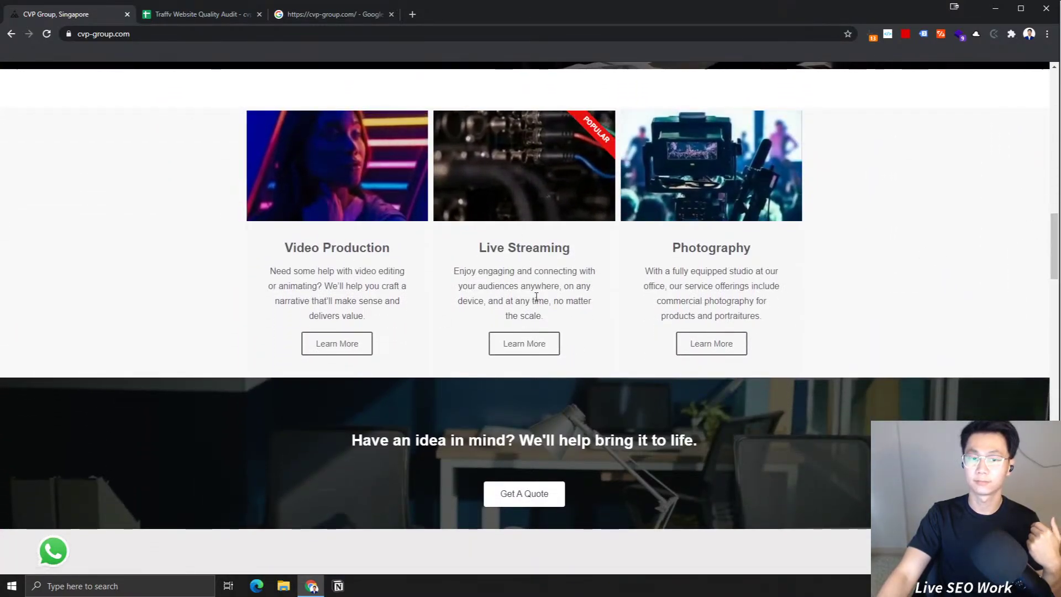
pyautogui.scroll(-7, 536, 296)
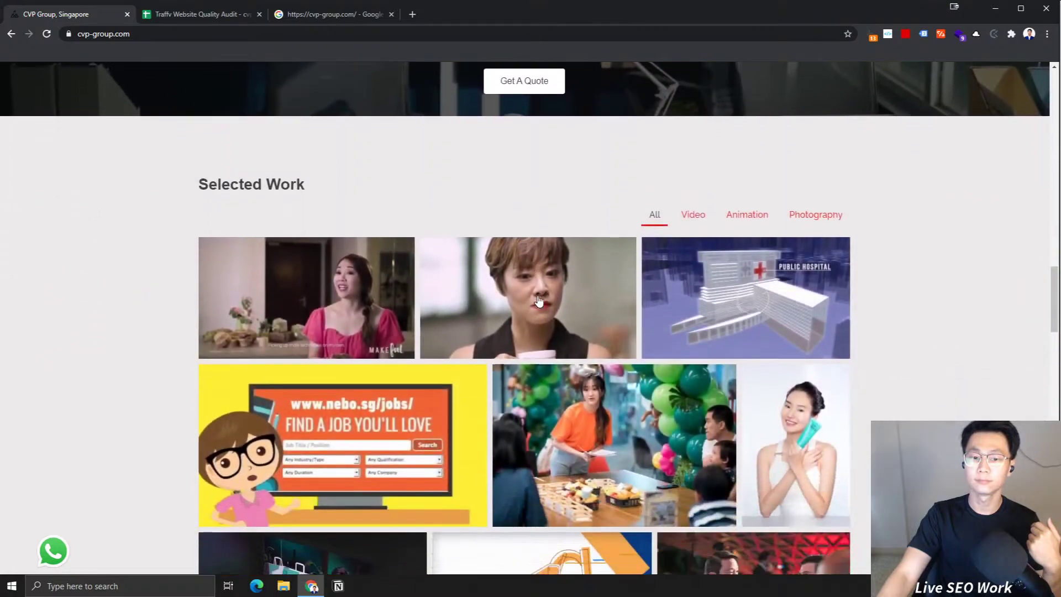
pyautogui.scroll(-2, 539, 301)
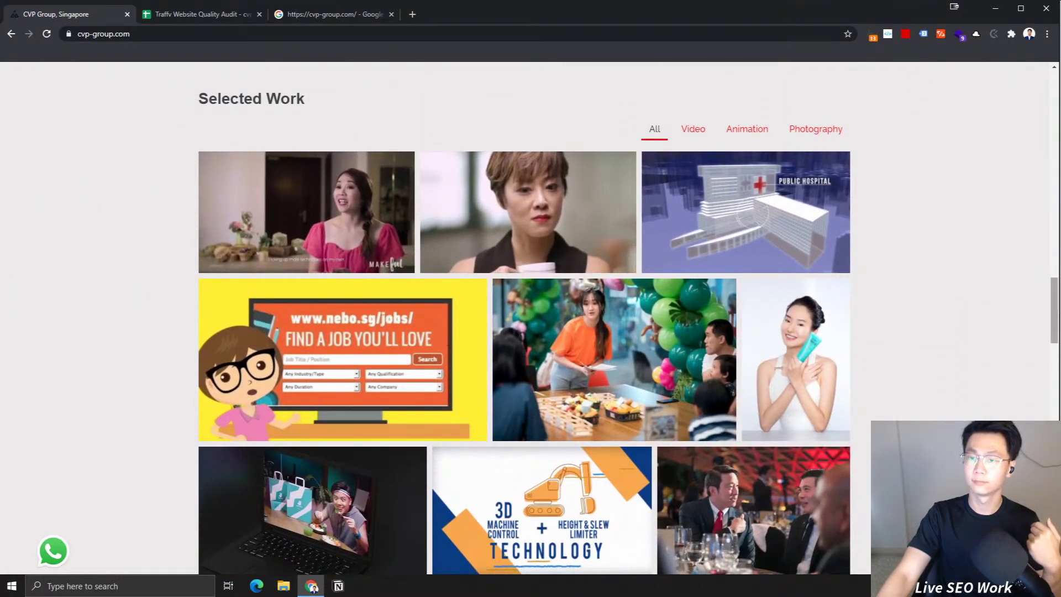
pyautogui.moveTo(1051, 295); pyautogui.dragTo(1035, 404)
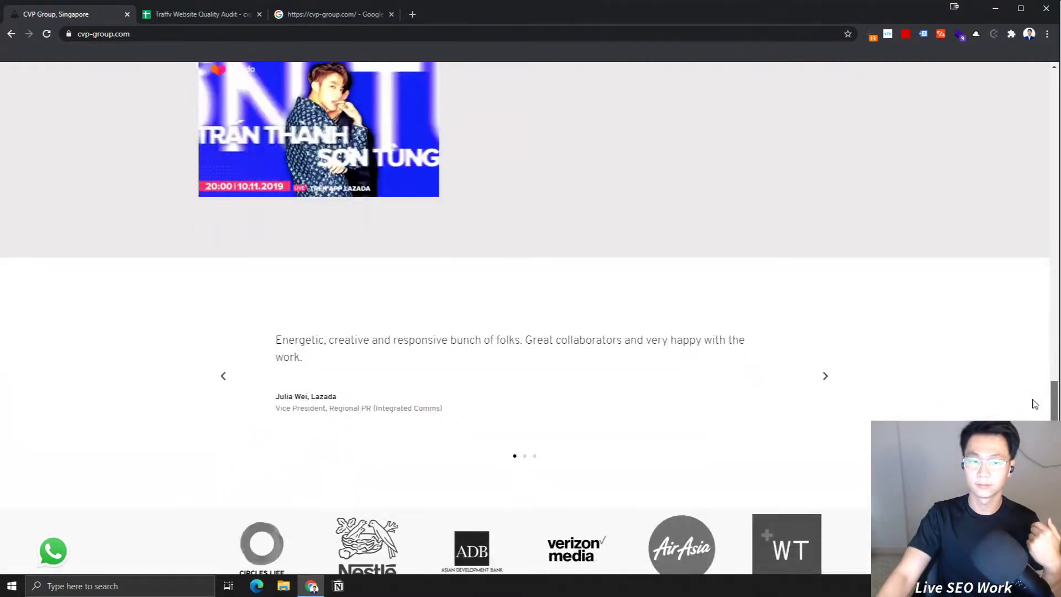
# Step: Examine the team member cards under "In the best hands", the newsletter sign-up and the contact footer of the homepage
pyautogui.scroll(-8, 626, 374)
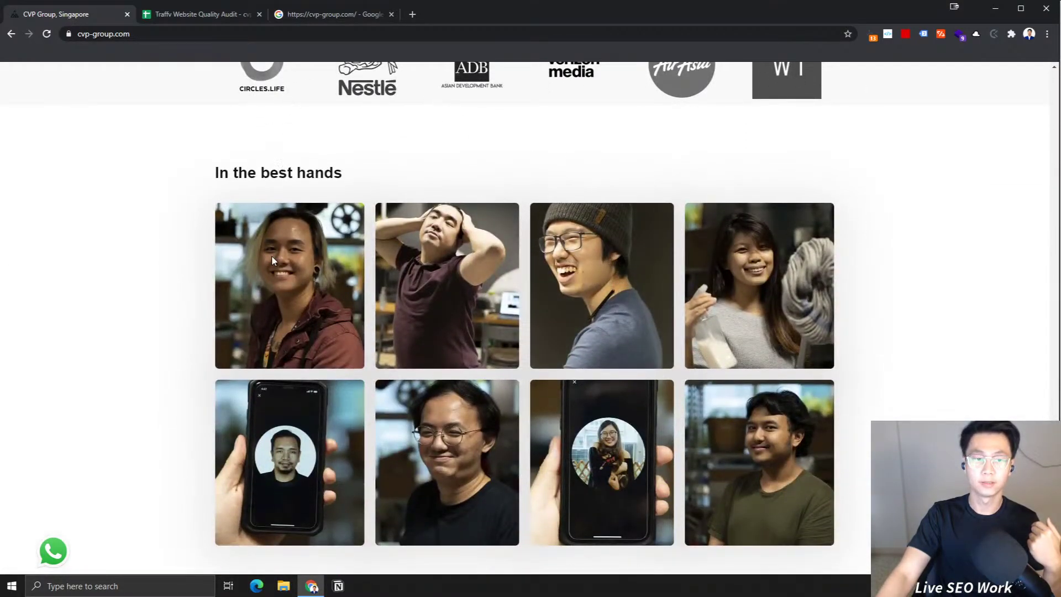
pyautogui.moveTo(274, 250)
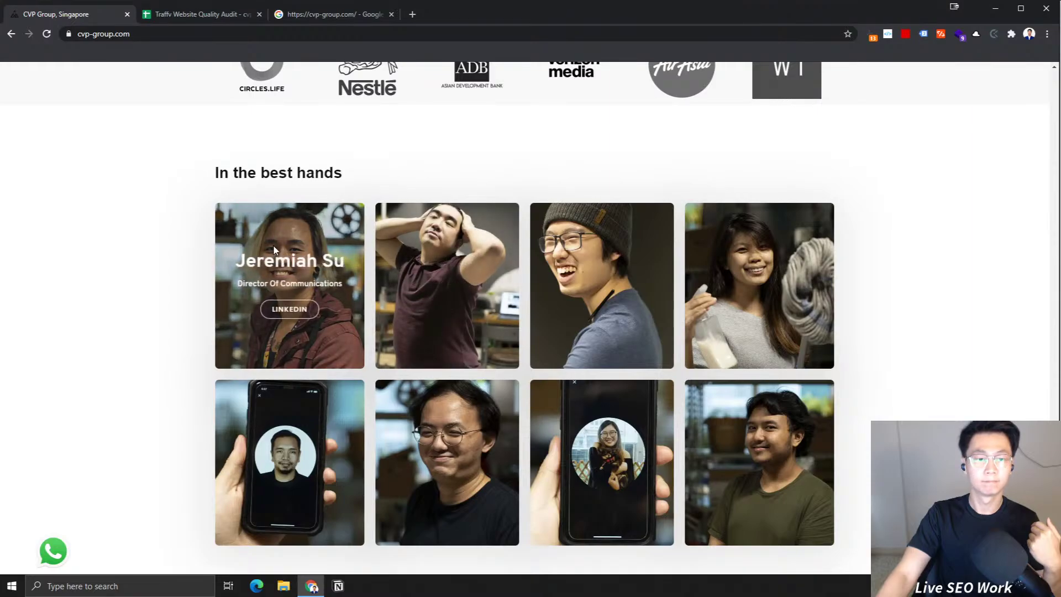
pyautogui.moveTo(439, 238)
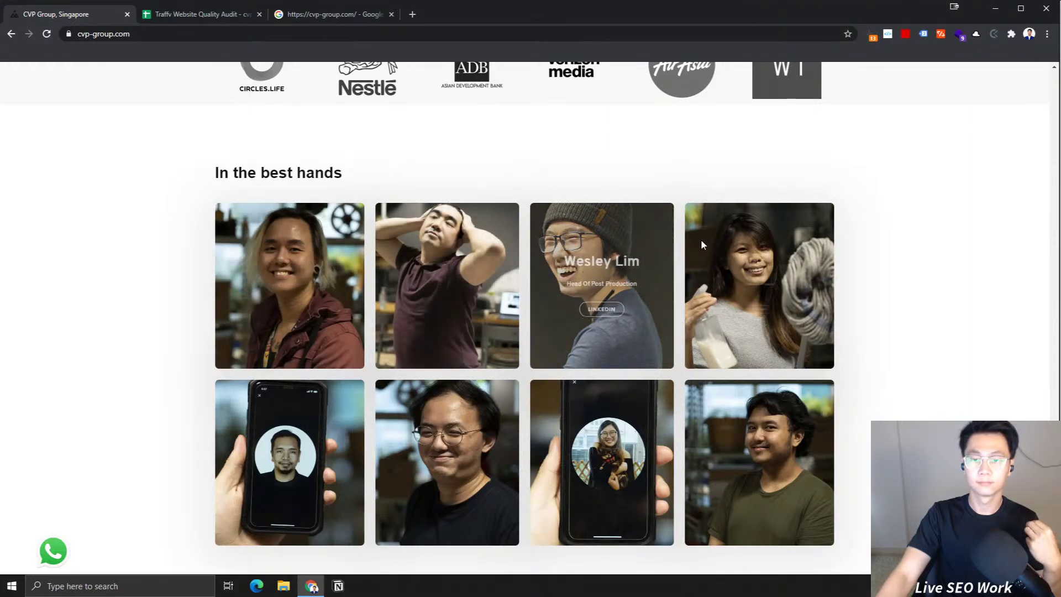
pyautogui.moveTo(595, 356)
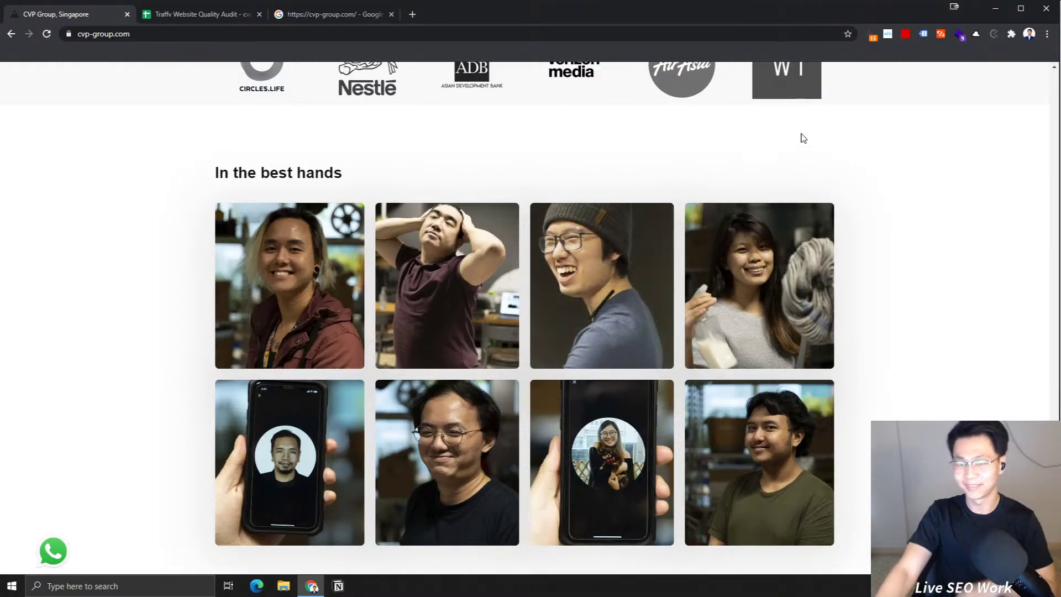
pyautogui.moveTo(662, 236)
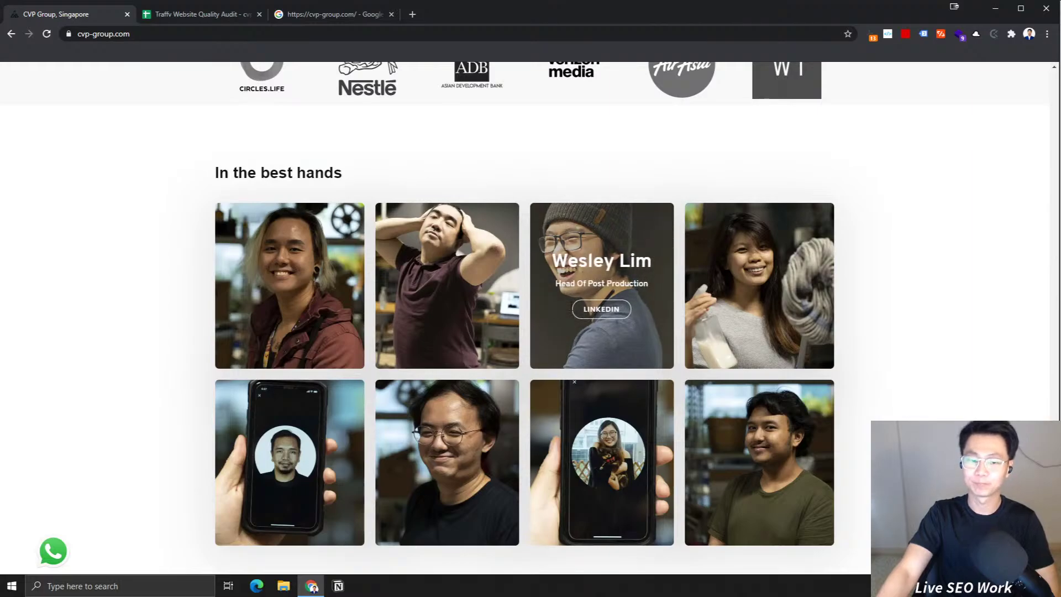
pyautogui.scroll(-6, 919, 326)
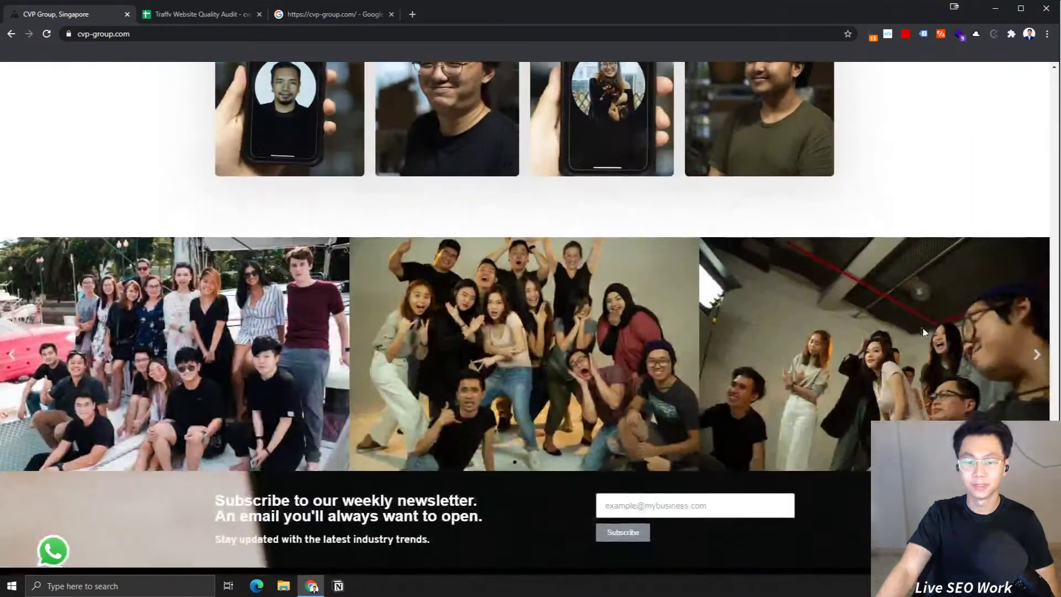
pyautogui.scroll(-5, 923, 332)
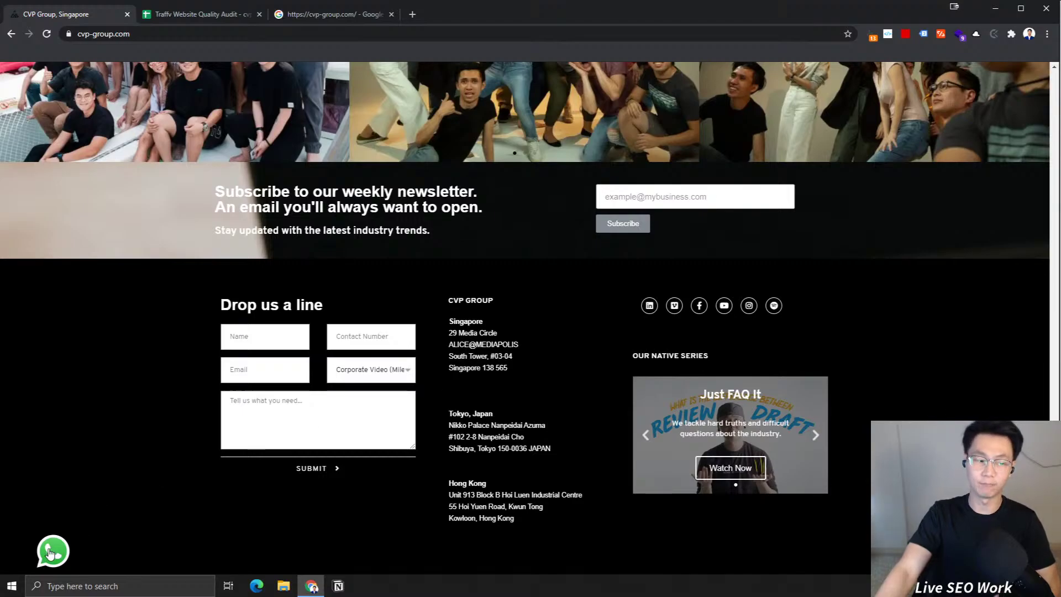
# Step: Test the homepage's WhatsApp chat link, and return to the newsletter and contact sections of the homepage
pyautogui.click(49, 553)
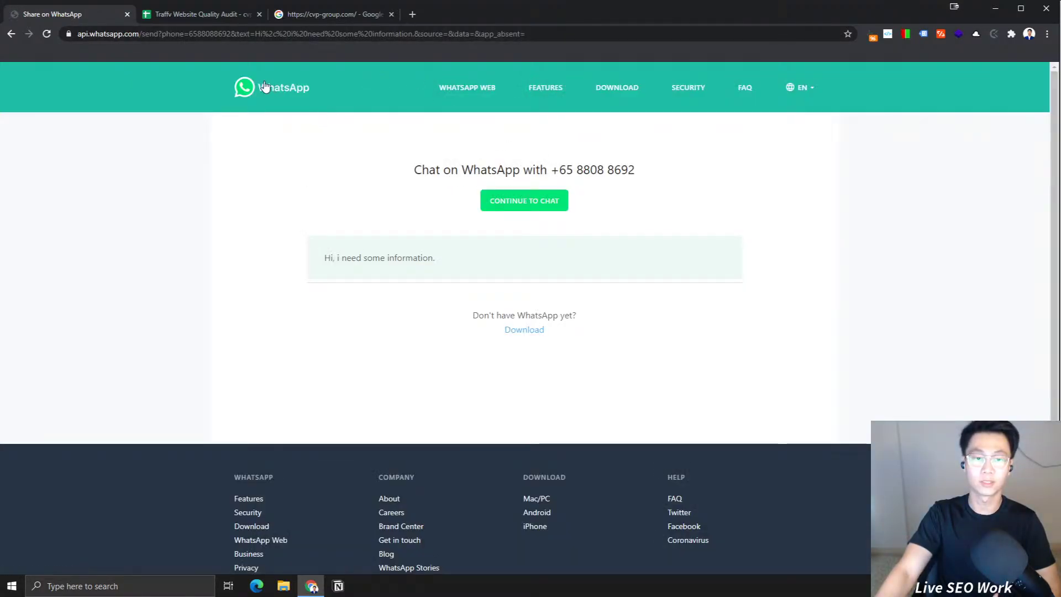
pyautogui.click(10, 34)
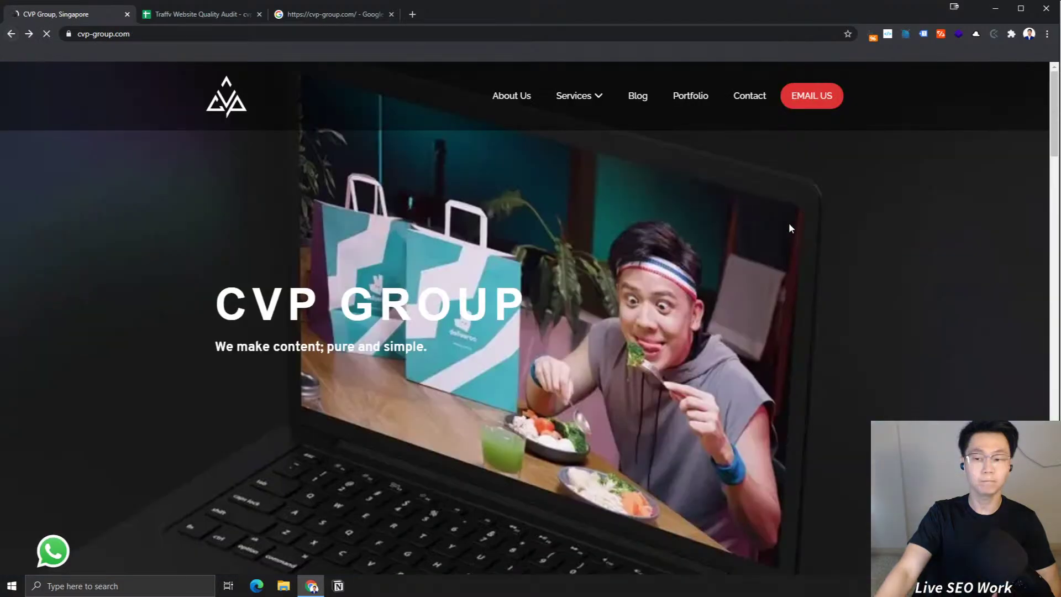
pyautogui.click(524, 99)
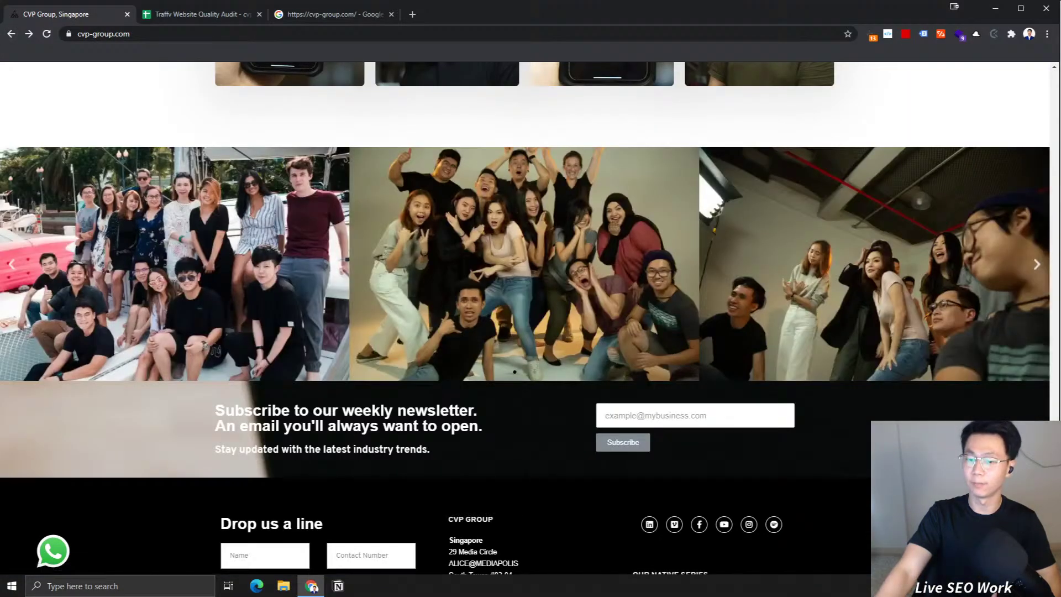
pyautogui.scroll(-2, 785, 402)
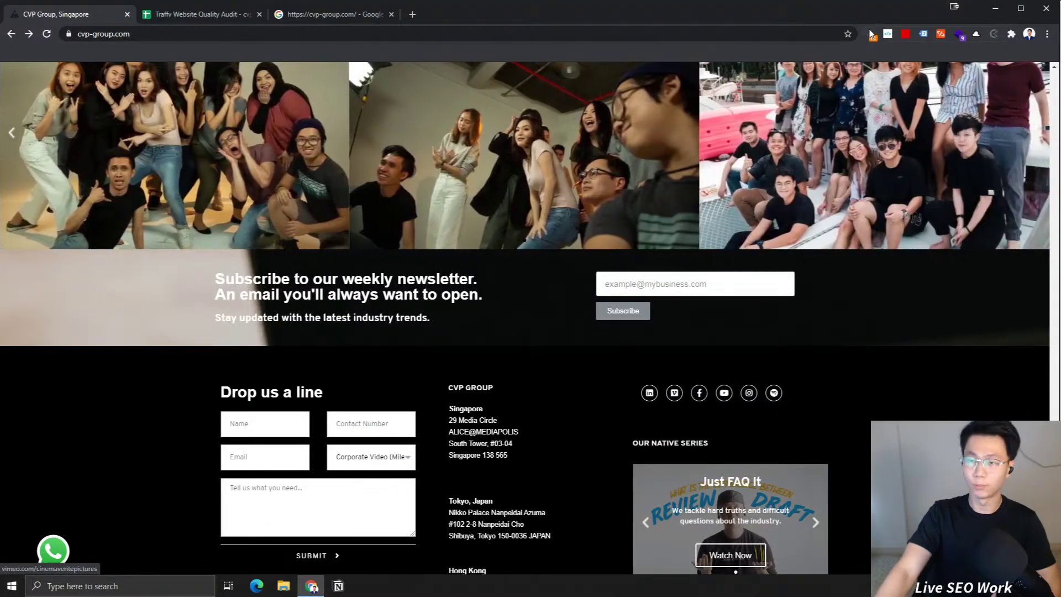
# Step: Review the homepage's contact footer and test where the About Us navigation link leads
pyautogui.scroll(-2, 526, 318)
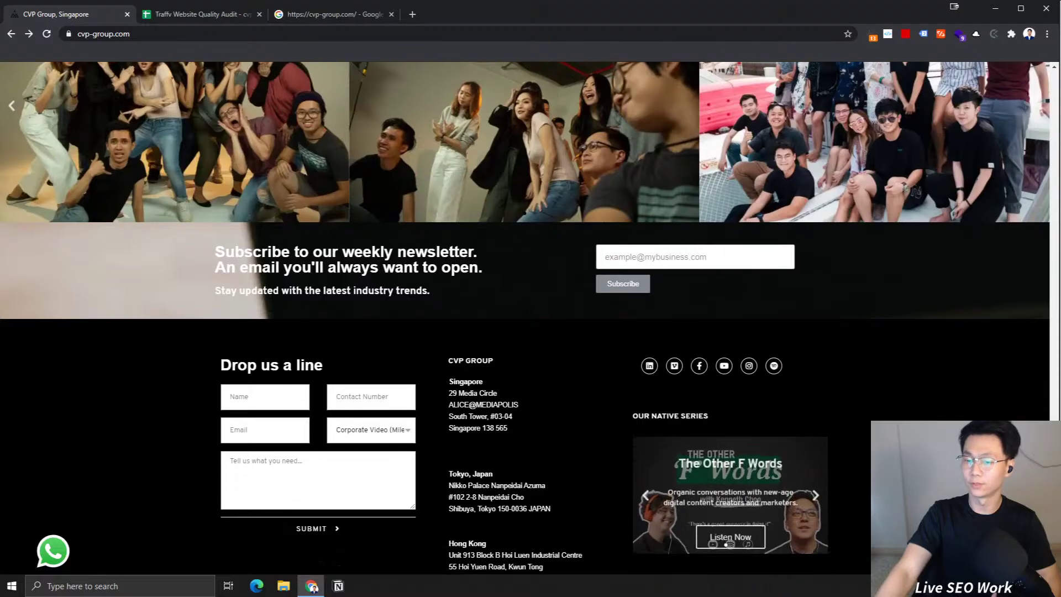
pyautogui.press('Home')
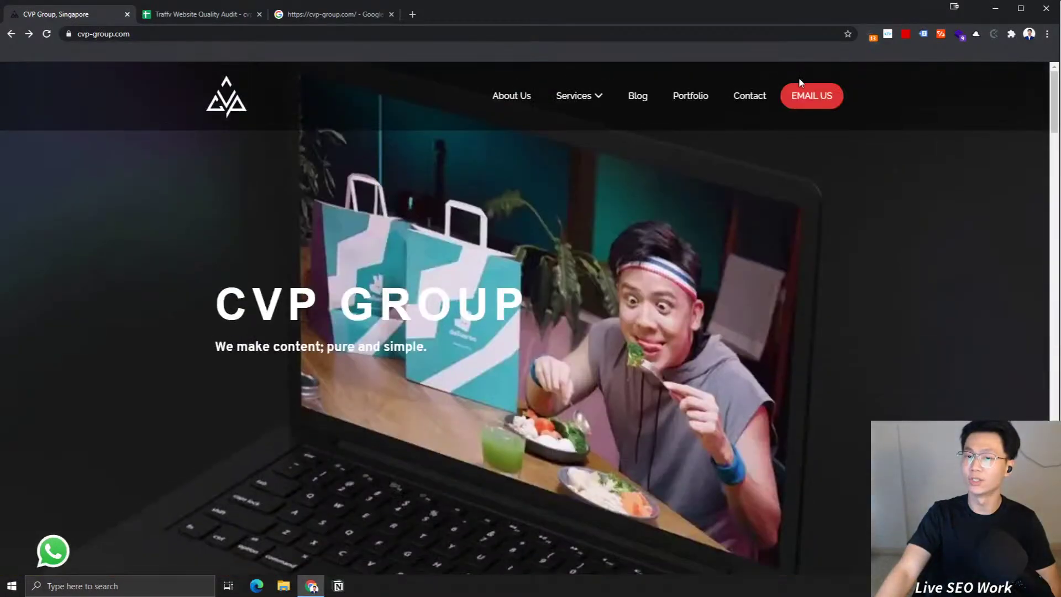
pyautogui.click(511, 98)
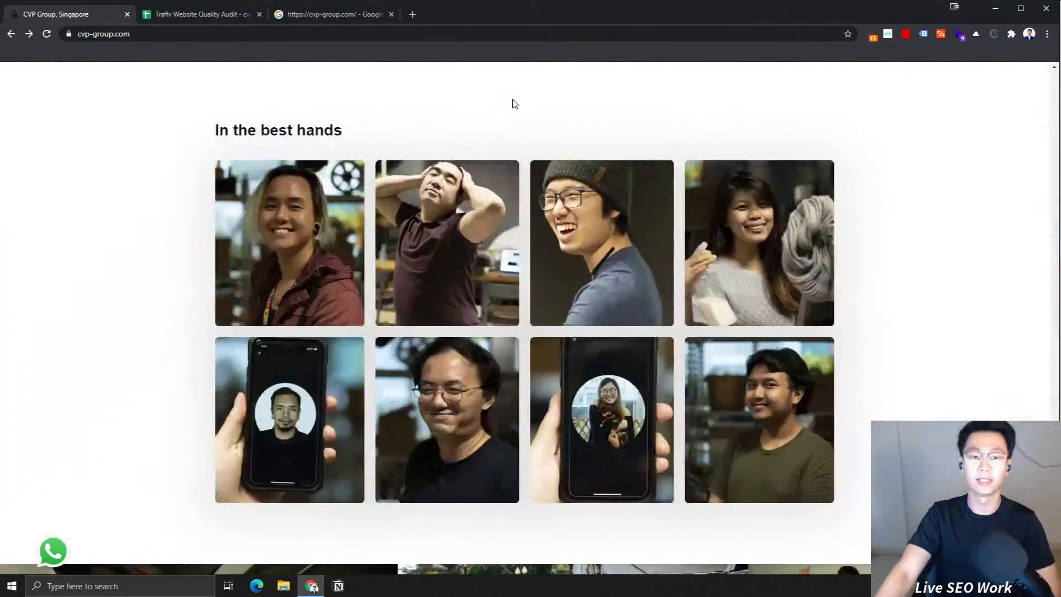
# Step: Open the Live Stream service page and examine its on-site services, Novice and Expert package pricing, and newsletter section
pyautogui.press('Home')
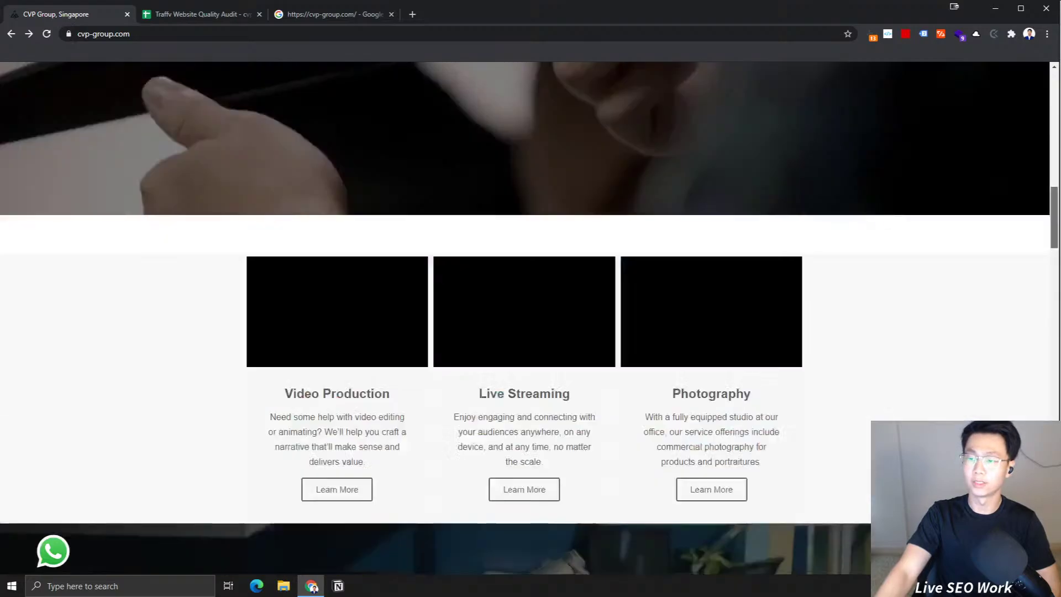
pyautogui.moveTo(575, 96)
pyautogui.click(567, 129)
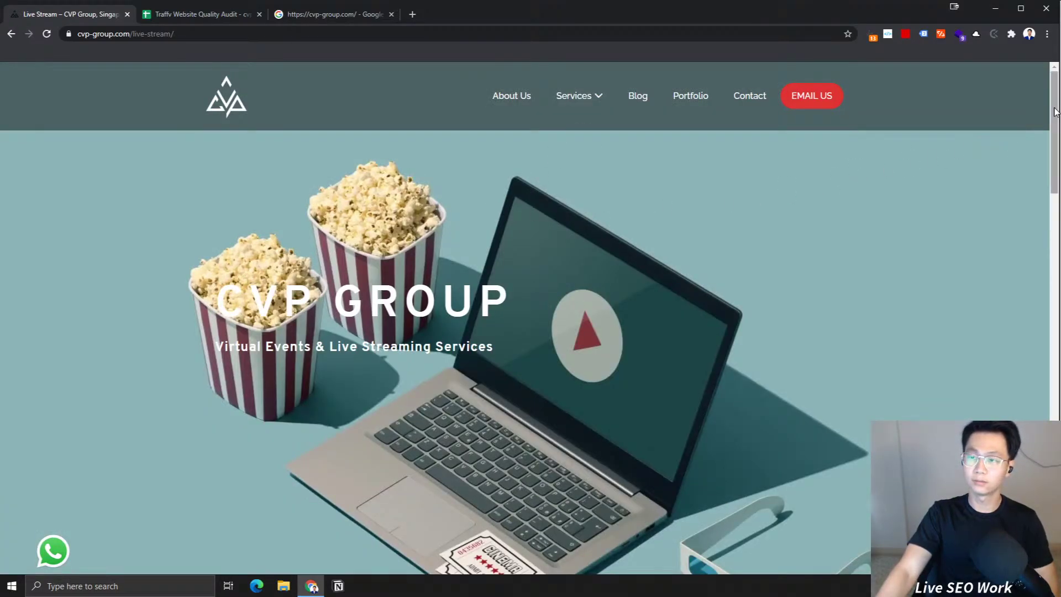
pyautogui.moveTo(1048, 120); pyautogui.dragTo(1056, 276)
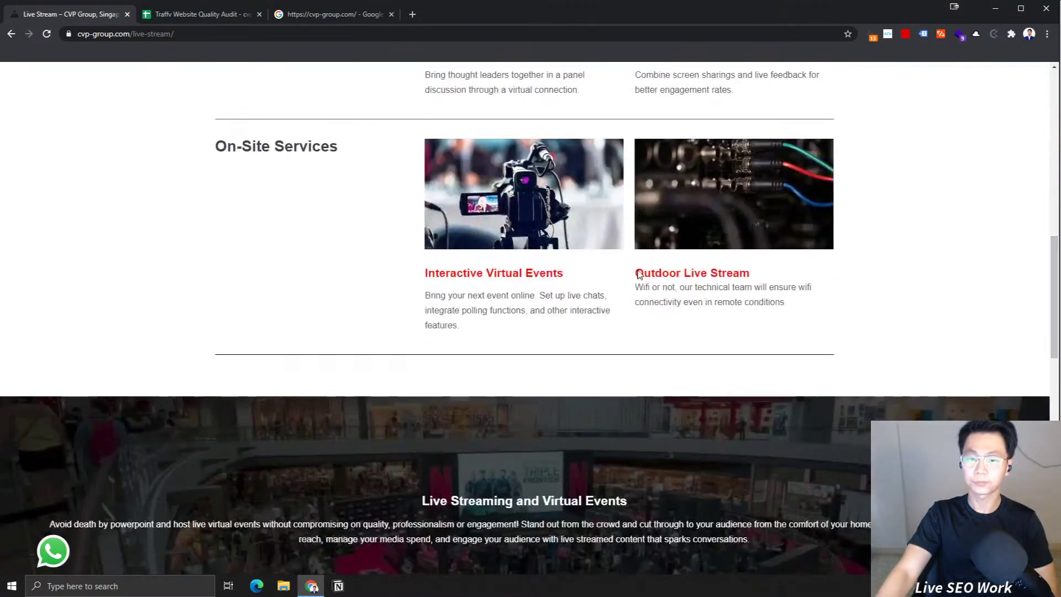
pyautogui.scroll(-10, 569, 367)
pyautogui.scroll(1, 379, 161)
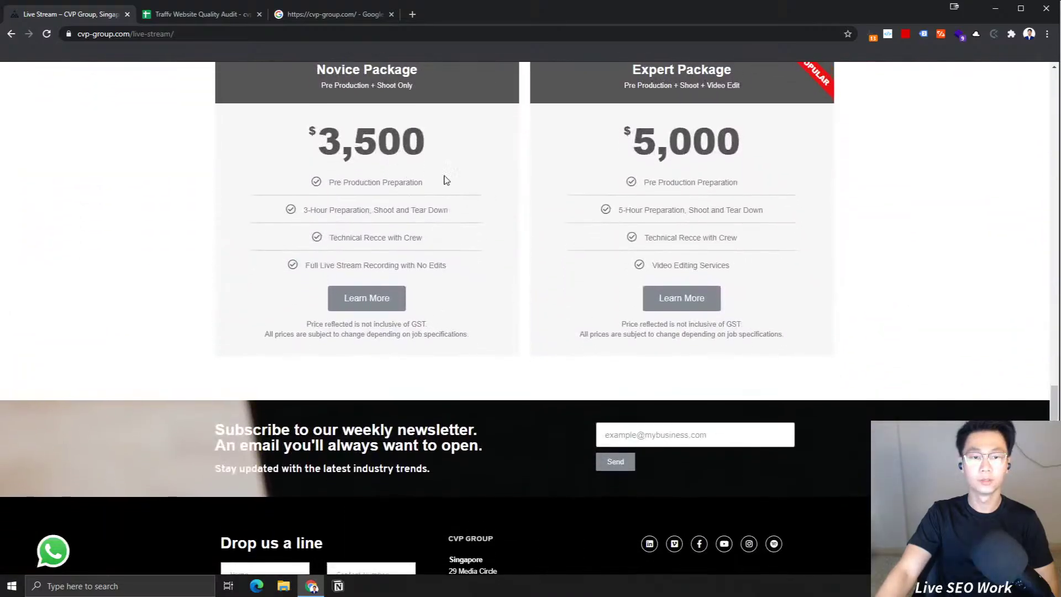
pyautogui.moveTo(334, 130); pyautogui.dragTo(844, 258)
pyautogui.click(870, 299)
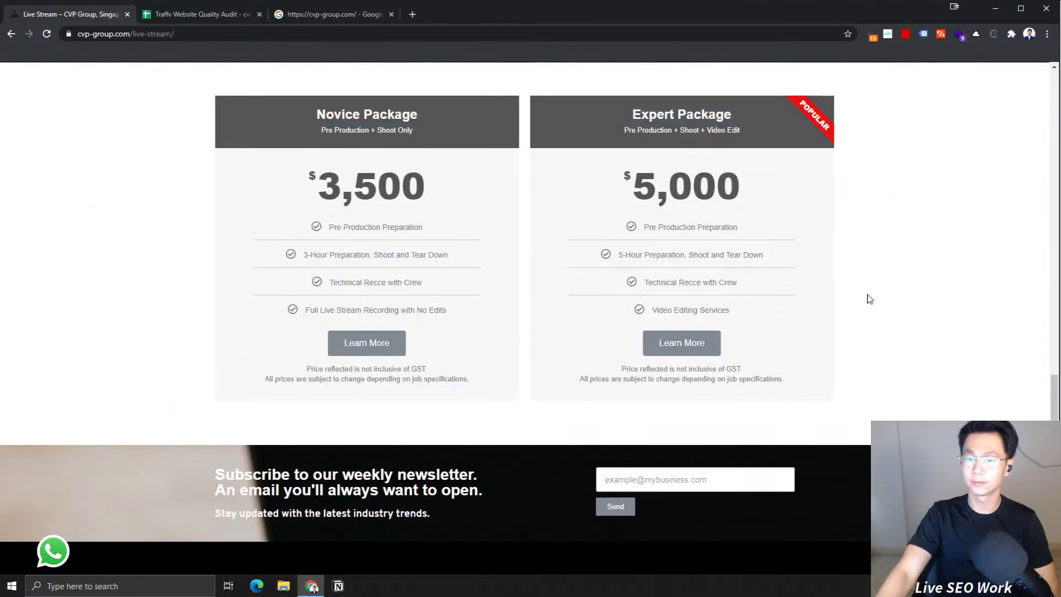
pyautogui.moveTo(1053, 402); pyautogui.dragTo(1053, 427)
# Step: Open the Photography service page and look through its photo categories, video, Virtual Tours and Image Manipulation sections, down to the footer
pyautogui.press('Home')
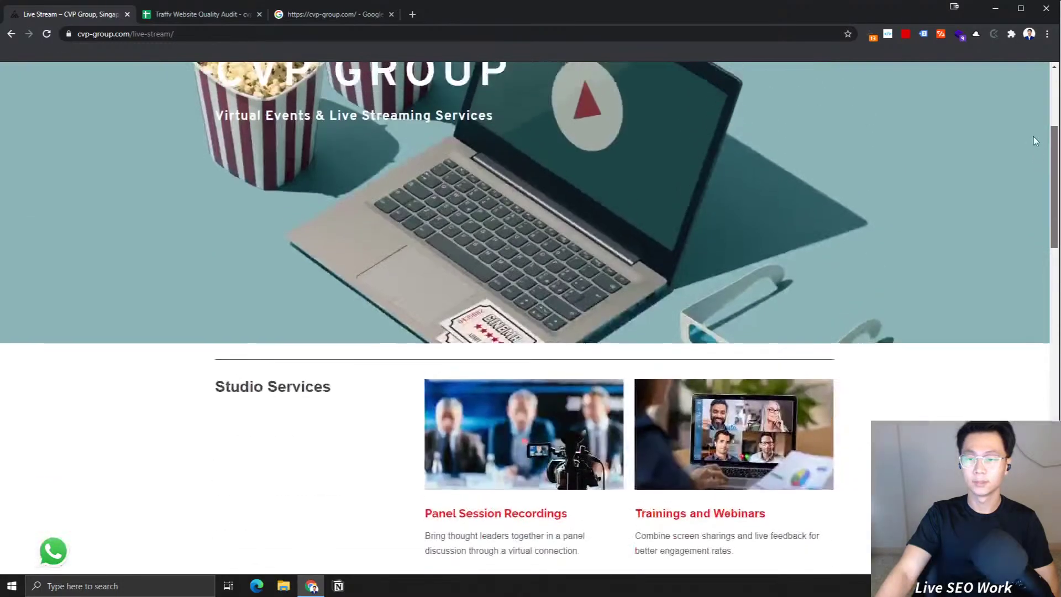
pyautogui.moveTo(603, 101)
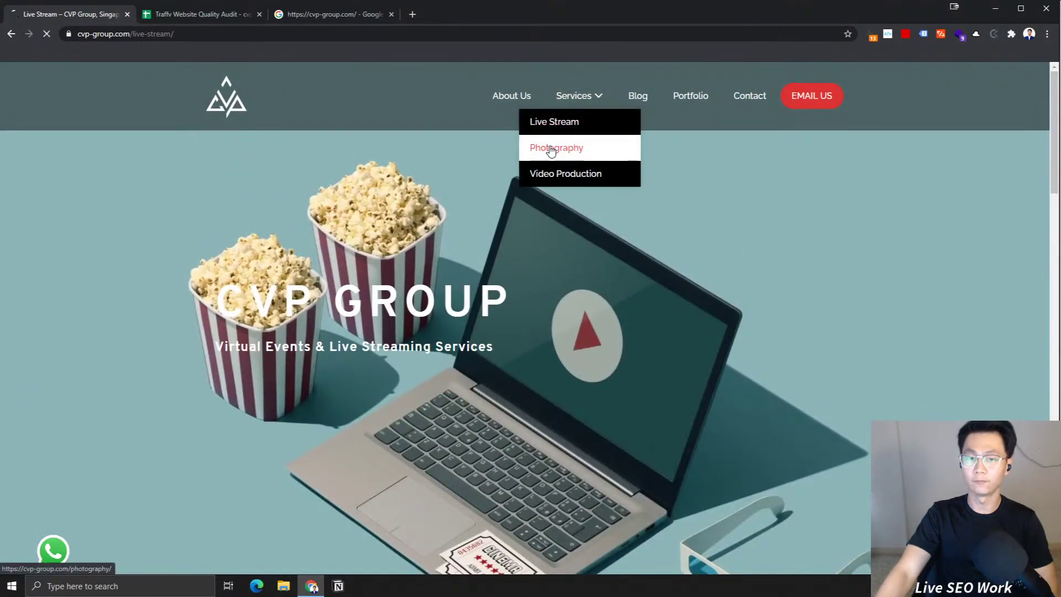
pyautogui.click(570, 133)
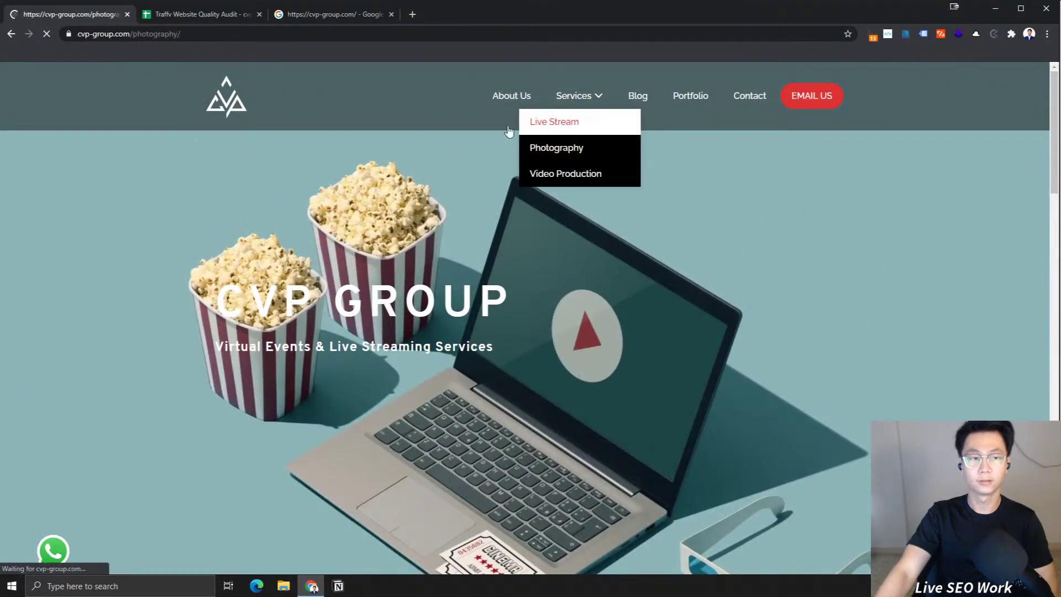
pyautogui.scroll(-15, 1045, 321)
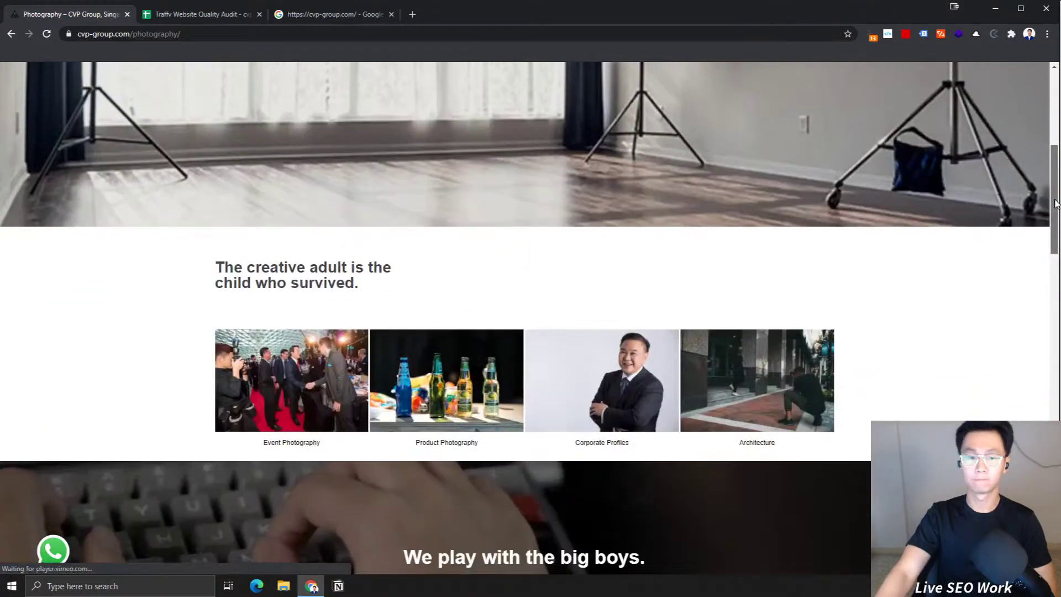
pyautogui.scroll(-5, 1044, 322)
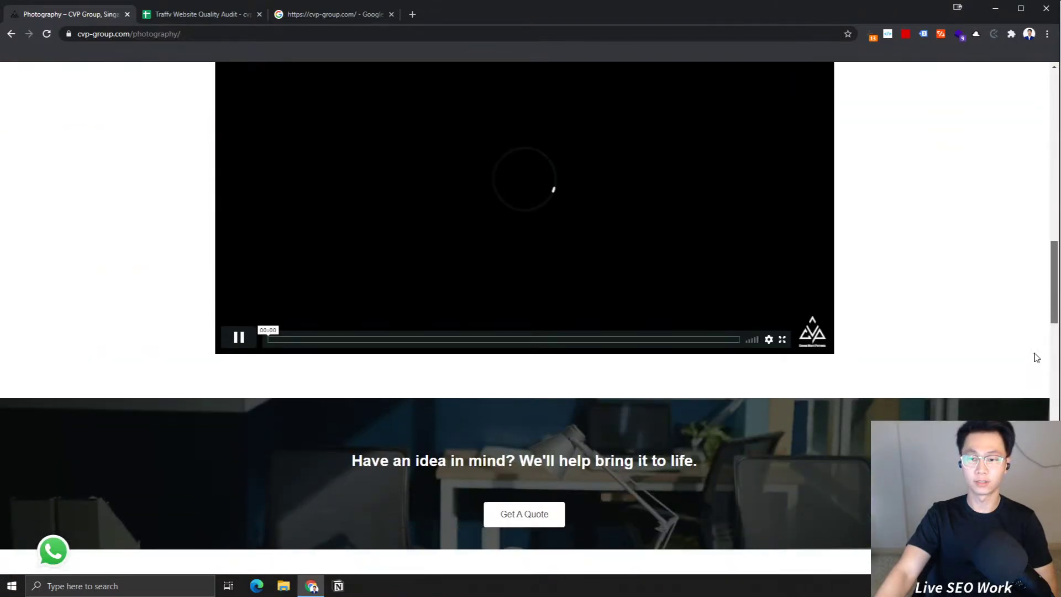
pyautogui.scroll(-5, 870, 332)
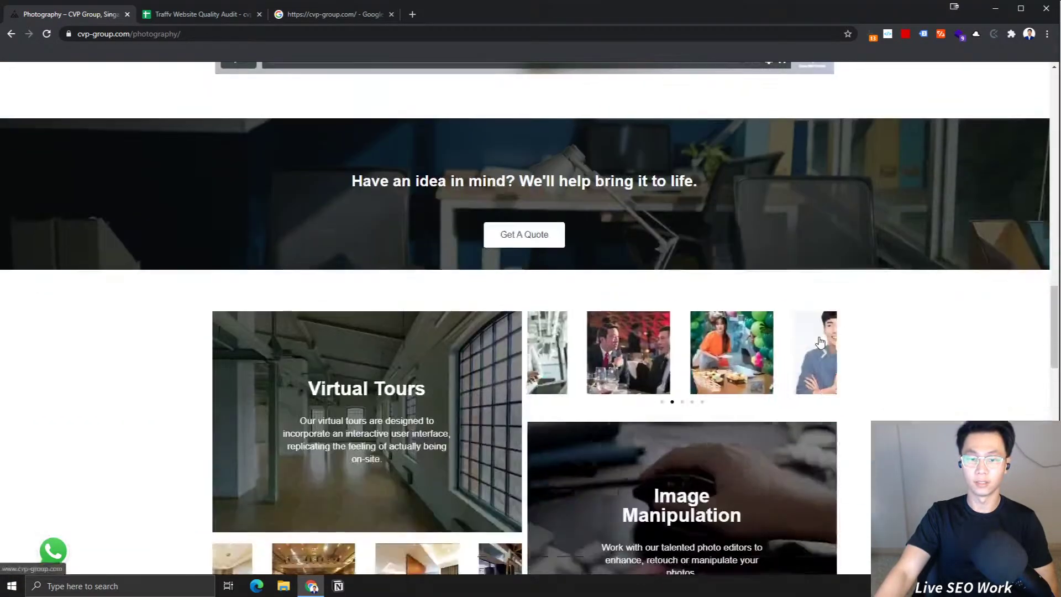
pyautogui.scroll(-2, 1044, 308)
pyautogui.scroll(-12, 1044, 308)
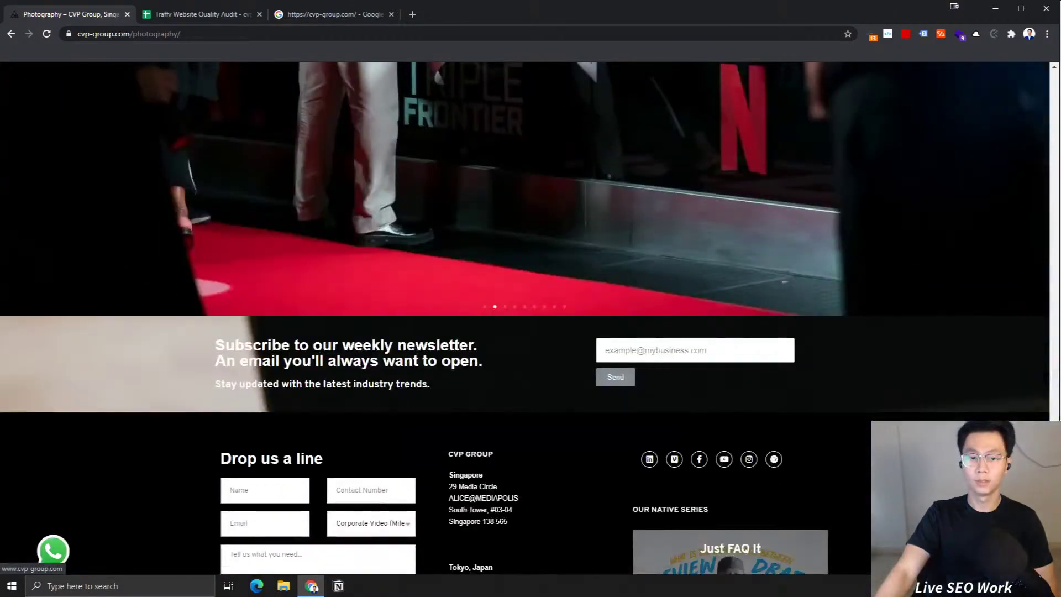
# Step: Open the Video Production service page and look through its content and Selected Work gallery, down to the contact footer
pyautogui.moveTo(1054, 470); pyautogui.dragTo(989, 88)
pyautogui.moveTo(574, 96)
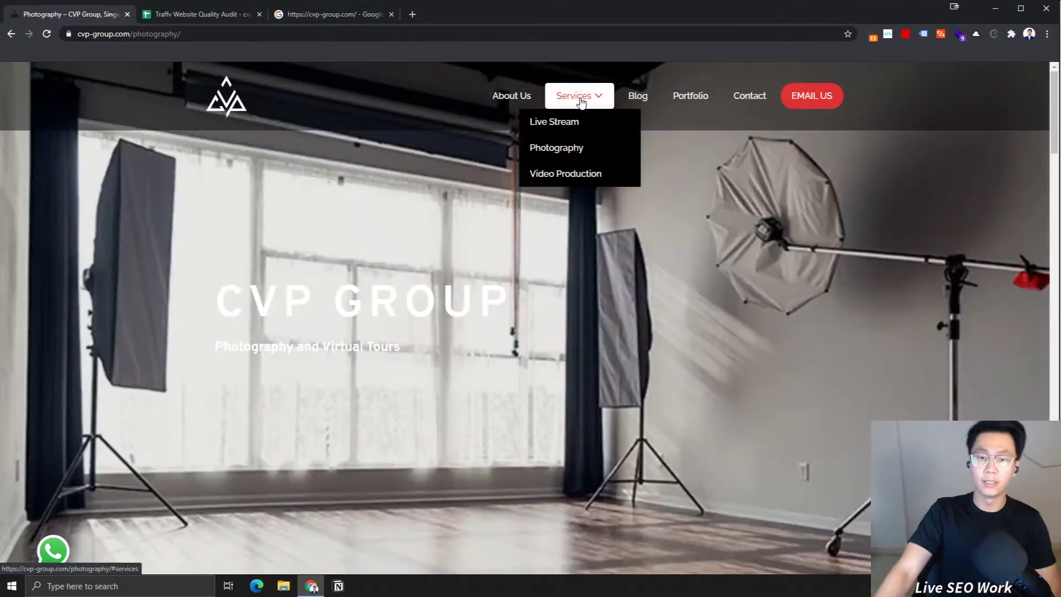
pyautogui.click(571, 178)
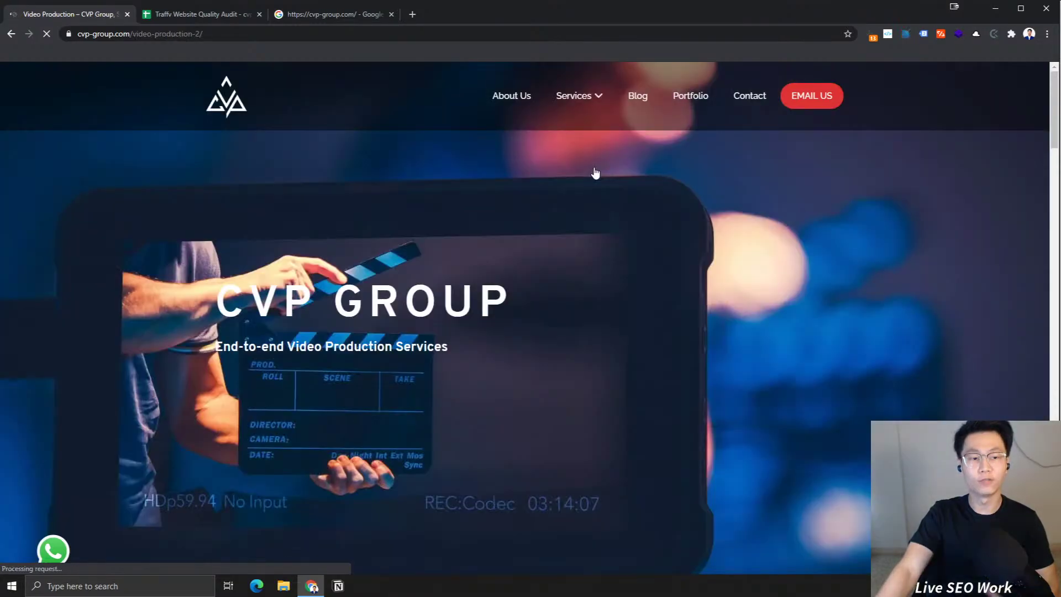
pyautogui.moveTo(1055, 114); pyautogui.dragTo(1040, 399)
pyautogui.scroll(-3, 907, 381)
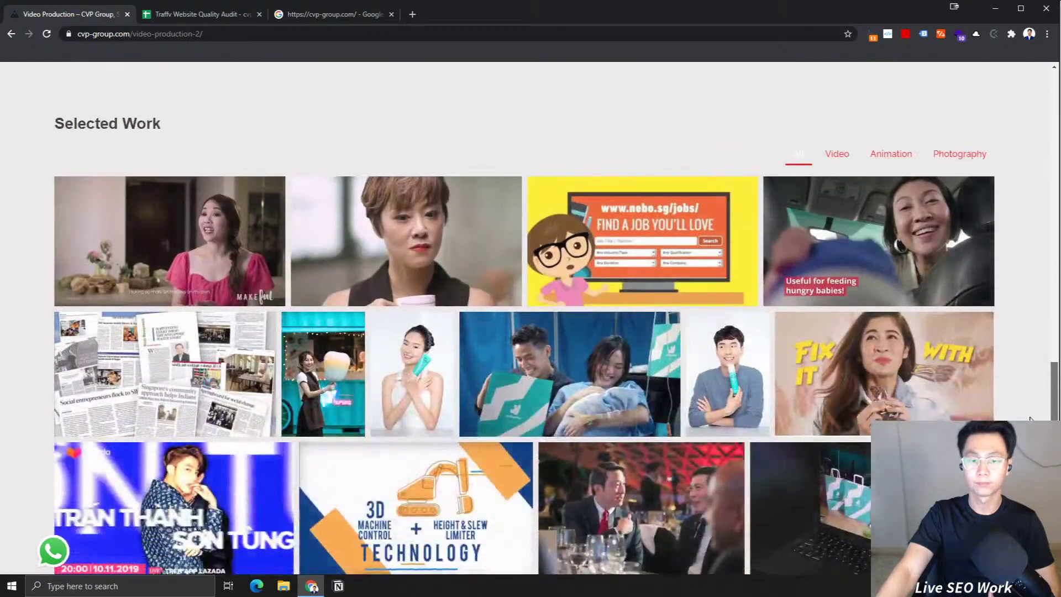
pyautogui.scroll(-3, 903, 382)
pyautogui.scroll(-8, 903, 382)
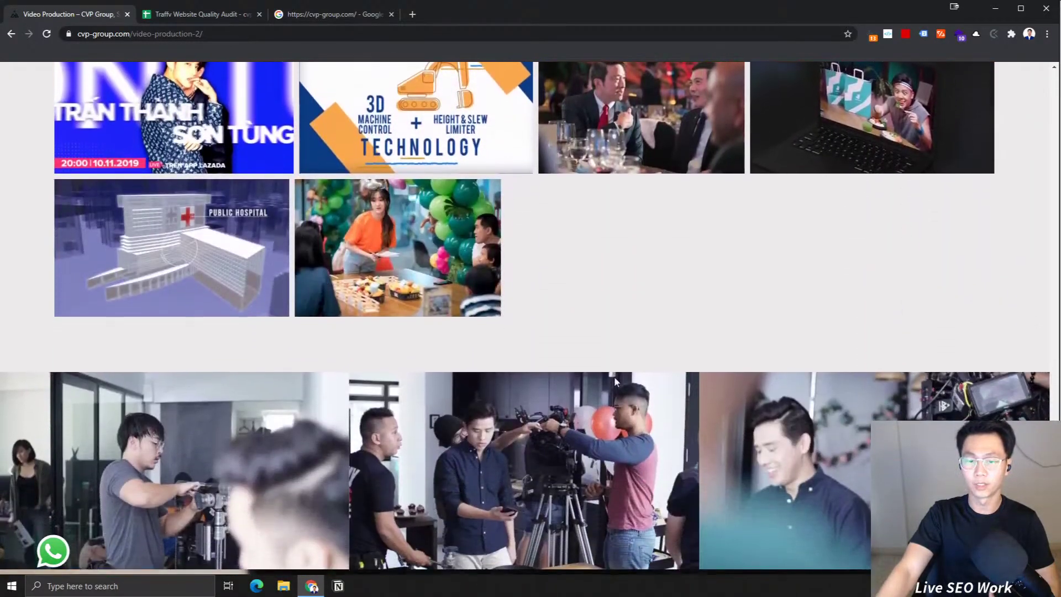
pyautogui.scroll(-2, 555, 382)
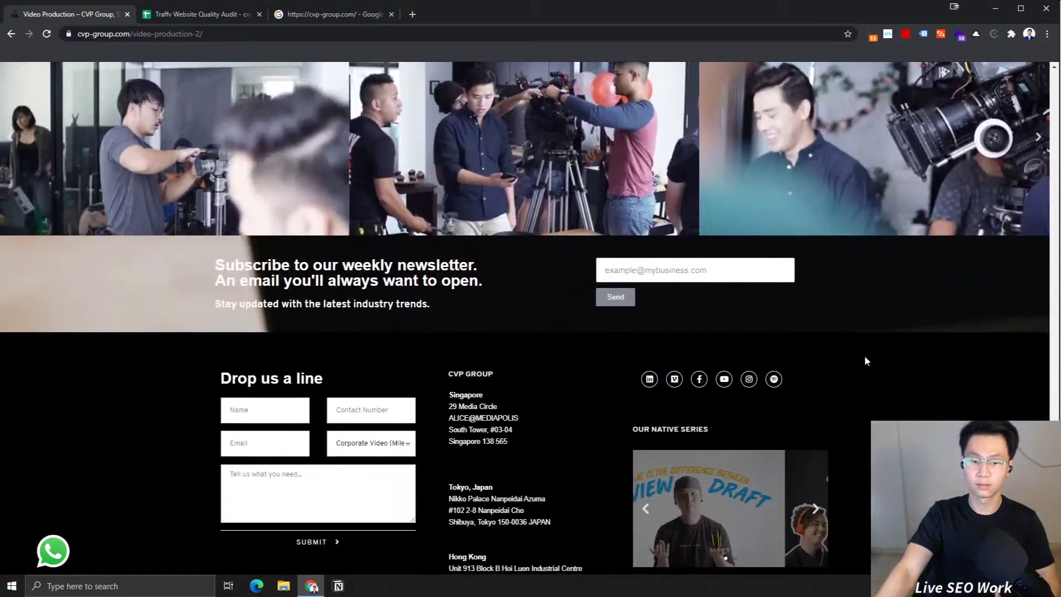
# Step: Test the Portfolio navigation link from the Video Production page, and return to that page
pyautogui.moveTo(1055, 498); pyautogui.dragTo(1028, 71)
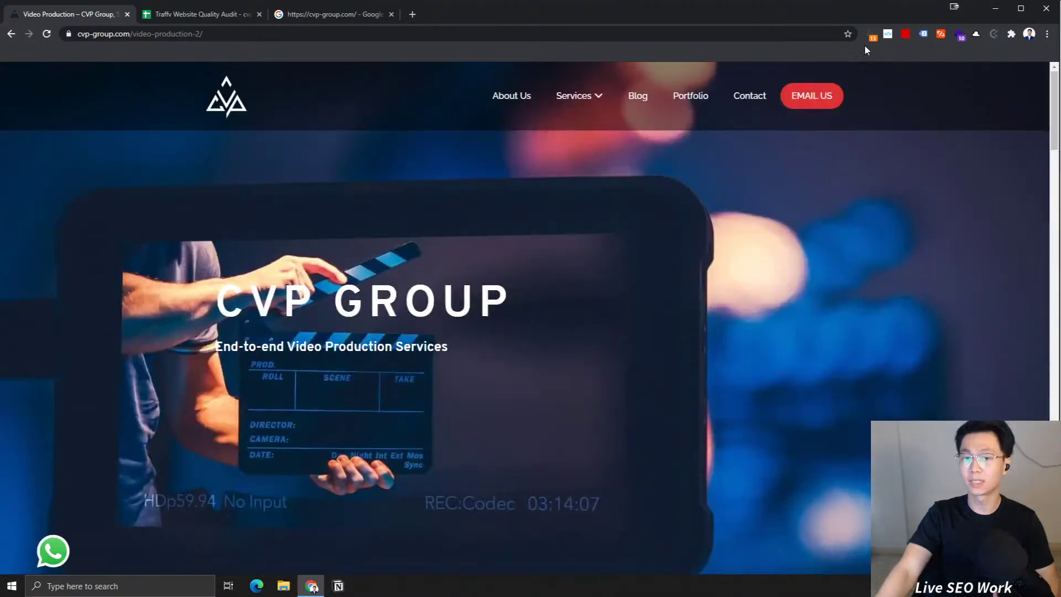
pyautogui.click(685, 101)
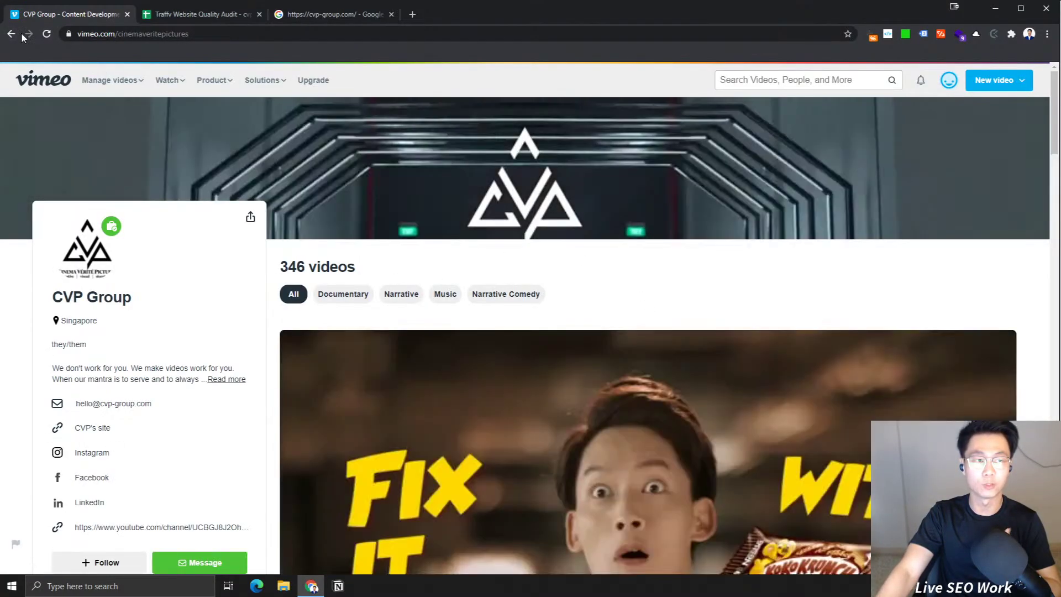
pyautogui.click(11, 33)
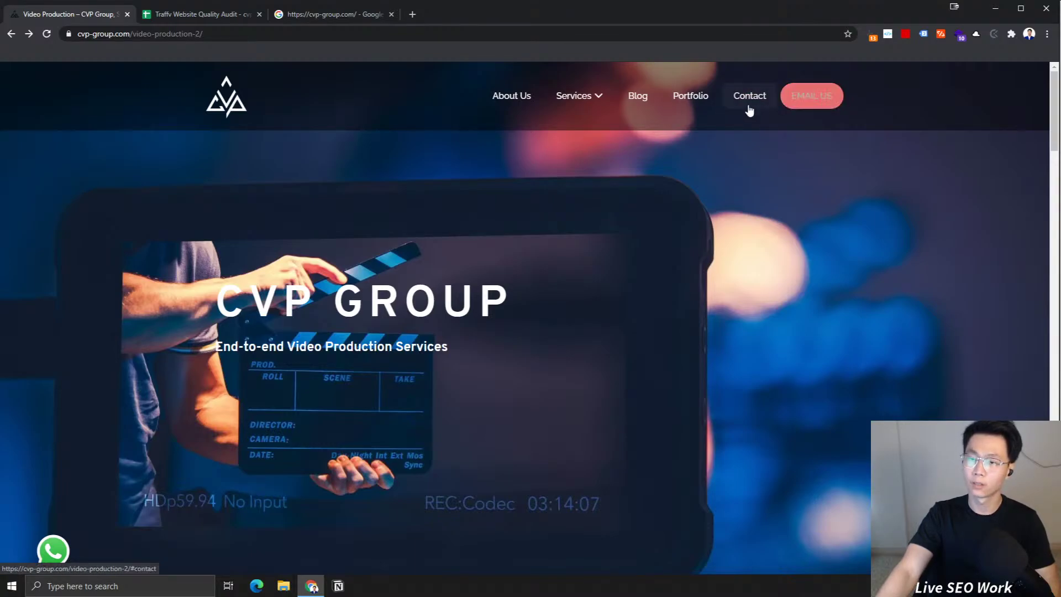
# Step: Test the Email Us link on the Video Production page twice, discarding each Outlook draft without saving
pyautogui.click(824, 104)
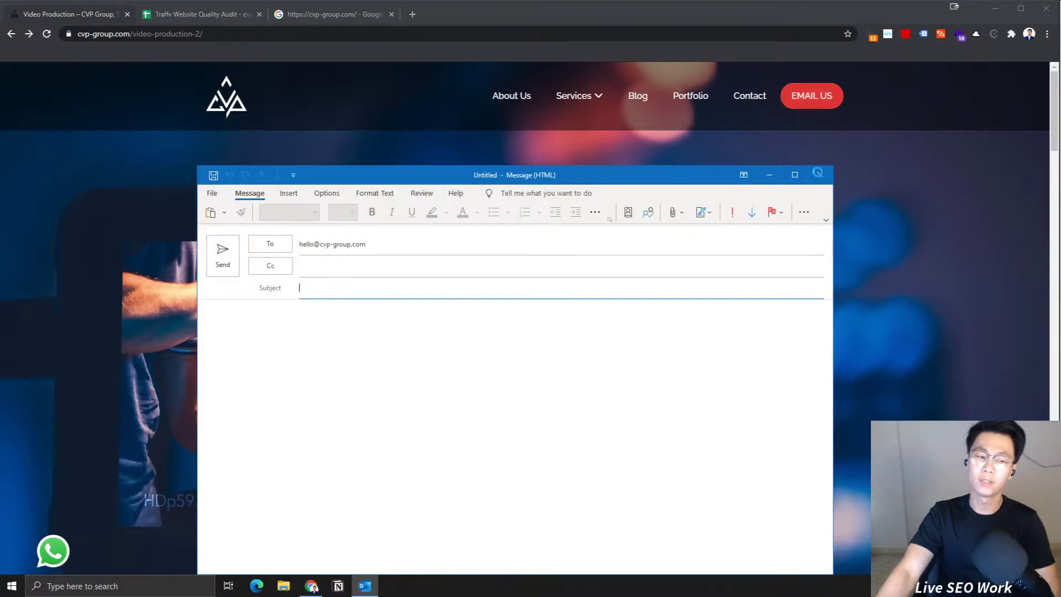
pyautogui.click(819, 174)
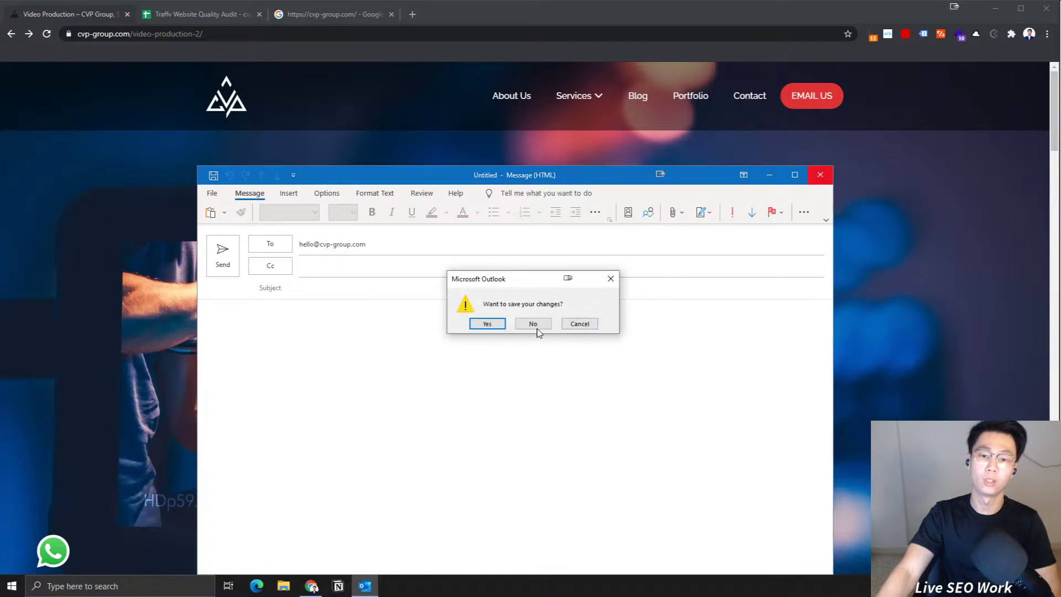
pyautogui.click(534, 326)
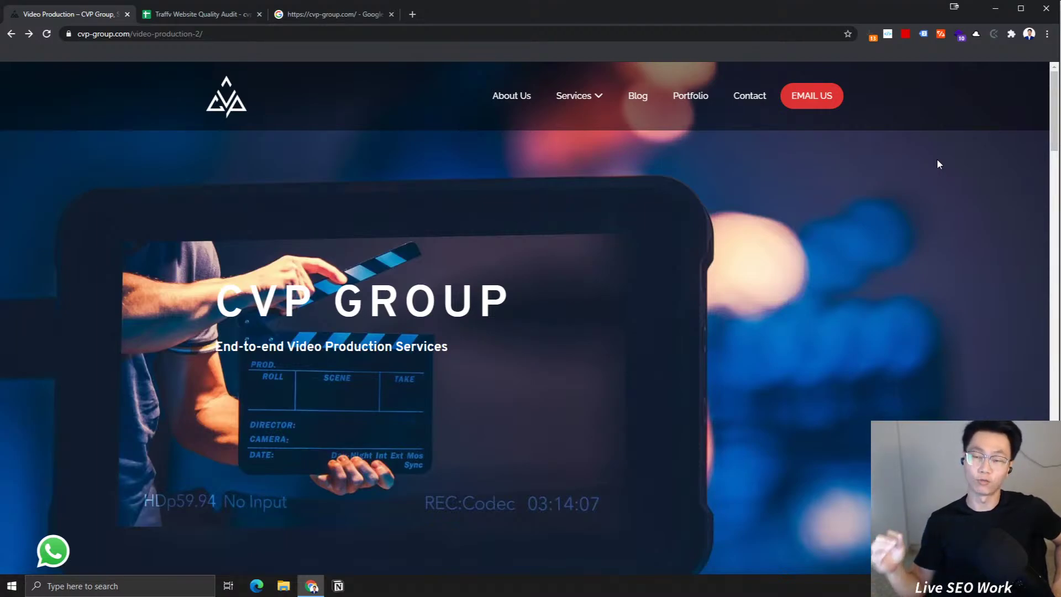
pyautogui.click(791, 97)
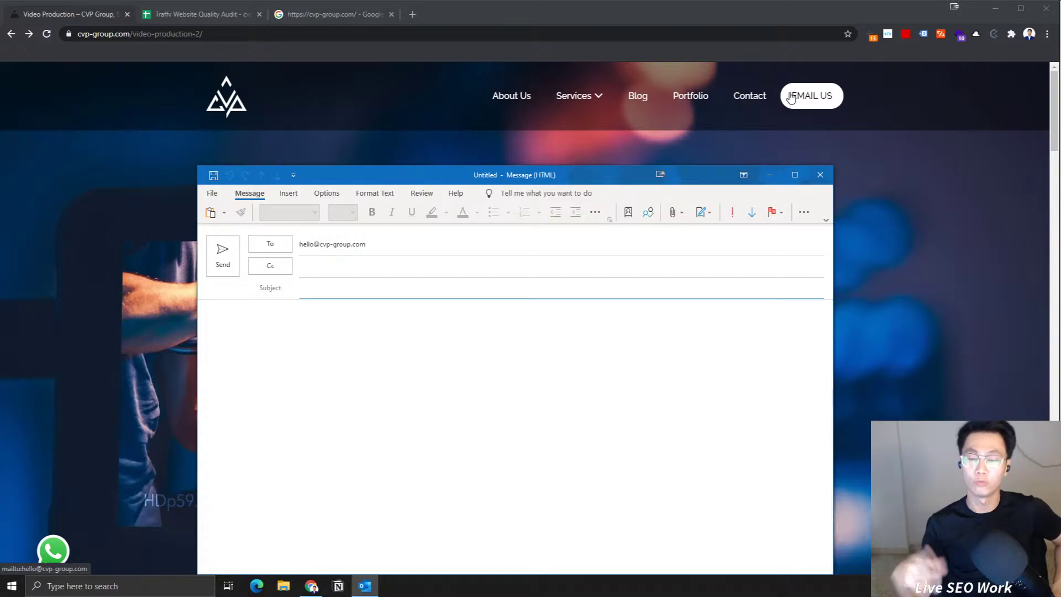
pyautogui.click(820, 174)
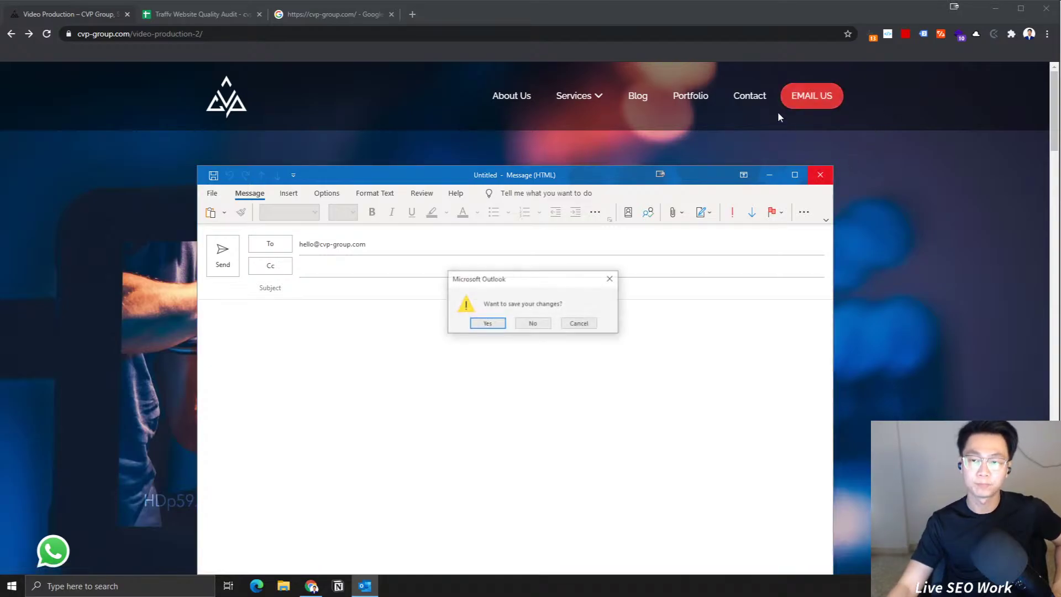
pyautogui.click(532, 324)
# Step: Examine the "Drop us a line" contact form at the end of the Video Production page and check its service type options
pyautogui.scroll(-20, 738, 99)
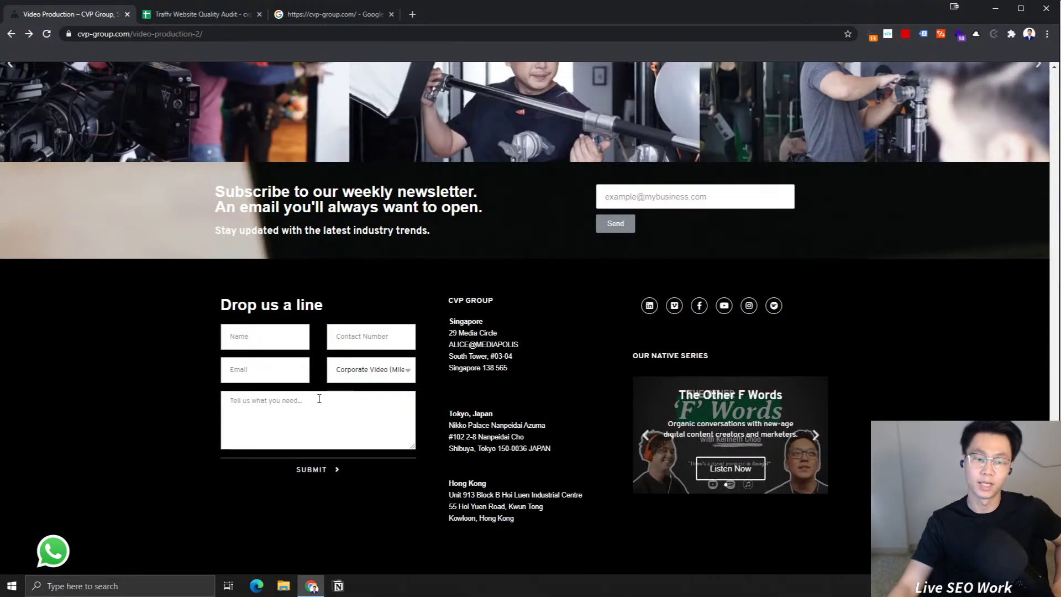
pyautogui.click(376, 365)
pyautogui.click(381, 374)
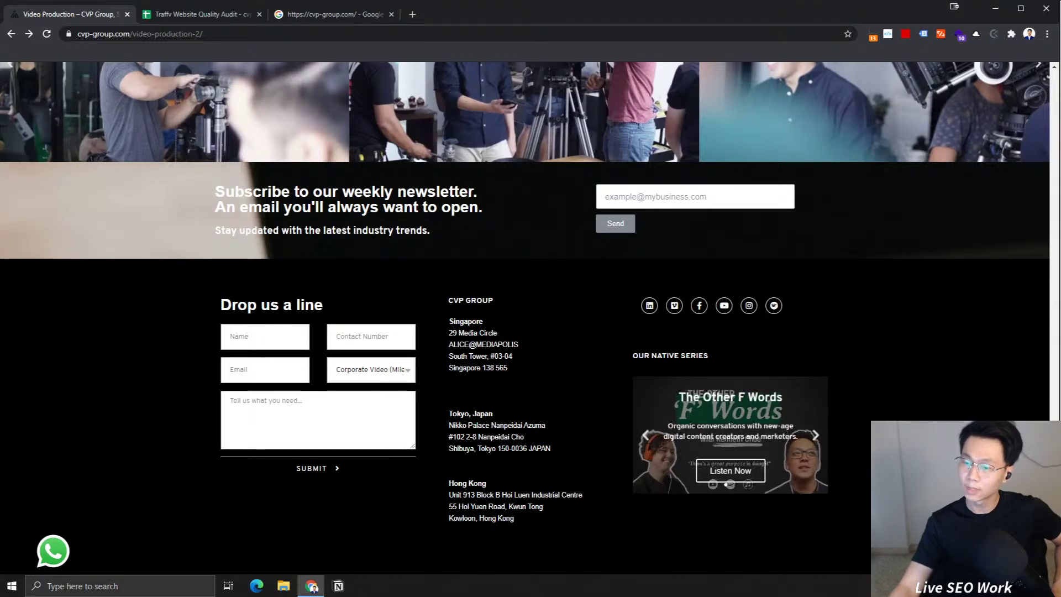
# Step: Check the page's Google indexing with the search site:cvp-group.com/video-production-2/, and return to the Video Production page
pyautogui.press('Home')
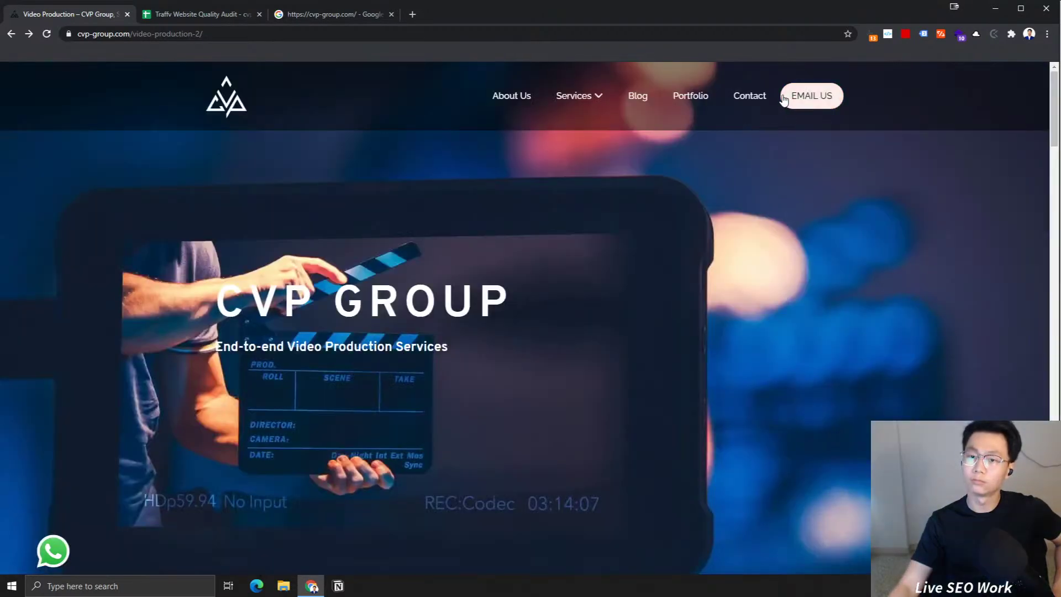
pyautogui.click(169, 33)
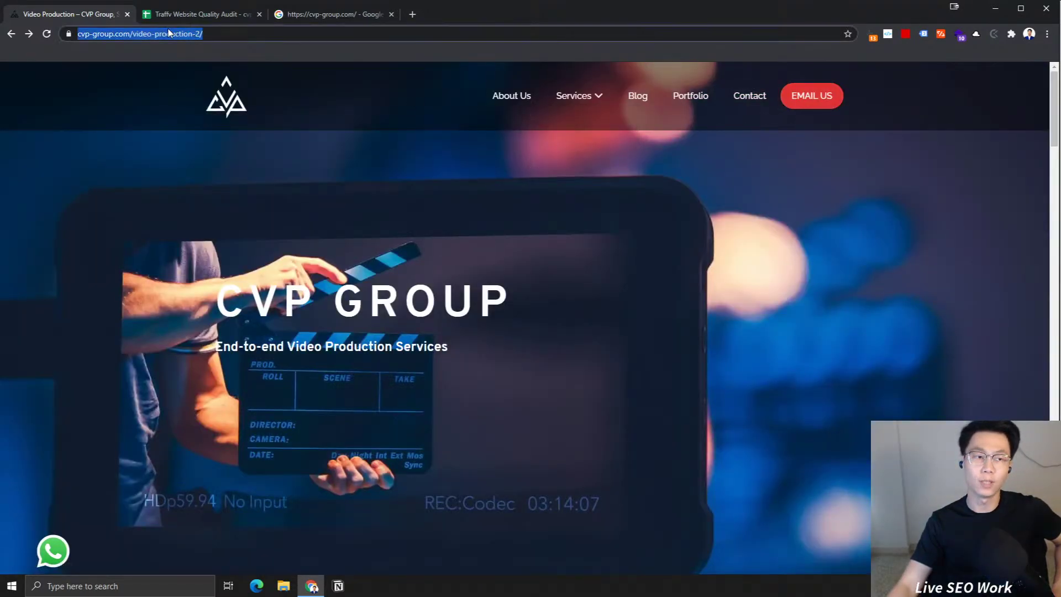
pyautogui.click(169, 33)
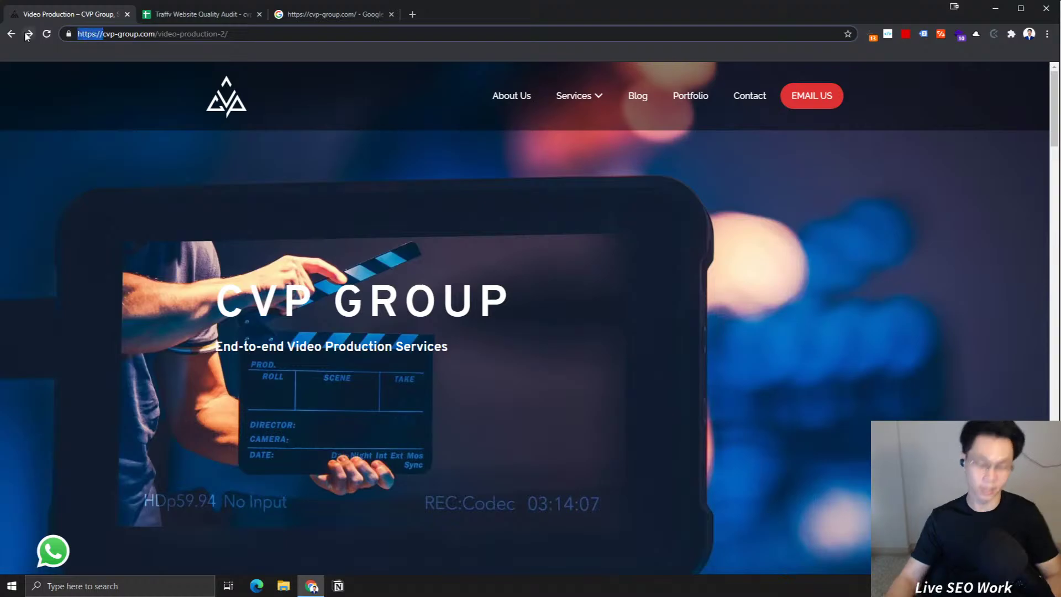
pyautogui.write('site:')
pyautogui.press('Return')
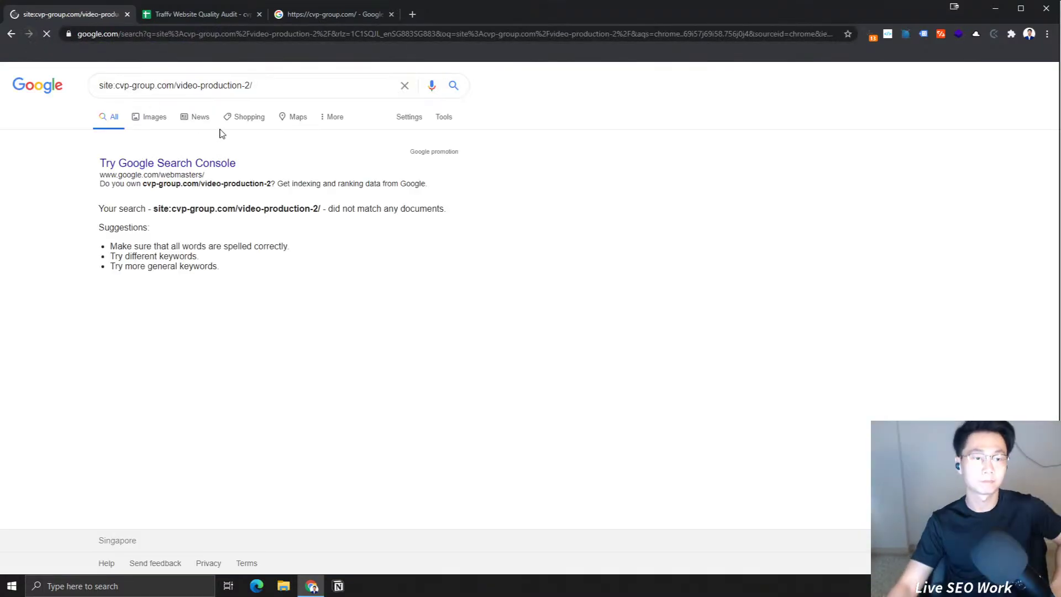
pyautogui.click(11, 35)
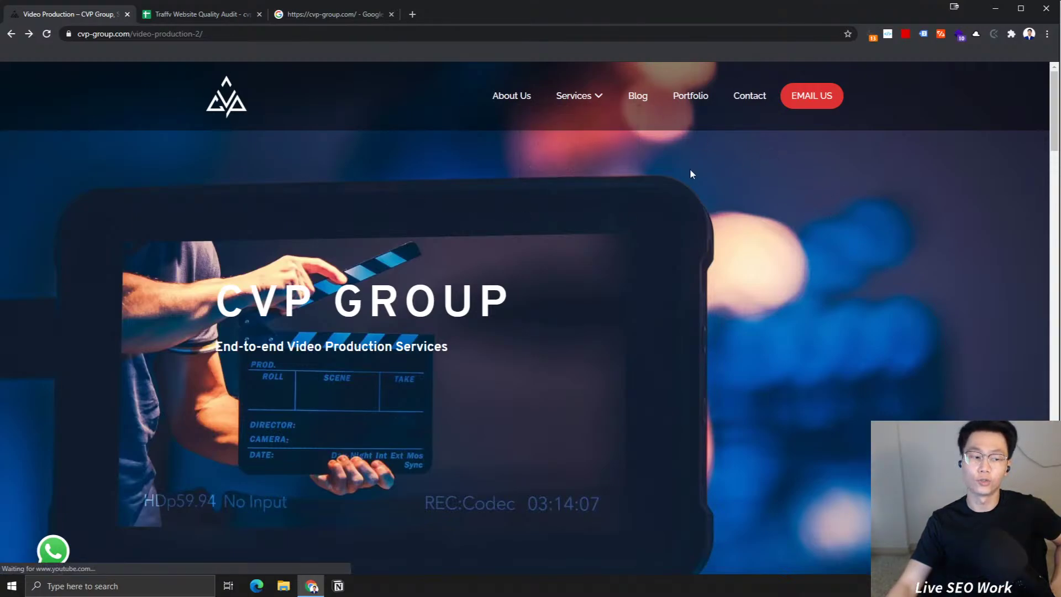
# Step: View the Services submenu on the Video Production page and check the page's robots directives with SeeRobots
pyautogui.moveTo(582, 101)
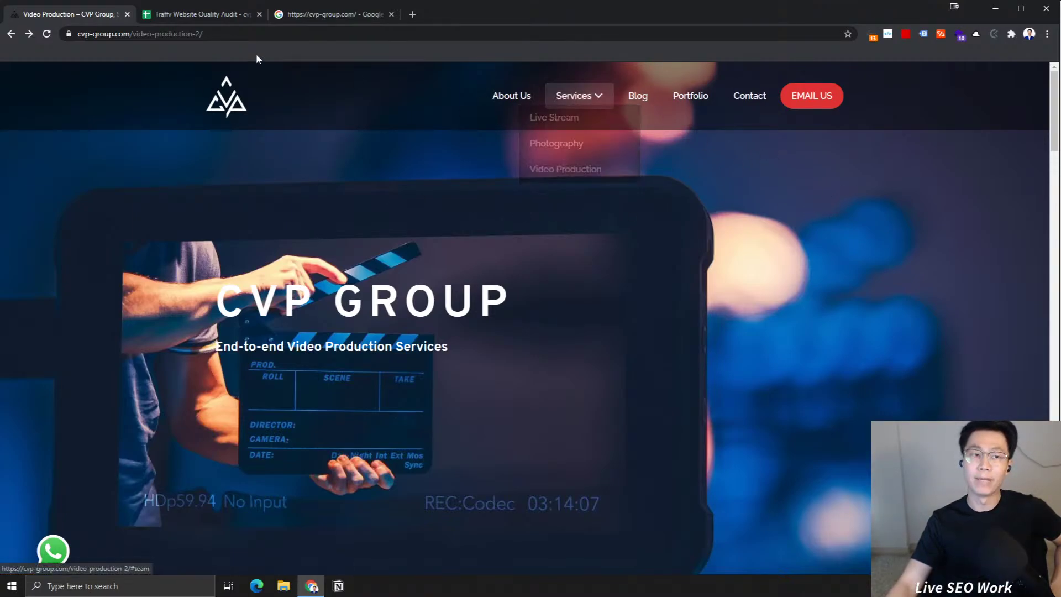
pyautogui.scroll(-5, 505, 362)
pyautogui.scroll(5, 505, 362)
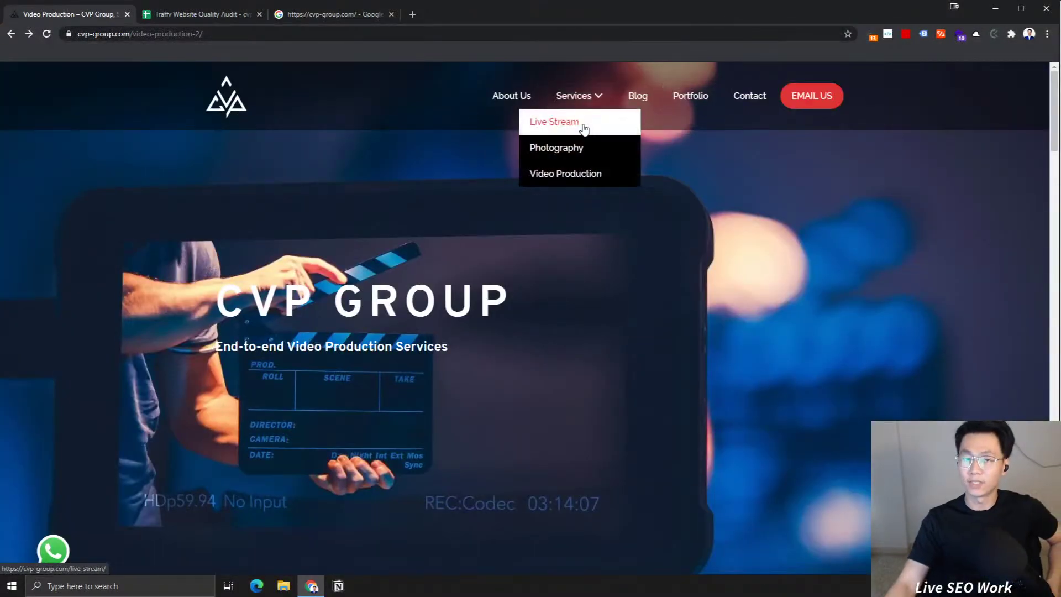
pyautogui.click(907, 34)
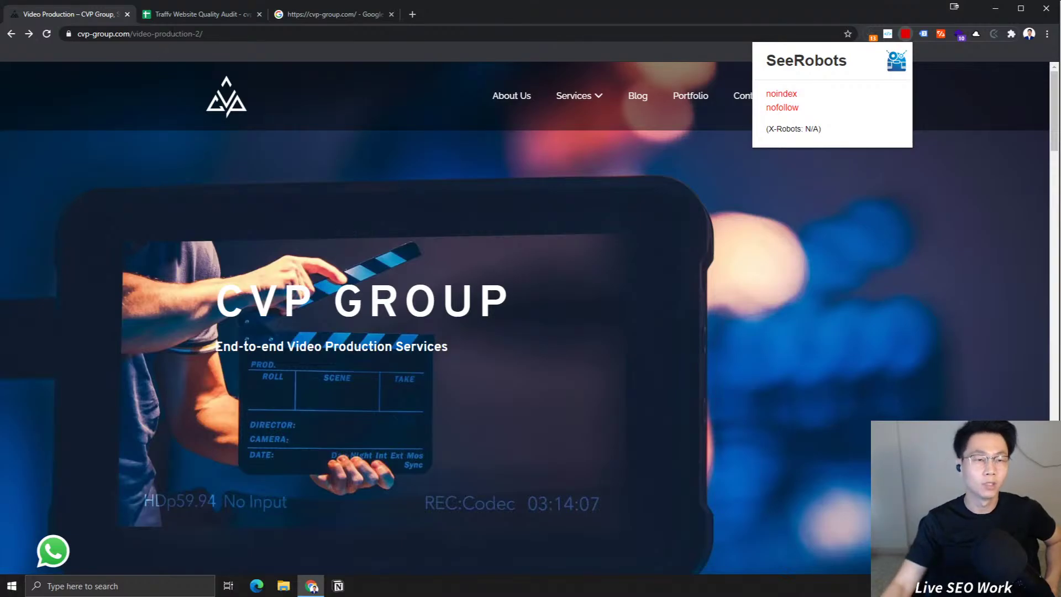
# Step: Record the finding "Services Page is set to noindex" in cell A3 of the Audit Overview sheet
pyautogui.click(197, 15)
pyautogui.click(71, 177)
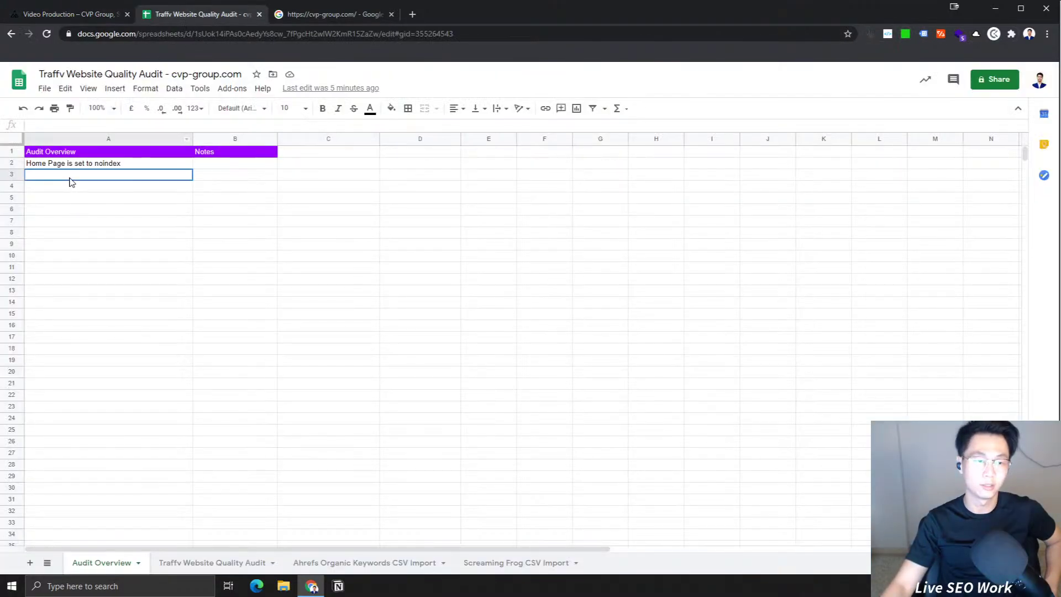
pyautogui.write('Services Page is set')
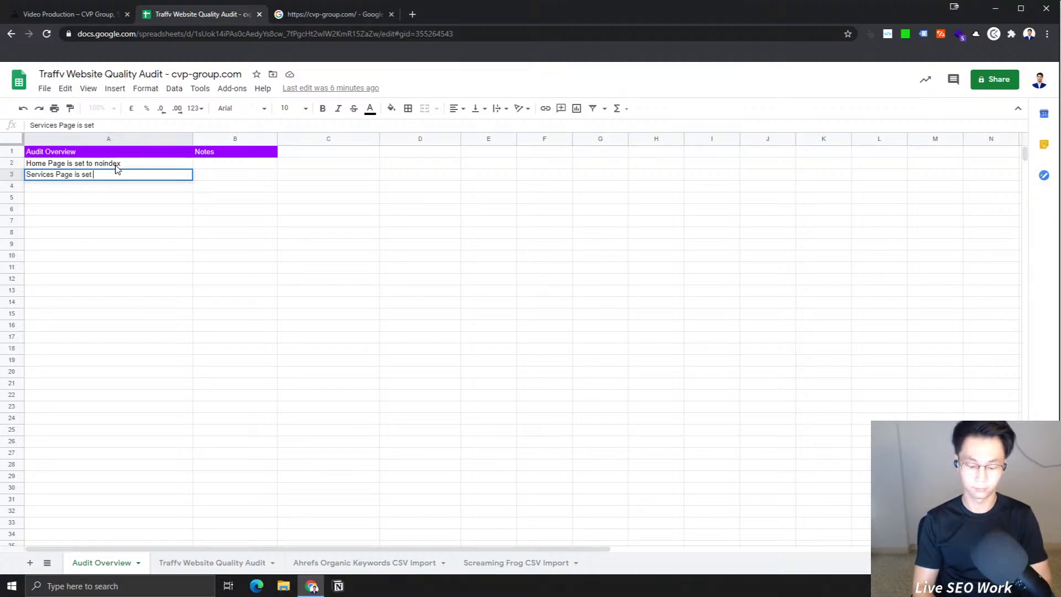
pyautogui.write('to noindex')
pyautogui.press('Return')
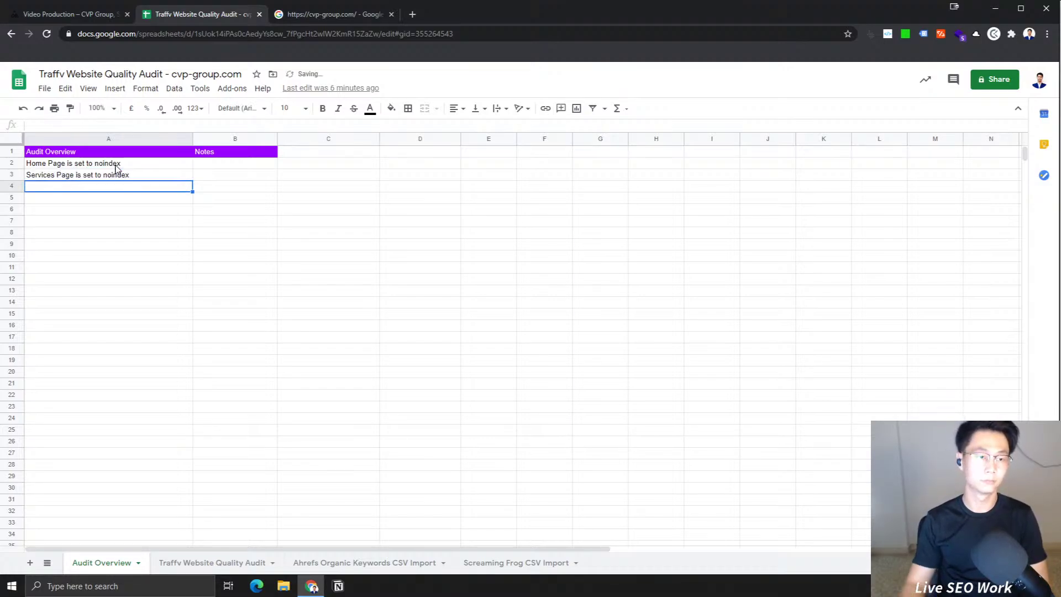
# Step: Return to the Video Production page and open the Live Stream service page from its site navigation
pyautogui.click(94, 14)
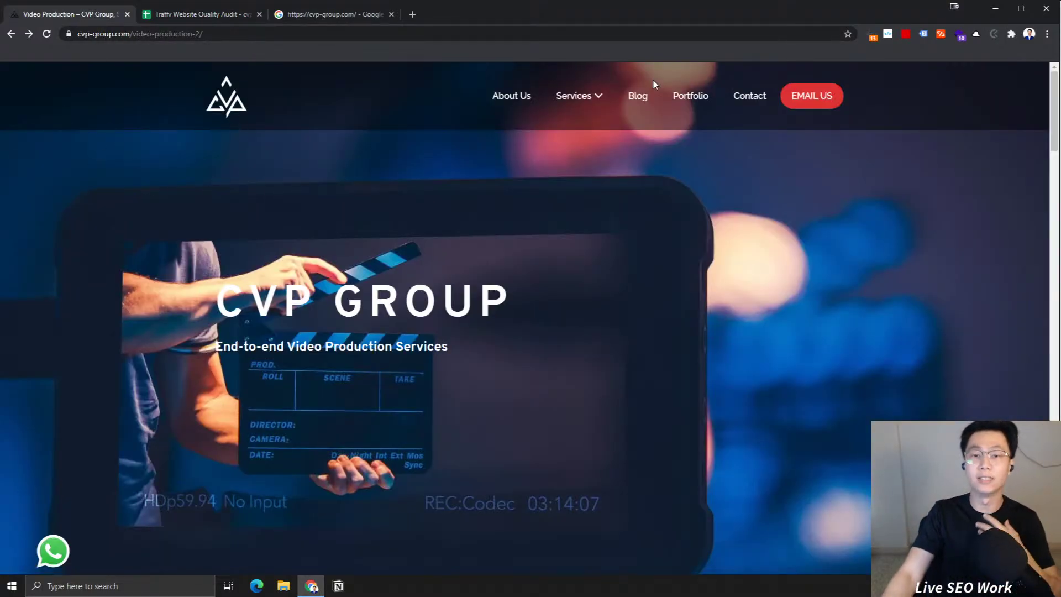
pyautogui.moveTo(591, 98)
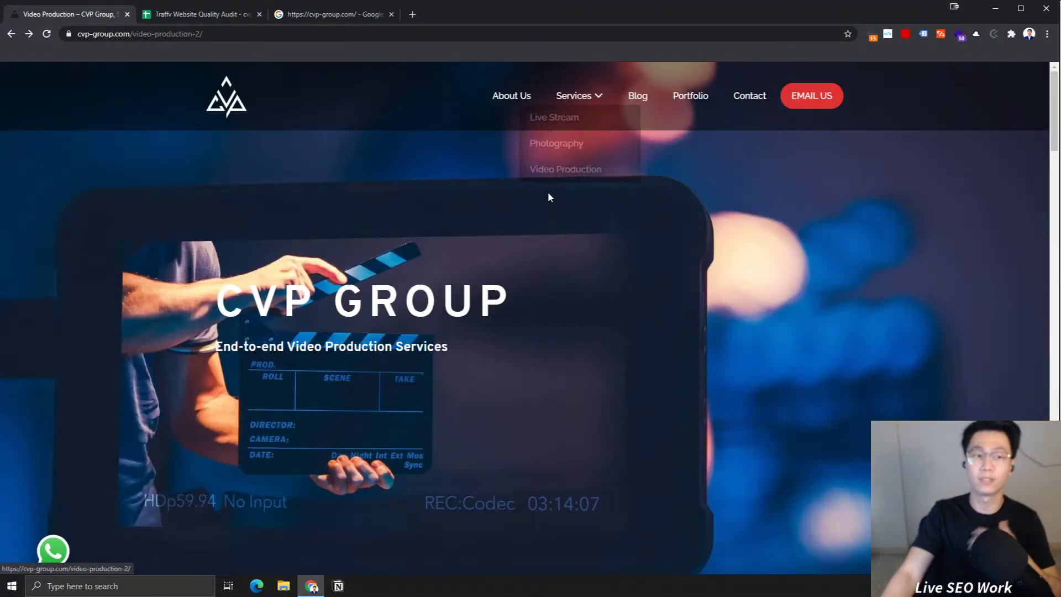
pyautogui.click(567, 131)
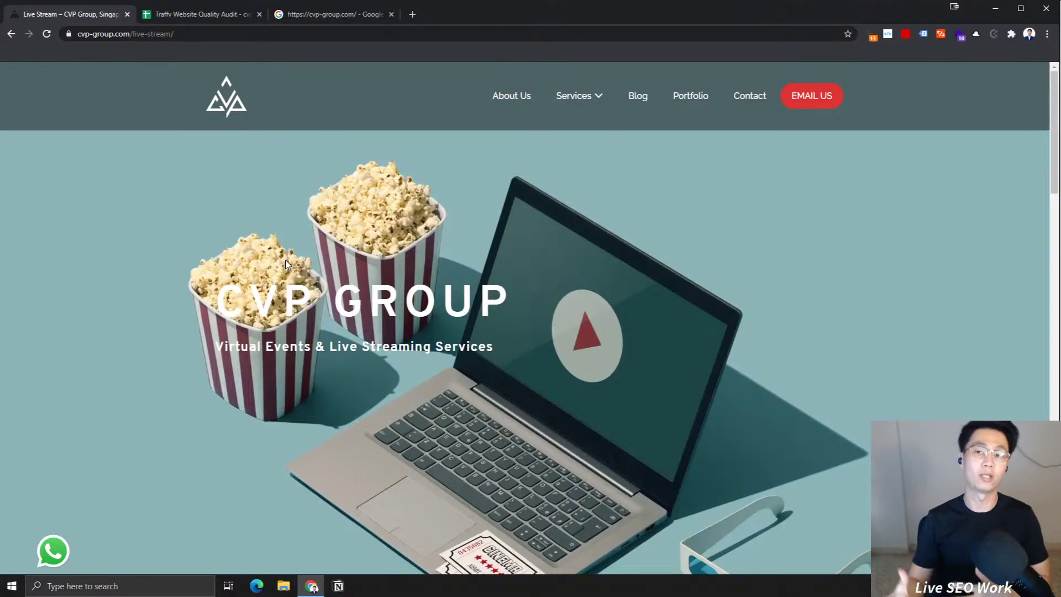
pyautogui.click(414, 15)
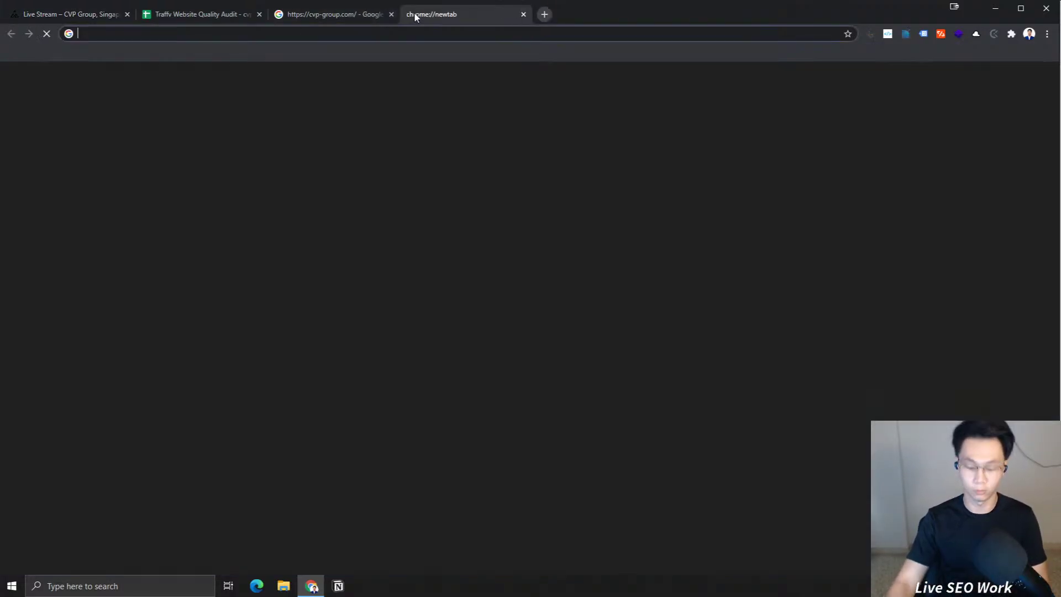
pyautogui.write('whois')
pyautogui.press('Return')
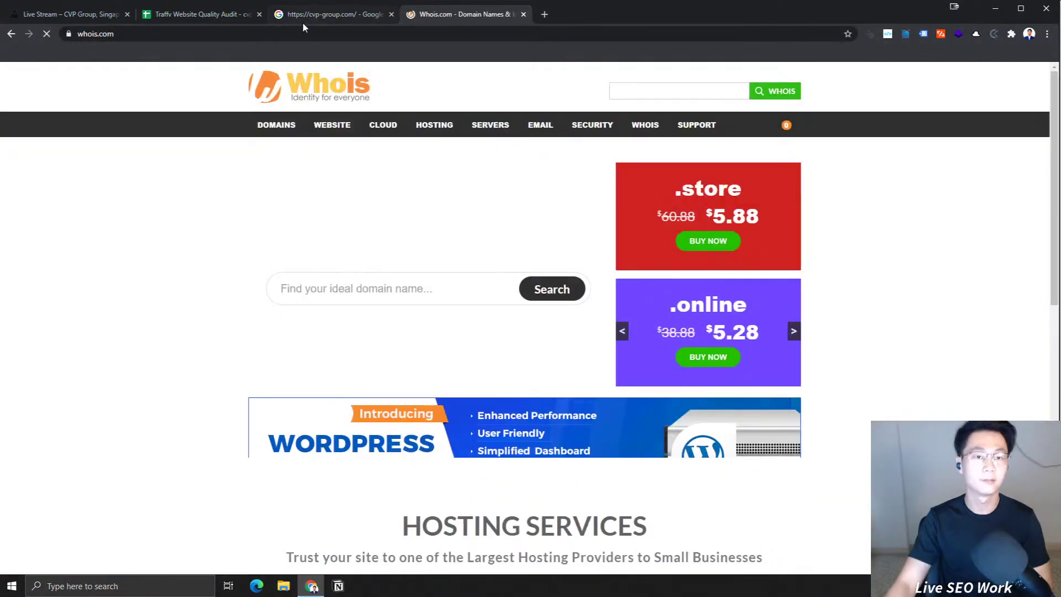
pyautogui.click(309, 15)
pyautogui.click(463, 15)
pyautogui.click(644, 93)
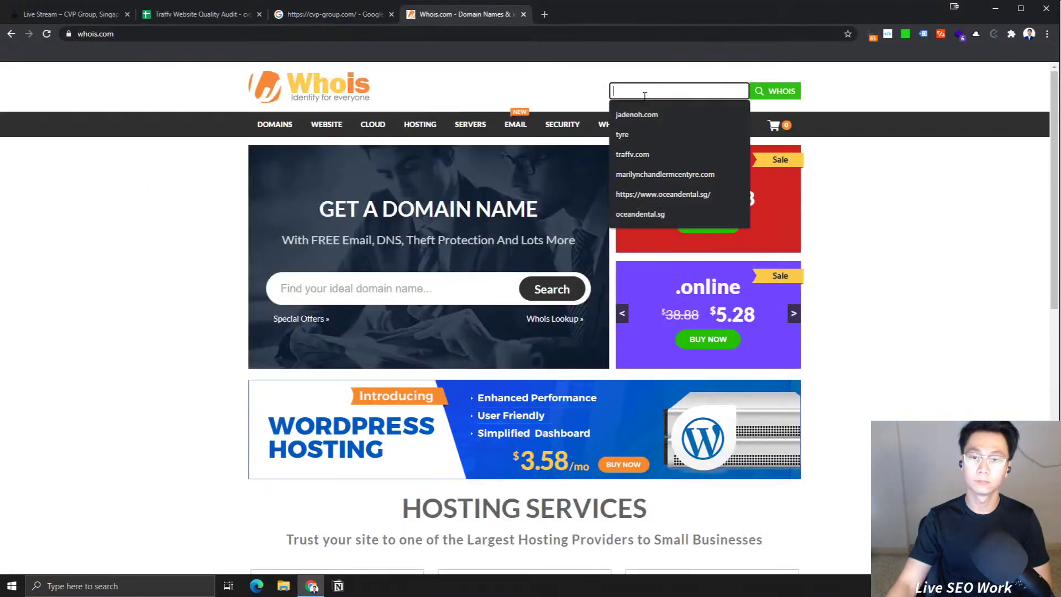
pyautogui.write('https://cvp-group.com/')
pyautogui.click(776, 91)
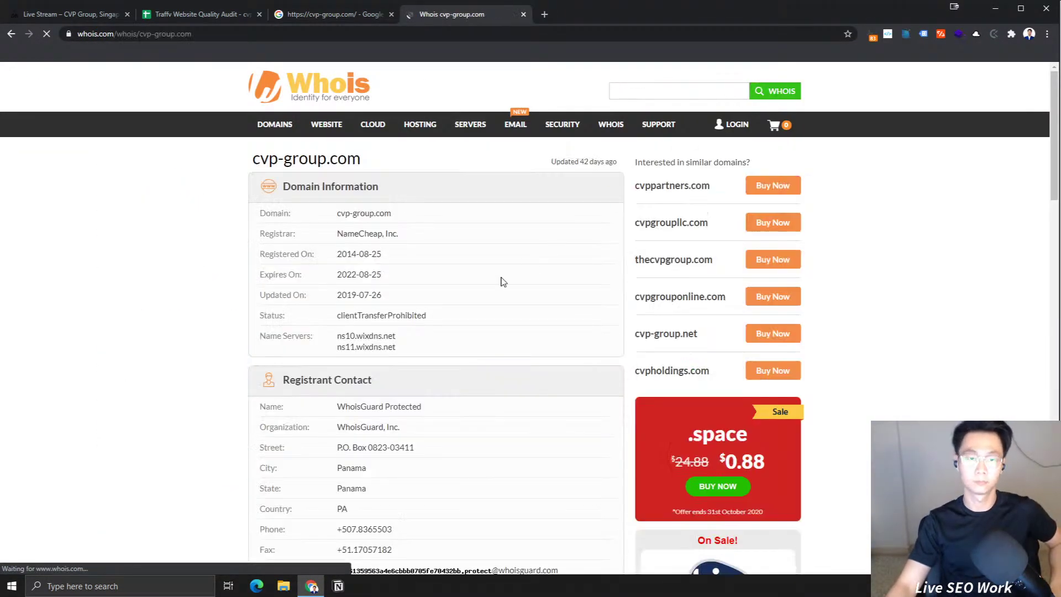
# Step: Examine the WHOIS record's domain dates, registrar, name servers and contact sections for cvp-group.com
pyautogui.tripleClick(445, 254)
pyautogui.click(476, 258)
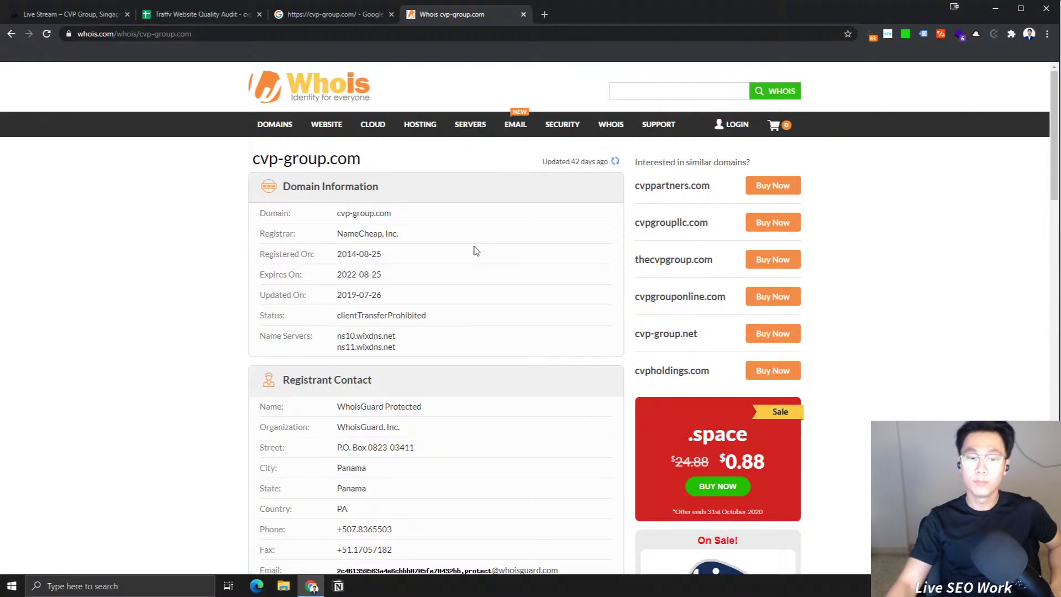
pyautogui.scroll(-8, 442, 362)
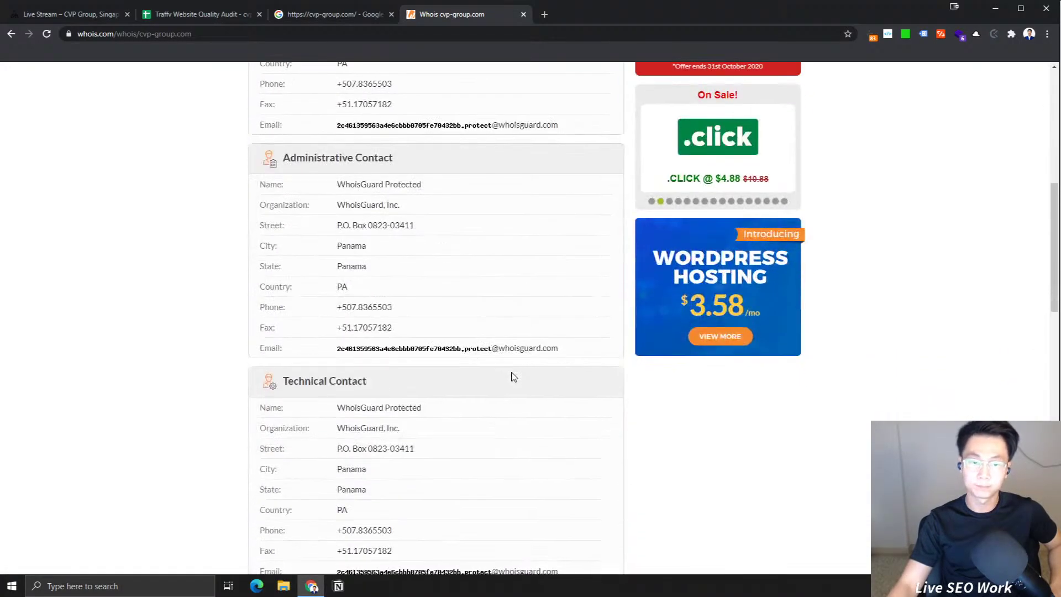
pyautogui.scroll(-4, 514, 376)
pyautogui.scroll(5, 514, 377)
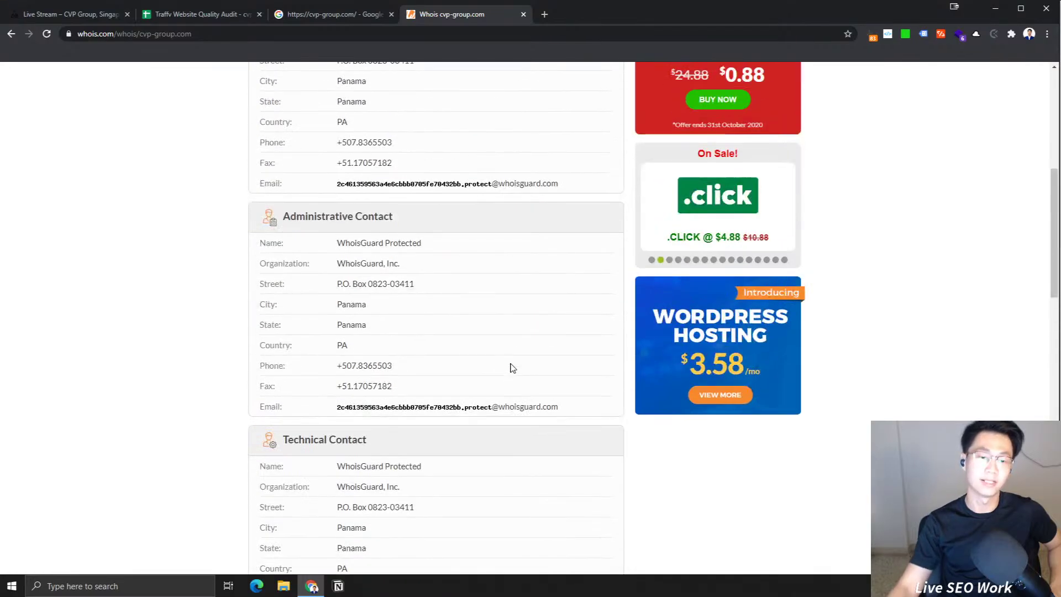
pyautogui.scroll(1, 512, 368)
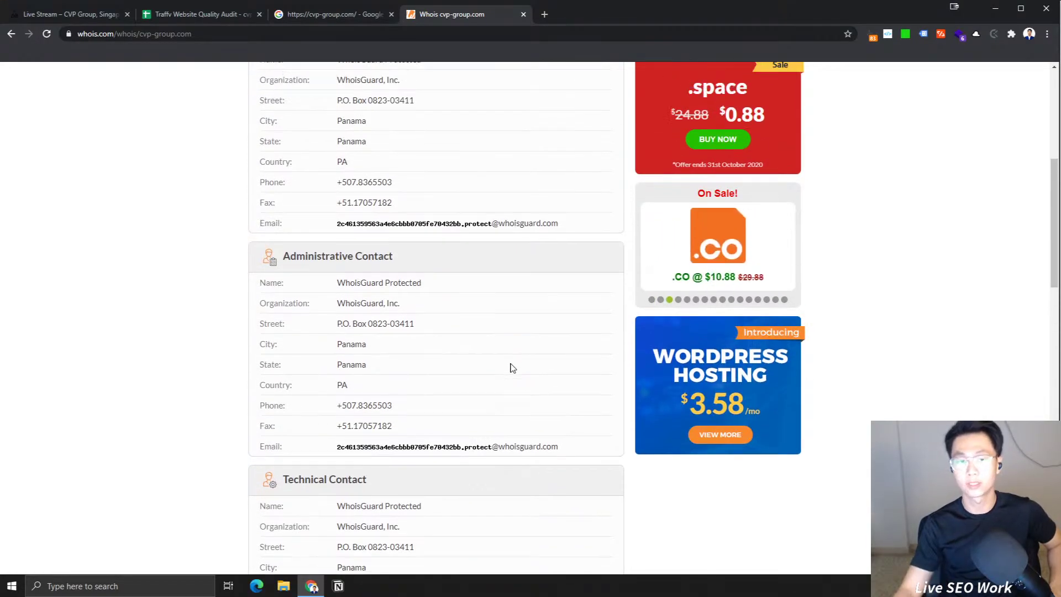
pyautogui.scroll(6, 512, 368)
pyautogui.moveTo(466, 237); pyautogui.dragTo(252, 260)
pyautogui.click(436, 259)
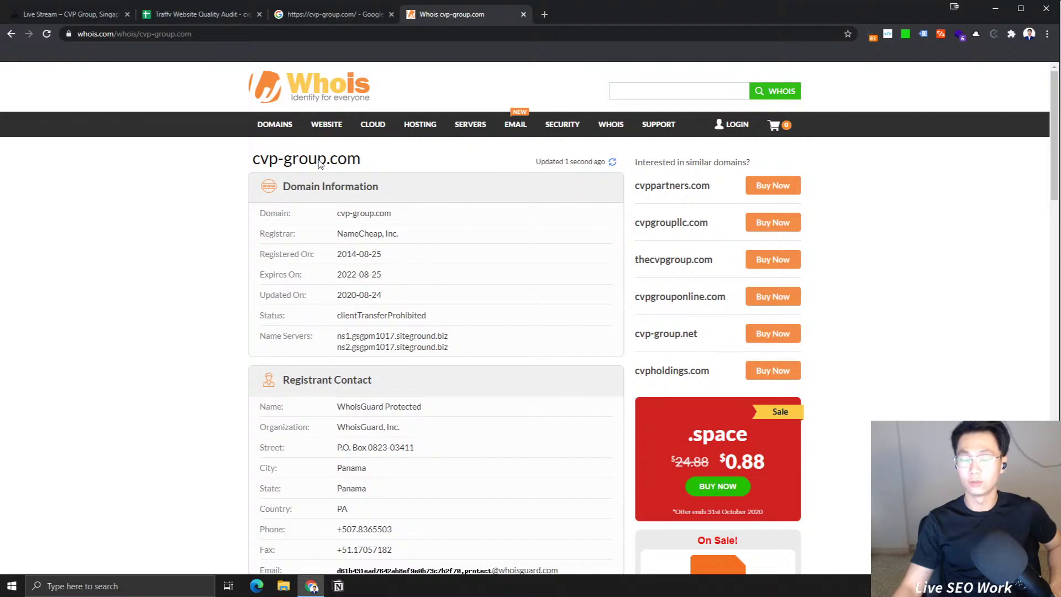
# Step: Recheck the domain's registration date in the WHOIS record, and return to the Live Stream page
pyautogui.click(191, 12)
pyautogui.click(71, 14)
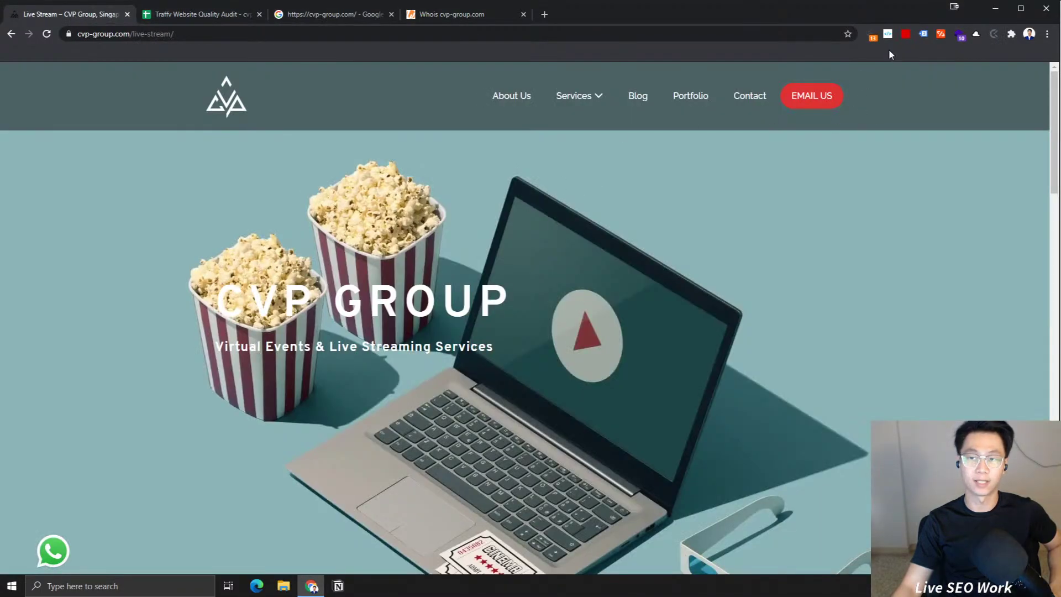
pyautogui.click(447, 19)
pyautogui.moveTo(386, 254); pyautogui.dragTo(290, 254)
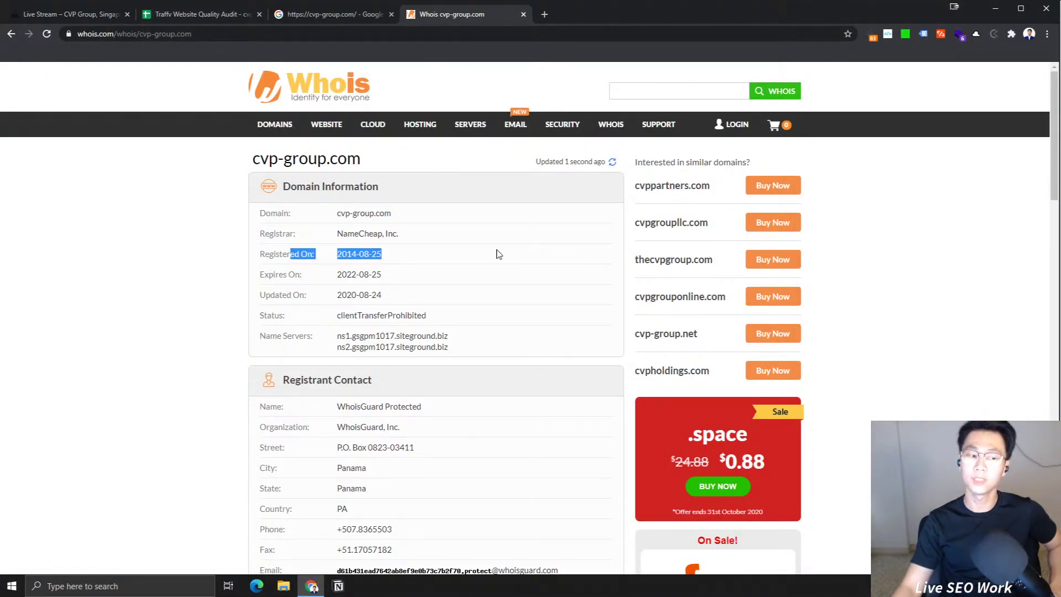
pyautogui.click(494, 254)
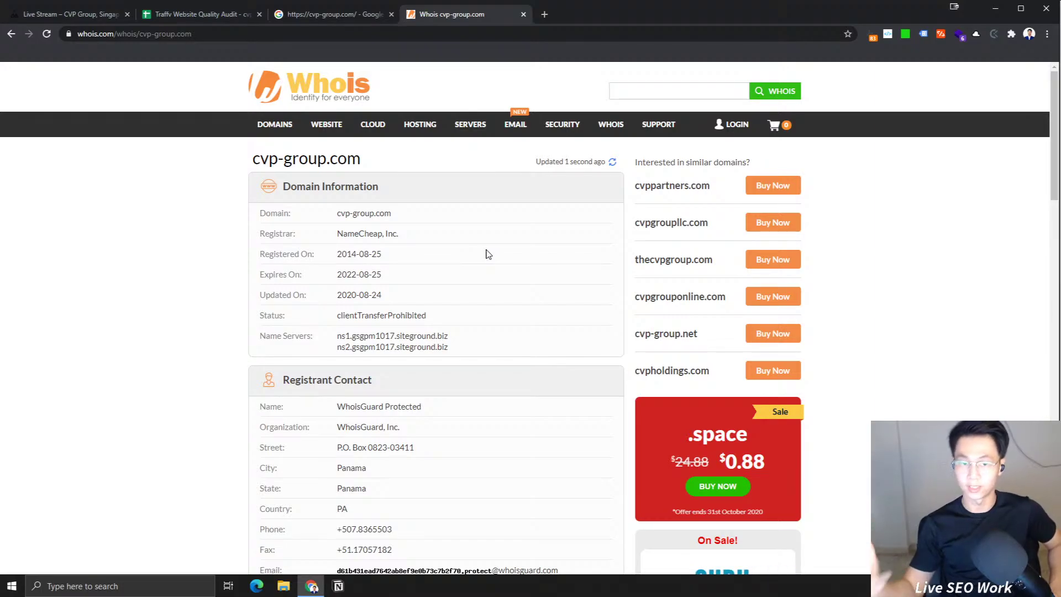
pyautogui.click(79, 16)
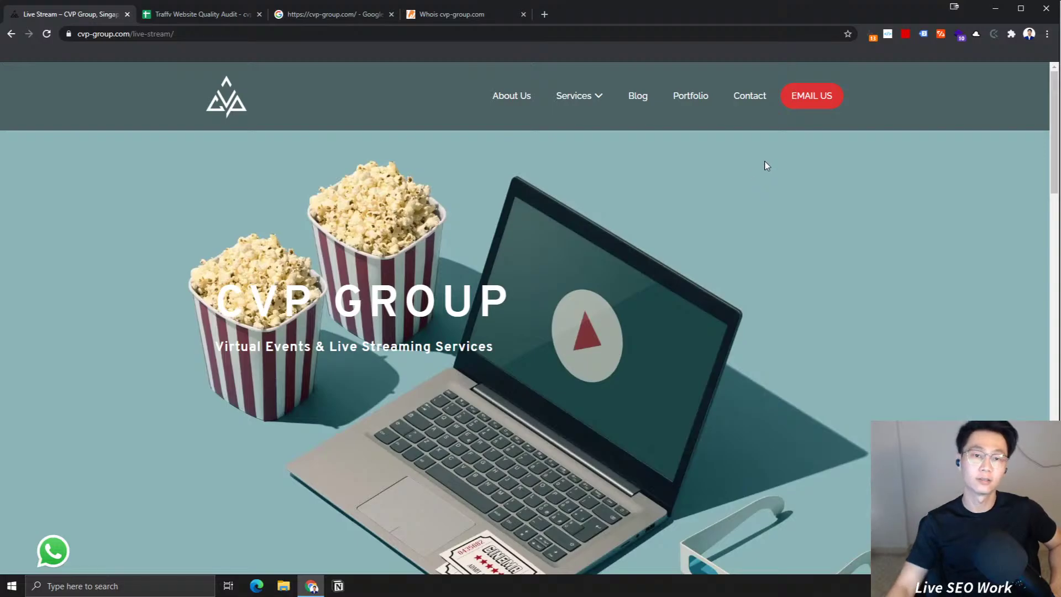
# Step: Glance at the audit spreadsheet, and open the Photography service page from the Live Stream page's navigation
pyautogui.click(151, 10)
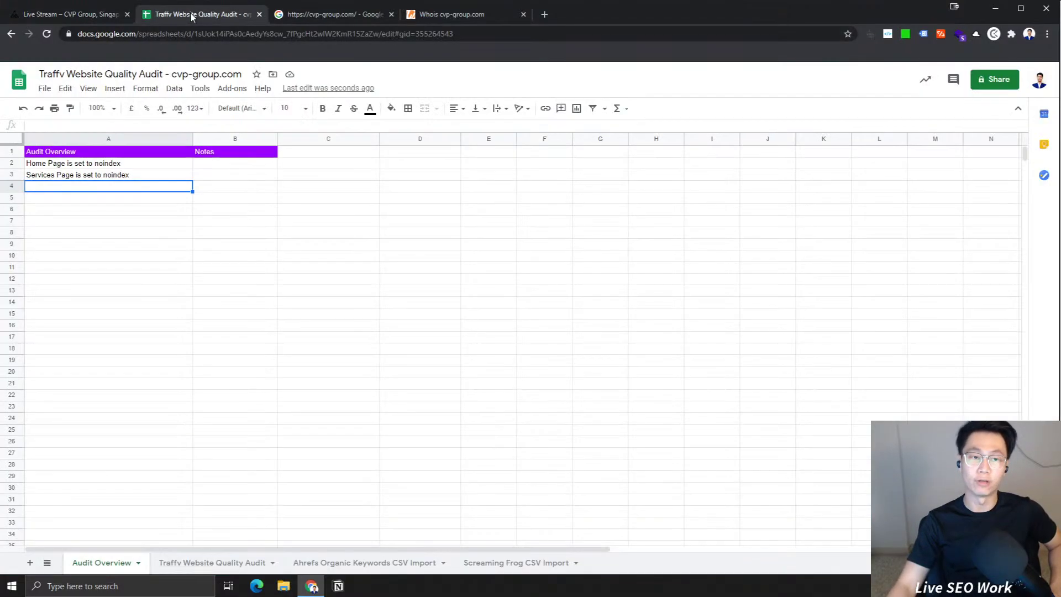
pyautogui.click(87, 13)
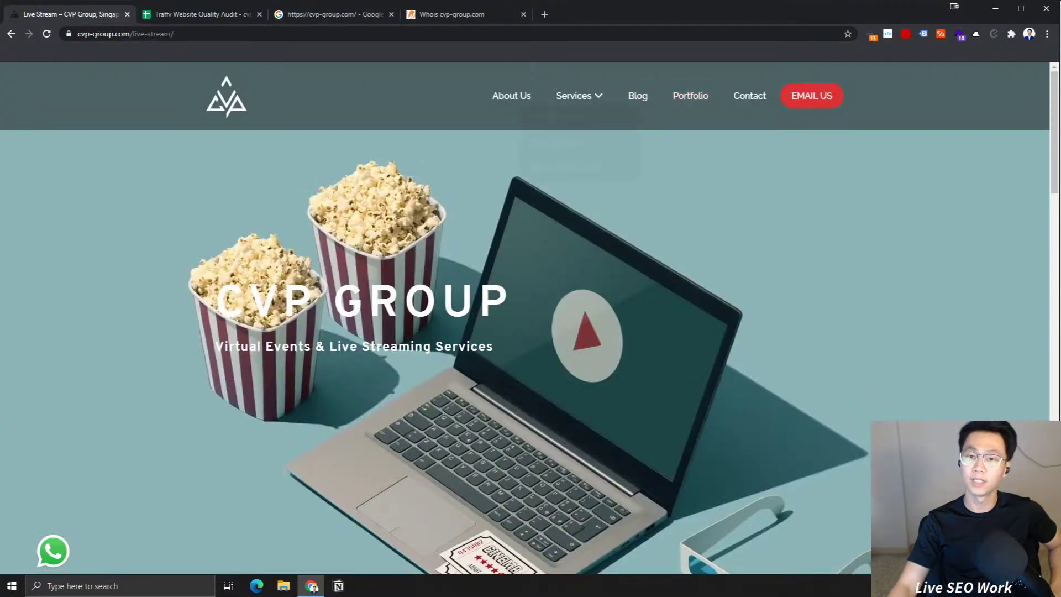
pyautogui.moveTo(575, 95)
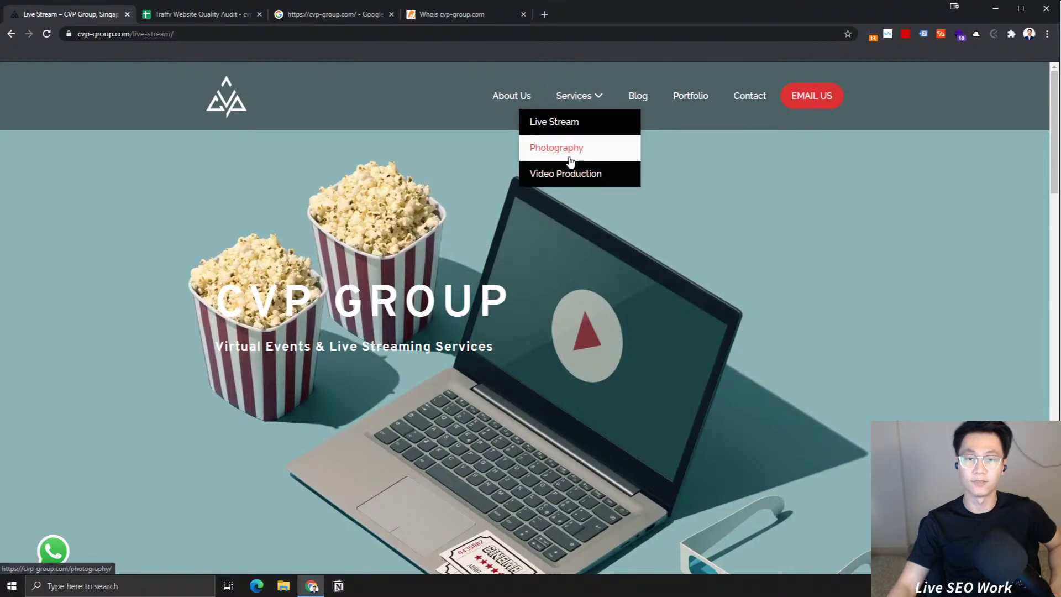
pyautogui.click(571, 160)
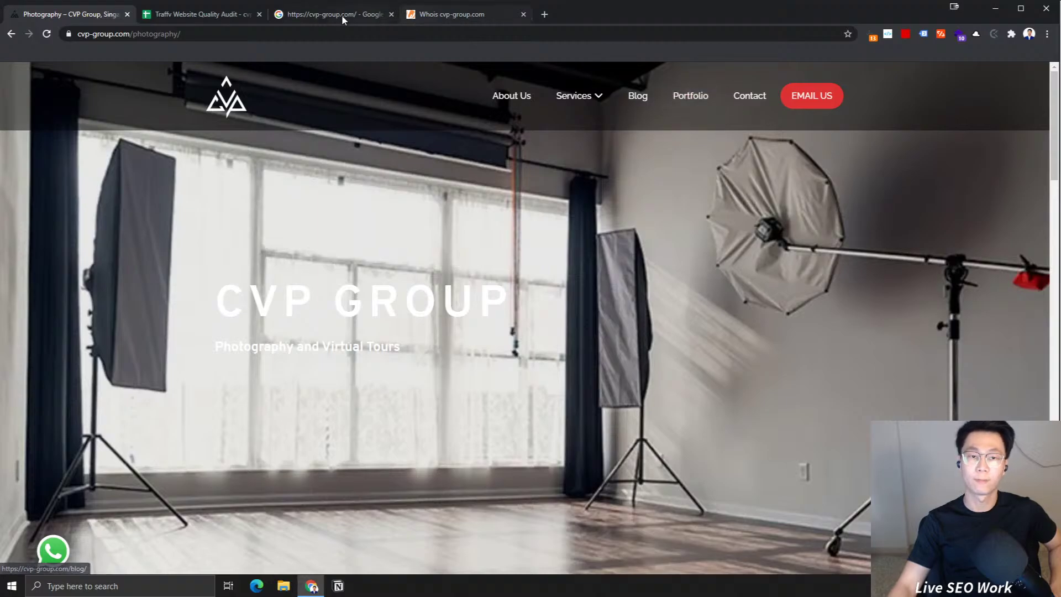
# Step: Check which pages of the website Google has indexed with the search site:cvp-group.com/
pyautogui.click(134, 39)
pyautogui.press('End')
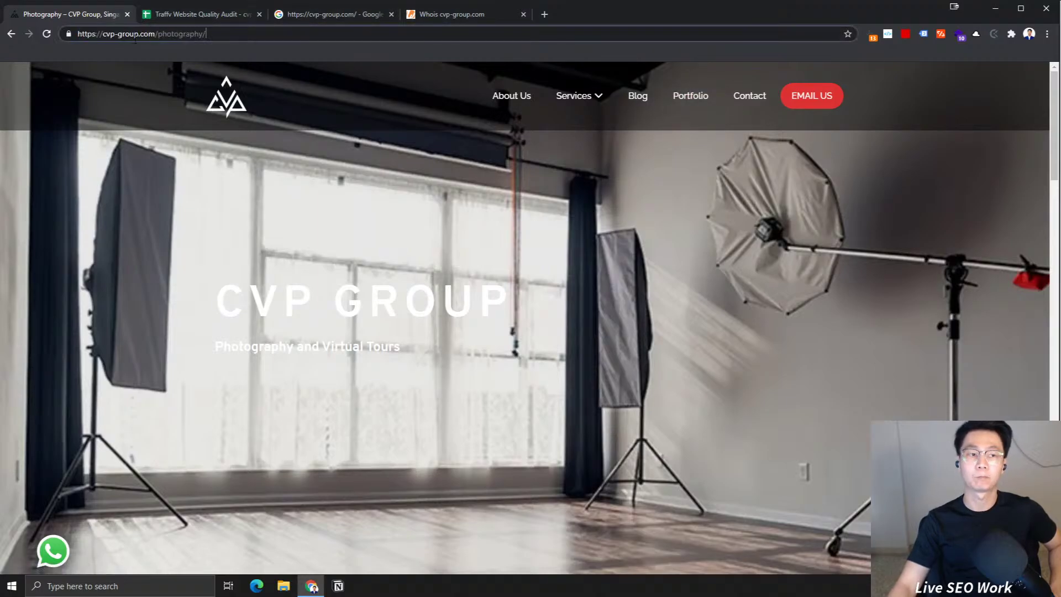
pyautogui.click(326, 18)
pyautogui.click(149, 79)
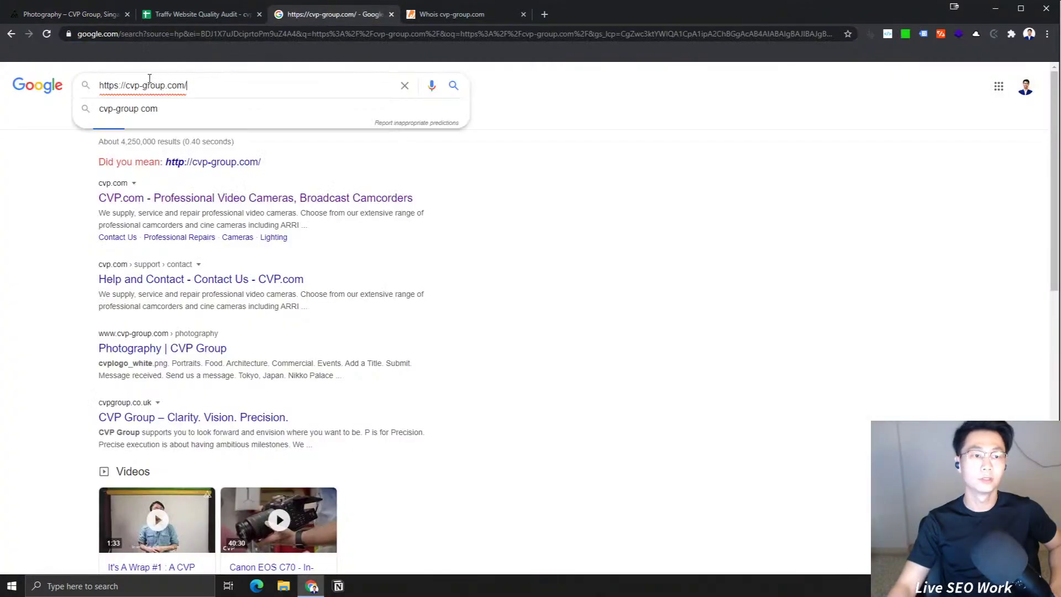
pyautogui.moveTo(127, 85); pyautogui.dragTo(86, 89)
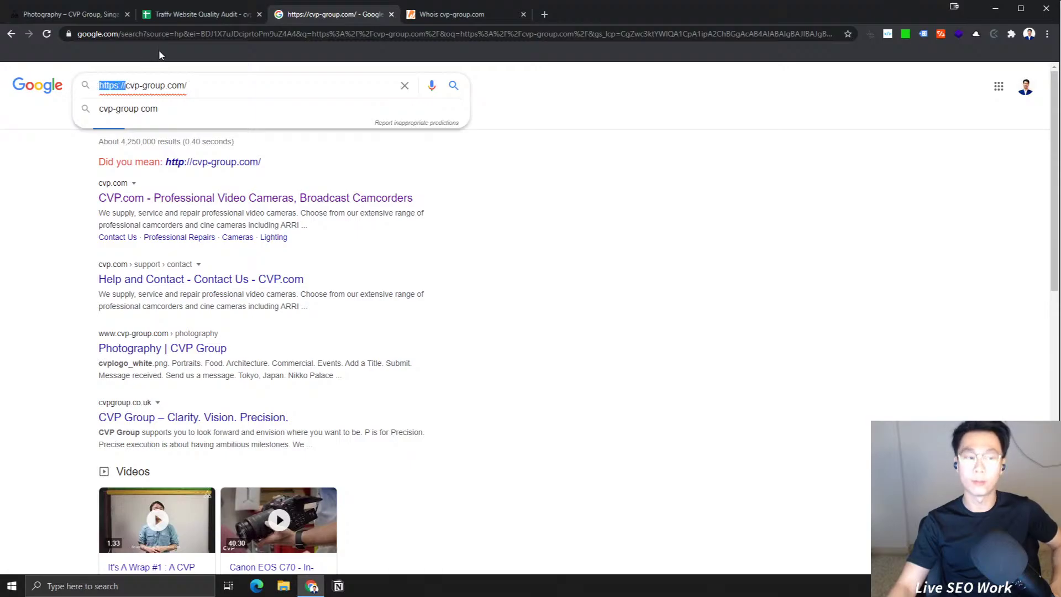
pyautogui.write('site:')
pyautogui.press('Return')
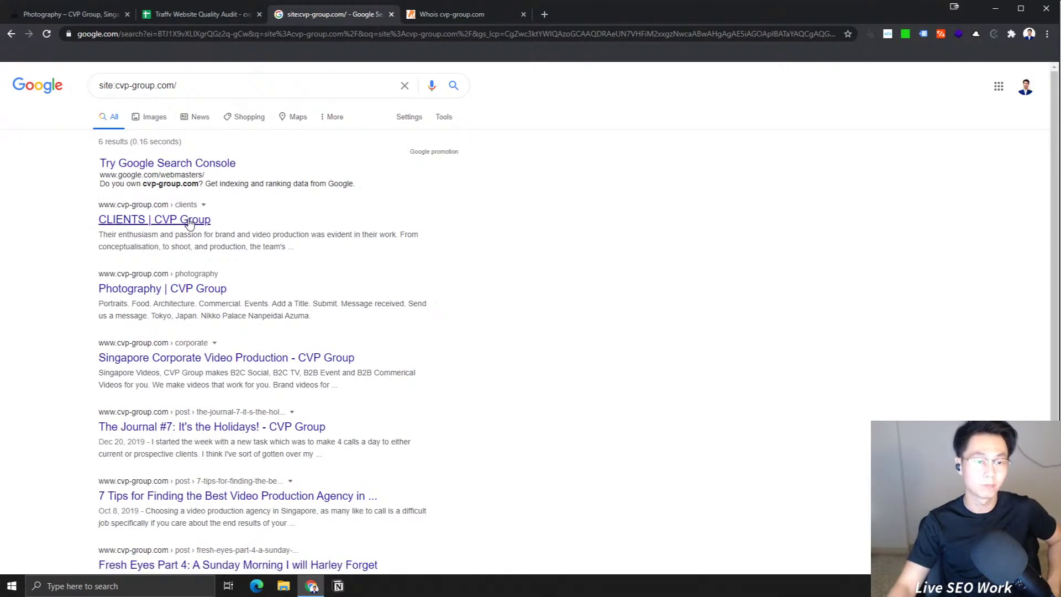
# Step: Open the indexed Photography result in a new tab and inspect the URL it leads to
pyautogui.rightClick(173, 295)
pyautogui.click(188, 296)
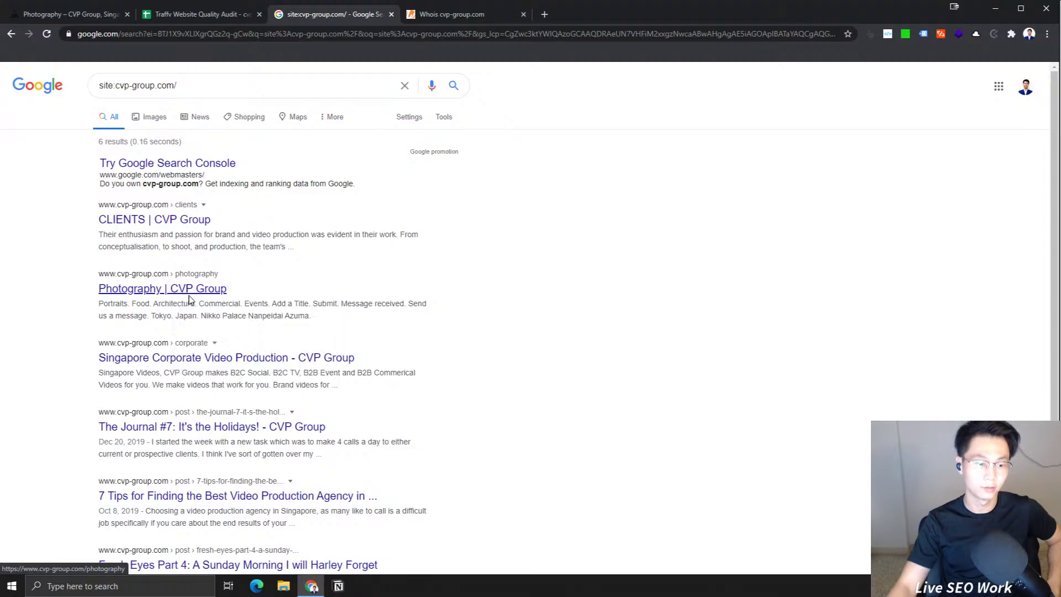
pyautogui.click(479, 14)
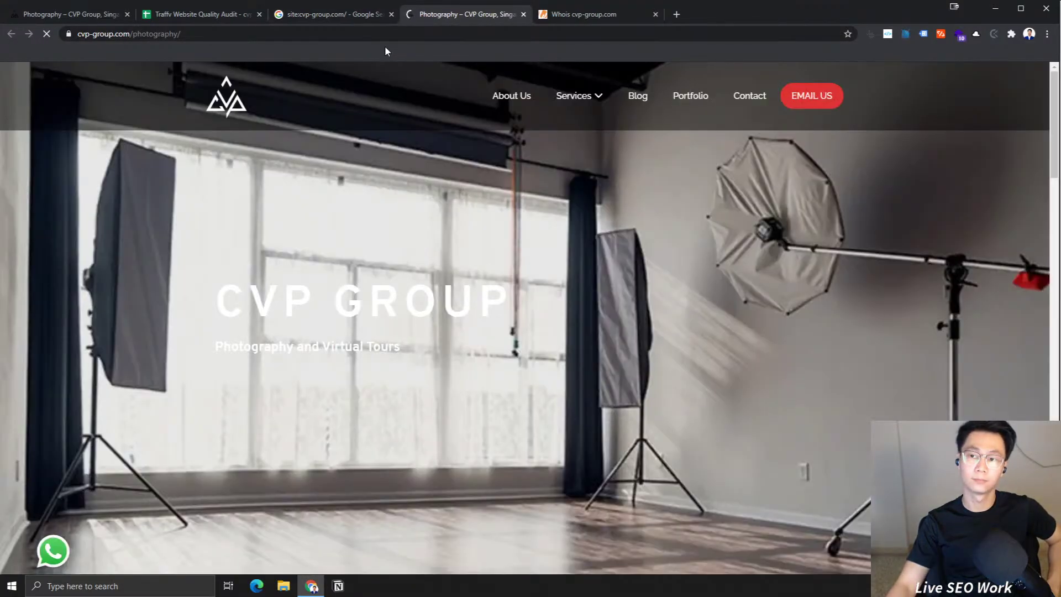
pyautogui.click(205, 34)
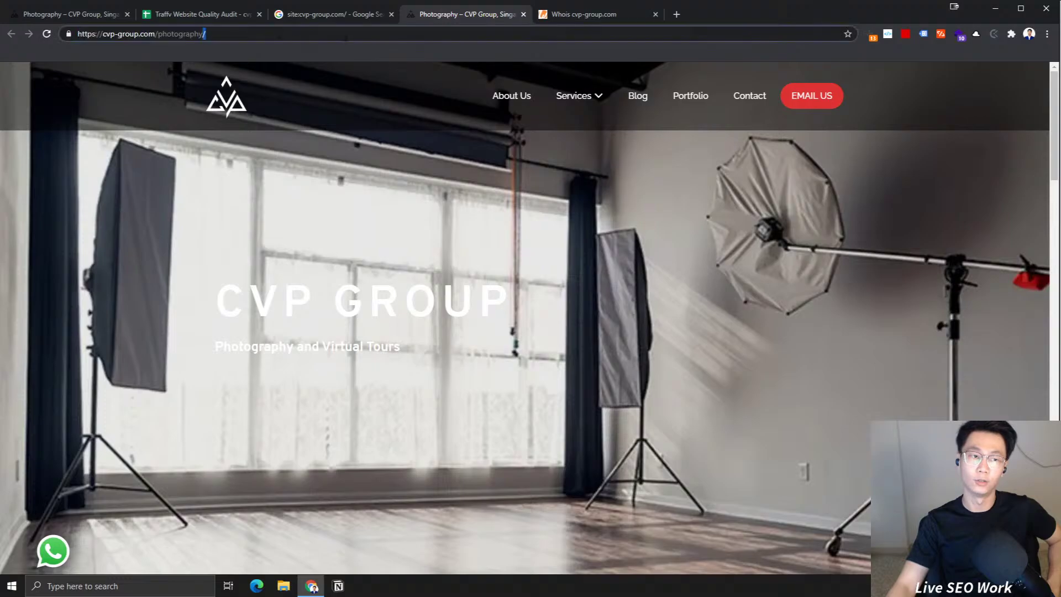
# Step: Test the indexed result "The Journal #7: It's the Holidays!" by opening it in a new tab
pyautogui.click(337, 15)
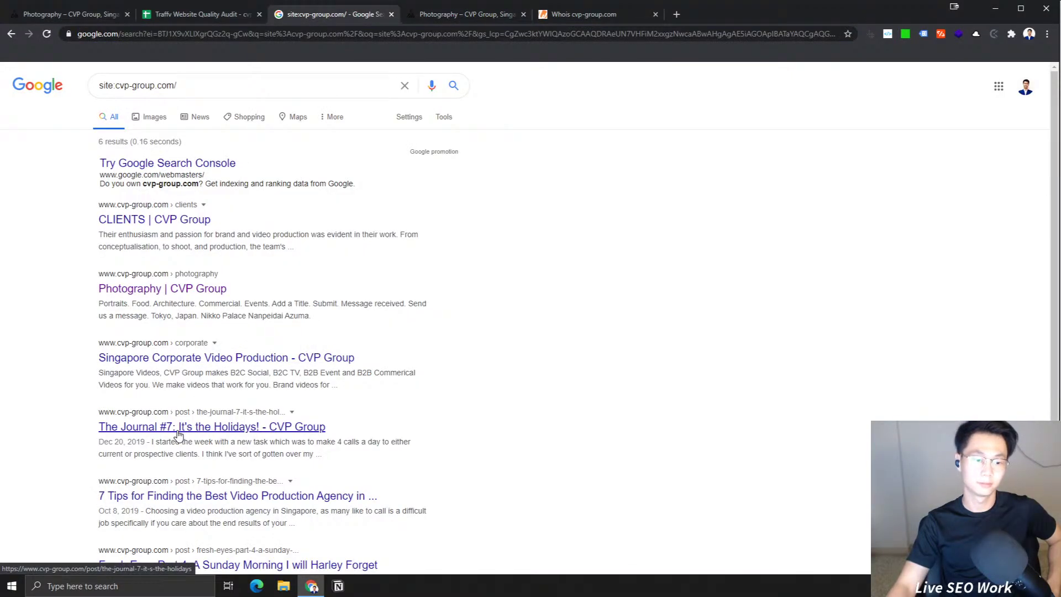
pyautogui.rightClick(178, 435)
pyautogui.click(213, 439)
pyautogui.click(584, 17)
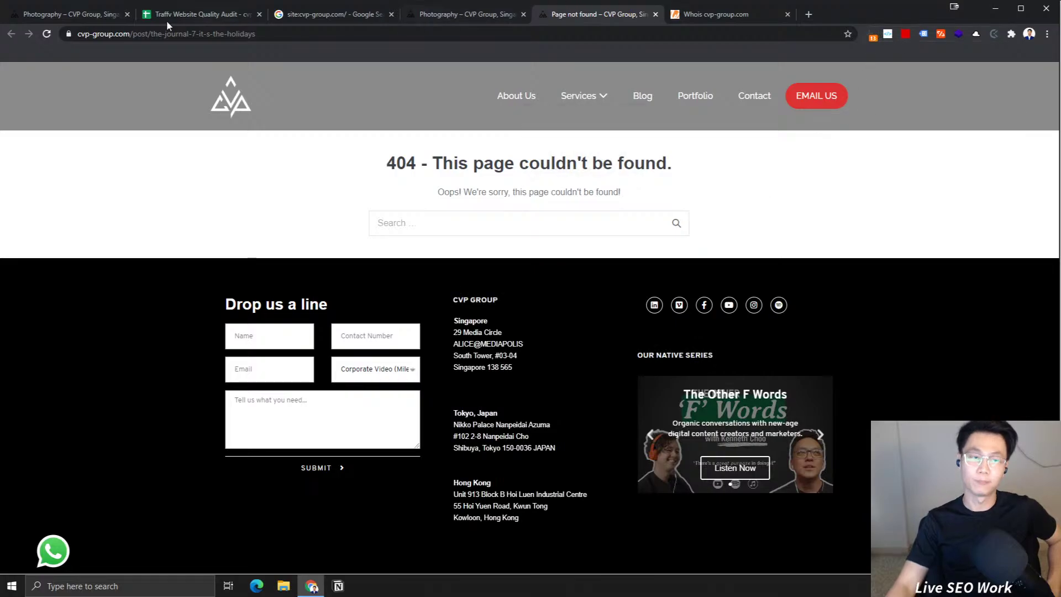
# Step: Test the indexed result "Fresh Eyes Part 4: A Sunday Morning I will Harley Forget" by opening it in a new tab
pyautogui.click(442, 18)
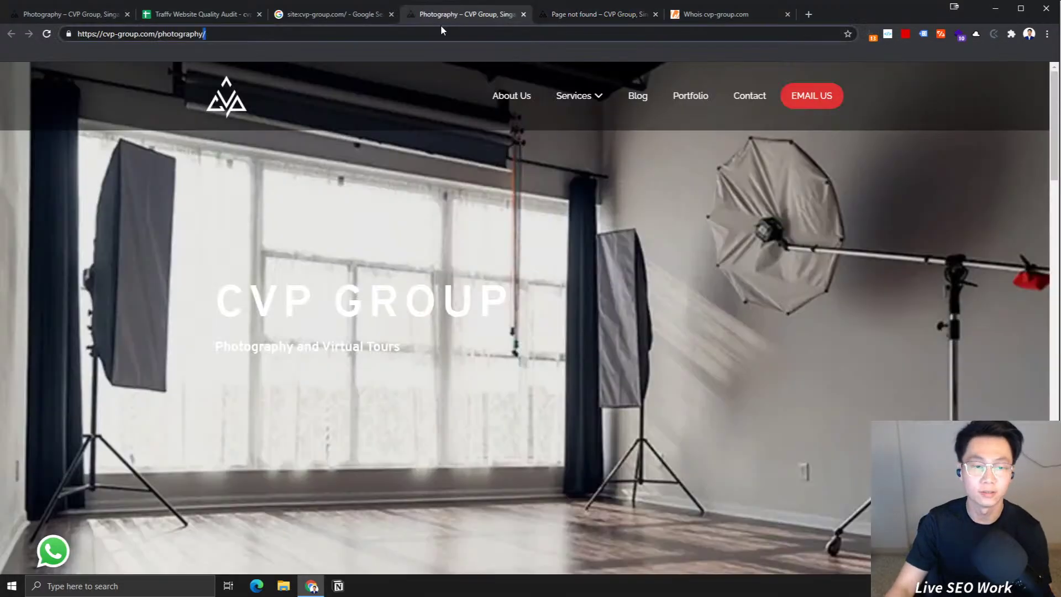
pyautogui.click(313, 17)
pyautogui.scroll(-1, 476, 228)
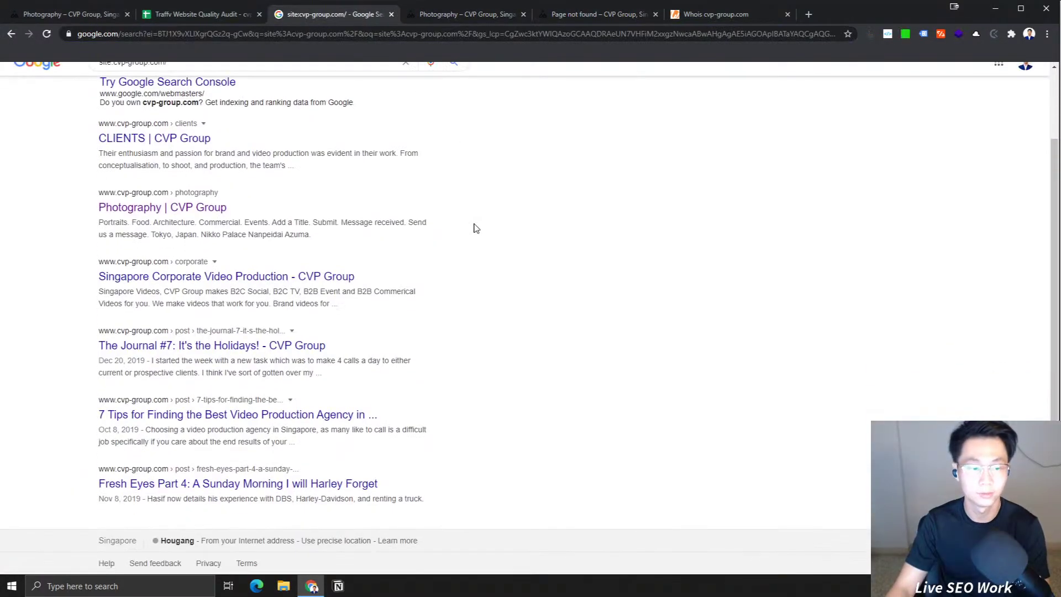
pyautogui.rightClick(246, 484)
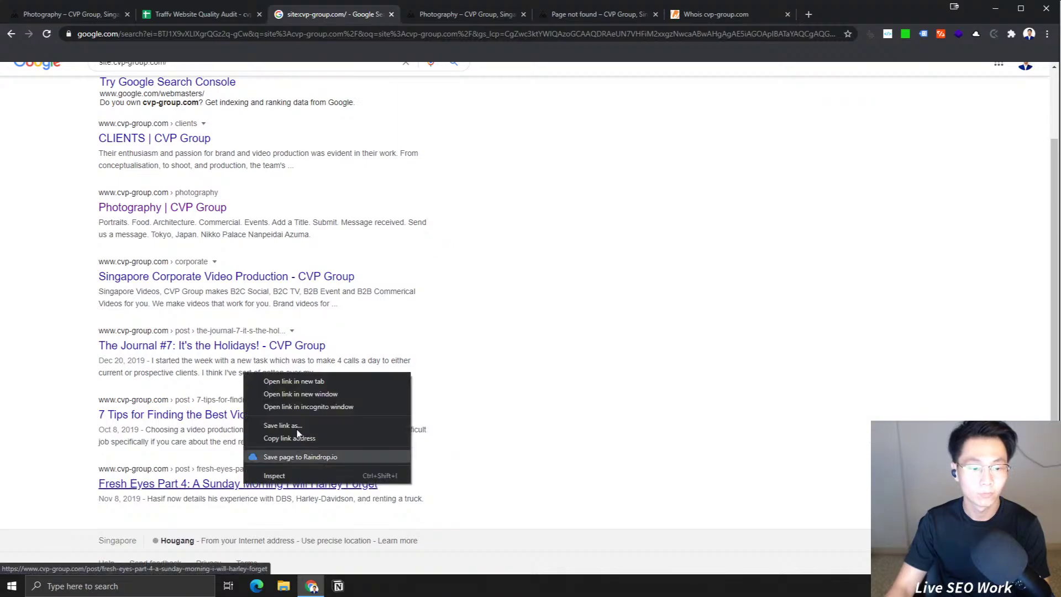
pyautogui.click(292, 380)
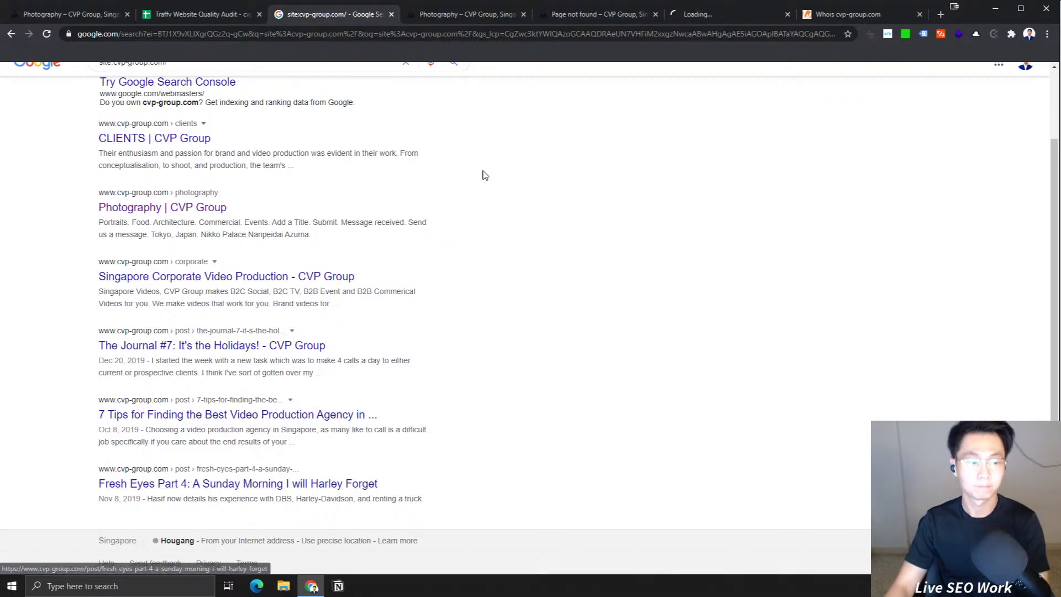
pyautogui.click(710, 12)
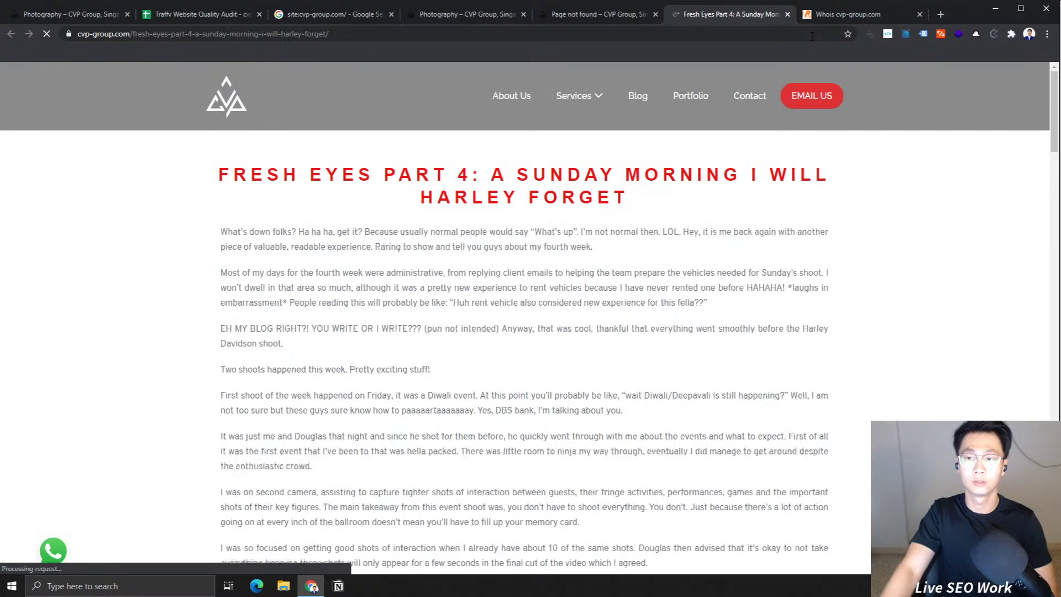
# Step: Record the finding "Whole site is set to noindex" in cell A4 of the Audit Overview sheet
pyautogui.click(167, 15)
pyautogui.click(66, 168)
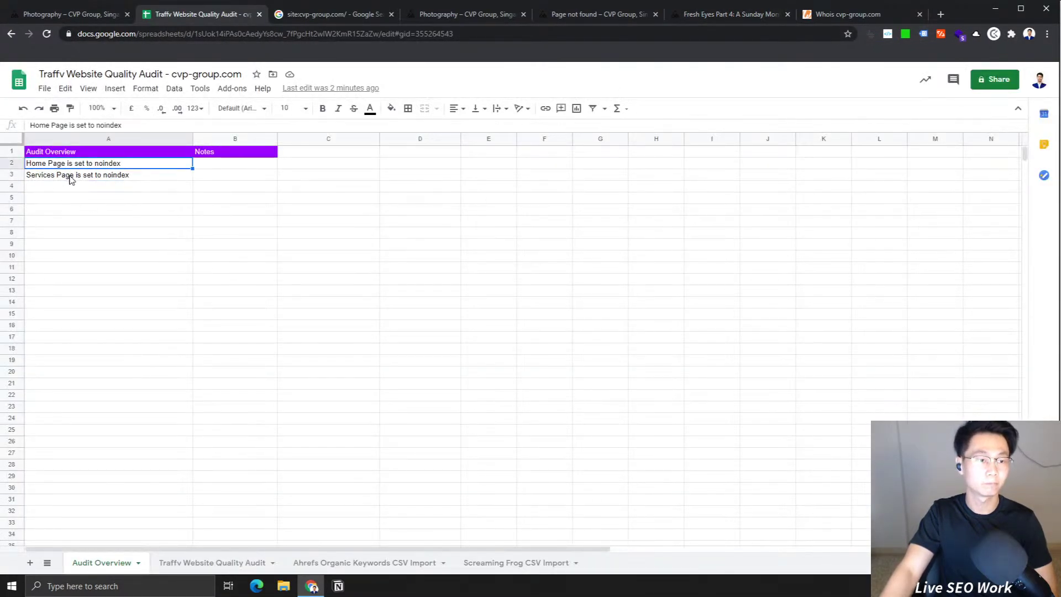
pyautogui.click(56, 191)
pyautogui.write('Who')
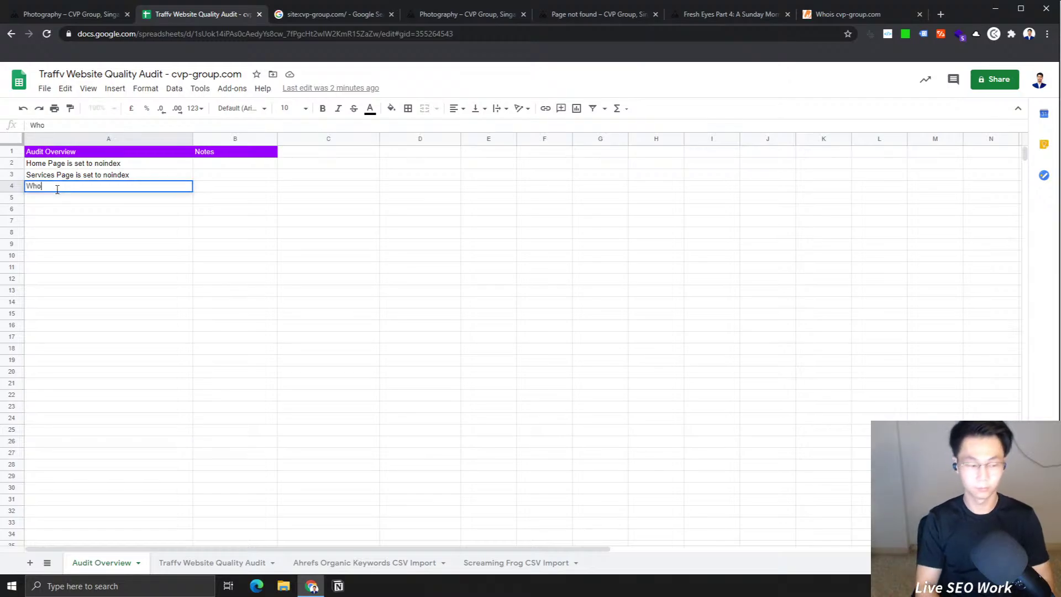
pyautogui.write('le site is set to')
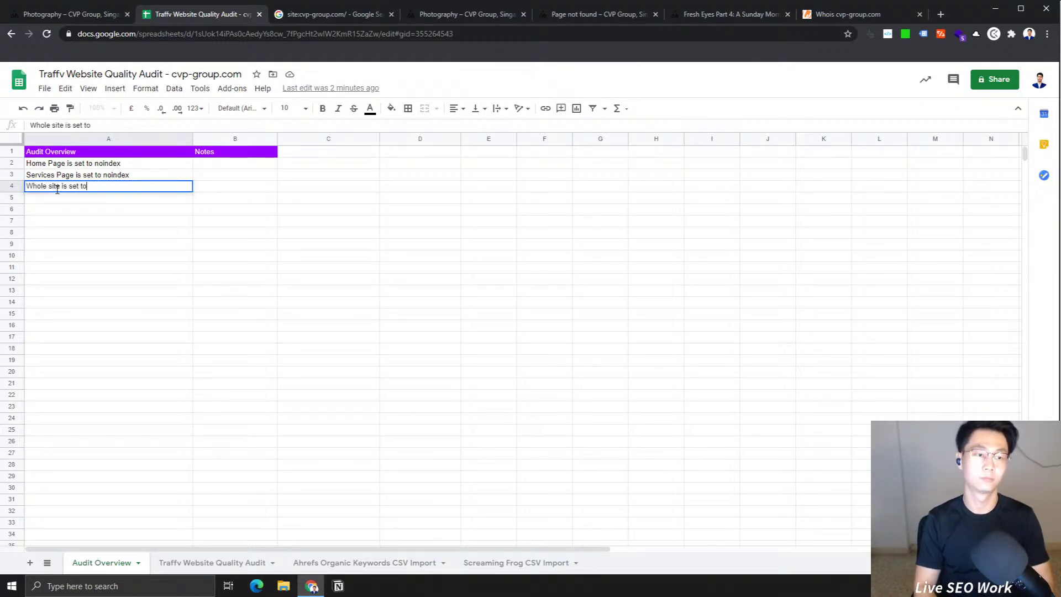
pyautogui.write(' noindex')
pyautogui.press('Return')
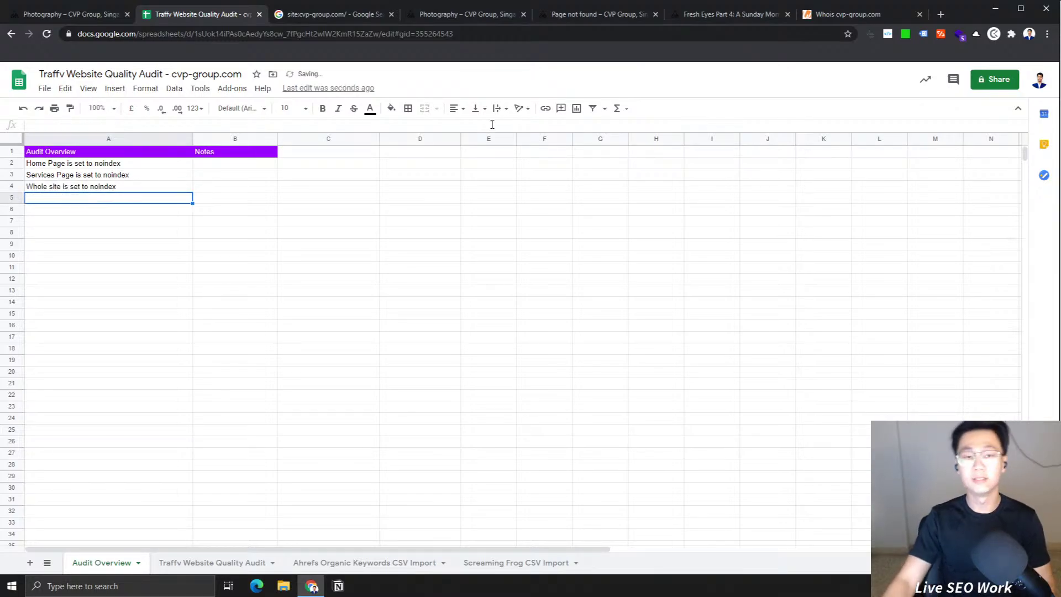
# Step: Compare the Photography page's URL with the www addresses listed in the Google results
pyautogui.click(445, 14)
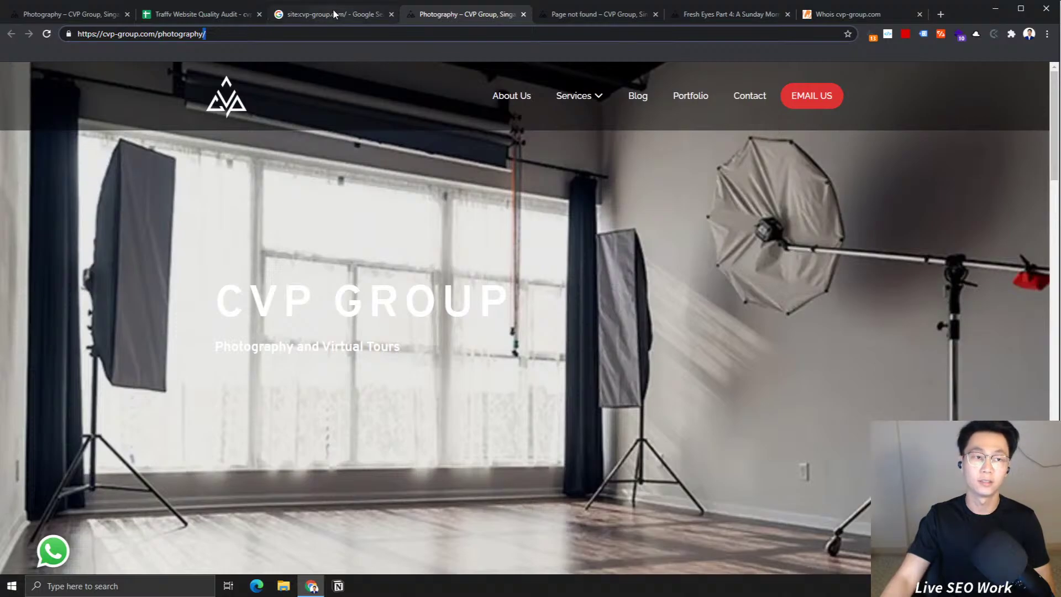
pyautogui.click(374, 13)
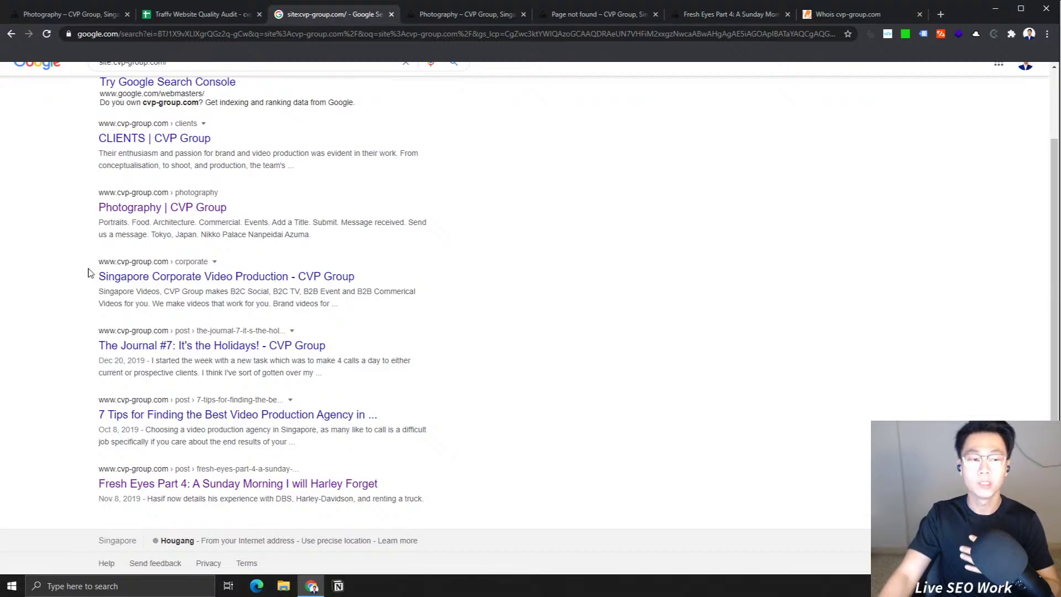
pyautogui.moveTo(97, 273); pyautogui.dragTo(110, 263)
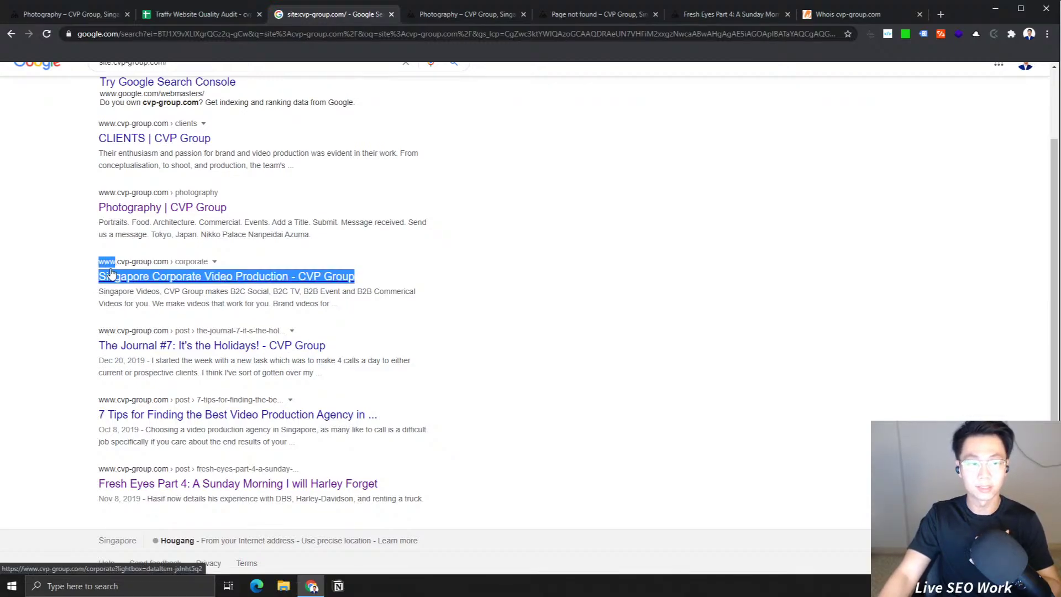
pyautogui.click(88, 265)
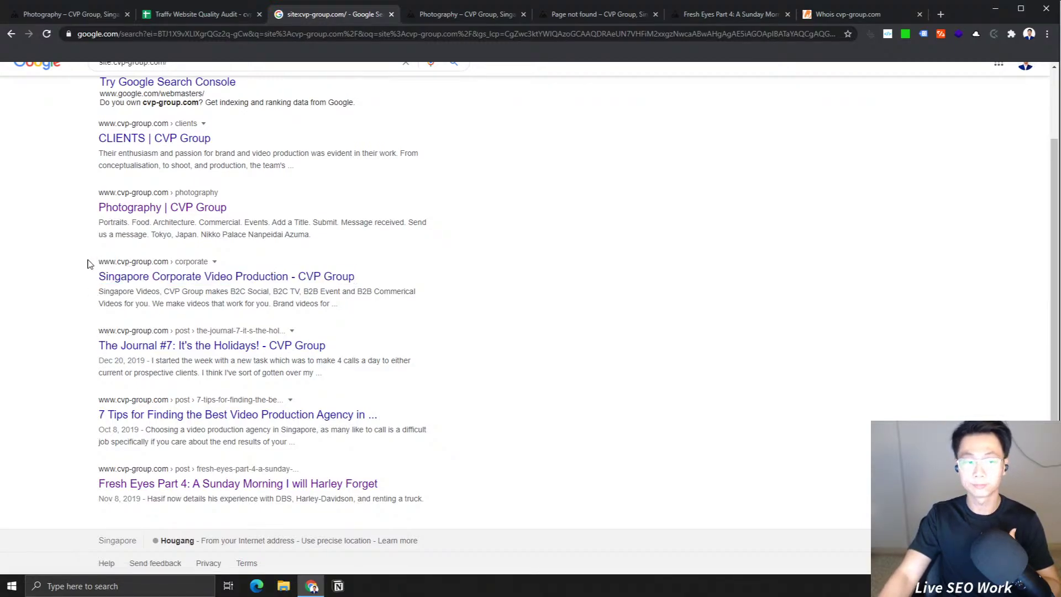
pyautogui.click(439, 16)
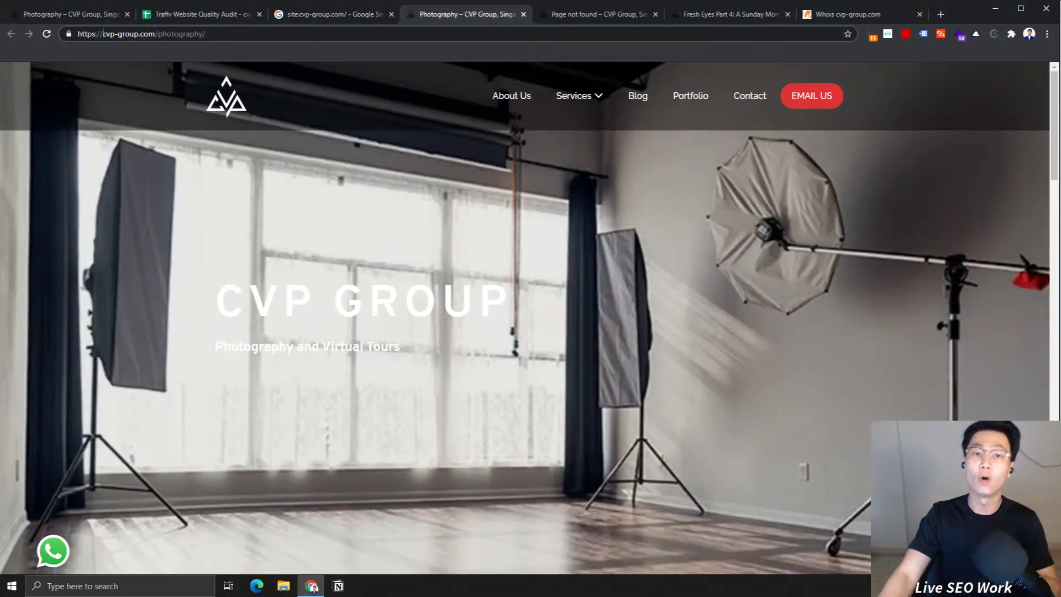
pyautogui.click(919, 14)
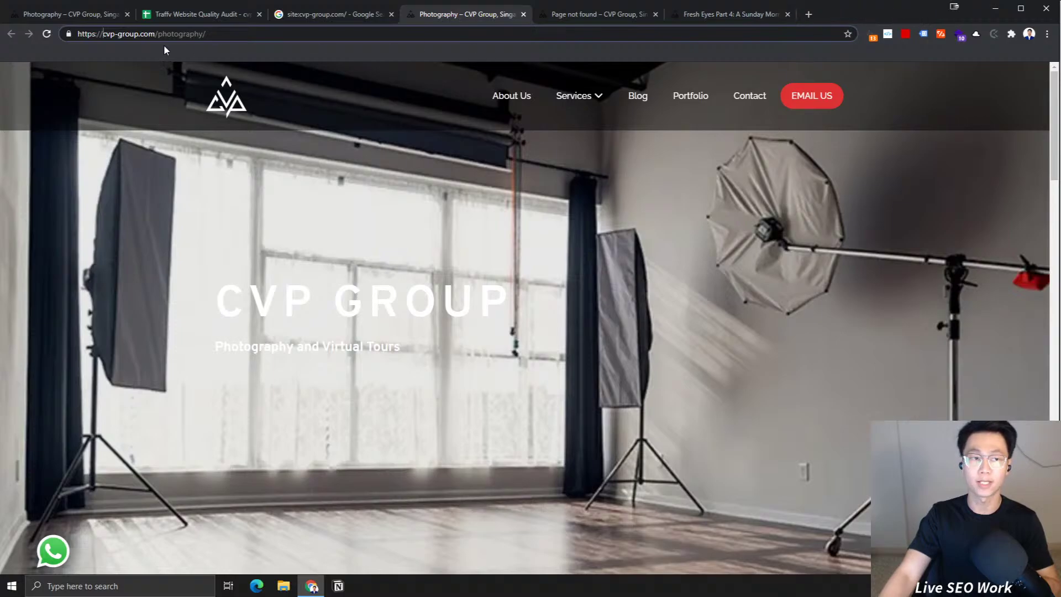
pyautogui.click(253, 42)
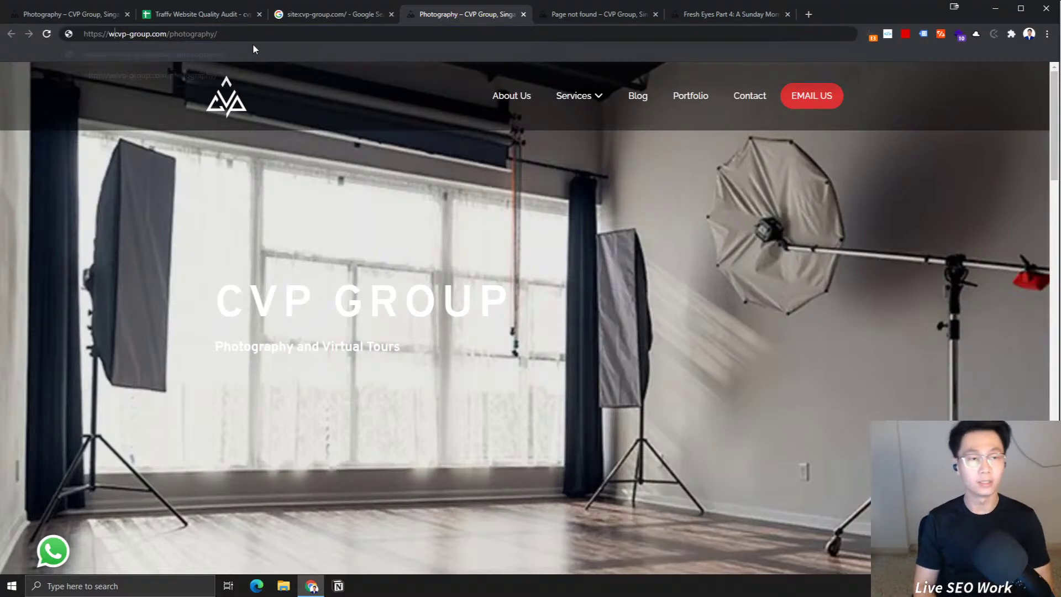
pyautogui.write('www.')
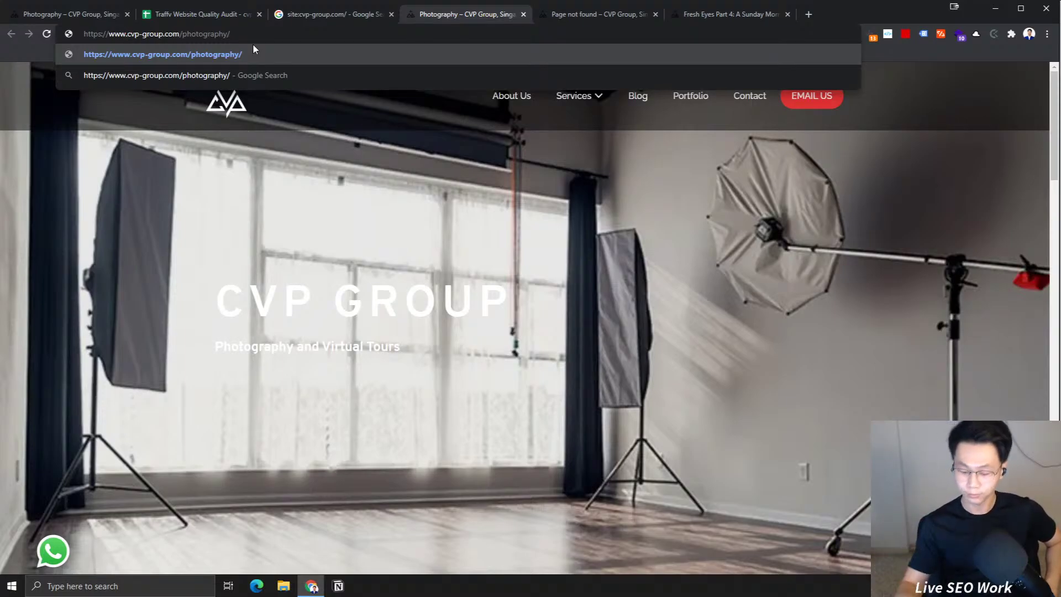
pyautogui.press('Return')
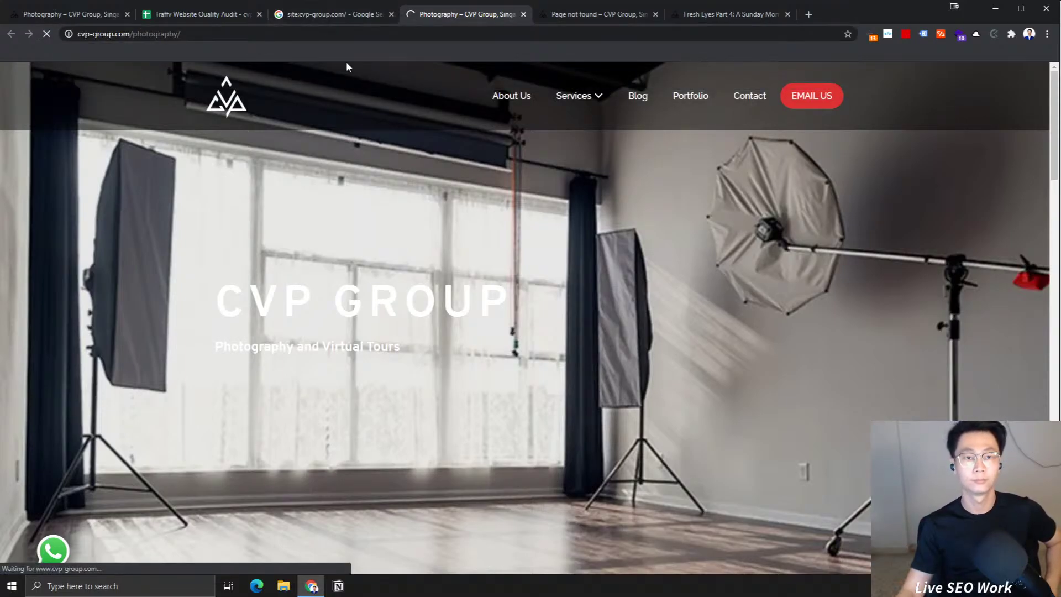
pyautogui.click(310, 34)
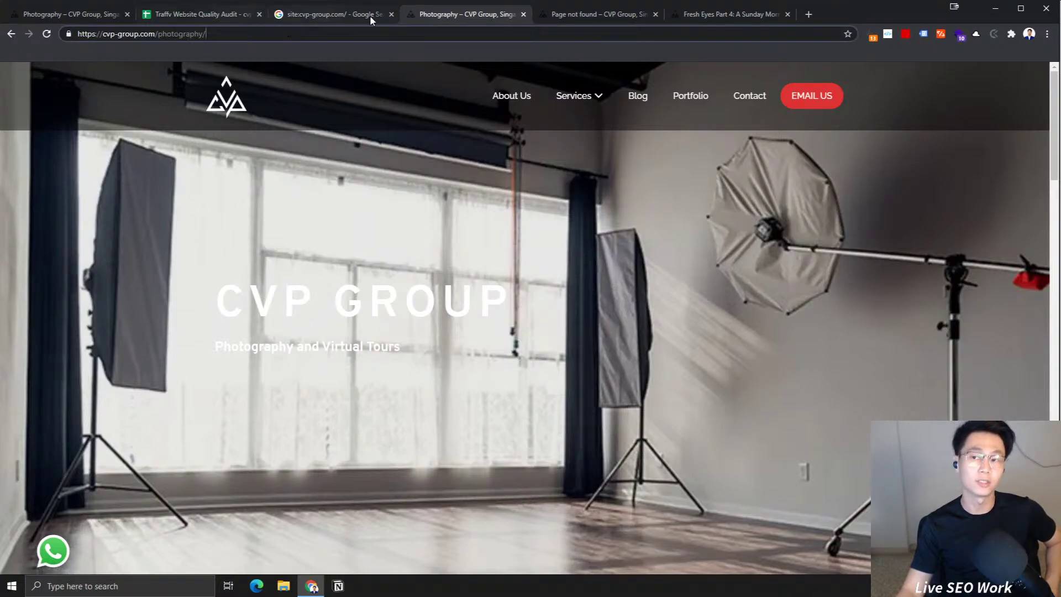
# Step: Recheck the indexed www addresses, load the Journal #7 page over http, and inspect its connection security details
pyautogui.click(319, 18)
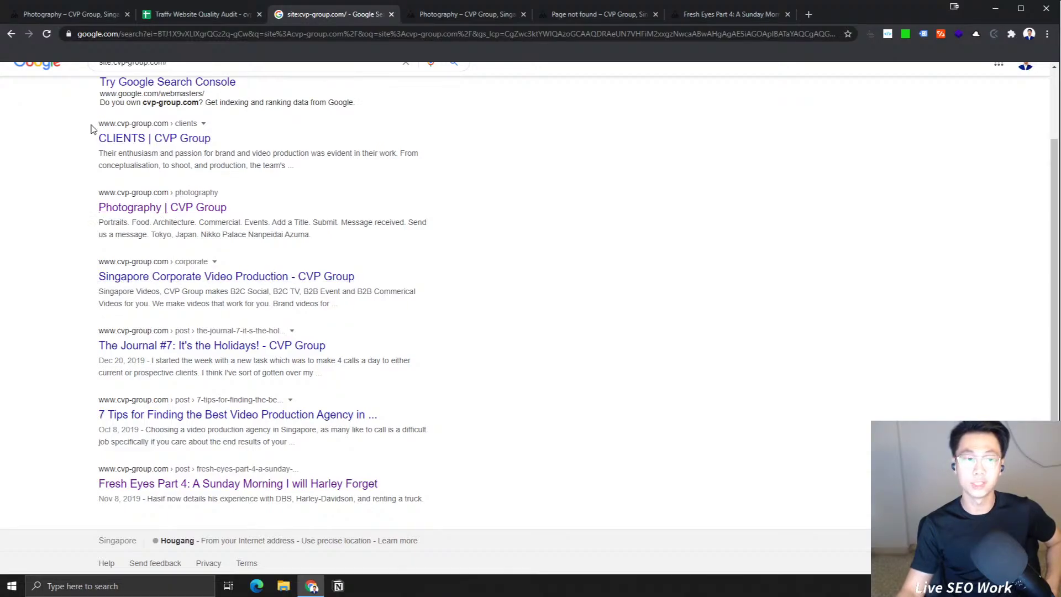
pyautogui.click(442, 17)
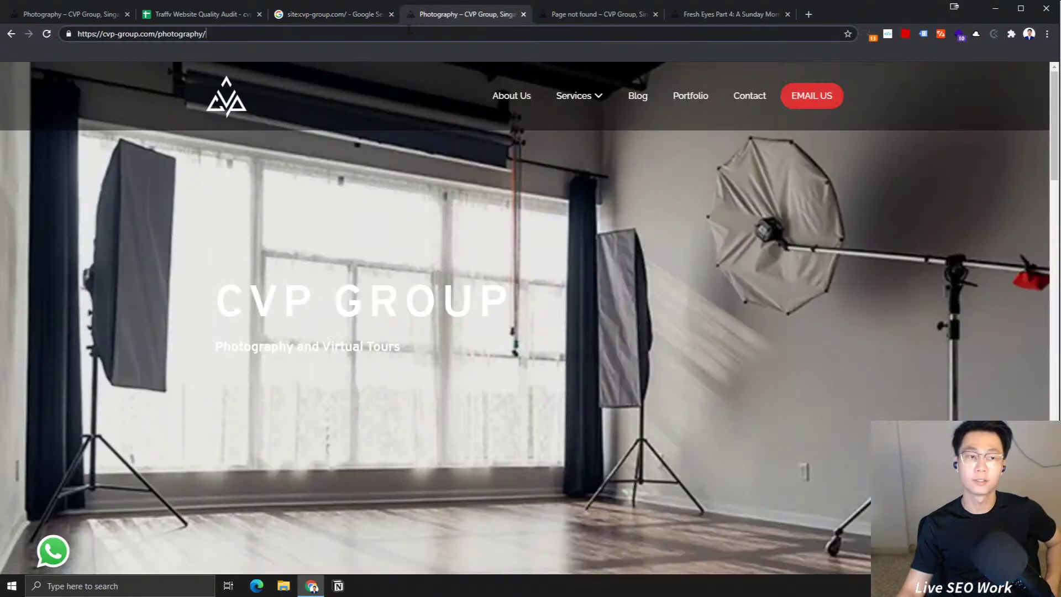
pyautogui.hotkey('ctrl', 'Tab')
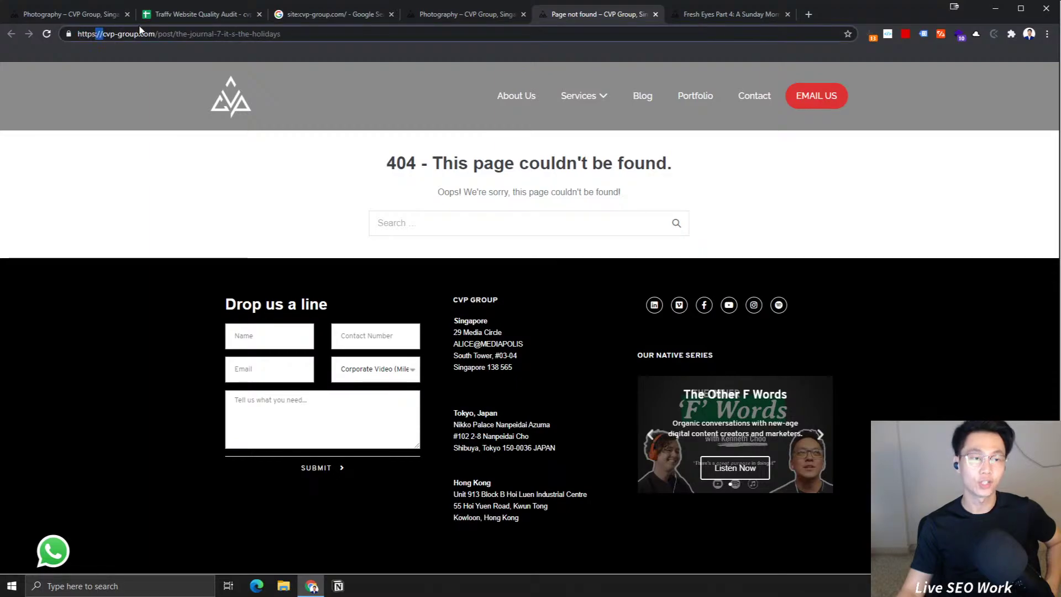
pyautogui.press('Return')
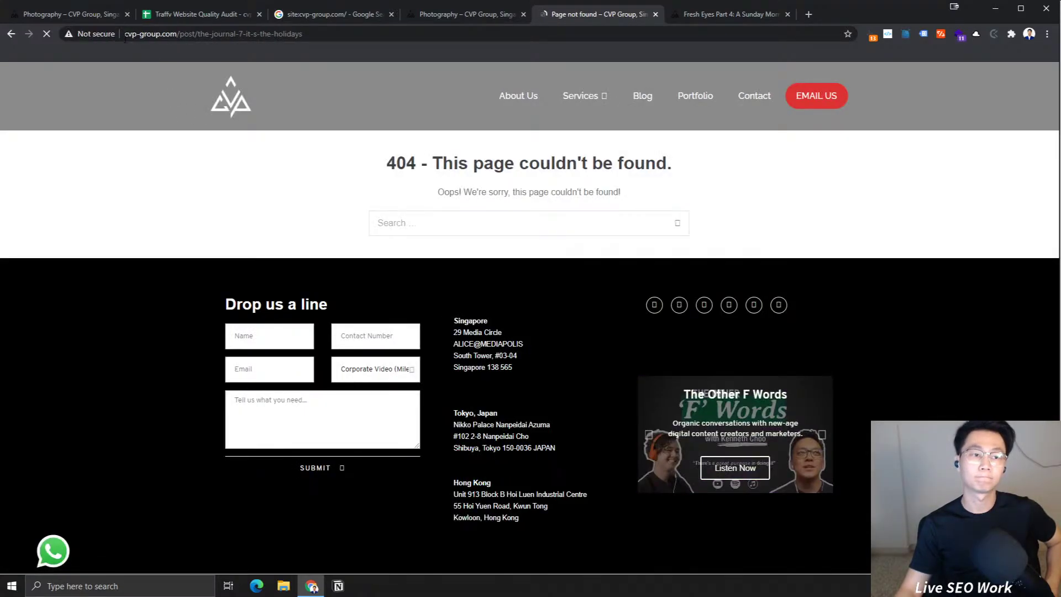
pyautogui.click(91, 34)
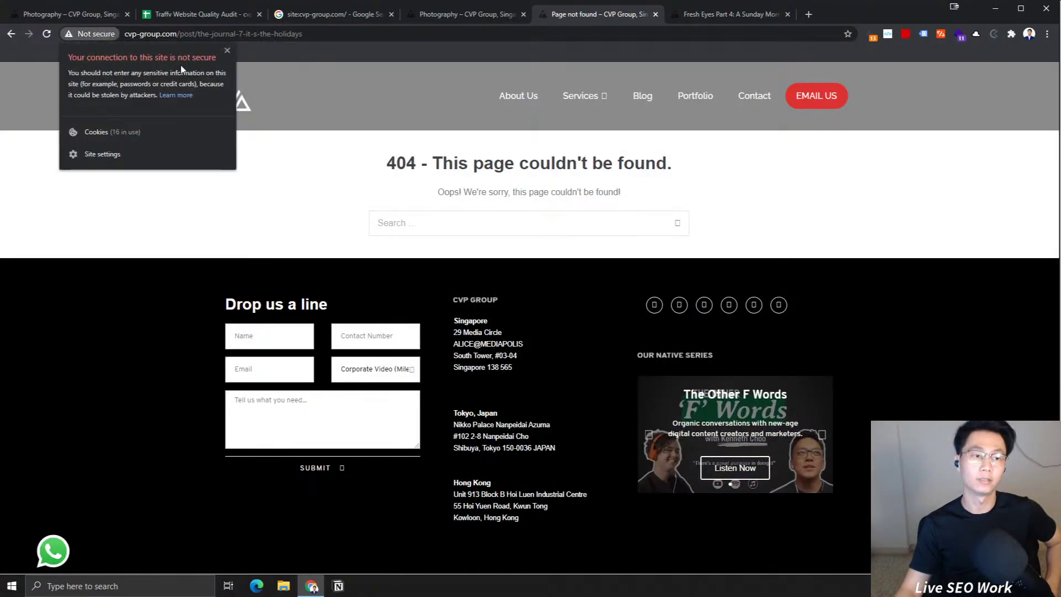
pyautogui.click(458, 17)
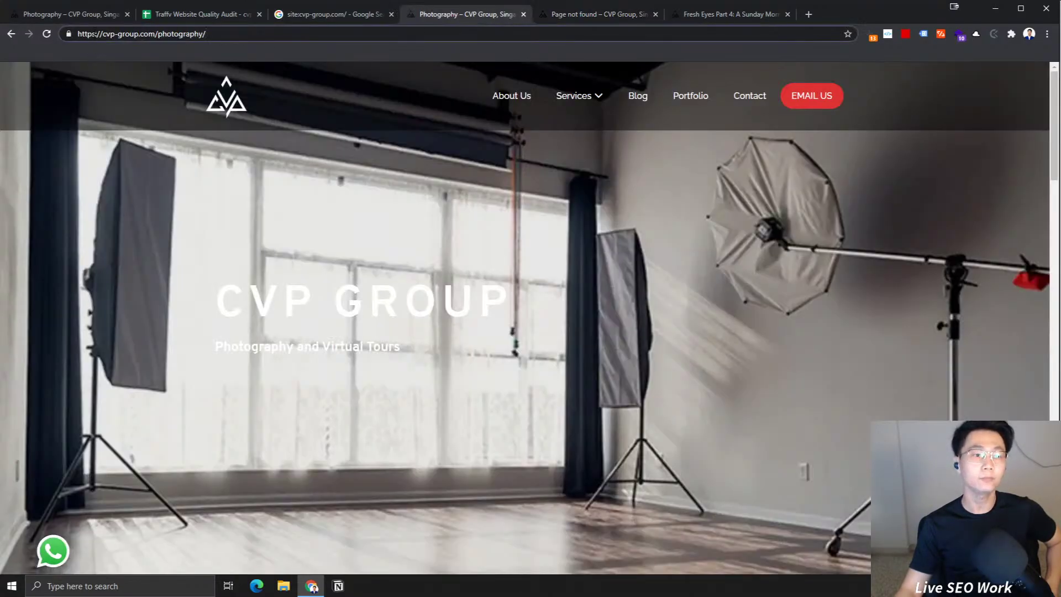
pyautogui.press('Left')
pyautogui.press('Left')
pyautogui.press('BackSpace')
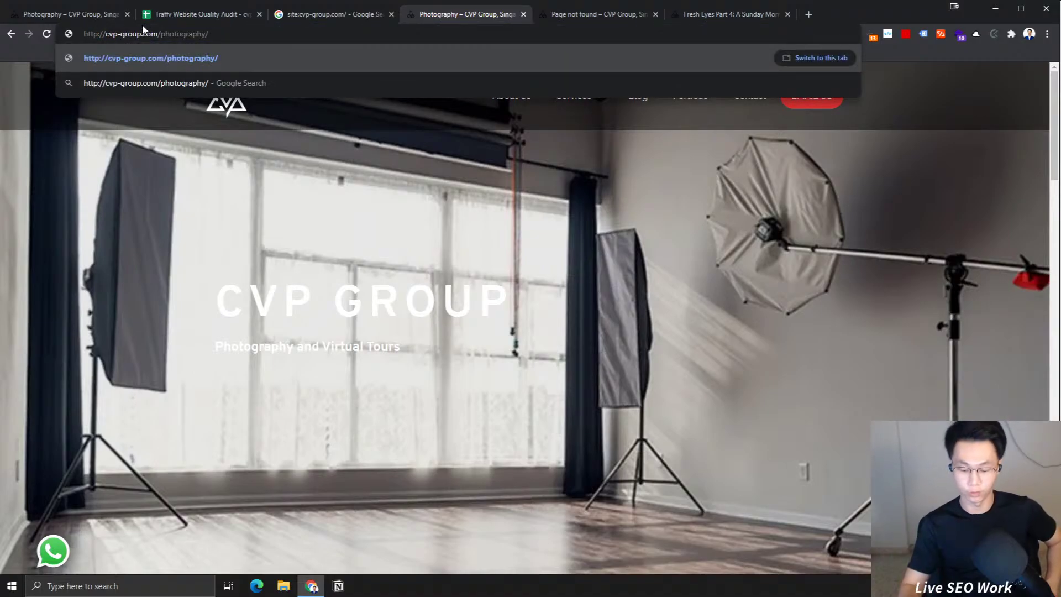
pyautogui.press('Return')
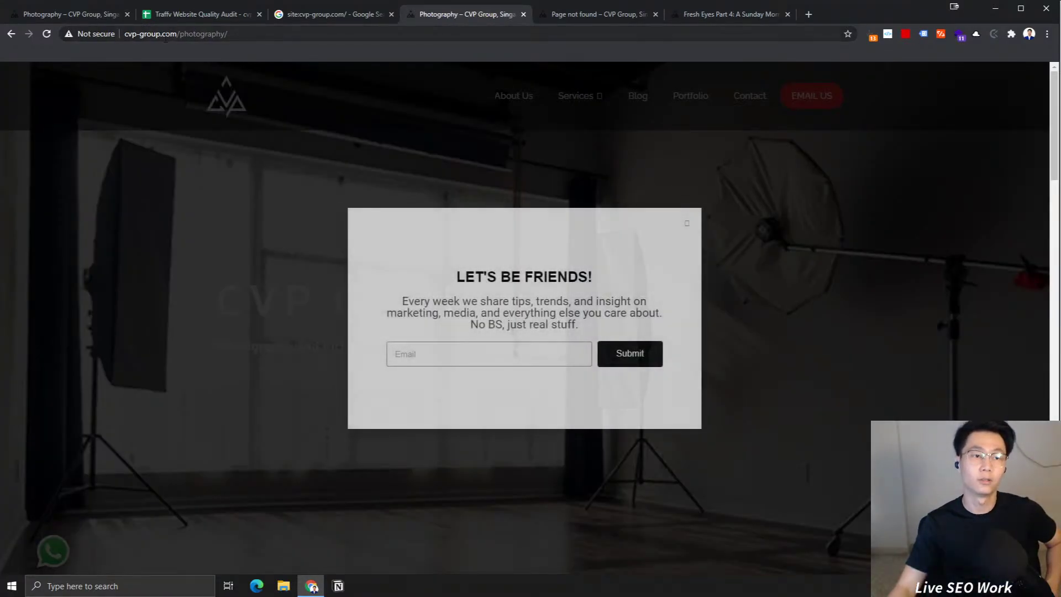
pyautogui.click(185, 35)
pyautogui.hotkey('ctrl', 'c')
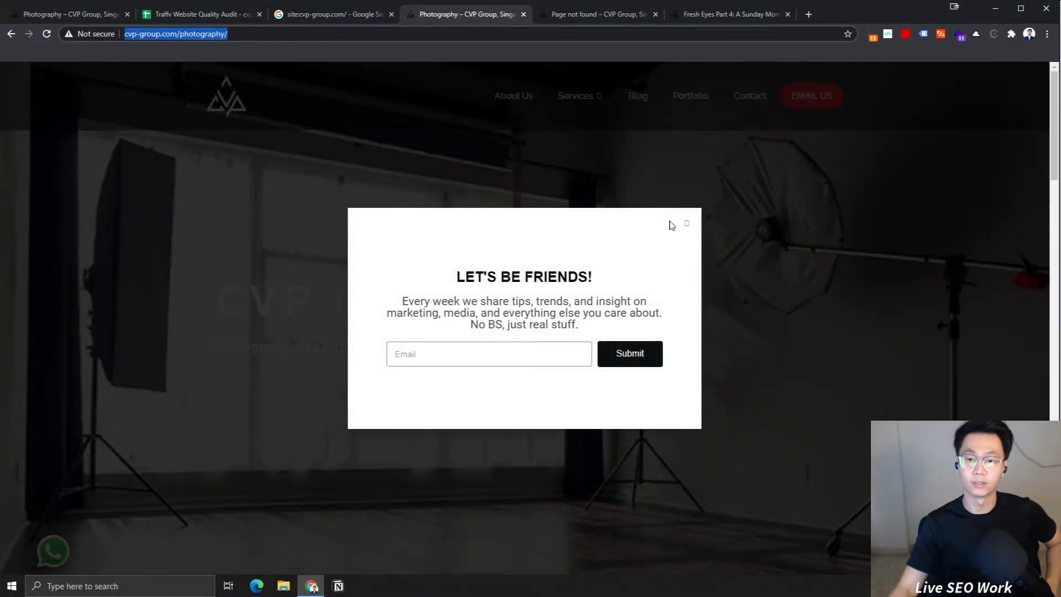
pyautogui.click(201, 34)
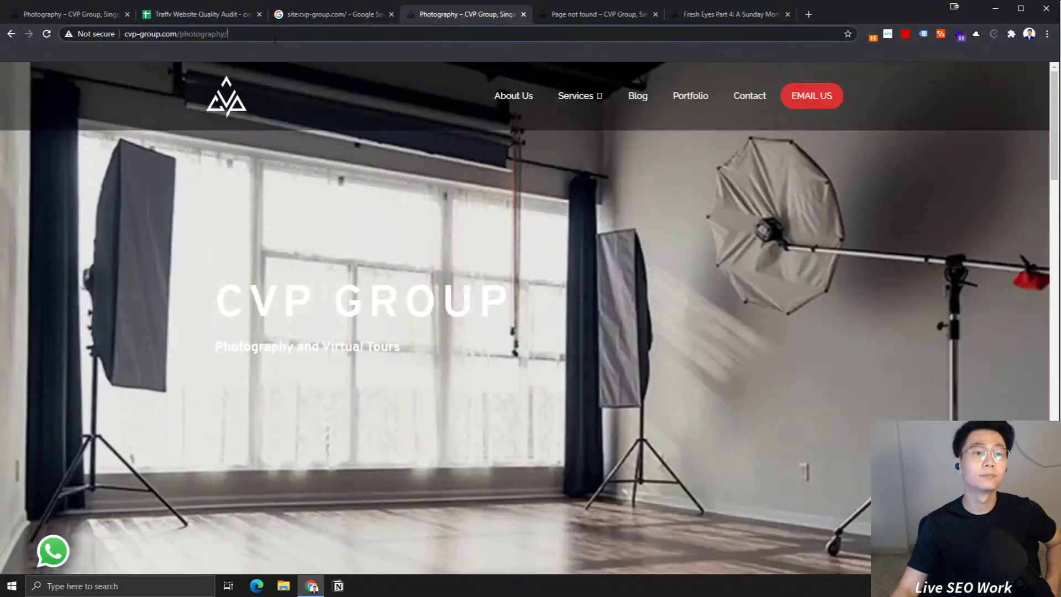
# Step: Record the finding "2 different versions of website" in cell A5 of the Audit Overview sheet
pyautogui.click(211, 14)
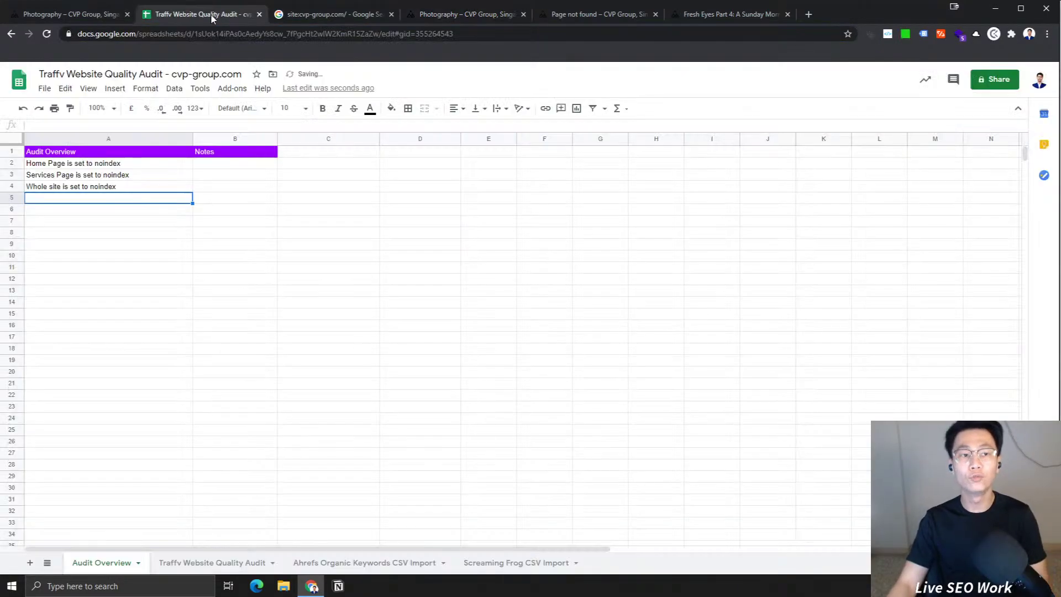
pyautogui.write('2 differe')
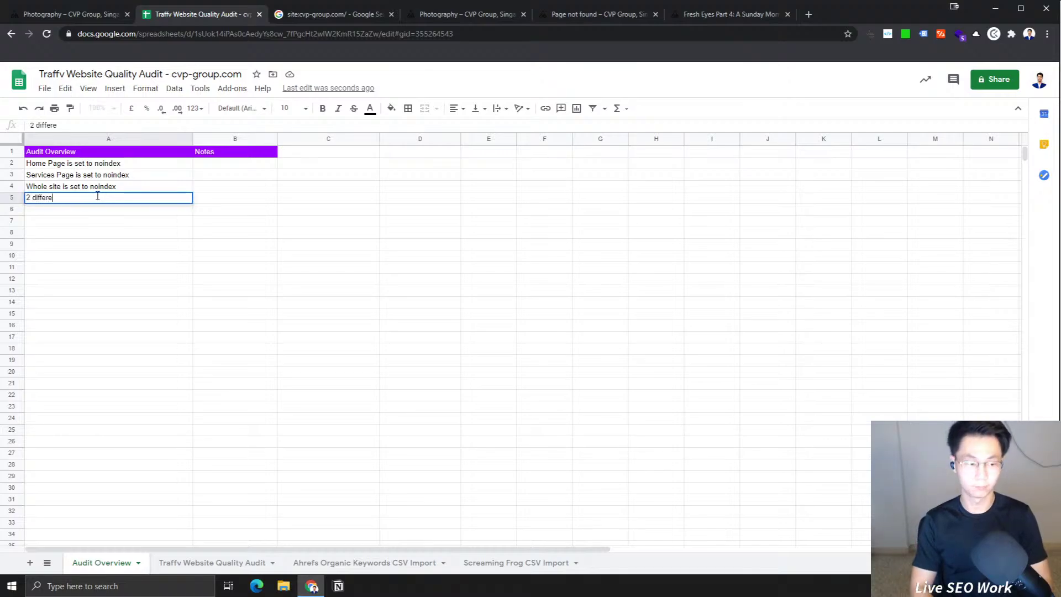
pyautogui.write('nt versions of website')
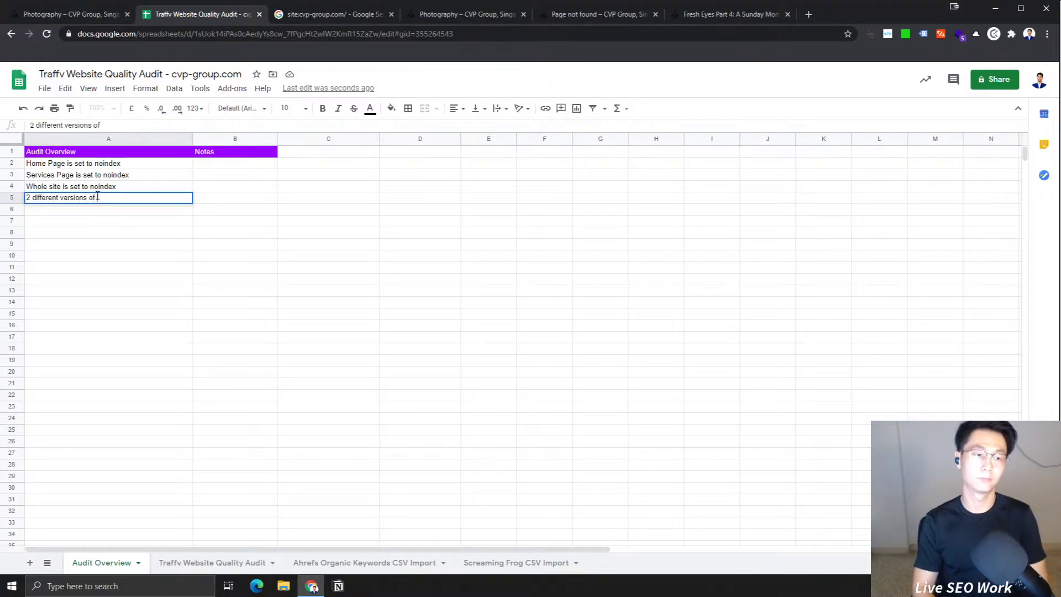
pyautogui.press('Return')
pyautogui.click(116, 200)
pyautogui.click(204, 210)
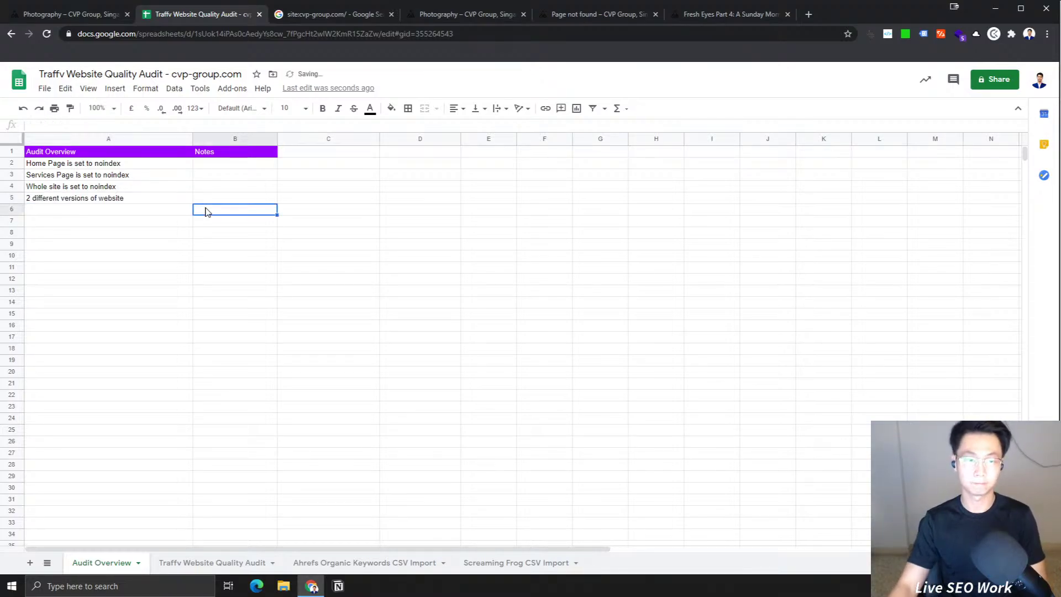
# Step: Review the Google results and the http Photography page once more, and return to the audit spreadsheet
pyautogui.click(331, 14)
pyautogui.click(418, 17)
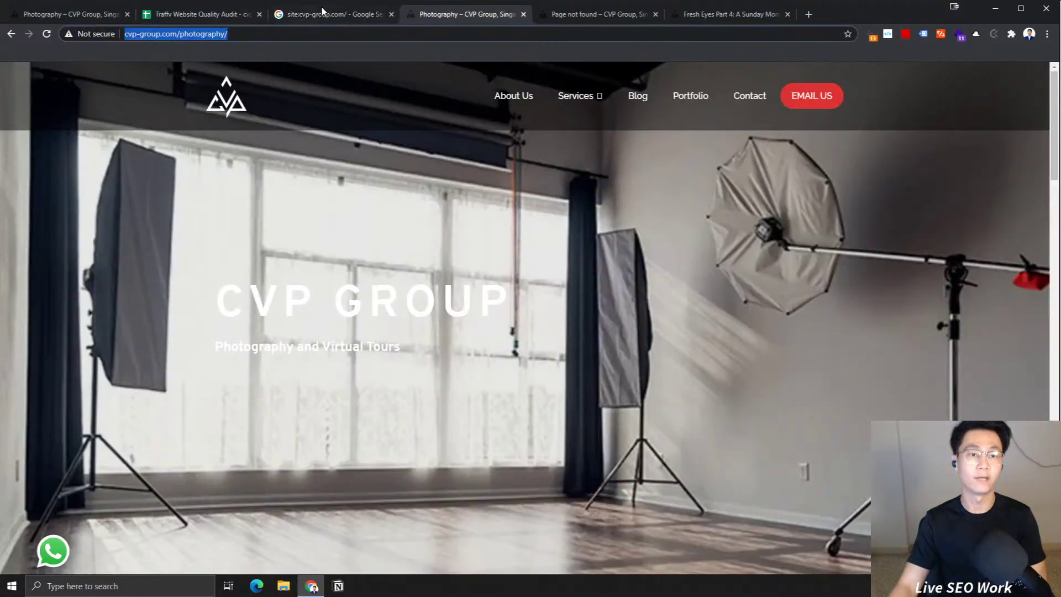
pyautogui.click(172, 15)
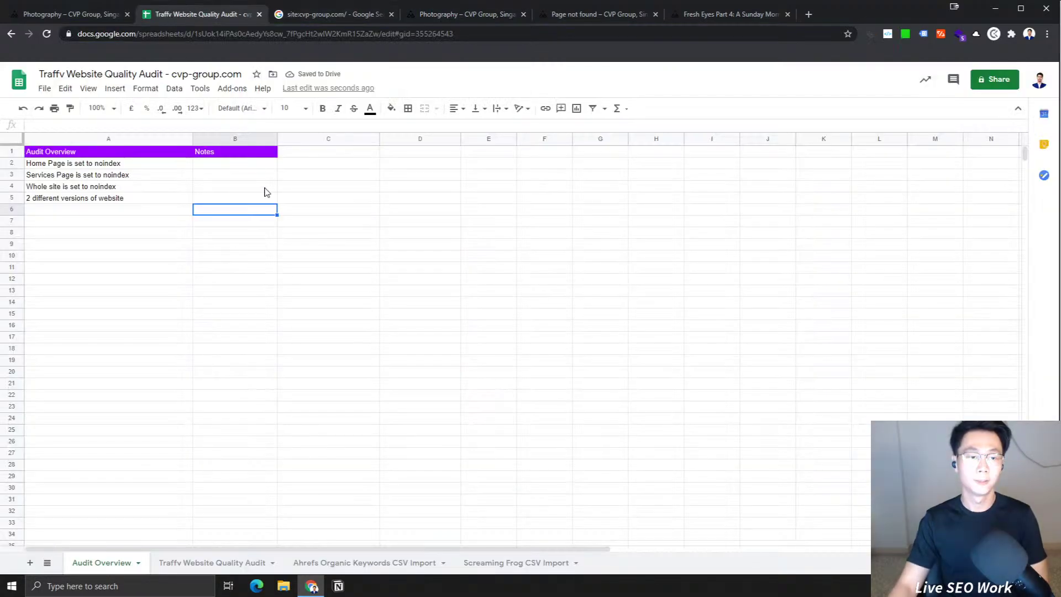
pyautogui.click(228, 199)
pyautogui.hotkey('ctrl', 'v')
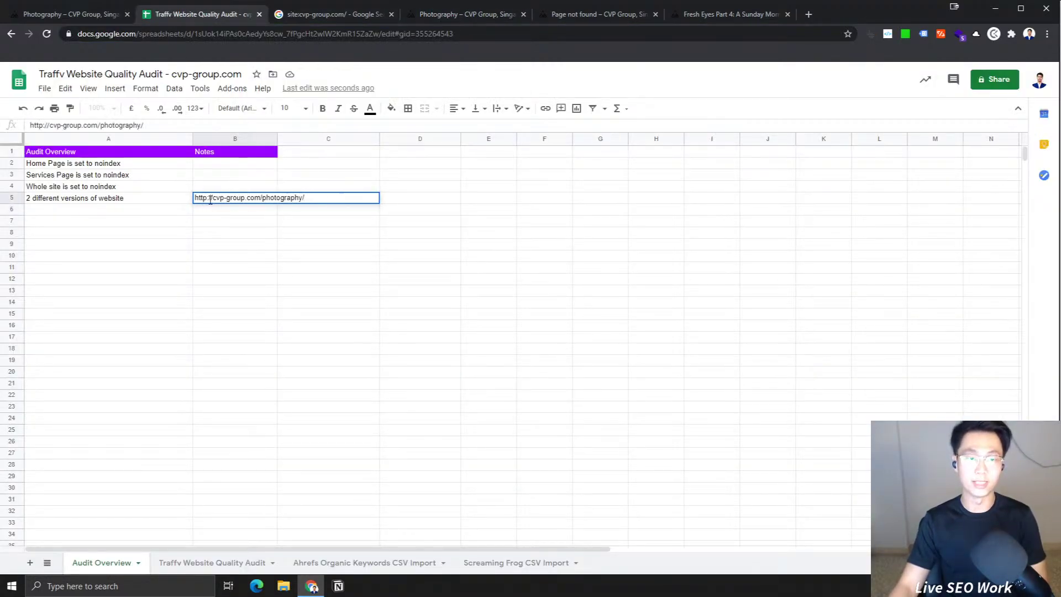
pyautogui.click(426, 15)
pyautogui.click(91, 33)
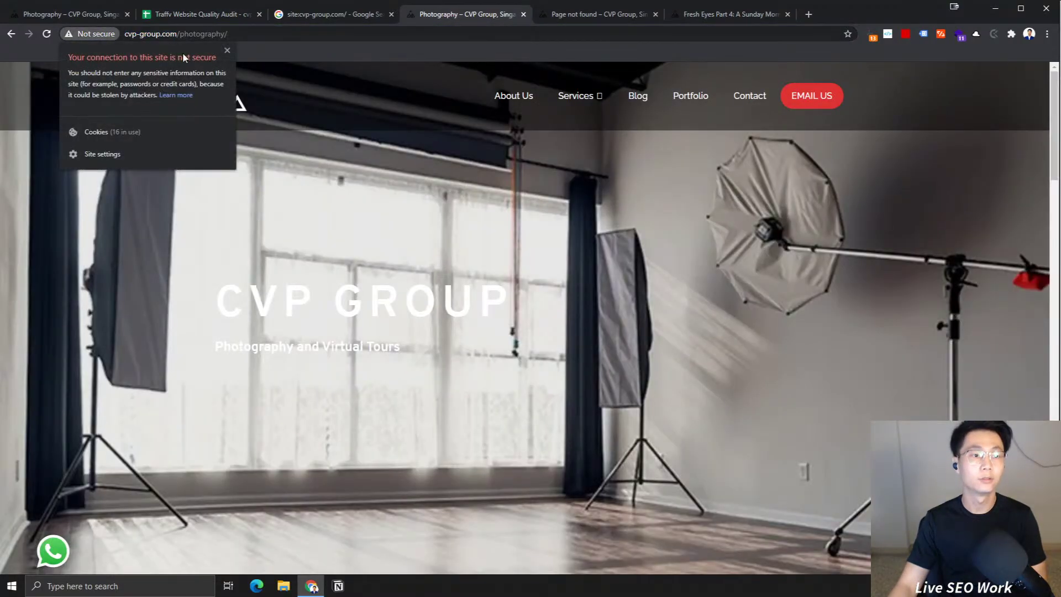
pyautogui.click(244, 41)
pyautogui.click(549, 15)
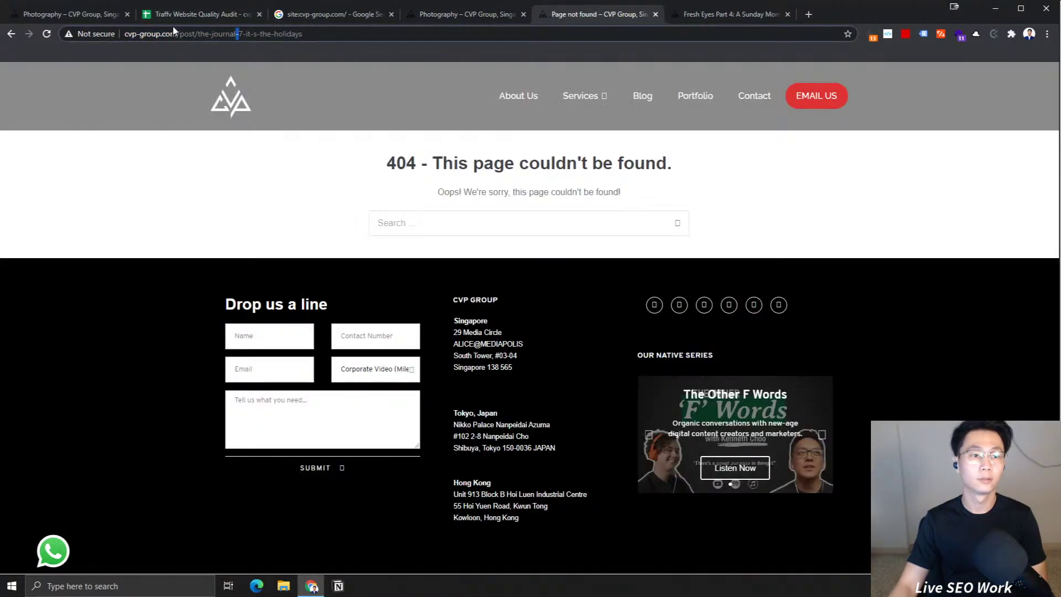
pyautogui.click(475, 15)
pyautogui.hotkey('ctrl', 'c')
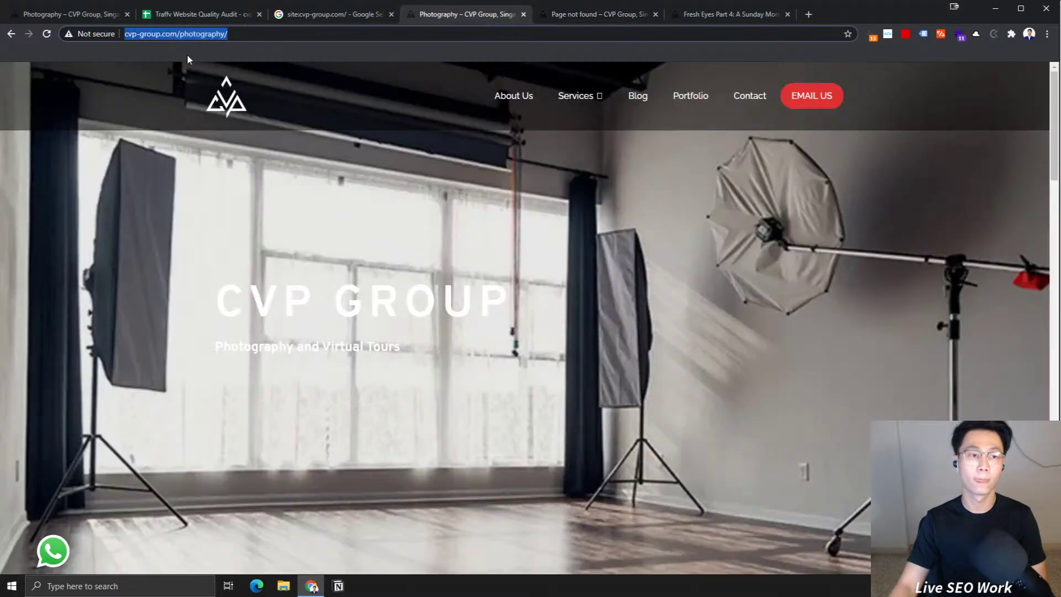
pyautogui.click(190, 18)
pyautogui.hotkey('alt', 'Return')
pyautogui.hotkey('ctrl', 'v')
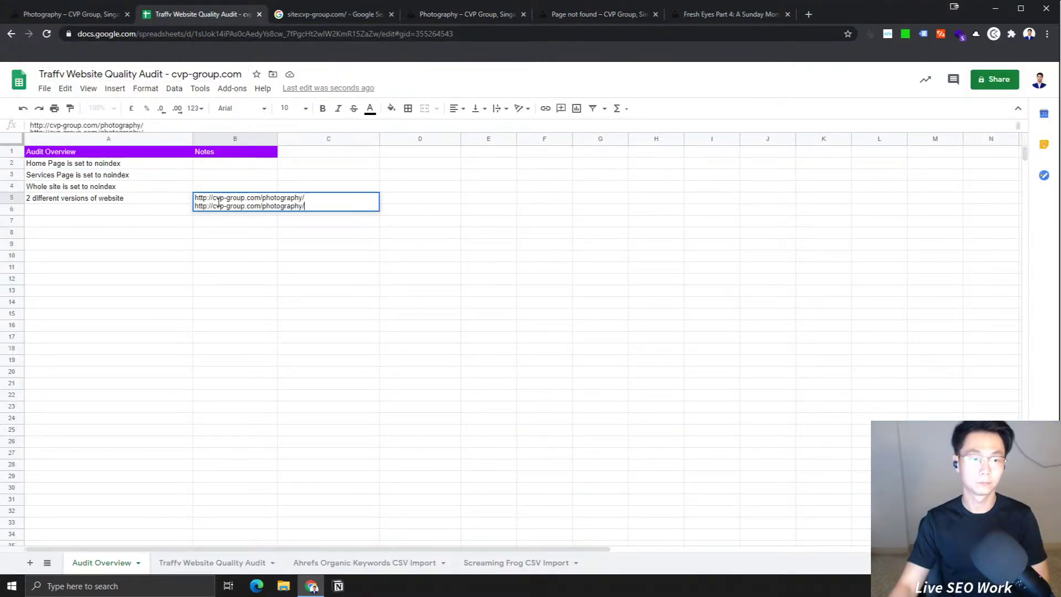
pyautogui.click(210, 205)
pyautogui.write('s')
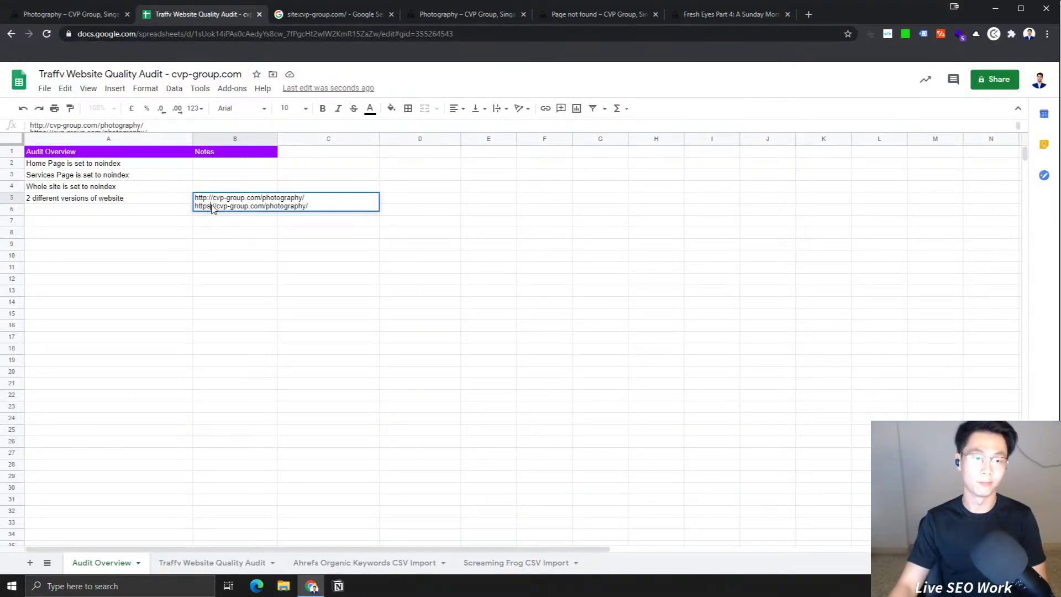
pyautogui.click(159, 202)
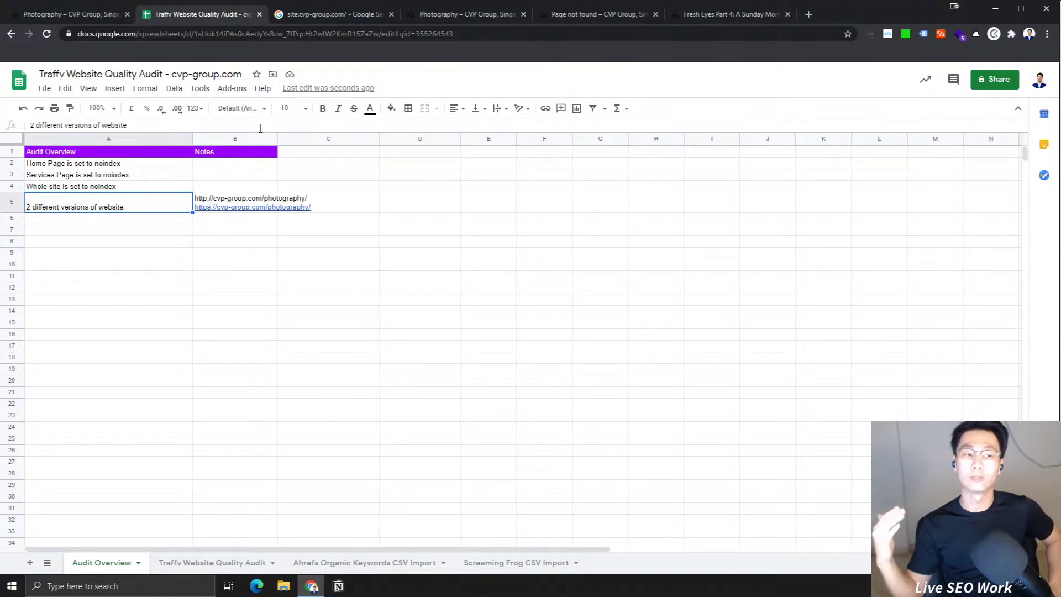
pyautogui.click(96, 163)
pyautogui.click(99, 209)
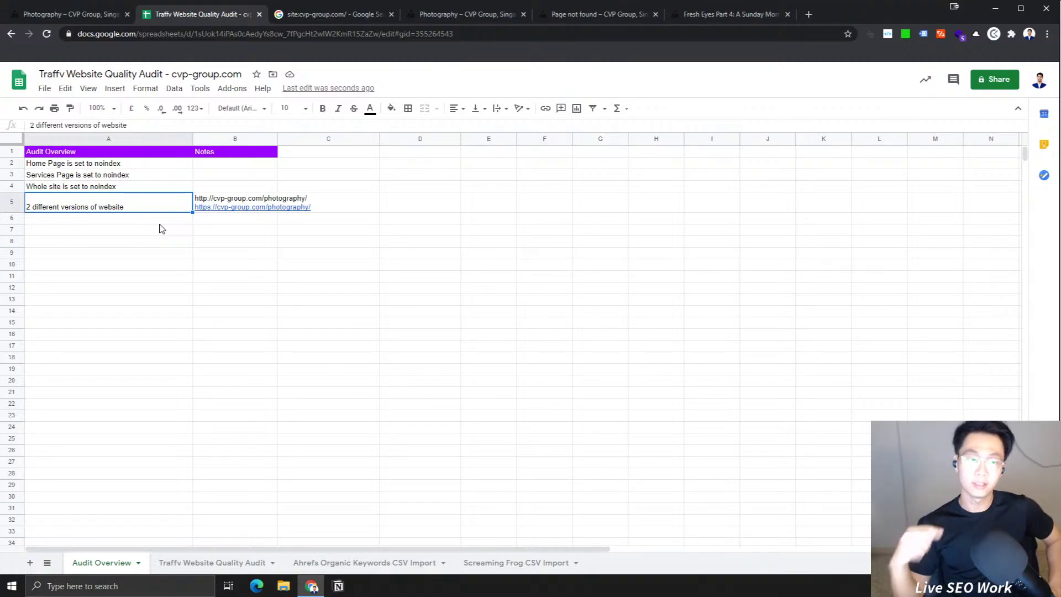
pyautogui.moveTo(201, 198)
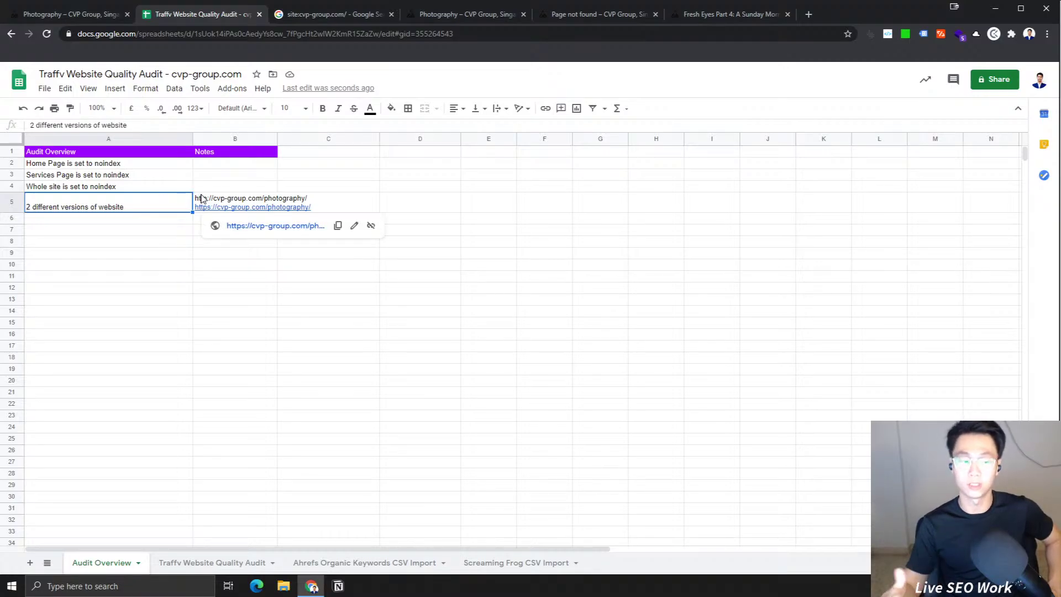
# Step: Close the Journal #7 404 page and the Fresh Eyes Part 4 article
pyautogui.click(475, 15)
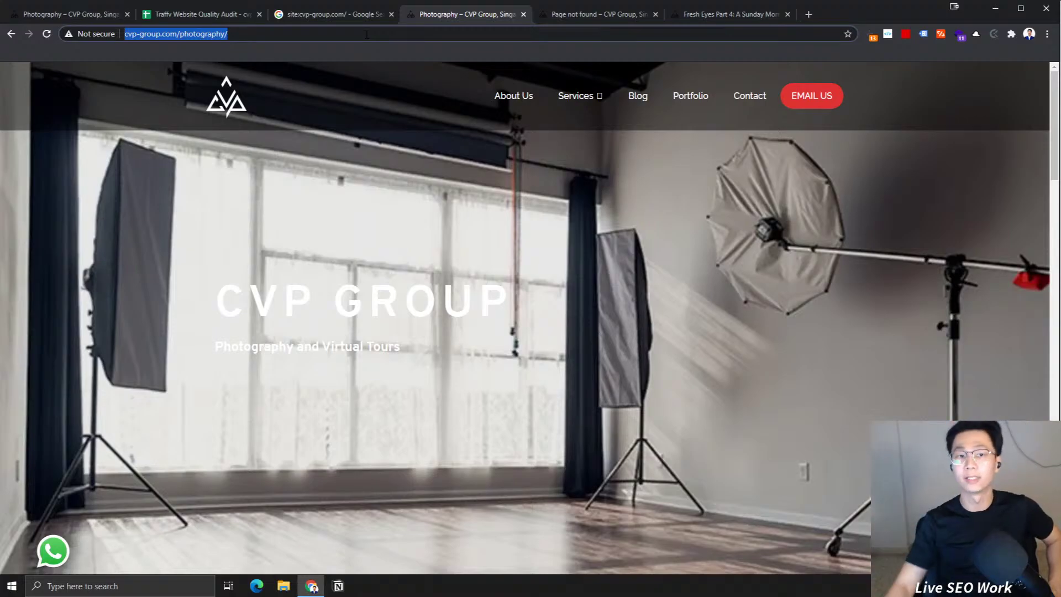
pyautogui.click(625, 16)
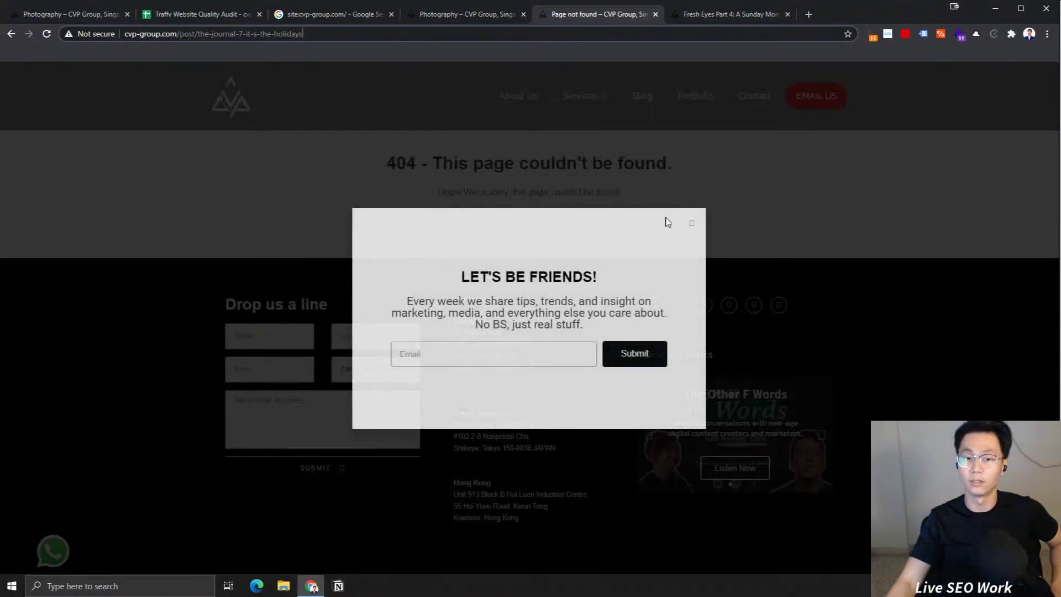
pyautogui.click(656, 14)
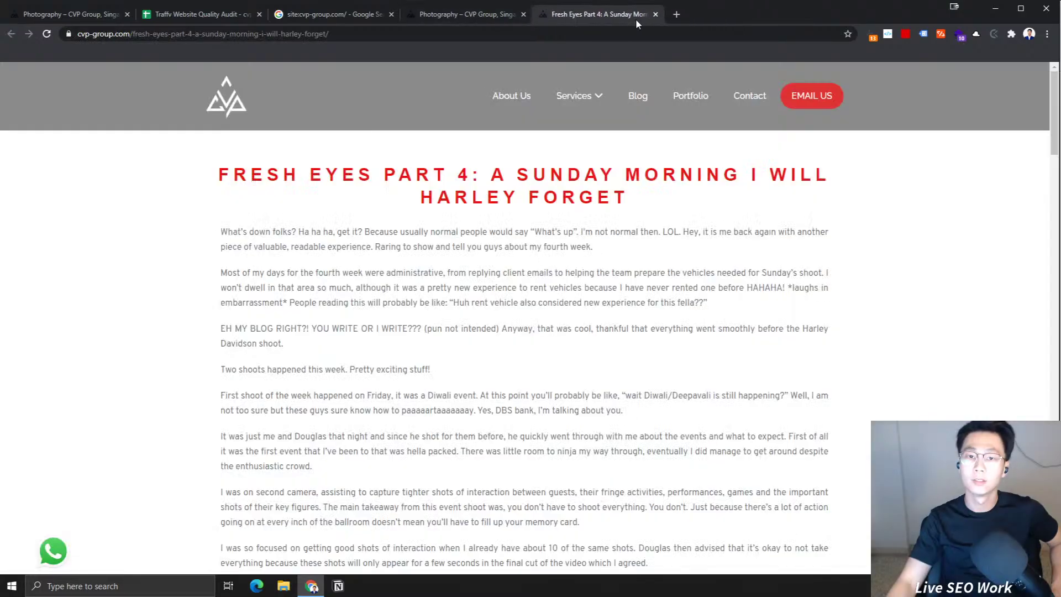
pyautogui.click(656, 14)
# Step: Review the Google site results, the recorded audit findings and the http Photography page
pyautogui.click(323, 11)
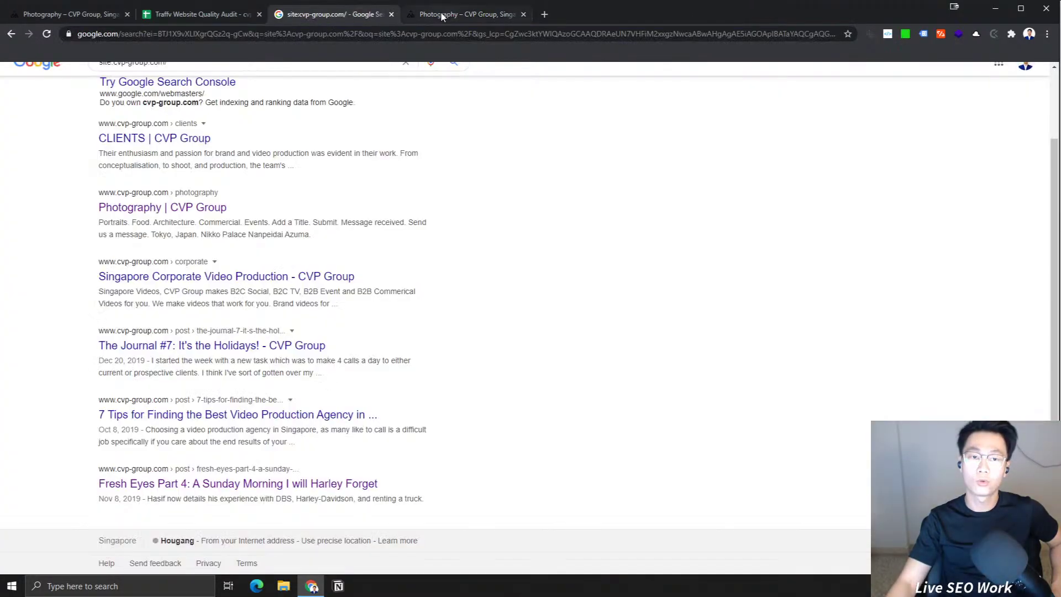
pyautogui.click(250, 9)
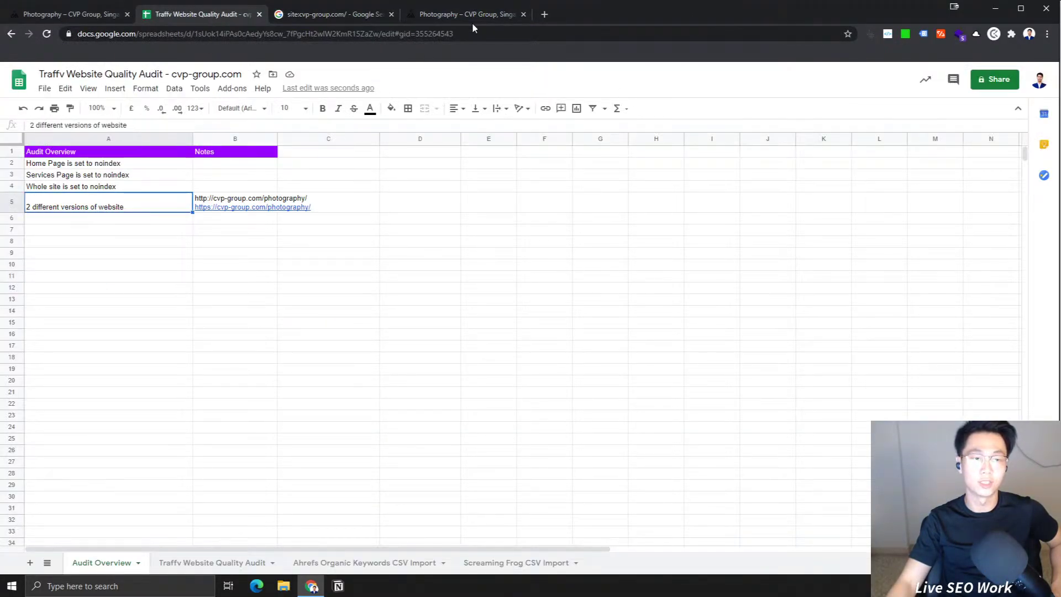
pyautogui.click(517, 13)
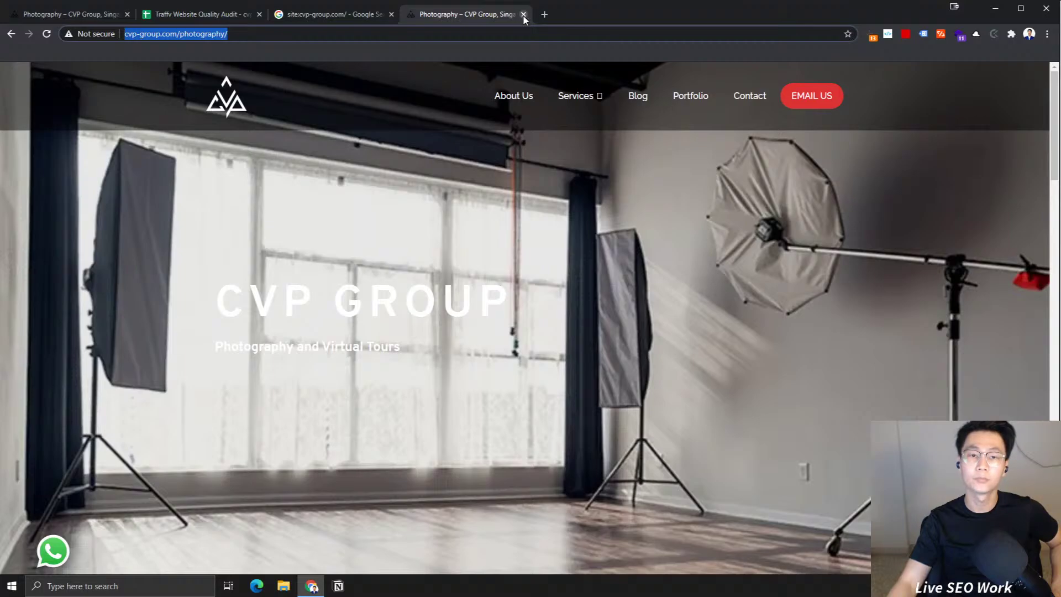
pyautogui.click(332, 14)
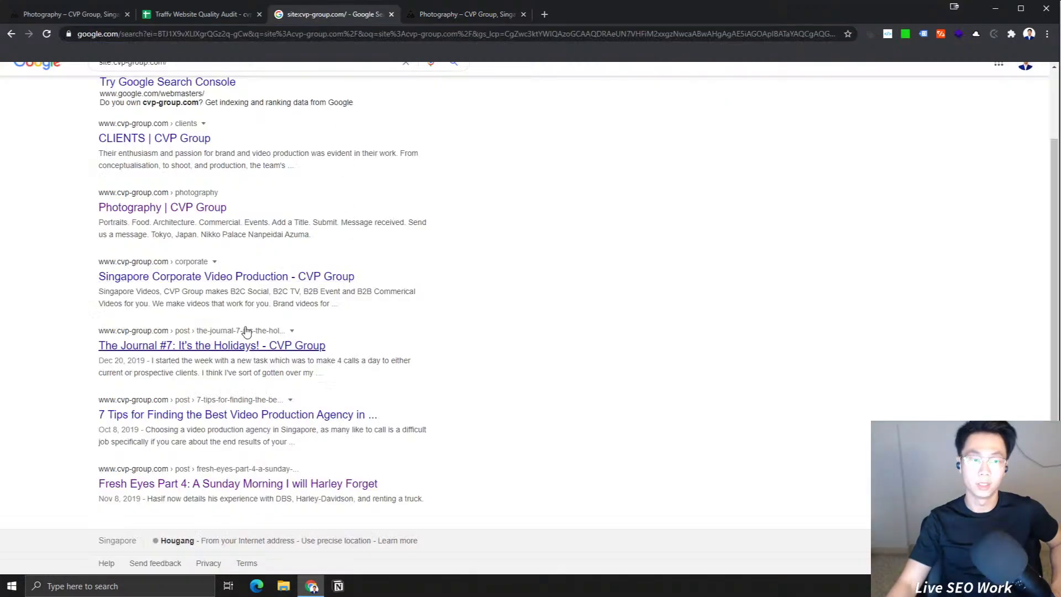
pyautogui.click(443, 17)
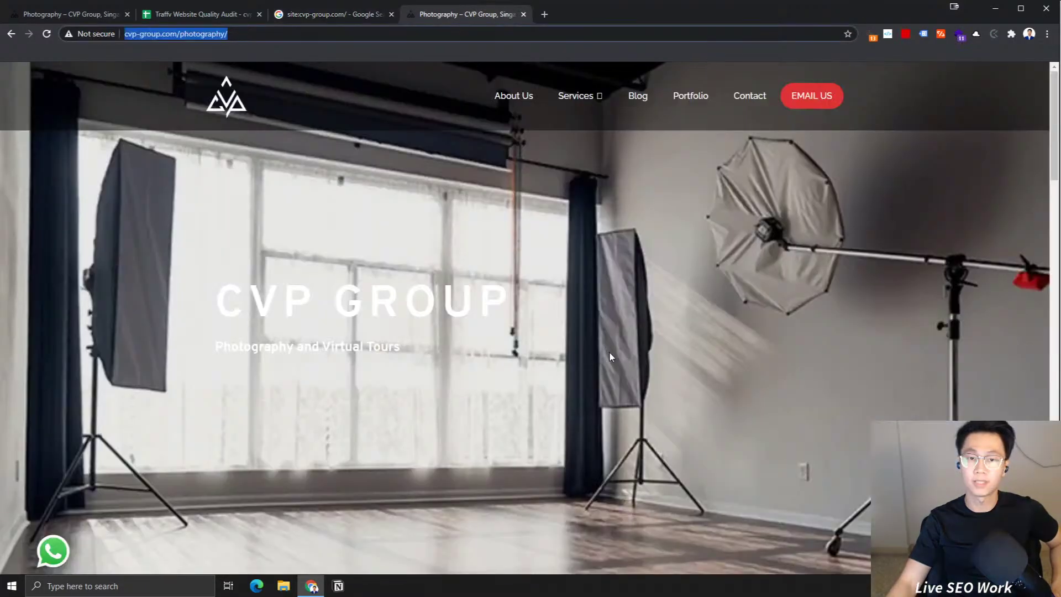
# Step: Open the site's Blog, load the "Tech For Impact!" post in a separate tab, and look through the whole article
pyautogui.click(634, 98)
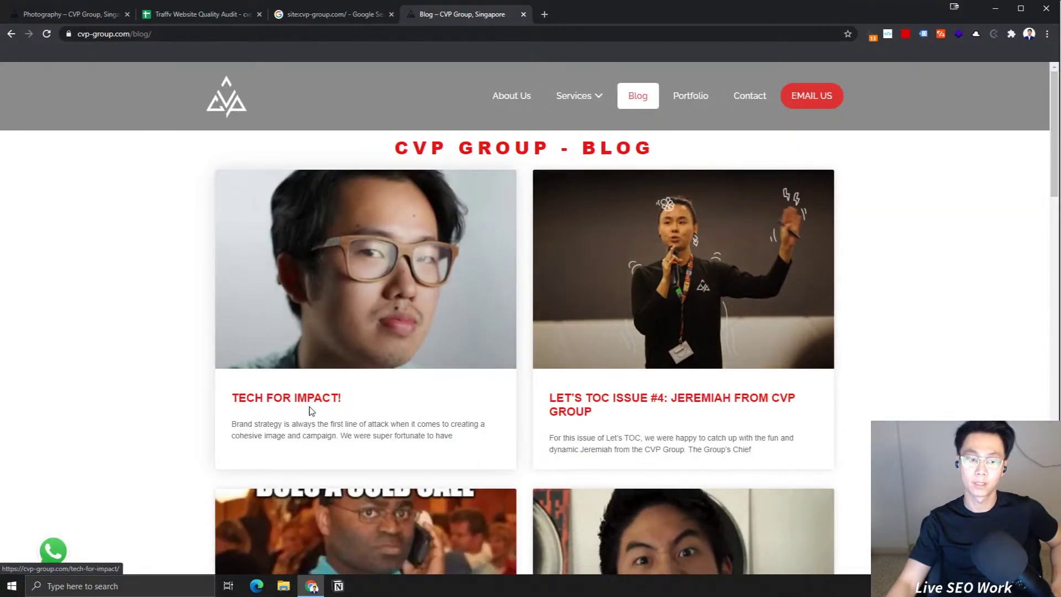
pyautogui.rightClick(357, 208)
pyautogui.click(398, 218)
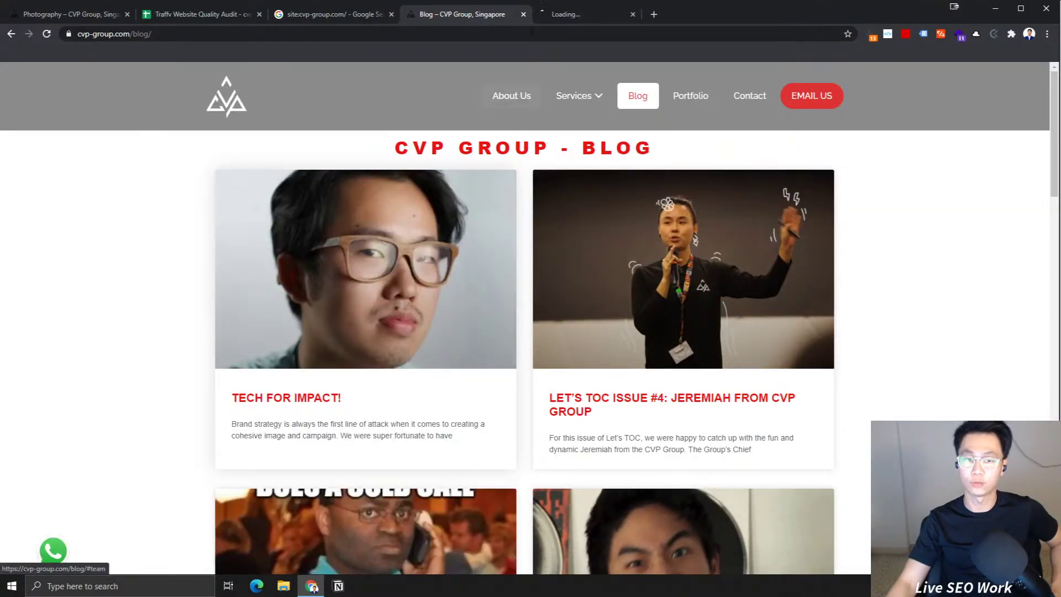
pyautogui.click(572, 17)
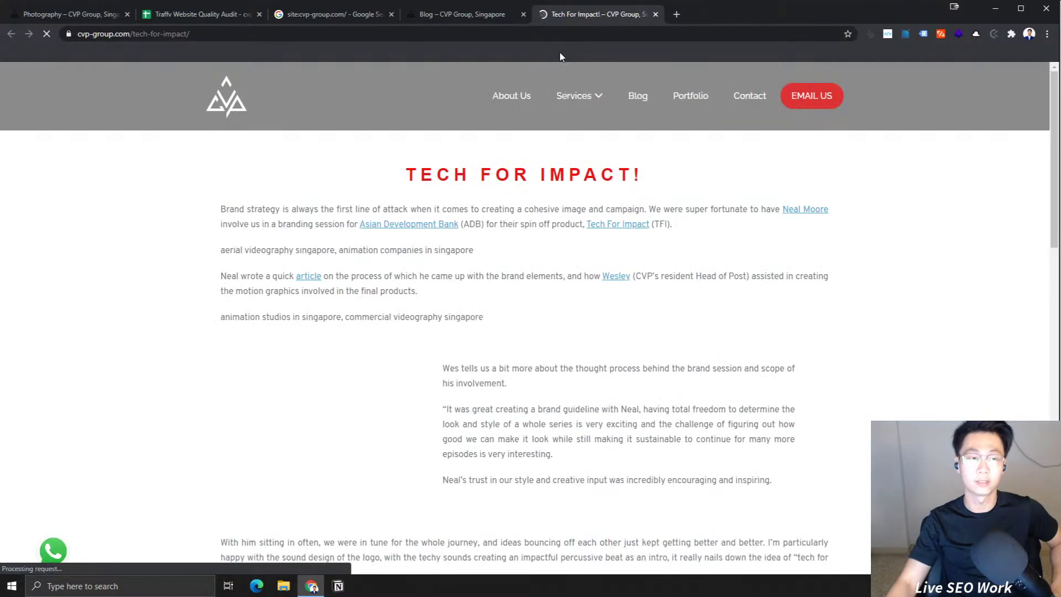
pyautogui.scroll(-15, 807, 331)
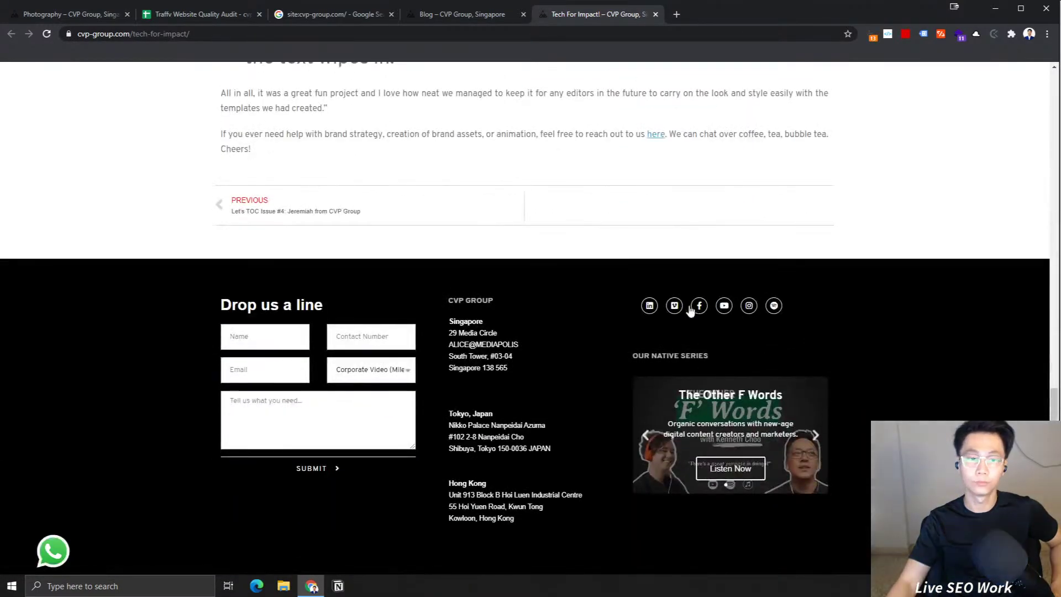
pyautogui.scroll(4, 851, 294)
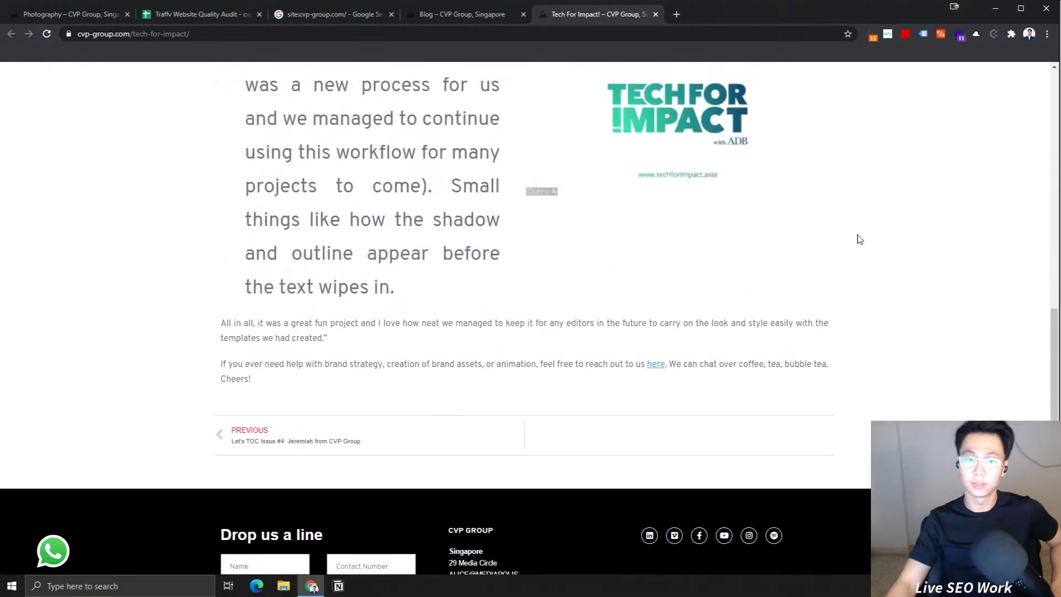
pyautogui.scroll(8, 506, 319)
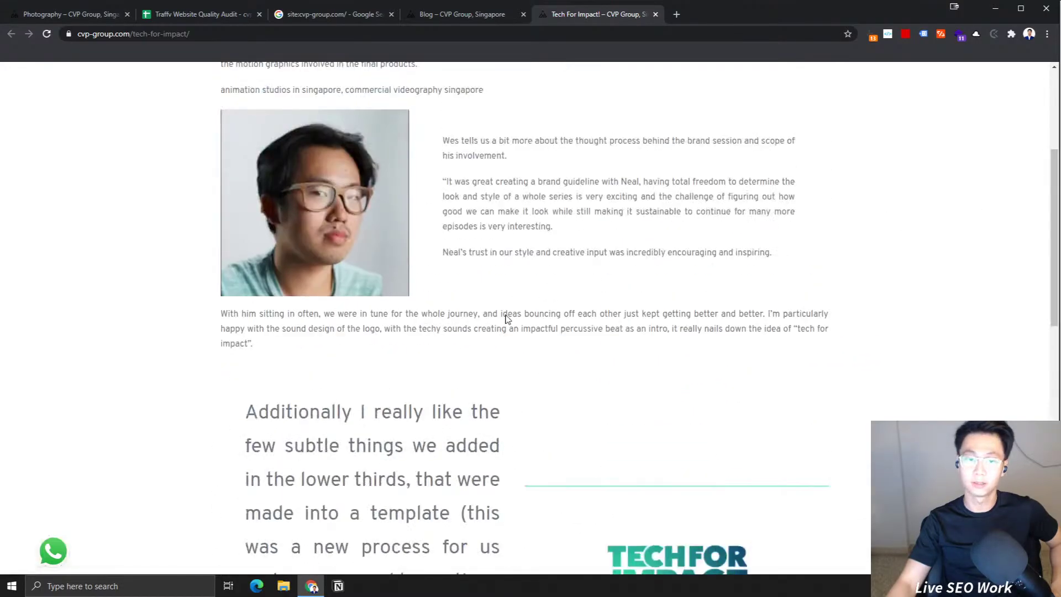
pyautogui.scroll(4, 561, 390)
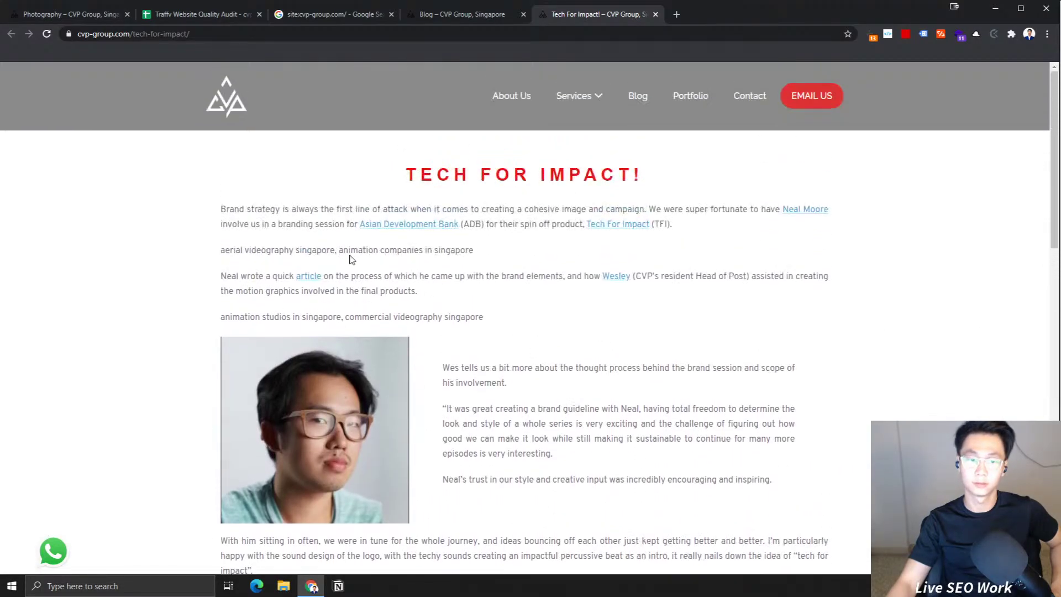
# Step: View the page source of the "Tech For Impact!" post and search it for "date"
pyautogui.rightClick(551, 256)
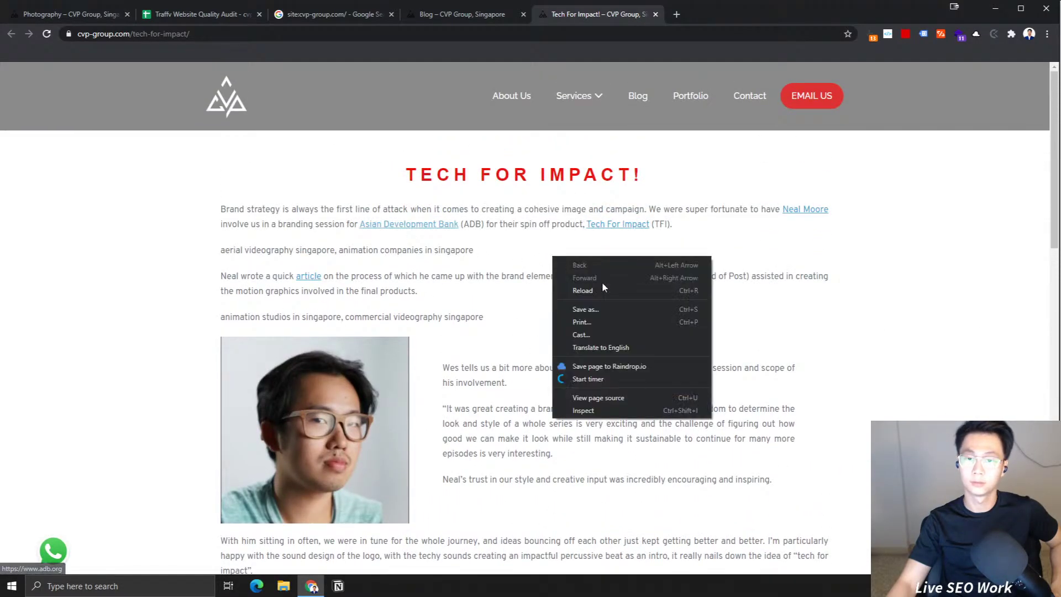
pyautogui.click(629, 397)
pyautogui.hotkey('ctrl', 'f')
pyautogui.write('date')
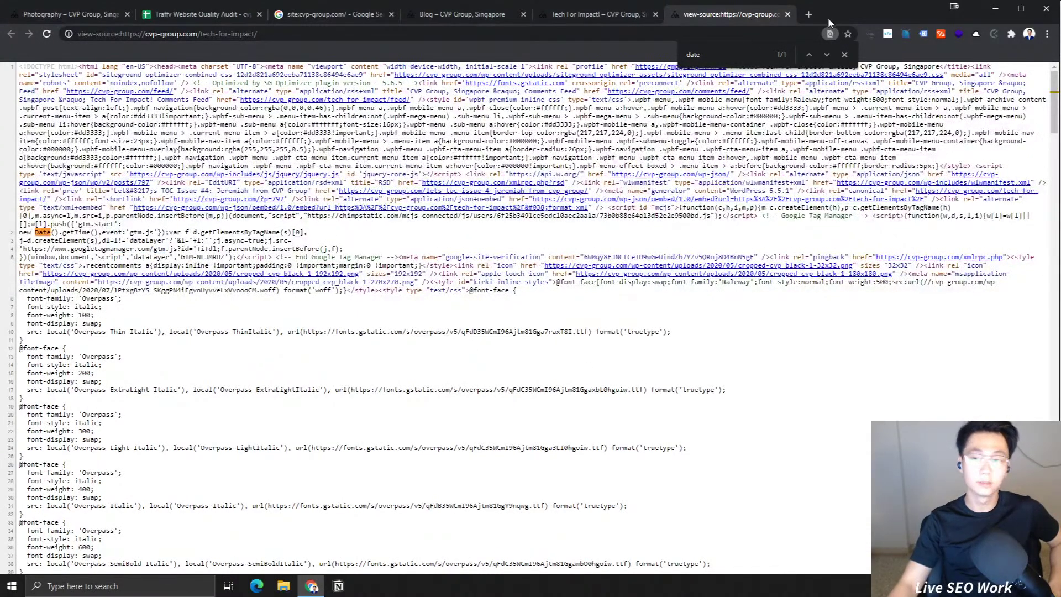
# Step: Search the page source for "2020", view the linked cropped-cvp_black-1-32x32.png image, and return to the source
pyautogui.hotkey('ctrl', 'f')
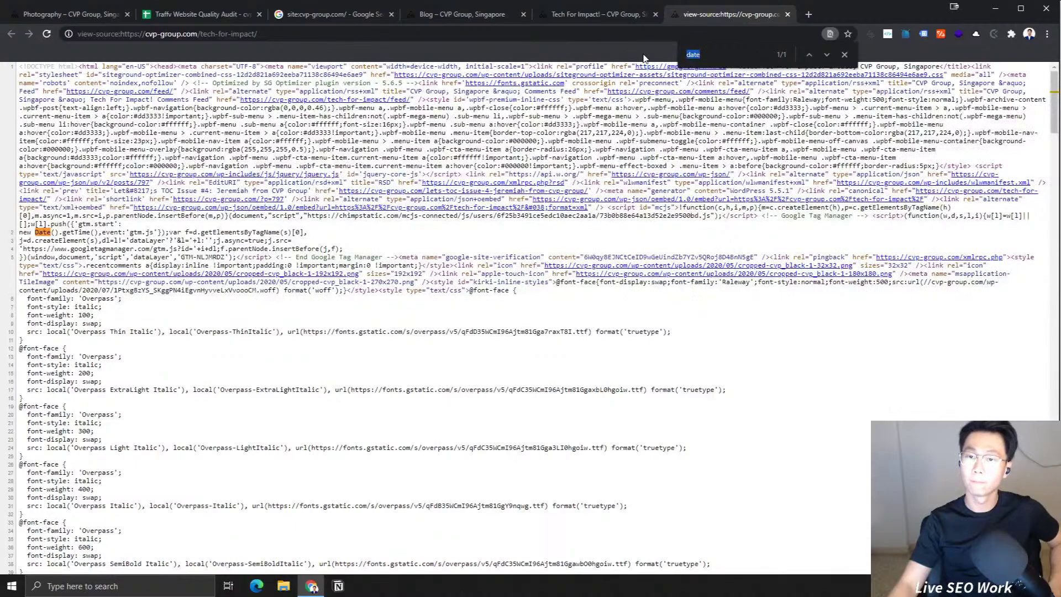
pyautogui.write('2020')
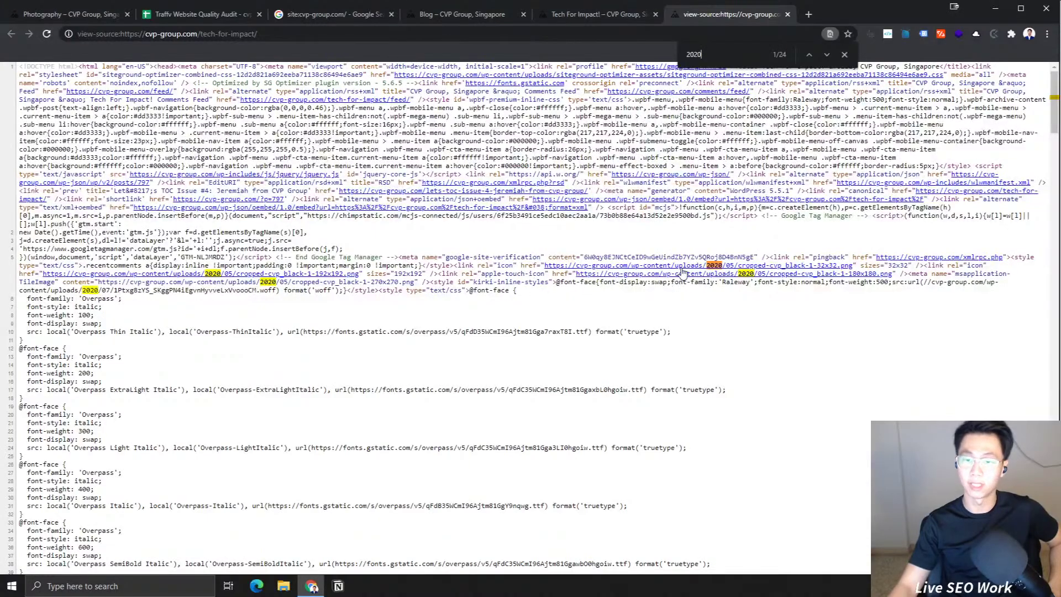
pyautogui.moveTo(449, 265); pyautogui.dragTo(467, 265)
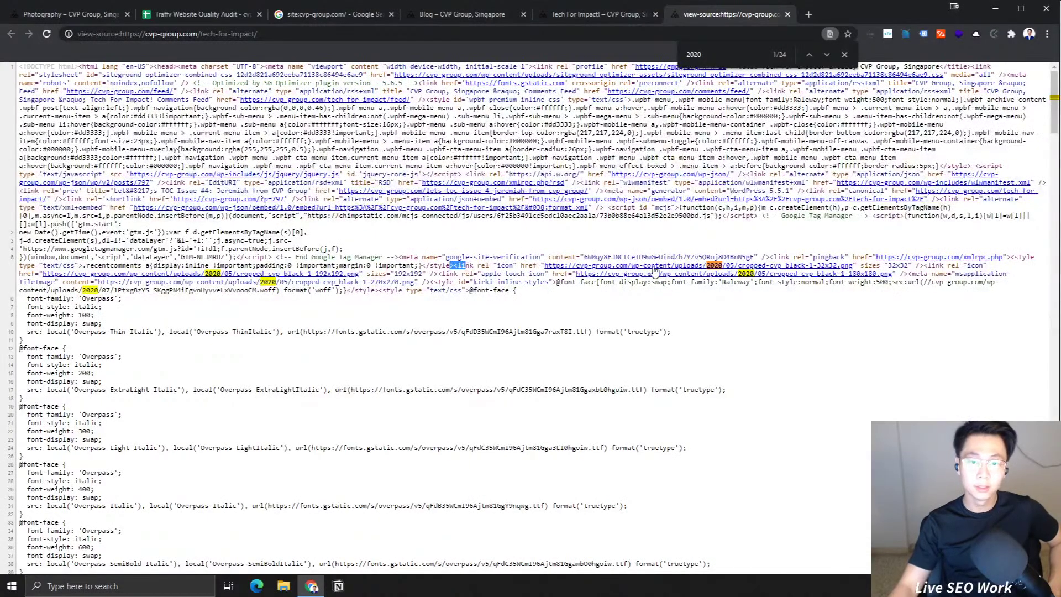
pyautogui.click(672, 266)
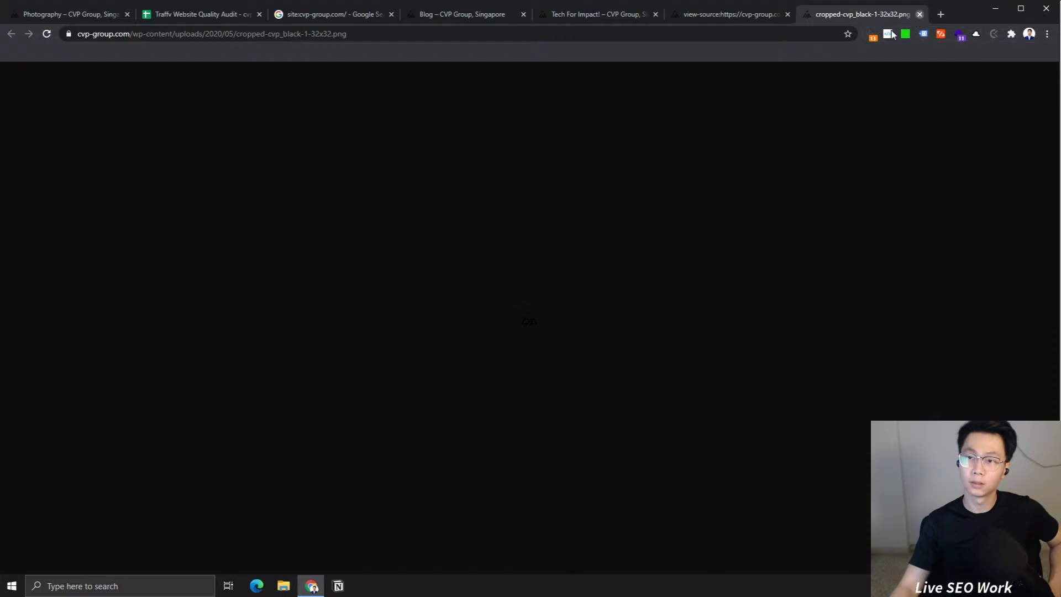
pyautogui.click(920, 14)
pyautogui.click(828, 285)
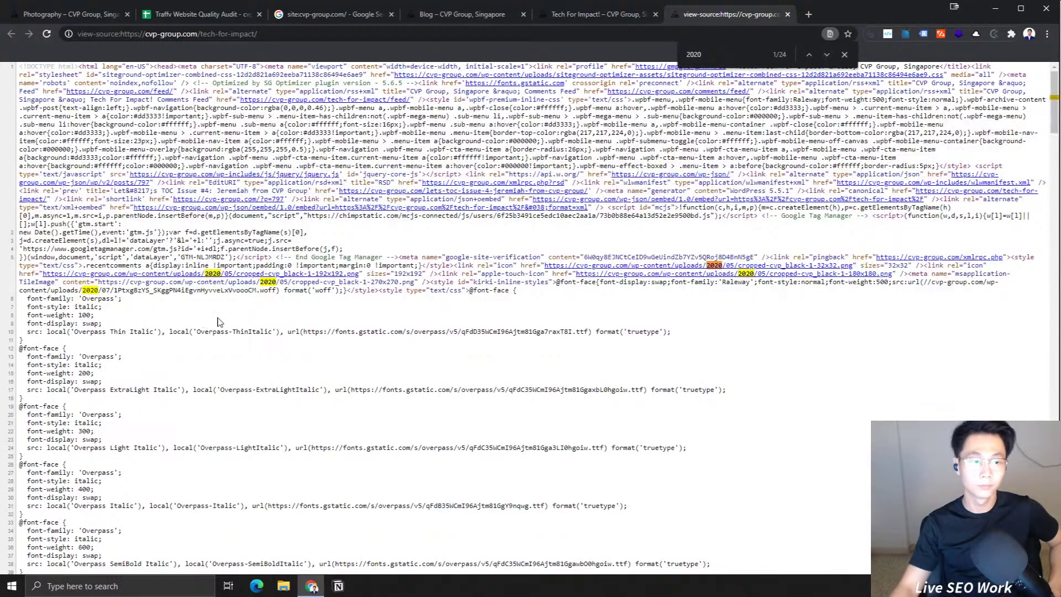
# Step: End the "2020" search, look through the rest of the "Tech For Impact!" page source, and close it
pyautogui.moveTo(170, 283); pyautogui.dragTo(557, 293)
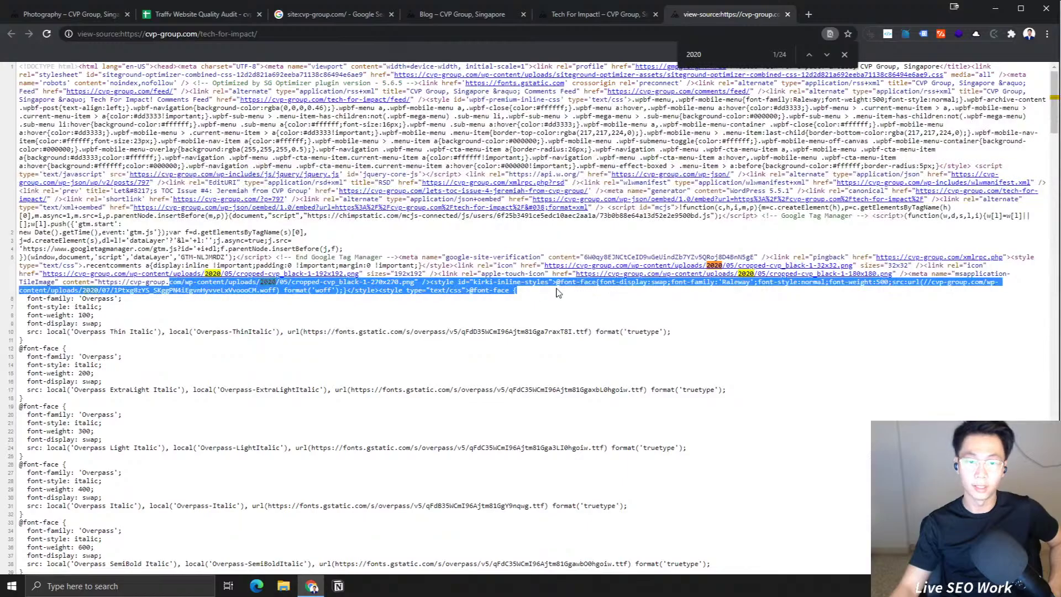
pyautogui.click(508, 284)
pyautogui.scroll(-10, 509, 282)
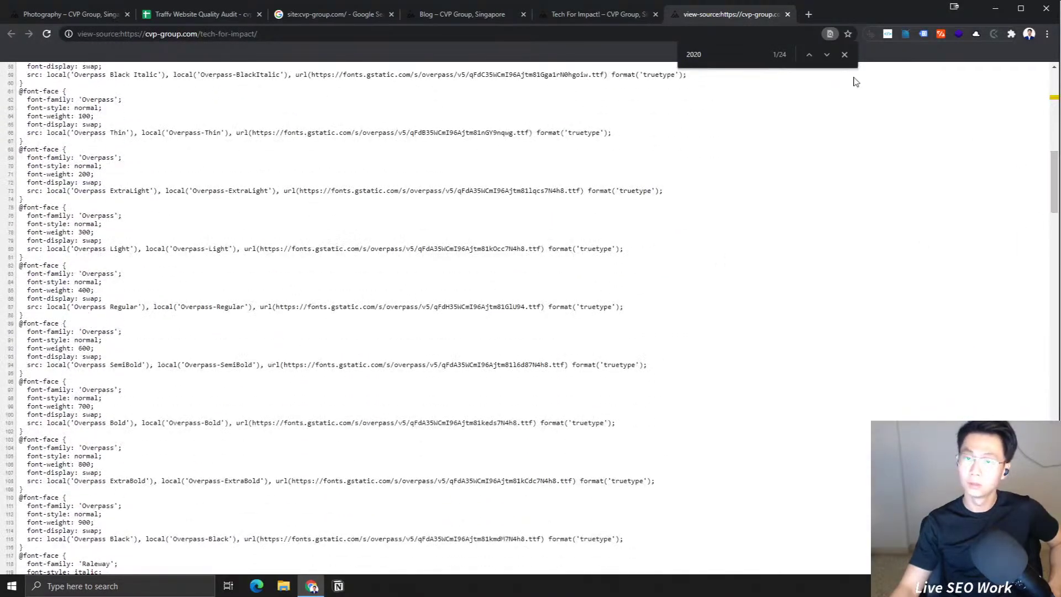
pyautogui.click(845, 56)
pyautogui.scroll(-15, 531, 376)
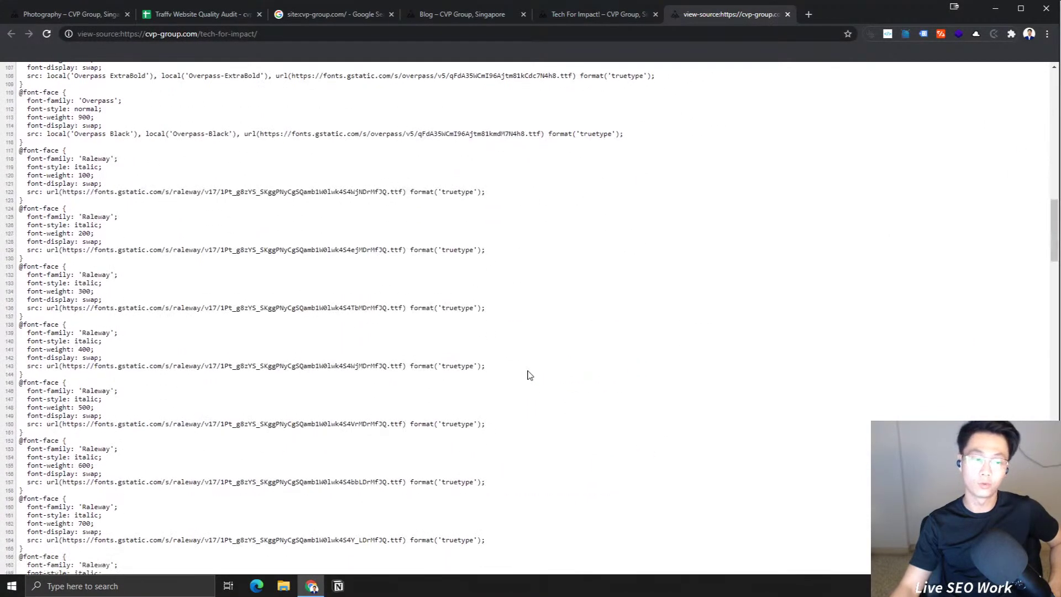
pyautogui.scroll(-20, 470, 438)
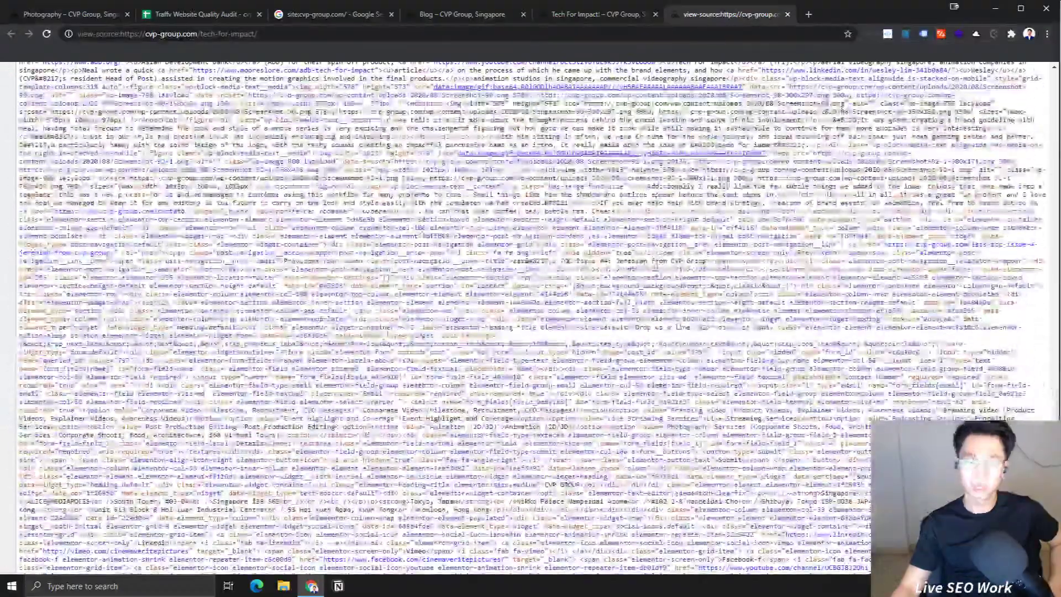
pyautogui.moveTo(100, 402); pyautogui.dragTo(308, 410)
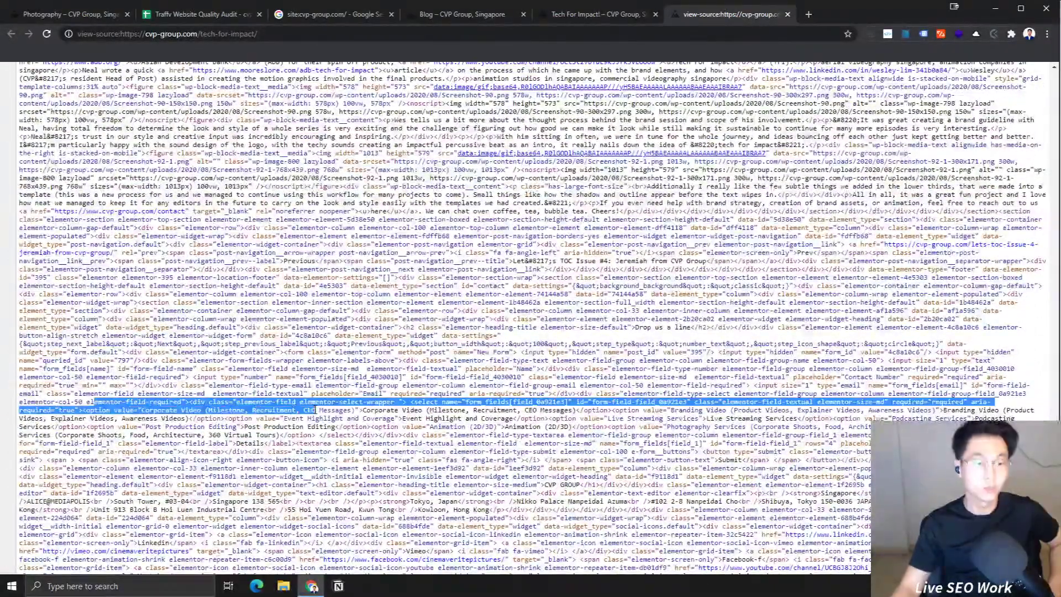
pyautogui.click(302, 389)
pyautogui.scroll(-5, 487, 395)
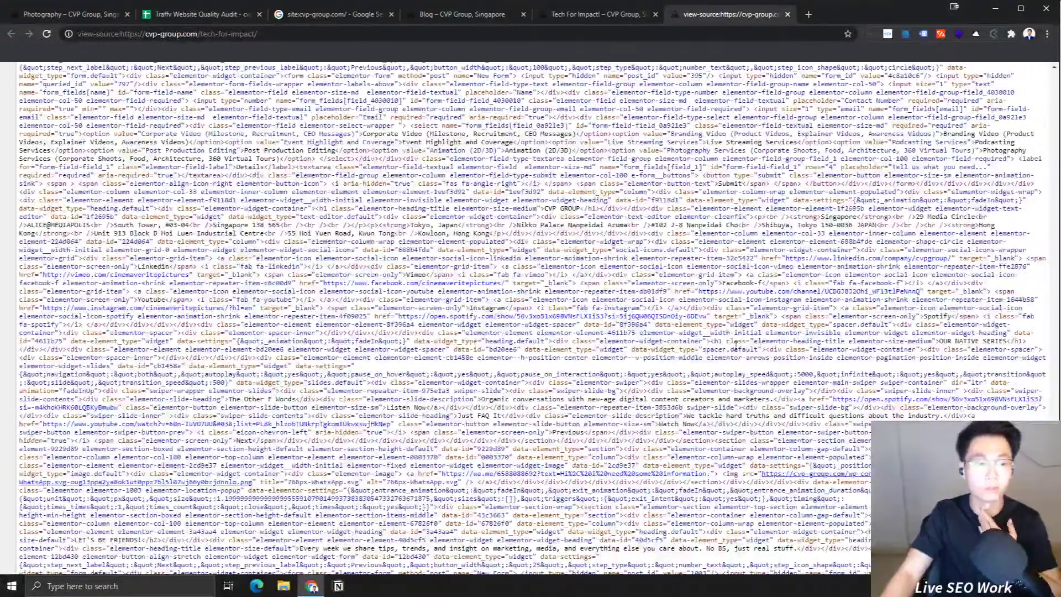
pyautogui.scroll(-3, 238, 367)
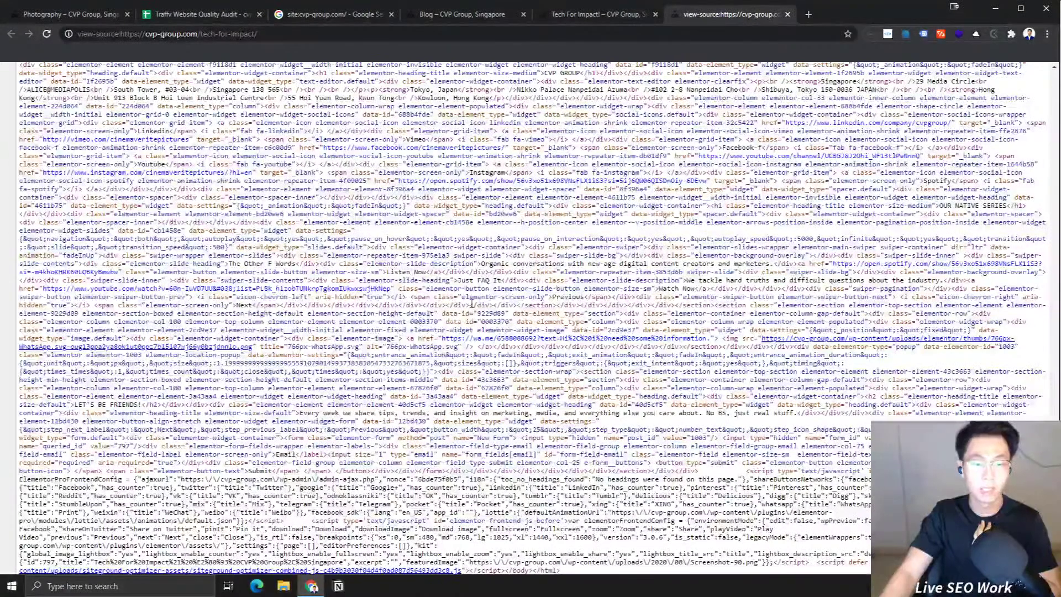
pyautogui.click(787, 14)
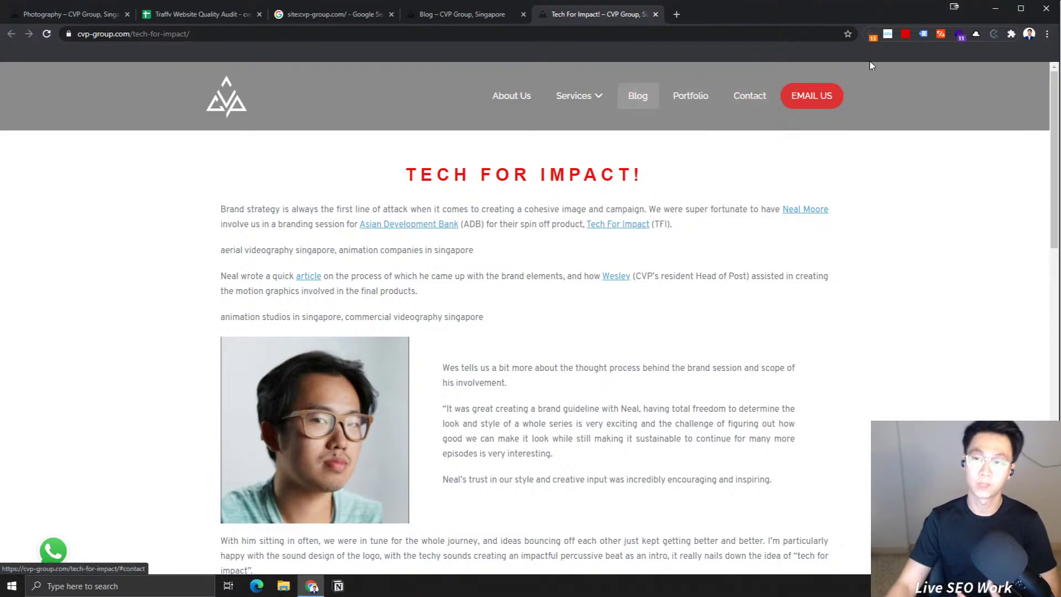
# Step: Check the "Tech For Impact!" post's robots directives with SeeRobots and look through the article down to its footer
pyautogui.click(905, 34)
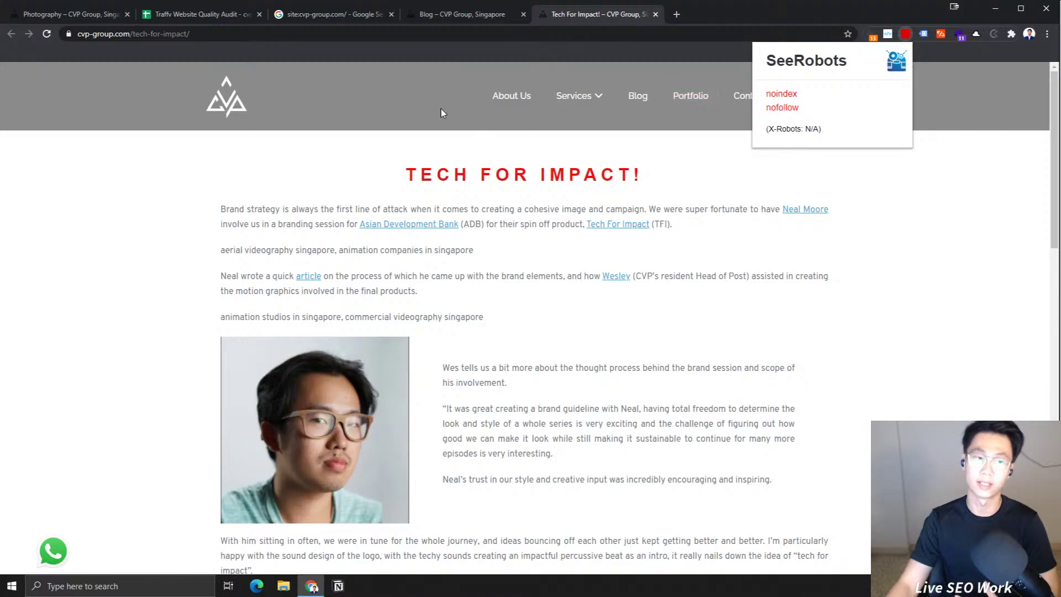
pyautogui.click(493, 203)
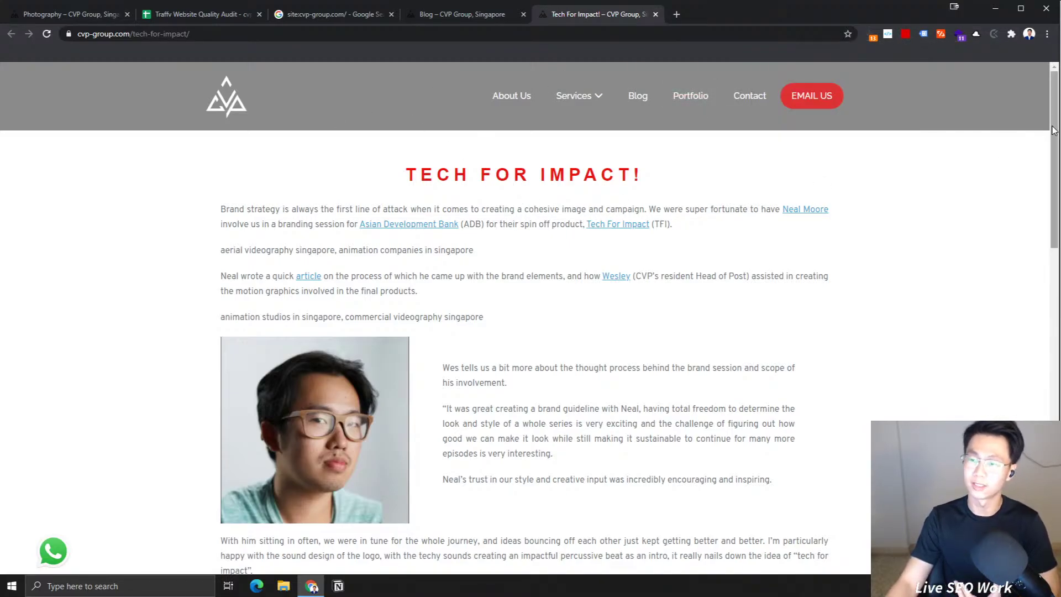
pyautogui.moveTo(1051, 140); pyautogui.dragTo(1043, 402)
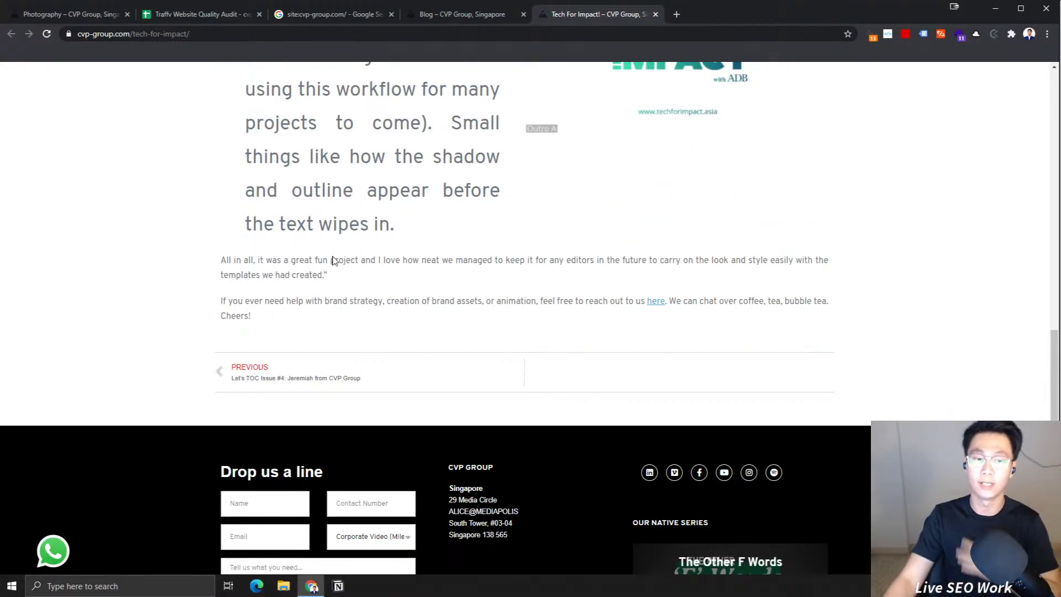
pyautogui.scroll(-1, 436, 252)
pyautogui.scroll(-3, 436, 252)
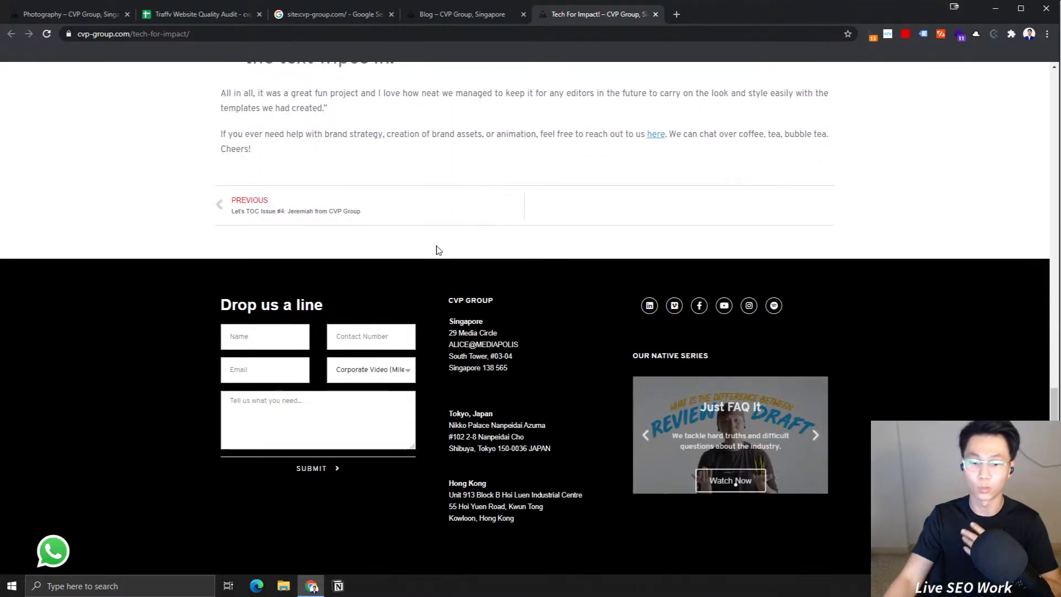
pyautogui.press('Home')
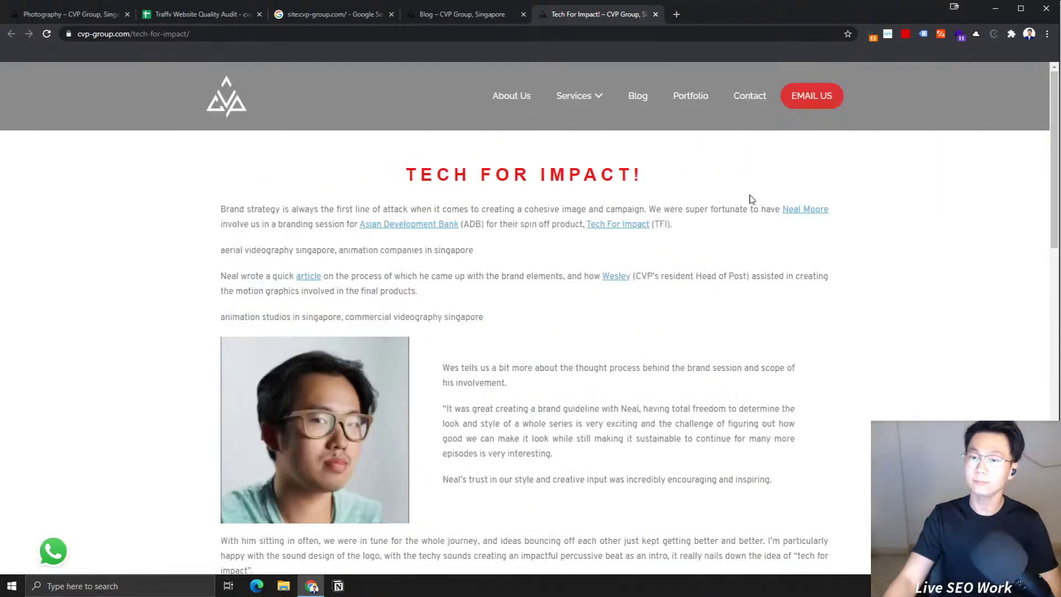
pyautogui.moveTo(569, 114)
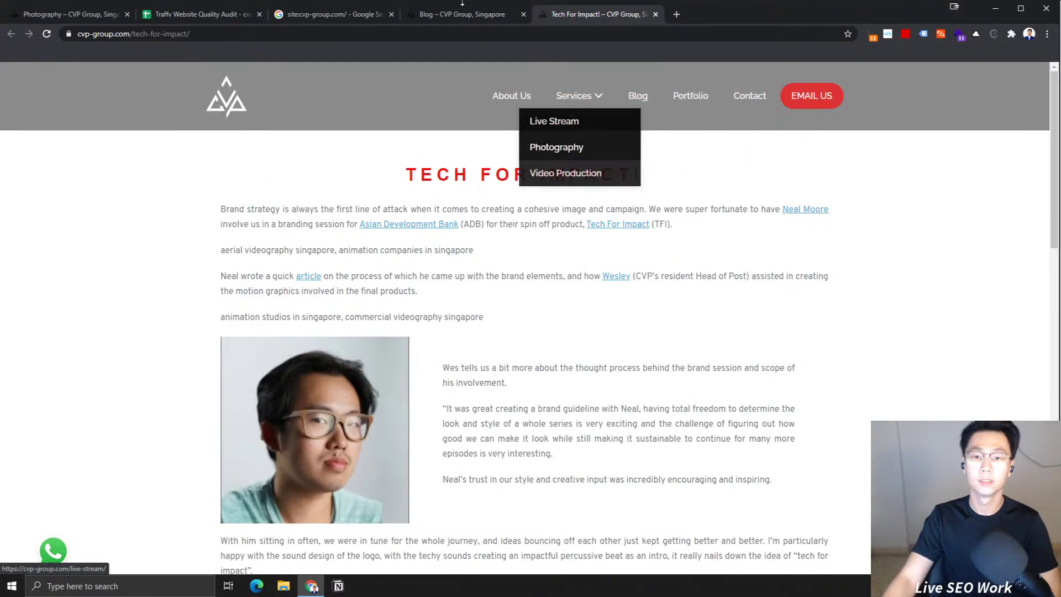
# Step: Close the "Tech For Impact!" post and review the Google results for site:cvp-group.com/
pyautogui.click(655, 15)
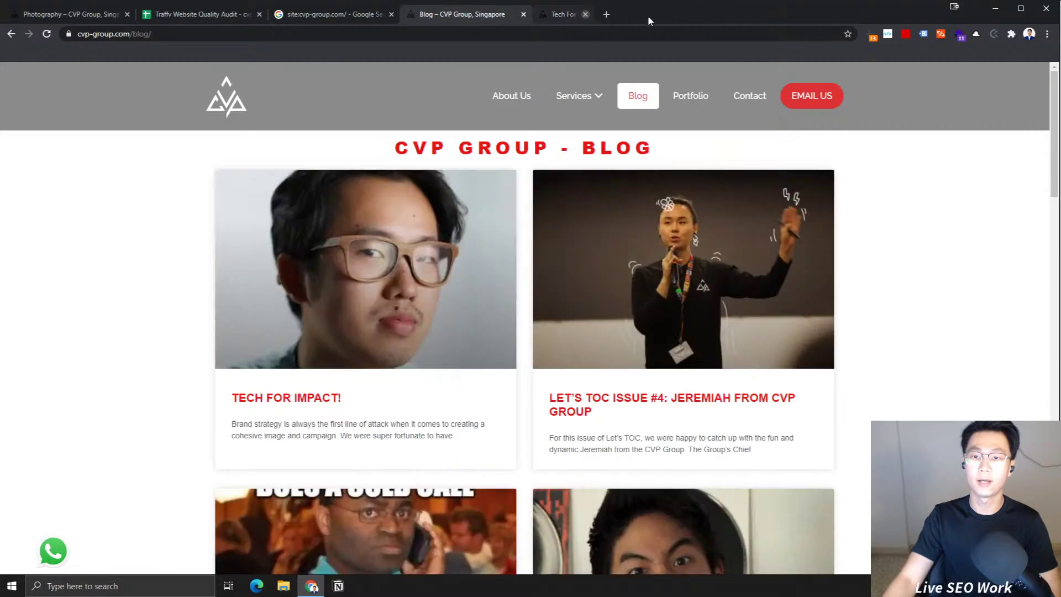
pyautogui.click(306, 16)
pyautogui.scroll(2, 471, 198)
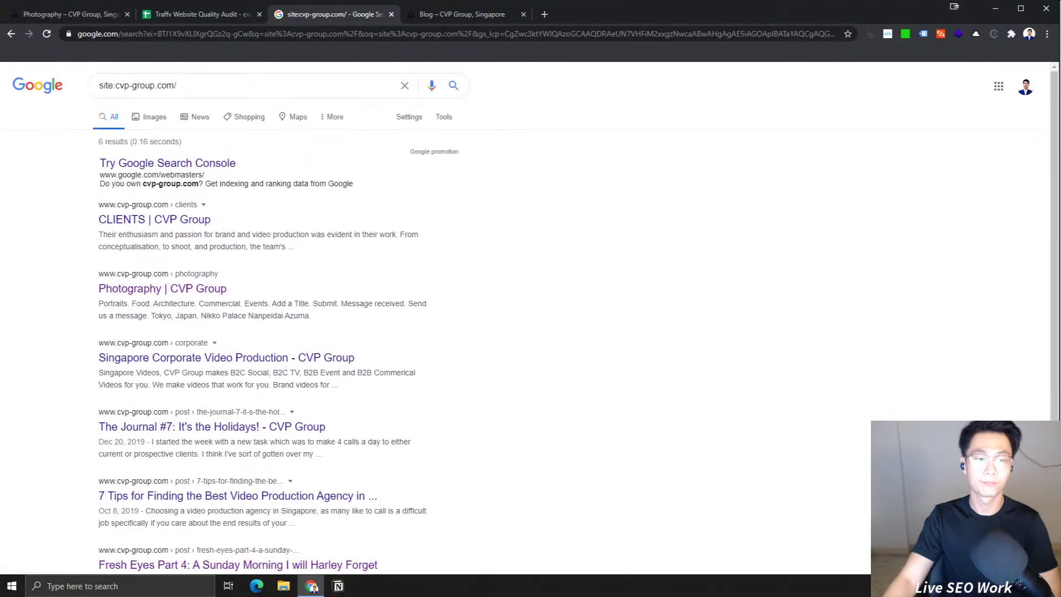
# Step: From the site's Blog page, open the "Let's TOC Issue #4" post in a separate tab and view it
pyautogui.click(468, 11)
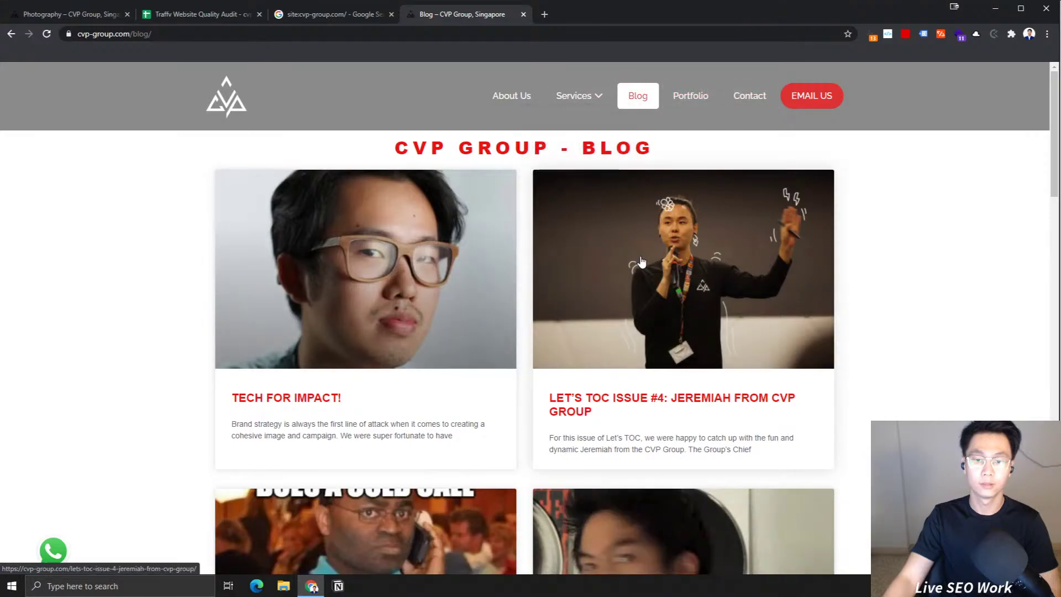
pyautogui.rightClick(587, 257)
pyautogui.click(613, 264)
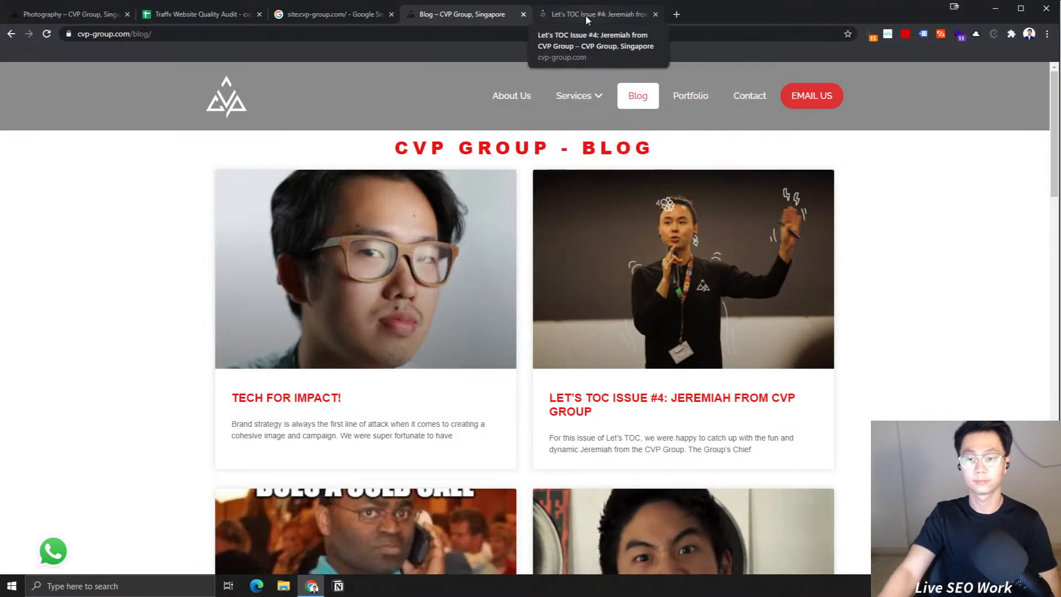
pyautogui.click(585, 15)
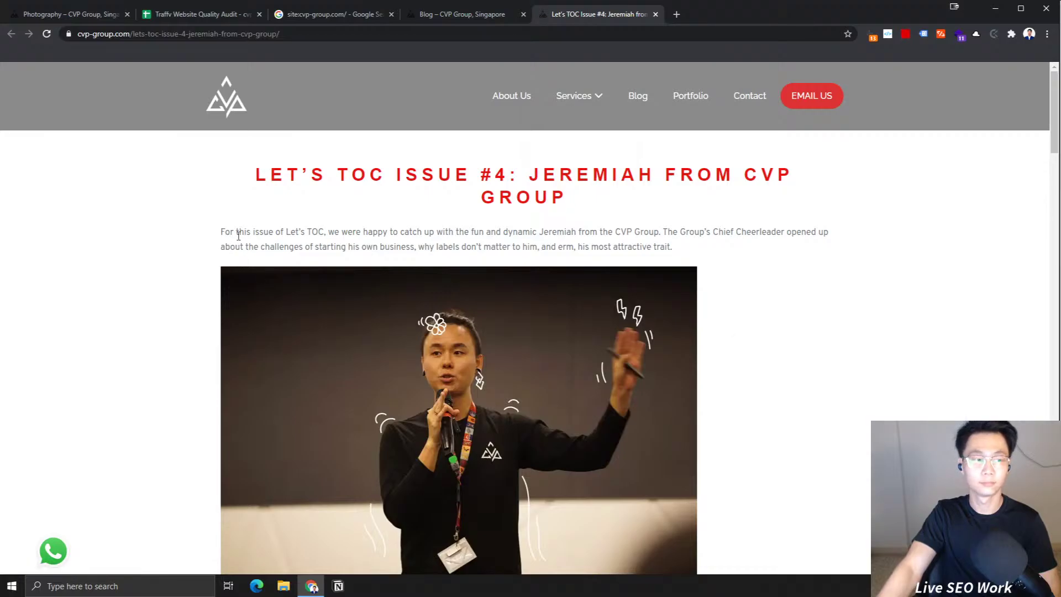
# Step: Examine the whole "Let's TOC Issue #4" article, from its introduction to the closing section and back to the title
pyautogui.moveTo(223, 232); pyautogui.dragTo(636, 233)
pyautogui.click(641, 236)
pyautogui.scroll(-8, 773, 252)
pyautogui.scroll(-4, 773, 253)
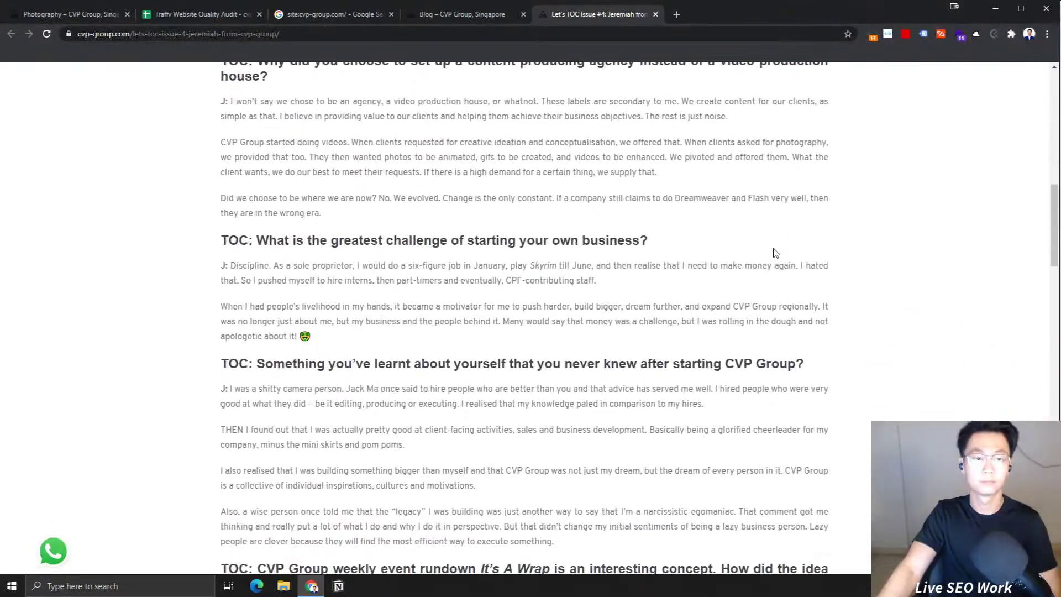
pyautogui.moveTo(1055, 210); pyautogui.dragTo(1055, 464)
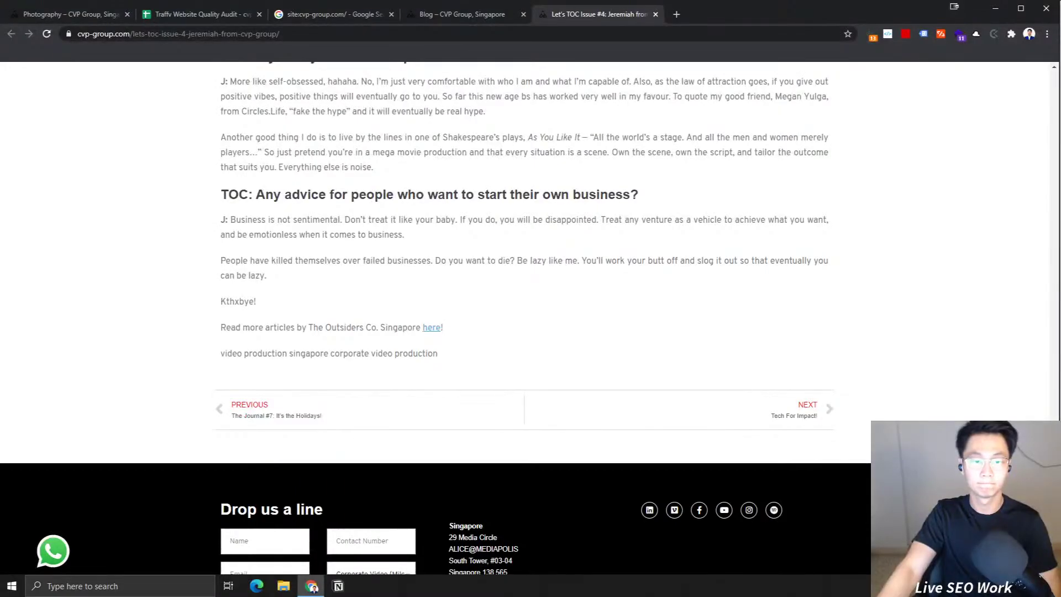
pyautogui.scroll(13, 1033, 387)
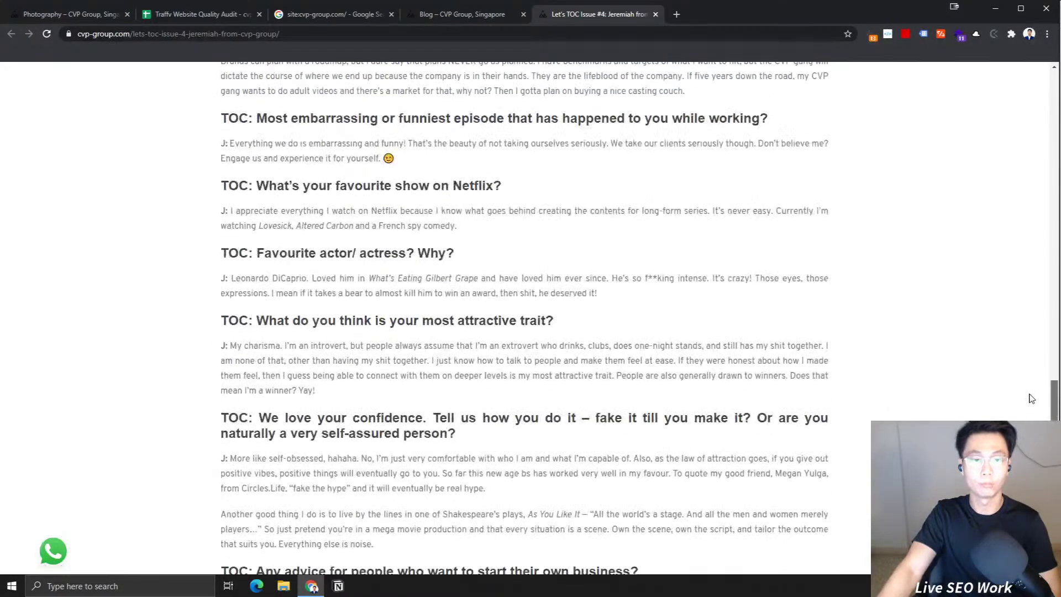
pyautogui.scroll(4, 1035, 329)
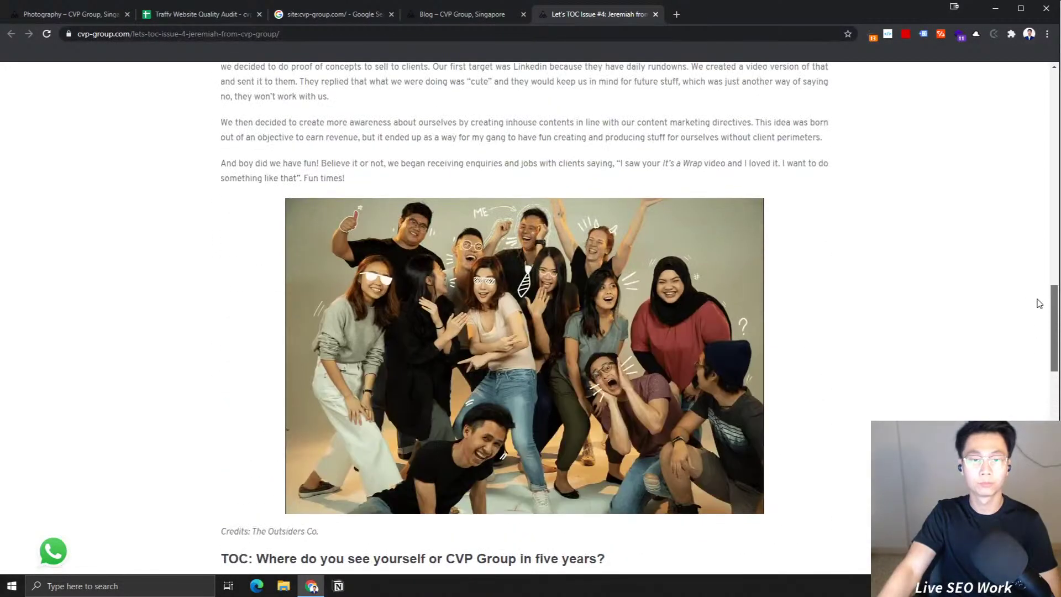
pyautogui.scroll(5, 1039, 302)
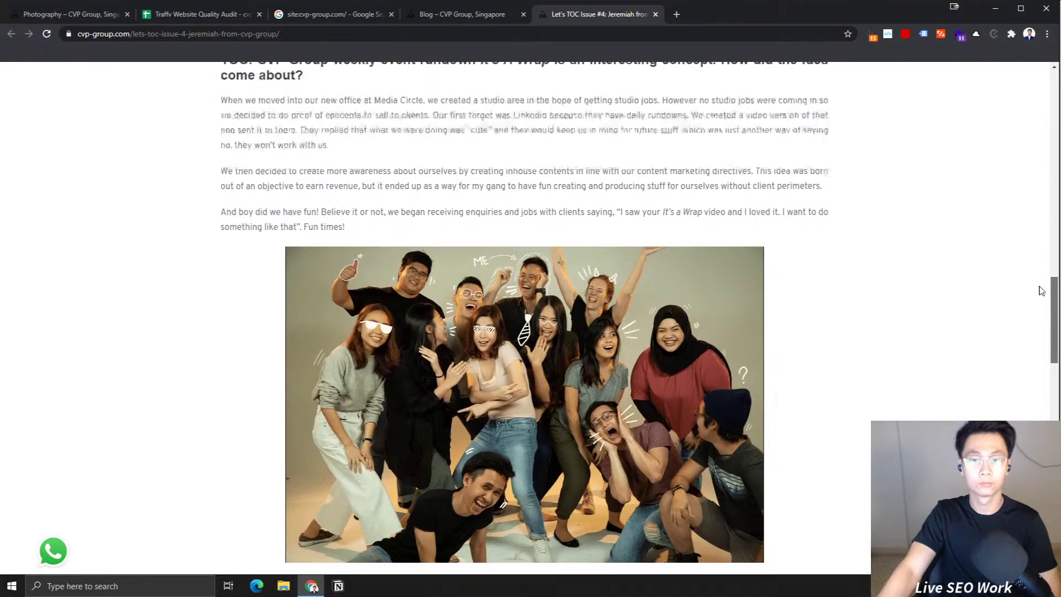
pyautogui.scroll(8, 1042, 232)
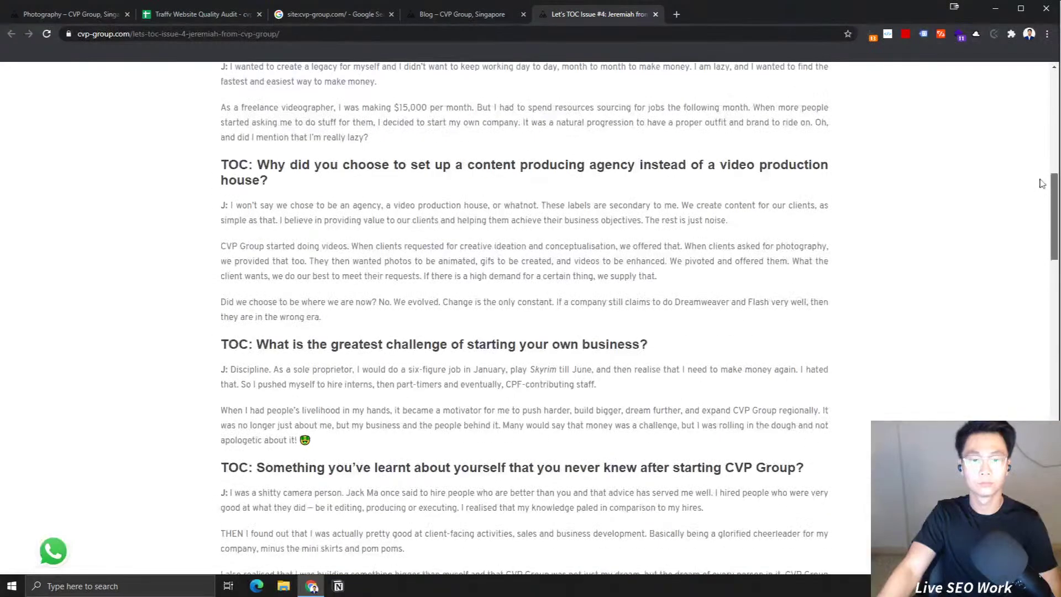
pyautogui.scroll(10, 1042, 184)
pyautogui.scroll(-7, 1031, 167)
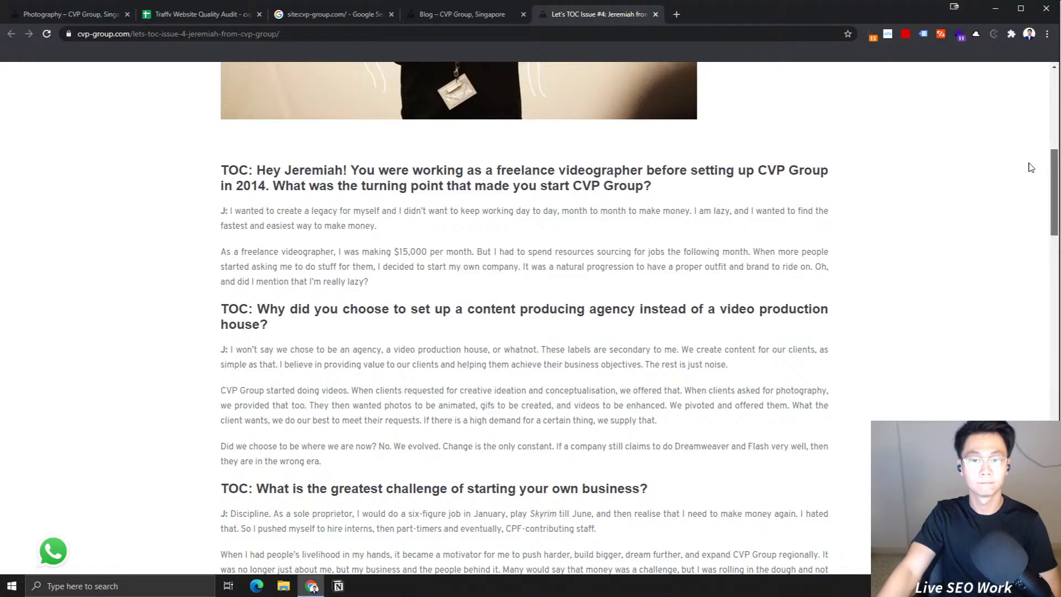
pyautogui.scroll(10, 1031, 167)
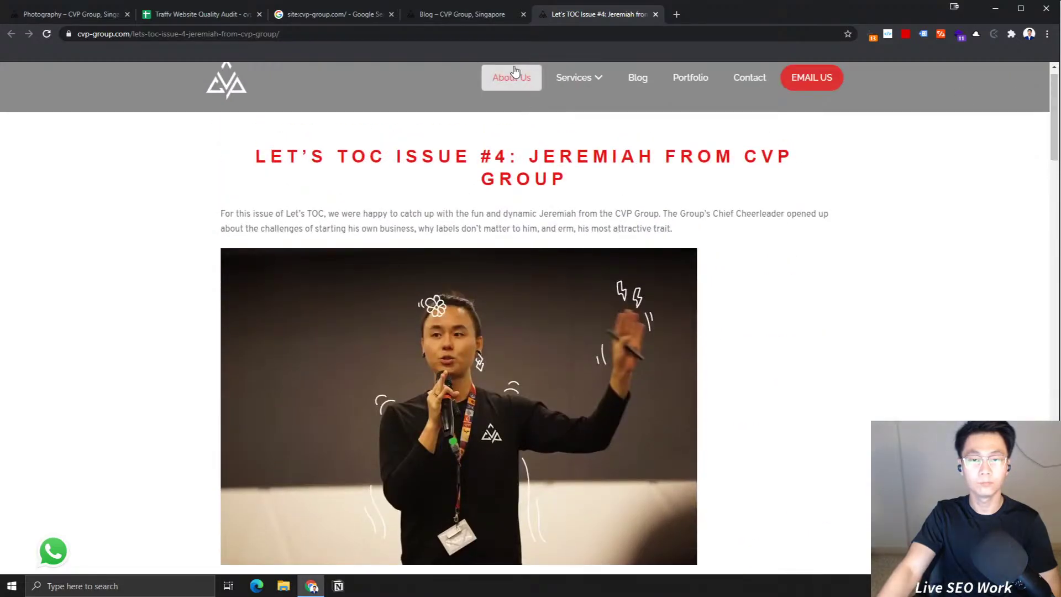
# Step: Load the cvp-group.com homepage in place of the "Let's TOC Issue #4" post and close the Photography page
pyautogui.click(217, 97)
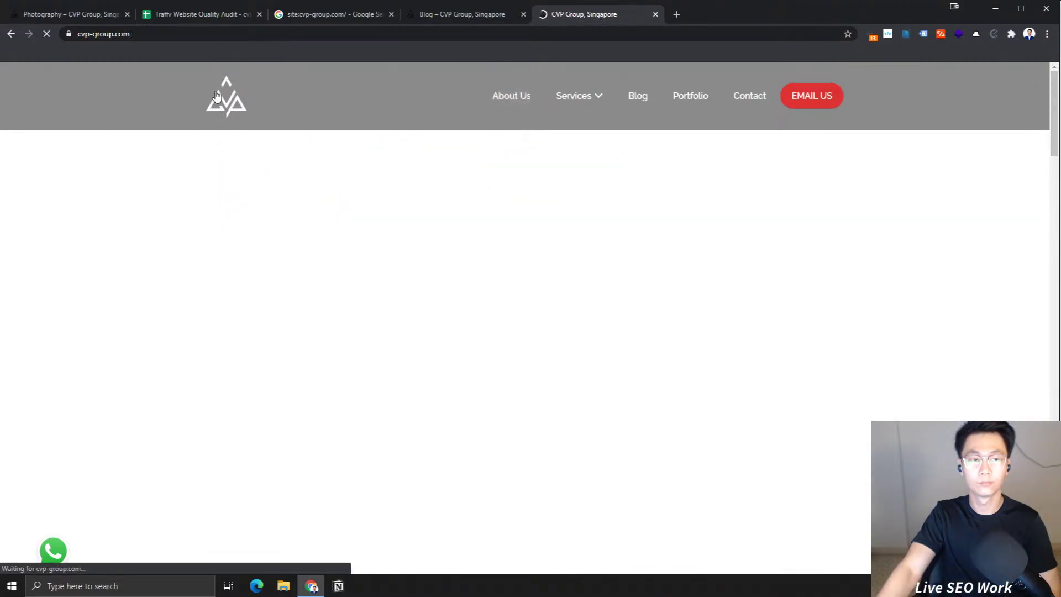
pyautogui.hotkey('ctrl', 'shift', 'Tab')
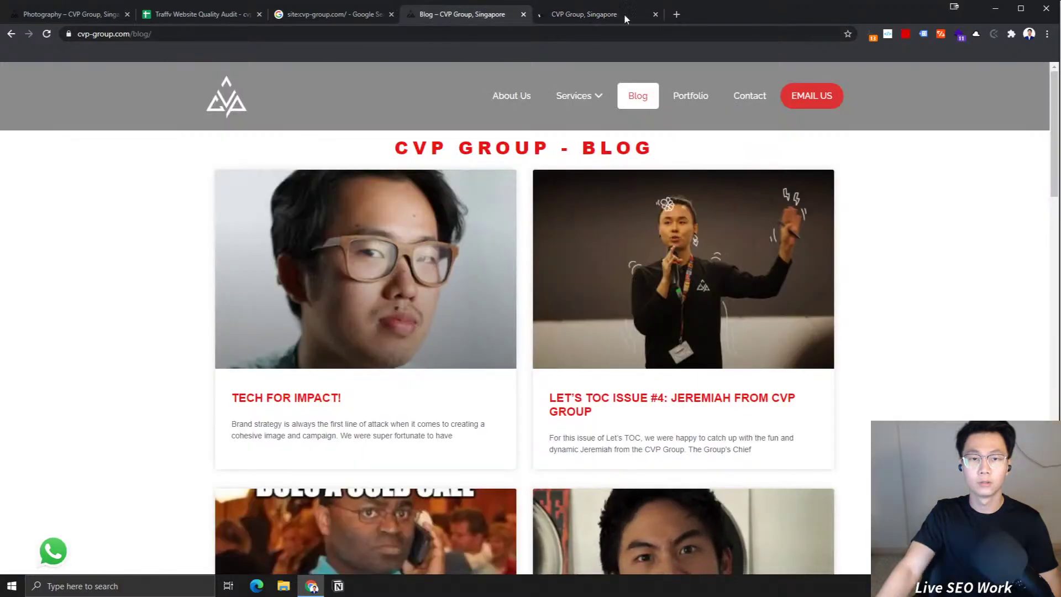
pyautogui.click(624, 19)
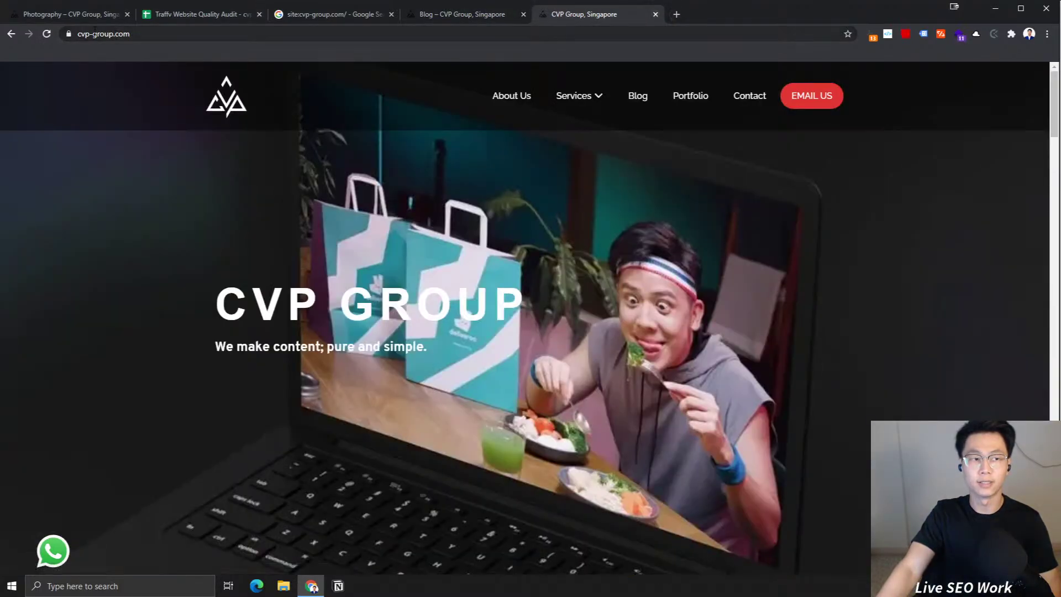
pyautogui.click(127, 16)
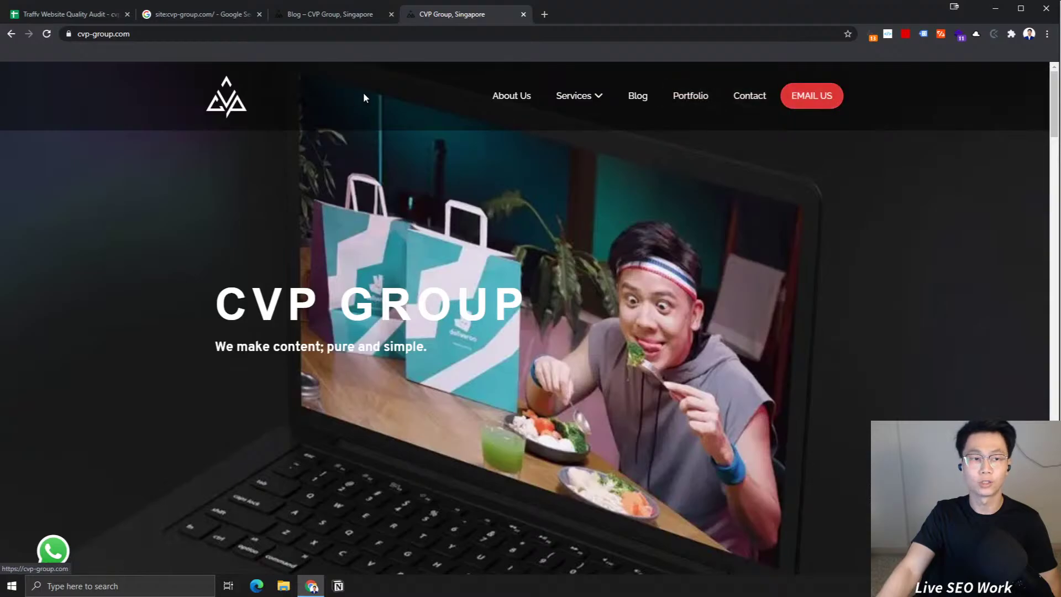
pyautogui.click(352, 13)
pyautogui.click(442, 17)
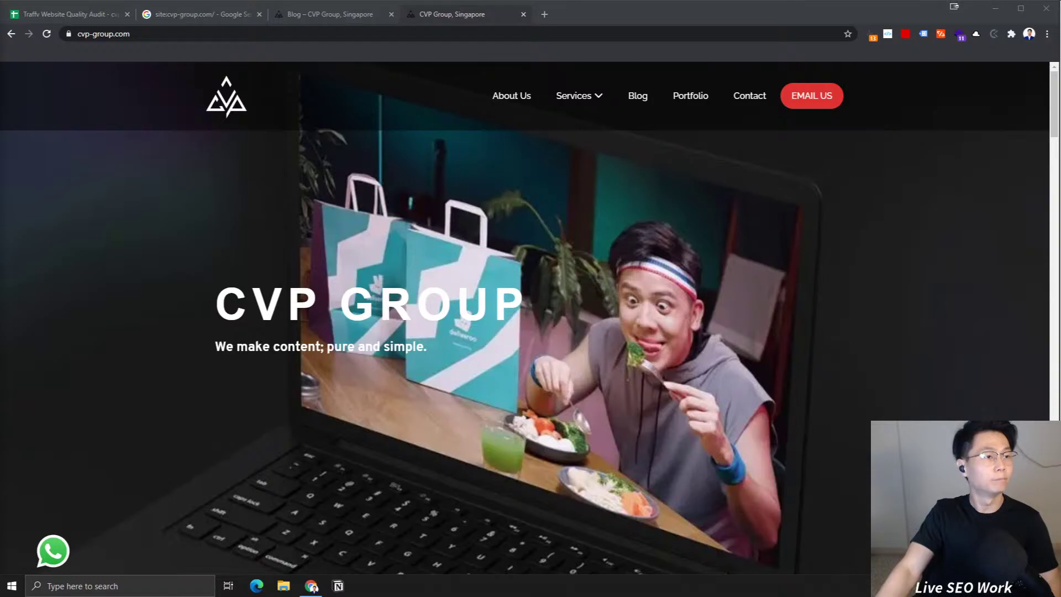
# Step: Switch to the separate browser window with the Ahrefs Site Explorer overview of cvp-group.com
pyautogui.moveTo(222, 38); pyautogui.dragTo(534, 36)
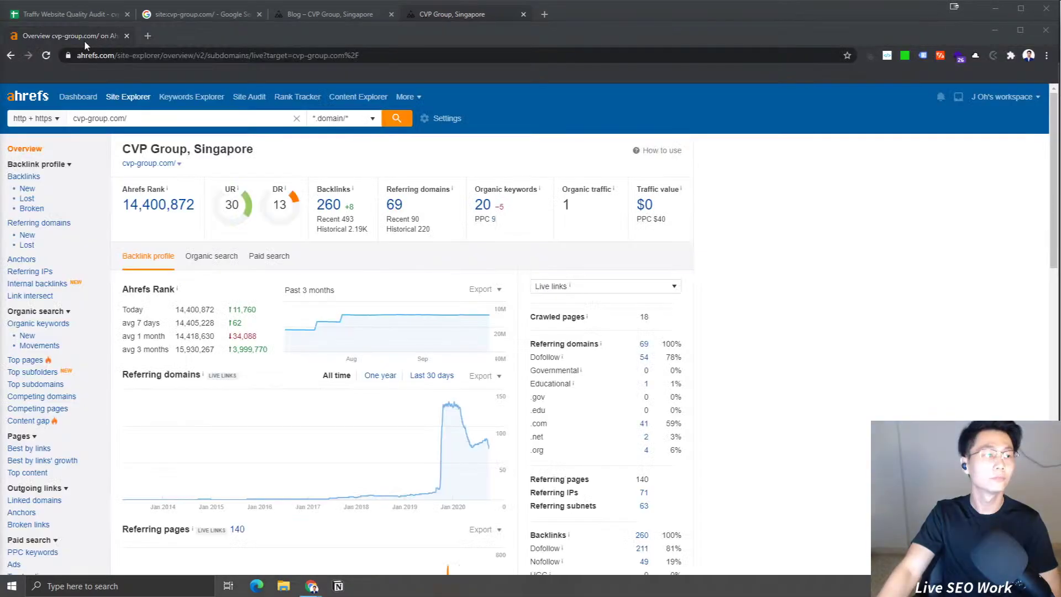
pyautogui.click(86, 42)
pyautogui.click(861, 12)
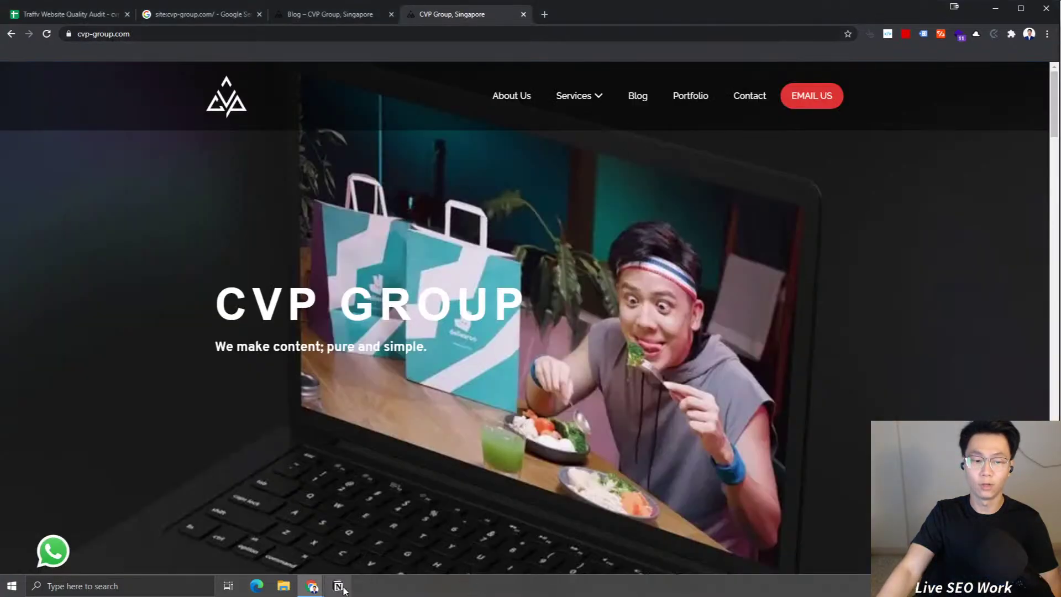
pyautogui.moveTo(312, 586)
pyautogui.click(350, 555)
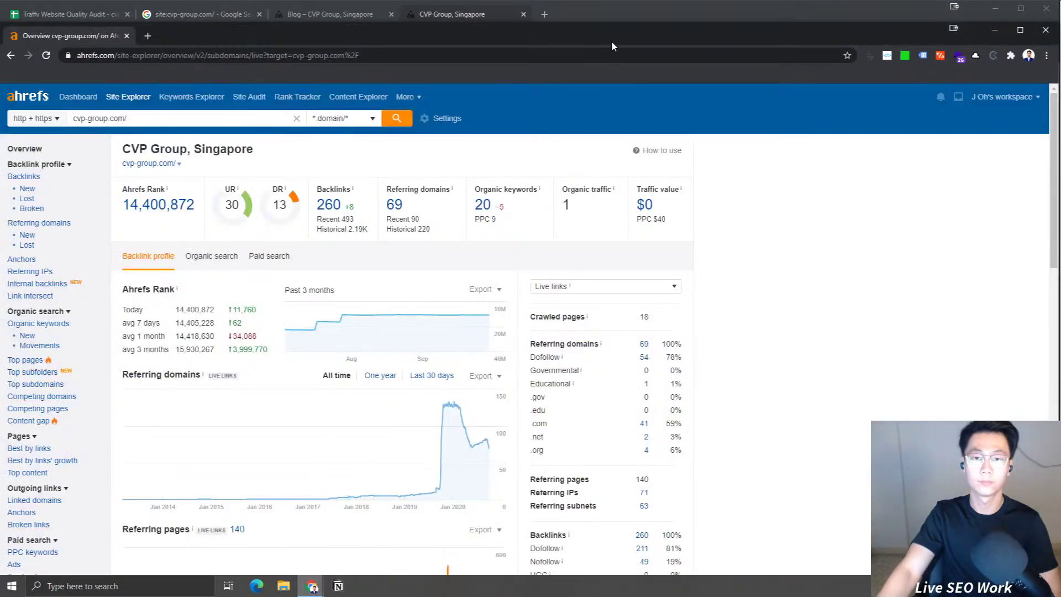
# Step: Move the Ahrefs overview into the browser window with the audit pages and display its organic search data
pyautogui.moveTo(612, 41); pyautogui.dragTo(538, 26)
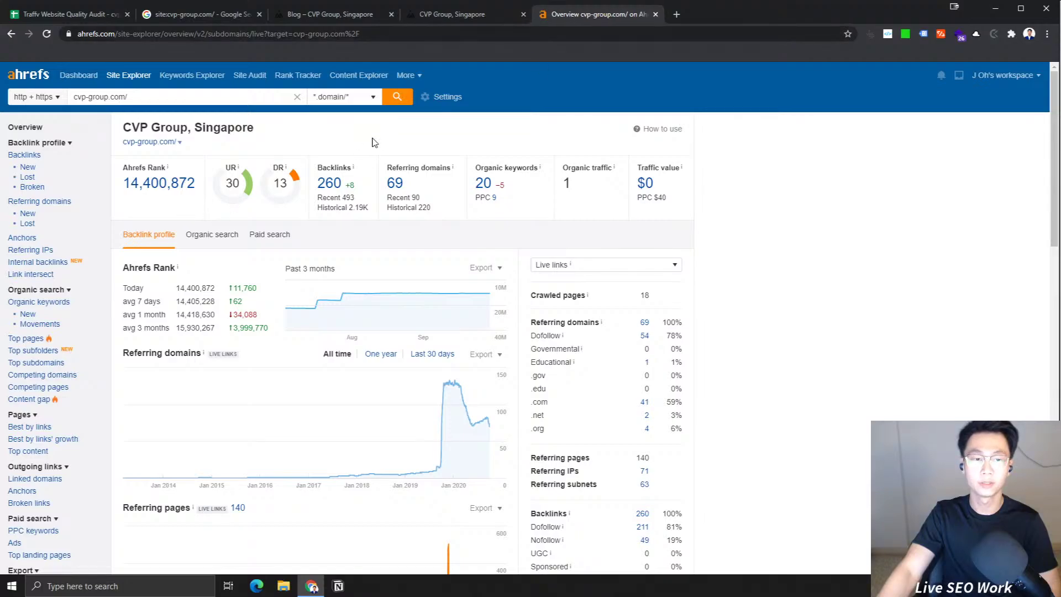
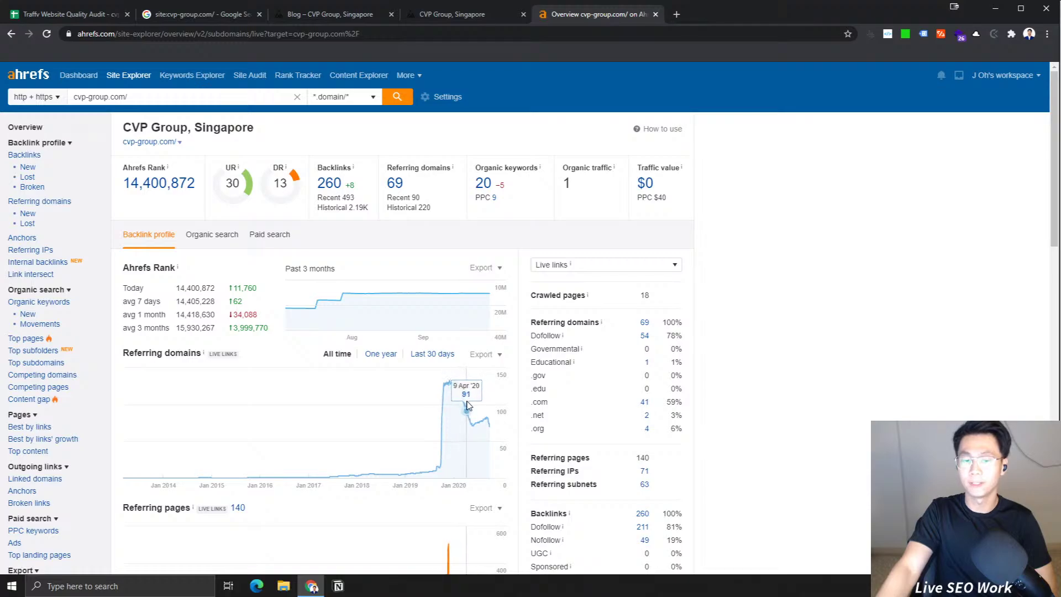
pyautogui.click(209, 236)
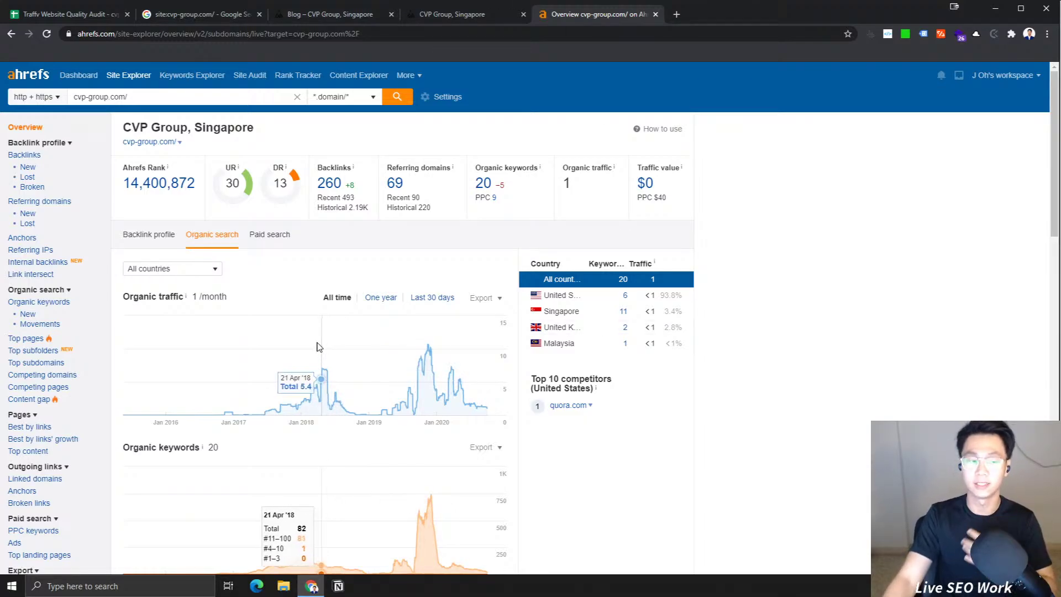
# Step: Look over the CVP Group Blog page and homepage alongside the Ahrefs overview of the domain
pyautogui.click(343, 15)
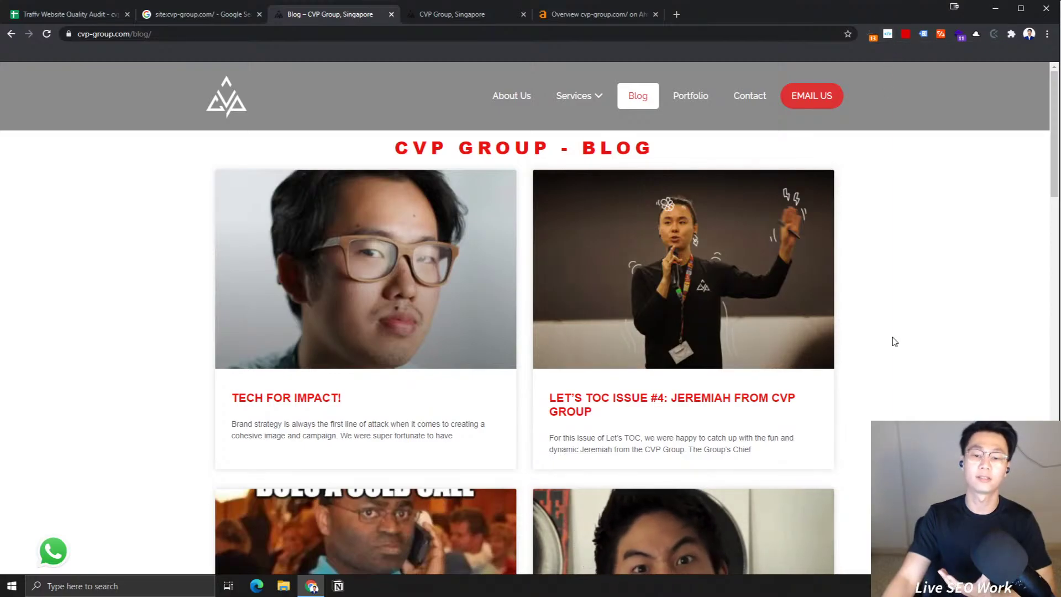
pyautogui.click(587, 16)
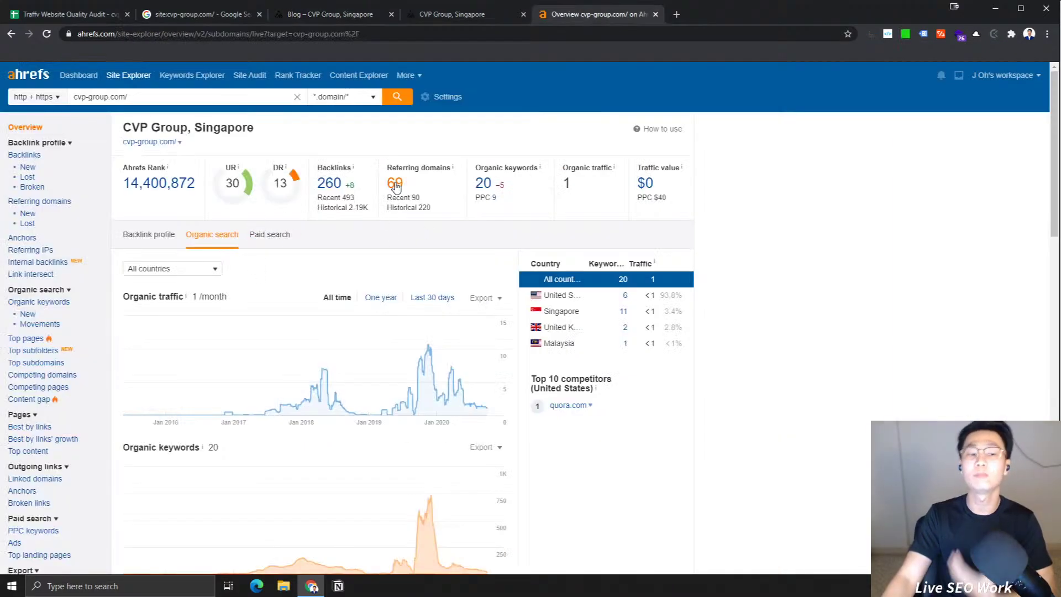
pyautogui.click(339, 32)
pyautogui.click(338, 13)
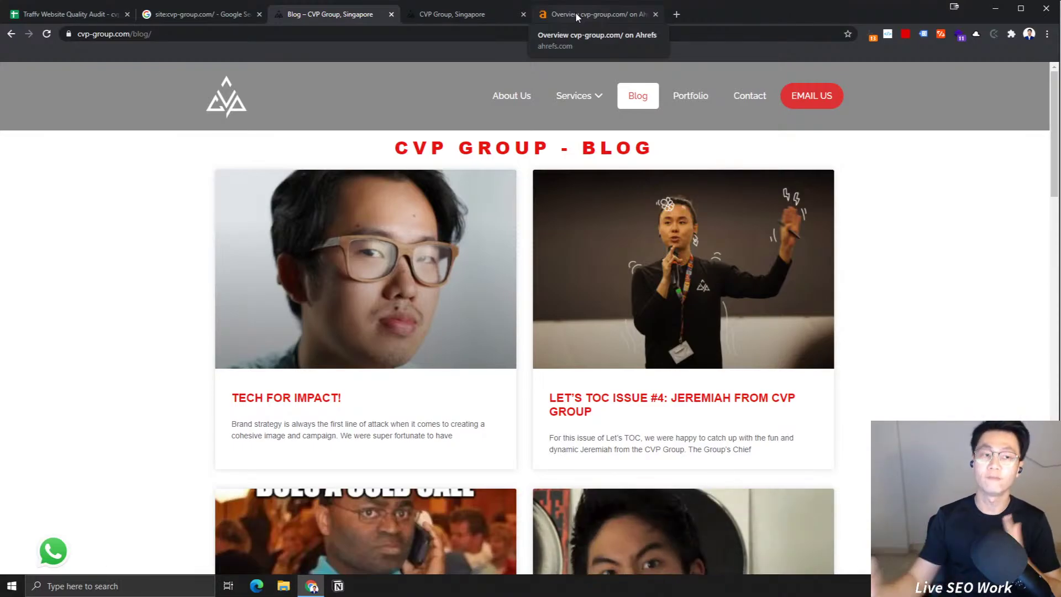
pyautogui.click(483, 13)
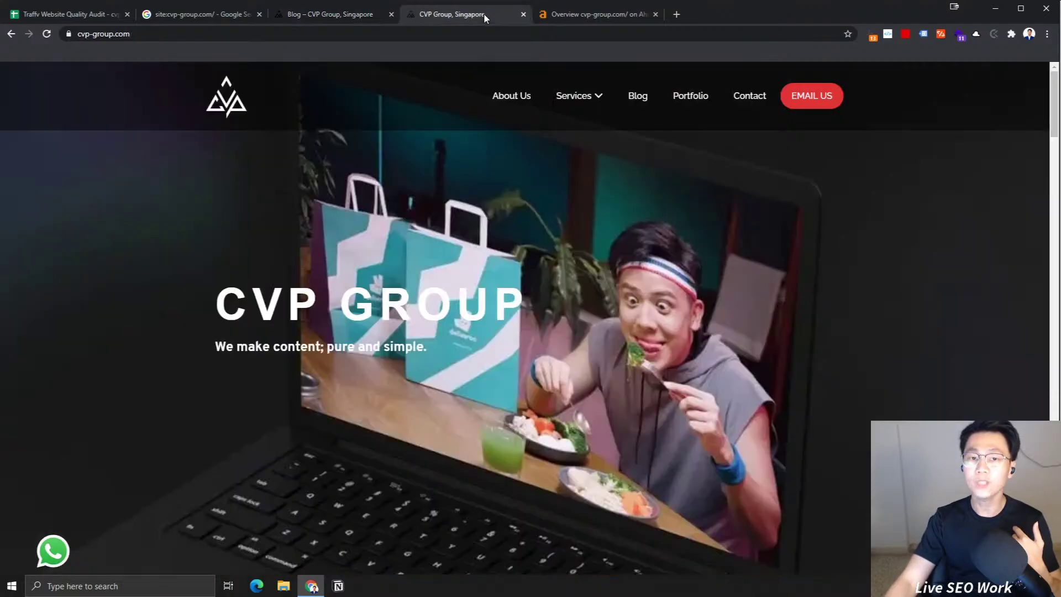
# Step: Return to the Ahrefs overview and compare its backlink profile charts with its organic search charts
pyautogui.click(579, 16)
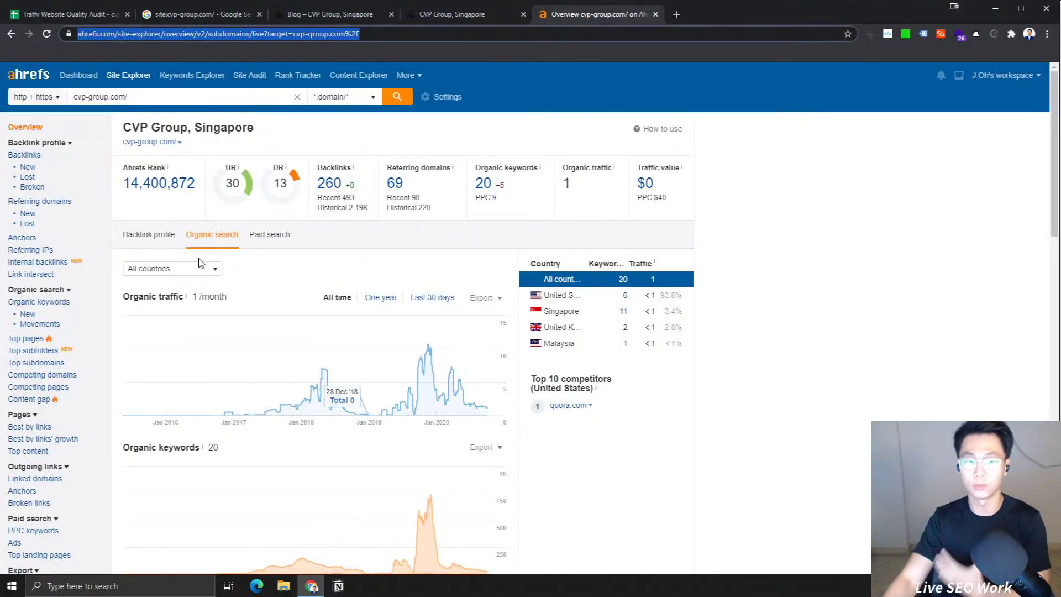
pyautogui.click(148, 234)
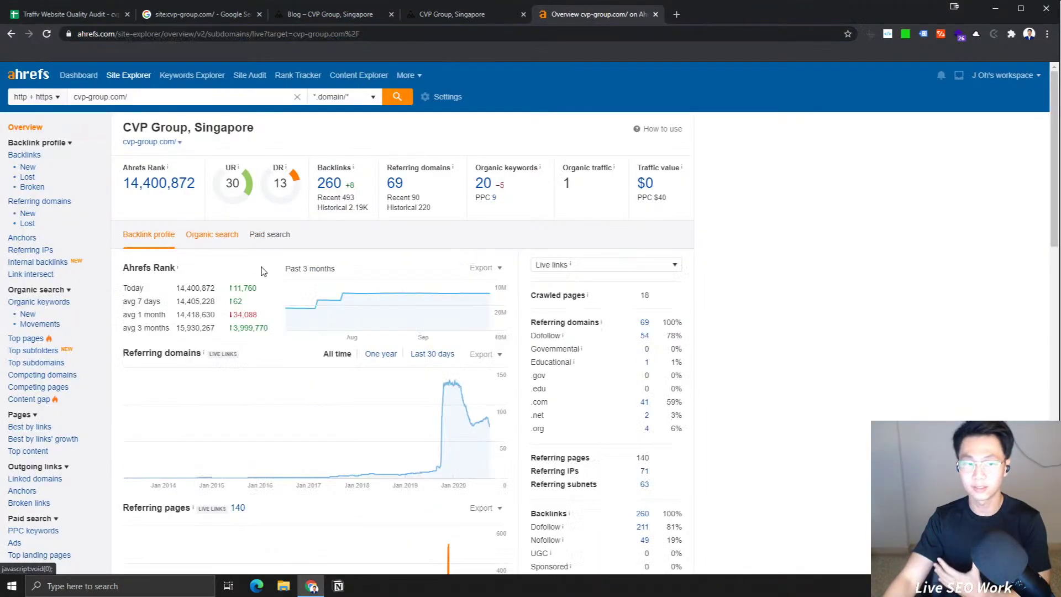
pyautogui.click(210, 234)
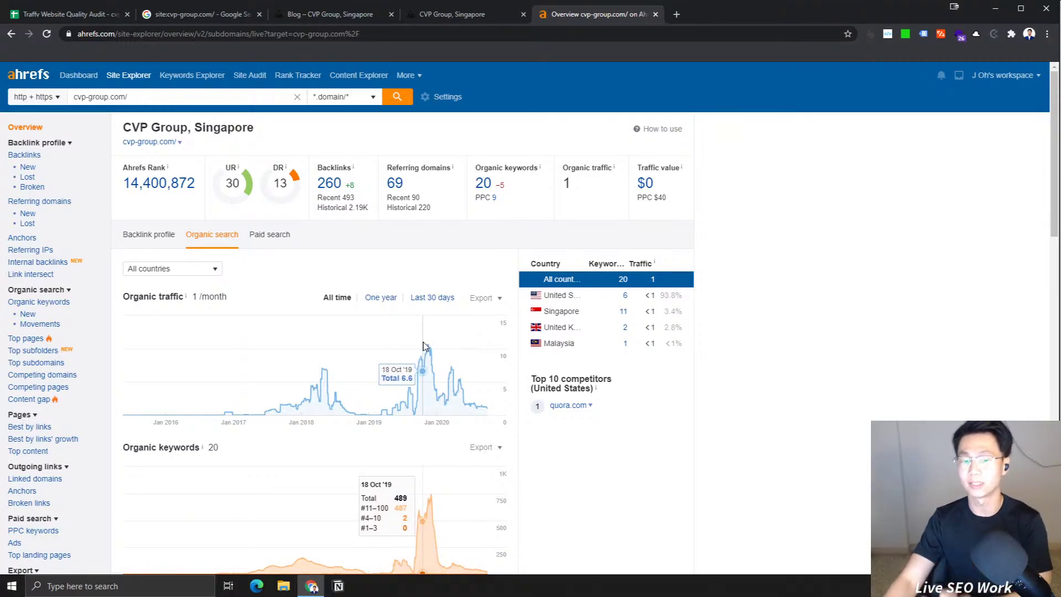
# Step: Go to the audit spreadsheet and select cell A6 below the last finding on the Audit Overview sheet, checking Ahrefs in between
pyautogui.click(66, 14)
pyautogui.click(75, 229)
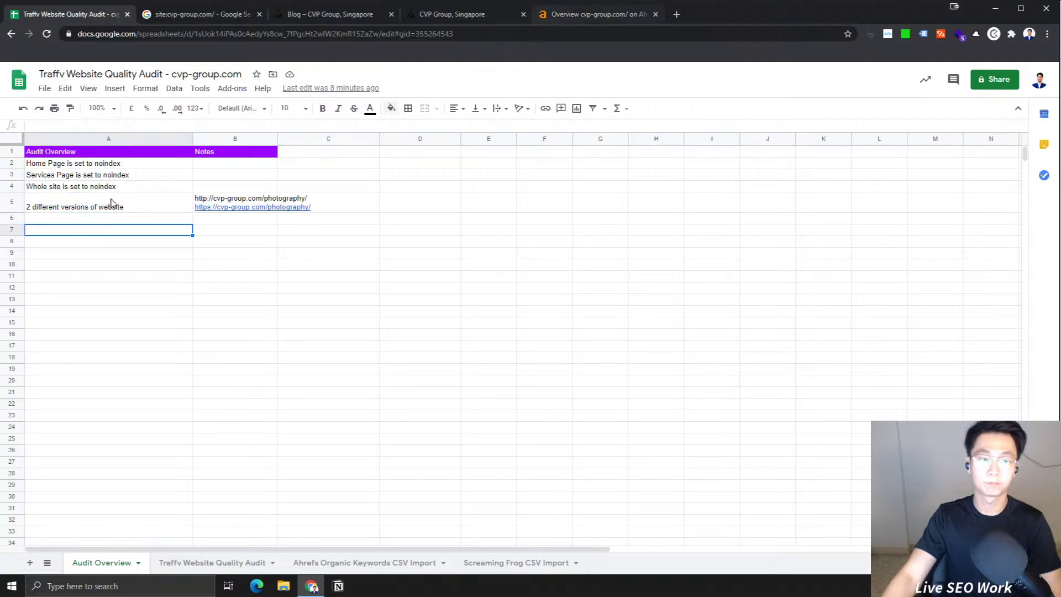
pyautogui.click(72, 218)
pyautogui.click(591, 14)
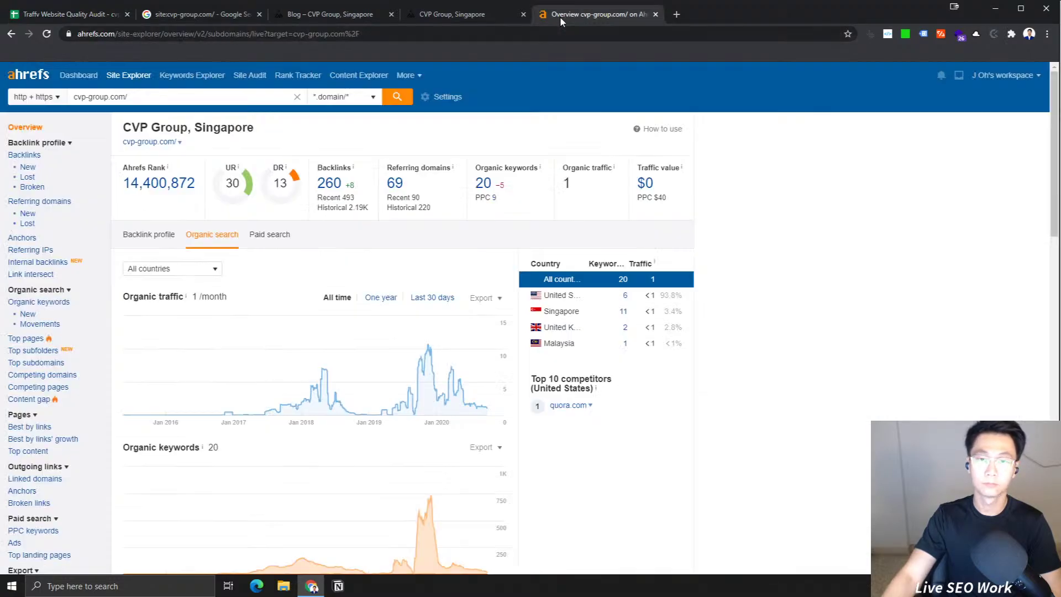
pyautogui.click(106, 17)
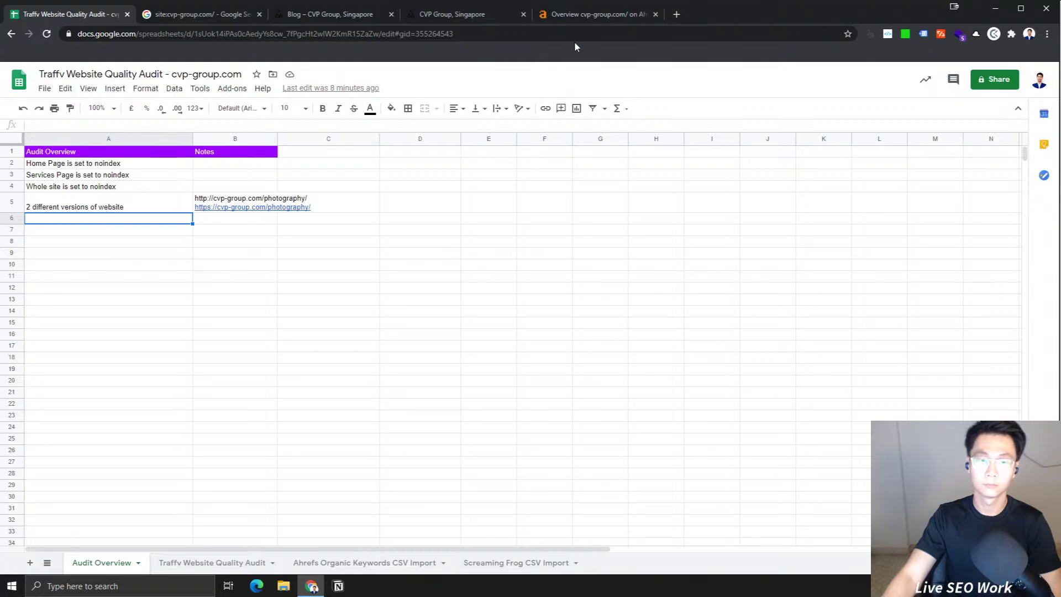
# Step: Bring up the backlink profile on the Ahrefs overview and check it alongside the CVP Group homepage
pyautogui.click(577, 16)
pyautogui.click(160, 235)
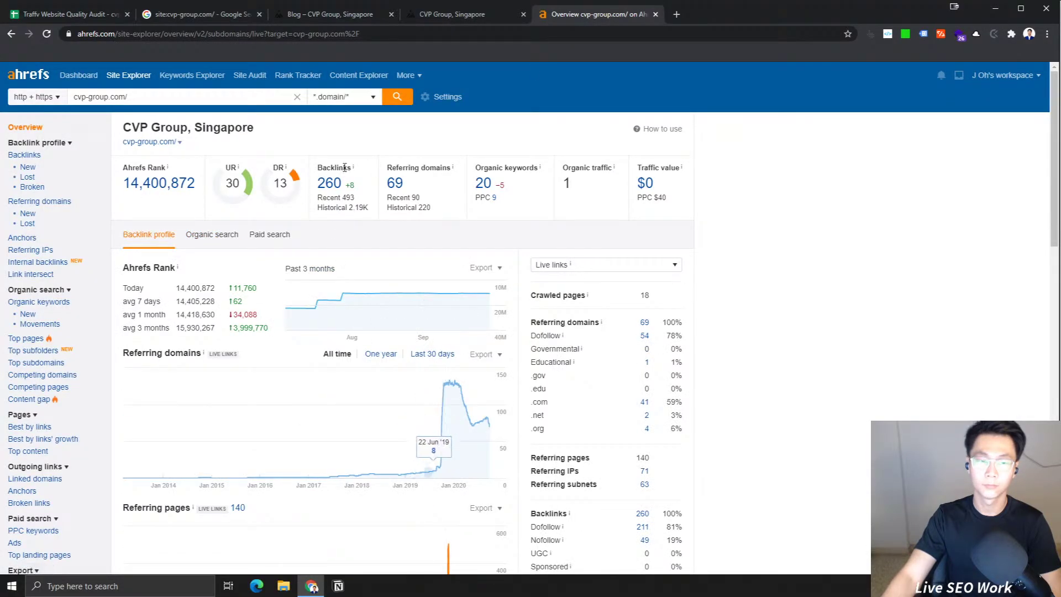
pyautogui.click(480, 16)
pyautogui.click(607, 16)
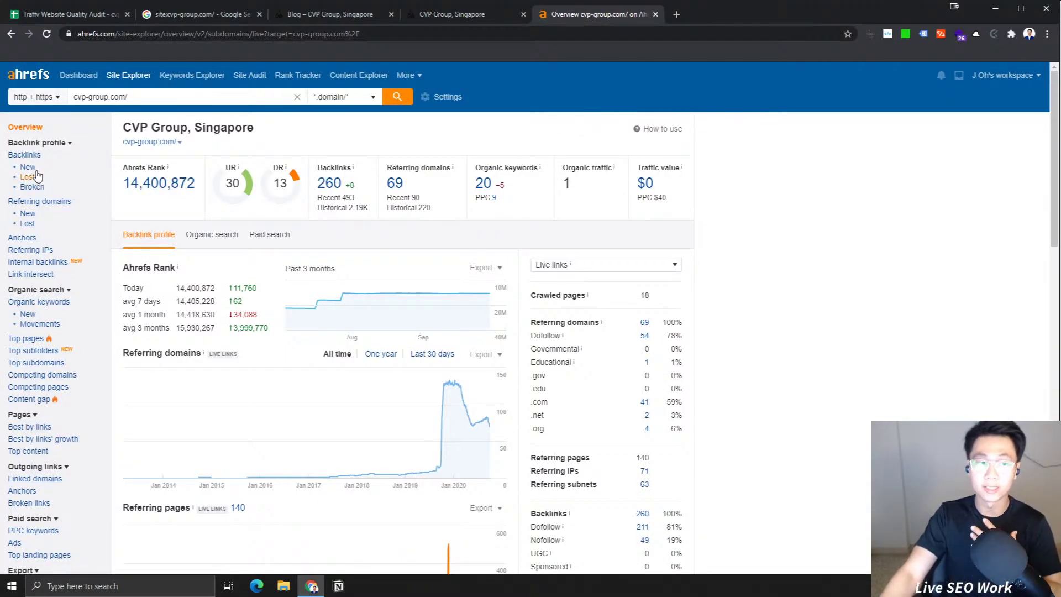
# Step: Open the Ahrefs Backlinks report for cvp-group.com and examine the referring pages, their ratings and their anchor texts
pyautogui.click(22, 158)
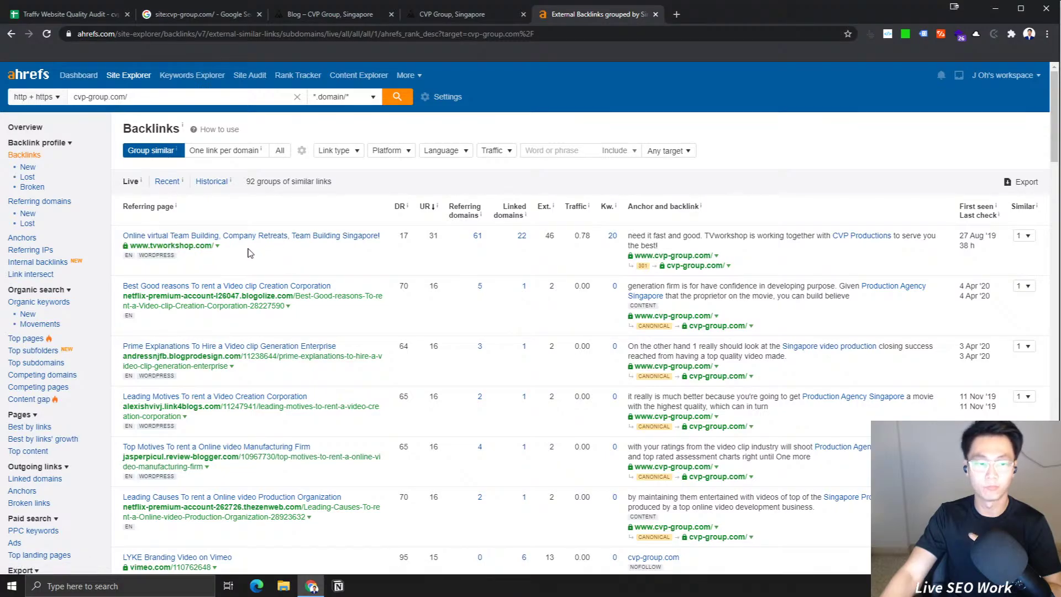
pyautogui.scroll(-2, 249, 252)
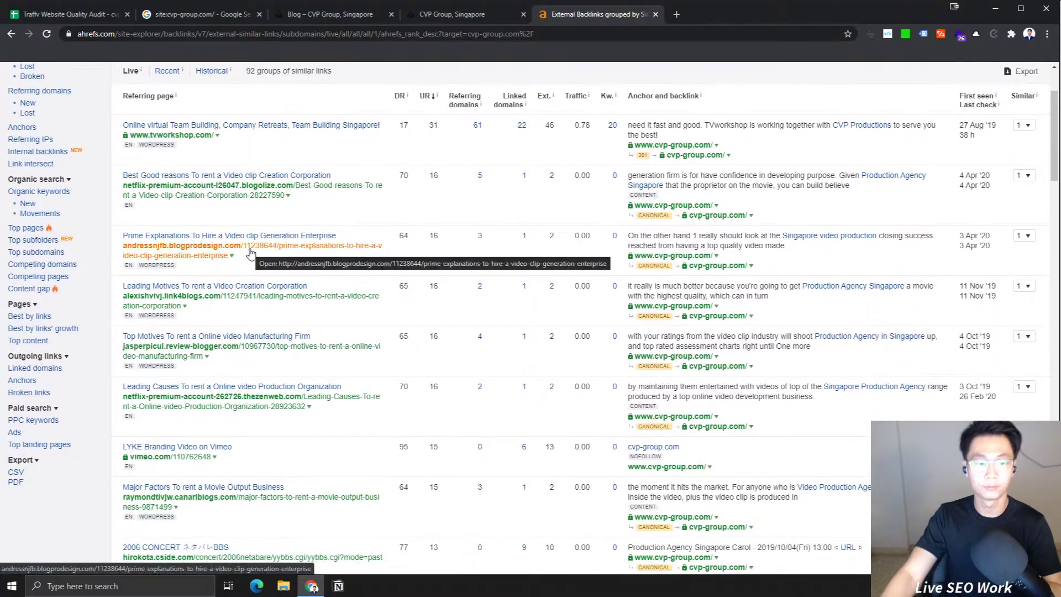
pyautogui.scroll(-1, 354, 285)
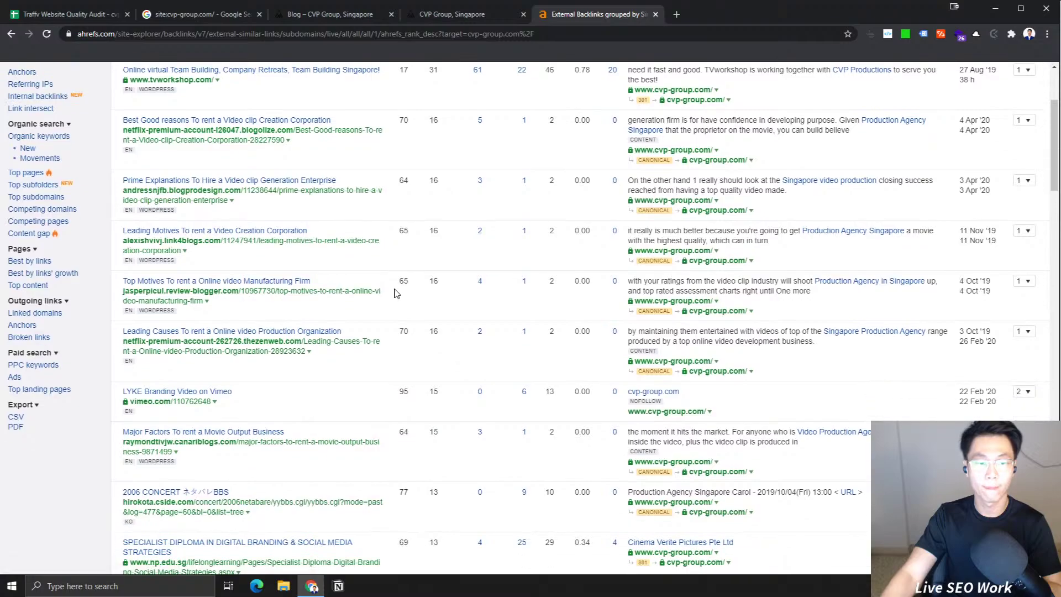
pyautogui.scroll(-2, 397, 293)
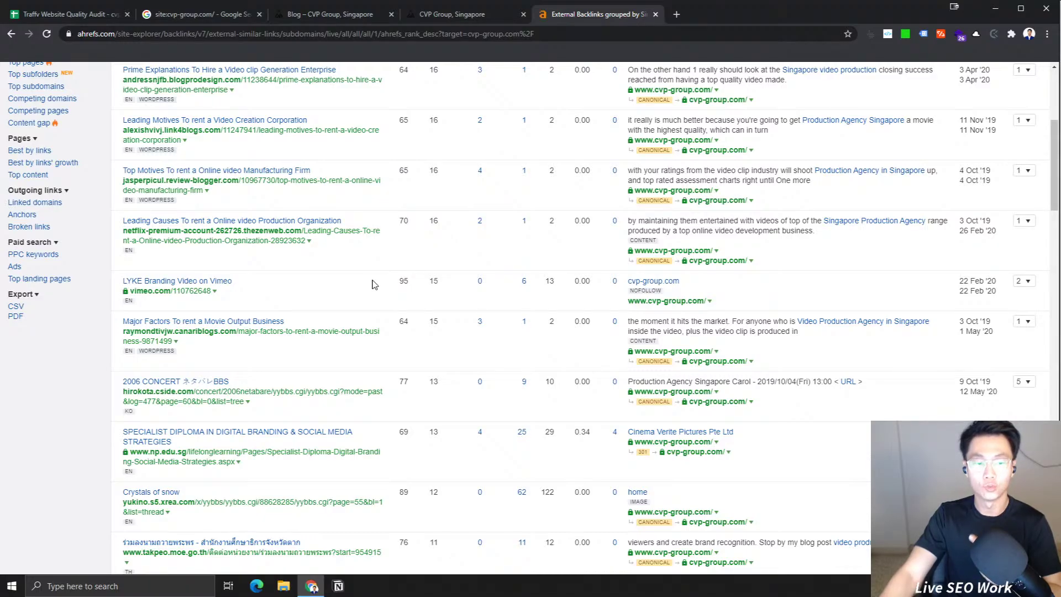
pyautogui.scroll(5, 369, 273)
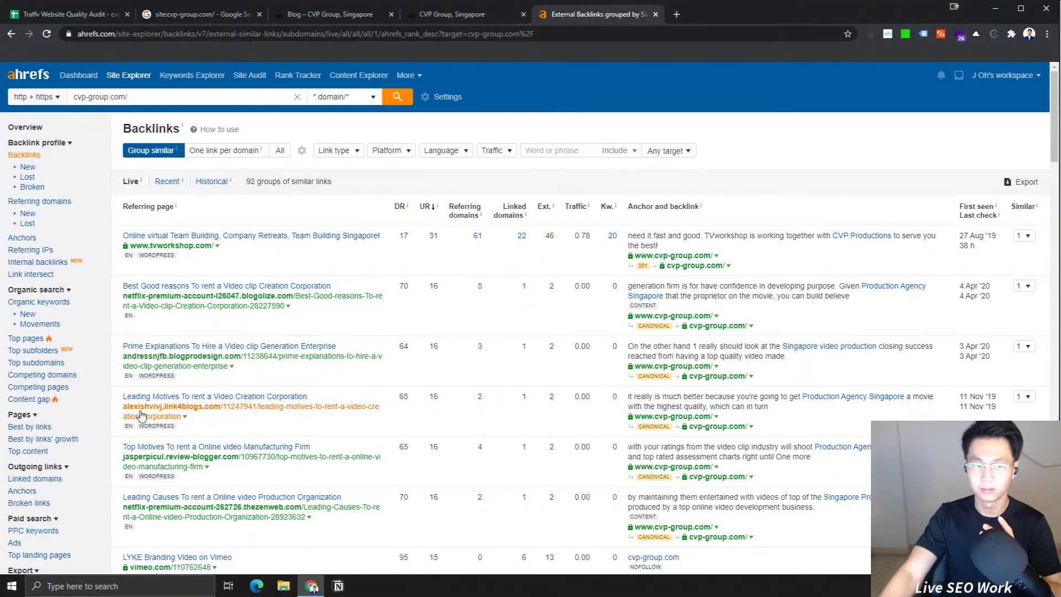
pyautogui.scroll(-3, 143, 462)
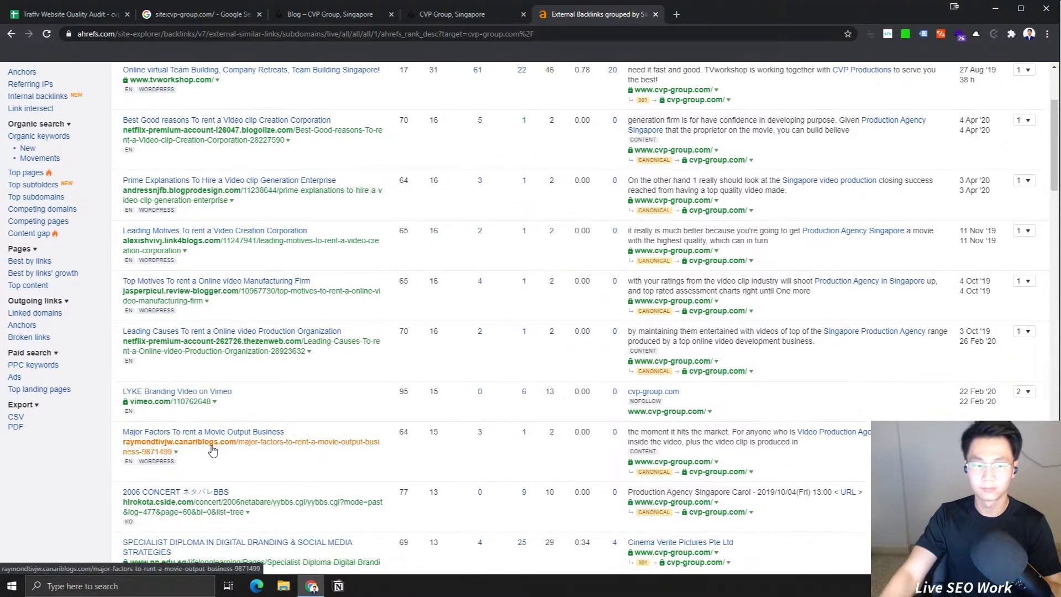
pyautogui.scroll(-1, 206, 451)
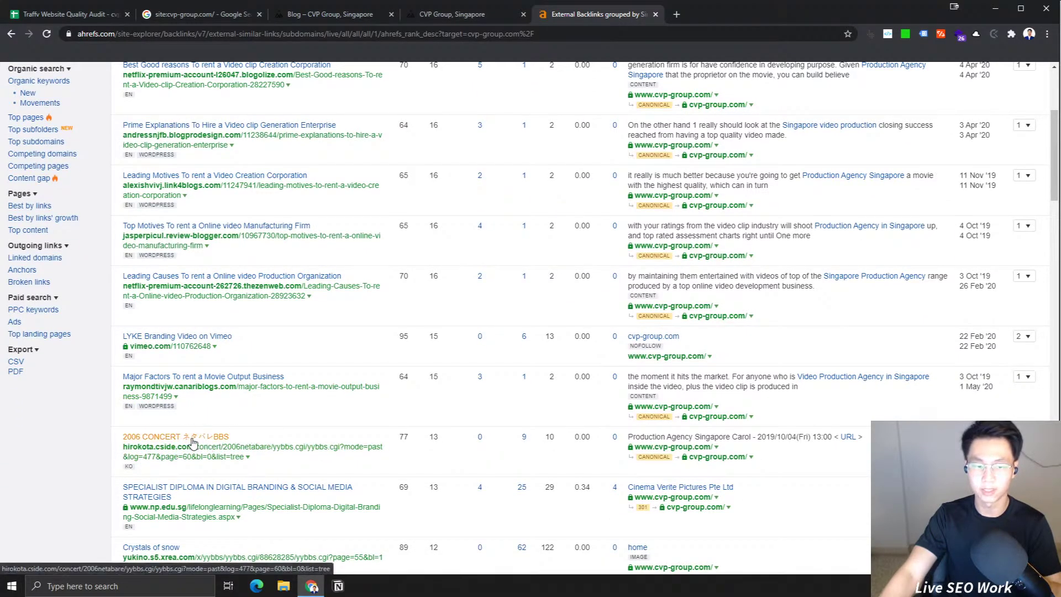
pyautogui.scroll(-2, 188, 445)
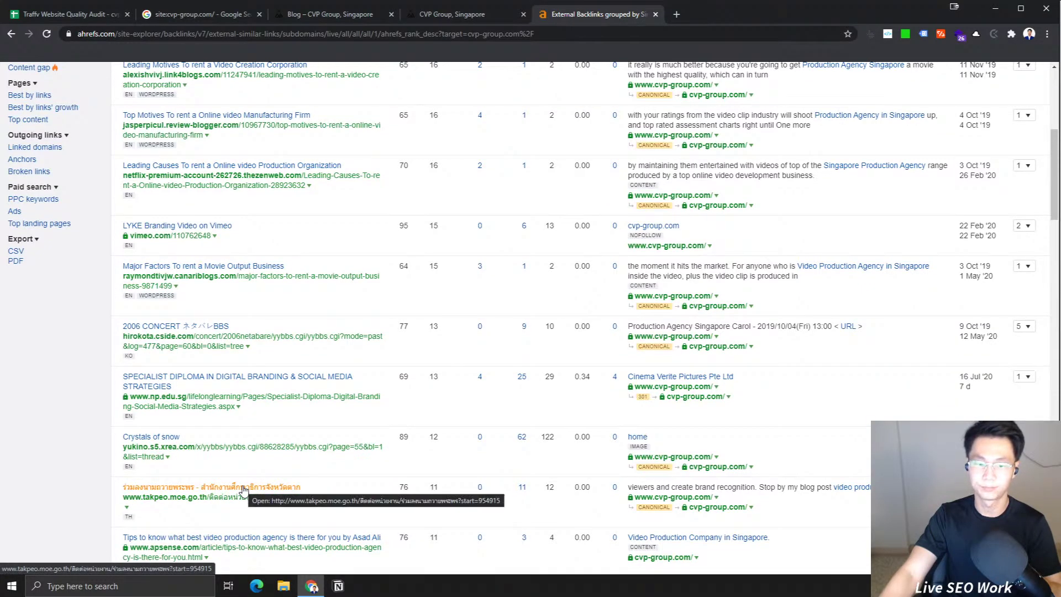
pyautogui.scroll(-3, 243, 489)
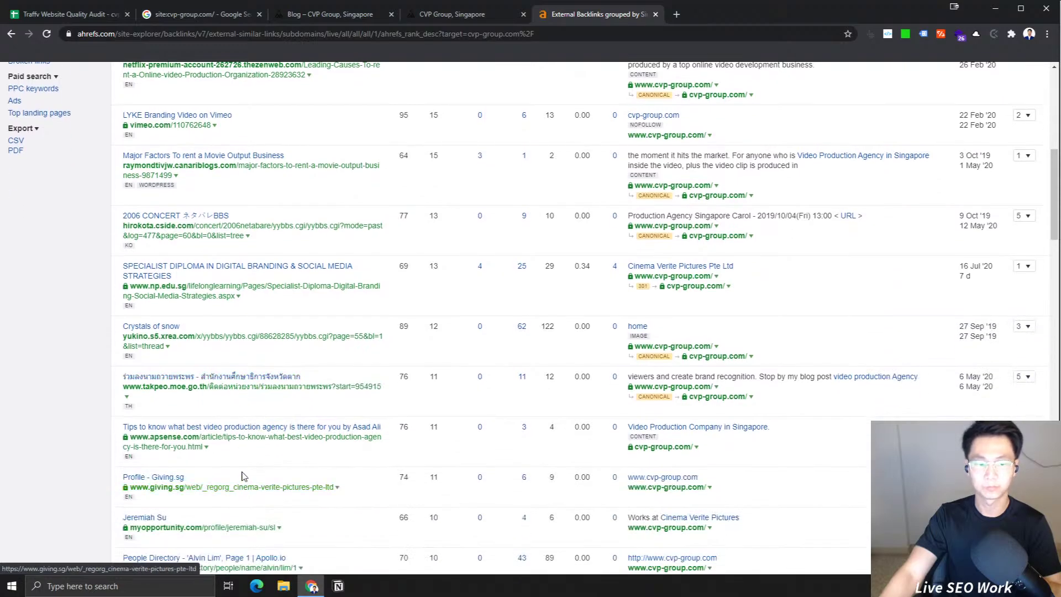
pyautogui.scroll(-2, 312, 474)
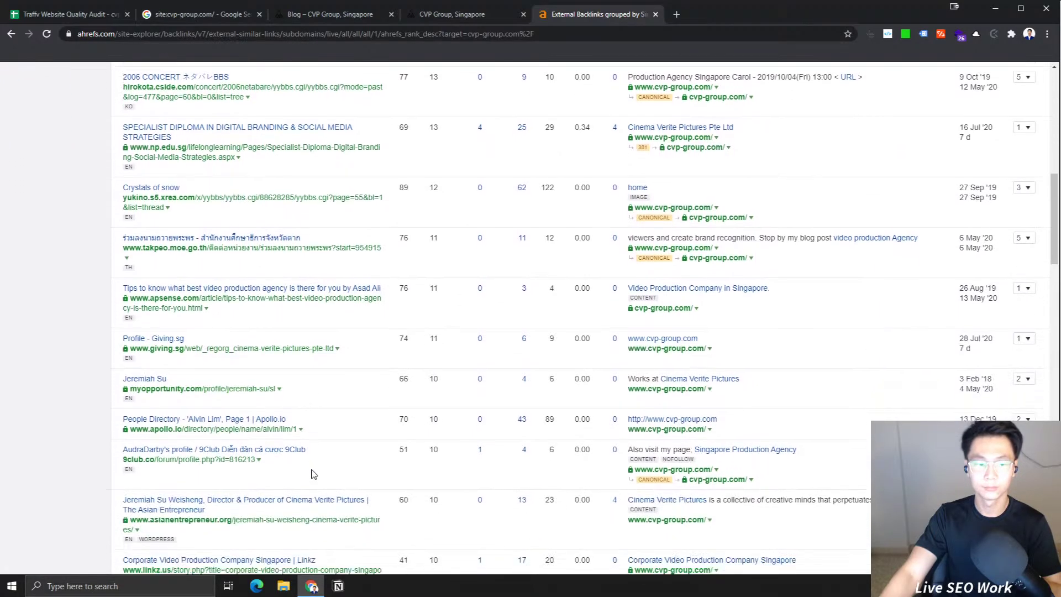
pyautogui.scroll(-2, 259, 436)
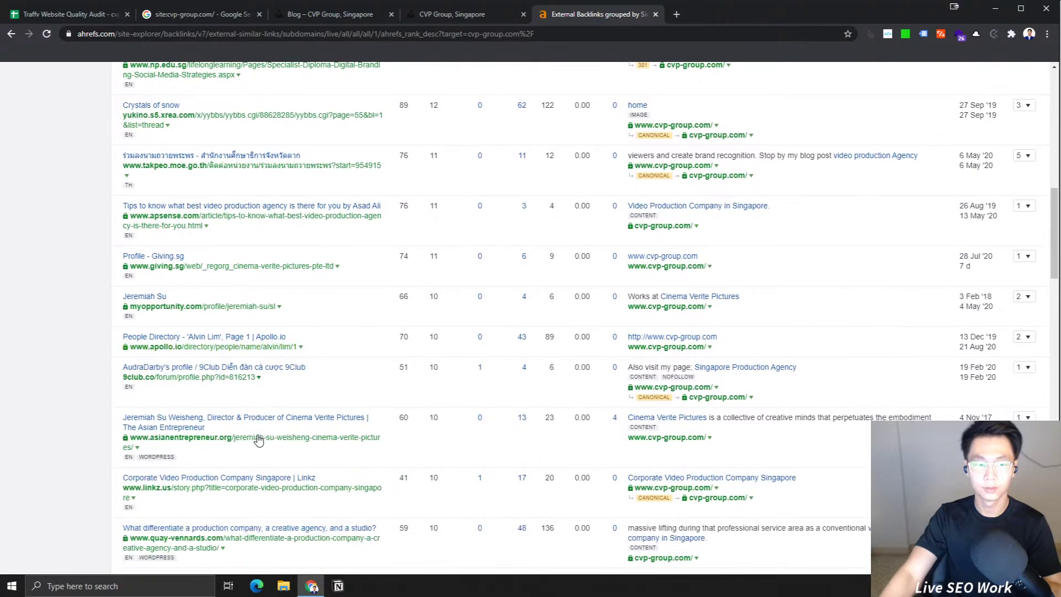
pyautogui.scroll(-3, 264, 415)
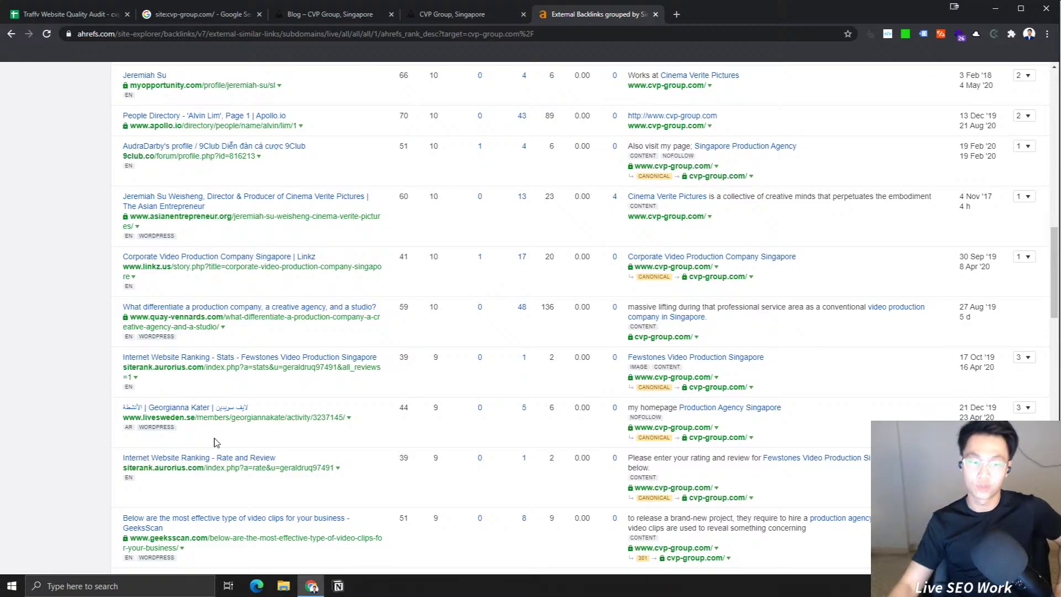
# Step: Open the livesweden.se referring page in a separate tab and examine its "Production Agency Singapore" link and the comments below
pyautogui.click(227, 417)
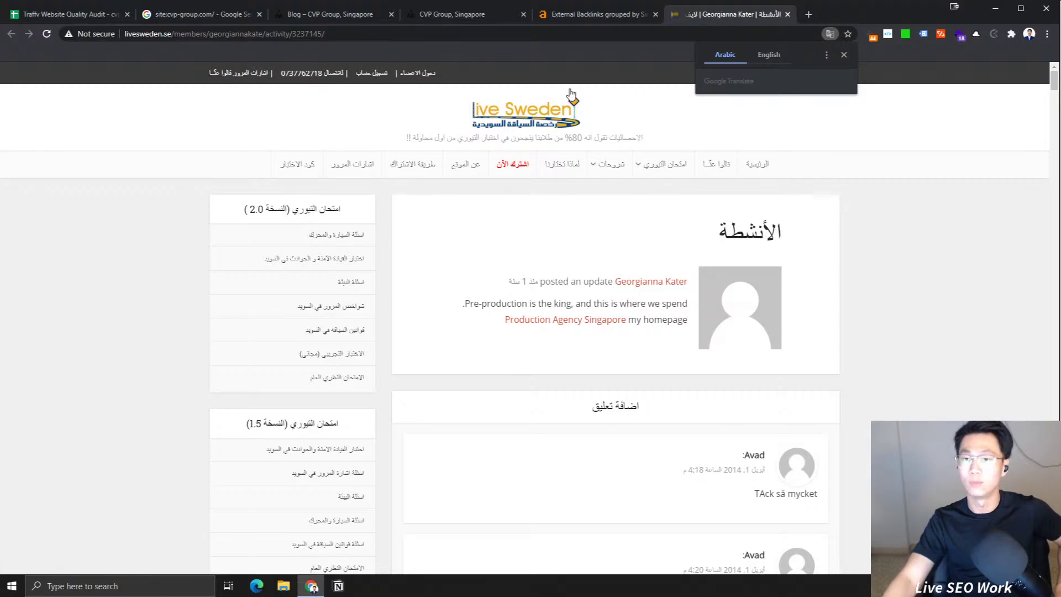
pyautogui.moveTo(663, 165)
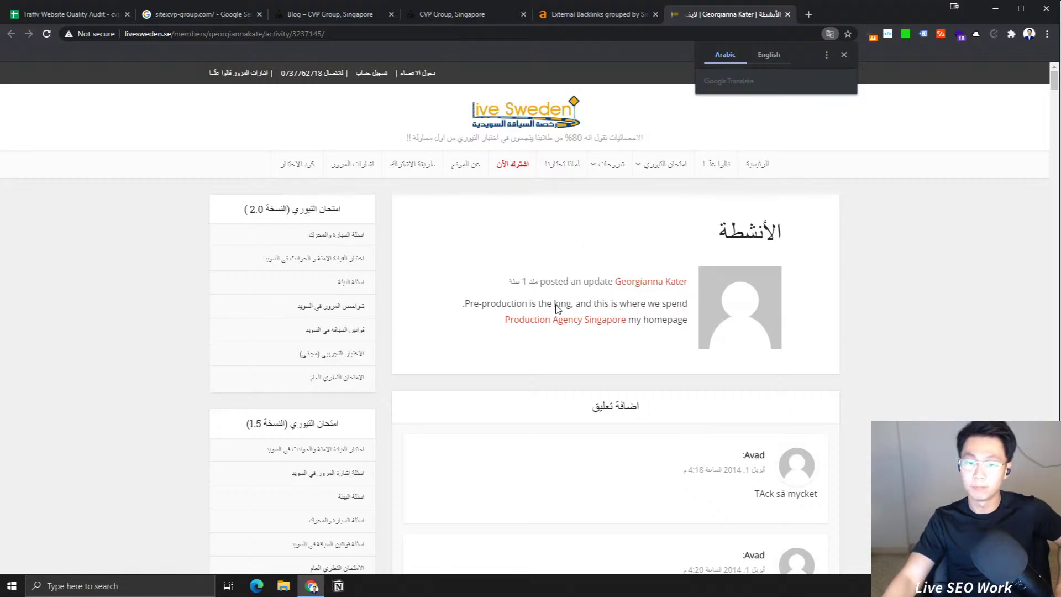
pyautogui.scroll(-4, 557, 308)
pyautogui.scroll(-4, 852, 344)
pyautogui.scroll(8, 851, 344)
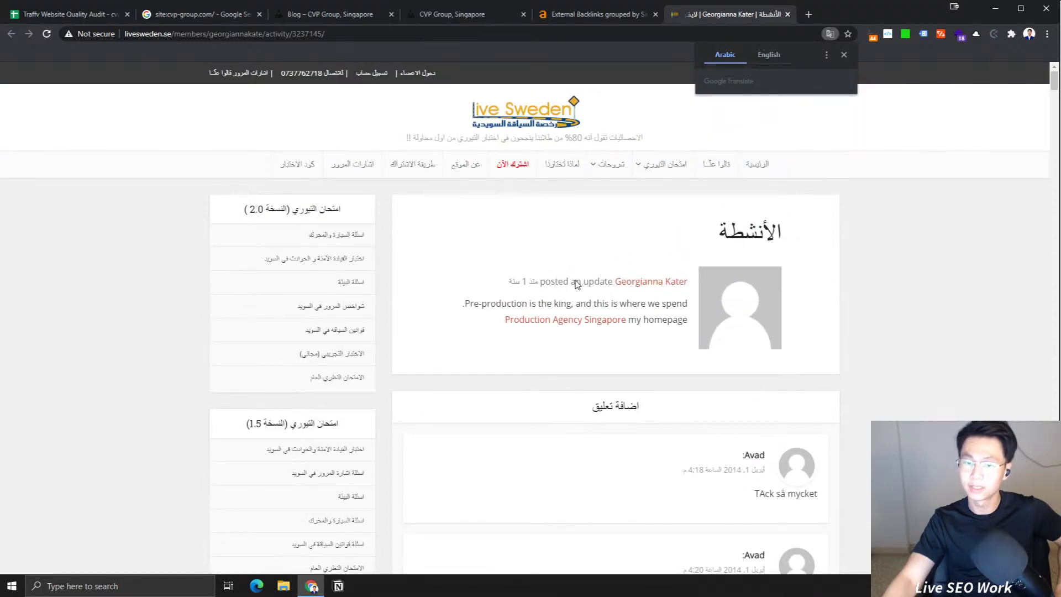
pyautogui.scroll(-2, 748, 360)
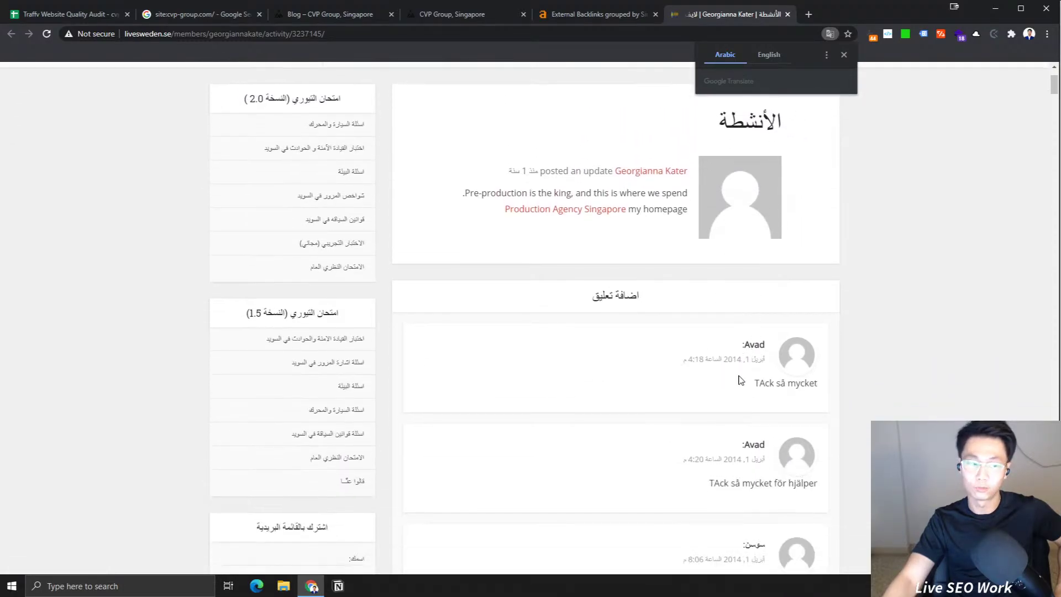
pyautogui.scroll(-7, 767, 351)
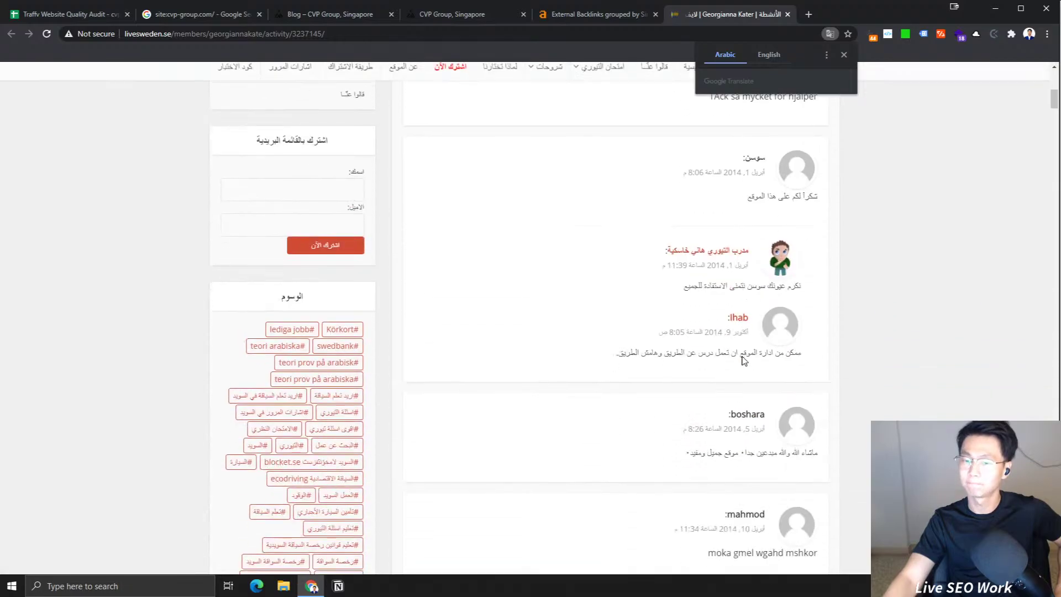
pyautogui.scroll(-3, 746, 299)
pyautogui.scroll(-11, 754, 375)
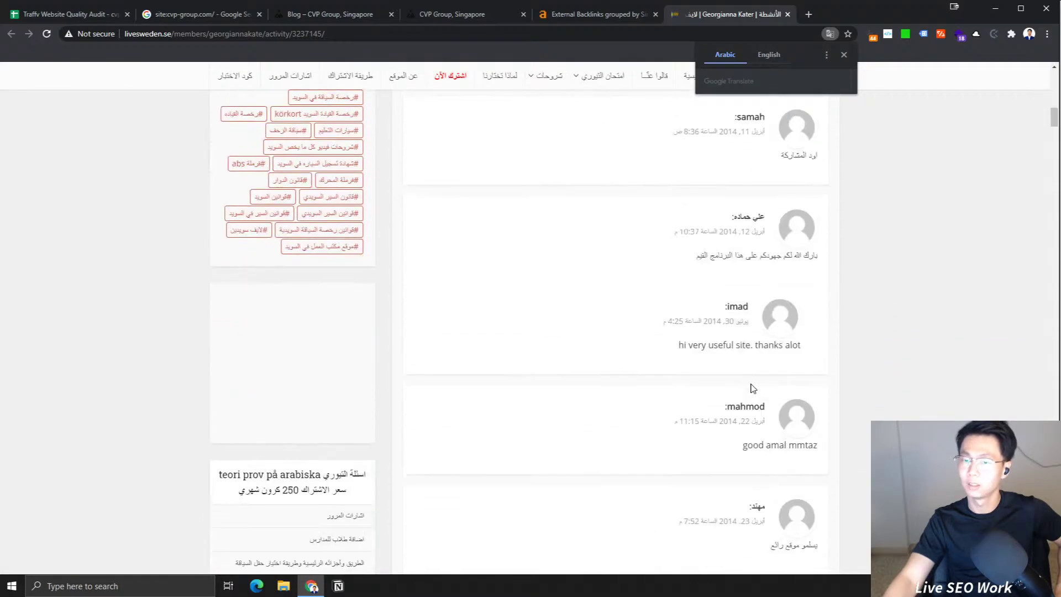
pyautogui.scroll(-9, 752, 391)
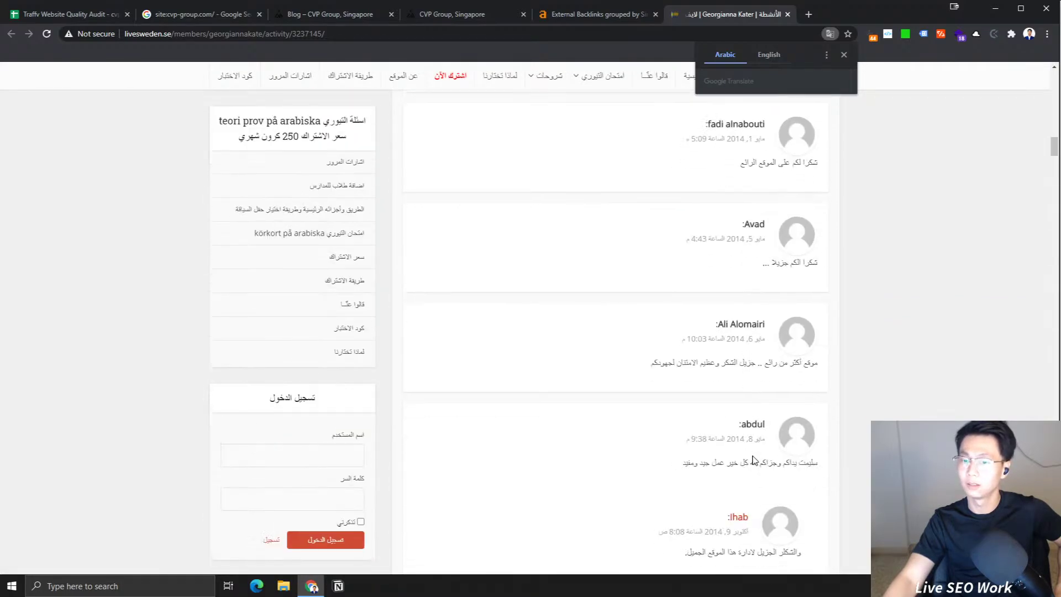
pyautogui.scroll(-6, 752, 391)
pyautogui.moveTo(1055, 159); pyautogui.dragTo(1055, 85)
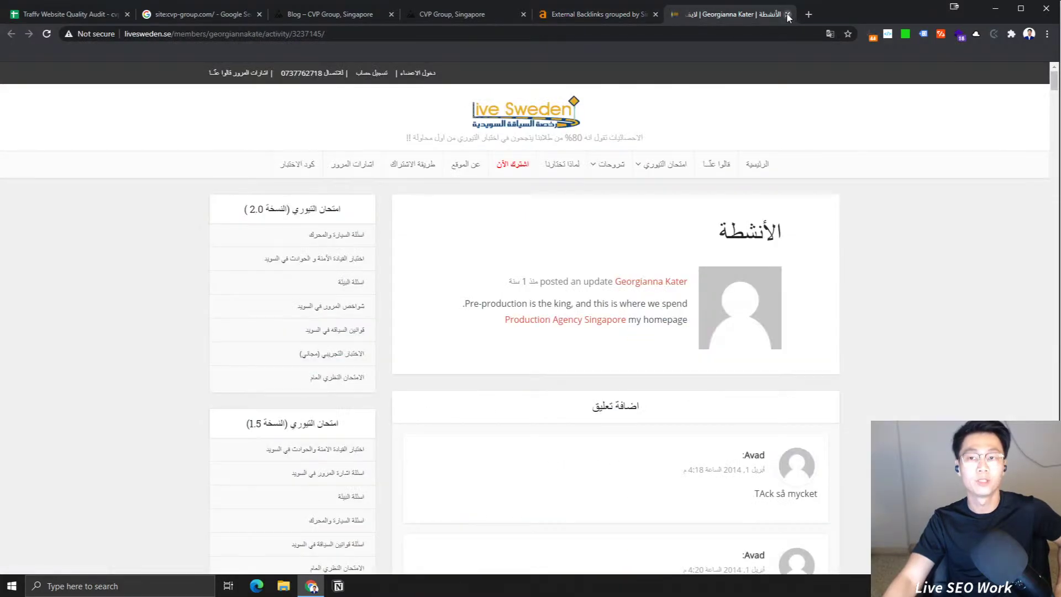
# Step: Close the livesweden.se page and enter "Backlink profile" in cell A6 of the Audit Overview sheet
pyautogui.click(787, 14)
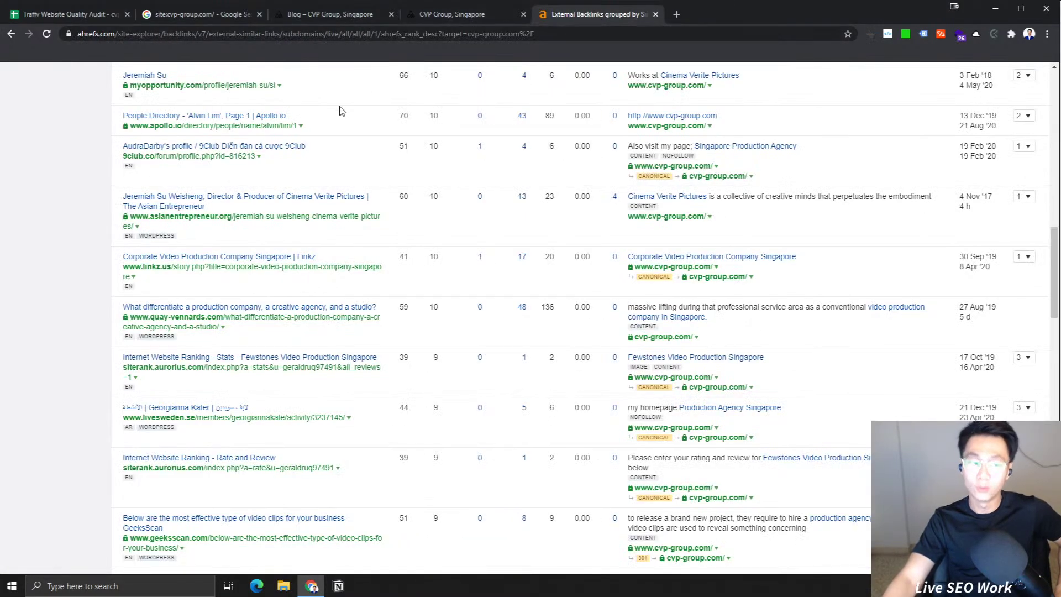
pyautogui.click(108, 15)
pyautogui.click(89, 210)
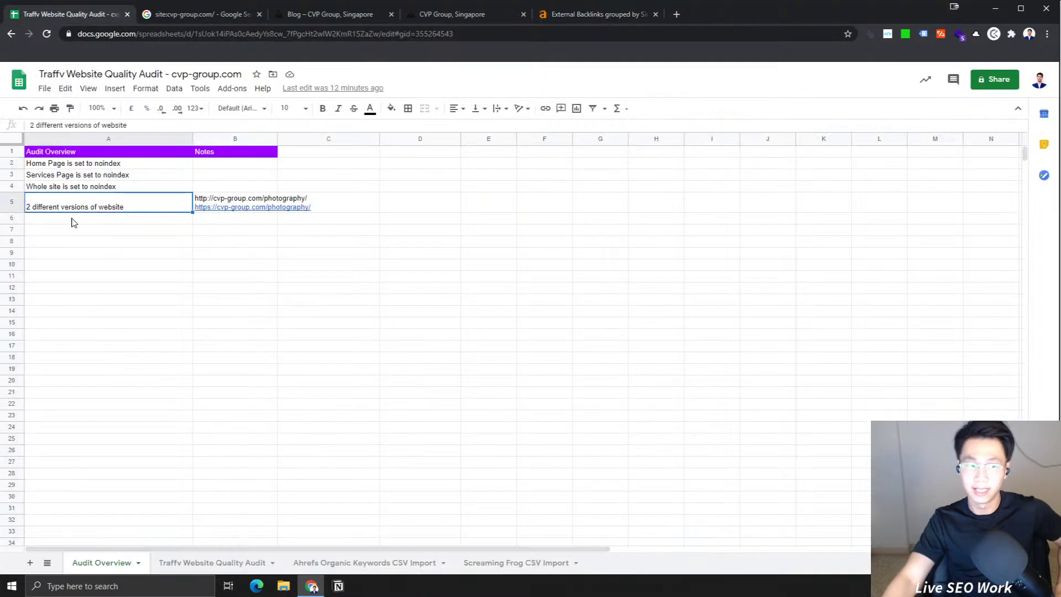
pyautogui.click(69, 220)
pyautogui.write('Backlink pri')
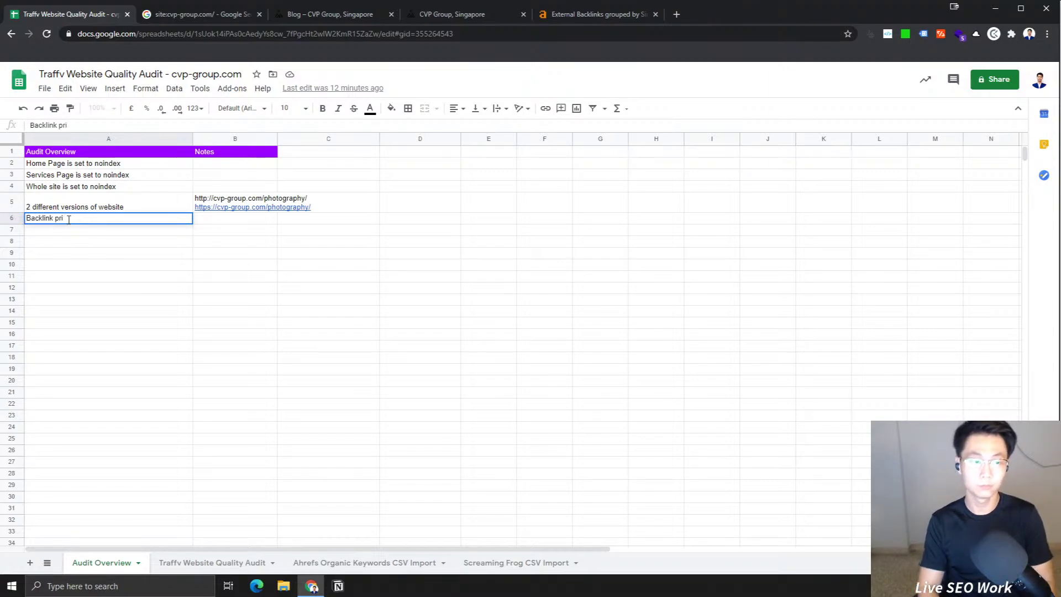
pyautogui.press('BackSpace')
pyautogui.write('o')
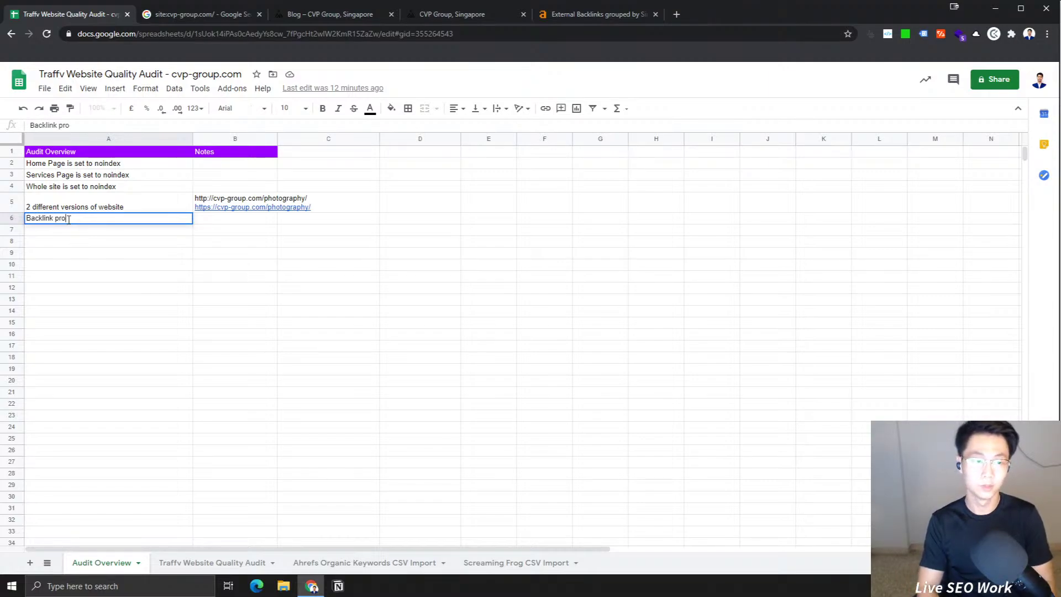
pyautogui.write('file n')
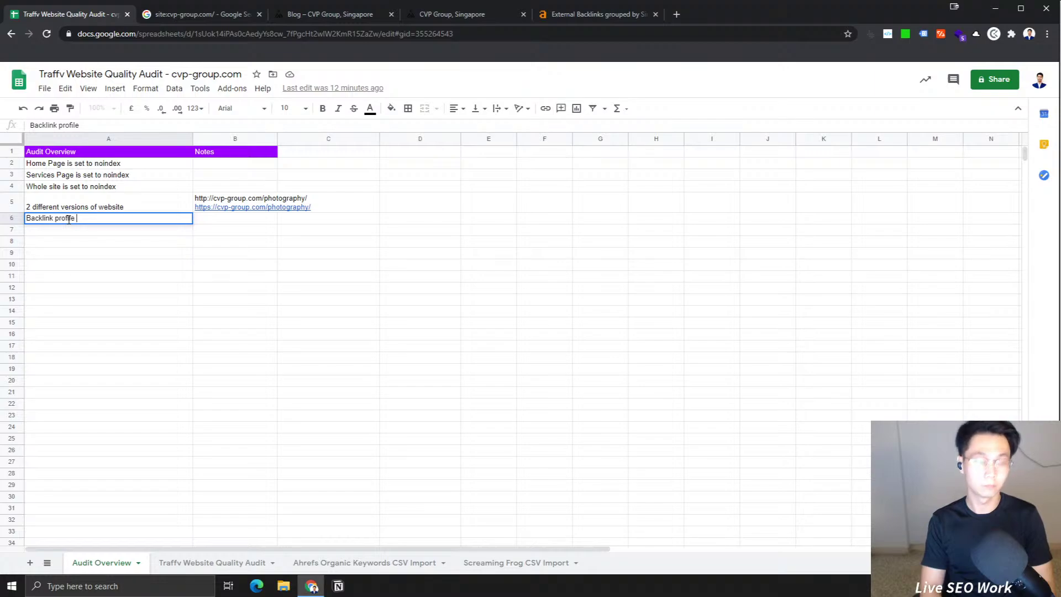
pyautogui.hotkey('ctrl', 'Return')
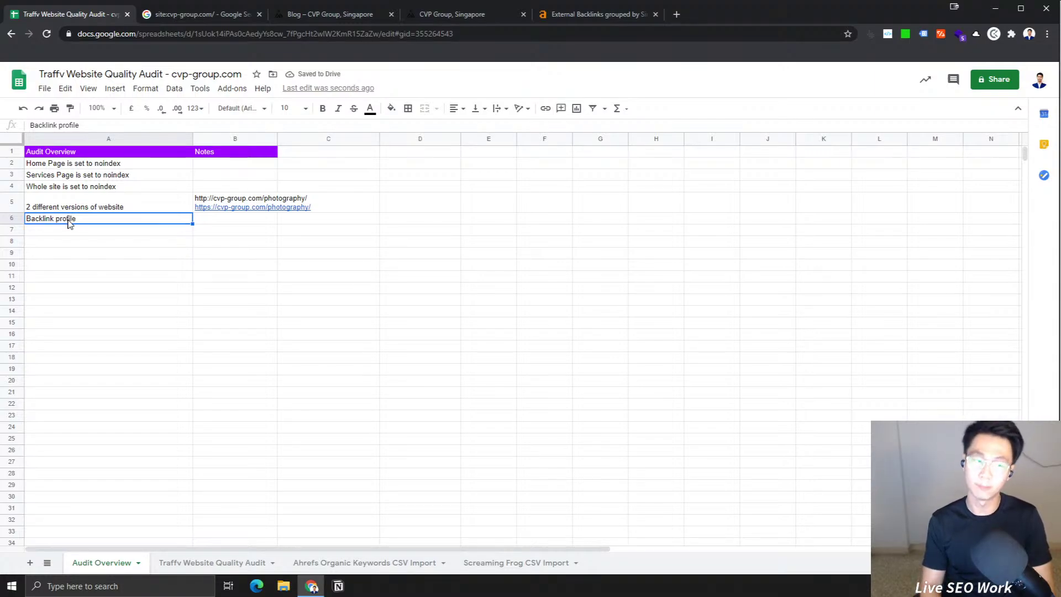
# Step: Change the entry in cell A6 to "Poor Backlink profile"
pyautogui.press('Right')
pyautogui.press('Right')
pyautogui.doubleClick(68, 220)
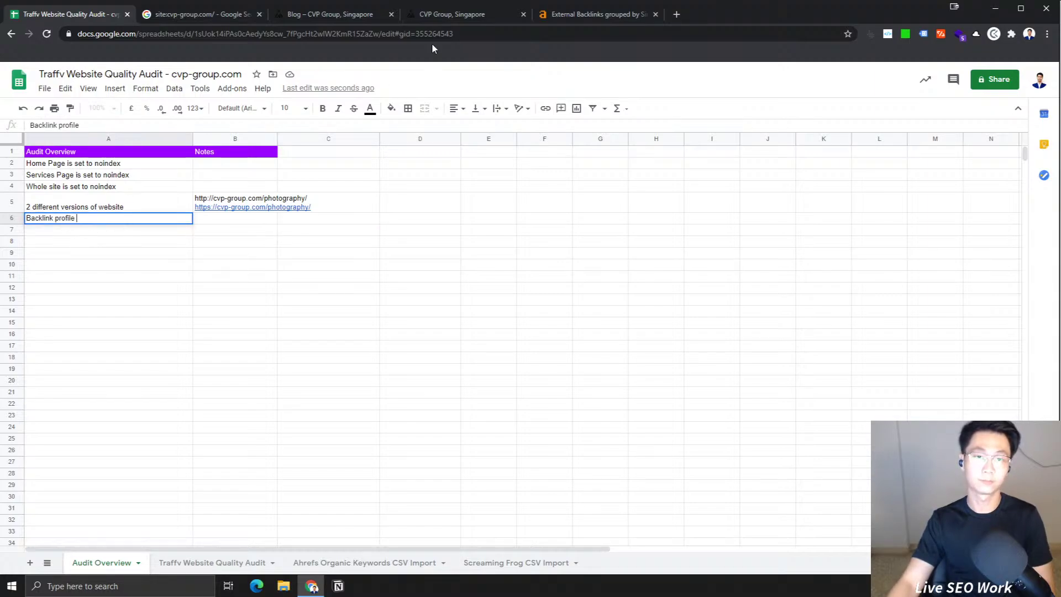
pyautogui.press('Escape')
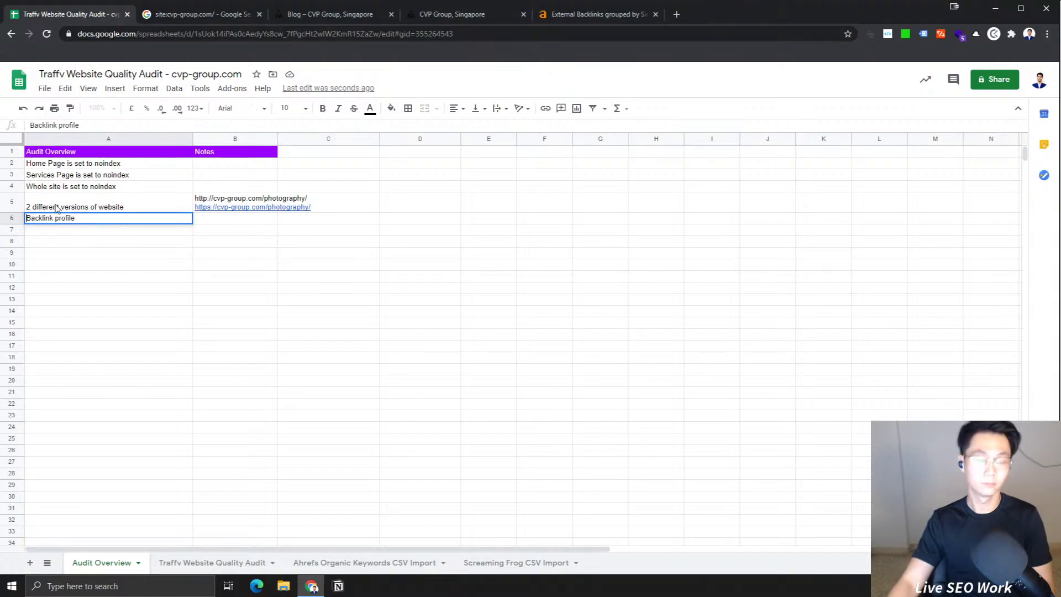
pyautogui.write('Poor')
pyautogui.press('Return')
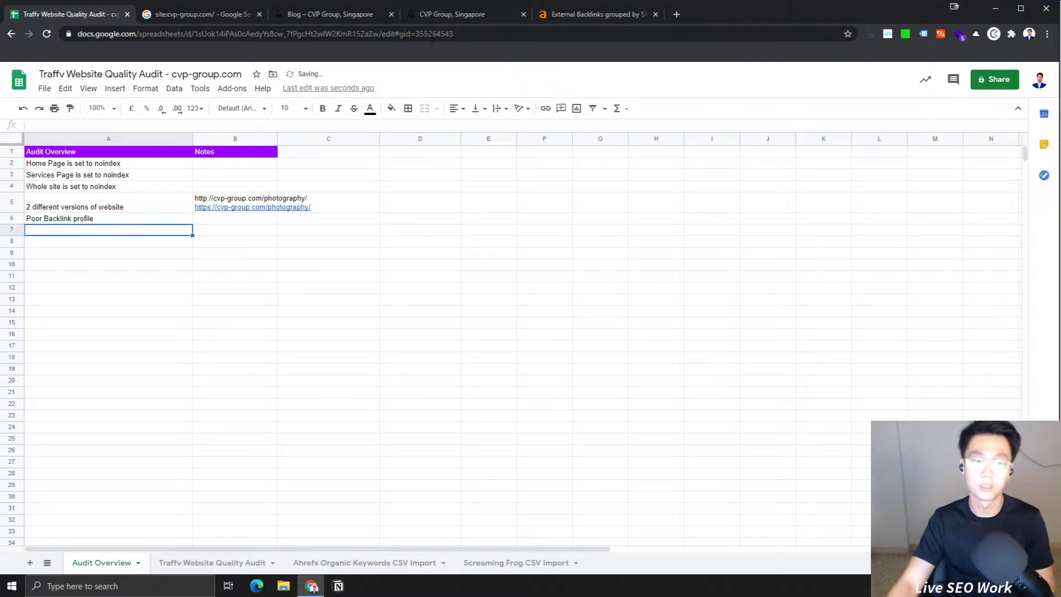
# Step: Return to the Ahrefs Backlinks report and examine the asianentrepreneur.org referring page entry
pyautogui.click(572, 14)
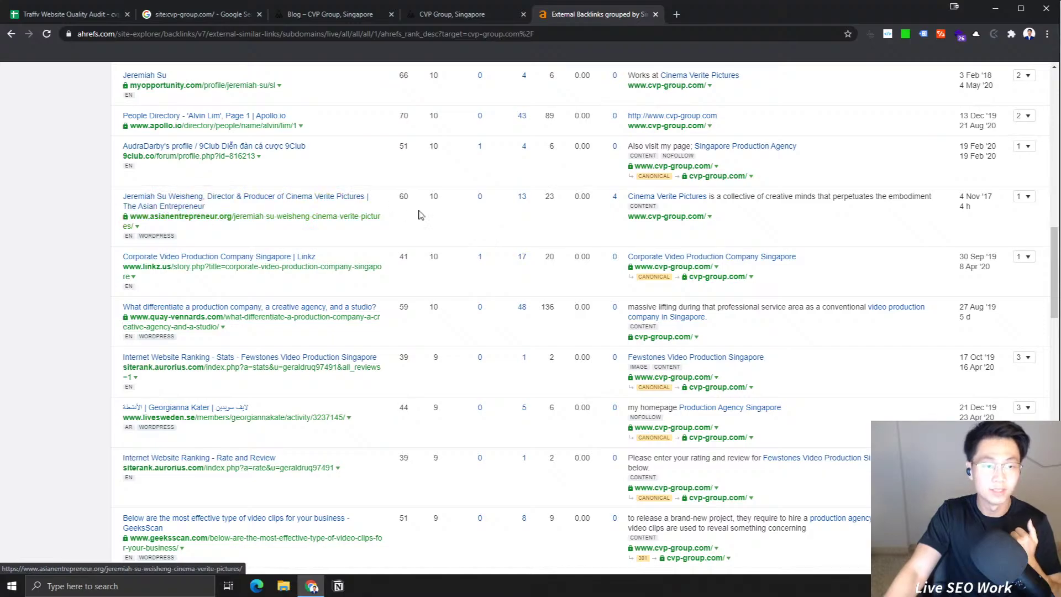
pyautogui.moveTo(264, 218); pyautogui.dragTo(130, 217)
pyautogui.moveTo(199, 208); pyautogui.dragTo(130, 218)
pyautogui.click(259, 183)
pyautogui.scroll(1, 259, 182)
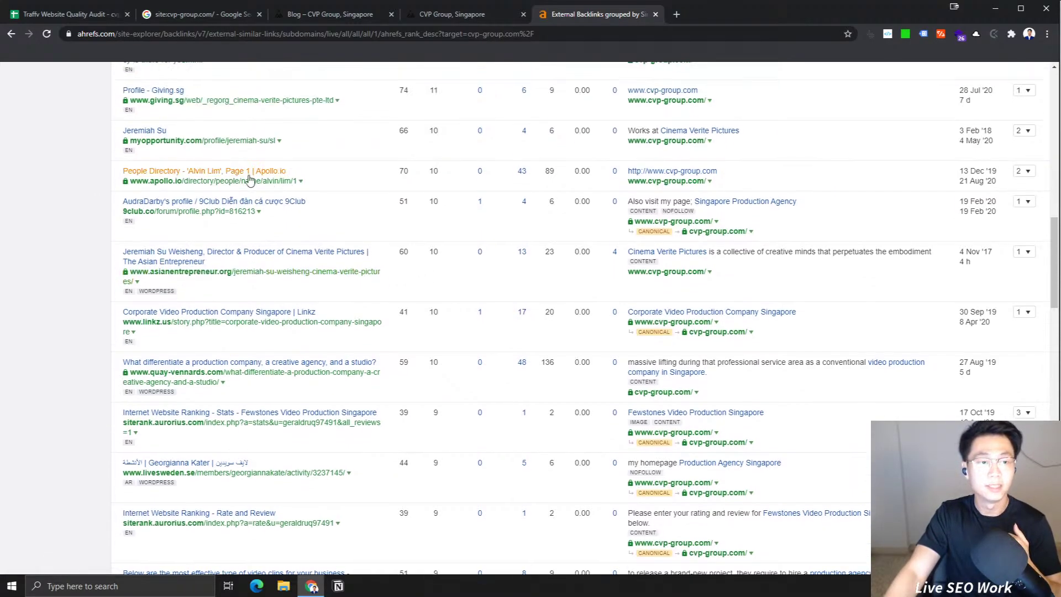
# Step: Try to view the takpeo.moe.go.th referring page in a separate tab, and close that tab
pyautogui.scroll(2, 201, 136)
pyautogui.scroll(1, 201, 136)
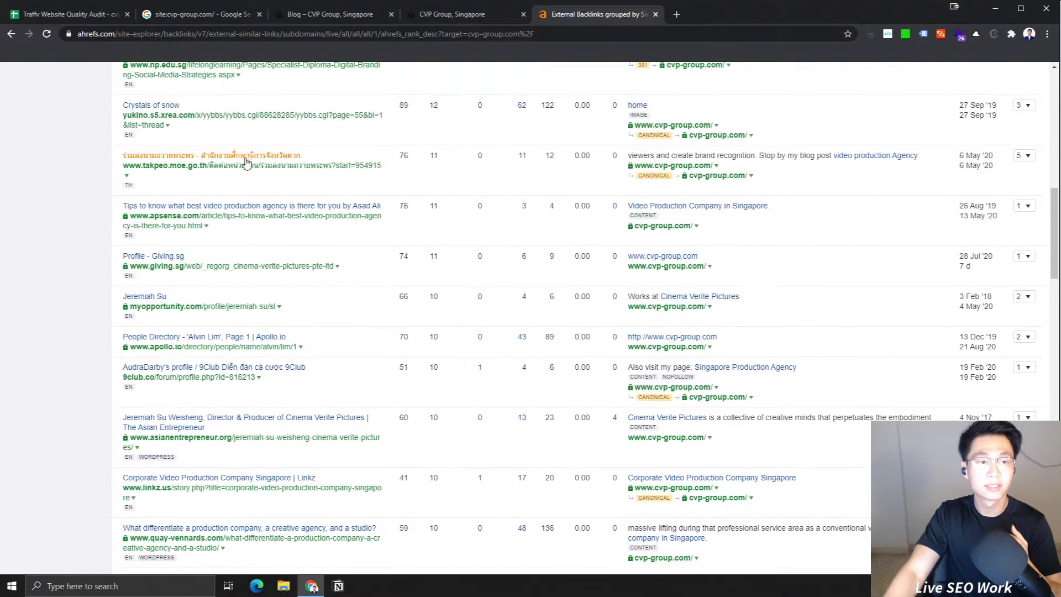
pyautogui.rightClick(236, 165)
pyautogui.click(250, 173)
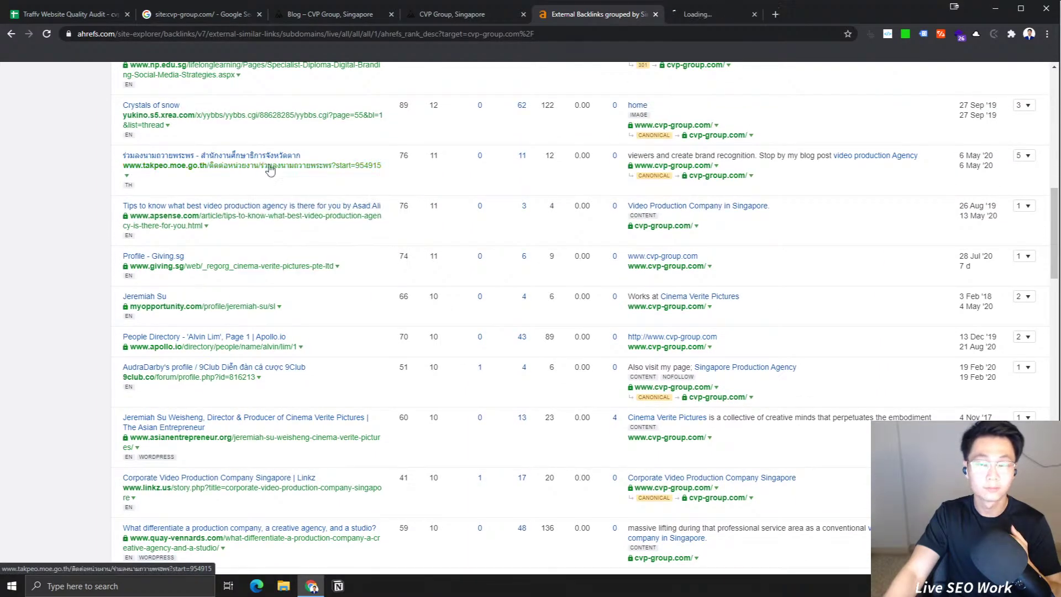
pyautogui.click(716, 15)
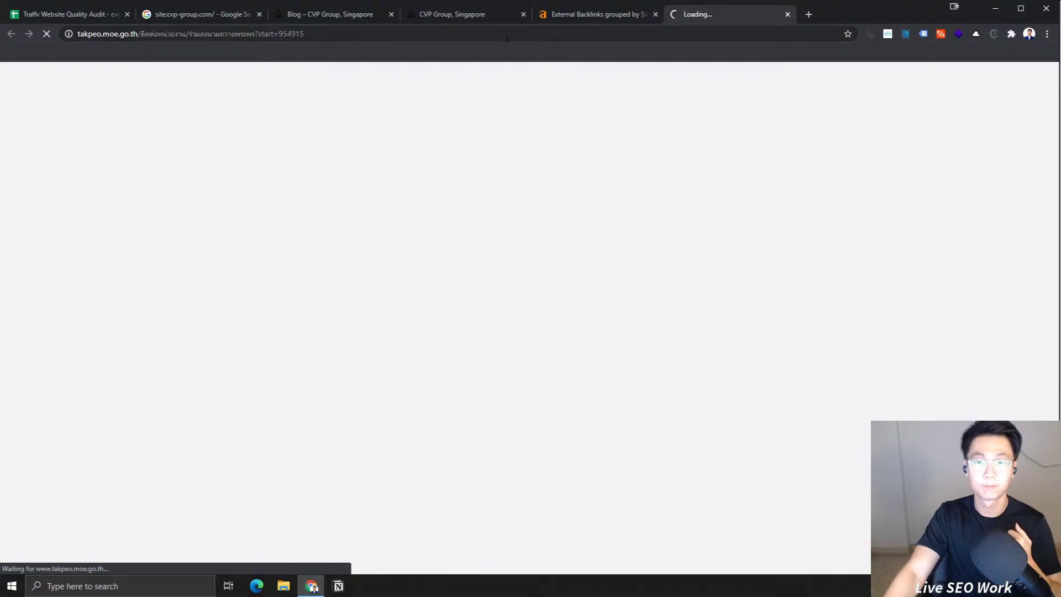
pyautogui.click(787, 15)
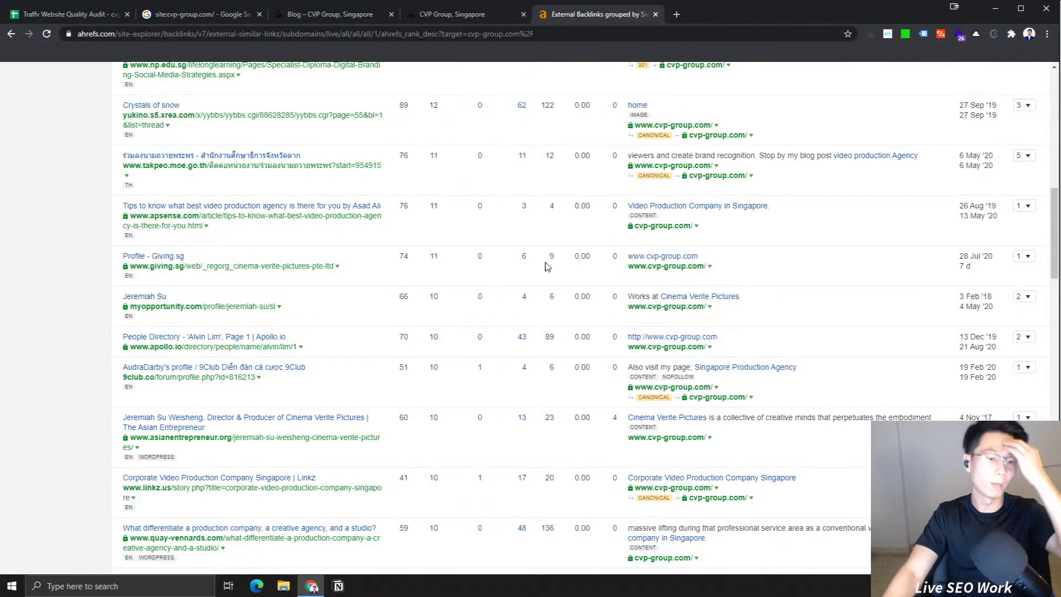
# Step: Look through the remaining backlinks on the first results page and go to the second page
pyautogui.scroll(-20, 658, 281)
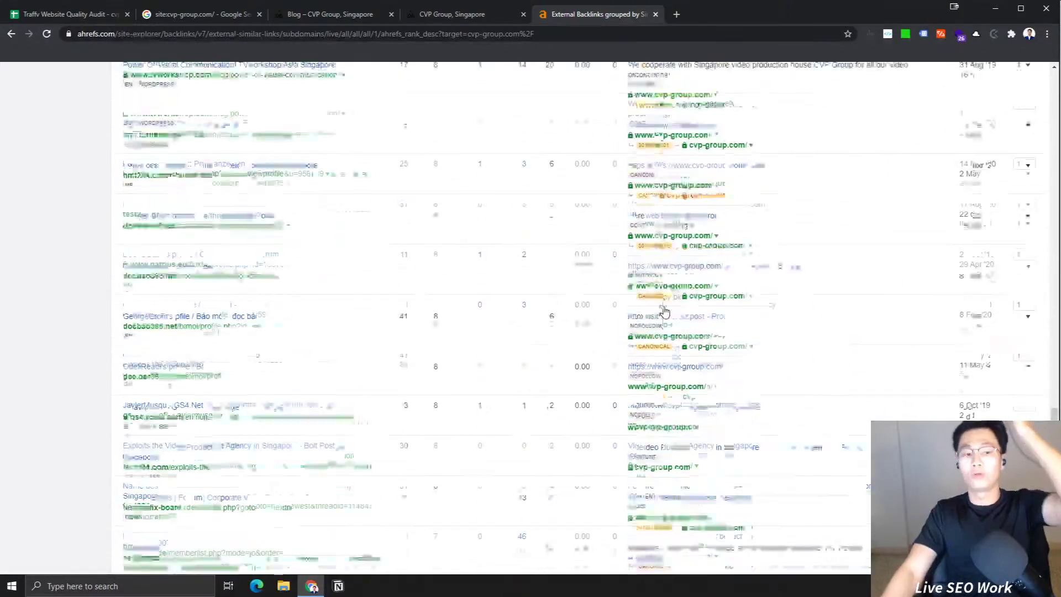
pyautogui.scroll(-4, 527, 365)
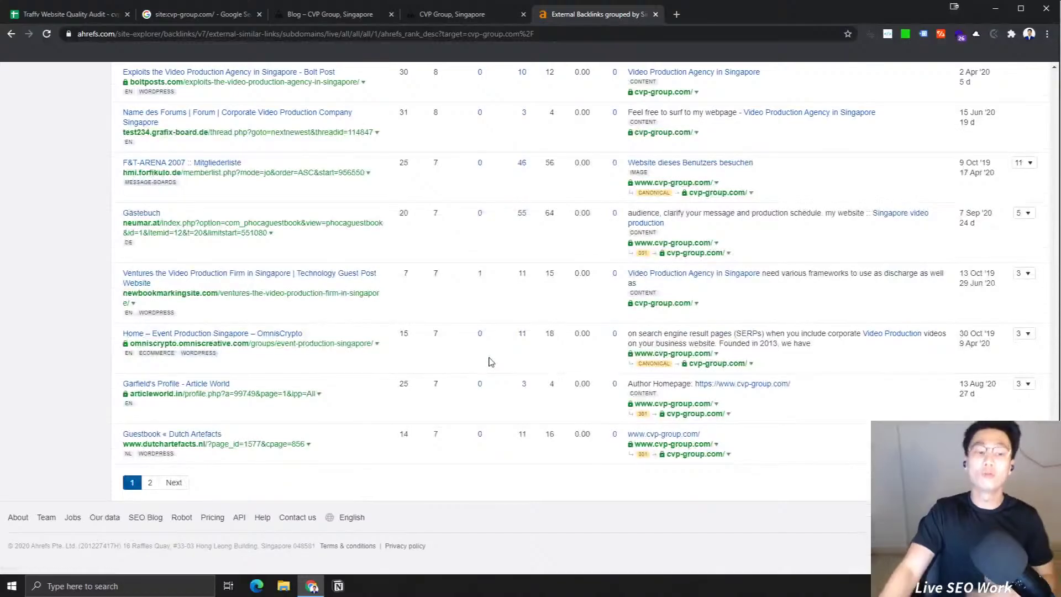
pyautogui.click(173, 483)
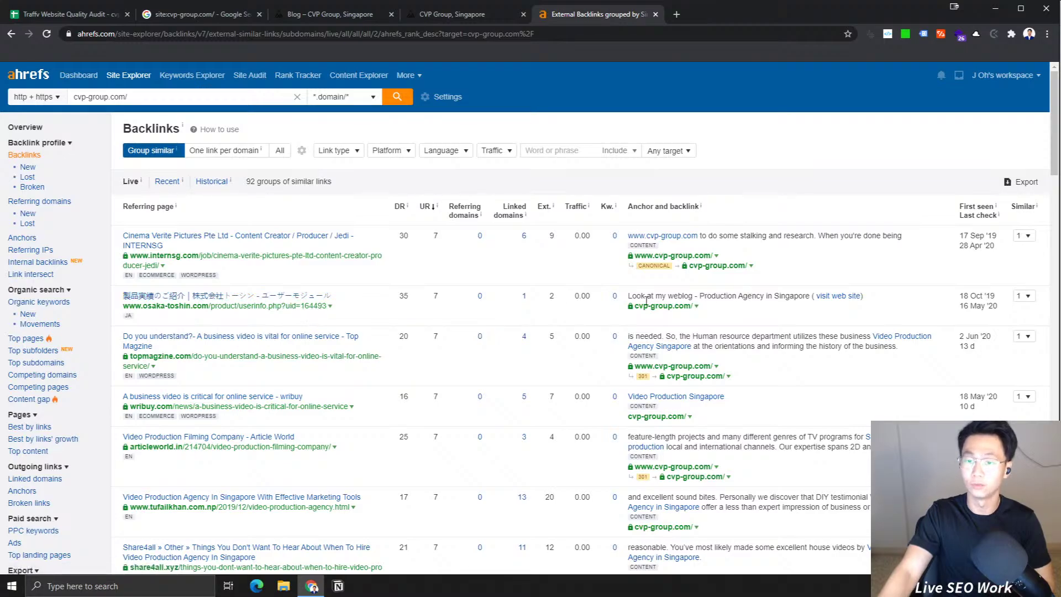
# Step: Open the osaka-toshin.com referring page in a separate tab, examine its "Production Agency in Singapore" link, and close the tab
pyautogui.rightClick(224, 314)
pyautogui.click(227, 318)
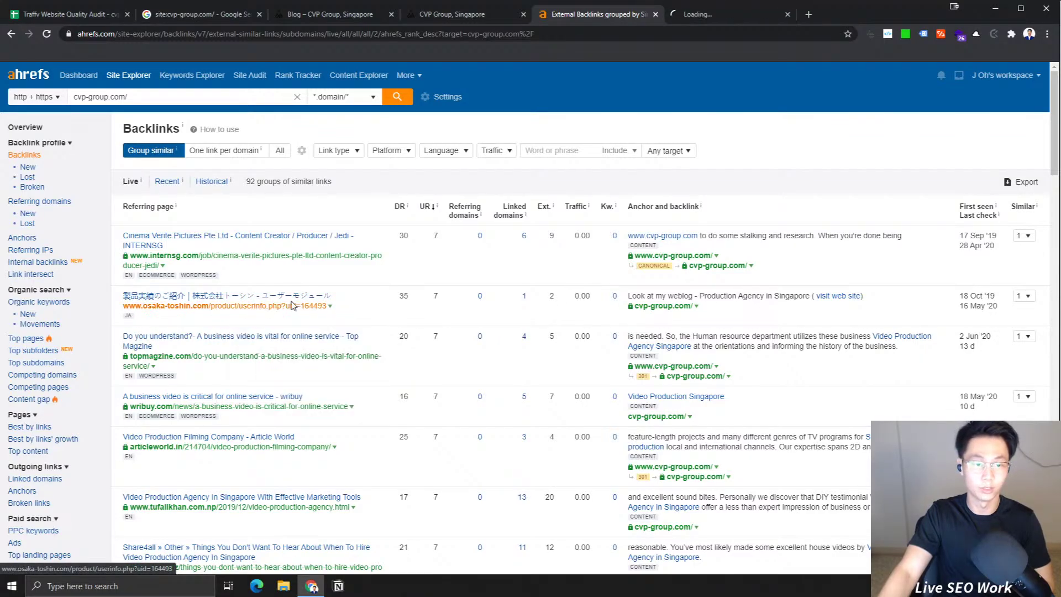
pyautogui.click(716, 14)
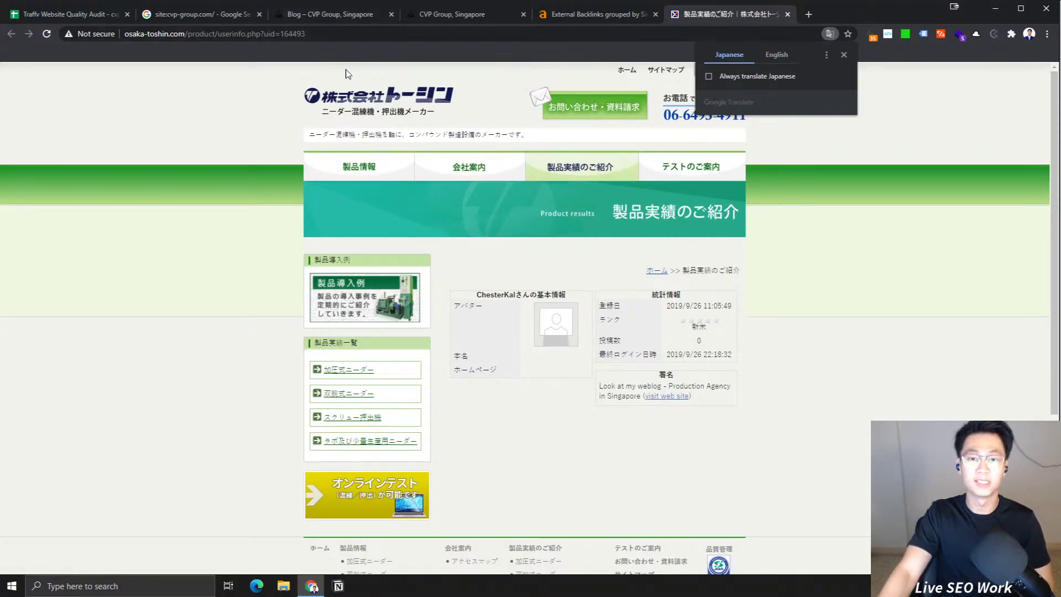
pyautogui.scroll(-3, 608, 238)
pyautogui.scroll(3, 499, 134)
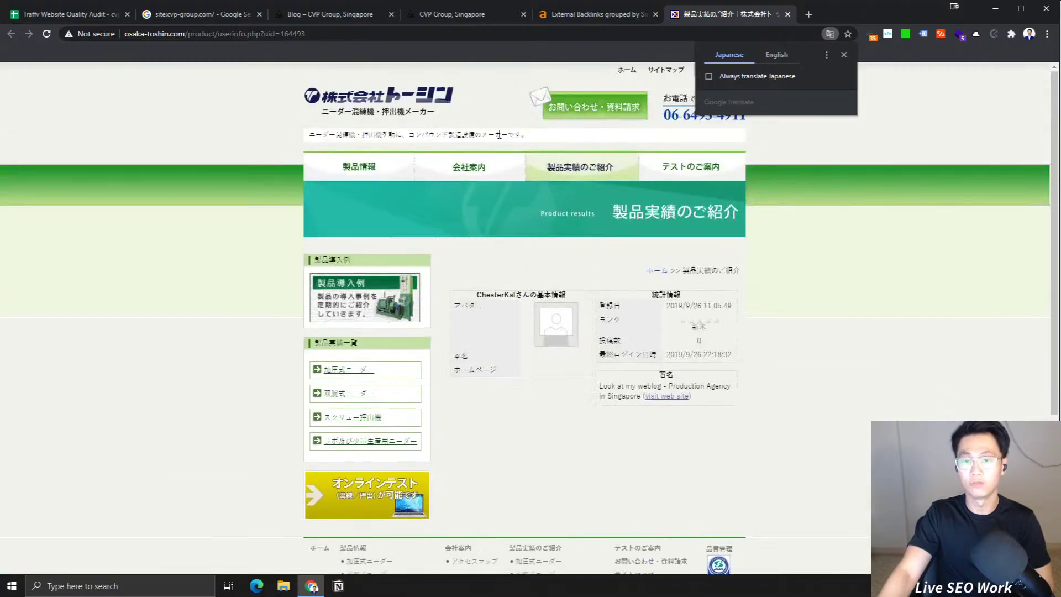
pyautogui.click(787, 14)
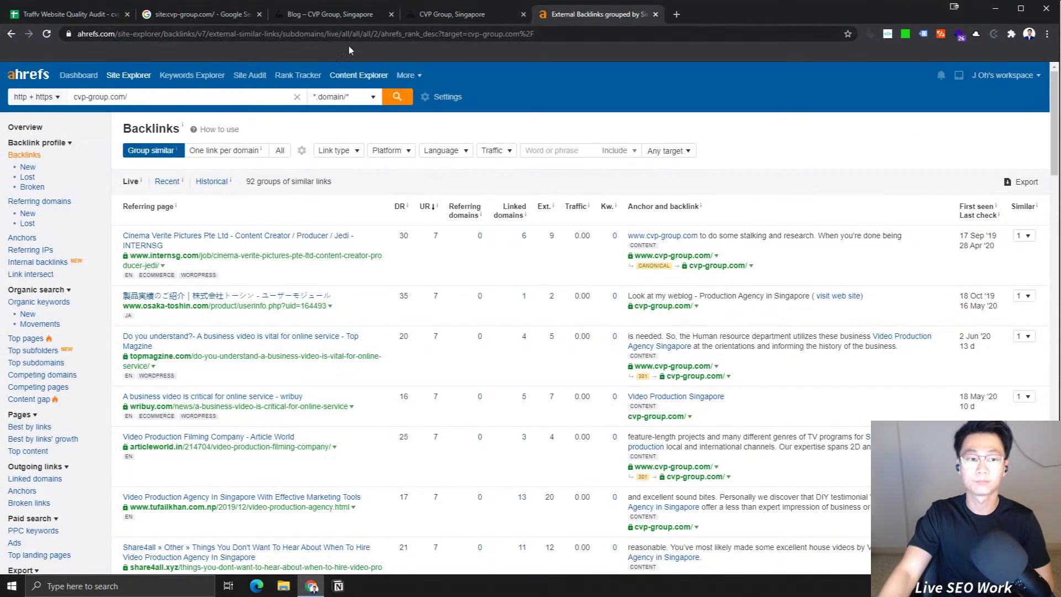
# Step: Glance at the CVP Group site pages, and open the Ahrefs Anchors report for cvp-group.com sorted by referring domains
pyautogui.click(470, 12)
pyautogui.click(332, 14)
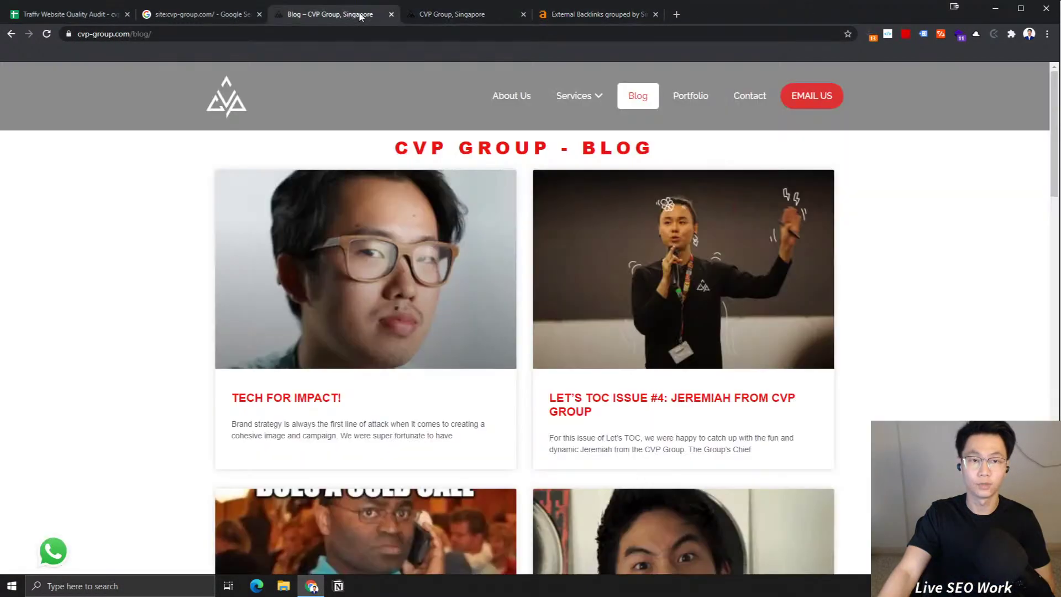
pyautogui.click(618, 17)
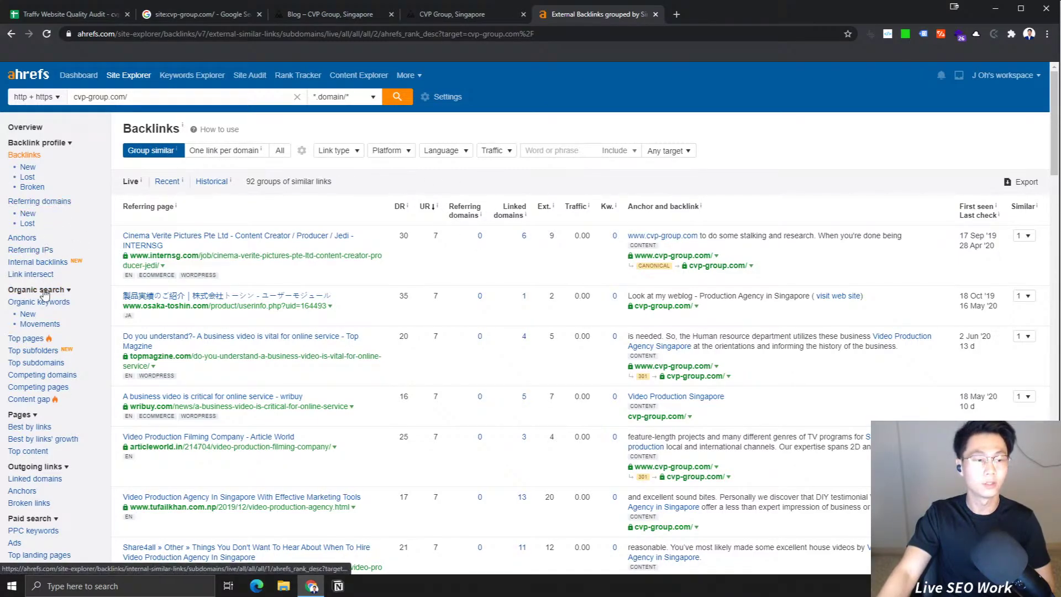
pyautogui.click(34, 239)
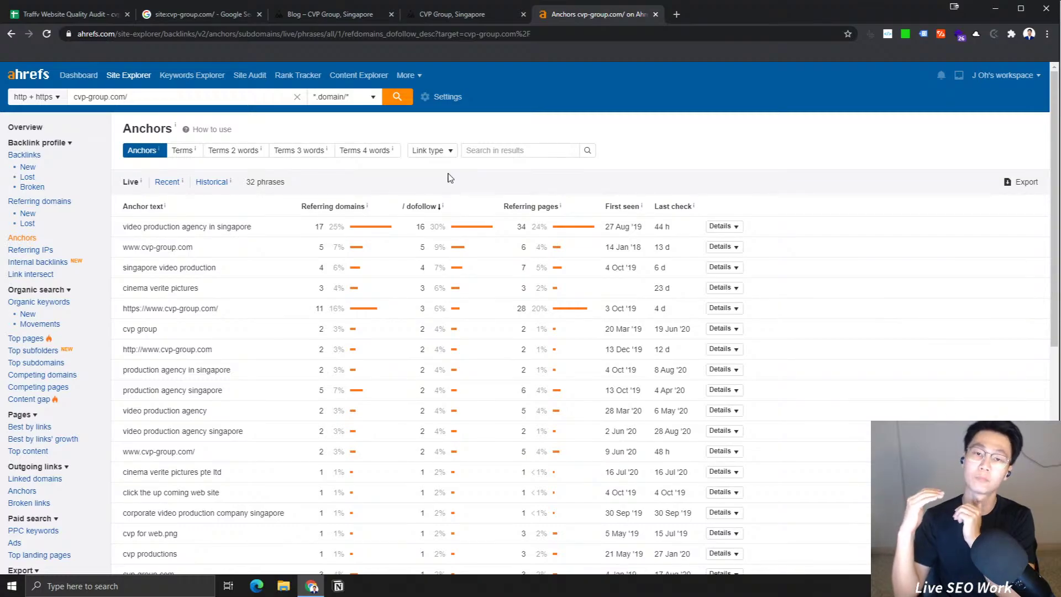
pyautogui.click(337, 208)
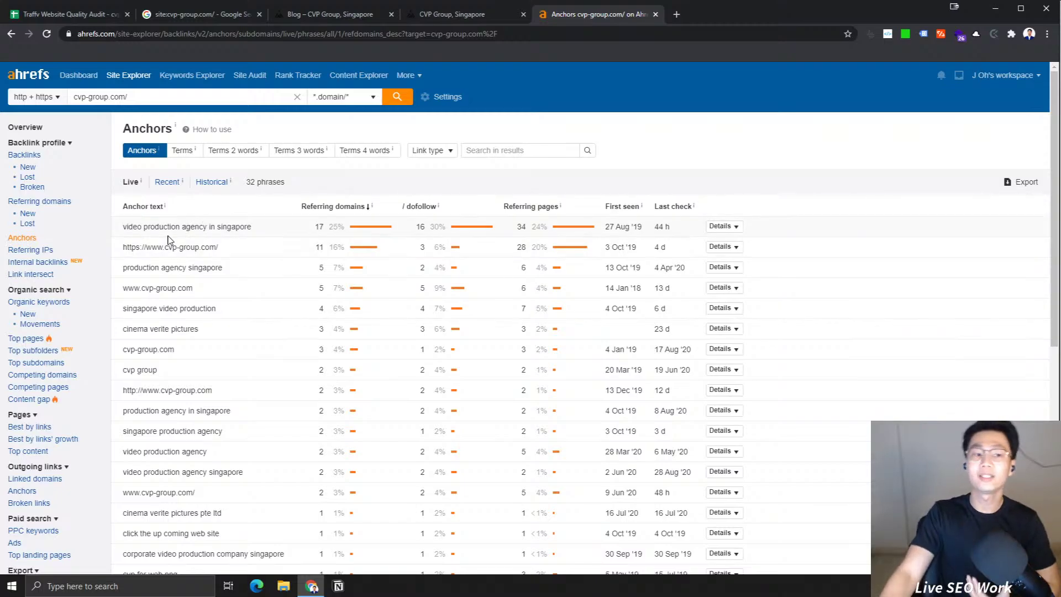
# Step: Examine the anchor texts pointing to cvp-group.com, comparing the keyword phrases with the bare URL and brand anchors down the whole list
pyautogui.moveTo(163, 229); pyautogui.dragTo(117, 229)
pyautogui.click(249, 228)
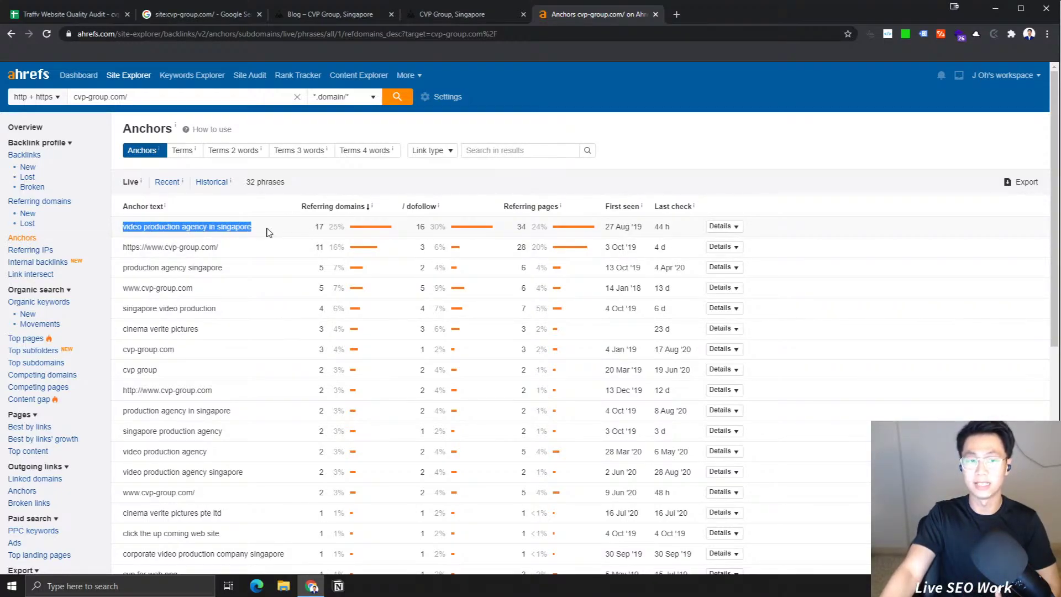
pyautogui.click(108, 244)
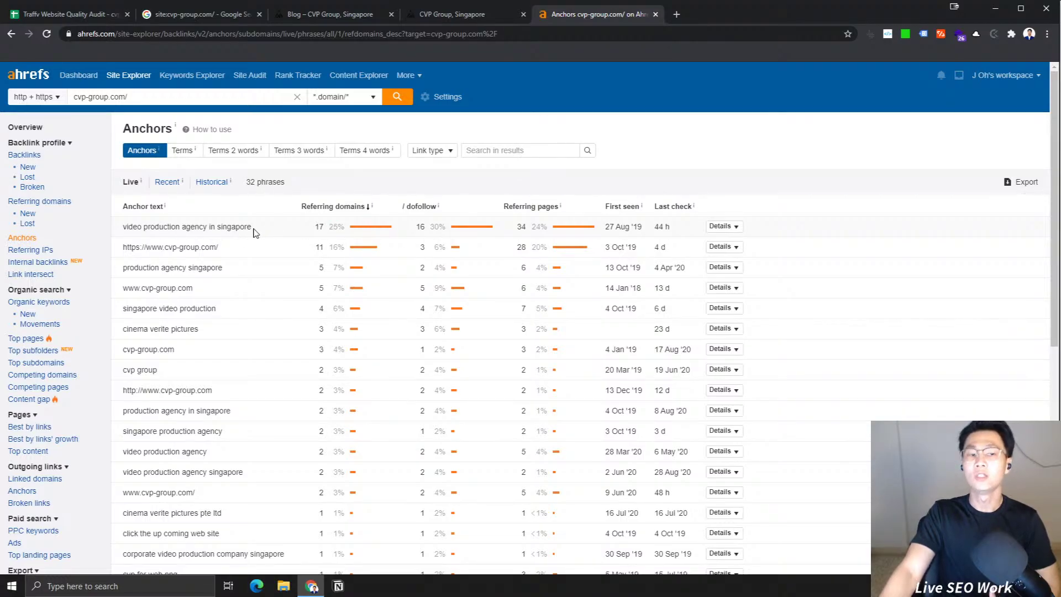
pyautogui.moveTo(252, 228); pyautogui.dragTo(136, 229)
pyautogui.click(209, 229)
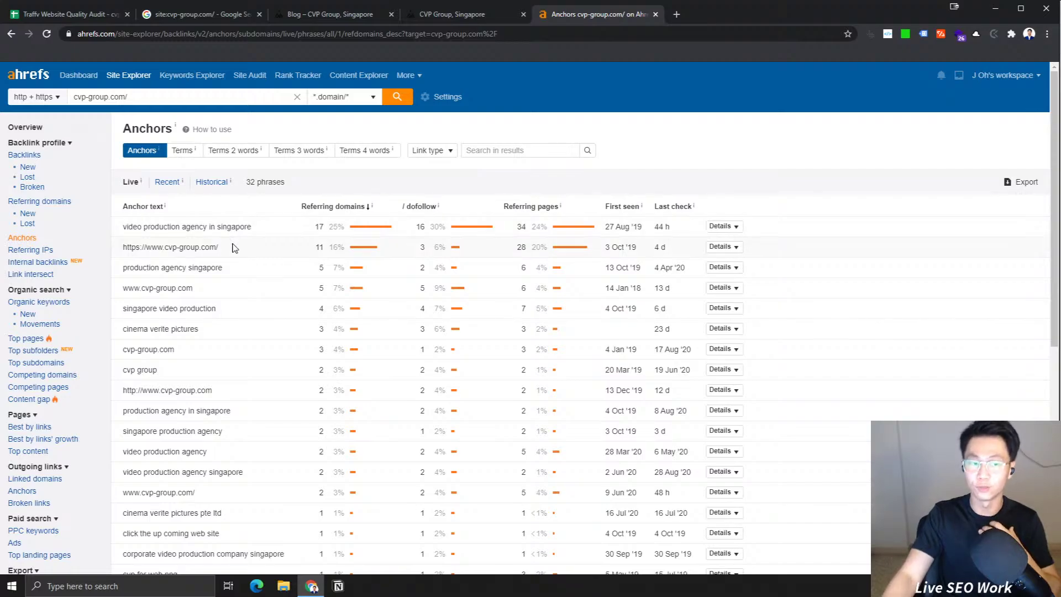
pyautogui.moveTo(246, 251); pyautogui.dragTo(126, 258)
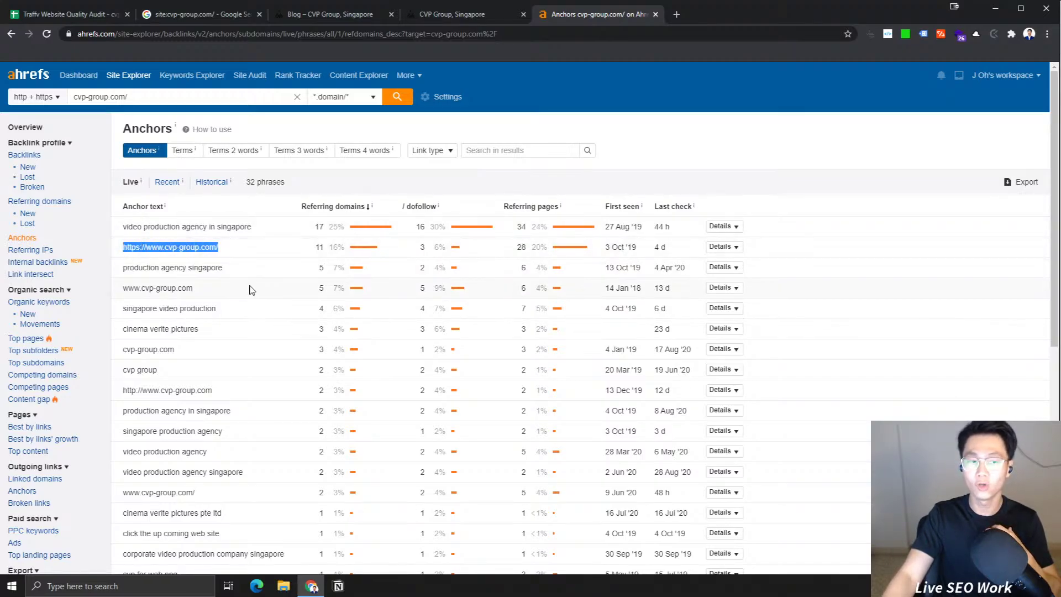
pyautogui.moveTo(251, 290); pyautogui.dragTo(124, 292)
pyautogui.moveTo(175, 349); pyautogui.dragTo(132, 351)
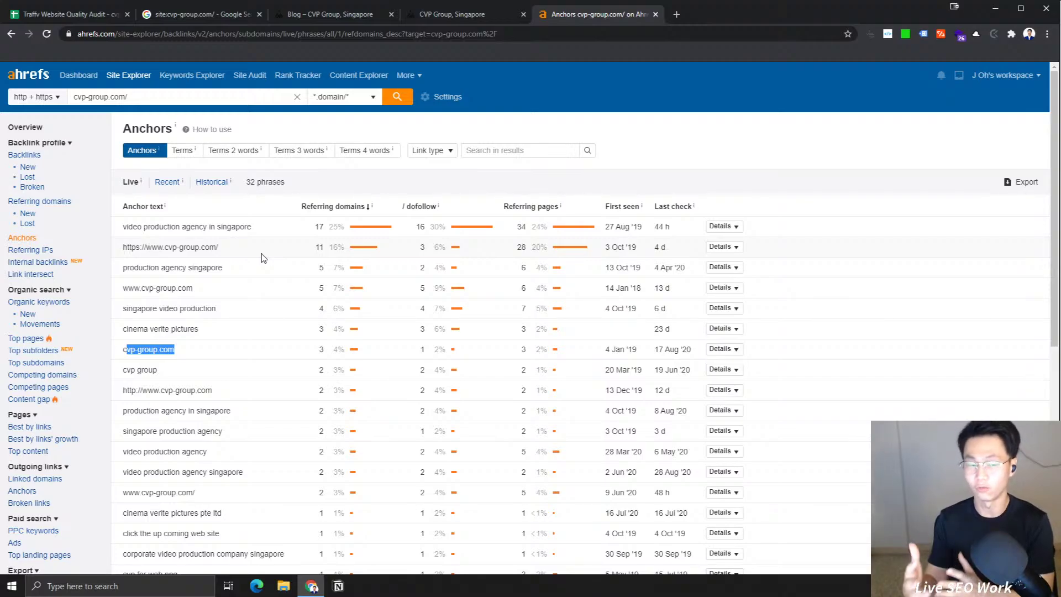
pyautogui.moveTo(286, 225); pyautogui.dragTo(122, 236)
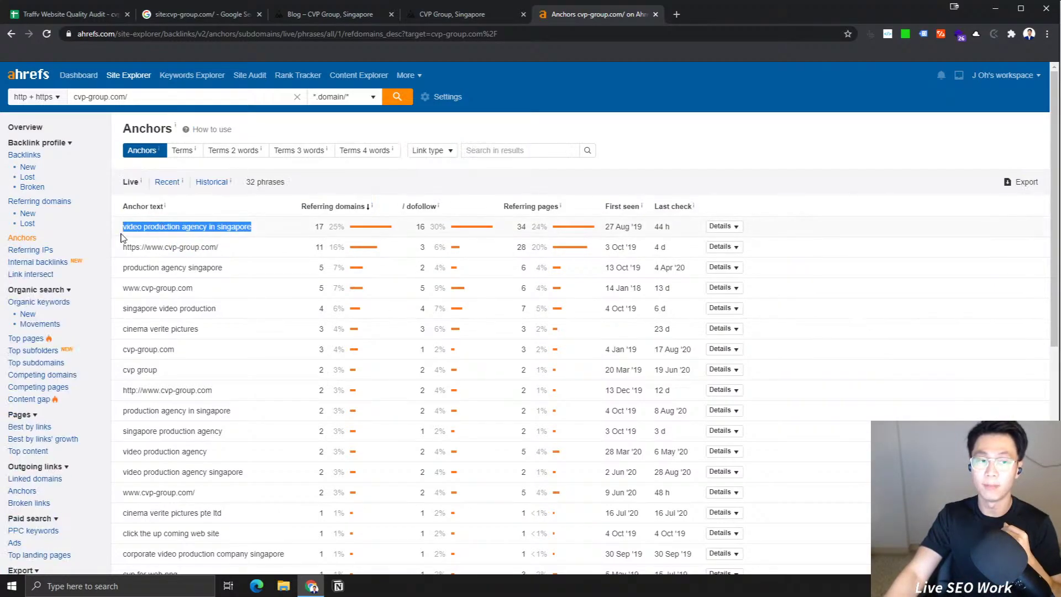
pyautogui.click(239, 226)
pyautogui.moveTo(261, 226); pyautogui.dragTo(156, 221)
pyautogui.moveTo(244, 246); pyautogui.dragTo(129, 247)
pyautogui.click(219, 250)
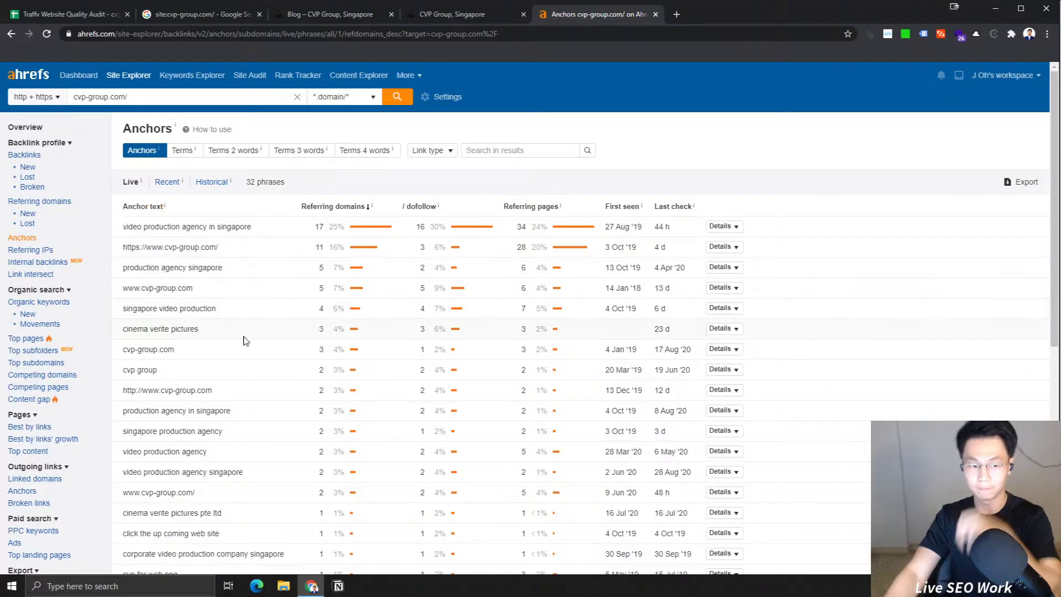
pyautogui.scroll(-7, 245, 341)
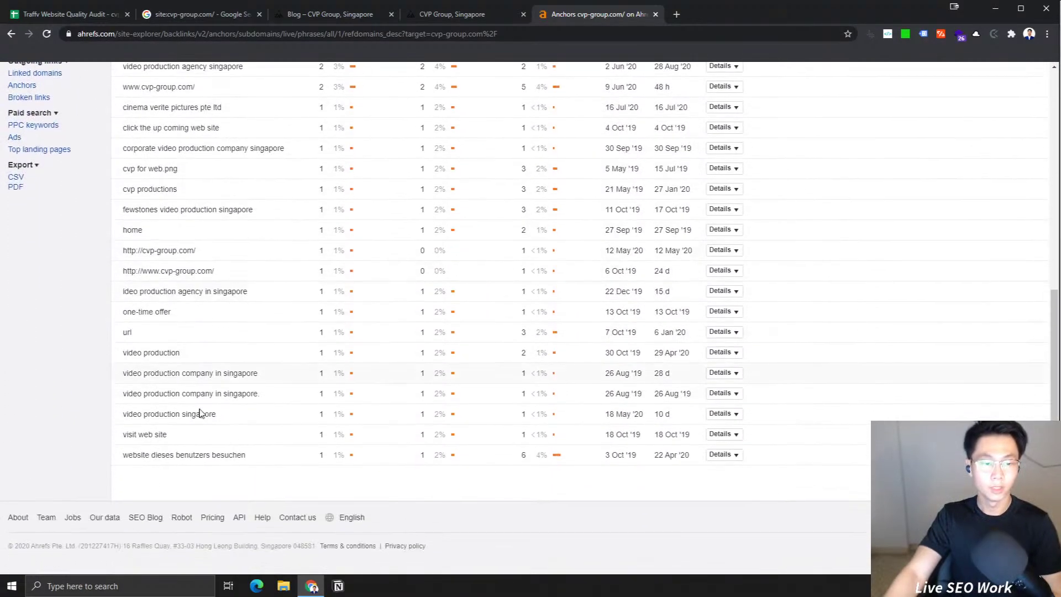
pyautogui.scroll(8, 310, 438)
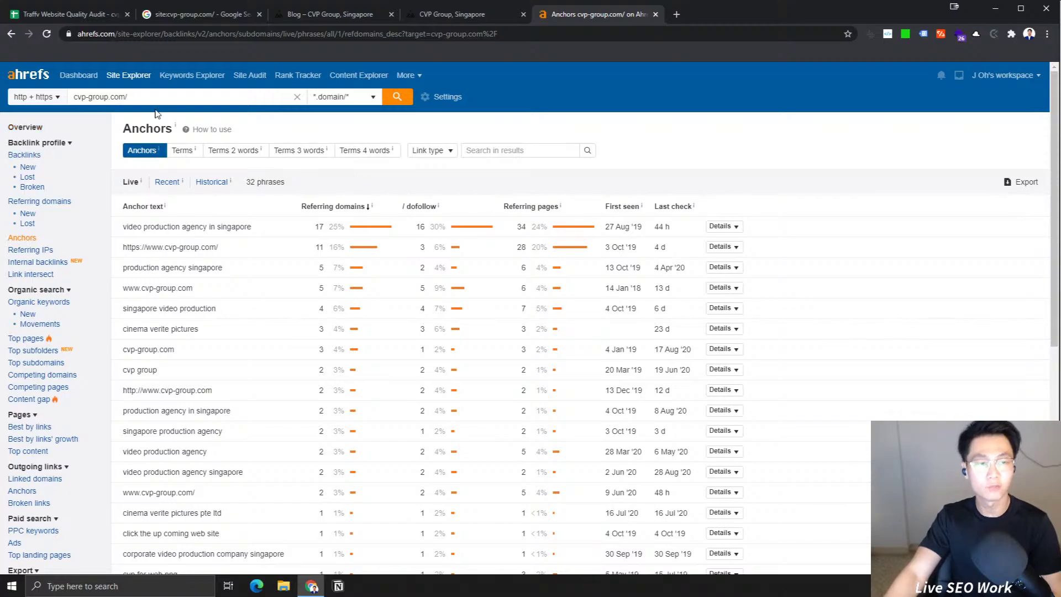
# Step: Check the CVP Group home page briefly and open the organic keywords report for cvp-group.com
pyautogui.click(453, 14)
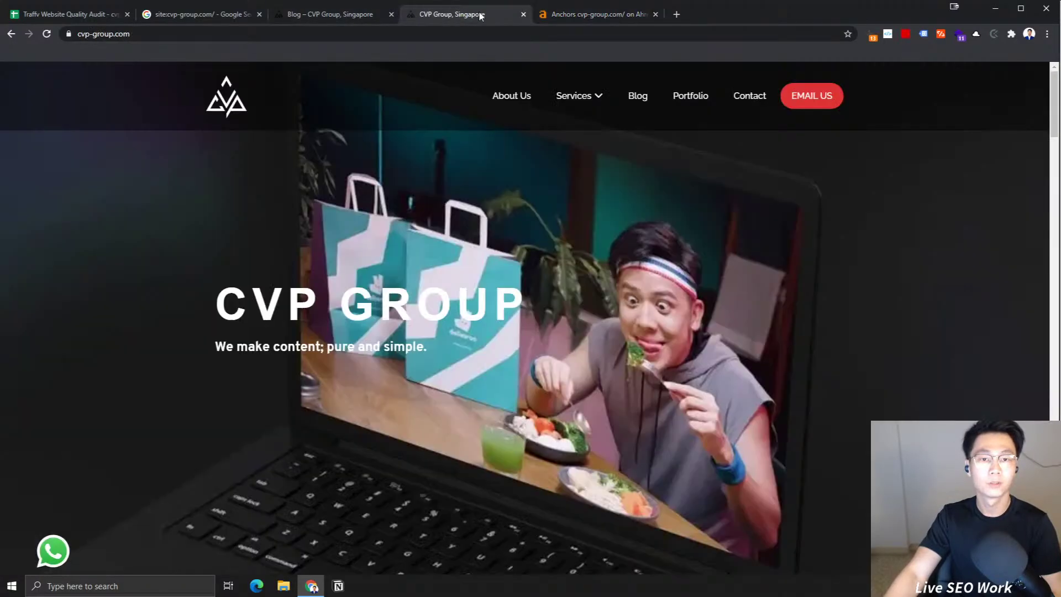
pyautogui.click(556, 15)
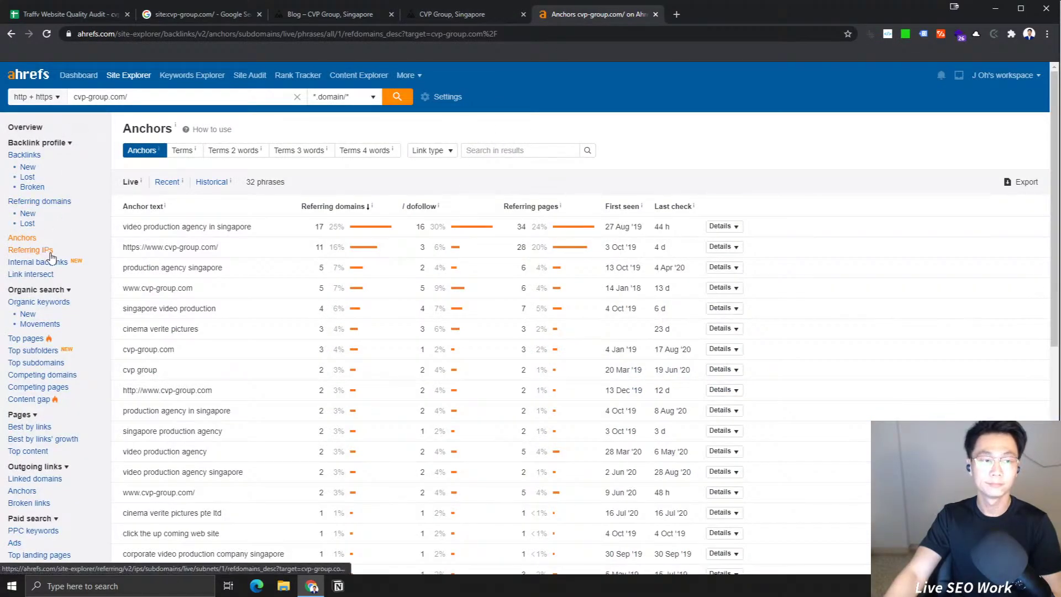
pyautogui.click(42, 302)
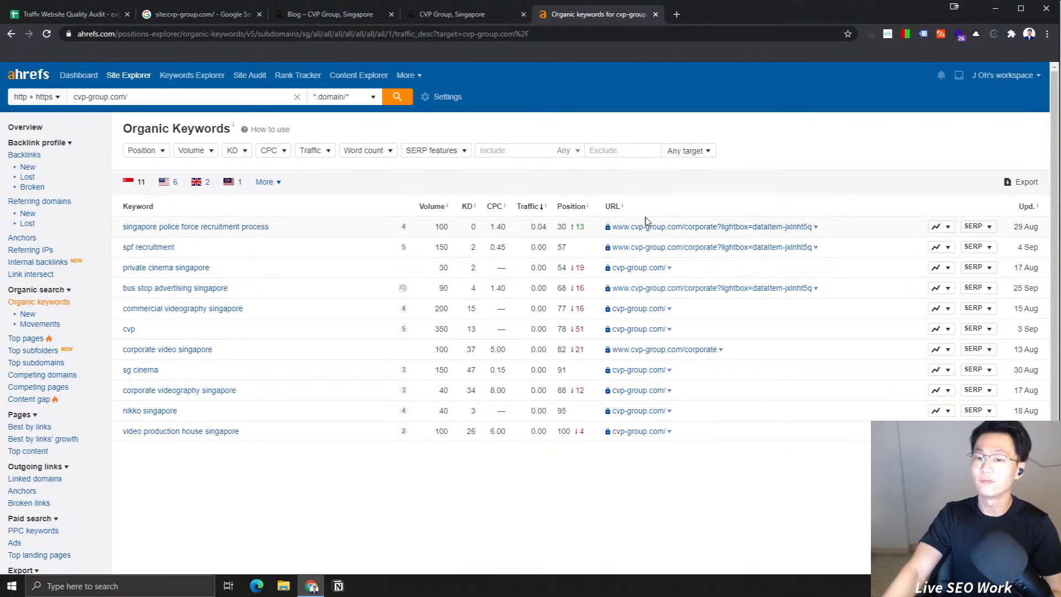
# Step: Open the page ranking for "singapore police force recruitment process", read through its content and close it
pyautogui.click(666, 227)
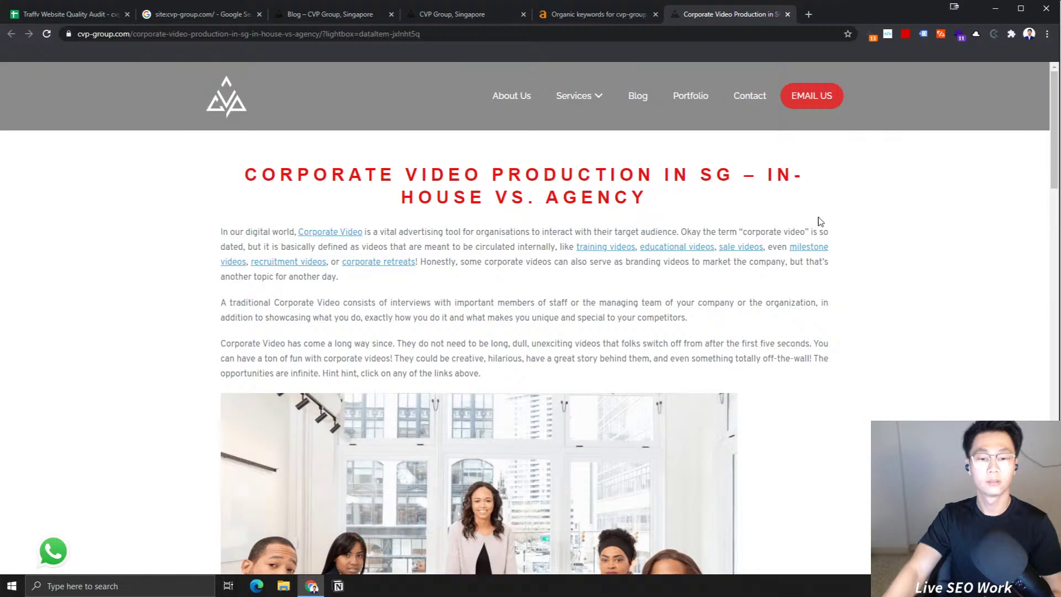
pyautogui.scroll(-10, 821, 221)
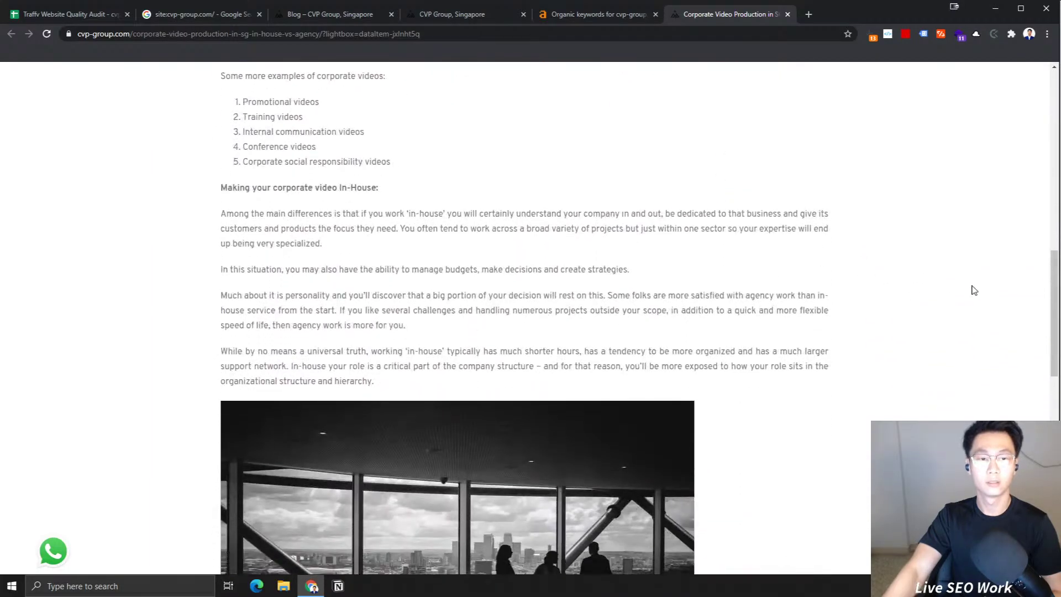
pyautogui.moveTo(1053, 297); pyautogui.dragTo(1052, 393)
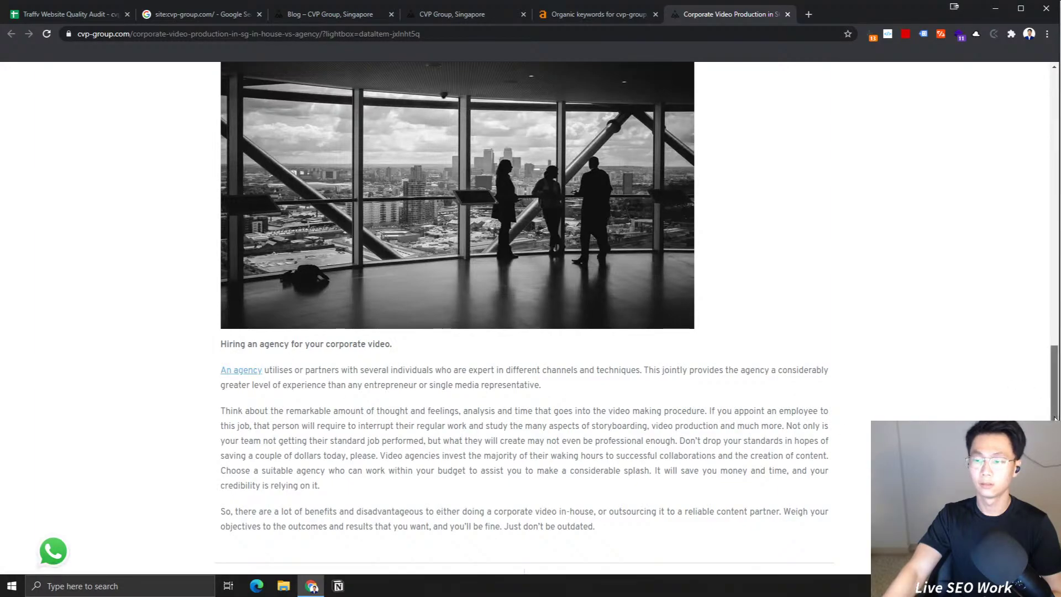
pyautogui.moveTo(1054, 376); pyautogui.dragTo(1054, 437)
pyautogui.press('Home')
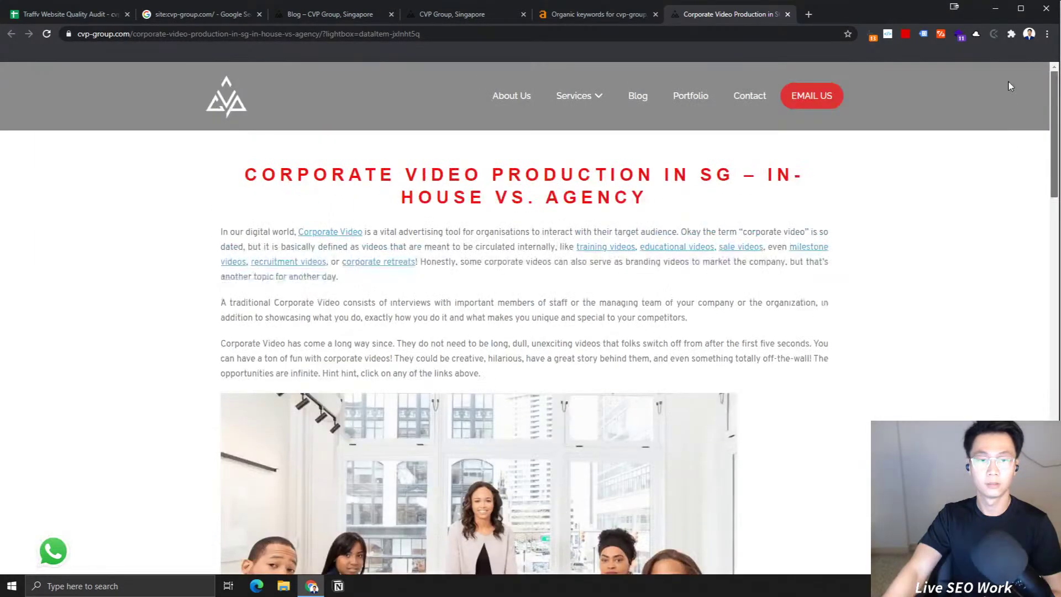
pyautogui.scroll(-3, 999, 138)
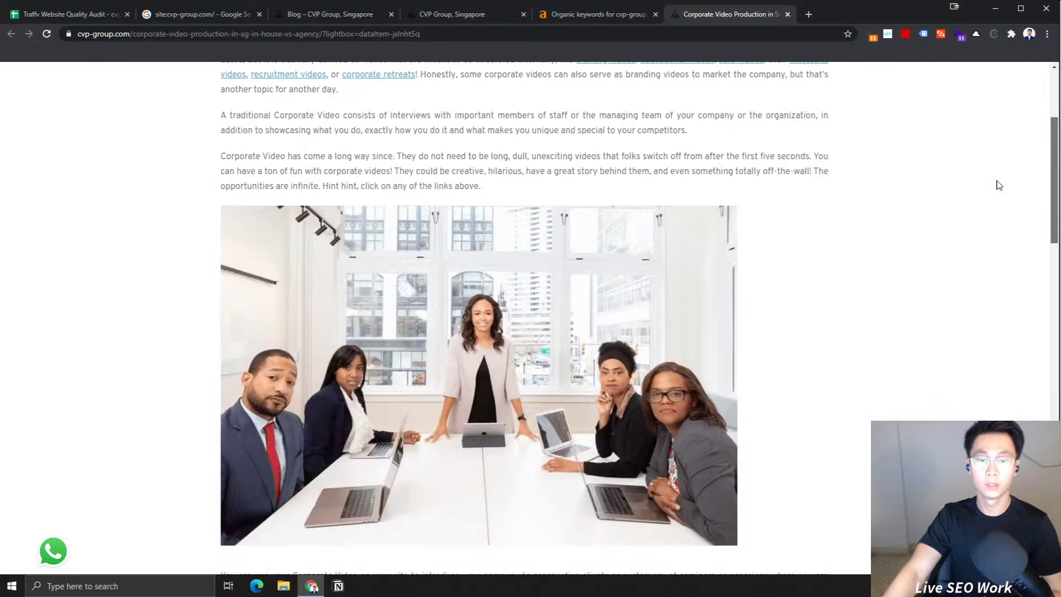
pyautogui.scroll(-6, 1000, 232)
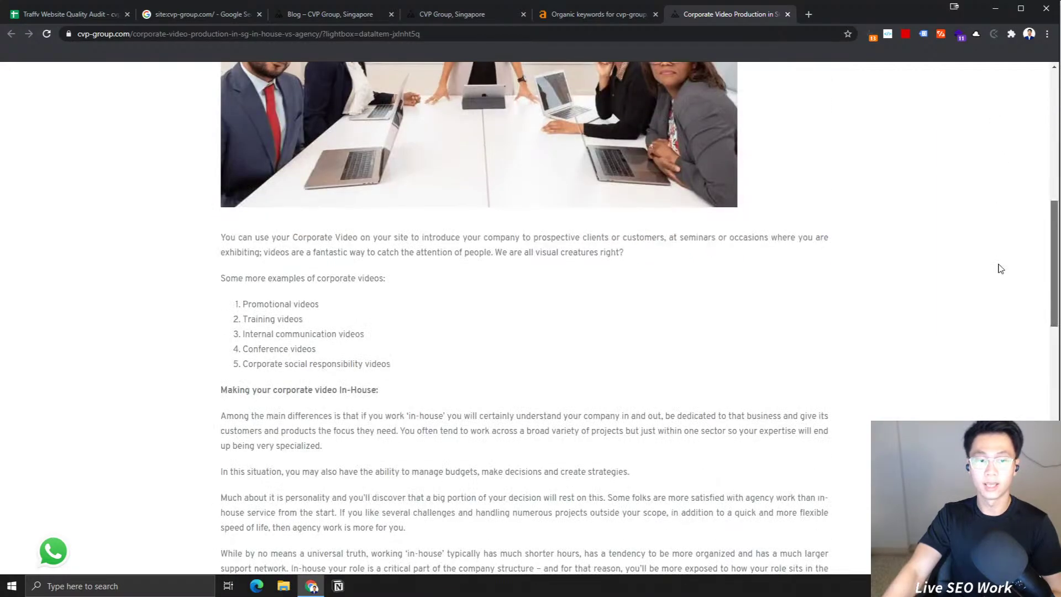
pyautogui.scroll(-3, 997, 287)
pyautogui.press('Home')
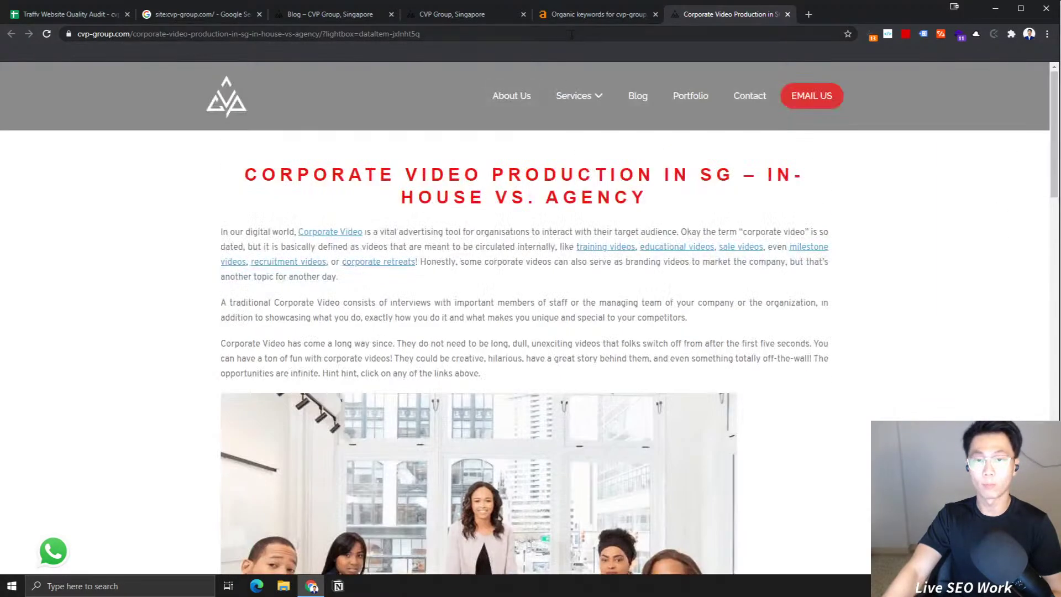
pyautogui.hotkey('ctrl', 'w')
# Step: In the audit spreadsheet, enter the note "Refer to ahrefs" beside the Poor Backlink profile finding
pyautogui.click(179, 14)
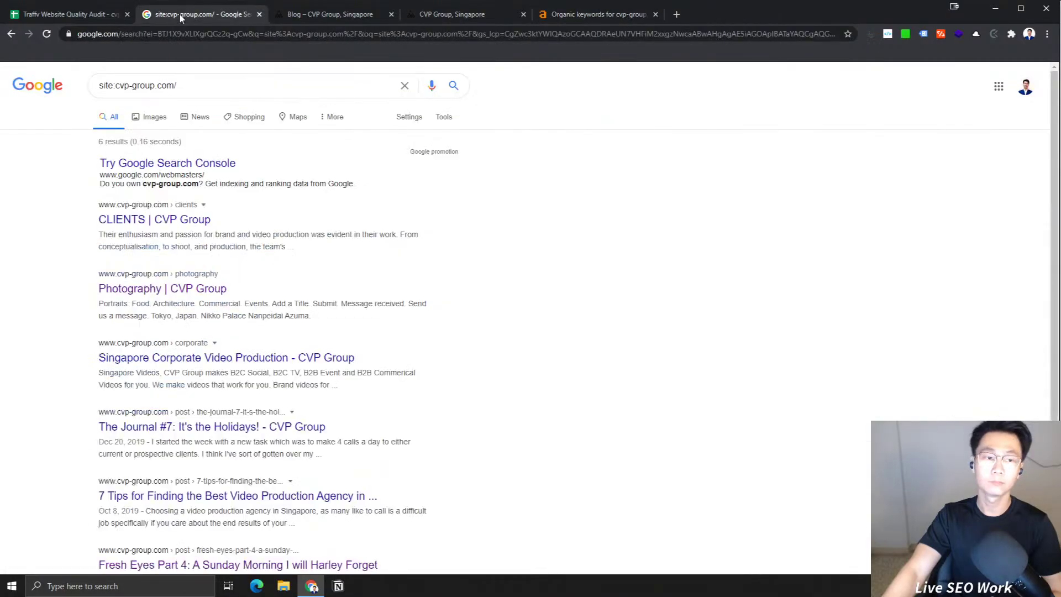
pyautogui.click(64, 15)
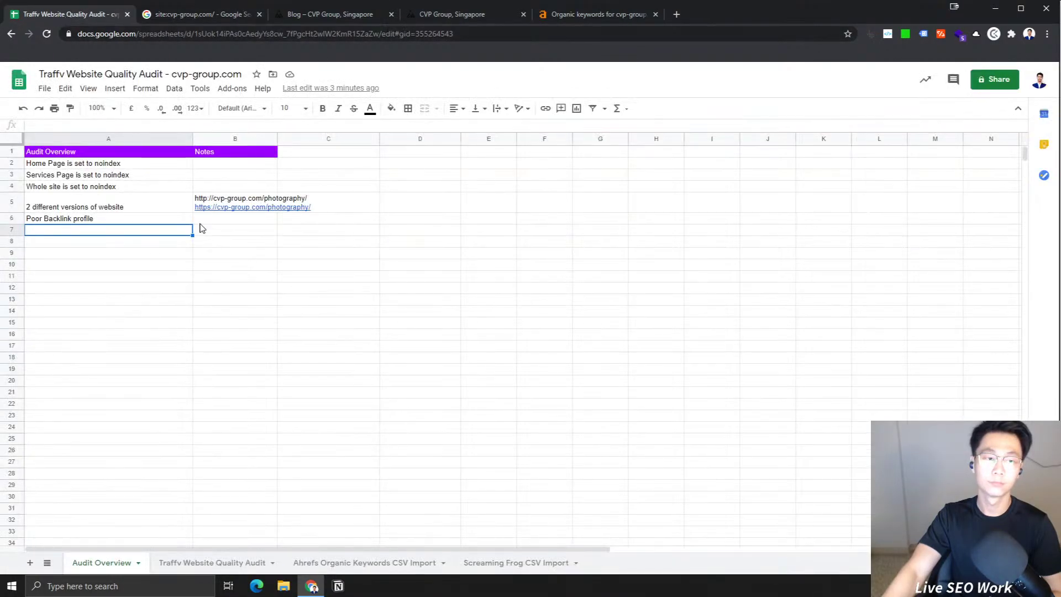
pyautogui.press('Up')
pyautogui.press('Right')
pyautogui.press('Right')
pyautogui.click(221, 219)
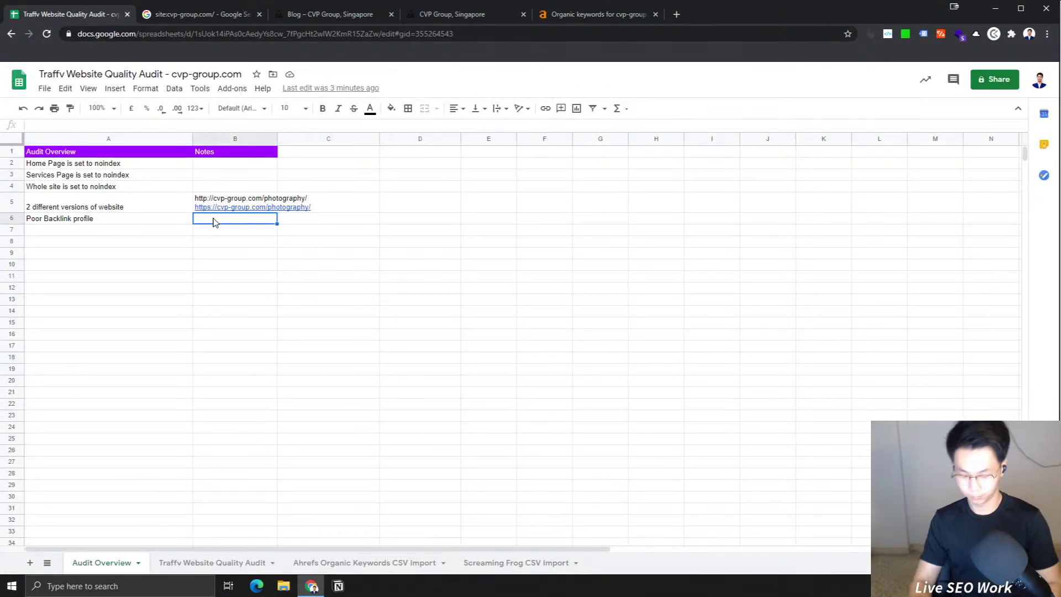
pyautogui.write('Refer')
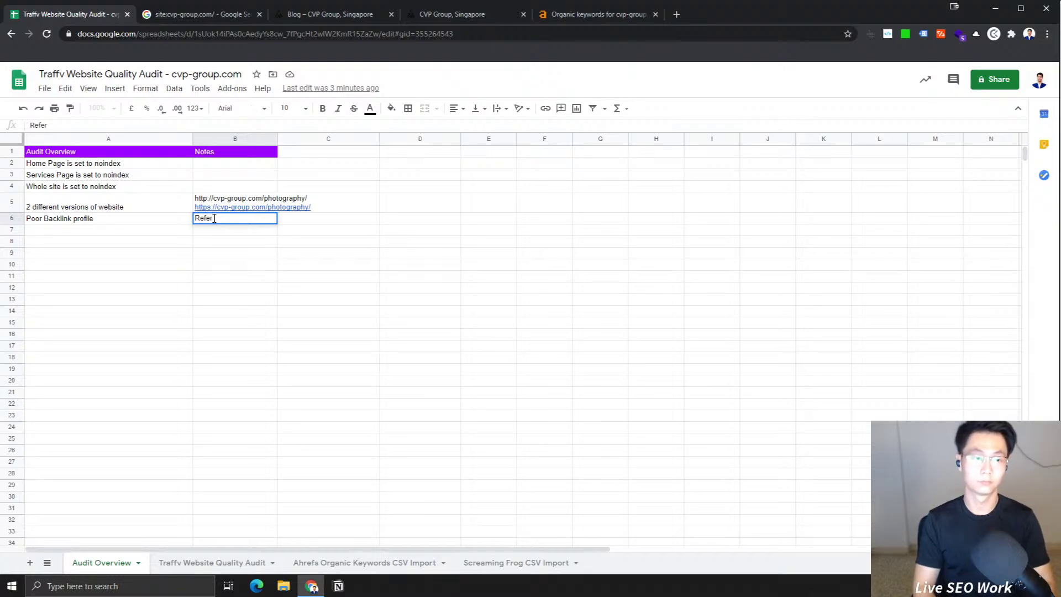
pyautogui.write(' to ahrefs')
pyautogui.press('Return')
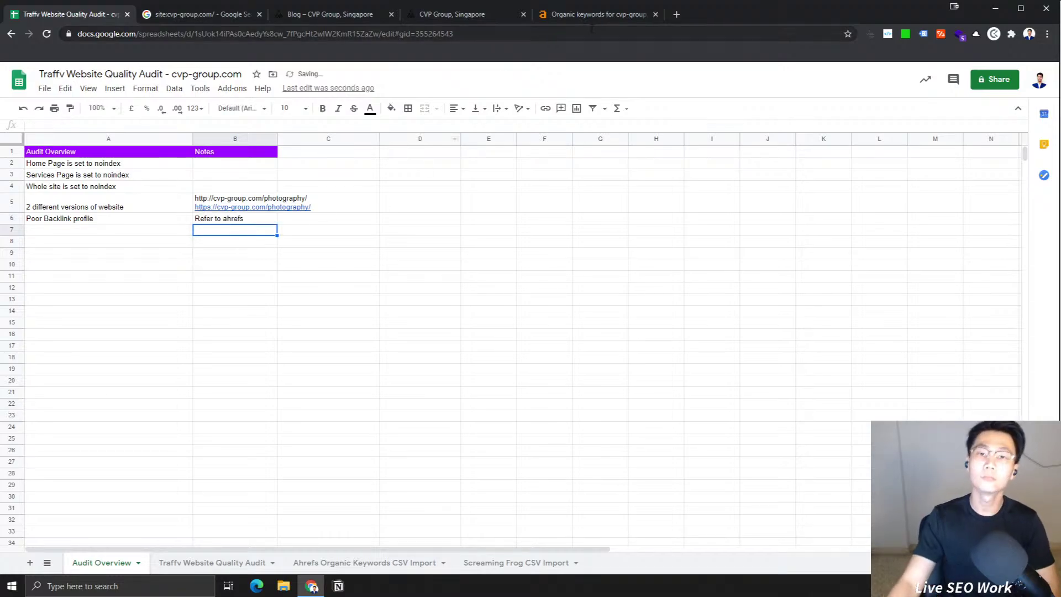
# Step: Revisit the organic keywords report and close the CVP Group home page
pyautogui.click(597, 14)
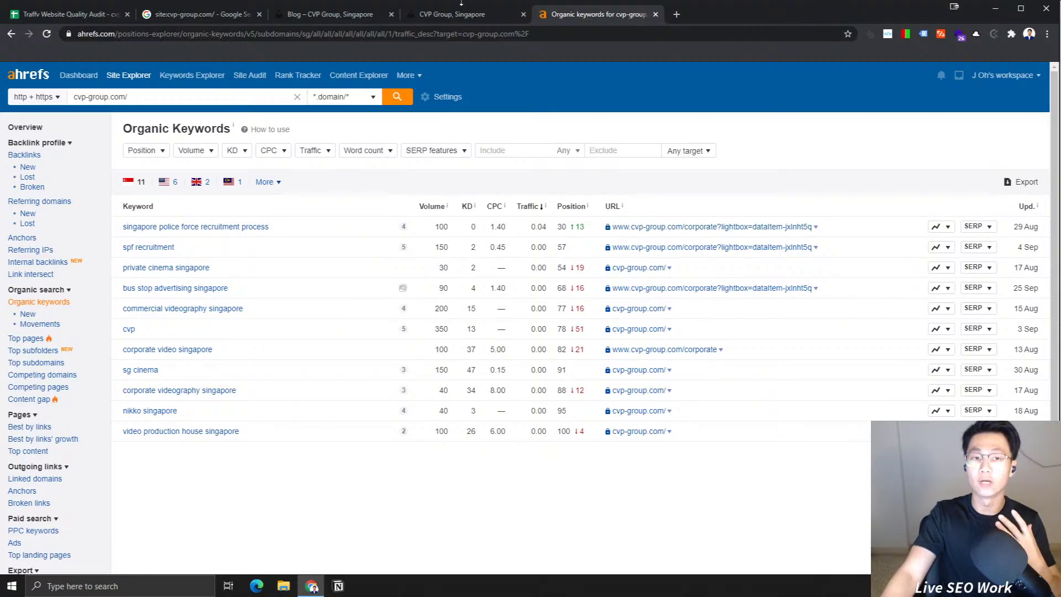
pyautogui.click(473, 12)
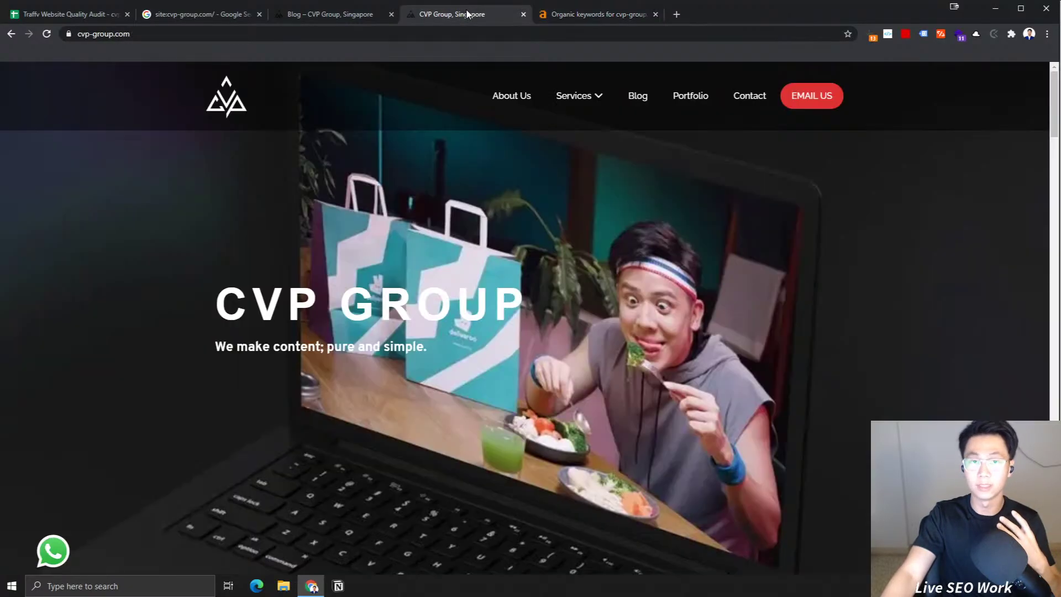
pyautogui.click(524, 13)
# Step: Load cvp-group.com/robots.txt in place of the blog page and examine its Disallow and Allow rules
pyautogui.click(366, 14)
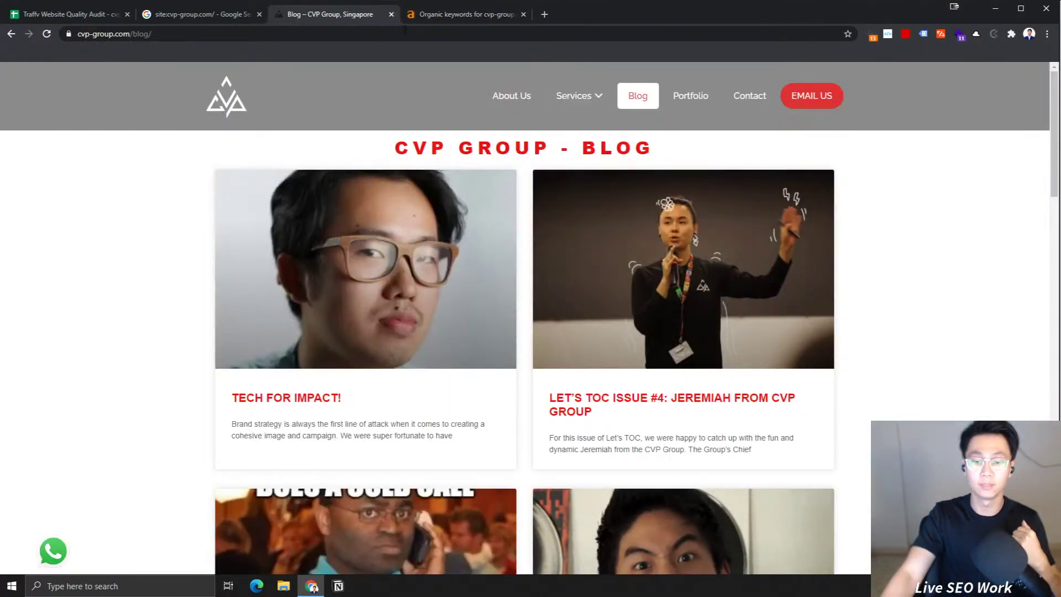
pyautogui.click(188, 33)
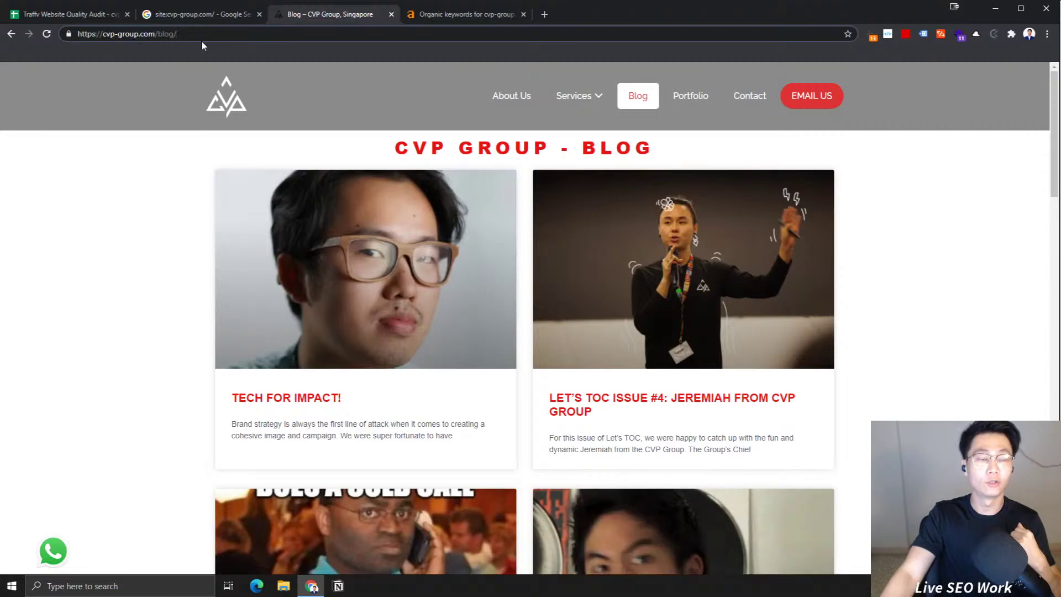
pyautogui.moveTo(179, 34); pyautogui.dragTo(161, 48)
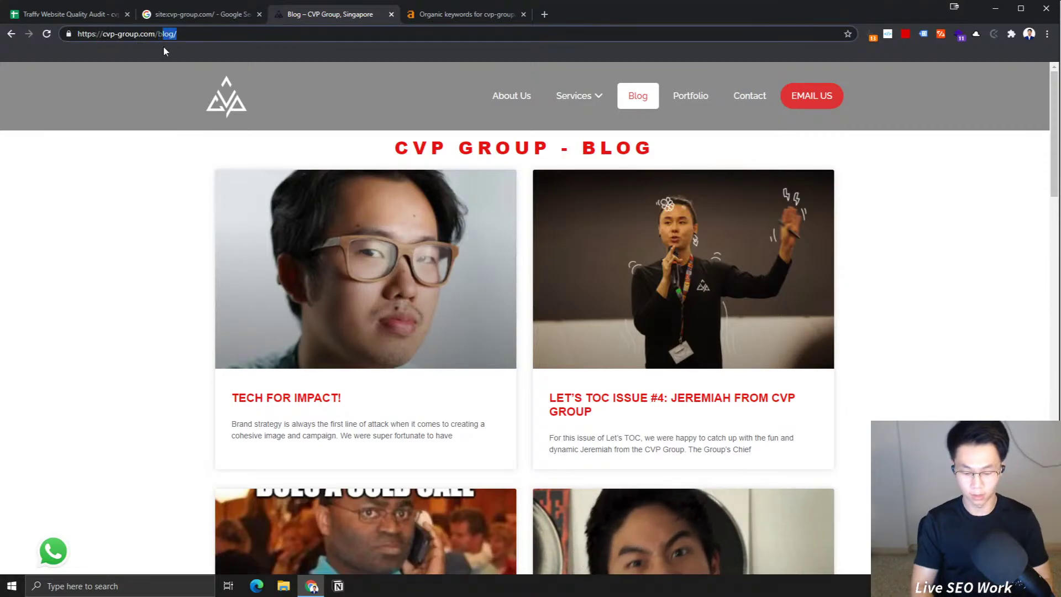
pyautogui.write('brobo')
pyautogui.press('BackSpace')
pyautogui.press('BackSpace')
pyautogui.press('BackSpace')
pyautogui.press('BackSpace')
pyautogui.press('BackSpace')
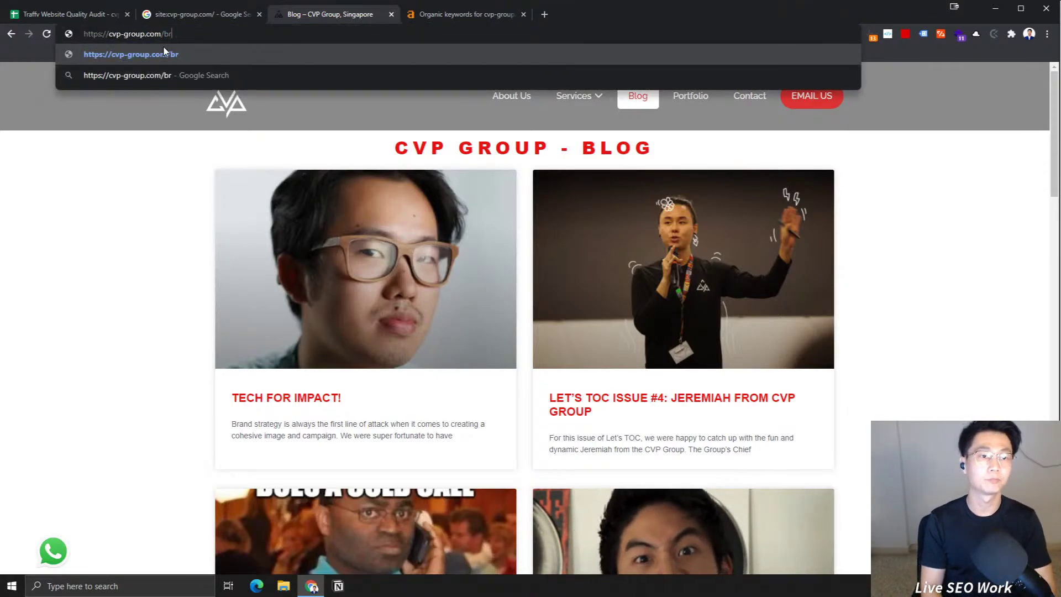
pyautogui.write('r')
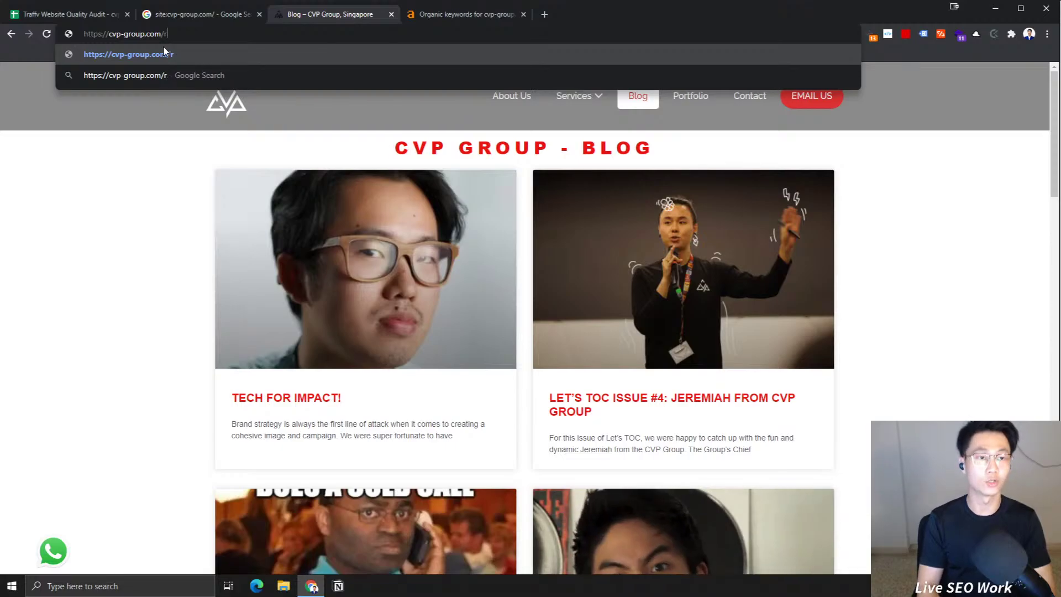
pyautogui.write('obots.txt')
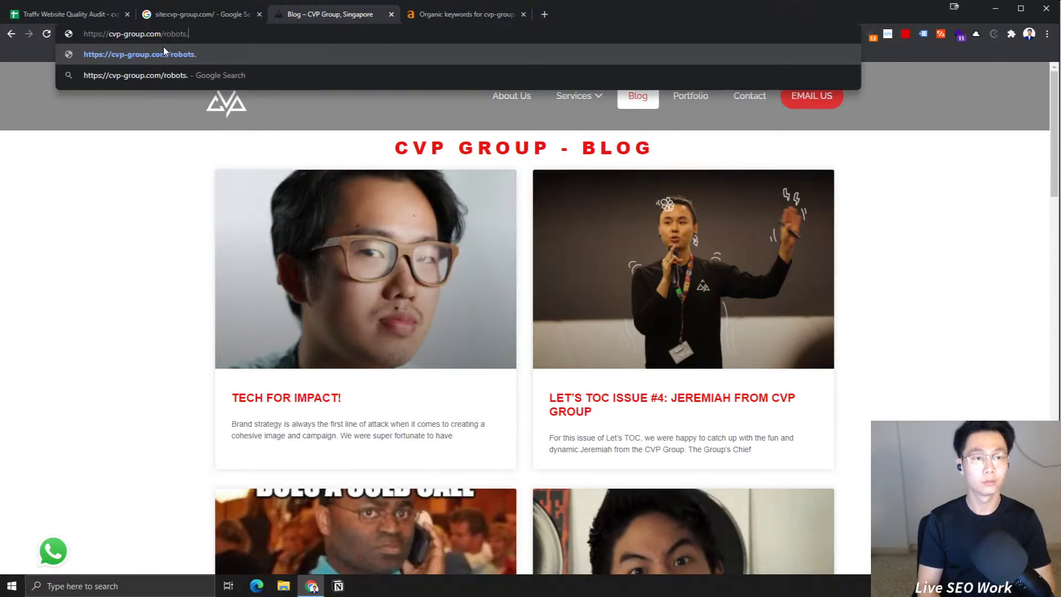
pyautogui.press('Return')
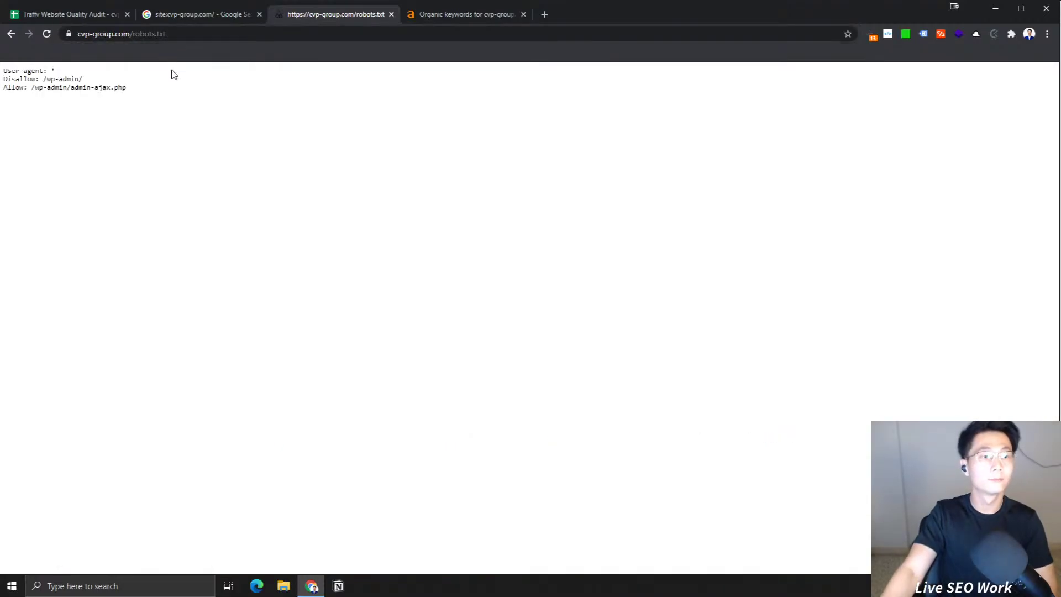
pyautogui.moveTo(177, 93); pyautogui.dragTo(3, 79)
pyautogui.click(156, 111)
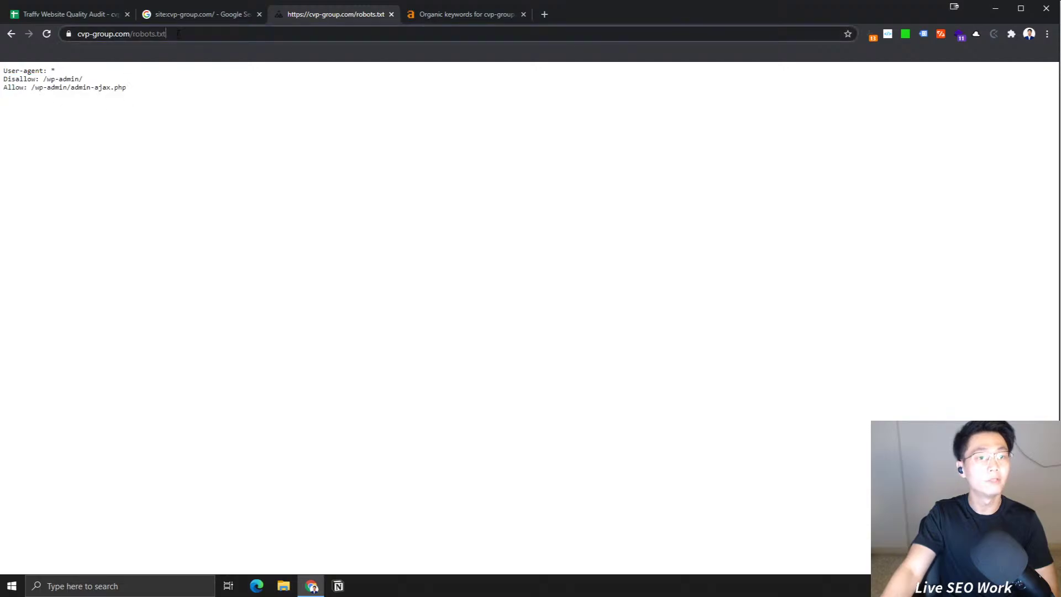
# Step: Load cvp-group.com/sitemap.xml in place of the robots.txt page to check for an XML sitemap
pyautogui.moveTo(191, 33); pyautogui.dragTo(163, 46)
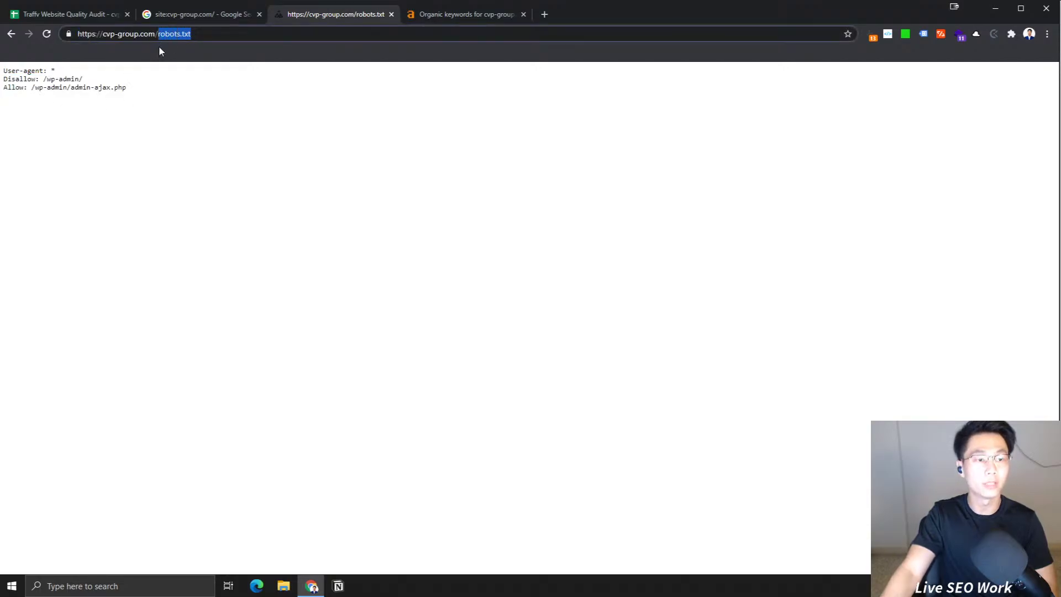
pyautogui.write('sitemap')
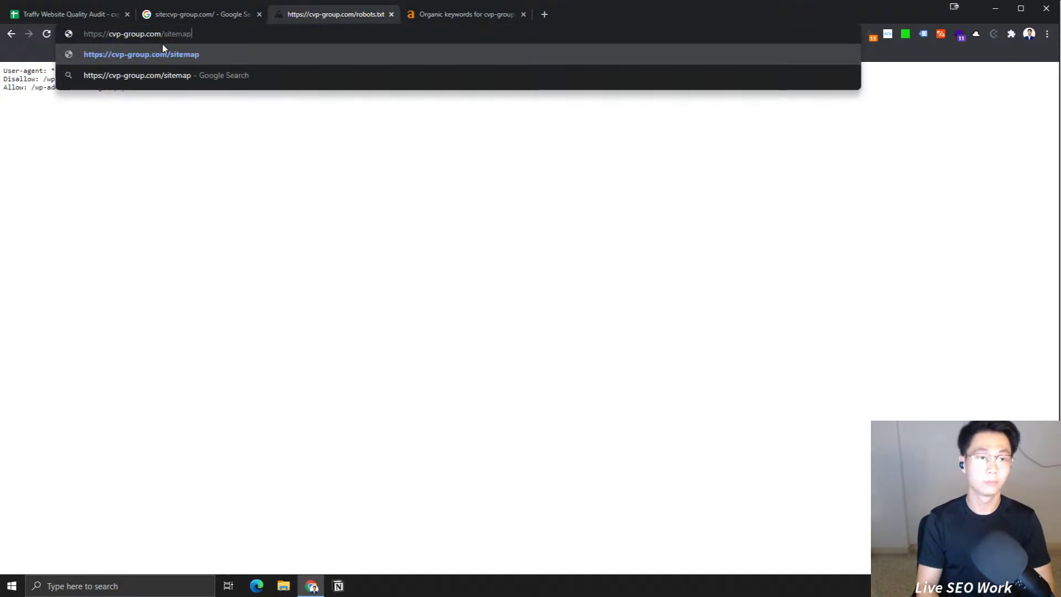
pyautogui.write('.xml')
pyautogui.press('Return')
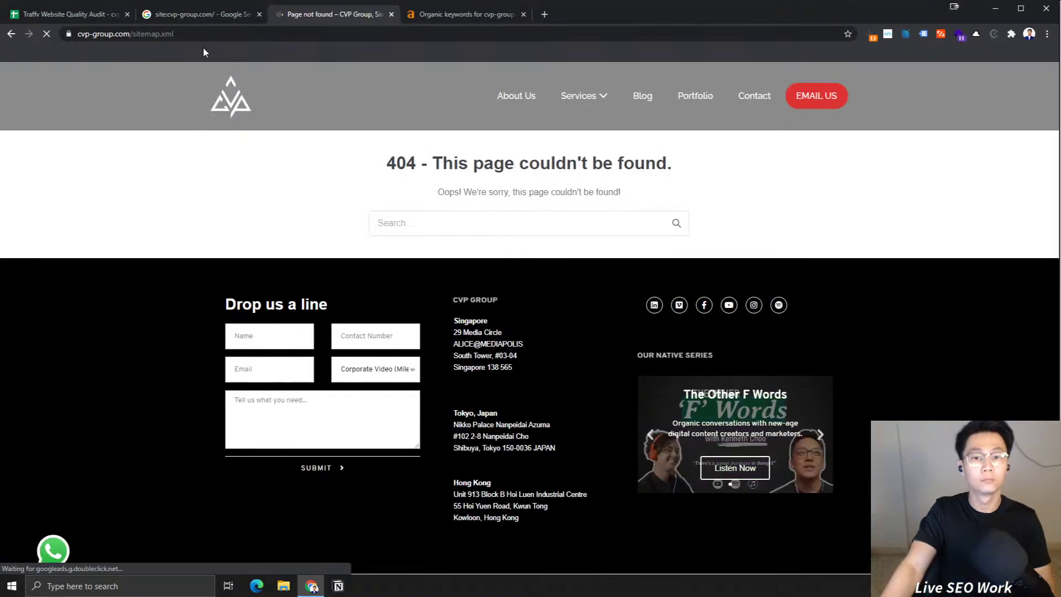
# Step: Try the alternative sitemap address cvp-group.com/sitemap_xml
pyautogui.click(200, 34)
pyautogui.click(209, 34)
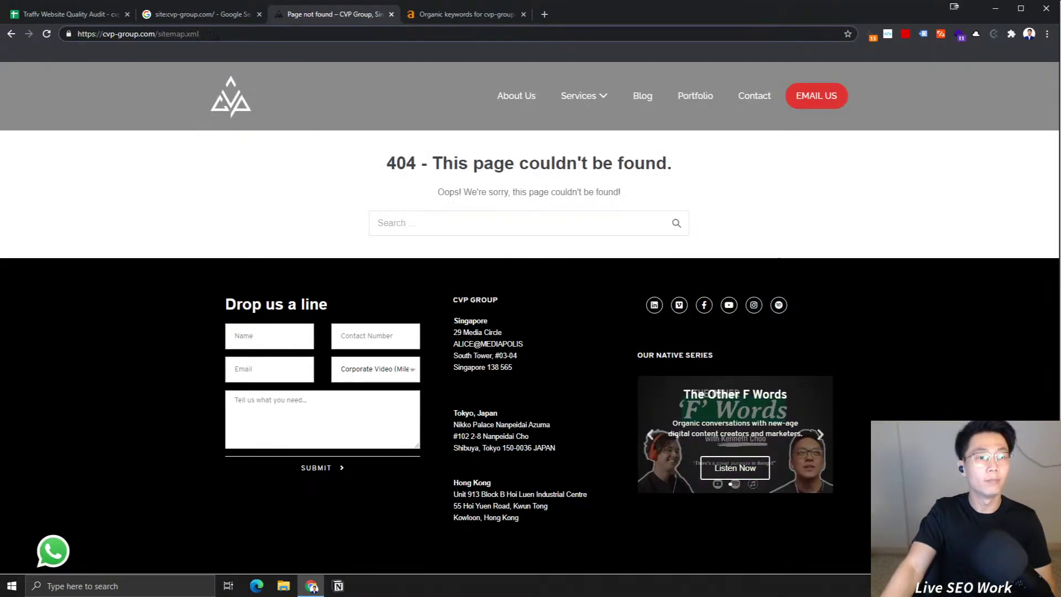
pyautogui.press('BackSpace')
pyautogui.write('_')
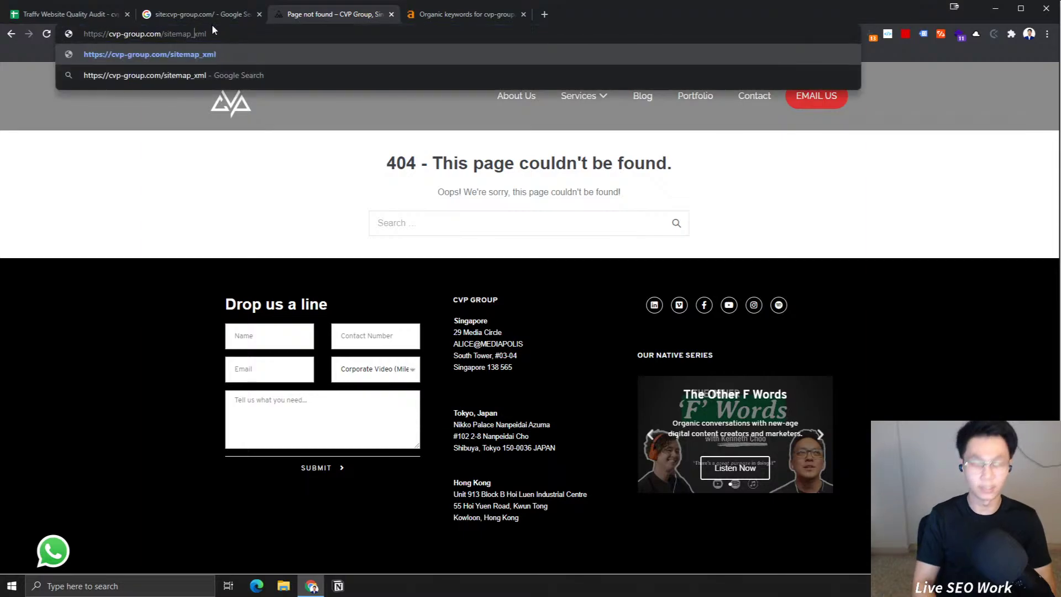
pyautogui.press('Return')
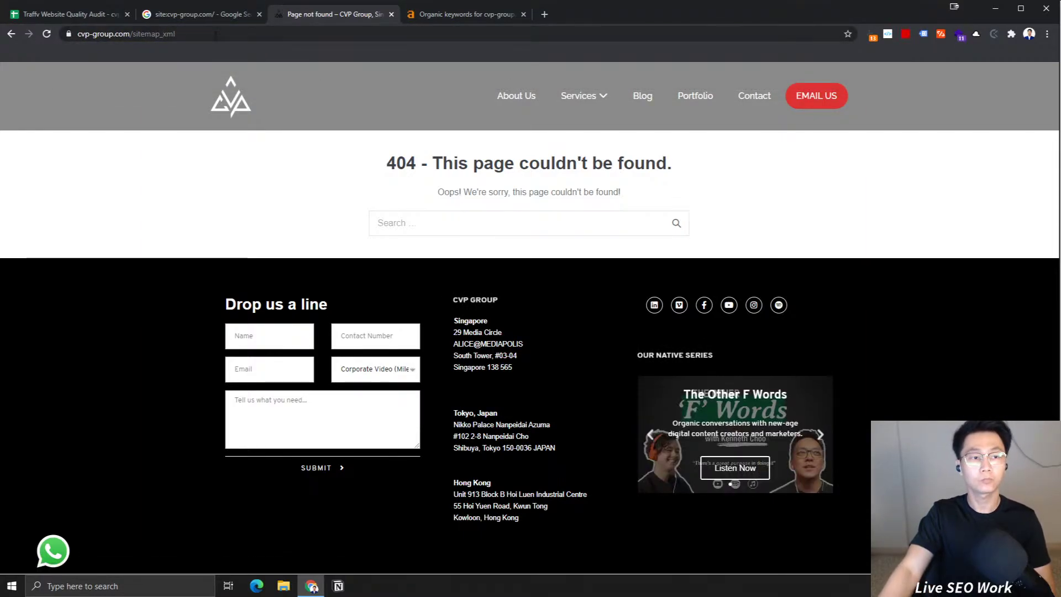
# Step: Copy the cvp-group.com domain from the page address and launch Screaming Frog SEO Spider
pyautogui.moveTo(159, 34); pyautogui.dragTo(104, 36)
pyautogui.hotkey('ctrl', 'c')
pyautogui.click(134, 33)
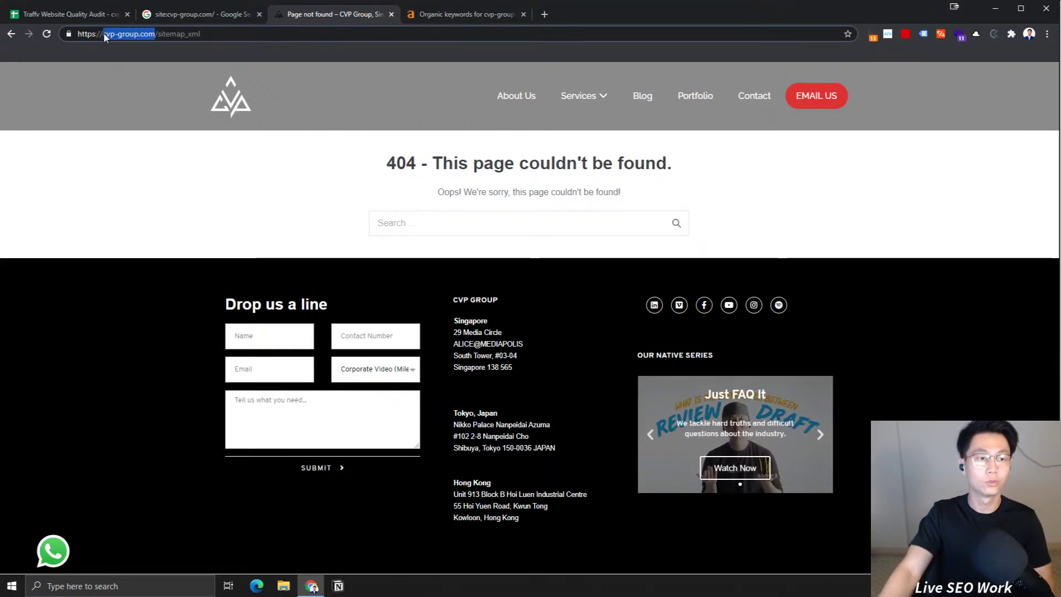
pyautogui.click(113, 586)
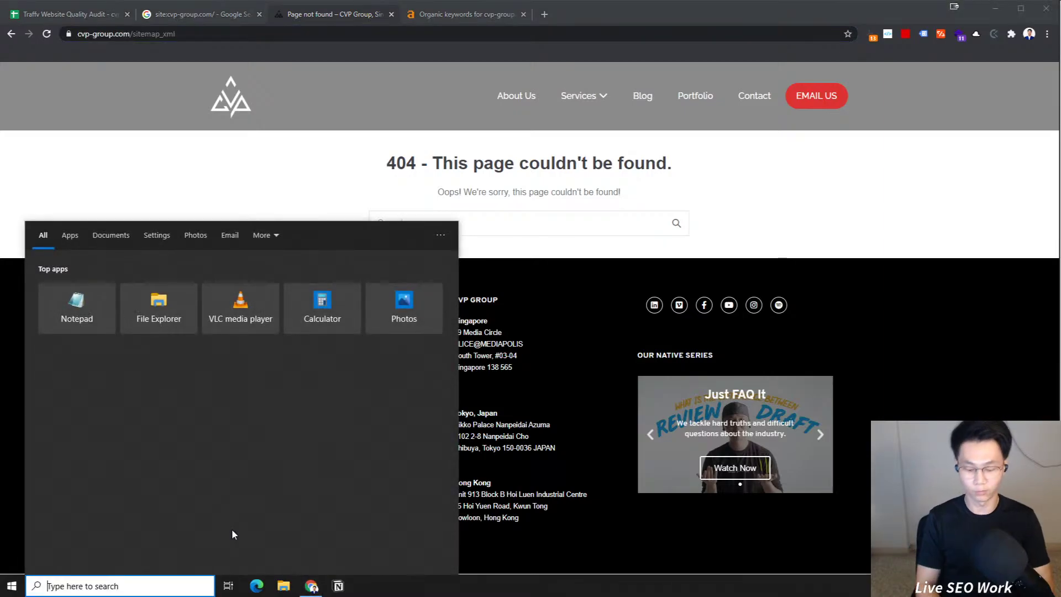
pyautogui.write('scr')
pyautogui.press('Return')
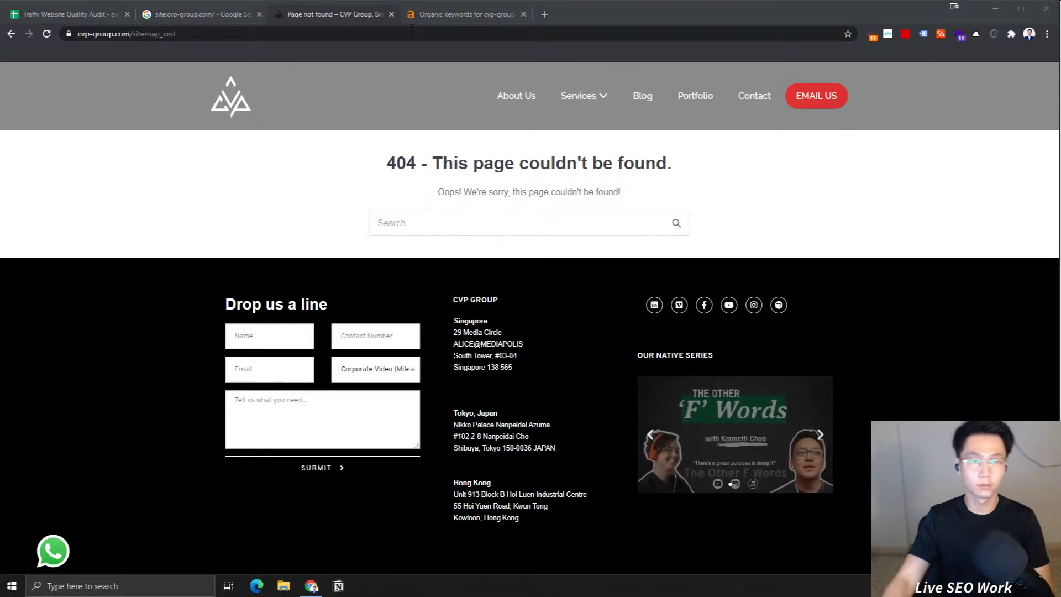
pyautogui.click(441, 17)
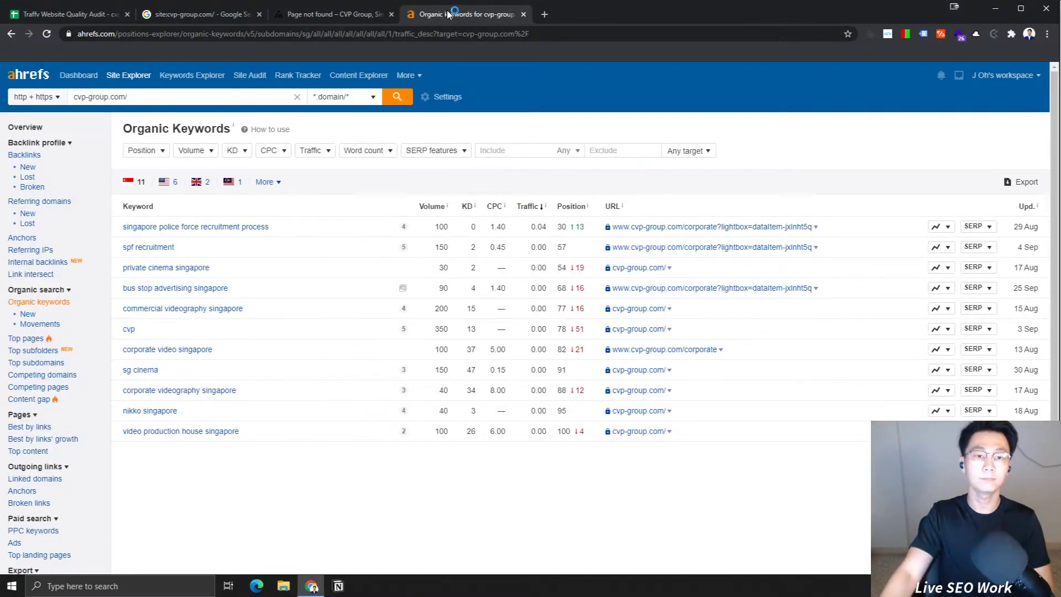
pyautogui.click(322, 15)
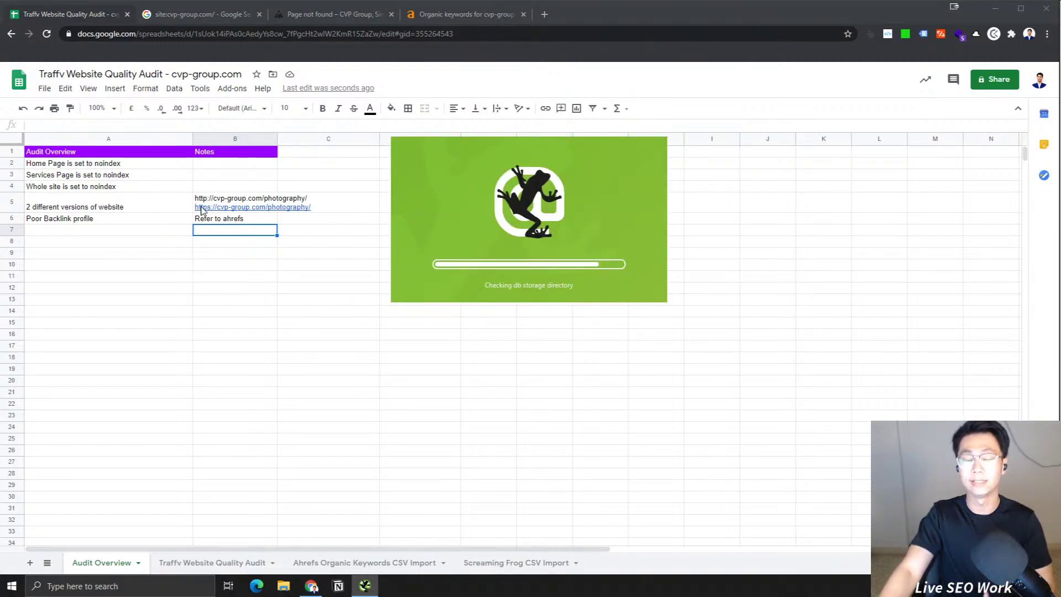
pyautogui.moveTo(231, 210)
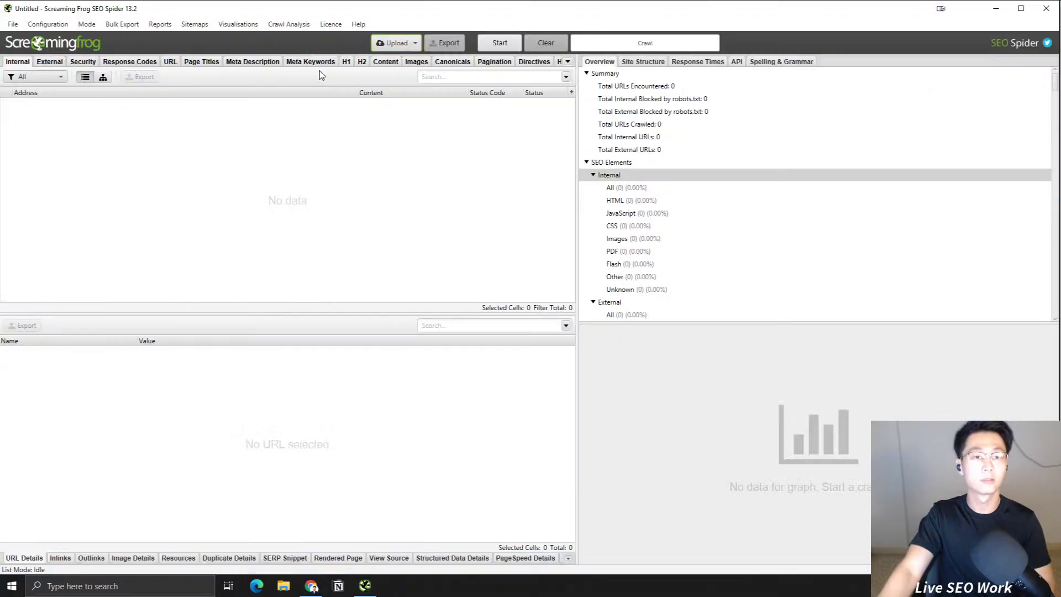
# Step: Switch Screaming Frog to Spider mode and start a crawl of the copied cvp-group.com domain
pyautogui.click(26, 25)
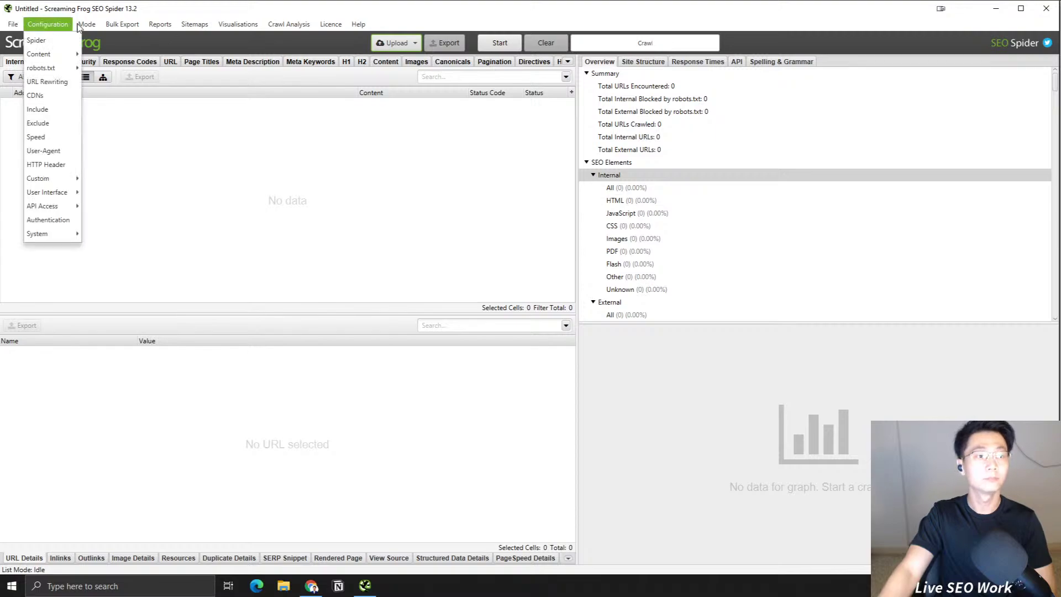
pyautogui.click(87, 24)
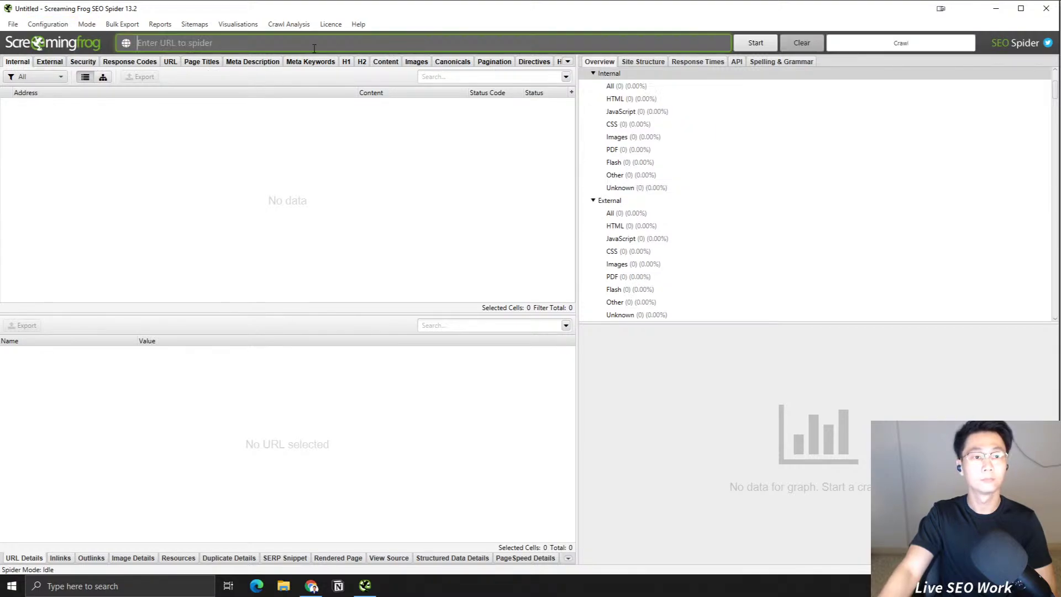
pyautogui.hotkey('ctrl', 'v')
pyautogui.click(751, 43)
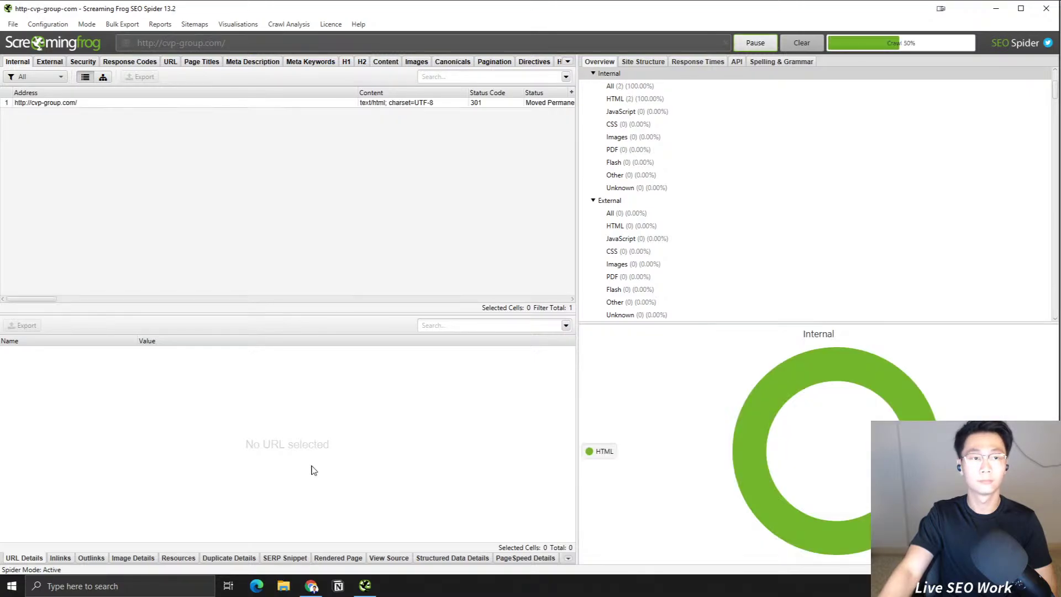
# Step: Switch to the audit spreadsheet and review the recorded findings and notes in the Audit Overview sheet
pyautogui.click(308, 590)
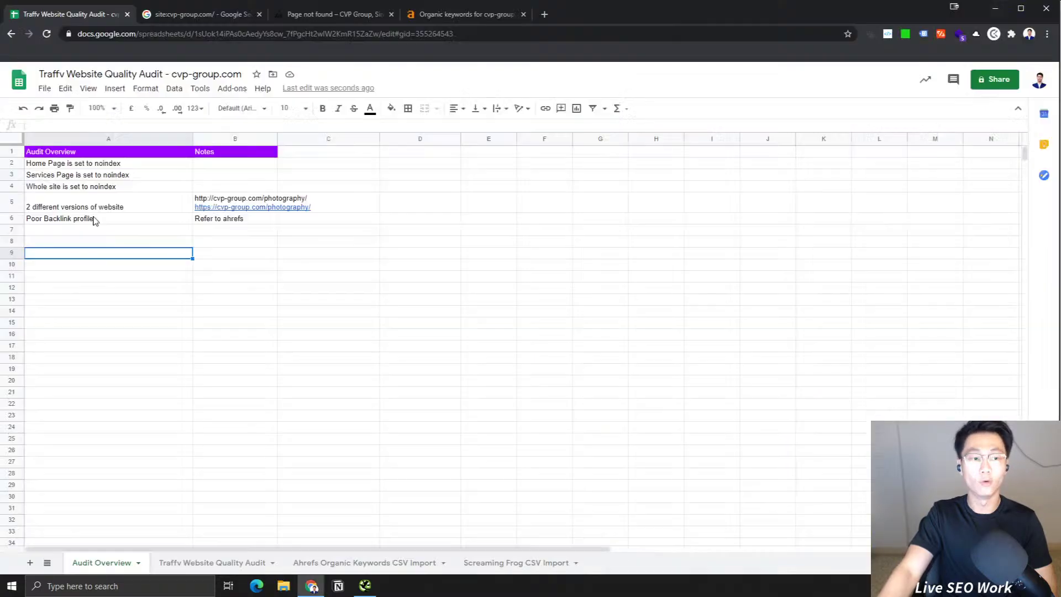
pyautogui.click(125, 220)
pyautogui.click(245, 218)
pyautogui.click(117, 220)
pyautogui.click(301, 282)
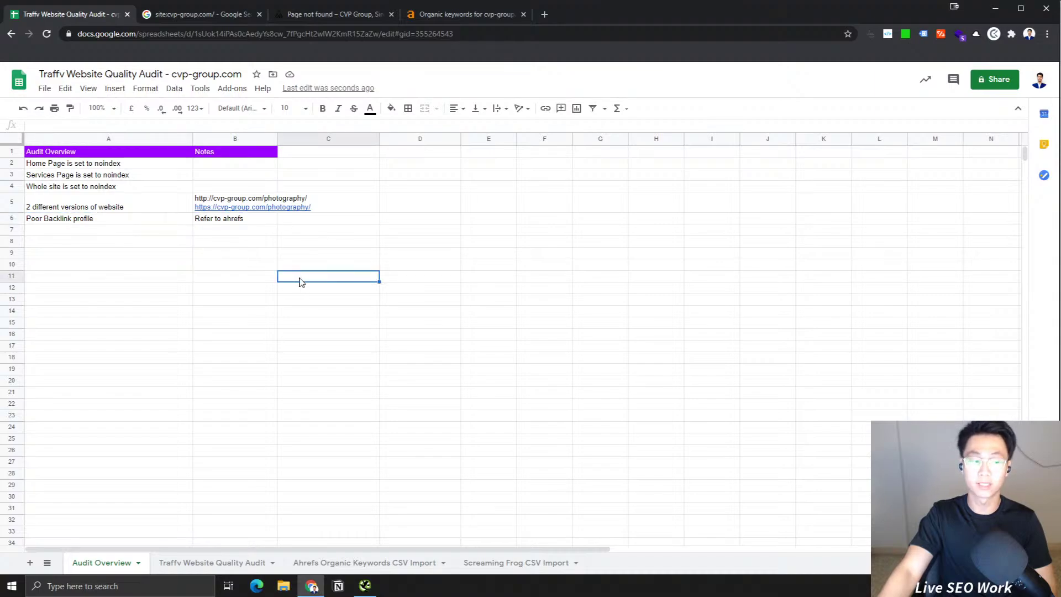
pyautogui.moveTo(123, 164); pyautogui.dragTo(230, 217)
pyautogui.click(323, 265)
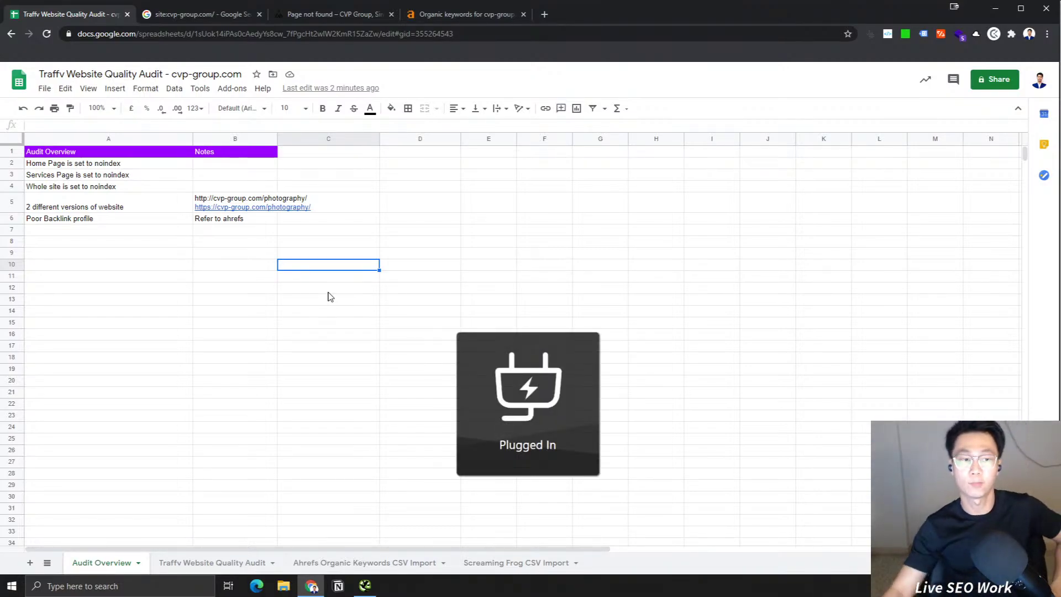
# Step: Return to Screaming Frog and examine the crawled internal URLs, comparing the details of the http and https home pages
pyautogui.click(364, 585)
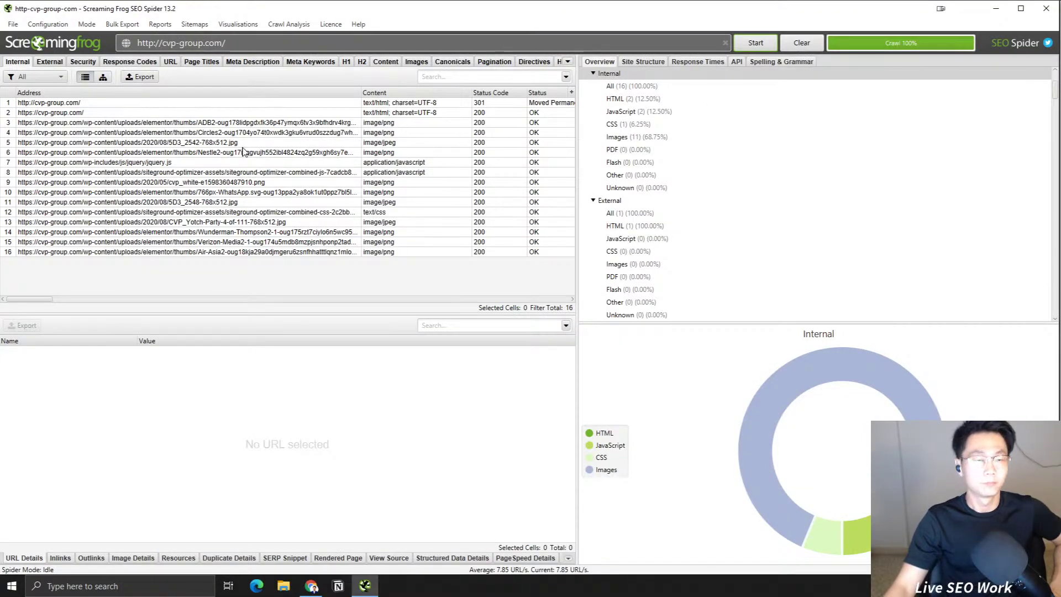
pyautogui.moveTo(135, 103); pyautogui.dragTo(142, 259)
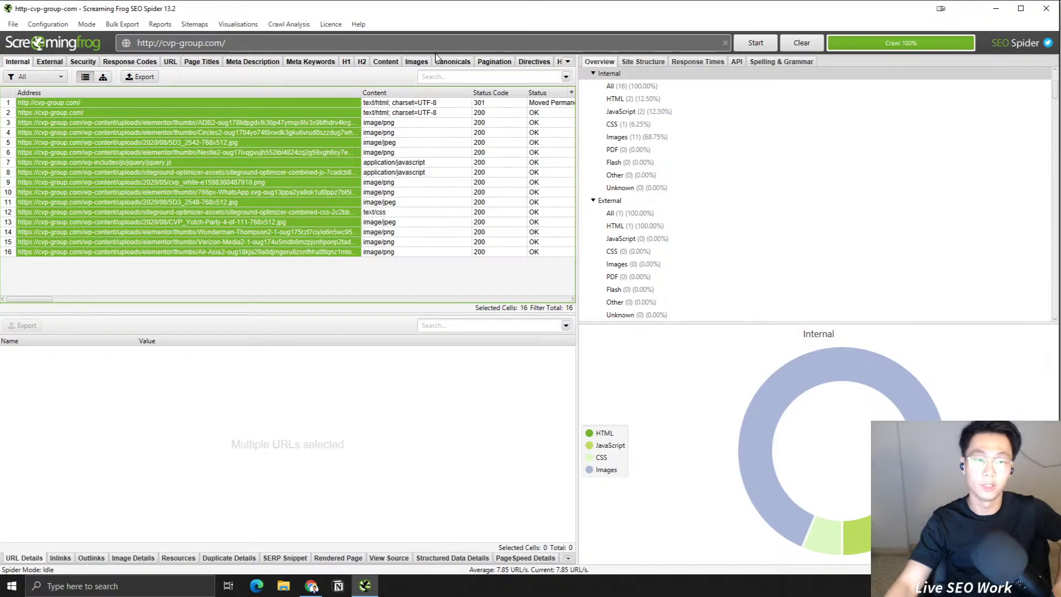
pyautogui.moveTo(151, 109); pyautogui.dragTo(221, 218)
pyautogui.click(111, 113)
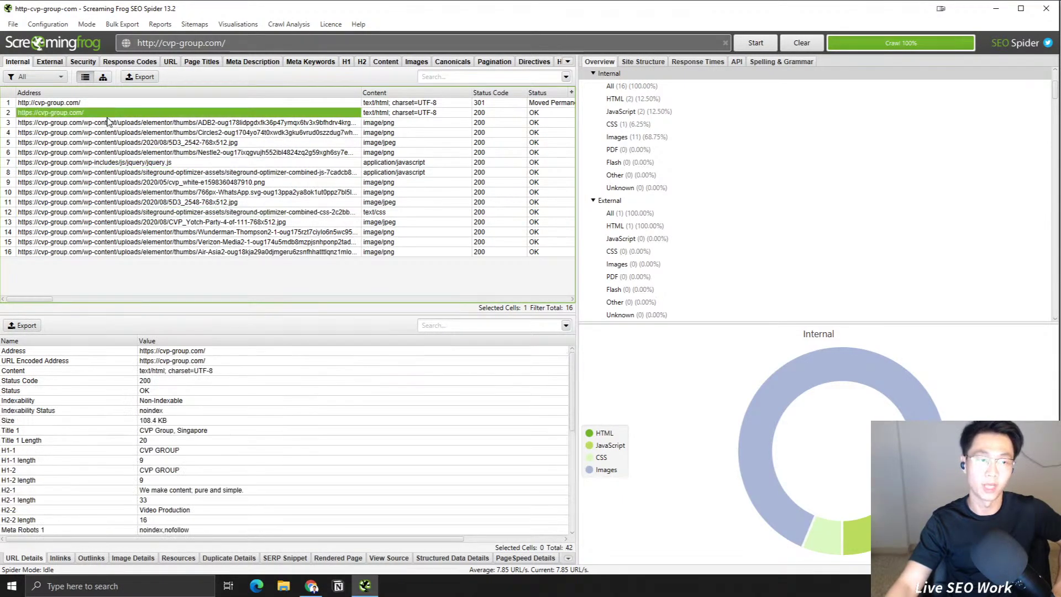
pyautogui.click(108, 102)
pyautogui.click(143, 113)
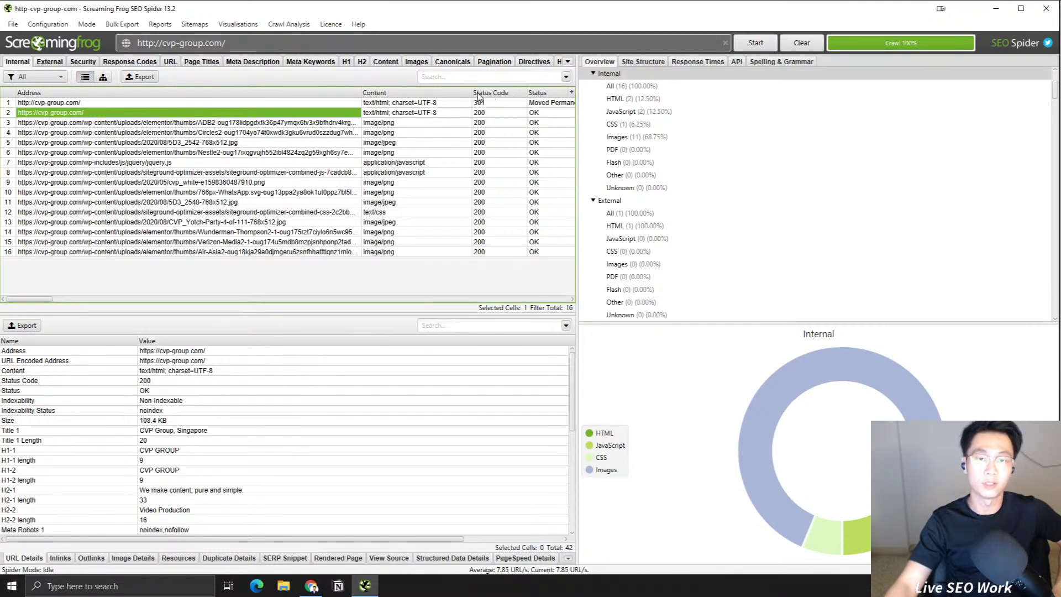
pyautogui.click(311, 586)
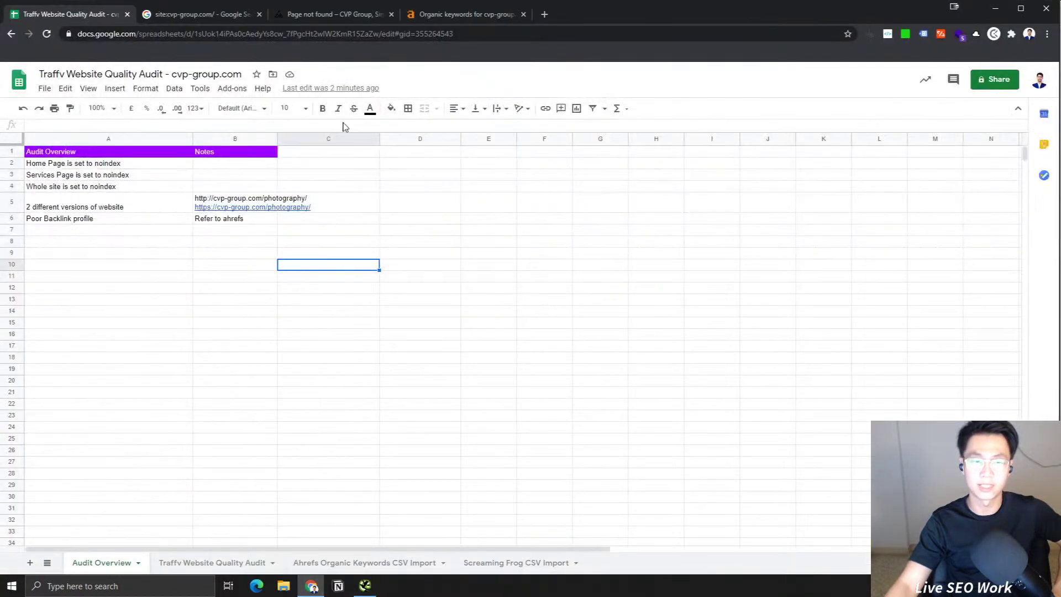
pyautogui.click(365, 586)
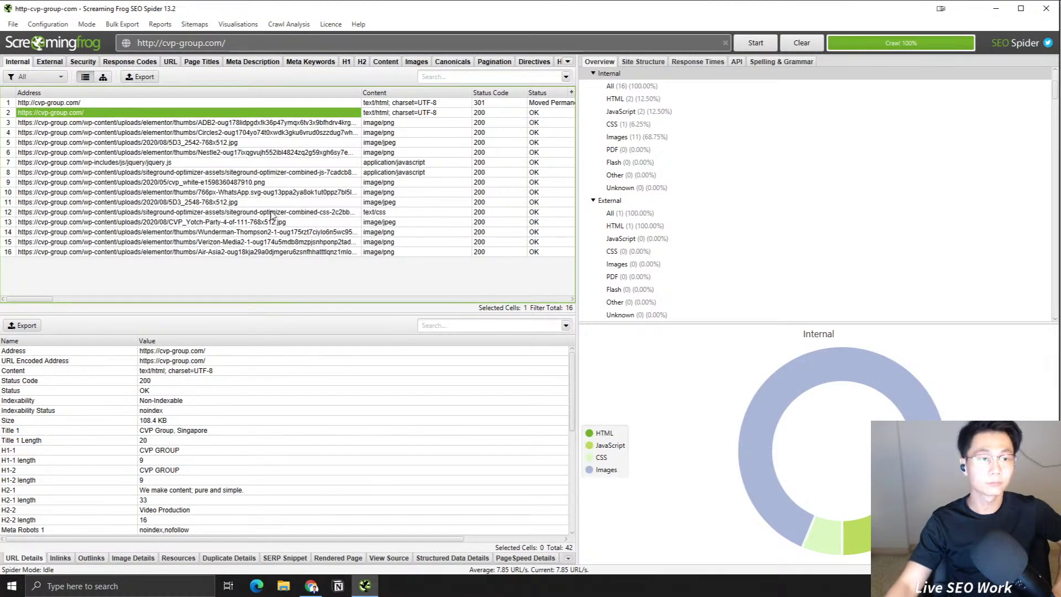
pyautogui.click(123, 25)
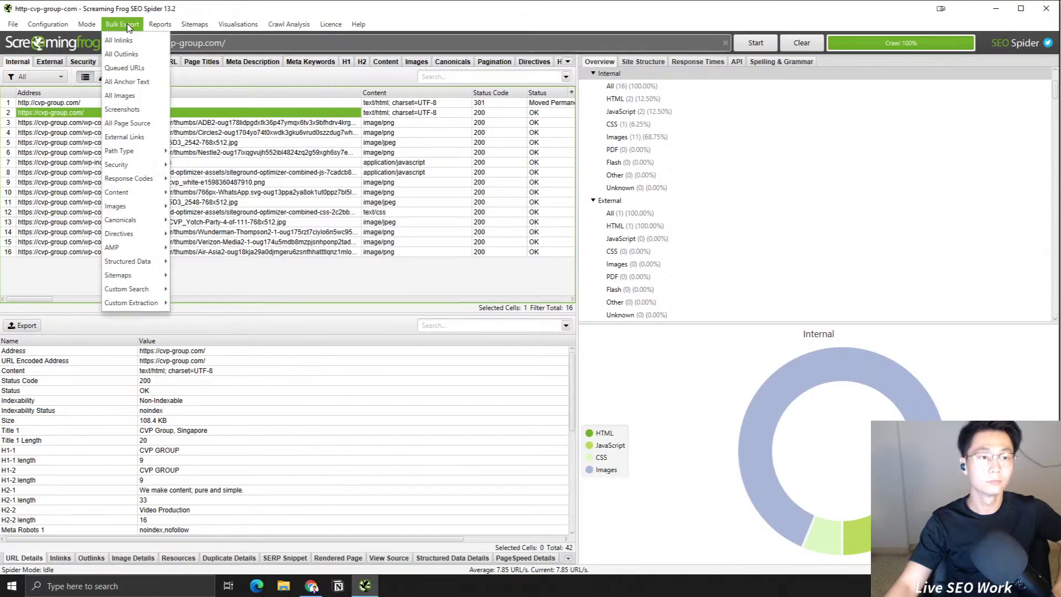
pyautogui.moveTo(312, 589)
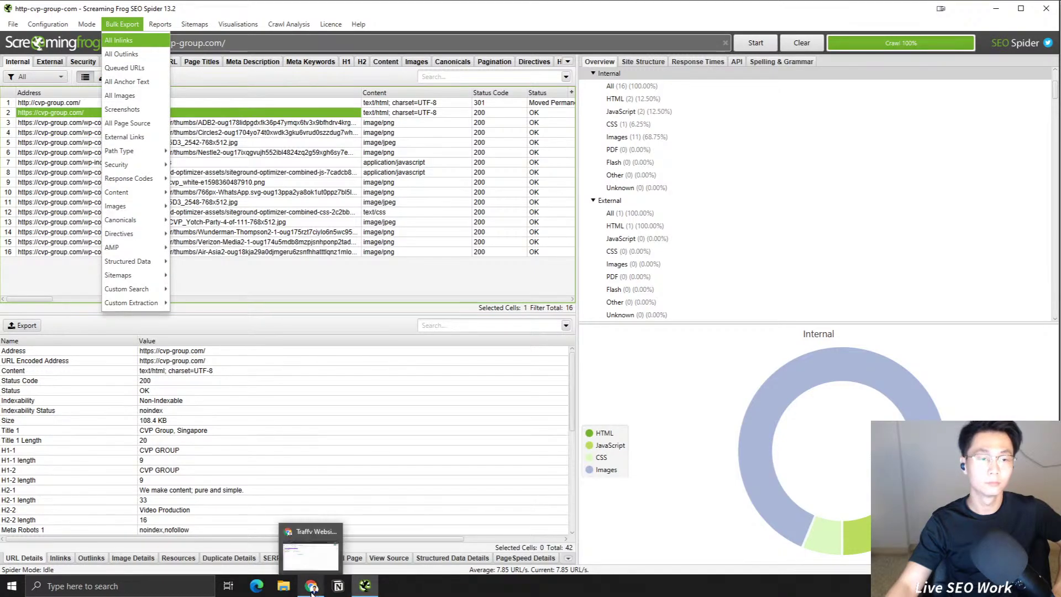
pyautogui.moveTo(83, 25)
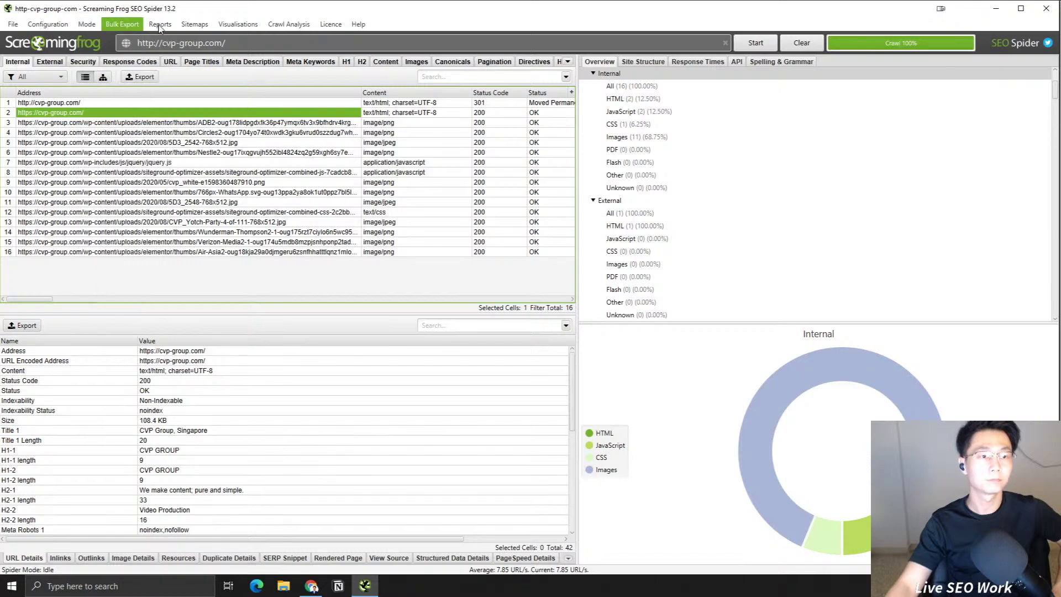
# Step: Set the spider's rendering to JavaScript in the Spider Configuration and crawl cvp-group.com again
pyautogui.moveTo(184, 26)
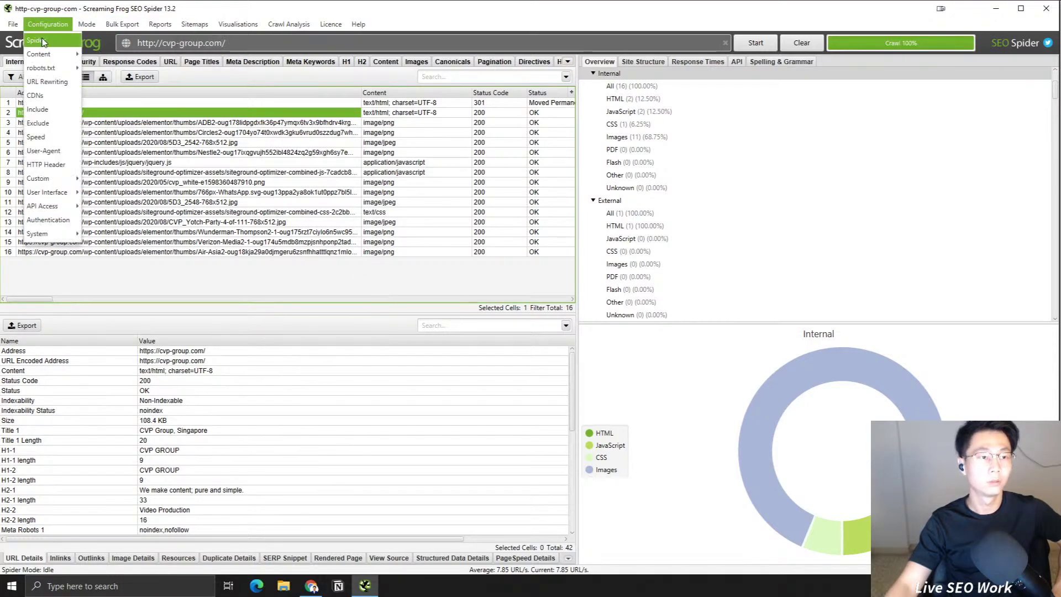
pyautogui.click(41, 39)
pyautogui.click(441, 132)
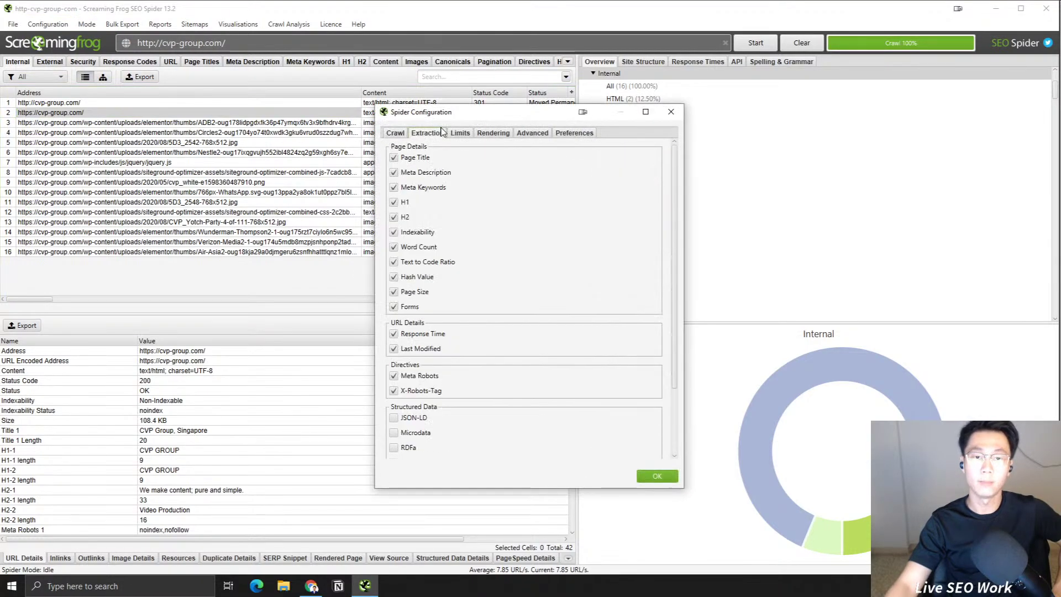
pyautogui.click(402, 133)
pyautogui.click(493, 133)
pyautogui.click(573, 150)
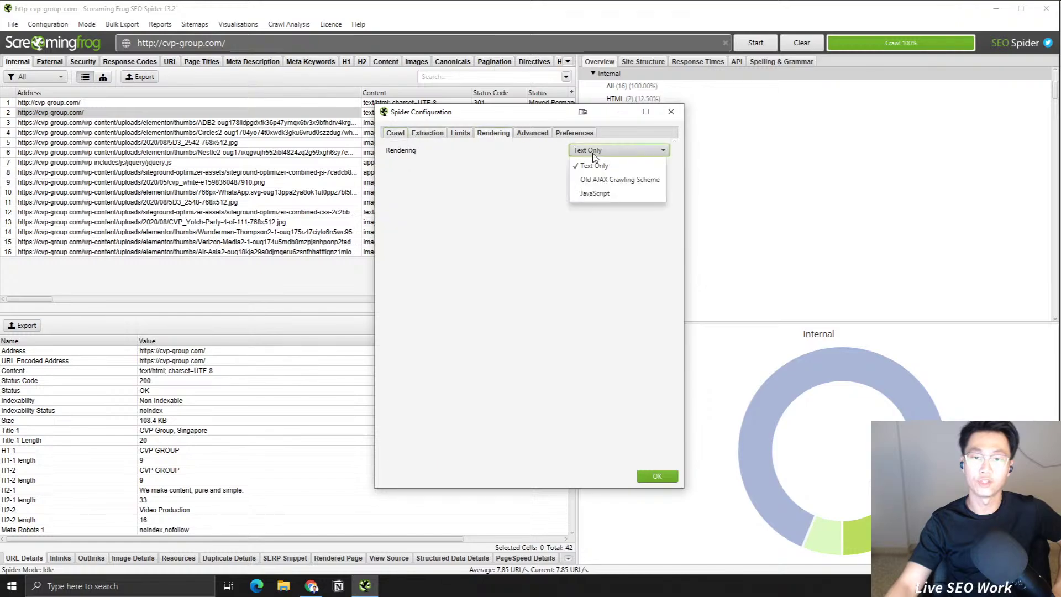
pyautogui.click(594, 194)
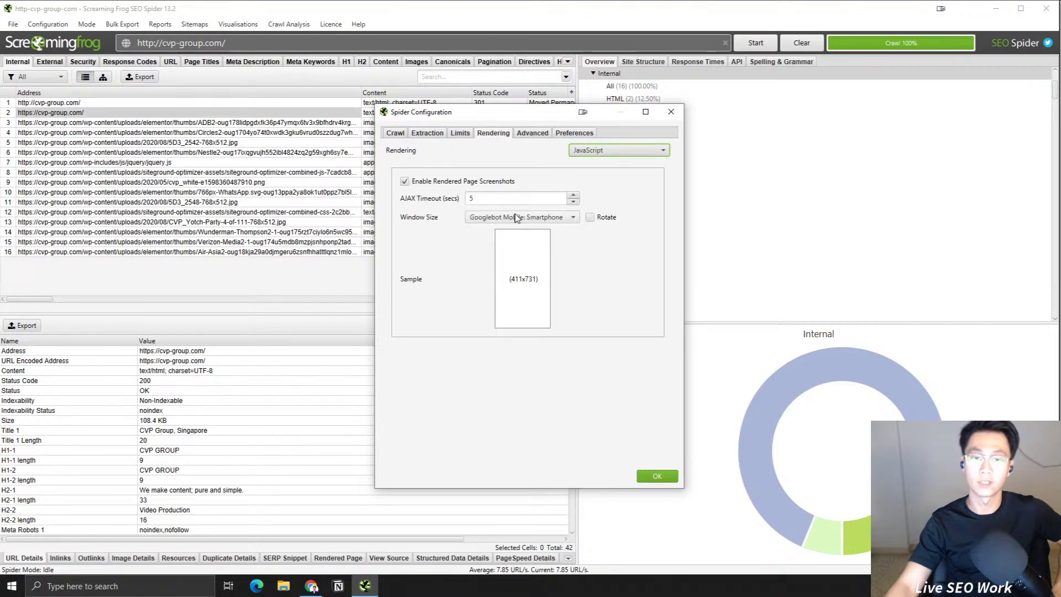
pyautogui.click(657, 475)
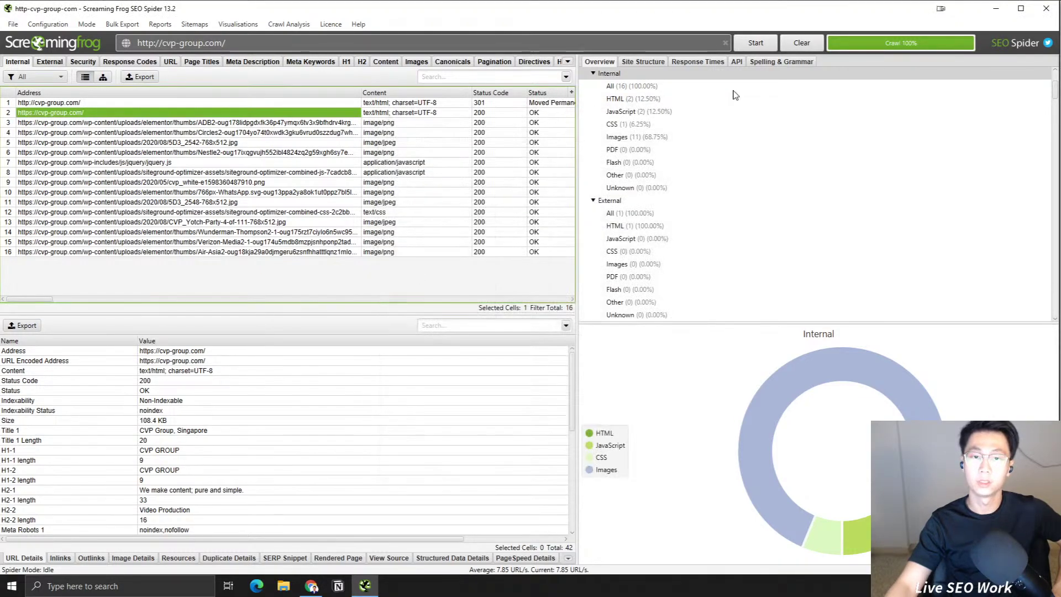
pyautogui.click(755, 45)
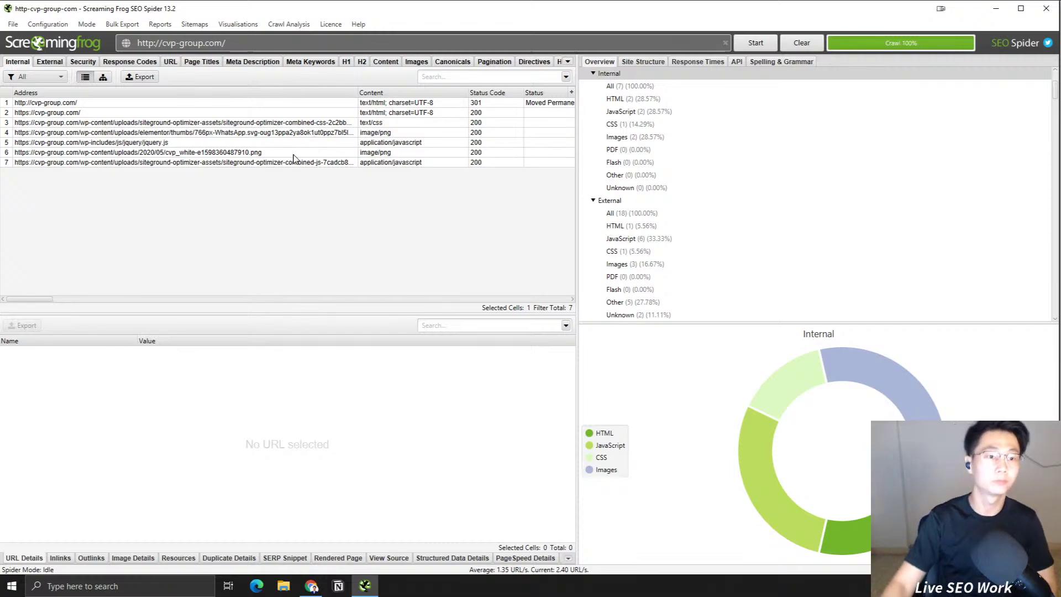
# Step: Set the spider's rendering to Text Only in the Spider Configuration
pyautogui.moveTo(316, 145); pyautogui.dragTo(36, 47)
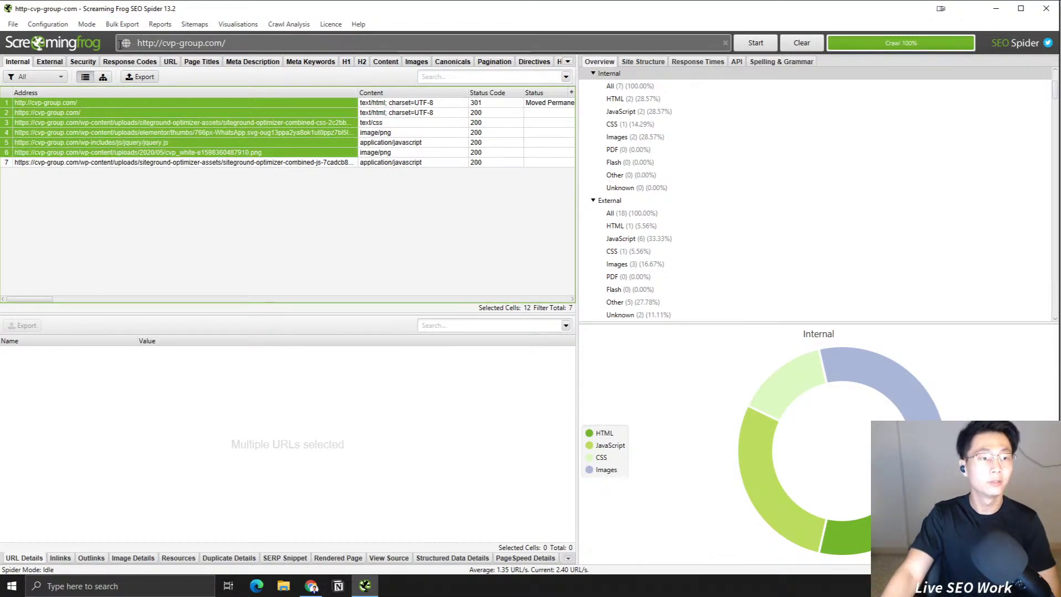
pyautogui.click(47, 24)
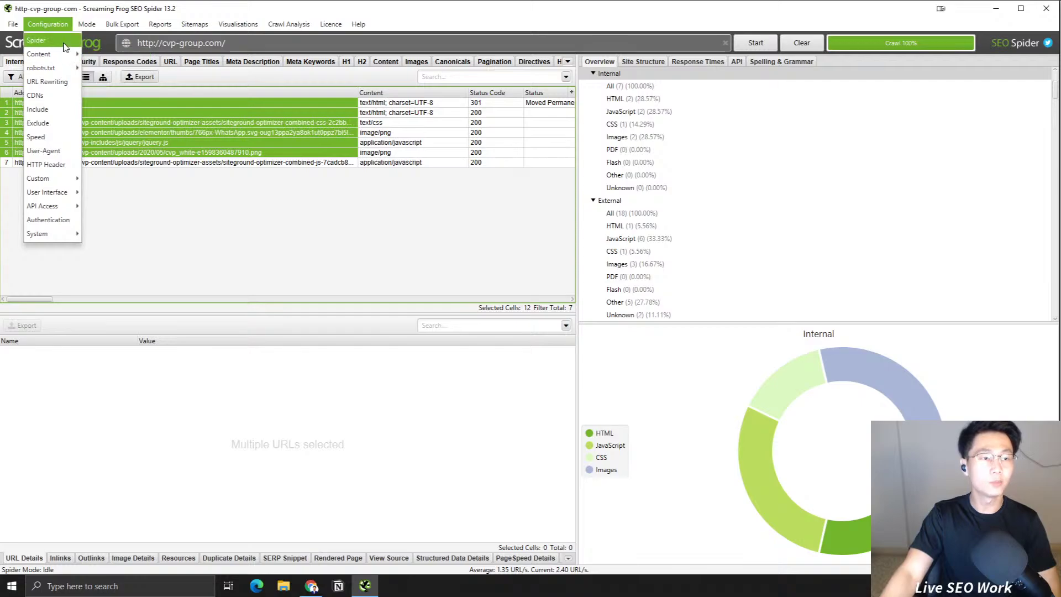
pyautogui.click(64, 44)
pyautogui.click(519, 134)
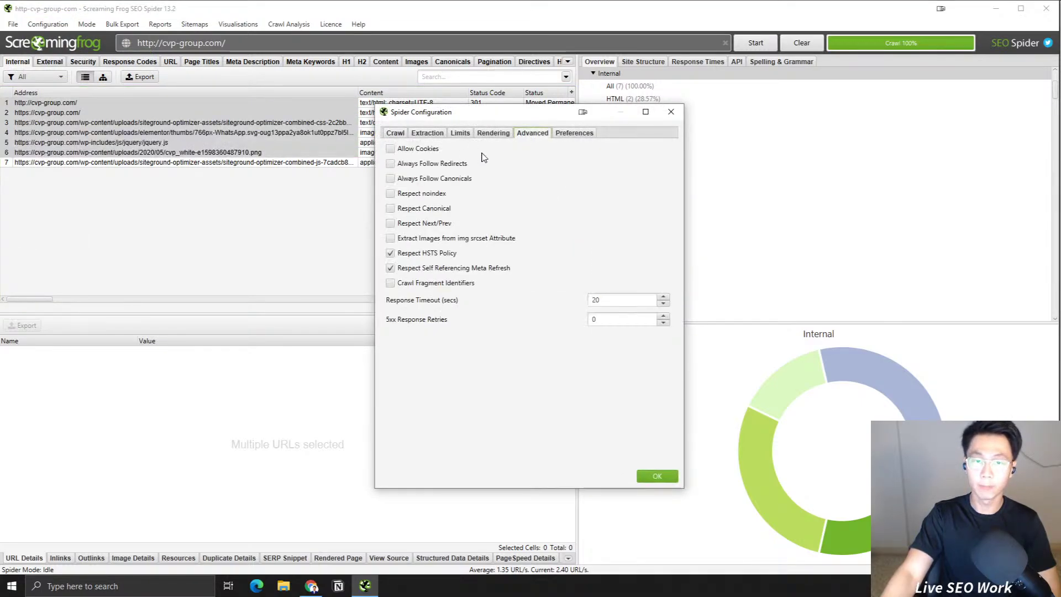
pyautogui.click(492, 134)
pyautogui.click(612, 150)
pyautogui.click(594, 166)
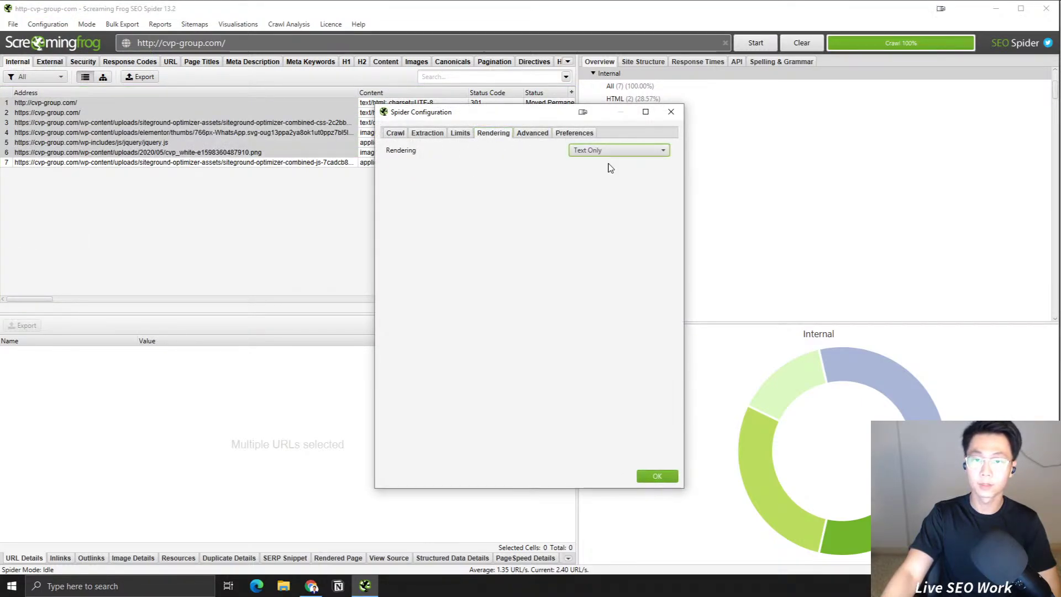
# Step: Enable crawling outside the start folder, all subdomains and following internal and external nofollow links, and crawl cvp-group.com again
pyautogui.click(456, 133)
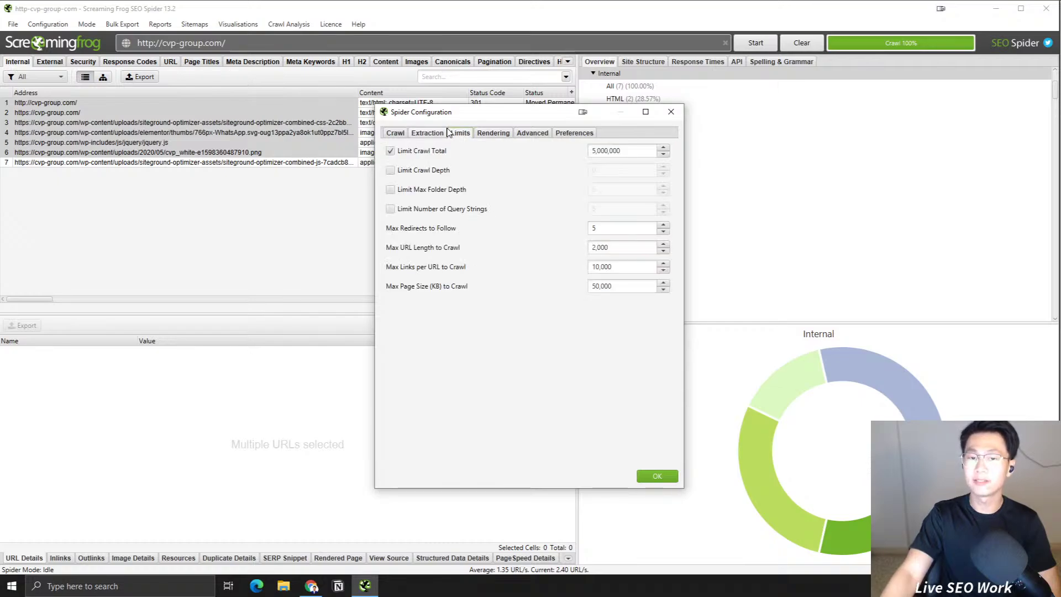
pyautogui.click(421, 136)
pyautogui.click(397, 135)
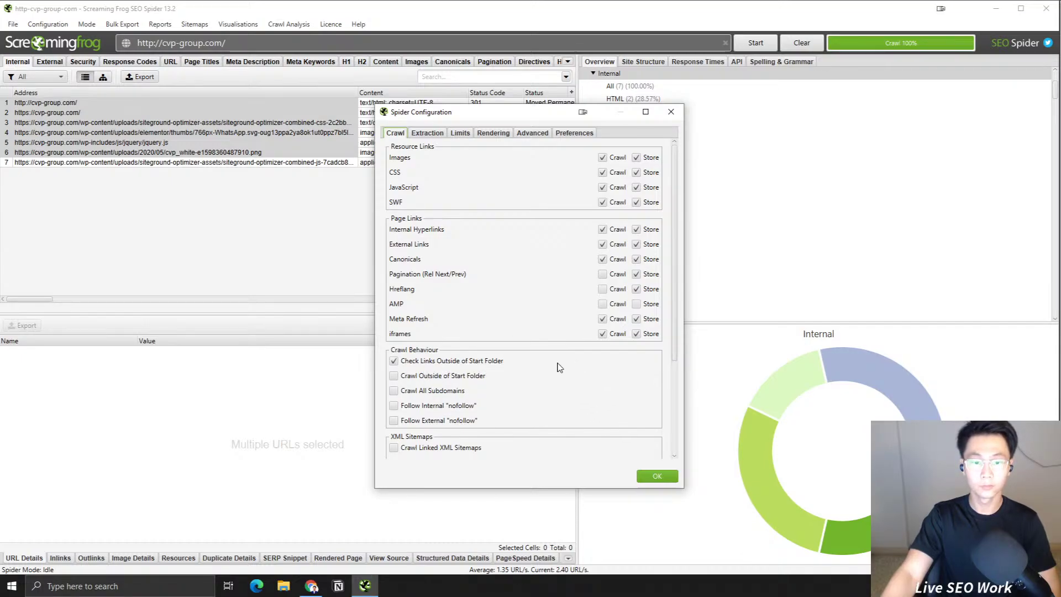
pyautogui.scroll(-4, 544, 395)
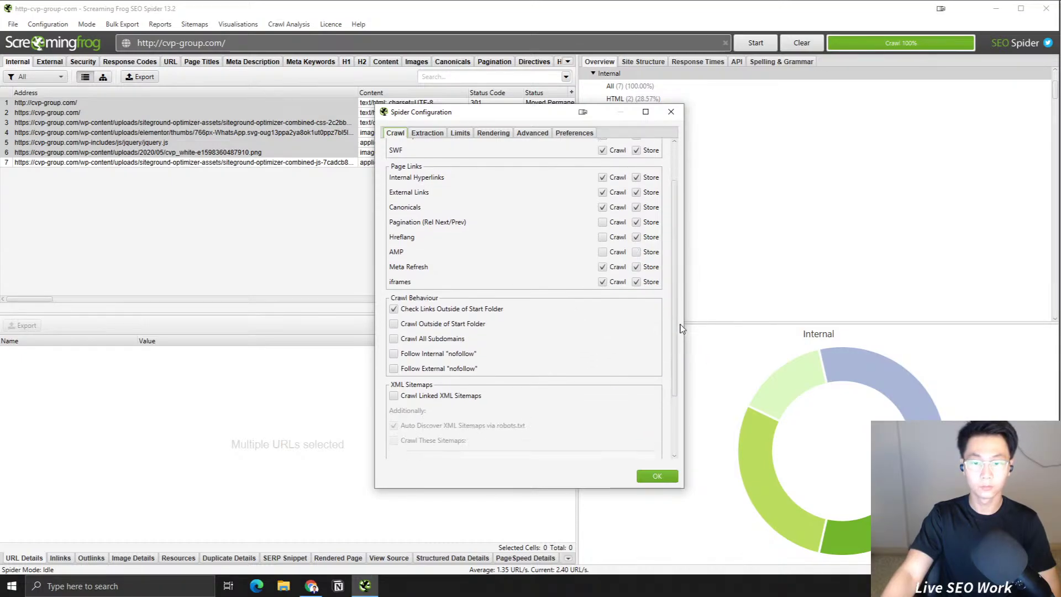
pyautogui.scroll(-5, 681, 328)
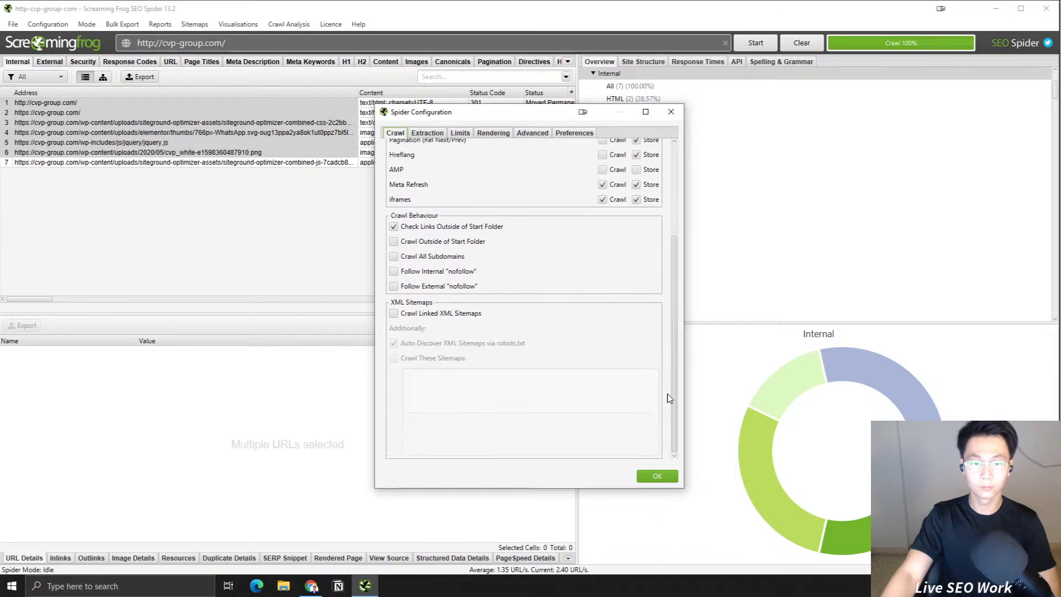
pyautogui.click(393, 313)
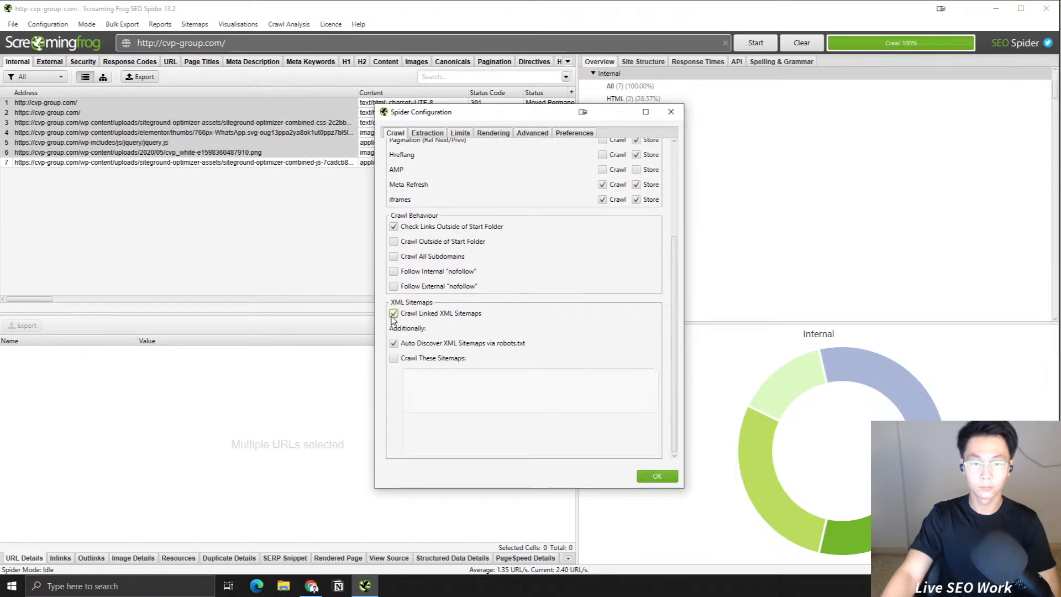
pyautogui.click(394, 314)
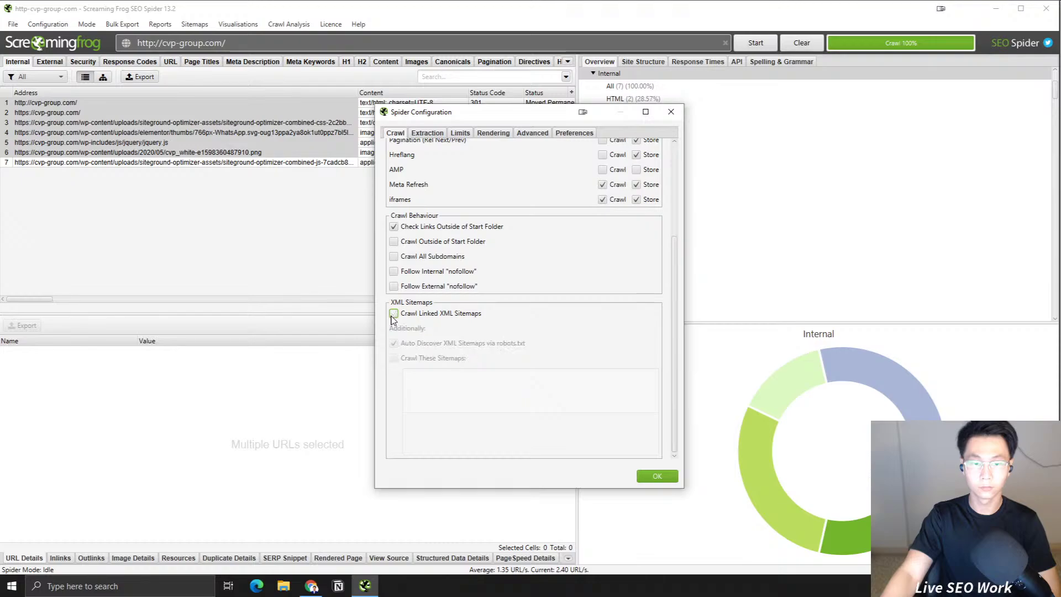
pyautogui.click(393, 241)
pyautogui.click(393, 256)
pyautogui.click(394, 271)
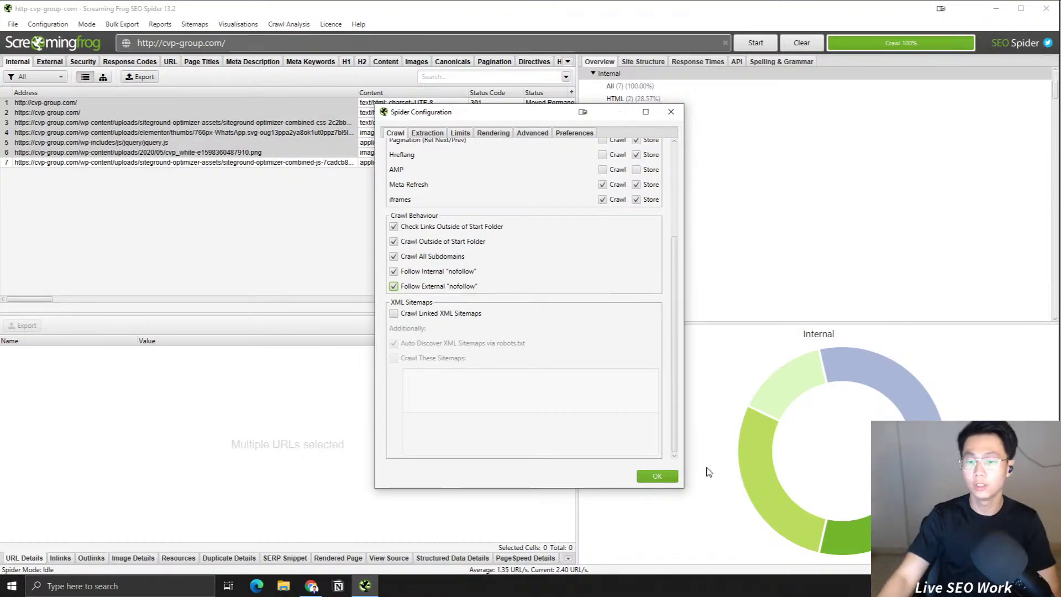
pyautogui.click(672, 477)
pyautogui.click(757, 43)
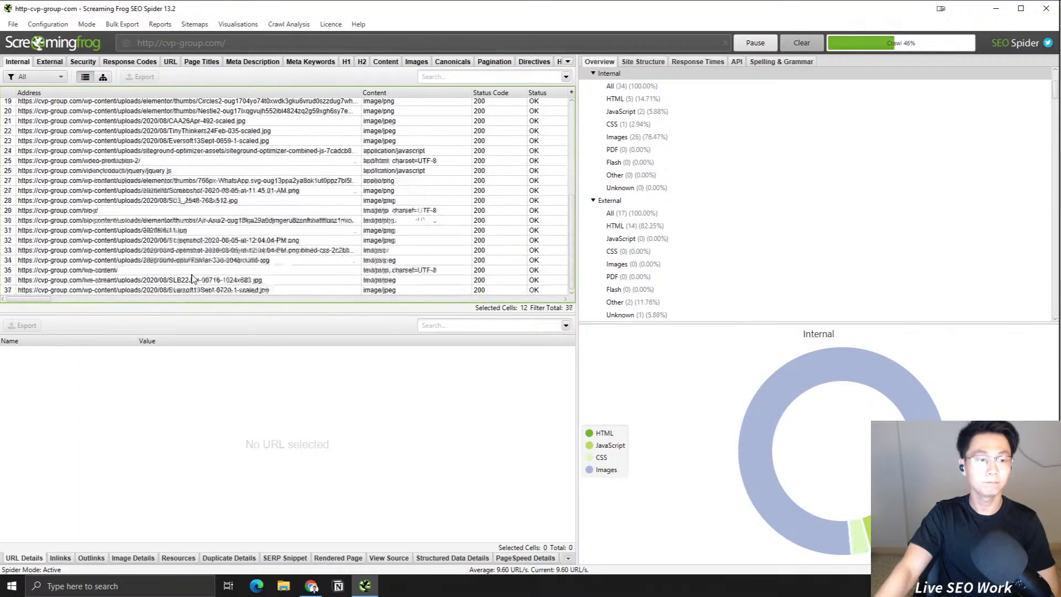
# Step: Examine the internal URLs found by the running crawl, from the first rows to the end of the list
pyautogui.scroll(6, 440, 253)
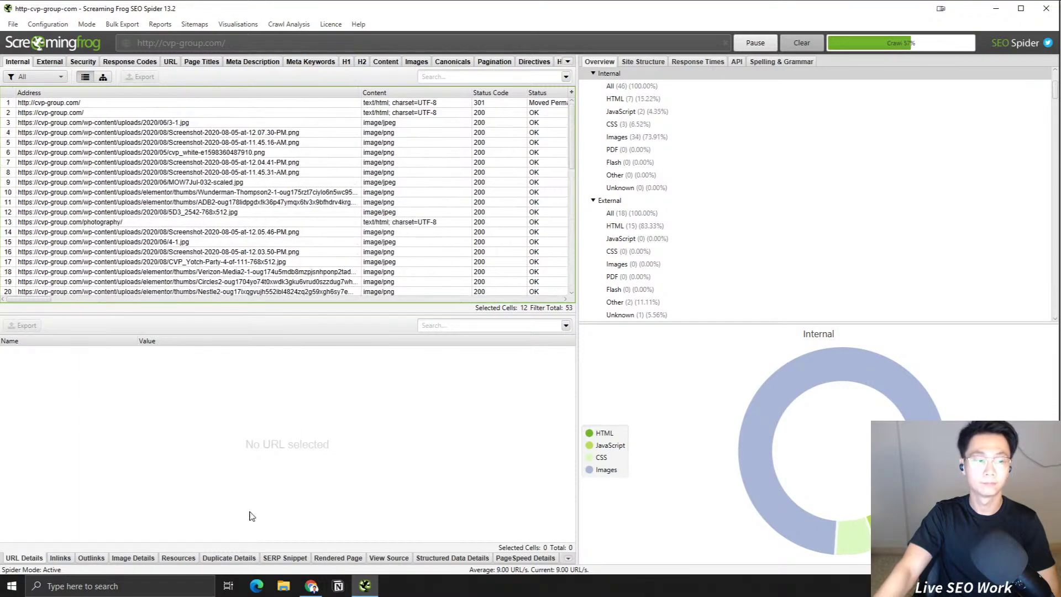
pyautogui.click(311, 585)
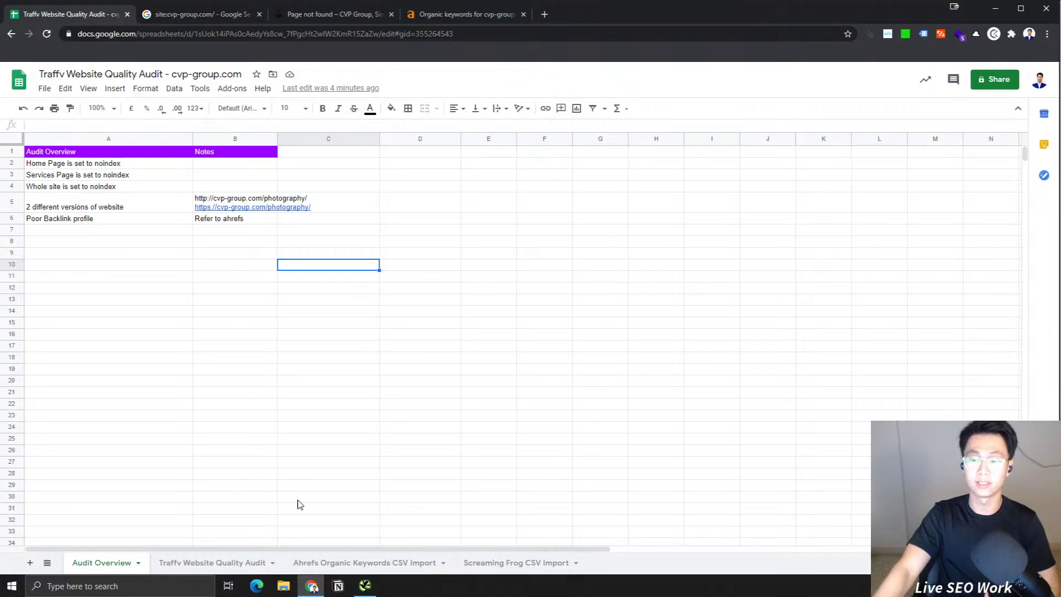
pyautogui.click(365, 585)
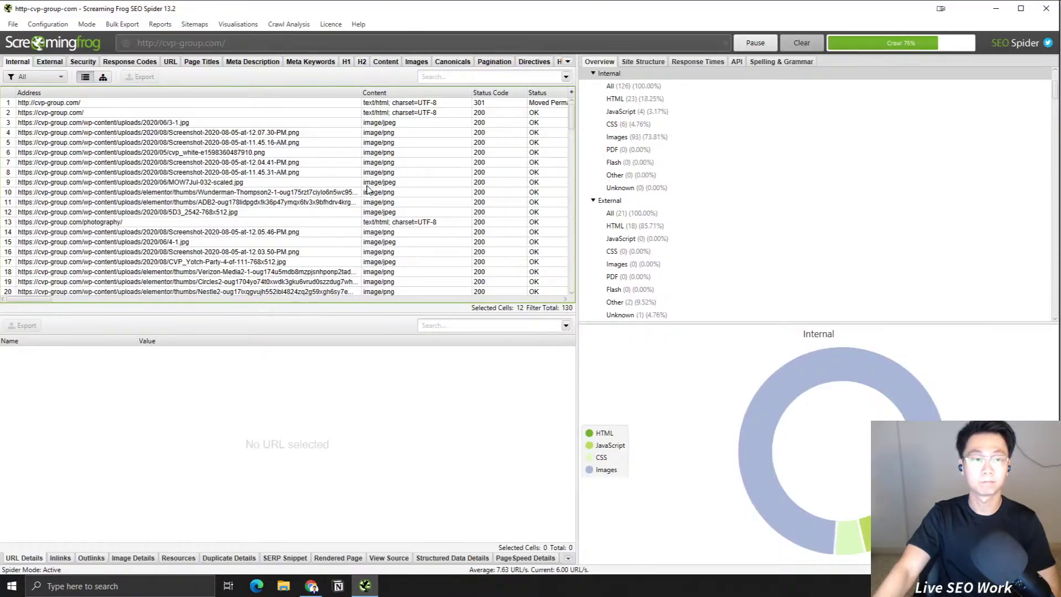
pyautogui.moveTo(572, 115); pyautogui.dragTo(575, 283)
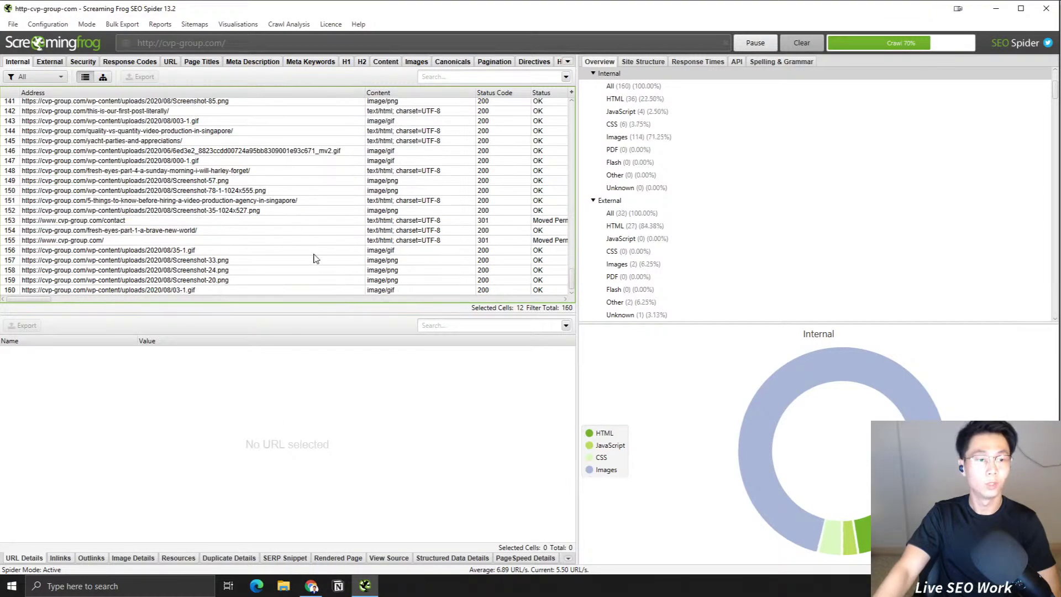
# Step: Switch to Ahrefs in the browser and view the site overview and PPC keywords report for cvp-group.com
pyautogui.click(311, 586)
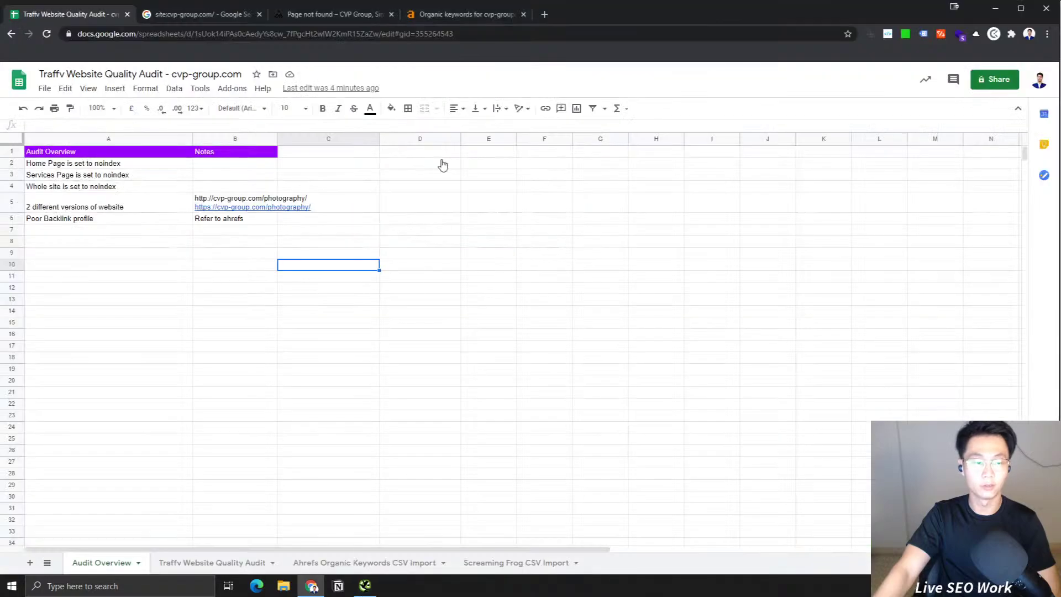
pyautogui.click(334, 15)
pyautogui.click(412, 14)
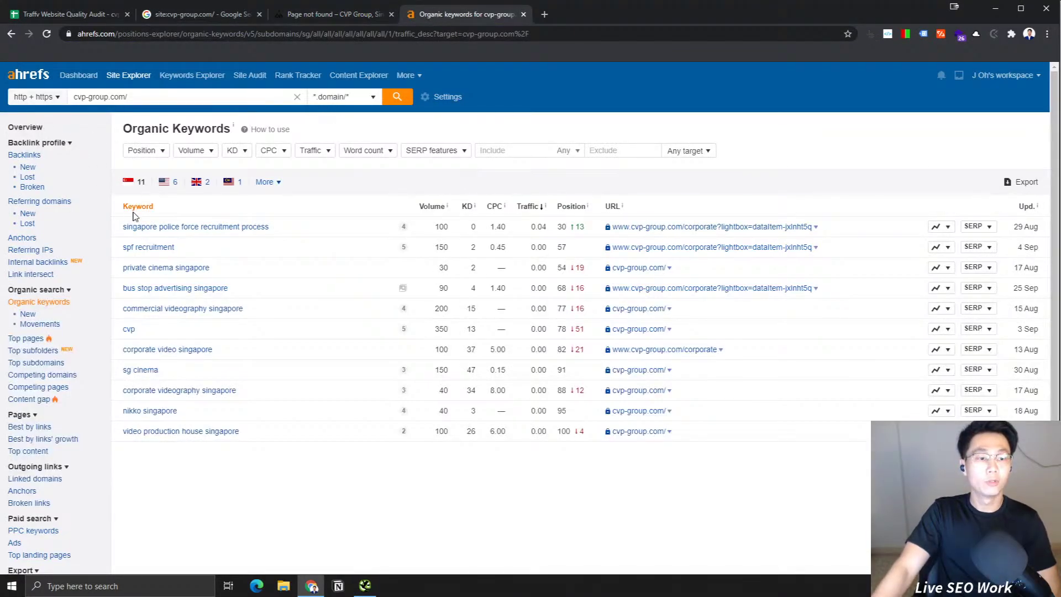
pyautogui.click(28, 128)
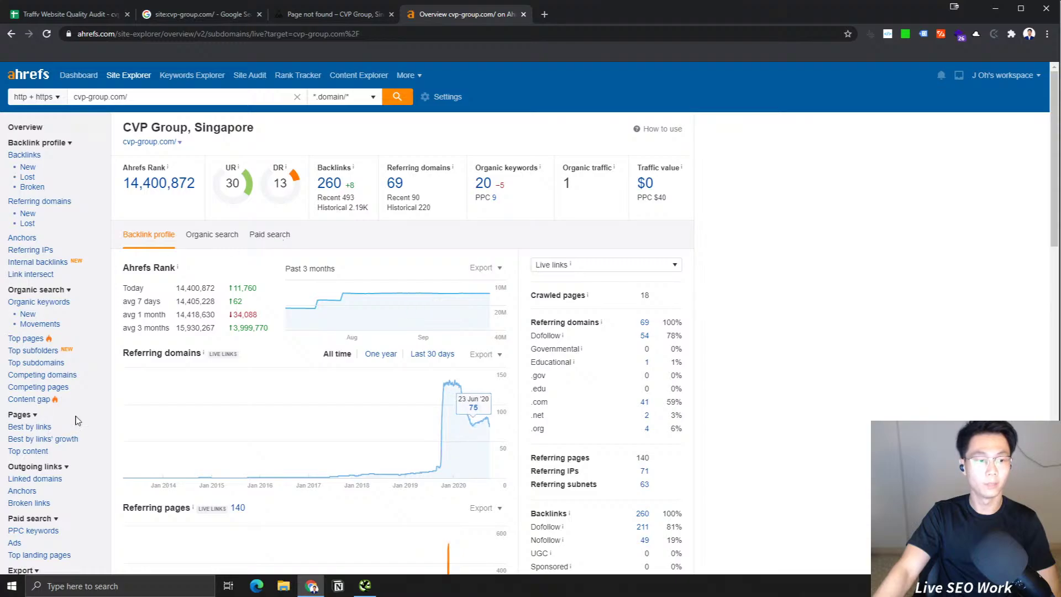
pyautogui.click(34, 532)
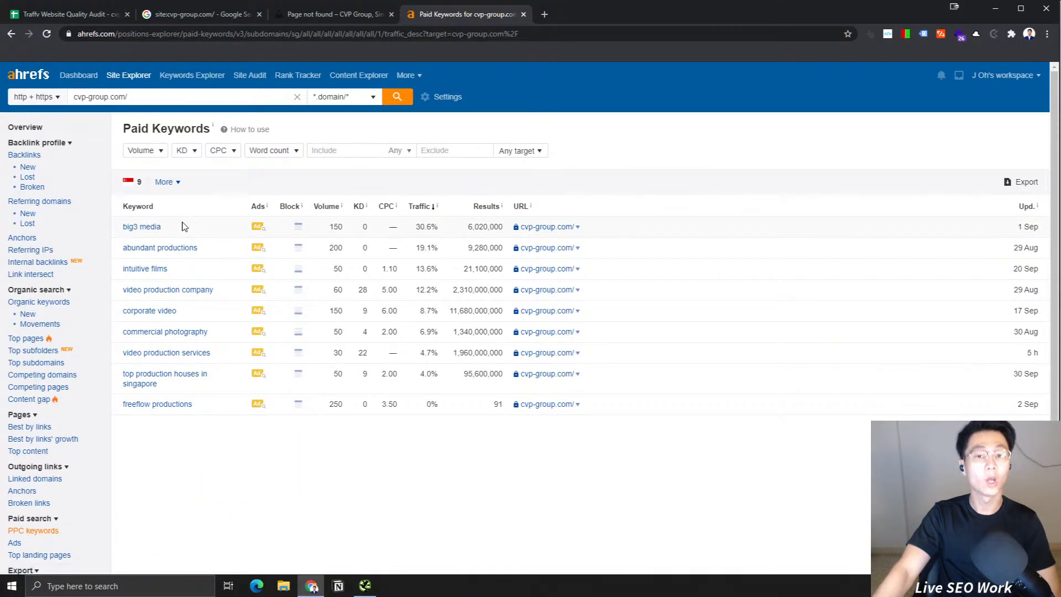
# Step: Record the finding "Running PPC Ads" in cell A7 of the Audit Overview sheet
pyautogui.click(52, 15)
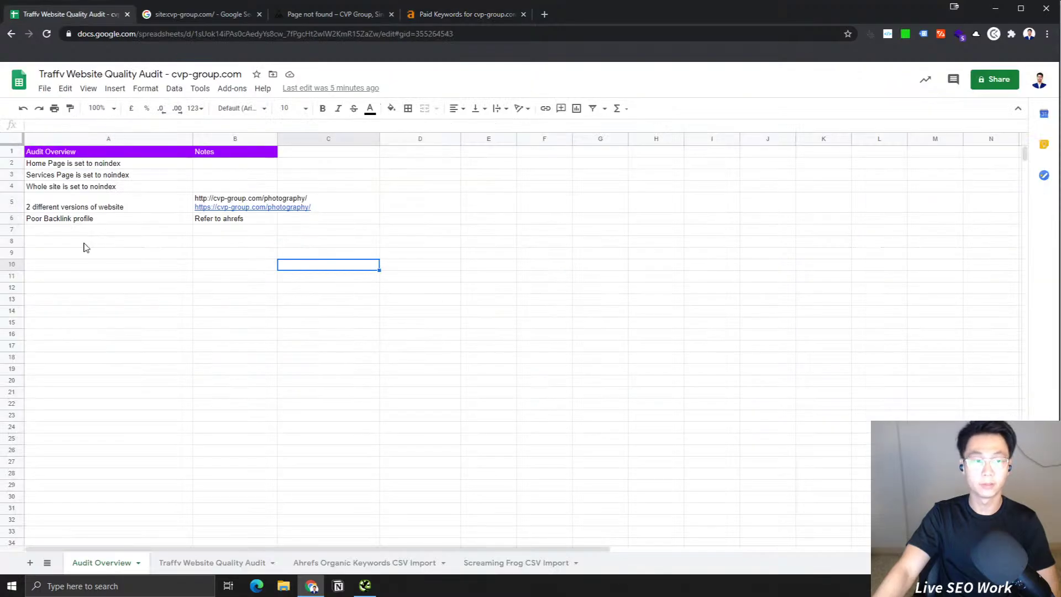
pyautogui.click(79, 229)
pyautogui.write('Run')
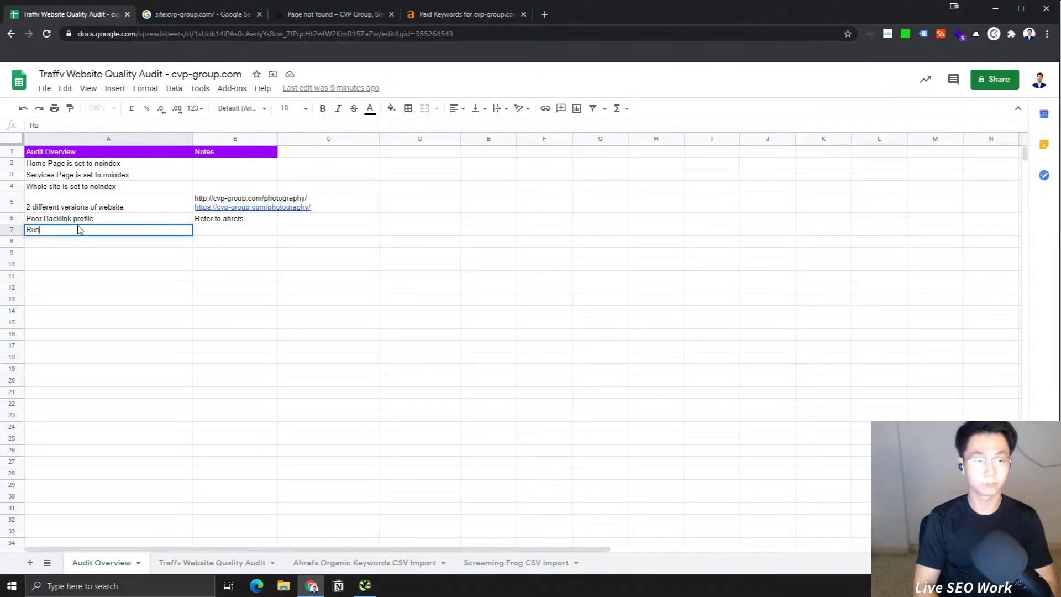
pyautogui.write('ning PPC Ads')
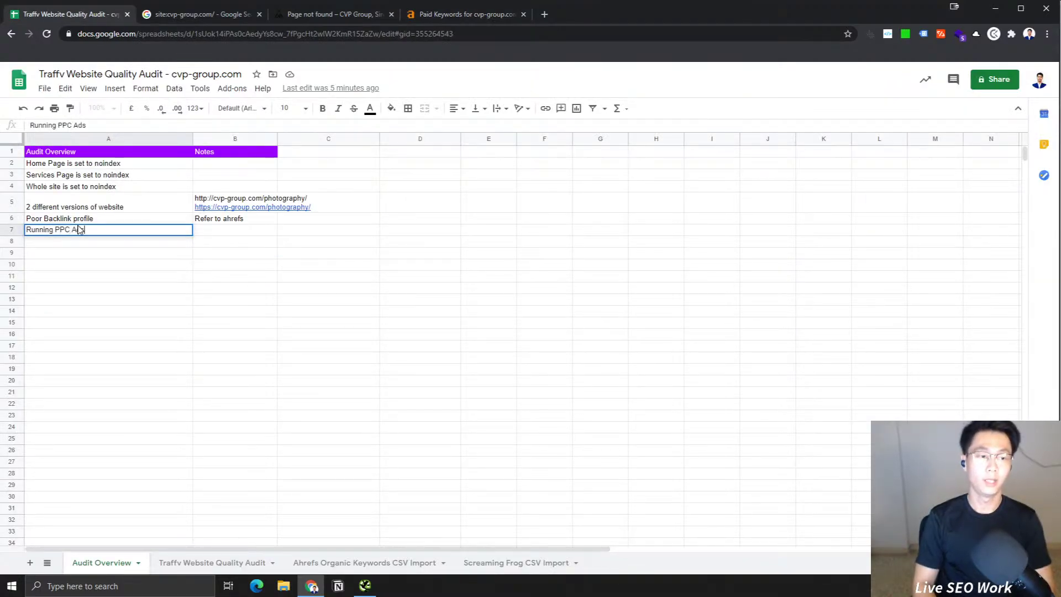
pyautogui.press('Return')
pyautogui.click(78, 230)
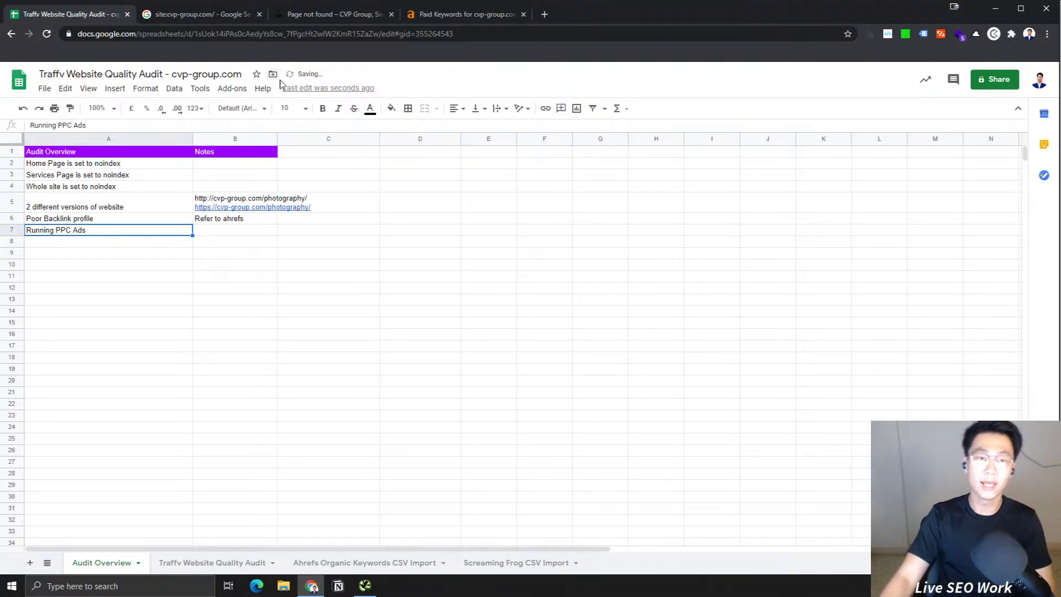
# Step: Load the CVP Group home page from its 404 page and return to the Ahrefs paid keywords report
pyautogui.click(332, 13)
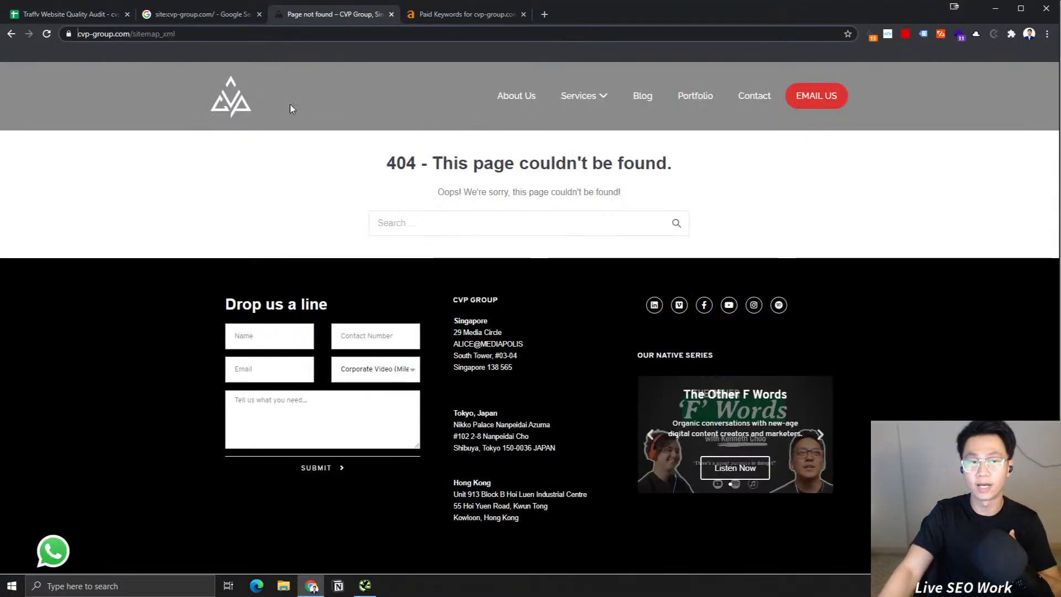
pyautogui.click(220, 99)
pyautogui.click(437, 15)
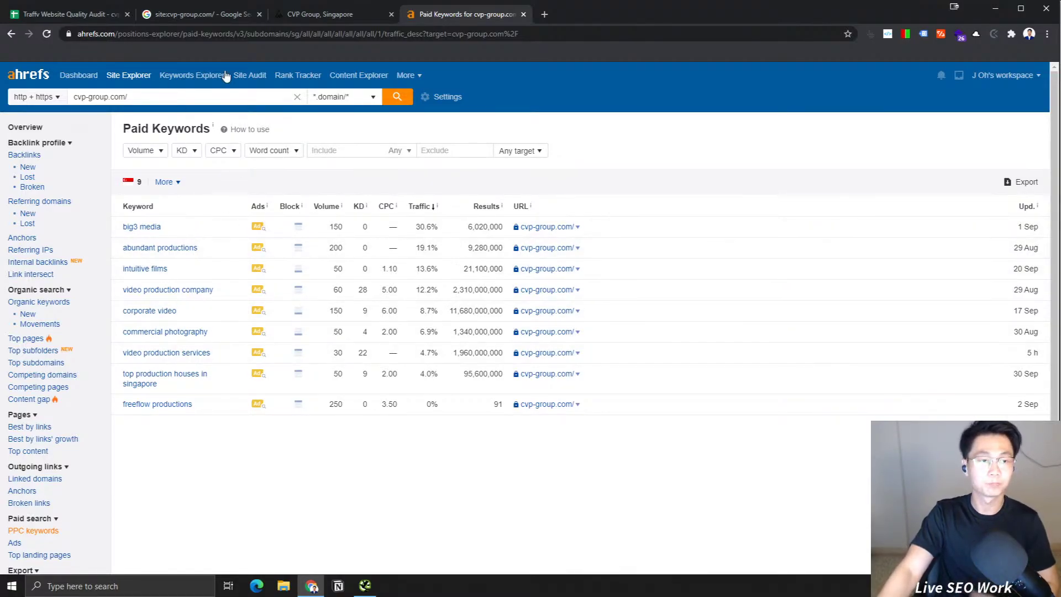
# Step: Copy the note "Refer to ahrefs" from the backlink profile row to the Running PPC Ads row of the Audit Overview sheet
pyautogui.hotkey('ctrl', '1')
pyautogui.click(223, 228)
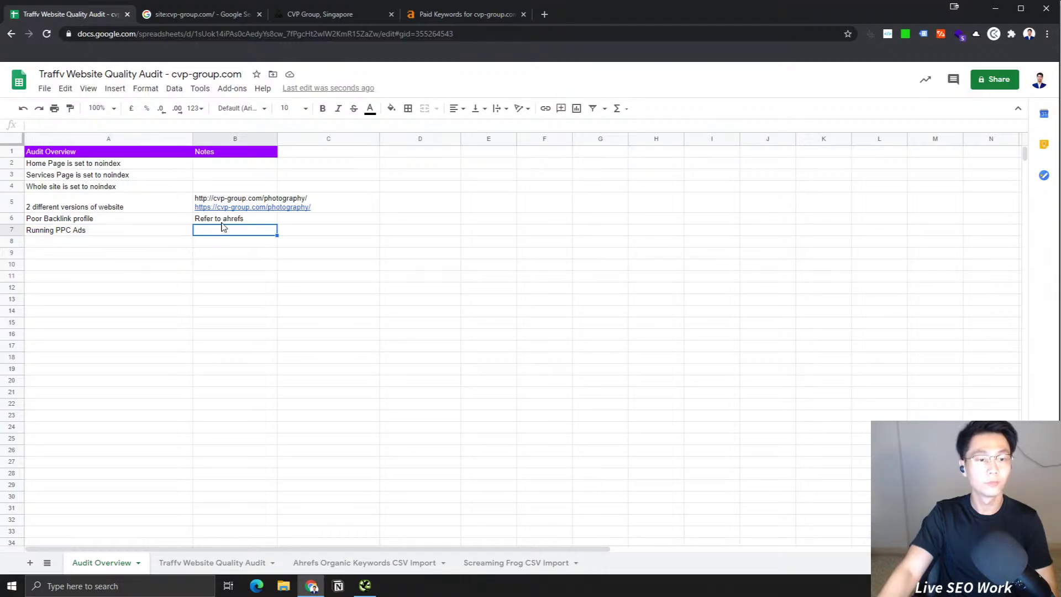
pyautogui.click(221, 219)
pyautogui.hotkey('ctrl', 'c')
pyautogui.click(220, 229)
pyautogui.hotkey('ctrl', 'v')
# Step: Review the landing page URLs in Ahrefs paid keywords, examine the CVP Group home page down to its footer, and return to the audit spreadsheet
pyautogui.click(426, 20)
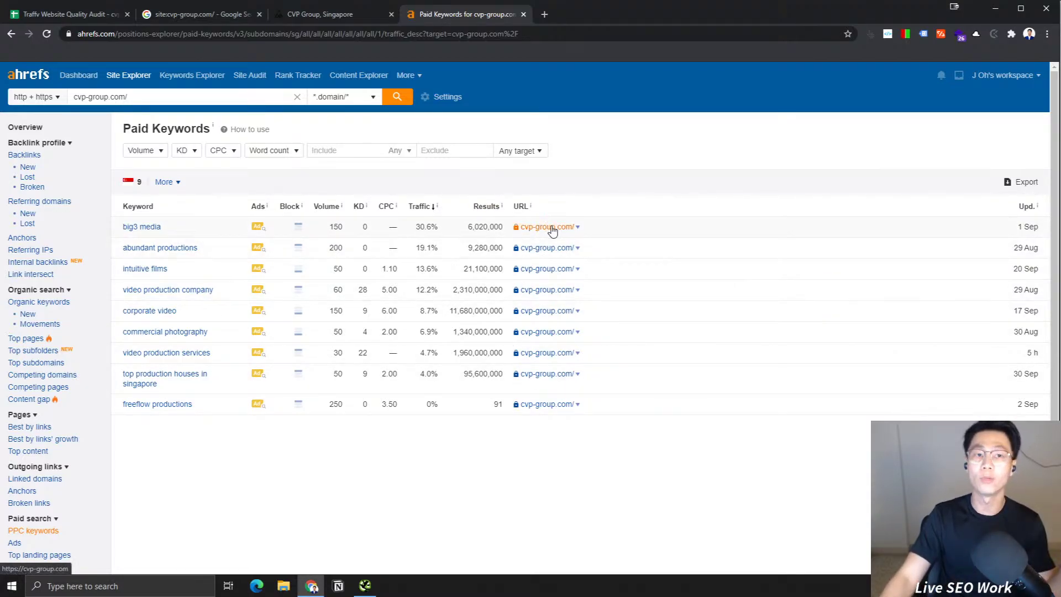
pyautogui.click(340, 15)
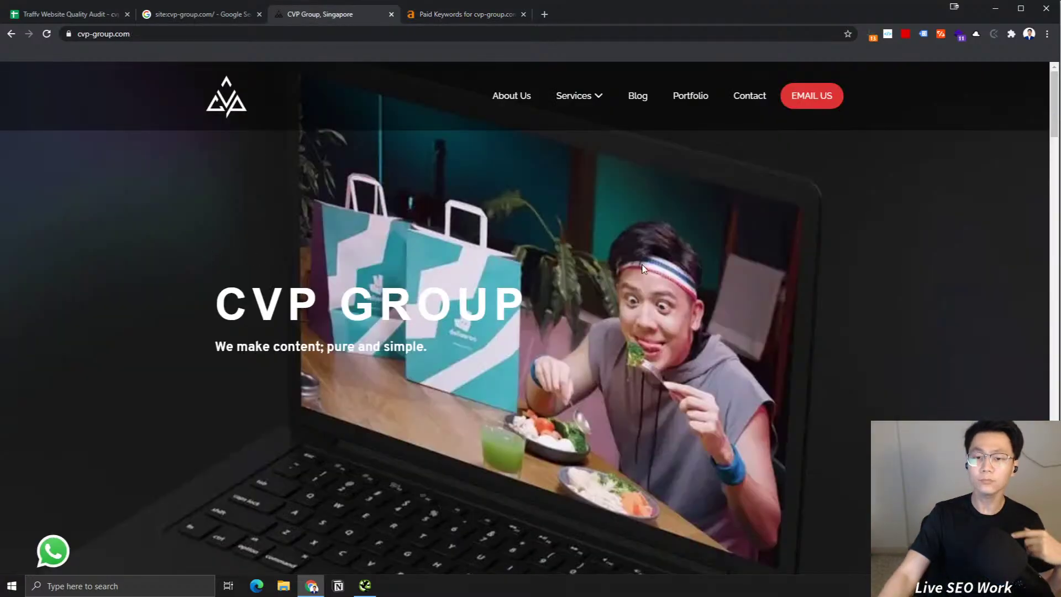
pyautogui.moveTo(1049, 92); pyautogui.dragTo(1035, 284)
pyautogui.scroll(-20, 1036, 284)
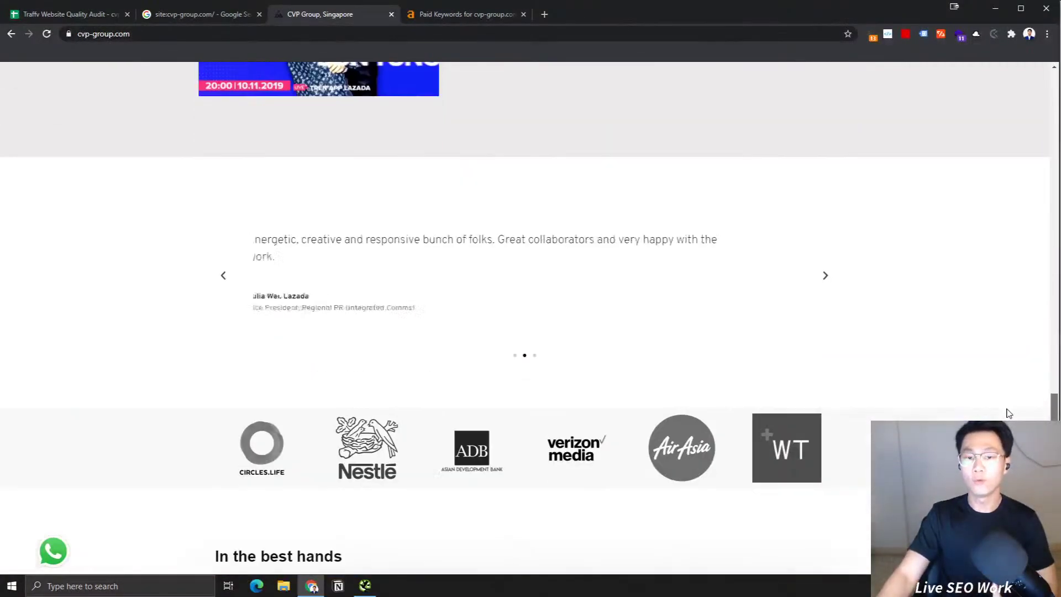
pyautogui.scroll(-7, 971, 420)
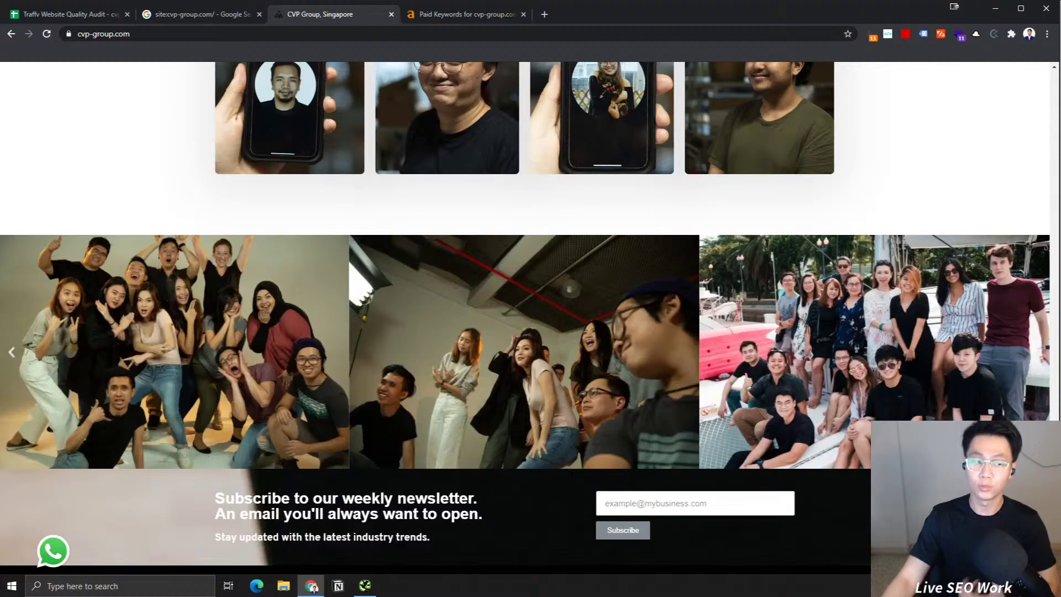
pyautogui.scroll(20, 302, 327)
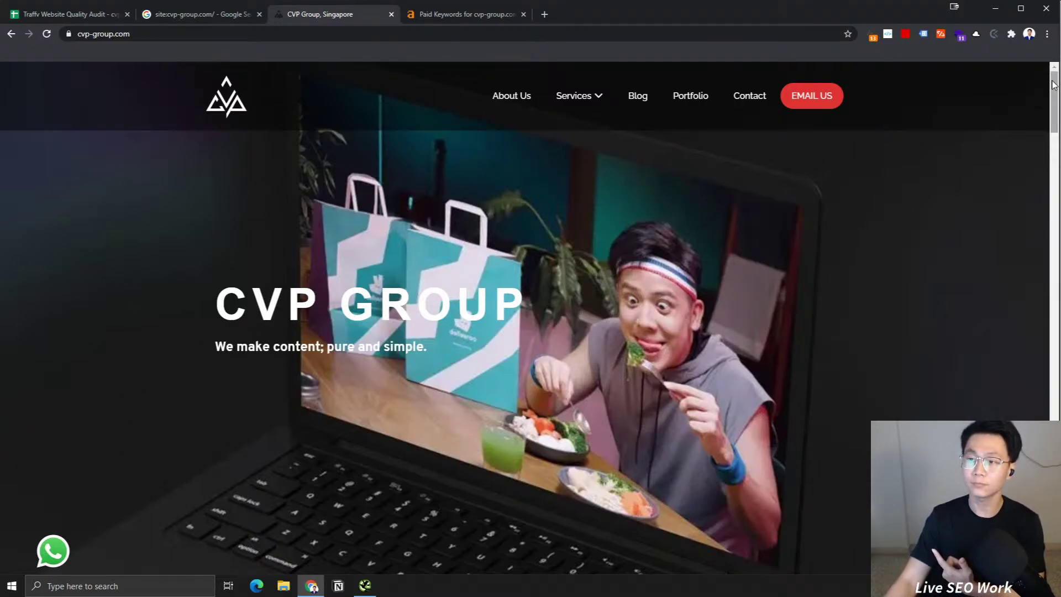
pyautogui.moveTo(1054, 102); pyautogui.dragTo(1054, 544)
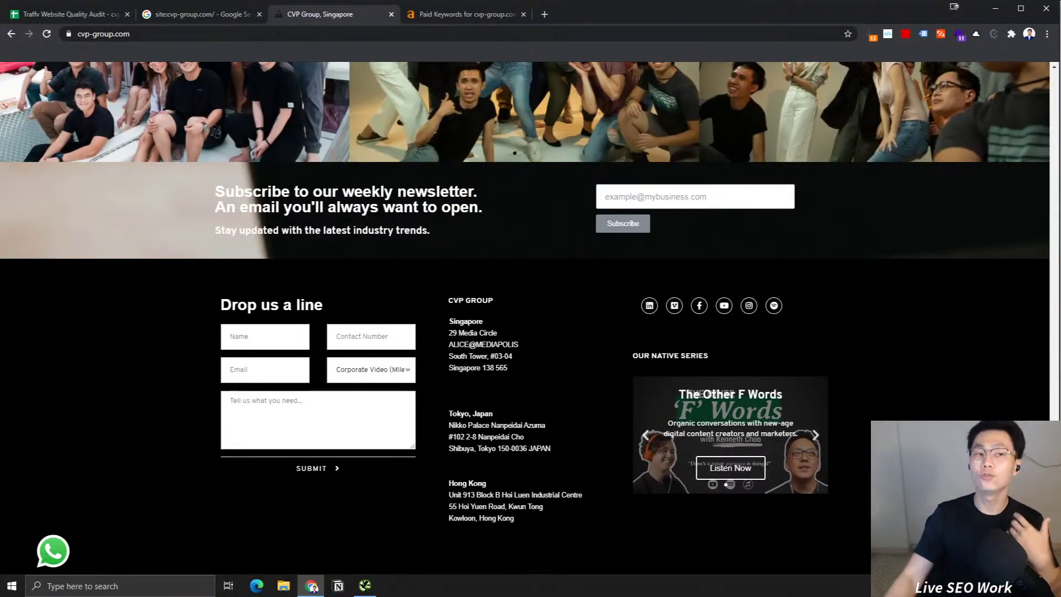
pyautogui.click(439, 16)
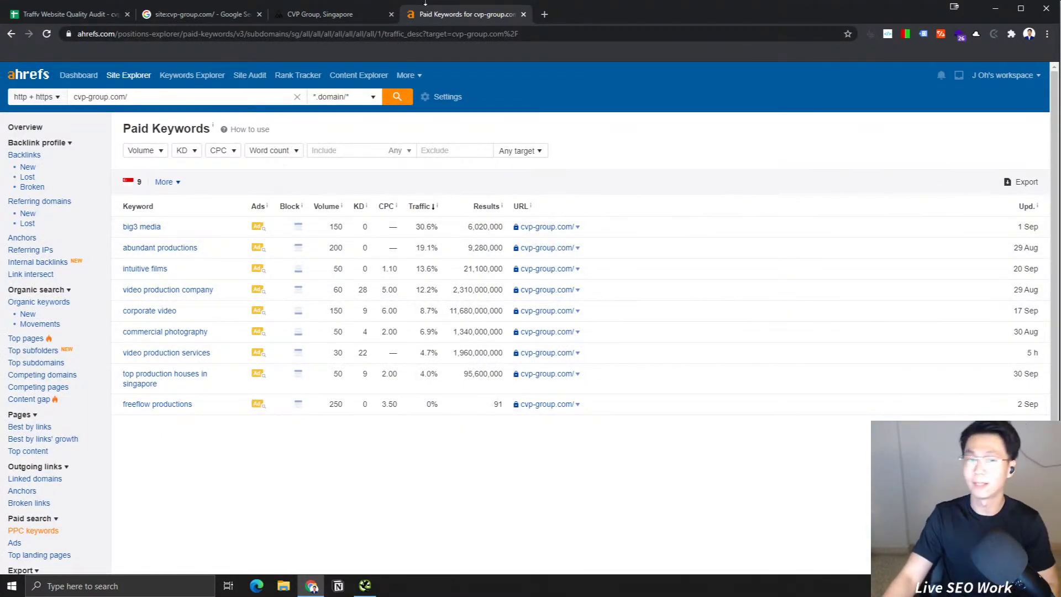
pyautogui.click(329, 14)
pyautogui.click(192, 14)
pyautogui.click(60, 14)
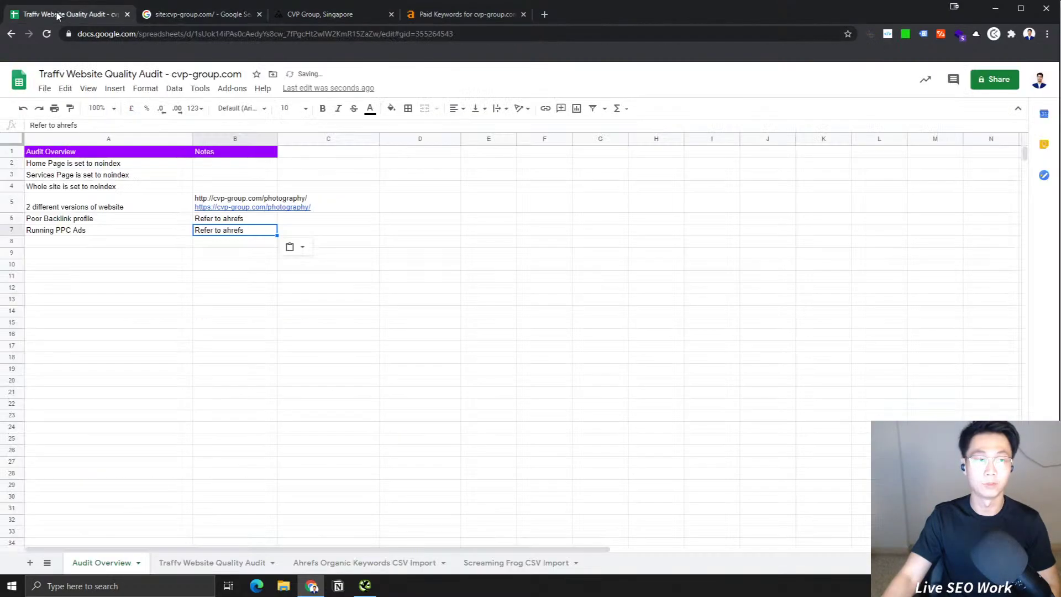
# Step: Extend the PPC finding in cell A7 of the Audit Overview sheet to read "Running PPC Ads to Home Page"
pyautogui.click(365, 586)
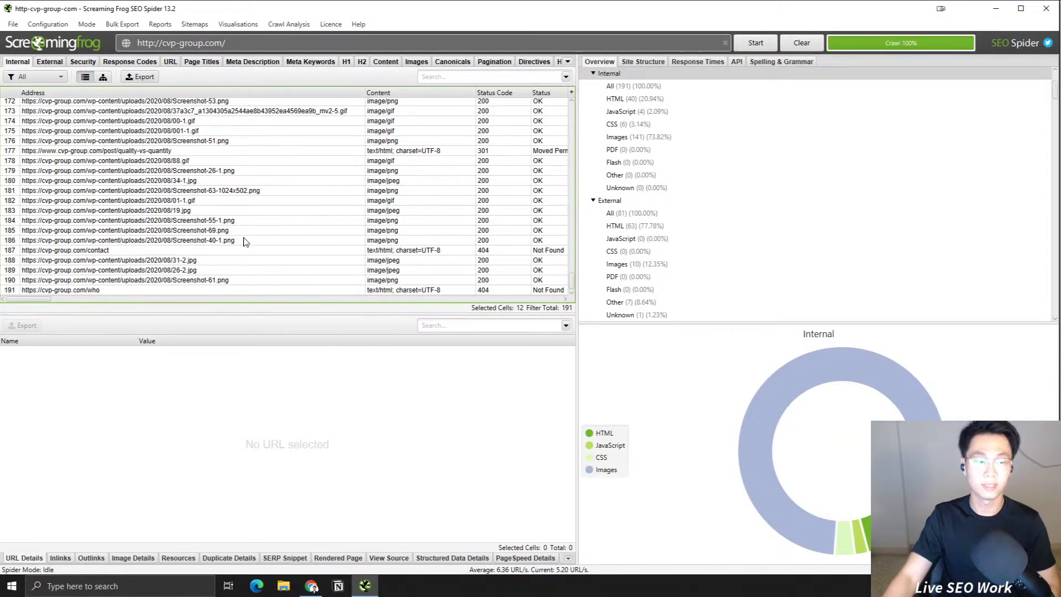
pyautogui.click(311, 586)
pyautogui.click(82, 231)
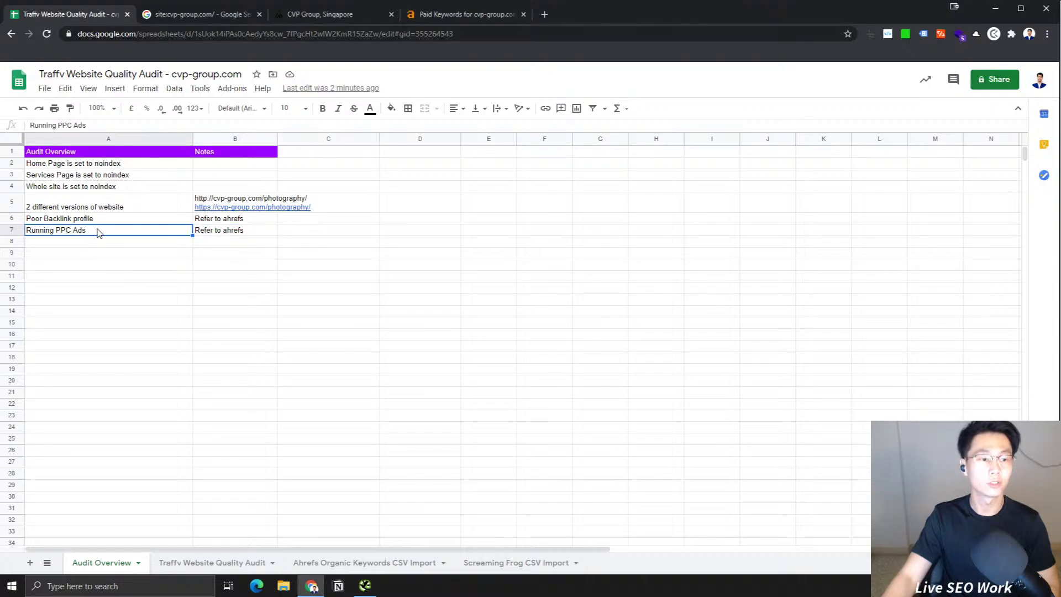
pyautogui.click(233, 231)
pyautogui.click(114, 233)
pyautogui.doubleClick(115, 232)
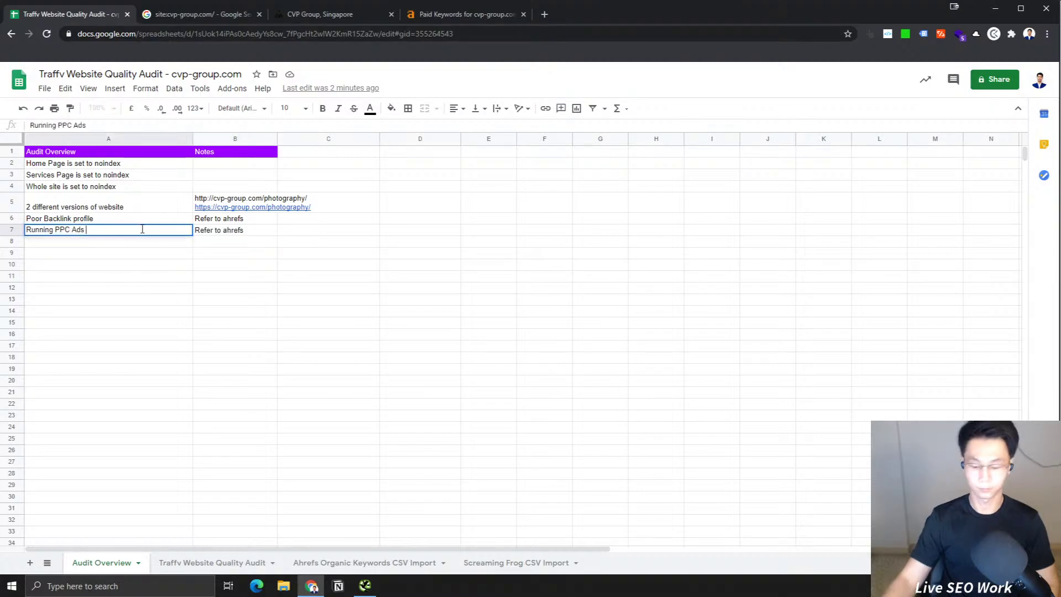
pyautogui.press('BackSpace')
pyautogui.press('BackSpace')
pyautogui.write('tp')
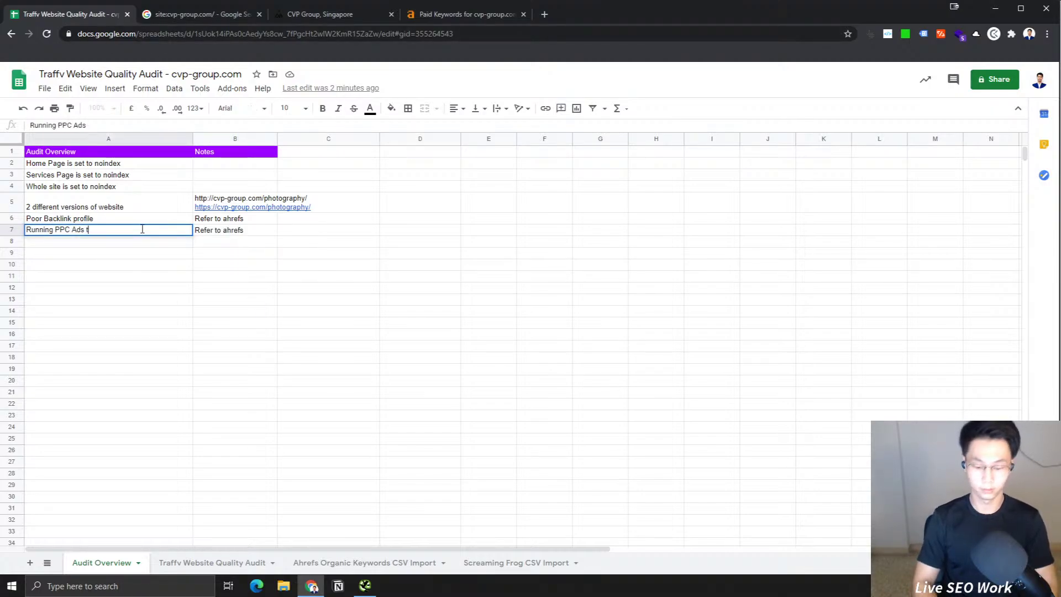
pyautogui.press('BackSpace')
pyautogui.write('o Home Page')
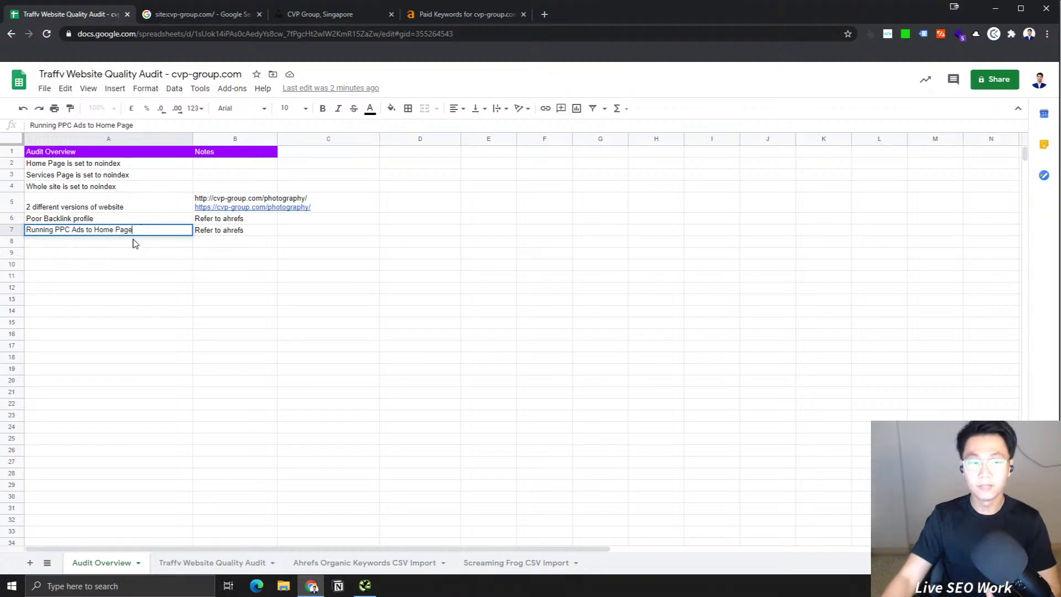
pyautogui.press('Return')
pyautogui.click(128, 234)
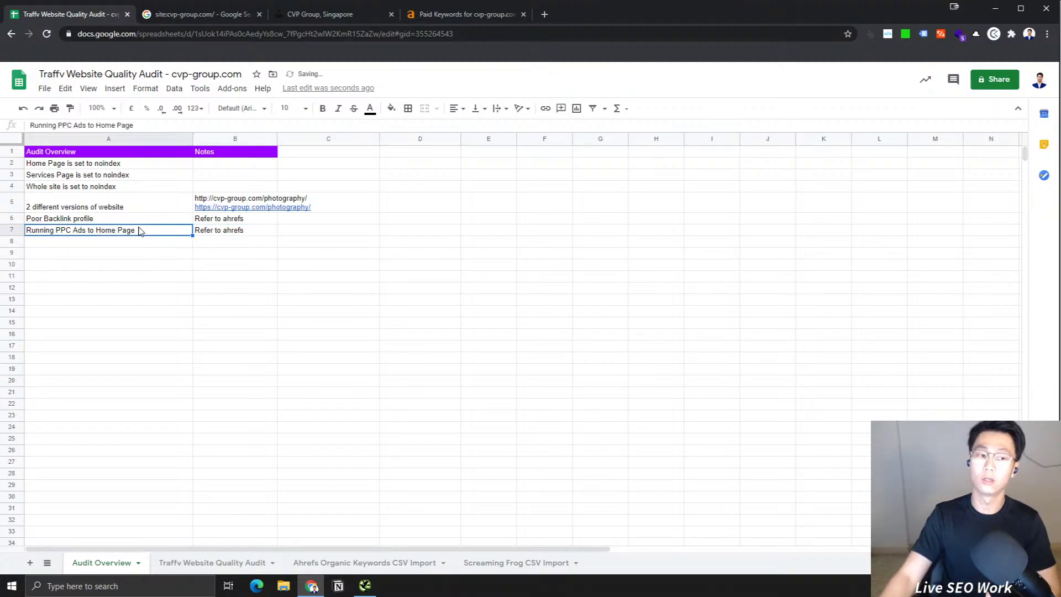
pyautogui.click(214, 232)
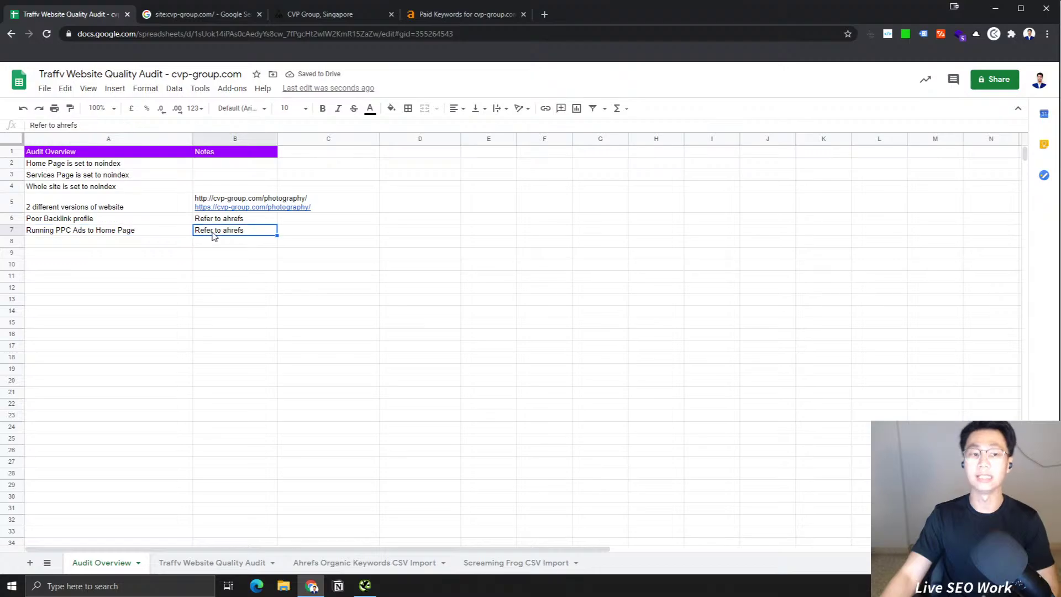
pyautogui.click(155, 230)
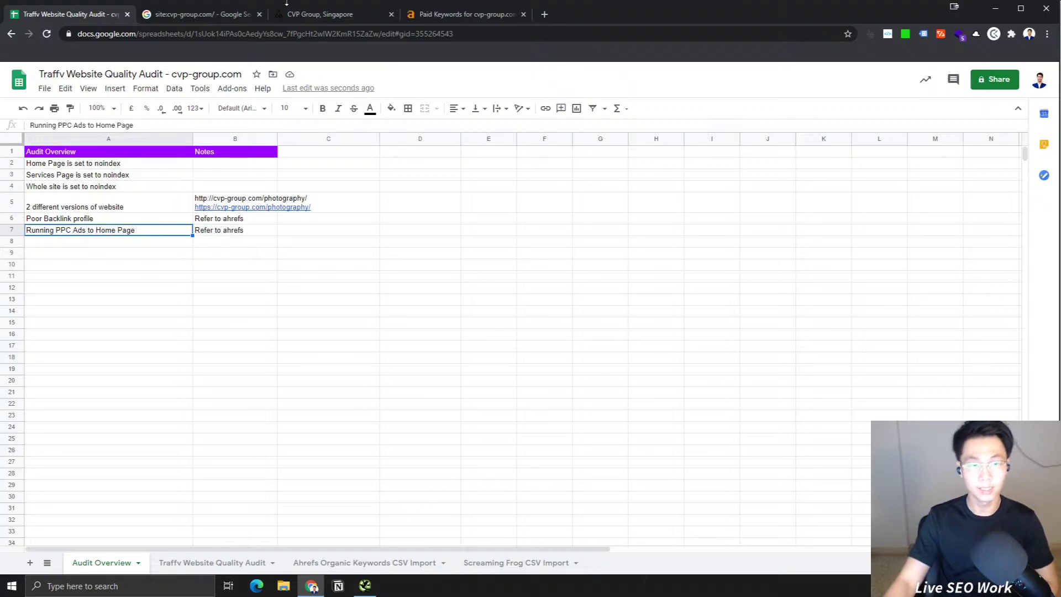
# Step: Switch to Screaming Frog and export the full internal crawl data to the Desktop as the CSV file internal_all
pyautogui.click(312, 15)
pyautogui.scroll(5, 413, 239)
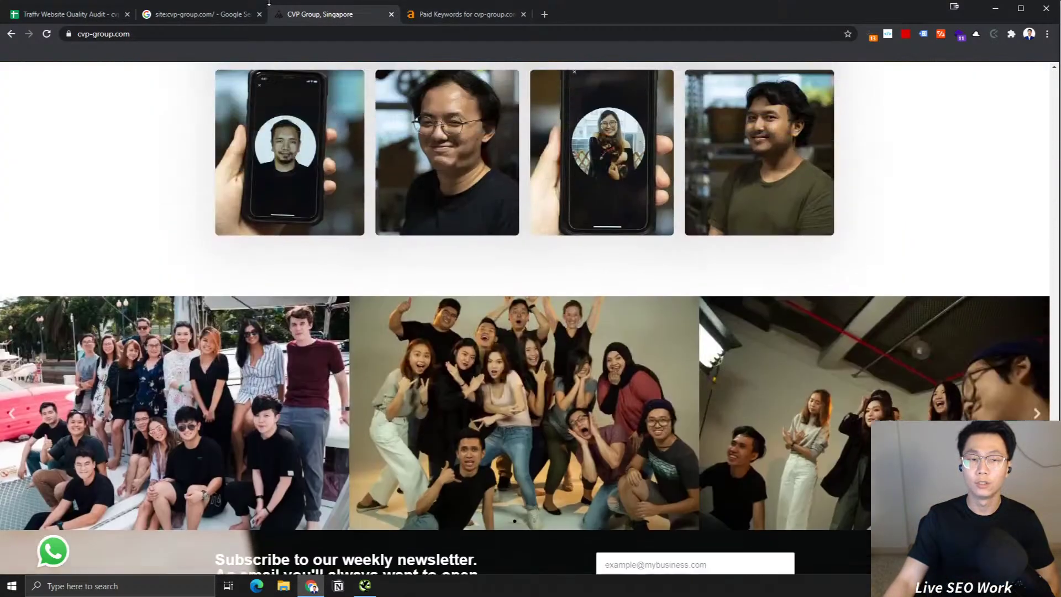
pyautogui.click(202, 15)
pyautogui.click(479, 14)
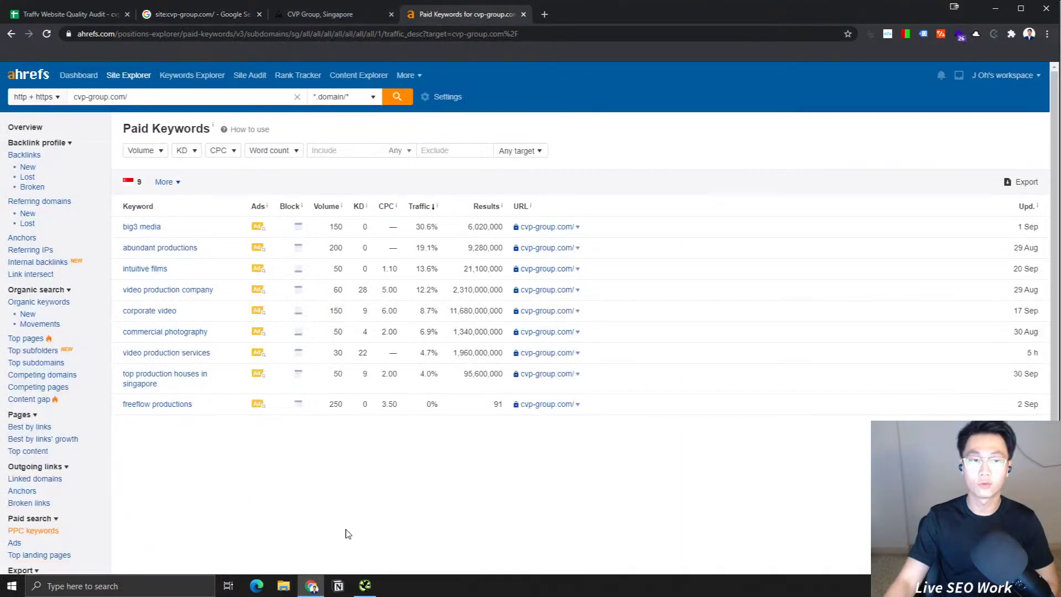
pyautogui.click(365, 585)
pyautogui.click(12, 26)
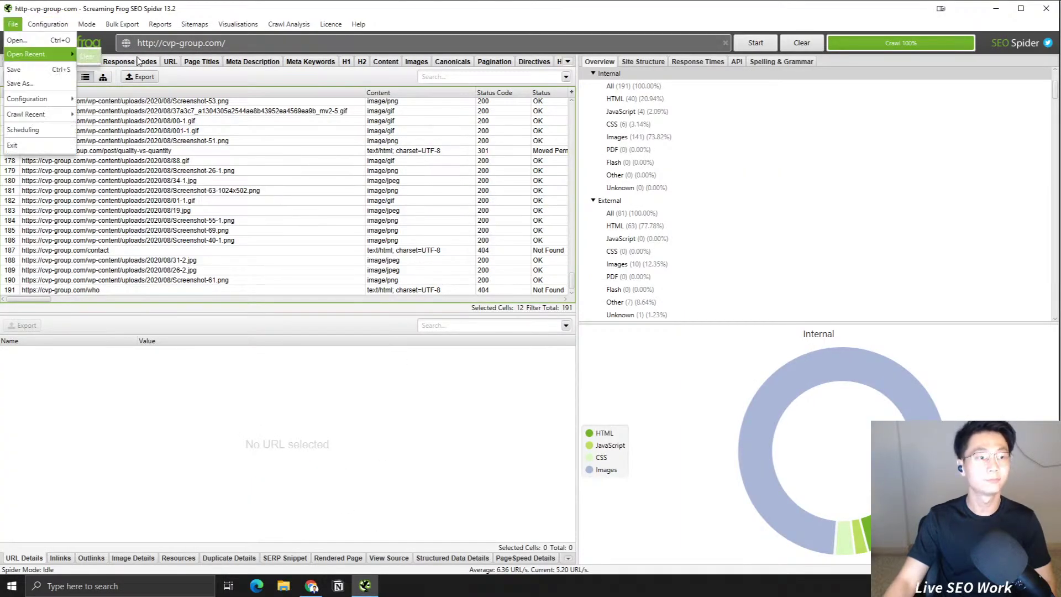
pyautogui.click(22, 60)
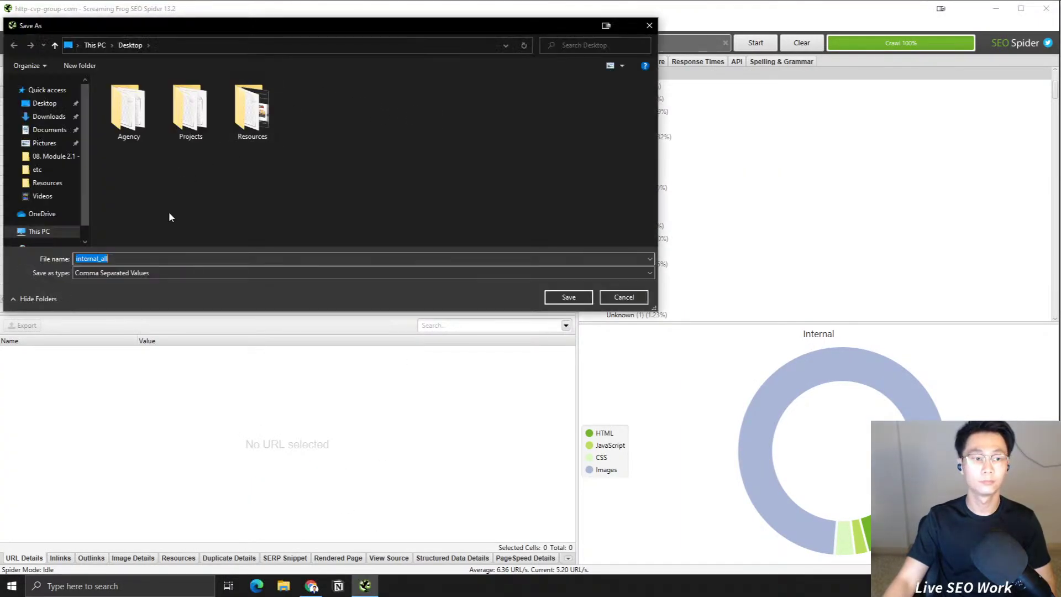
pyautogui.click(581, 299)
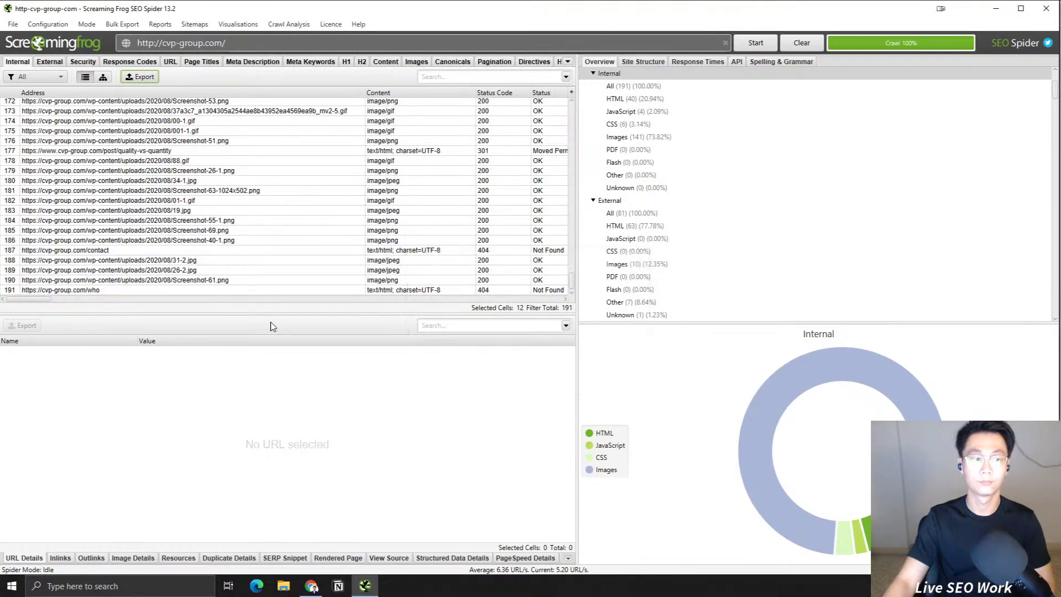
# Step: Upload the internal_all export to Google Sheets, move it into its own browser window, and return to the audit spreadsheet
pyautogui.click(305, 584)
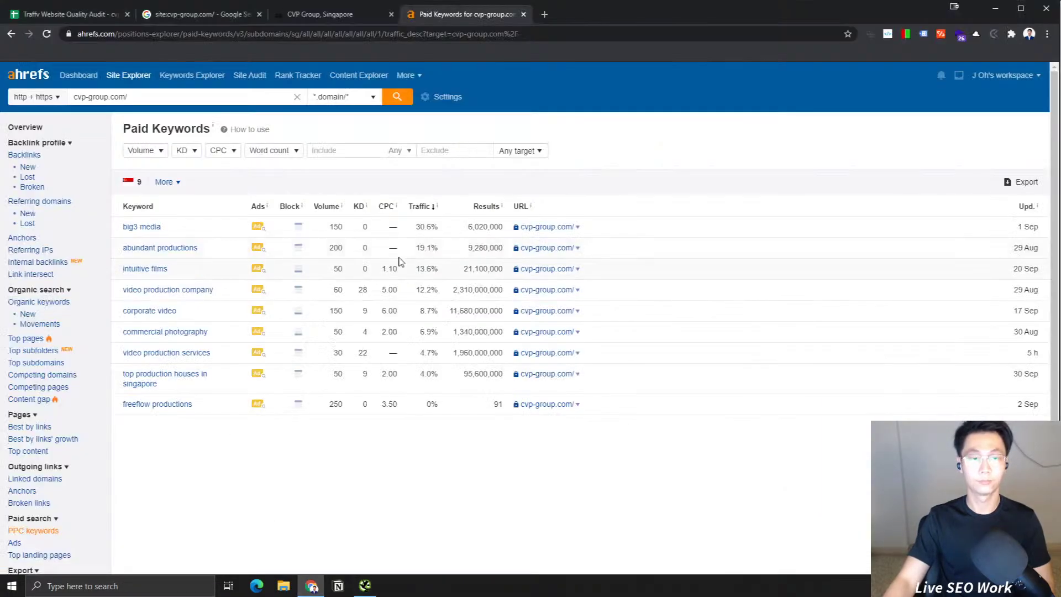
pyautogui.click(327, 16)
pyautogui.click(193, 13)
pyautogui.click(45, 16)
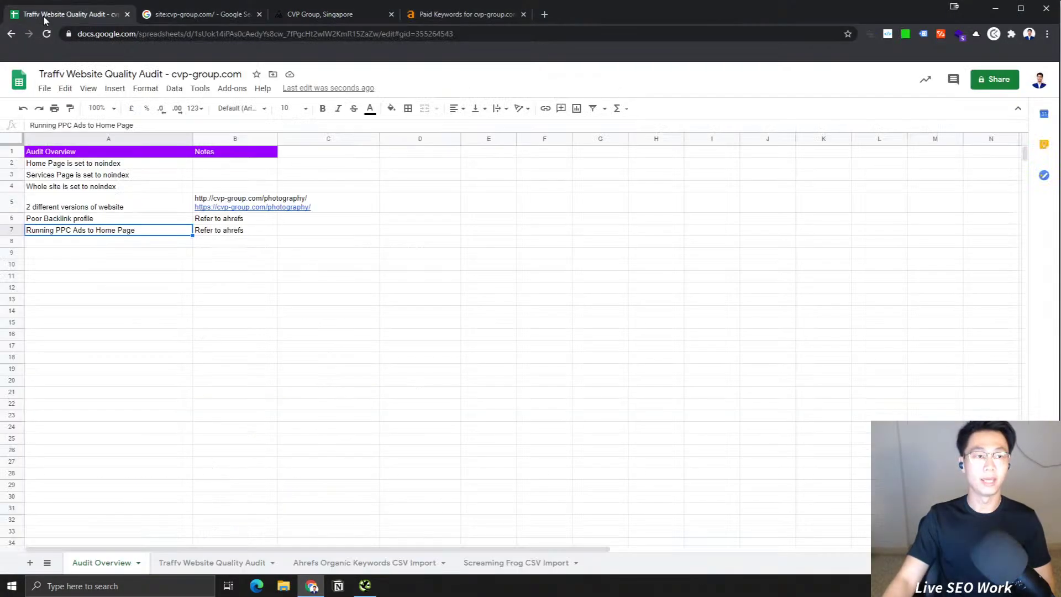
pyautogui.click(45, 88)
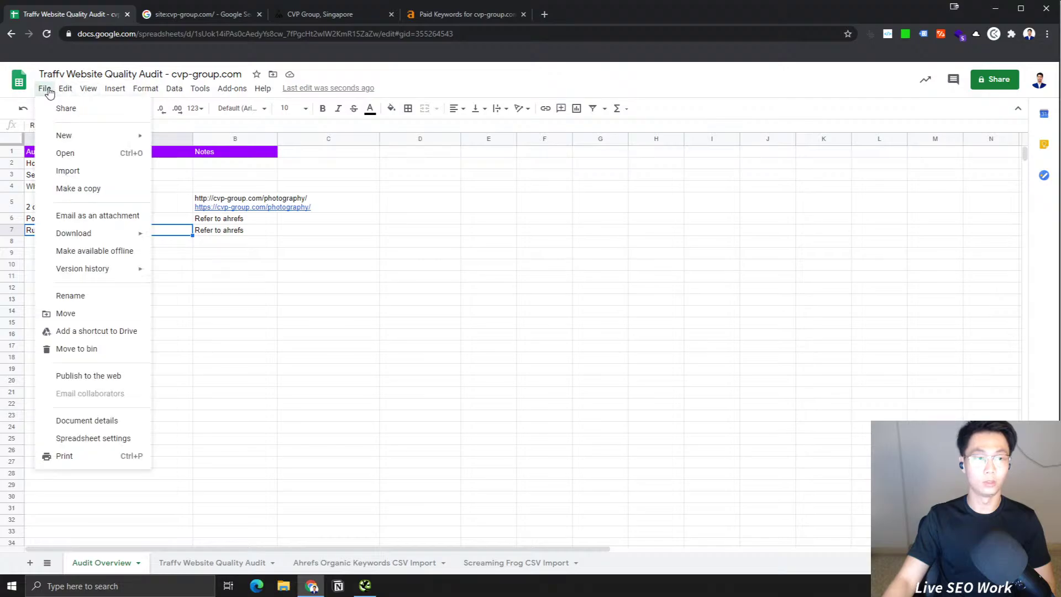
pyautogui.click(65, 155)
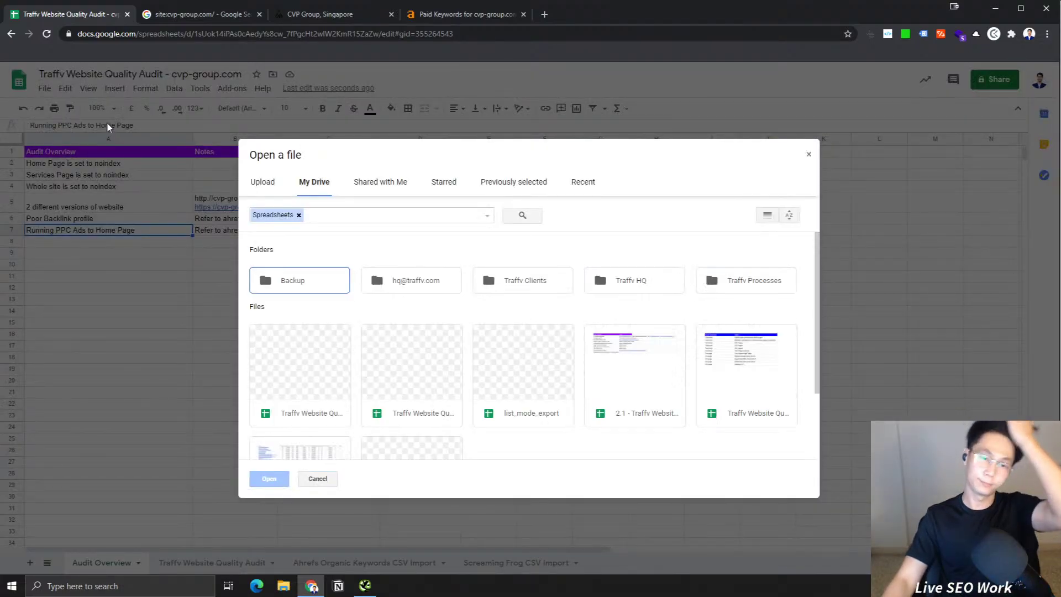
pyautogui.click(262, 182)
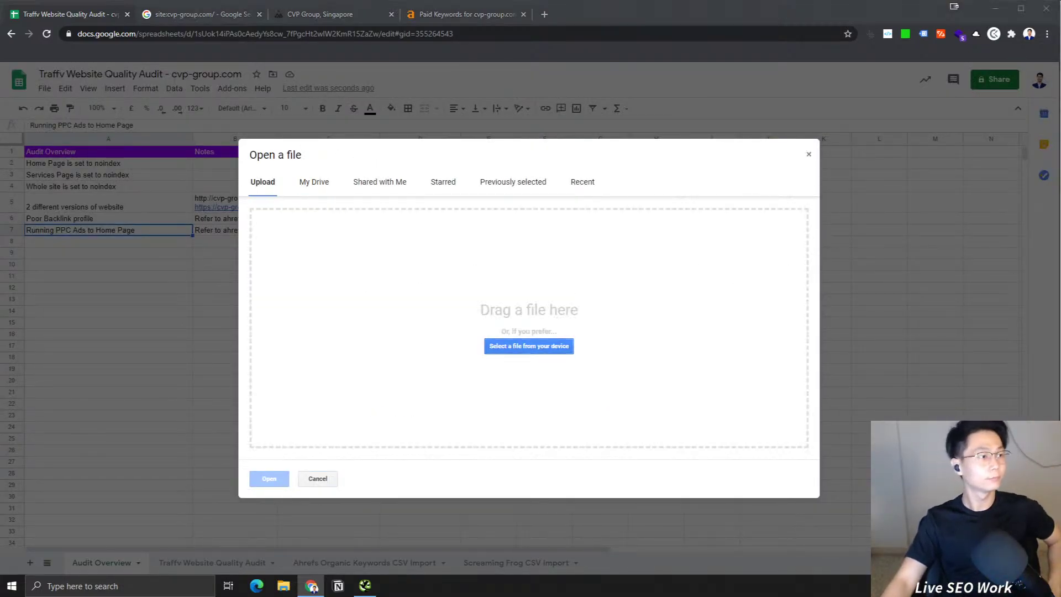
pyautogui.moveTo(486, 328); pyautogui.dragTo(486, 328)
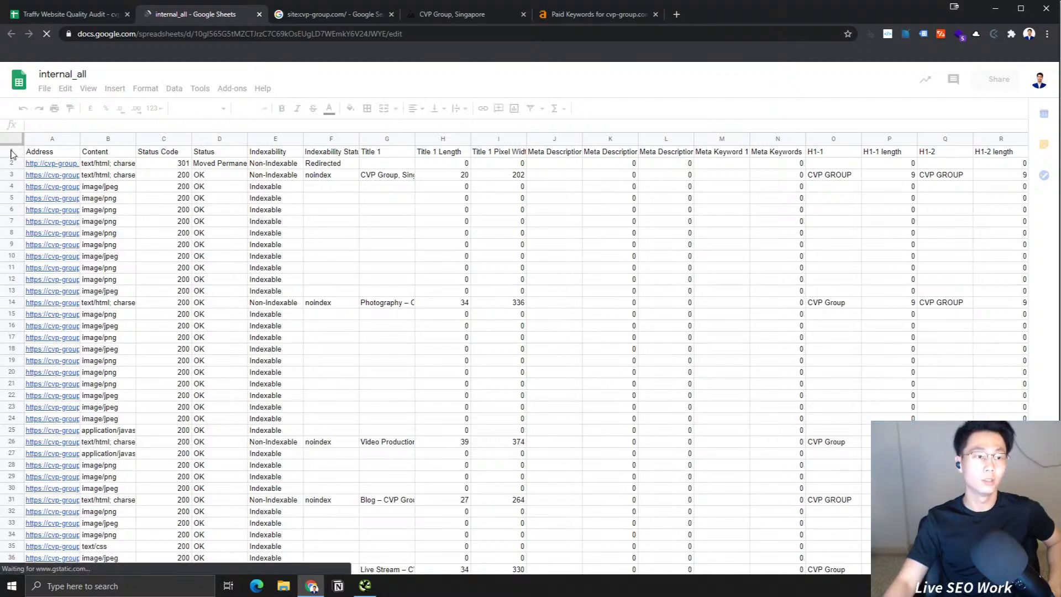
pyautogui.moveTo(227, 16); pyautogui.dragTo(166, 0)
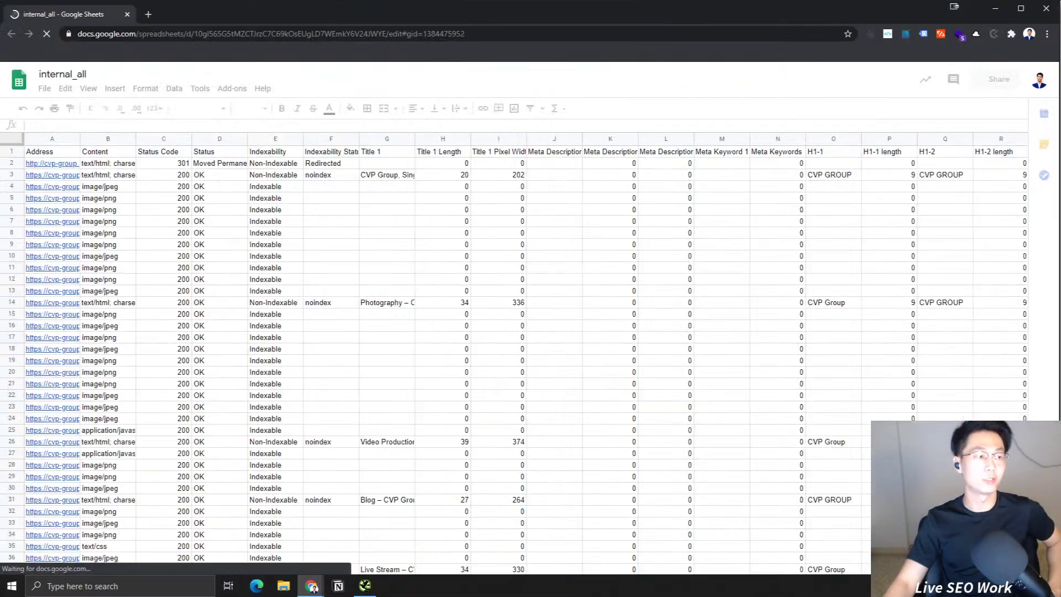
pyautogui.hotkey('alt', 'Tab')
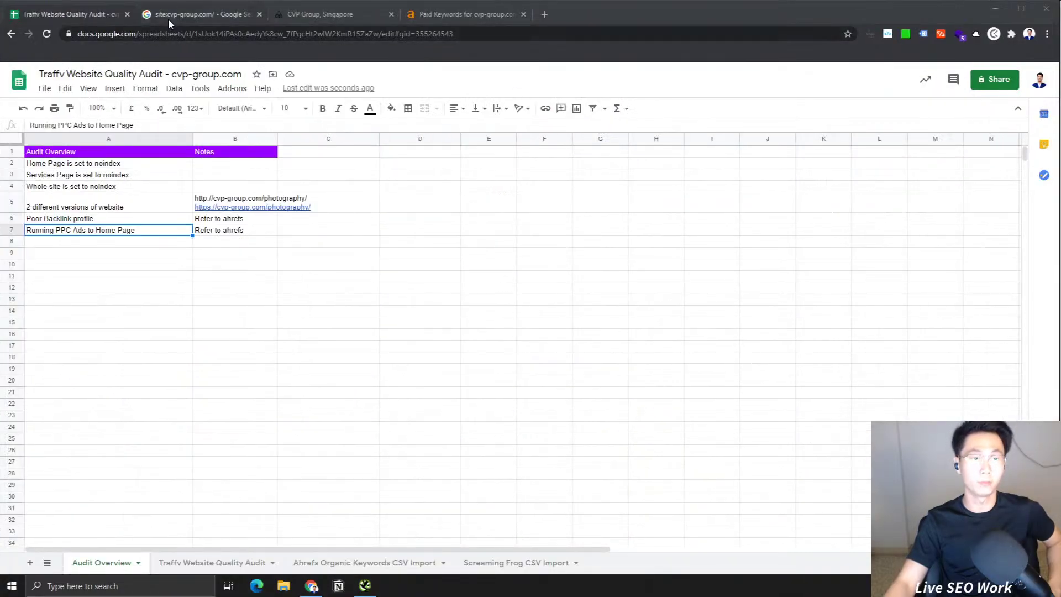
# Step: Insert a column before Status Code in the Traffv Website Quality Audit sheet, with source label "Screaming Frog" and heading "Content"
pyautogui.click(210, 562)
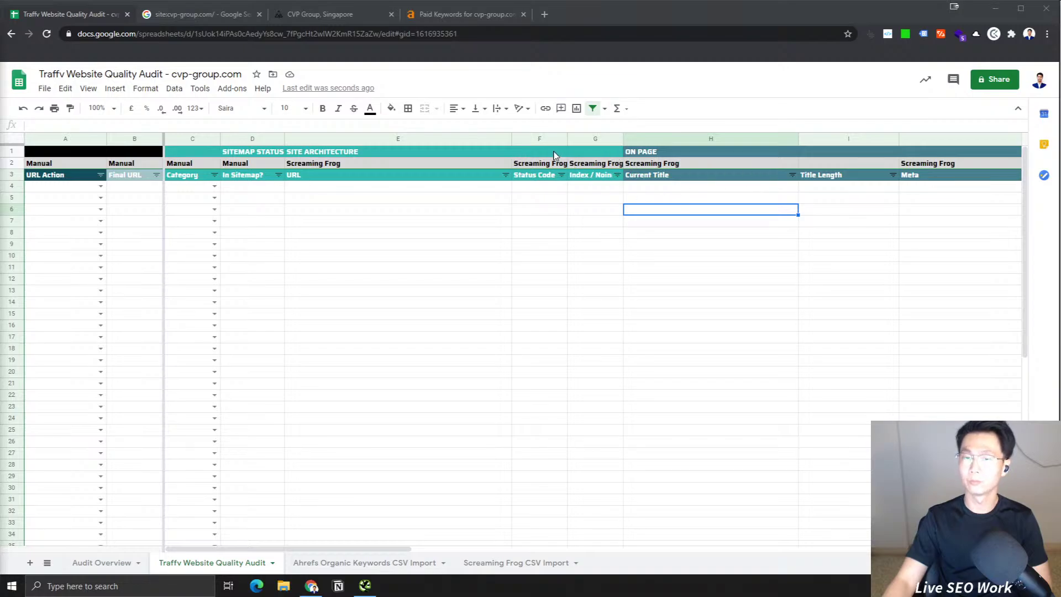
pyautogui.rightClick(525, 140)
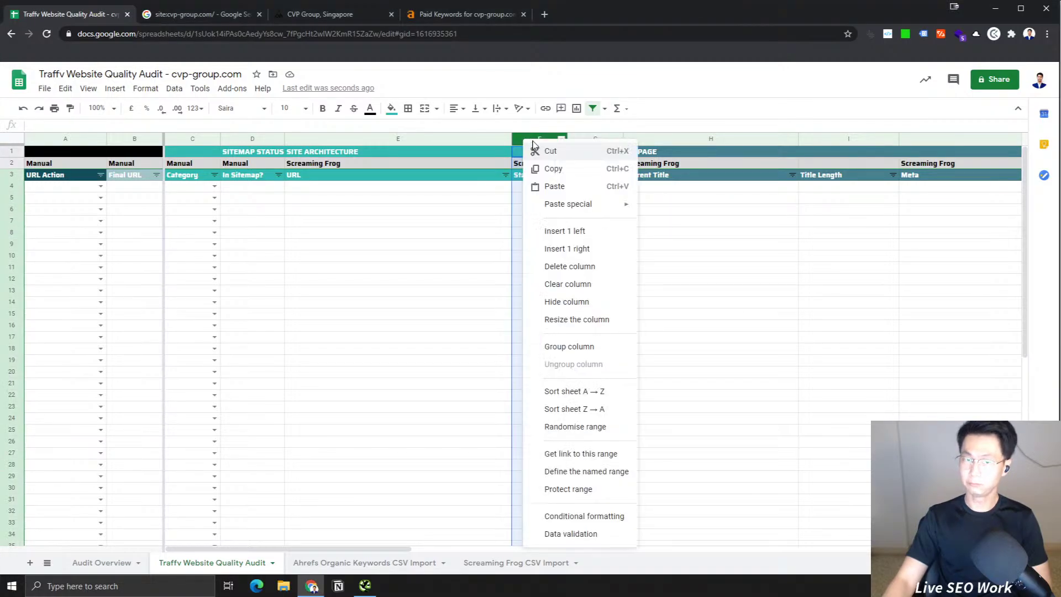
pyautogui.click(565, 231)
pyautogui.click(583, 164)
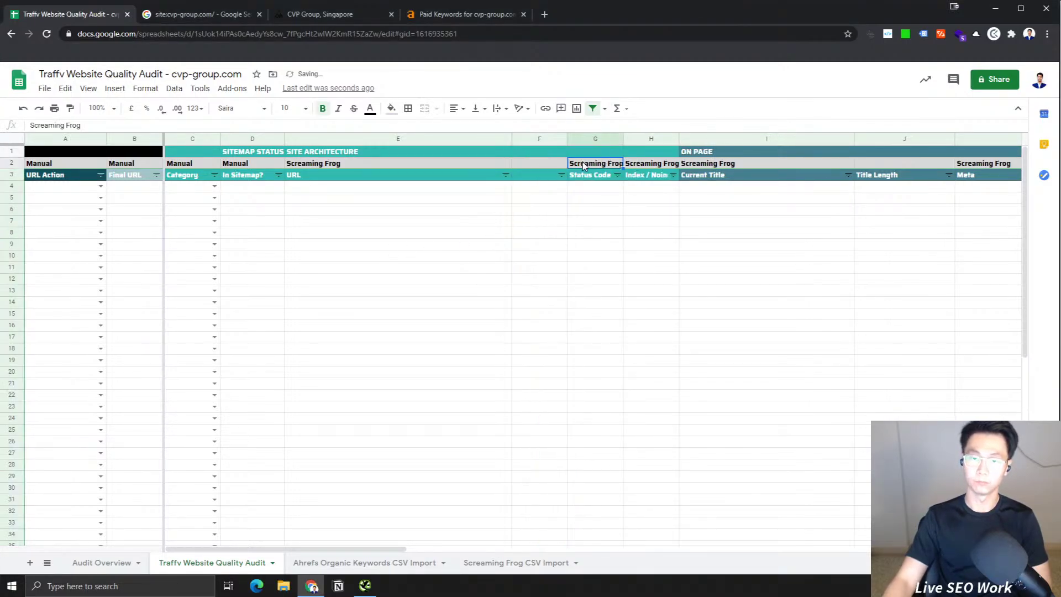
pyautogui.hotkey('ctrl', 'c')
pyautogui.click(546, 165)
pyautogui.hotkey('ctrl', 'v')
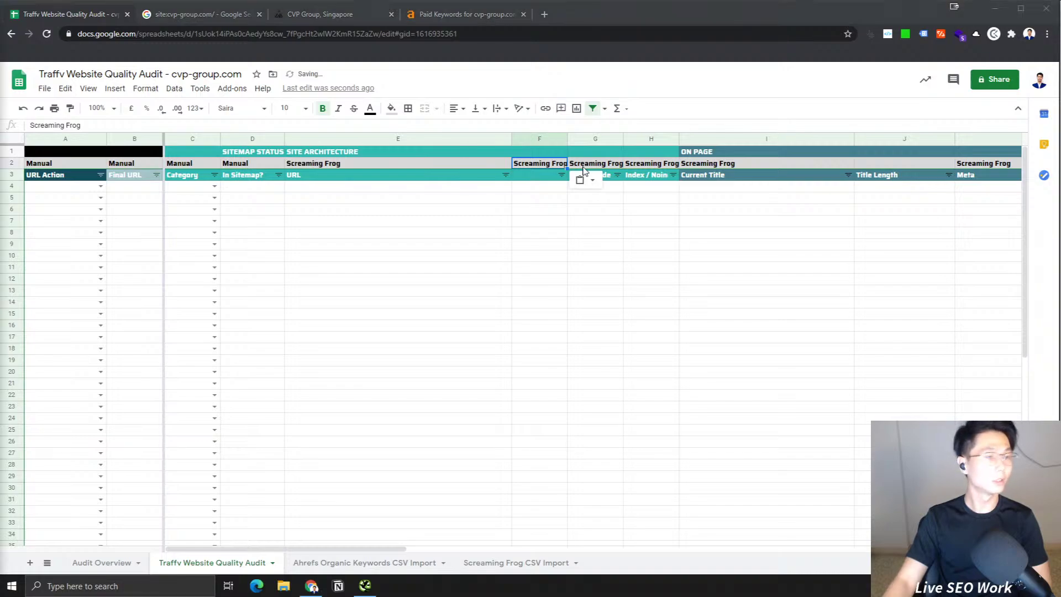
pyautogui.click(530, 175)
pyautogui.hotkey('ctrl', 'v')
pyautogui.hotkey('ctrl', 'z')
pyautogui.write('Content')
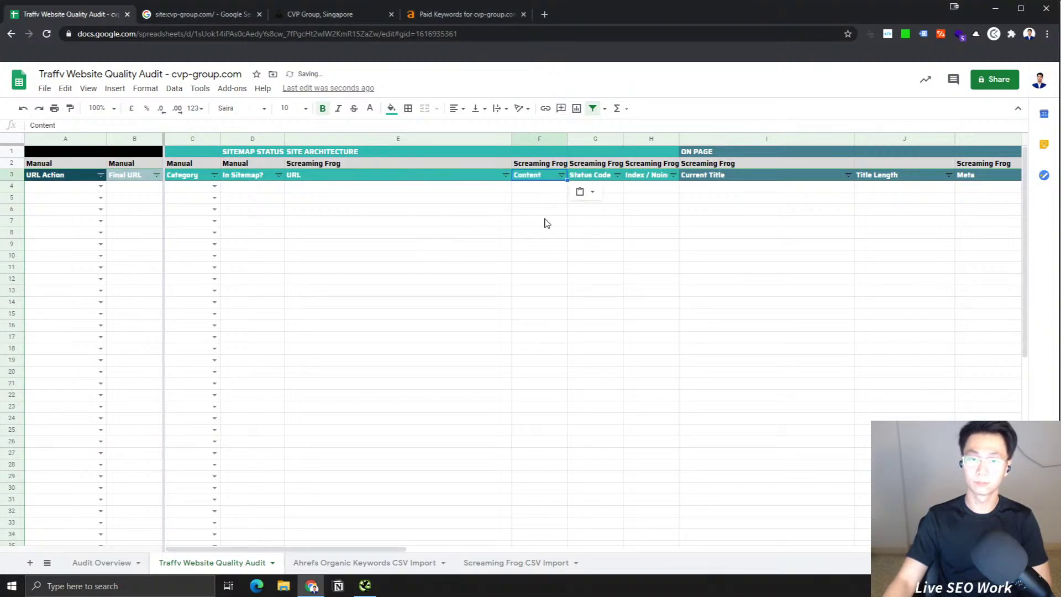
# Step: Paste the crawl export's addresses and content types into the URL and Content columns, starting at row 4
pyautogui.click(374, 198)
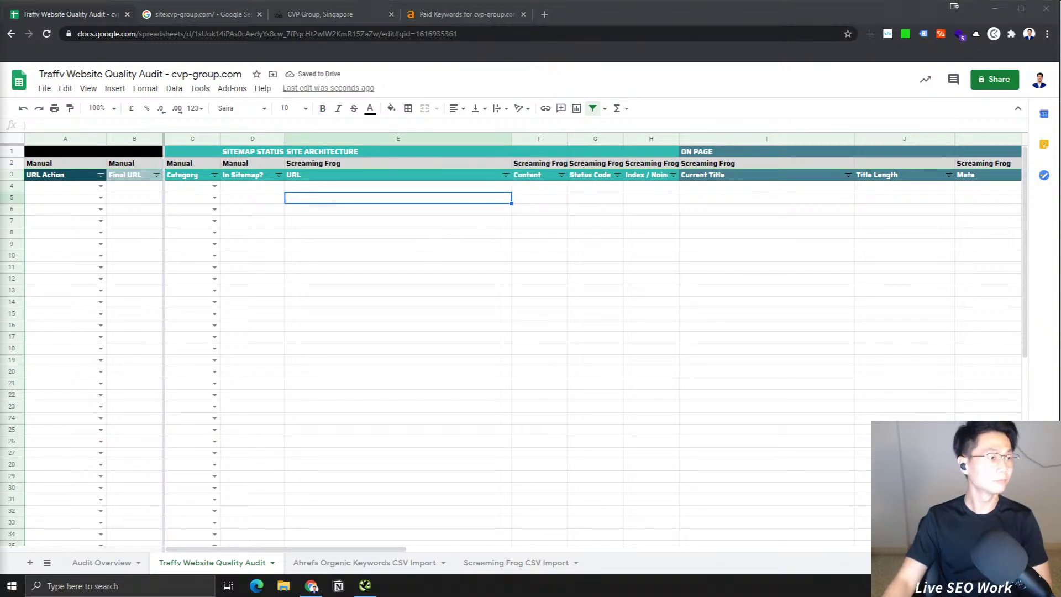
pyautogui.click(414, 189)
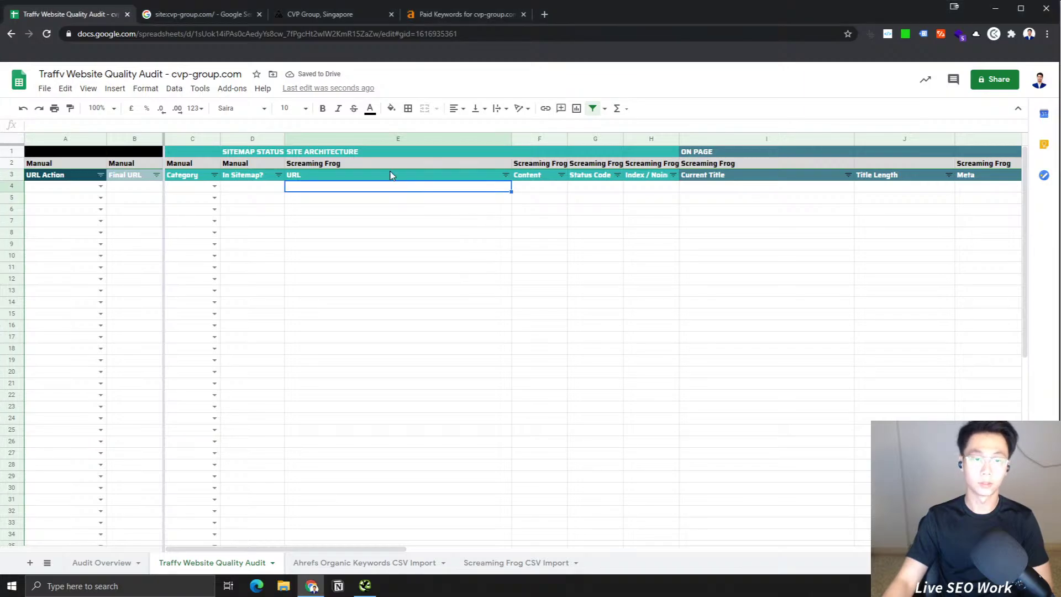
pyautogui.hotkey('ctrl', 'v')
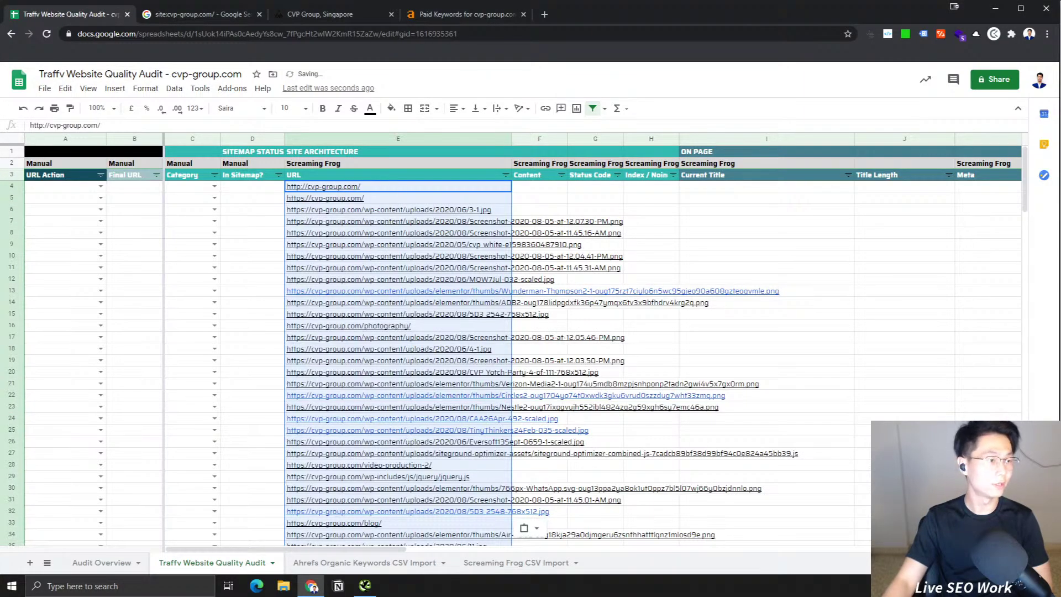
pyautogui.click(553, 188)
pyautogui.hotkey('ctrl', 'v')
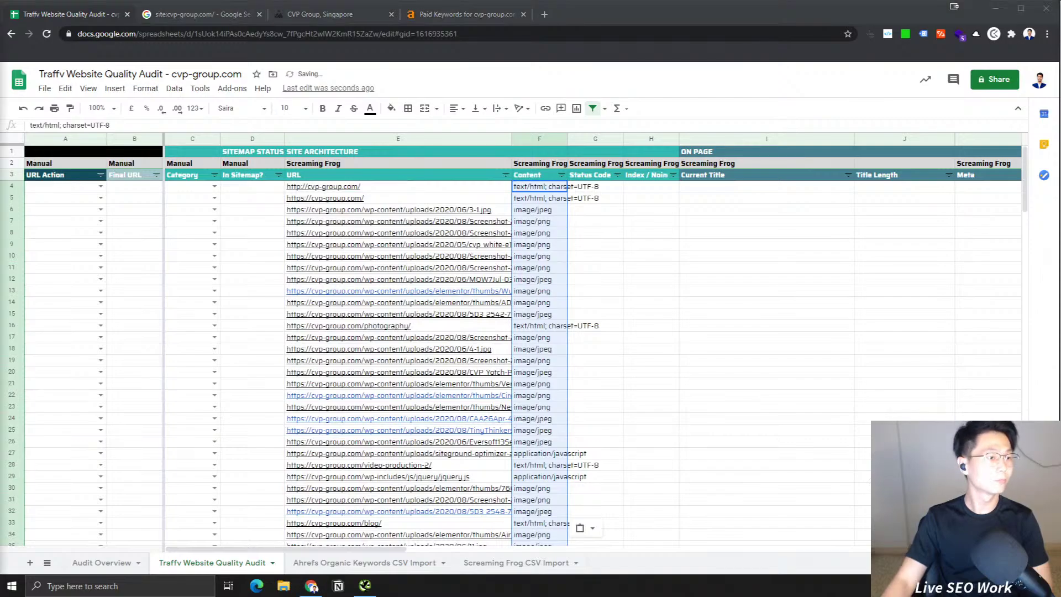
# Step: Paste the crawl export's status codes, indexability, page titles and title lengths into their matching audit columns from row 4
pyautogui.click(604, 188)
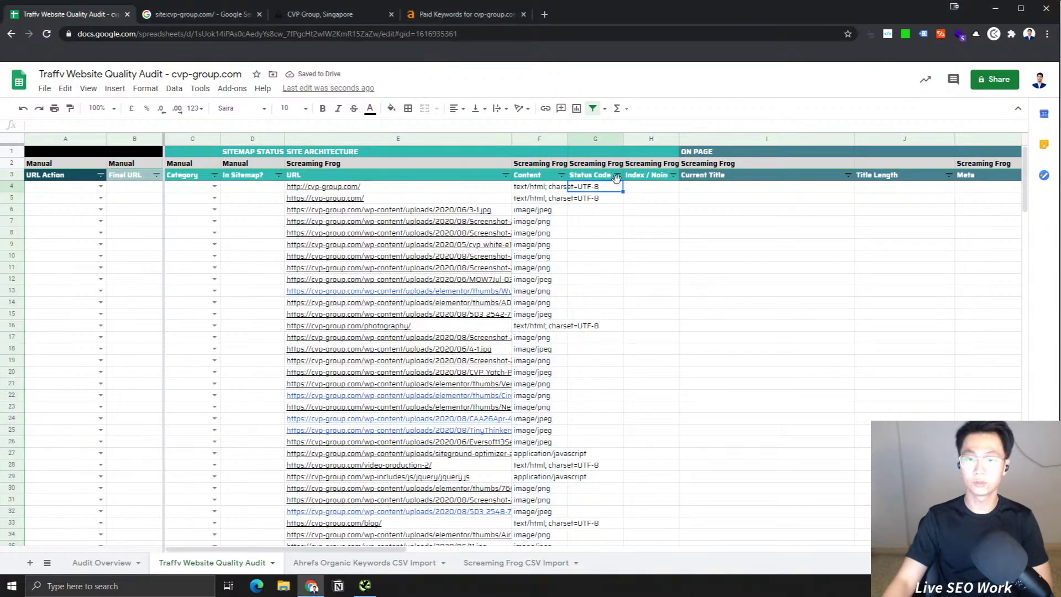
pyautogui.hotkey('ctrl', 'v')
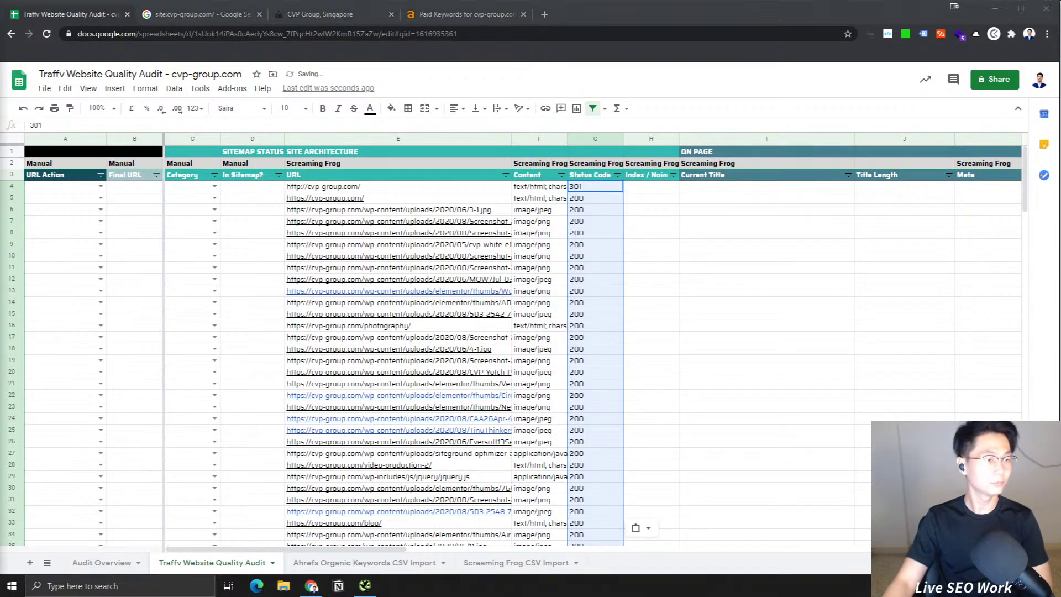
pyautogui.click(659, 188)
pyautogui.hotkey('ctrl', 'v')
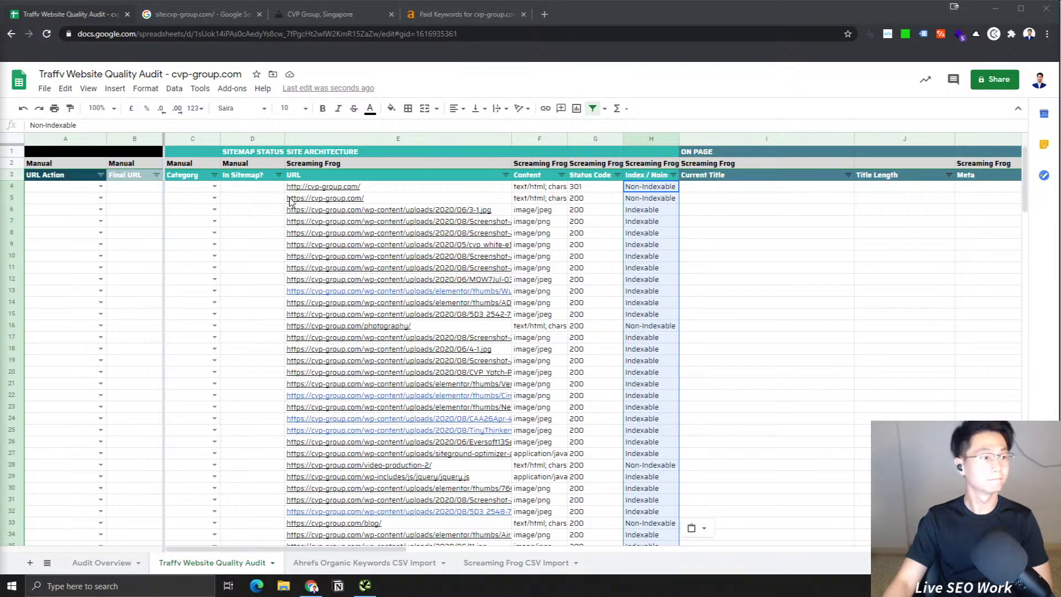
pyautogui.click(723, 186)
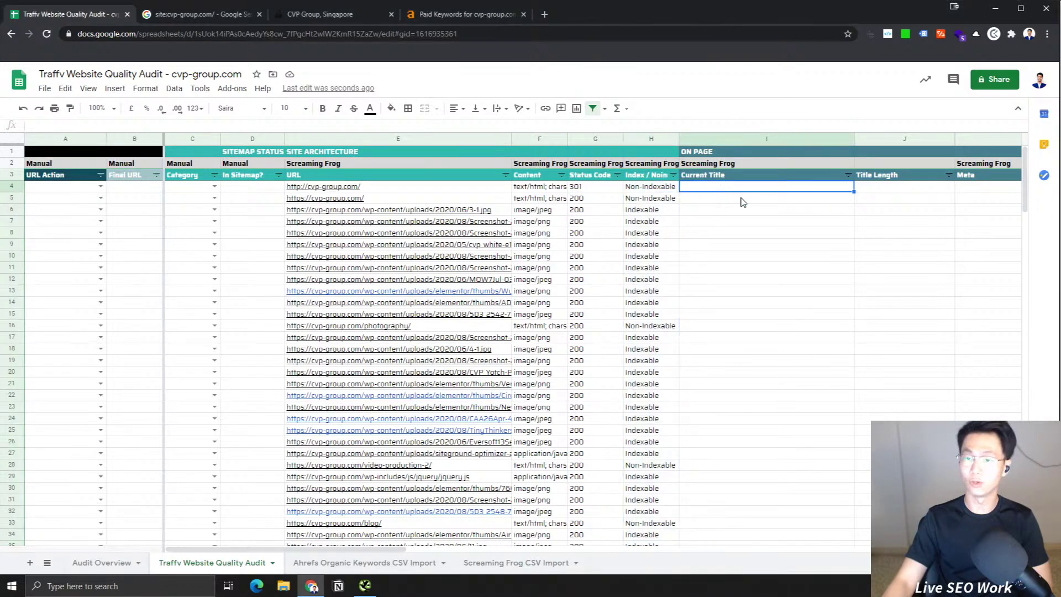
pyautogui.hotkey('ctrl', 'v')
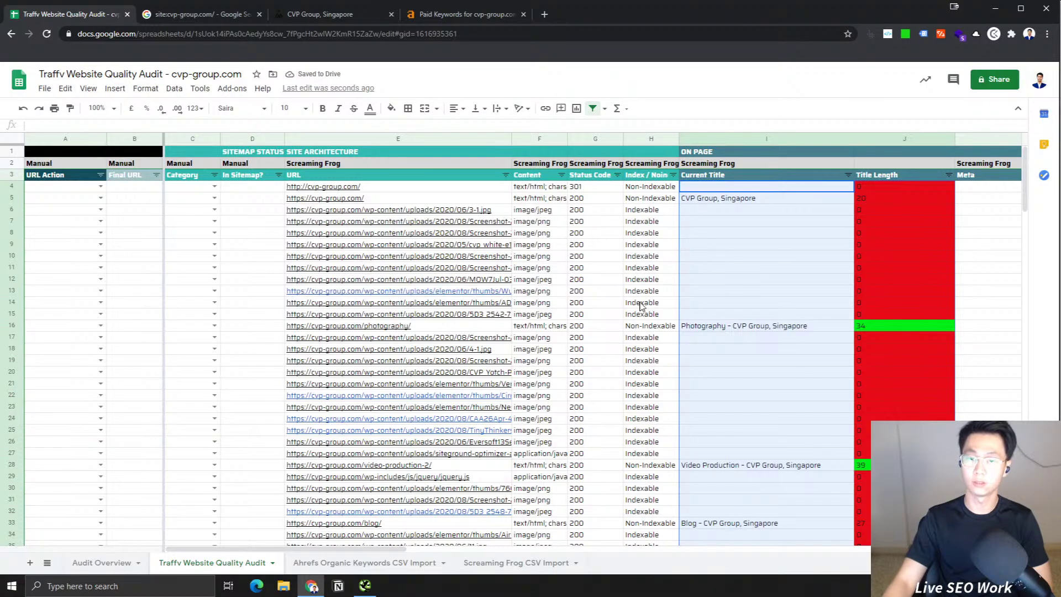
# Step: Review the pasted crawl rows and the Meta column from row 4 in the Traffv Website Quality Audit sheet
pyautogui.scroll(-3, 641, 305)
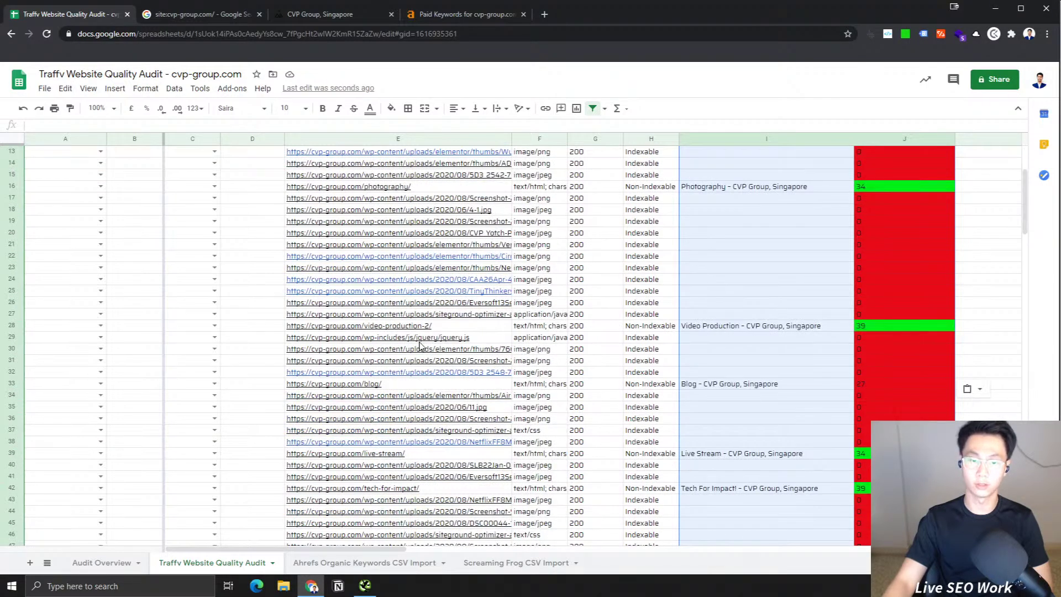
pyautogui.scroll(4, 667, 389)
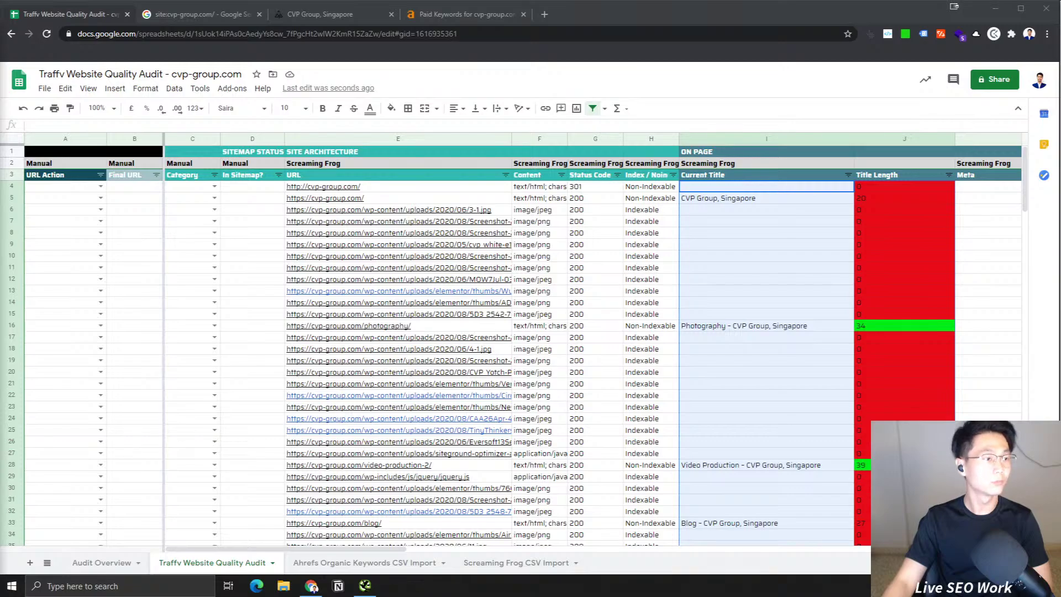
pyautogui.click(974, 189)
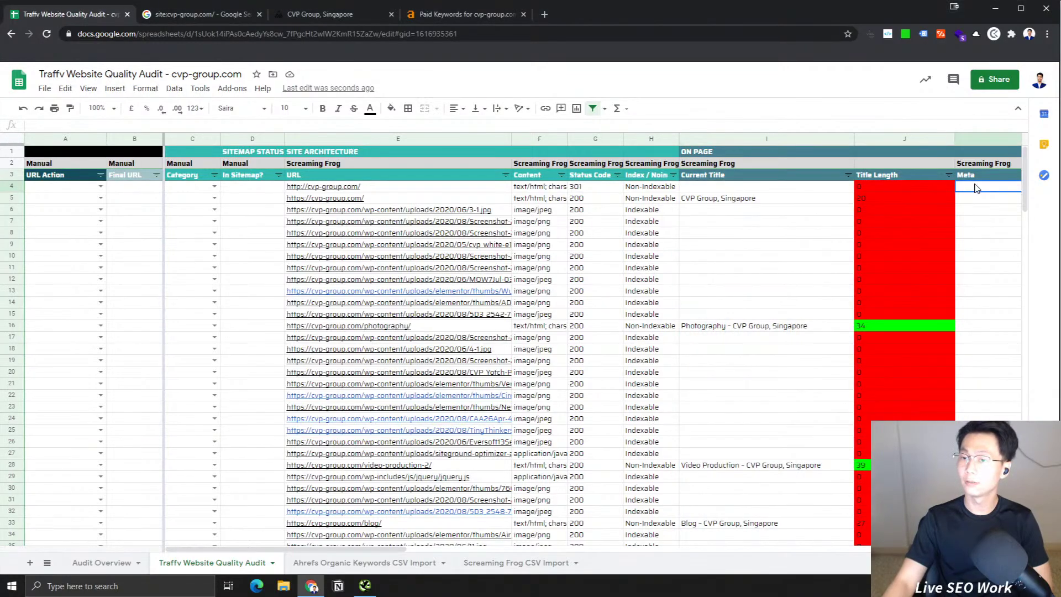
pyautogui.hotkey('ctrl', 'shift', 'Down')
pyautogui.moveTo(369, 550); pyautogui.dragTo(443, 551)
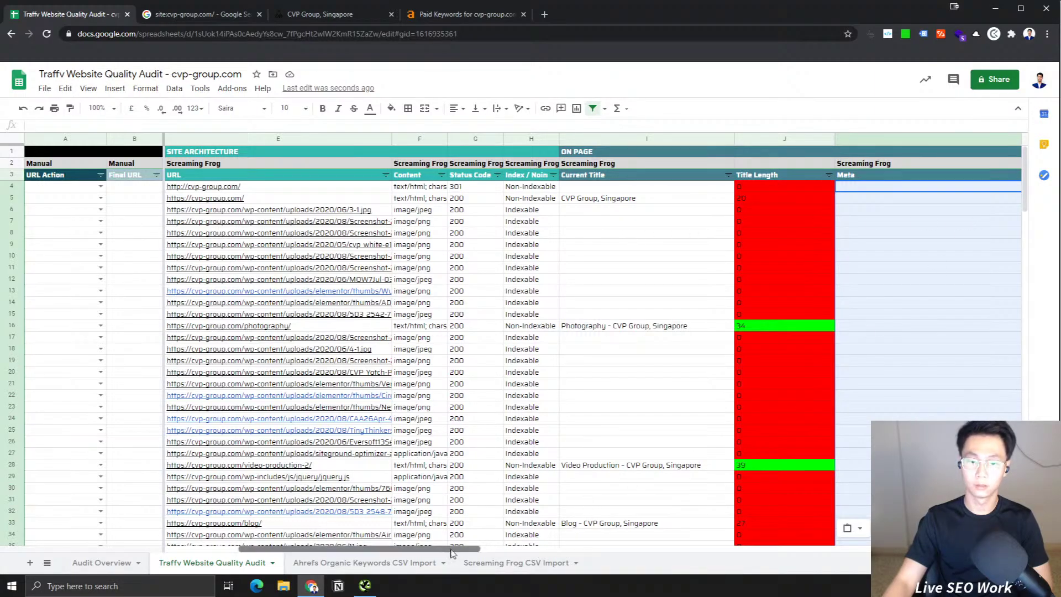
pyautogui.moveTo(359, 549); pyautogui.dragTo(455, 549)
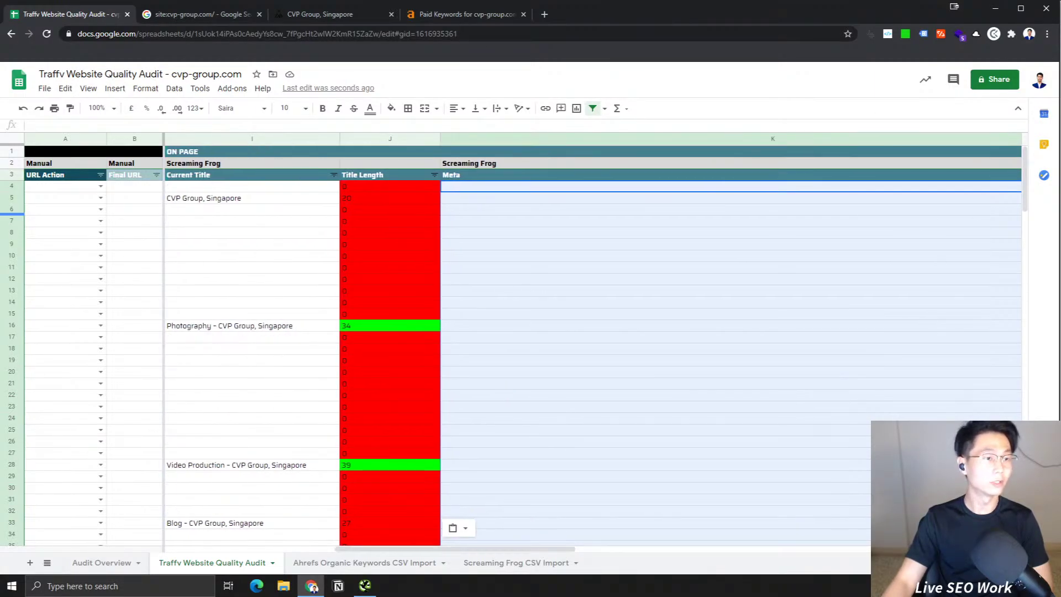
pyautogui.click(583, 188)
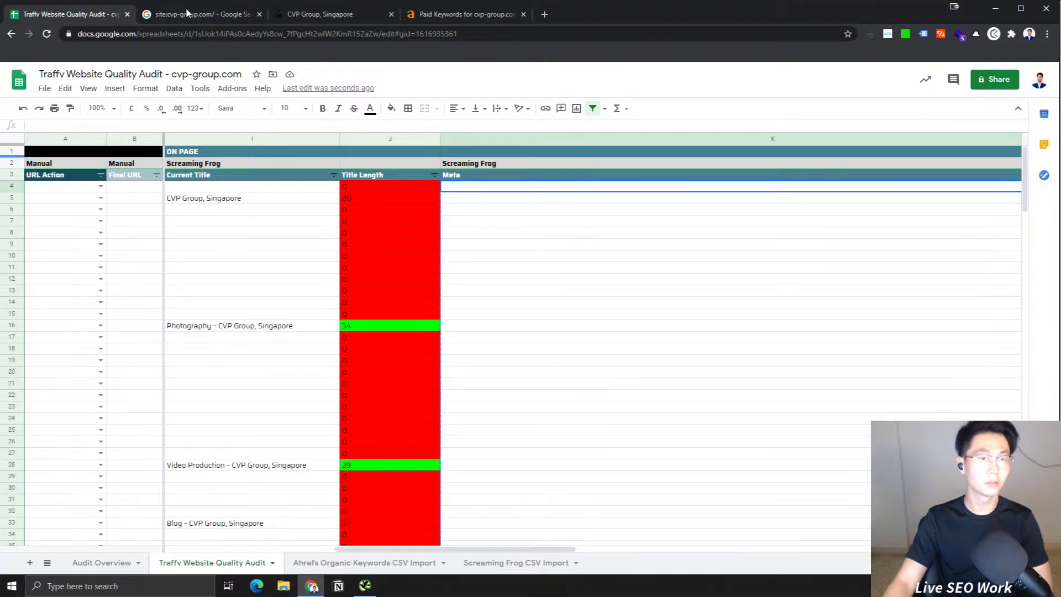
# Step: Switch to the open cvp-group.com page and remove the Ahrefs SEO Toolbar extension from Chrome
pyautogui.click(326, 14)
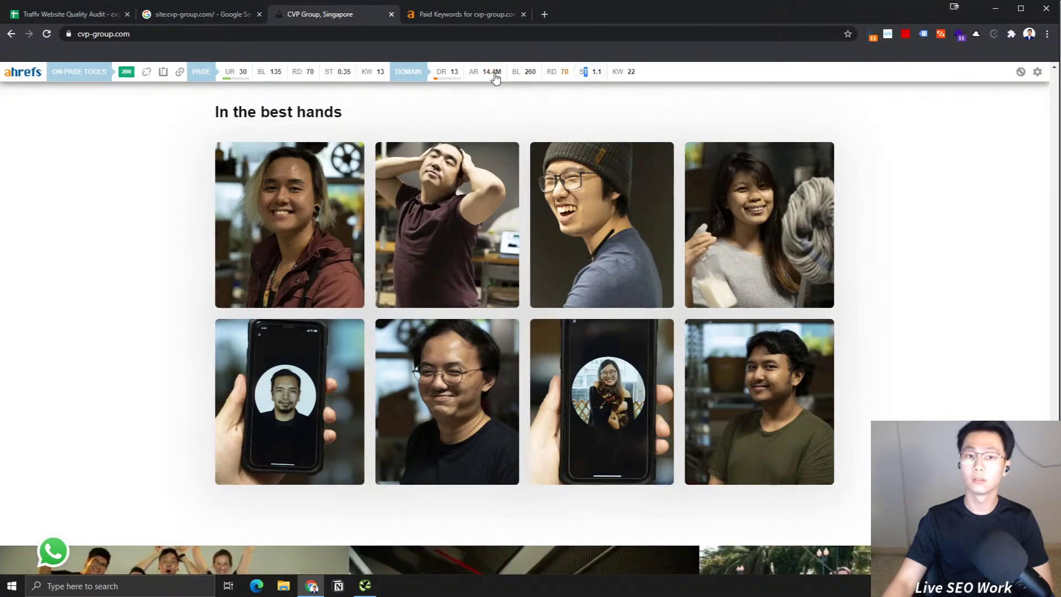
pyautogui.click(873, 35)
pyautogui.rightClick(873, 35)
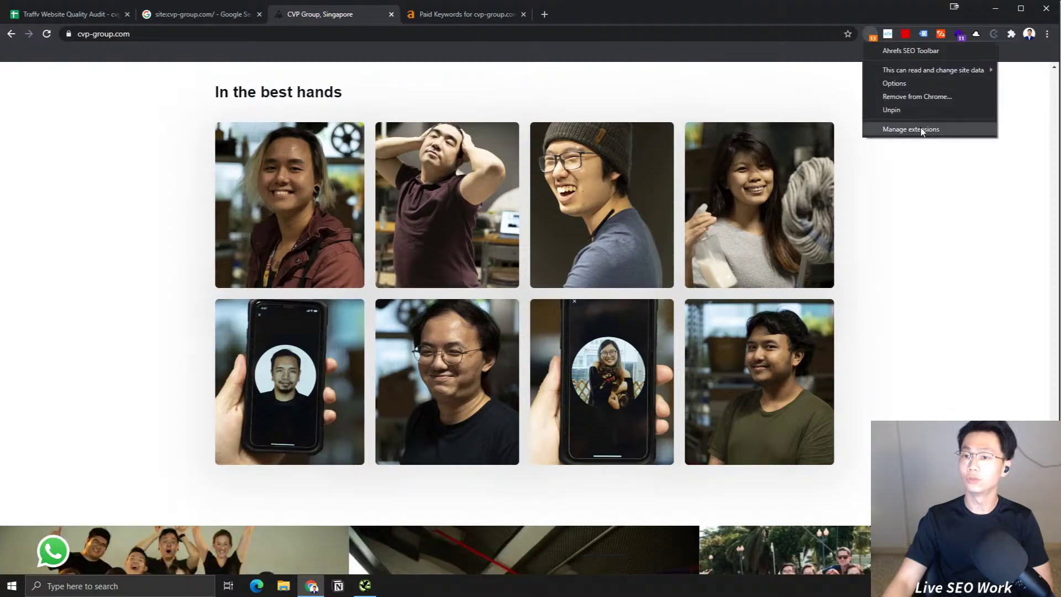
pyautogui.click(929, 97)
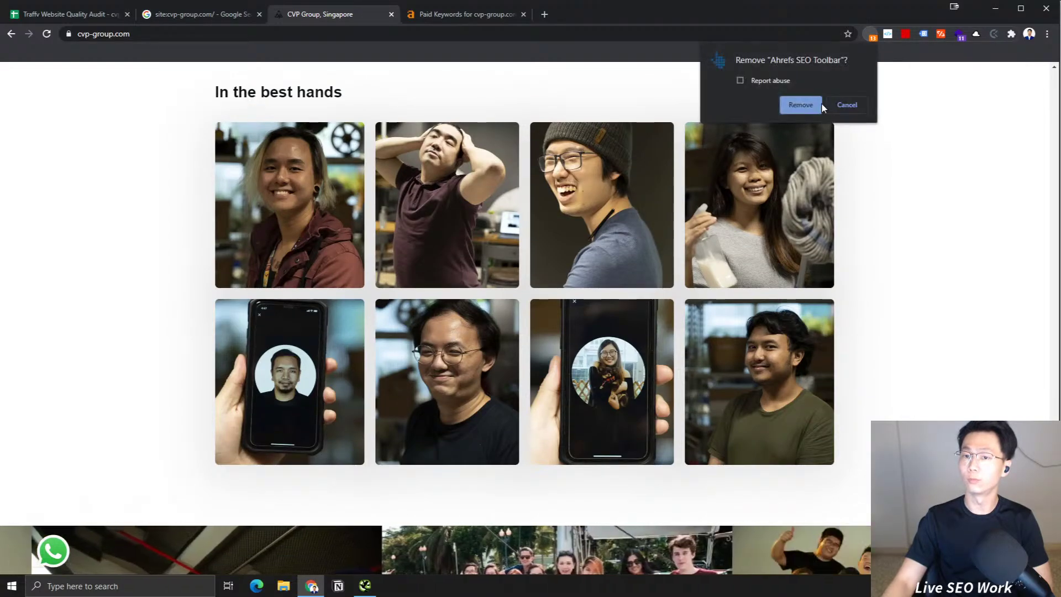
pyautogui.click(820, 105)
# Step: Search Google for "ahres tool bar" in a new tab and open the SEO Toolbar by Ahrefs page
pyautogui.click(541, 15)
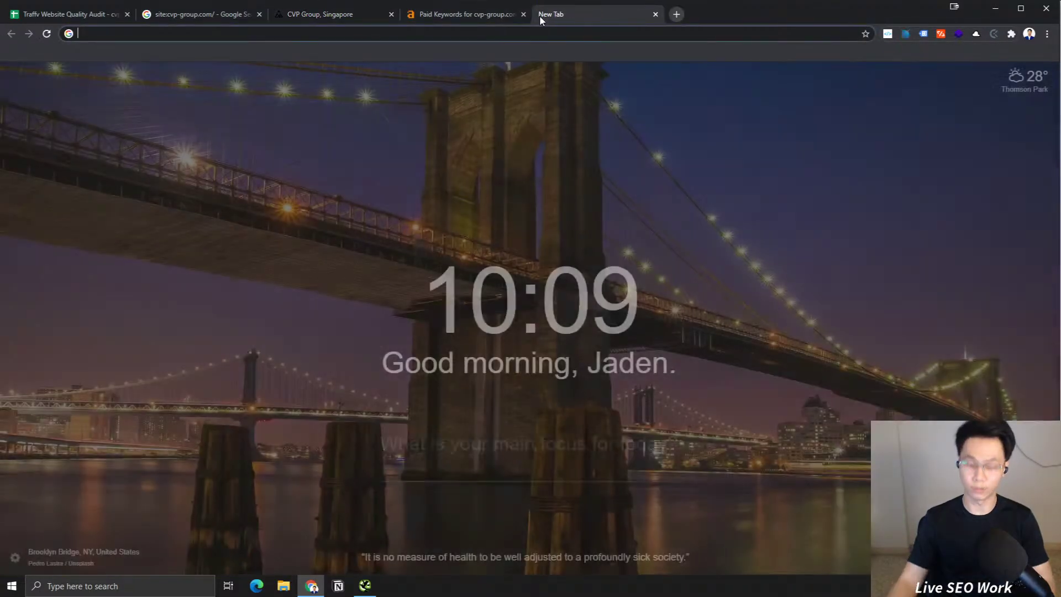
pyautogui.write('ahref')
pyautogui.press('BackSpace')
pyautogui.press('BackSpace')
pyautogui.press('BackSpace')
pyautogui.press('BackSpace')
pyautogui.press('BackSpace')
pyautogui.press('BackSpace')
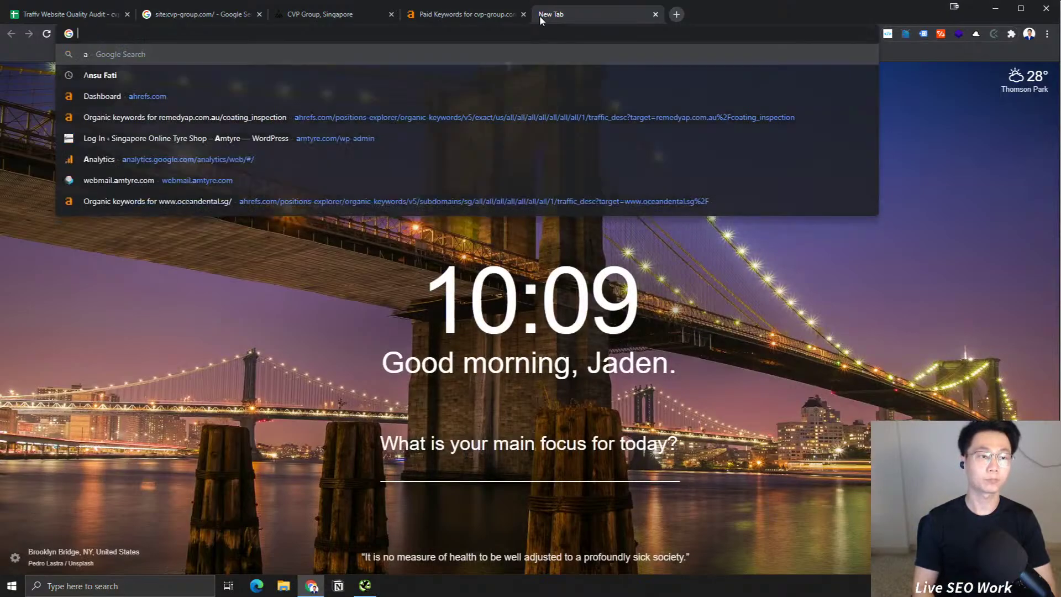
pyautogui.write('ahres tool')
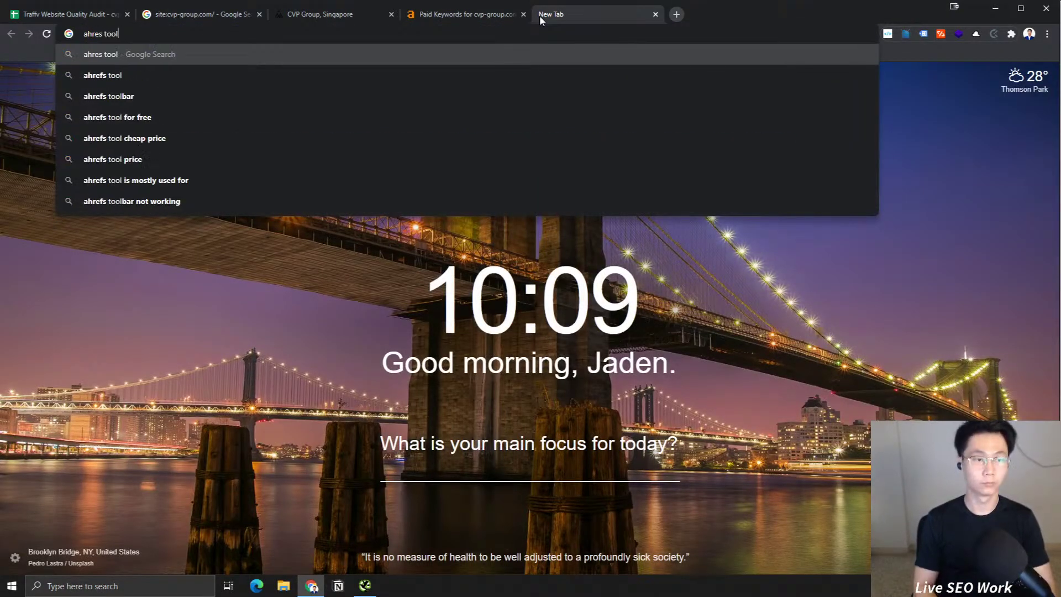
pyautogui.write(' bar')
pyautogui.press('Return')
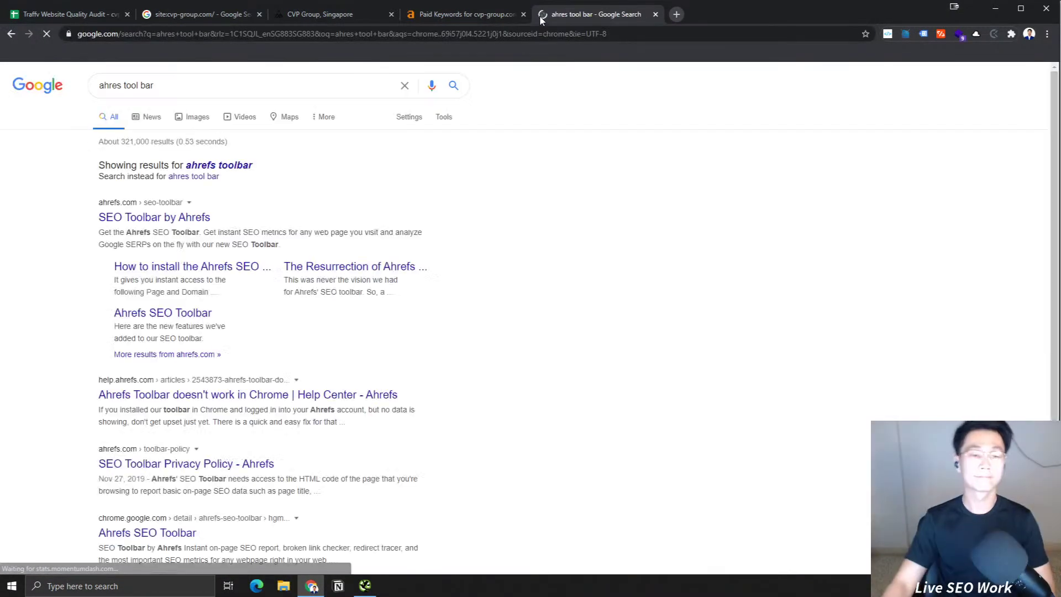
pyautogui.click(173, 220)
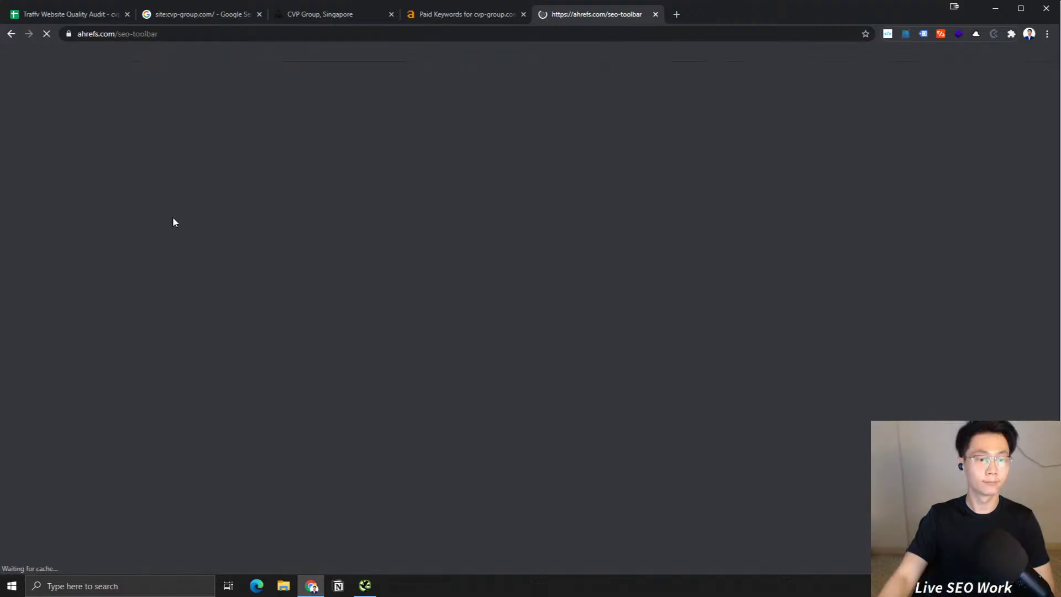
# Step: Install the Ahrefs SEO Toolbar from the Chrome Web Store and close its store page
pyautogui.click(338, 232)
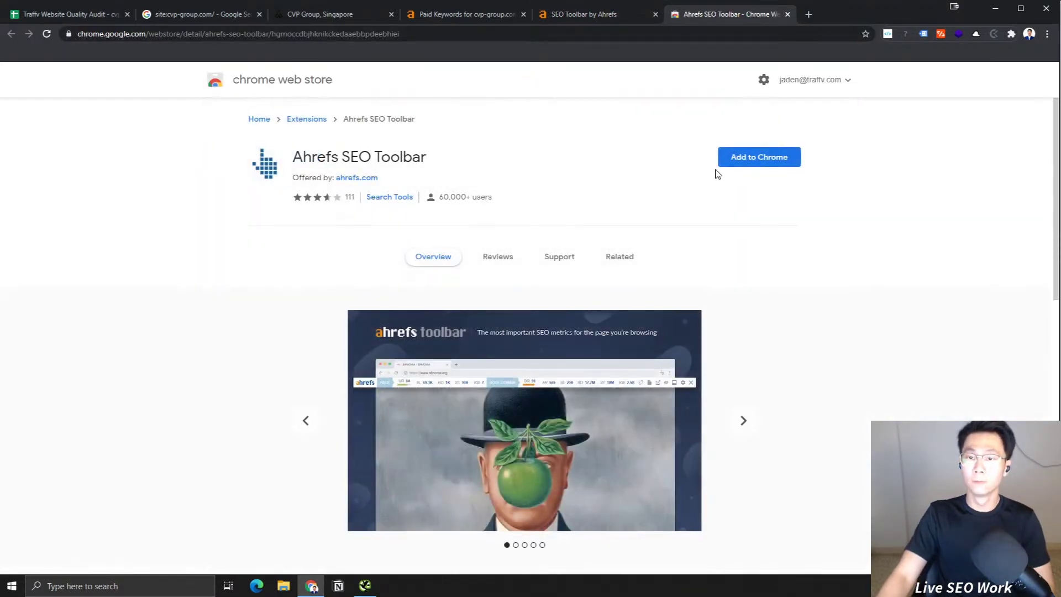
pyautogui.click(720, 164)
pyautogui.click(570, 123)
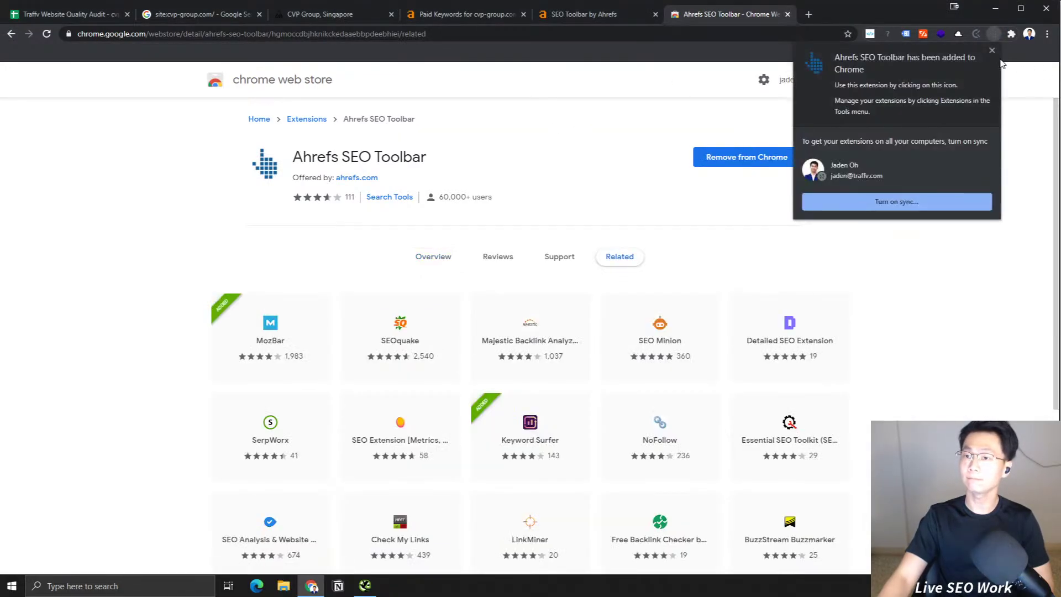
pyautogui.click(992, 52)
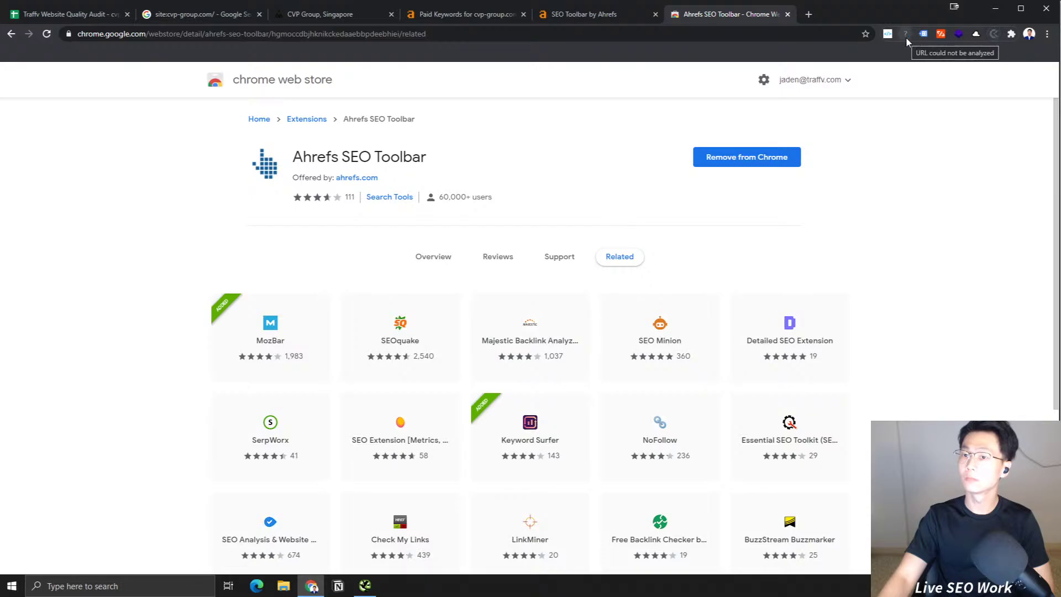
pyautogui.click(788, 15)
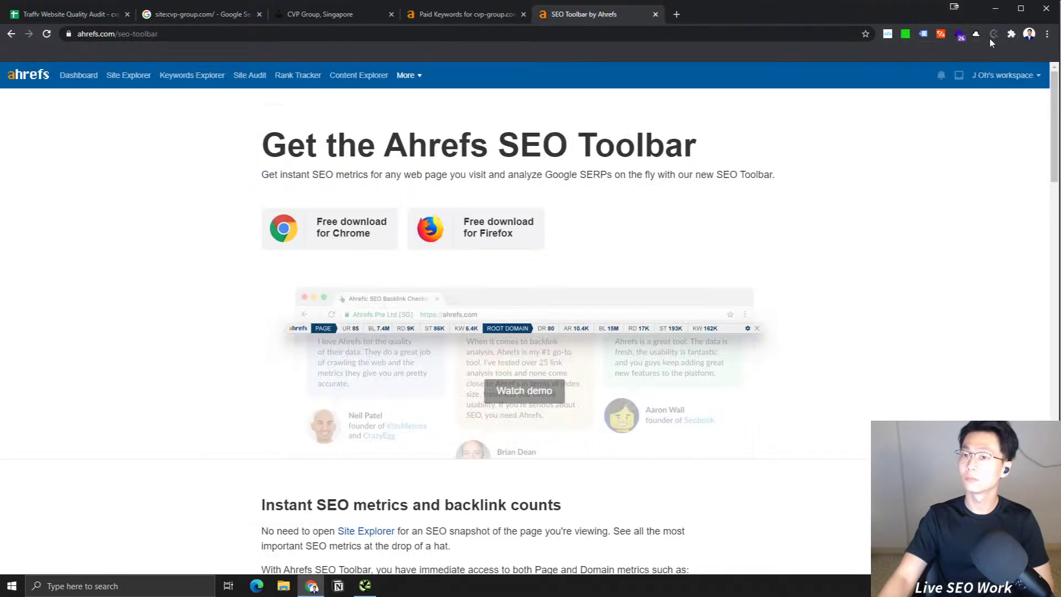
# Step: Pin the Ahrefs SEO Toolbar ahead of the other pinned extensions and close the Ahrefs toolbar page
pyautogui.click(1011, 34)
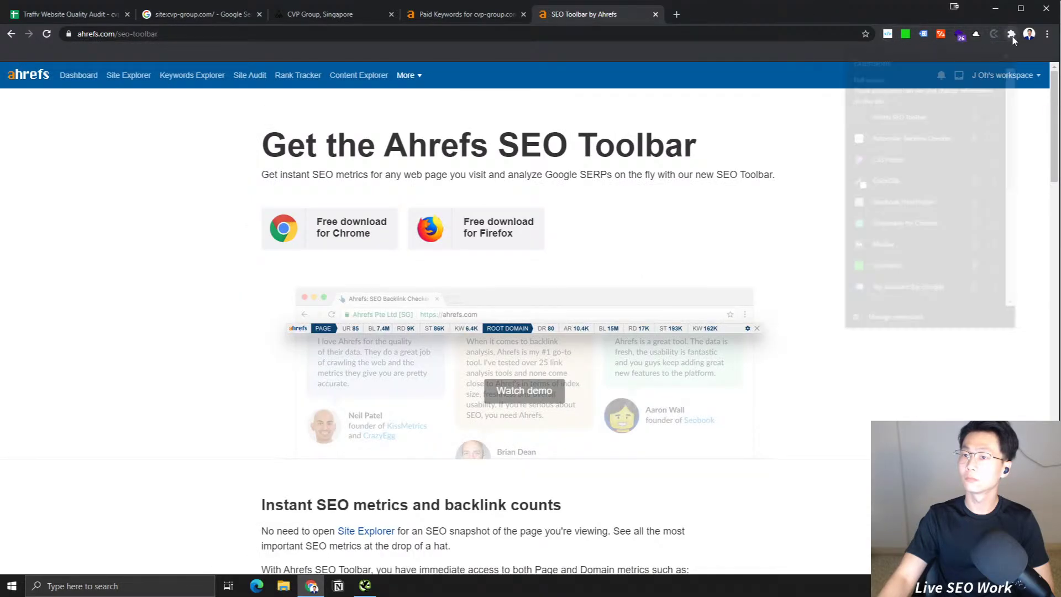
pyautogui.scroll(-5, 962, 152)
pyautogui.scroll(5, 962, 145)
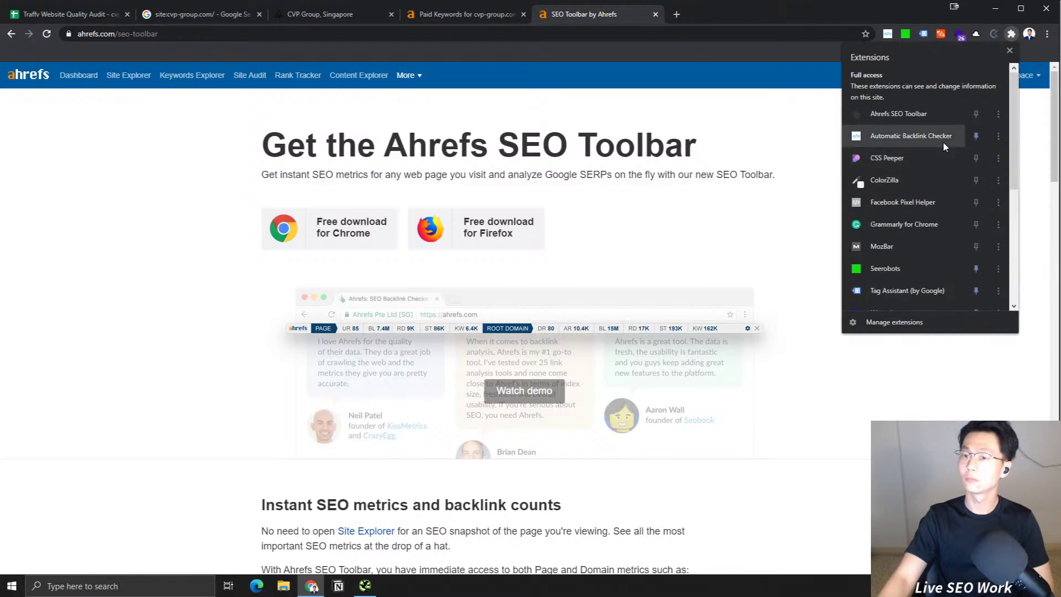
pyautogui.click(975, 113)
pyautogui.moveTo(991, 35); pyautogui.dragTo(872, 32)
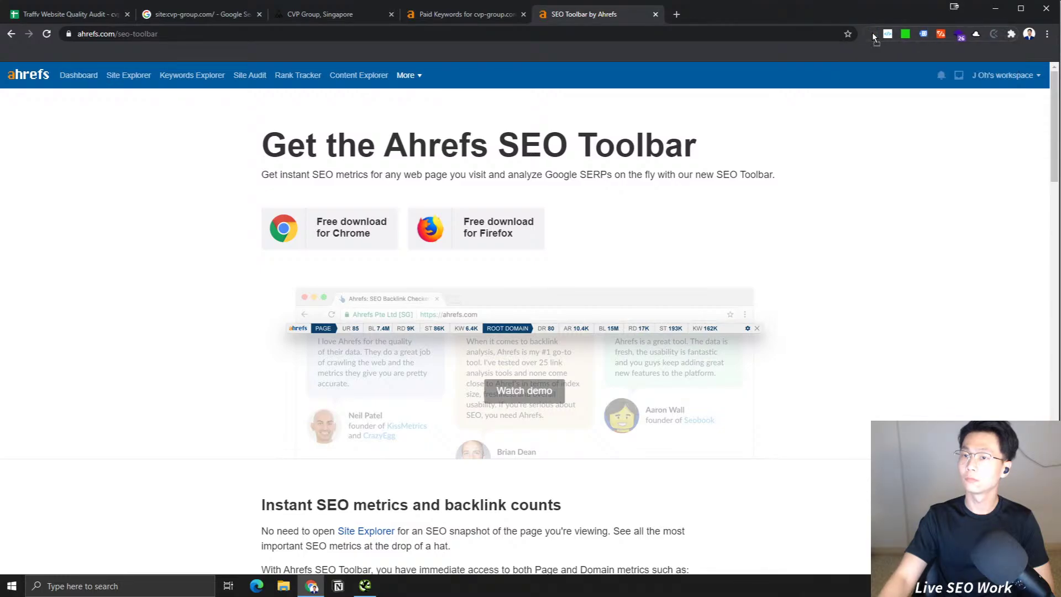
pyautogui.click(467, 15)
pyautogui.click(626, 11)
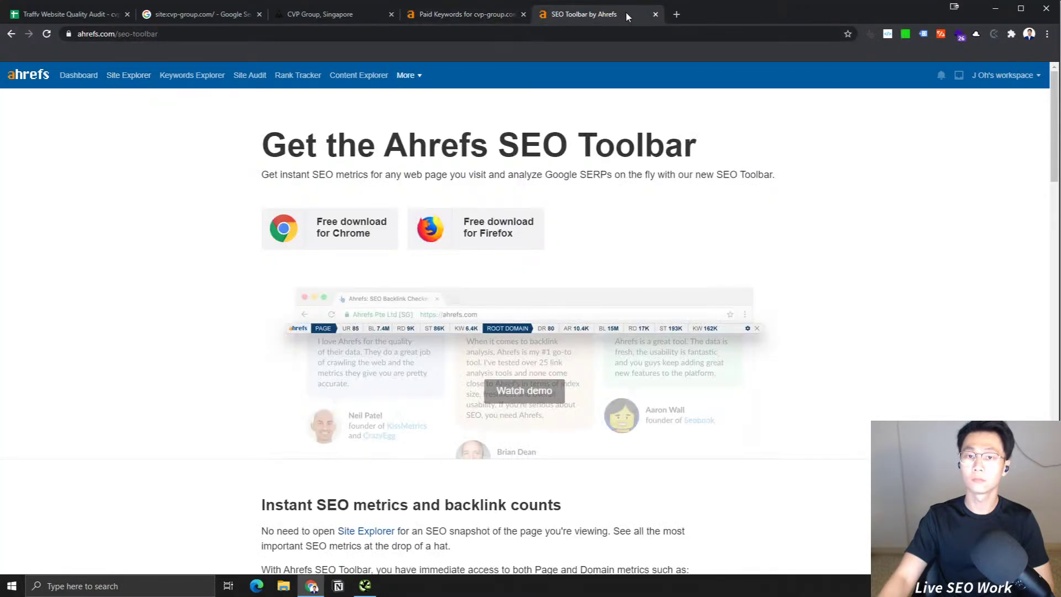
pyautogui.click(656, 15)
# Step: Reload the cvp-group.com page and review the Ahrefs toolbar's Page overview, SERP overview and Blocked websites settings
pyautogui.click(314, 16)
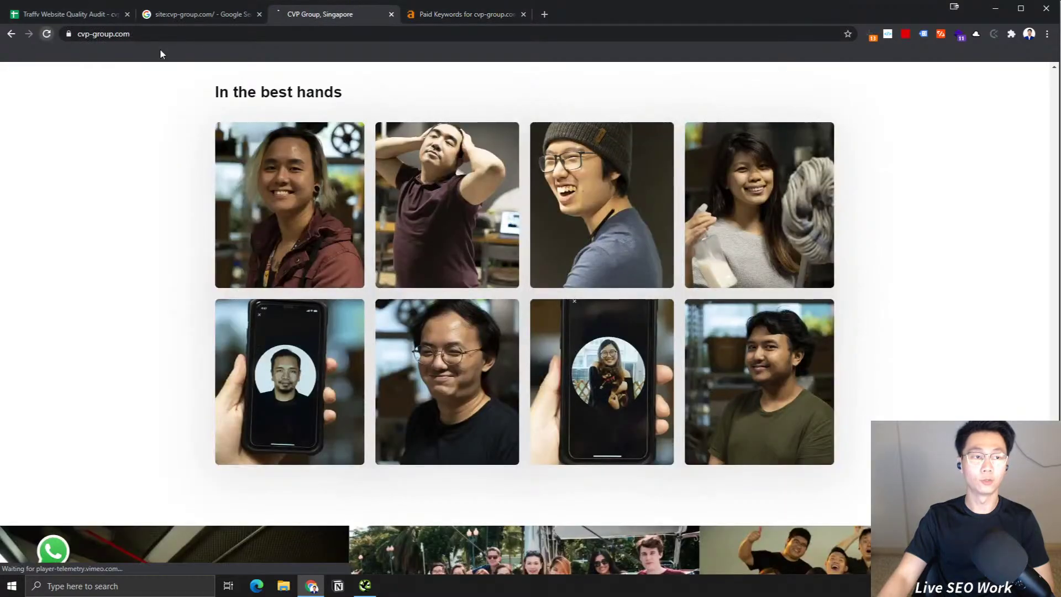
pyautogui.press('F5')
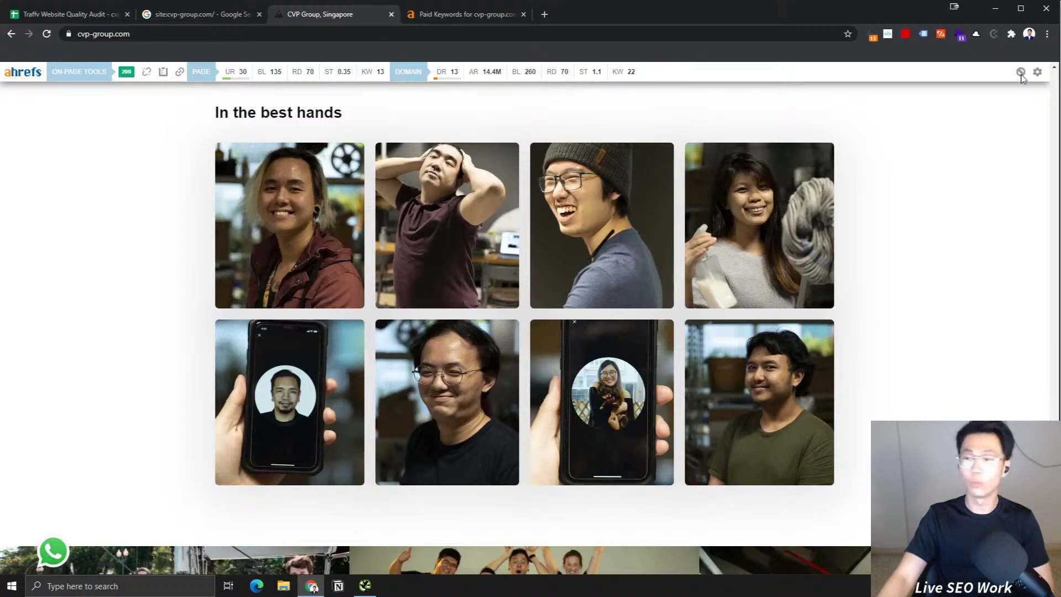
pyautogui.click(1037, 73)
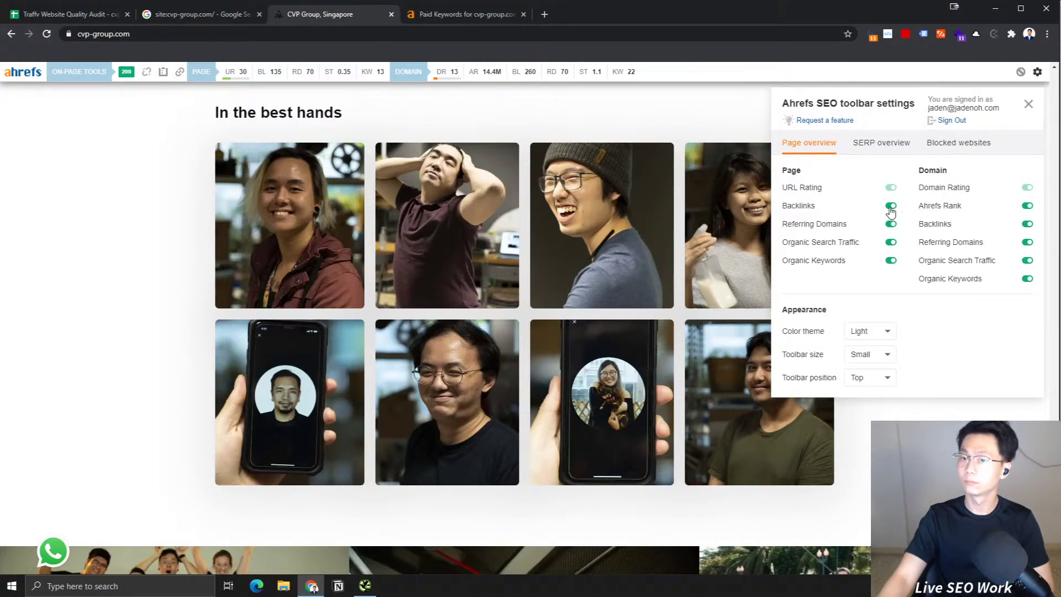
pyautogui.click(879, 144)
pyautogui.click(971, 145)
pyautogui.click(864, 145)
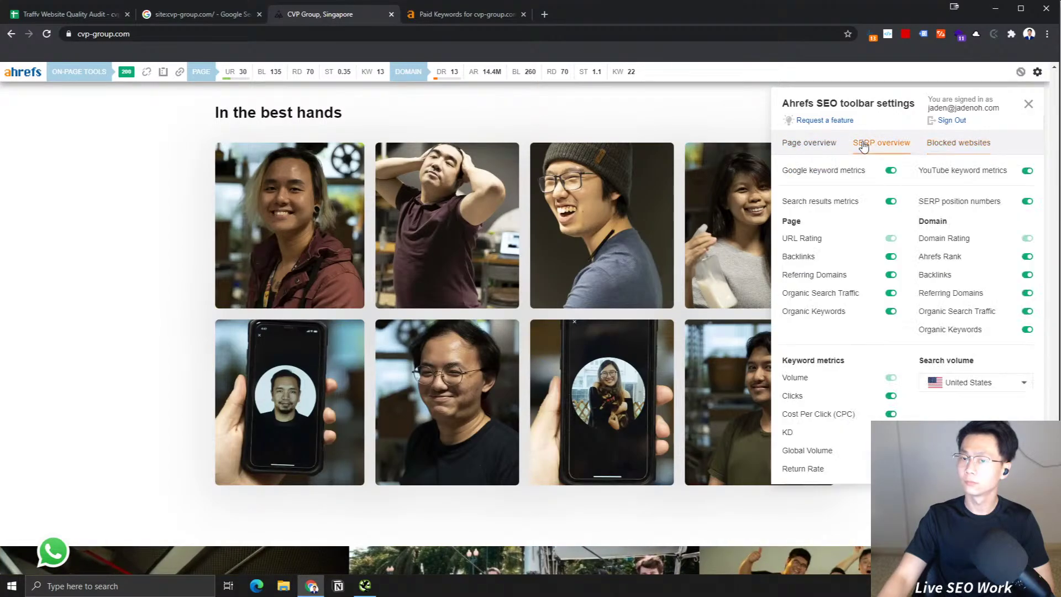
pyautogui.click(808, 145)
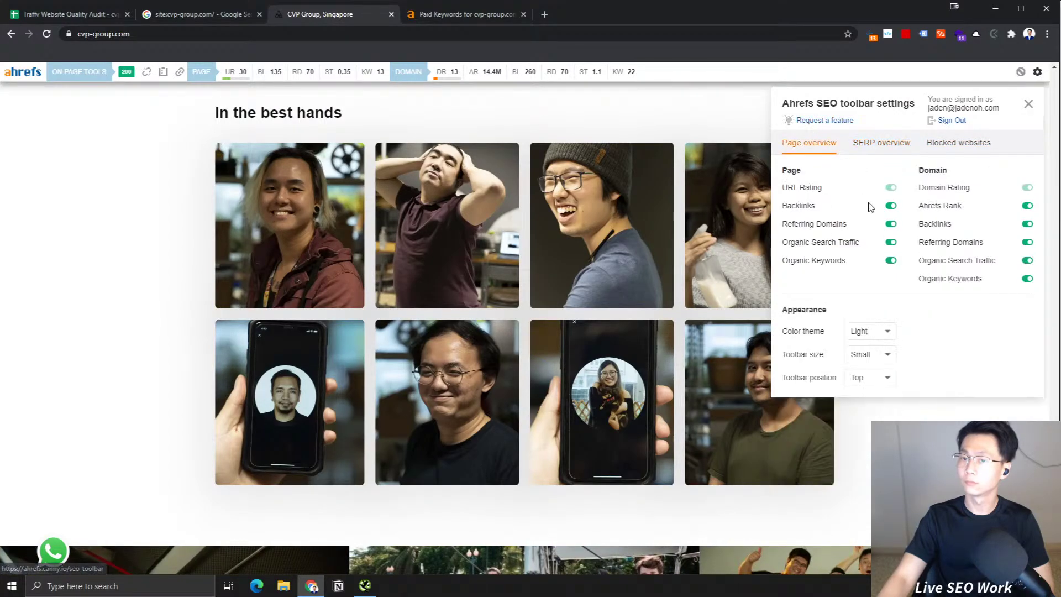
pyautogui.scroll(-3, 952, 331)
pyautogui.scroll(6, 952, 331)
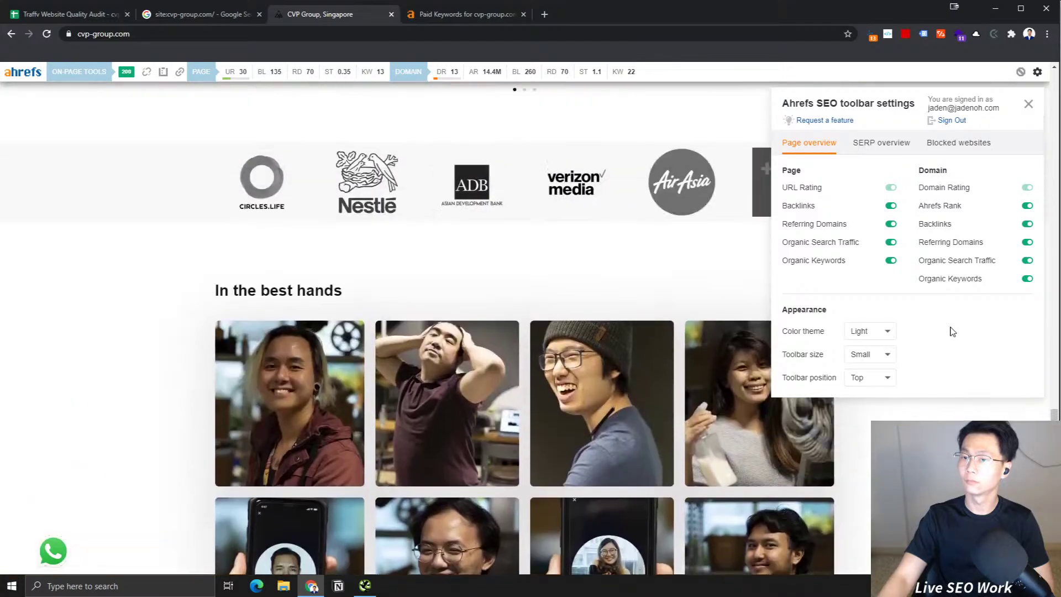
pyautogui.scroll(-10, 952, 332)
pyautogui.scroll(5, 959, 123)
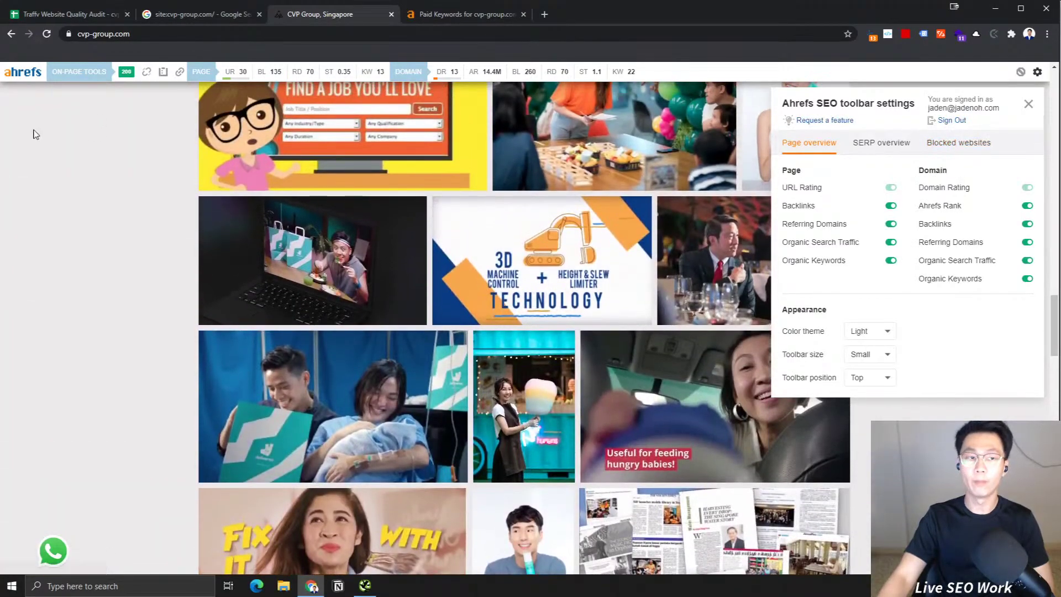
pyautogui.click(34, 133)
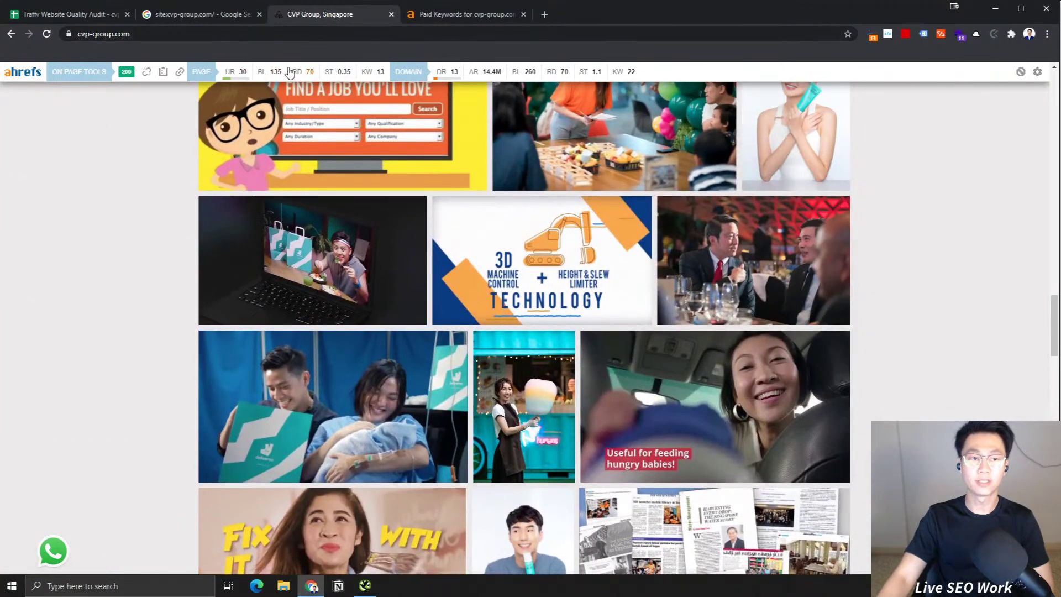
# Step: Check the homepage's description in the Ahrefs On-page data report, close the report and hide the toolbar
pyautogui.click(160, 73)
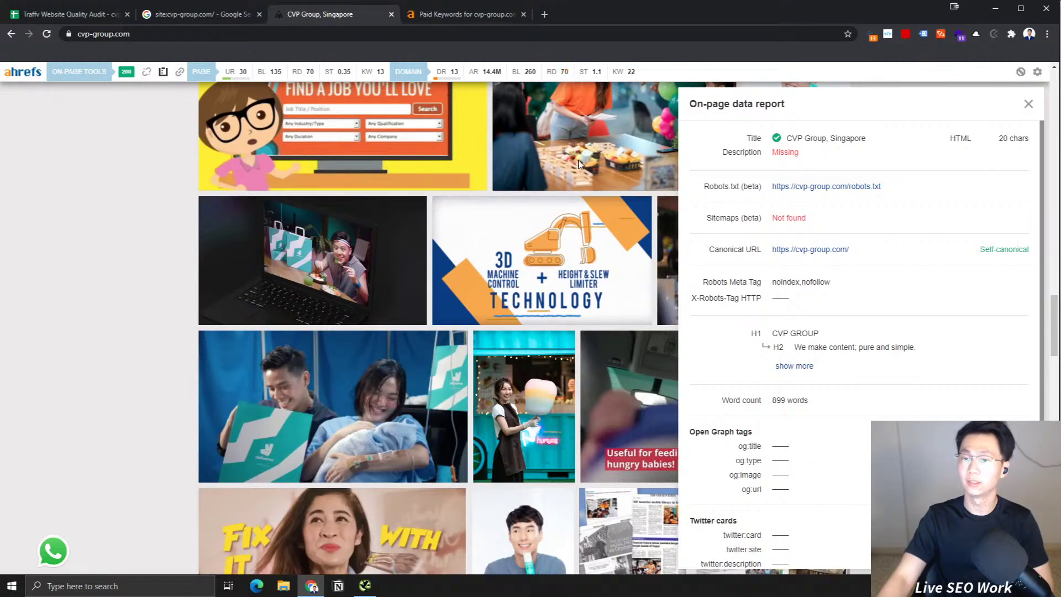
pyautogui.moveTo(823, 155); pyautogui.dragTo(771, 156)
pyautogui.click(921, 157)
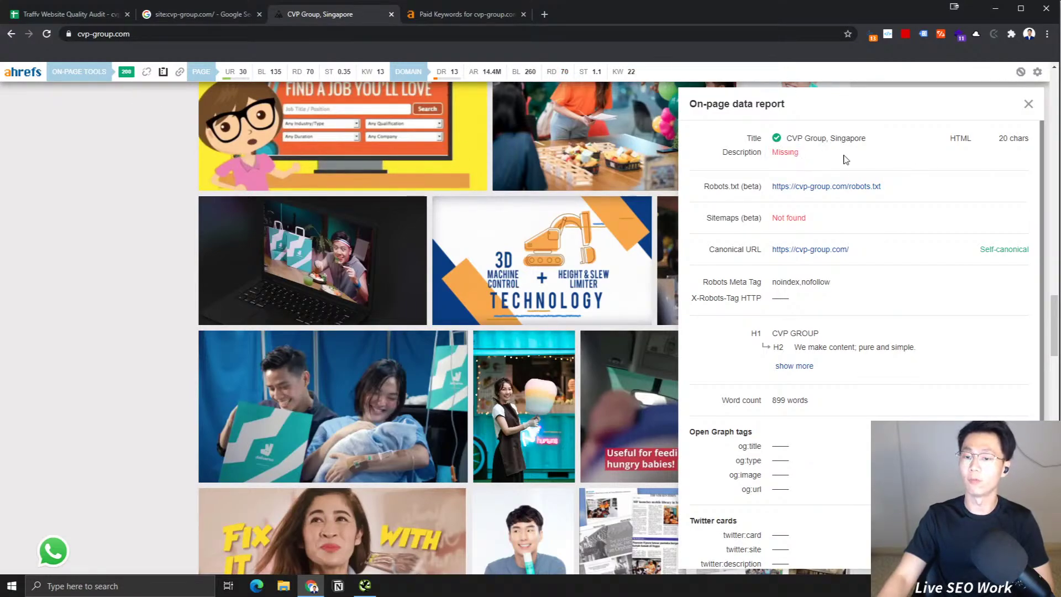
pyautogui.doubleClick(787, 153)
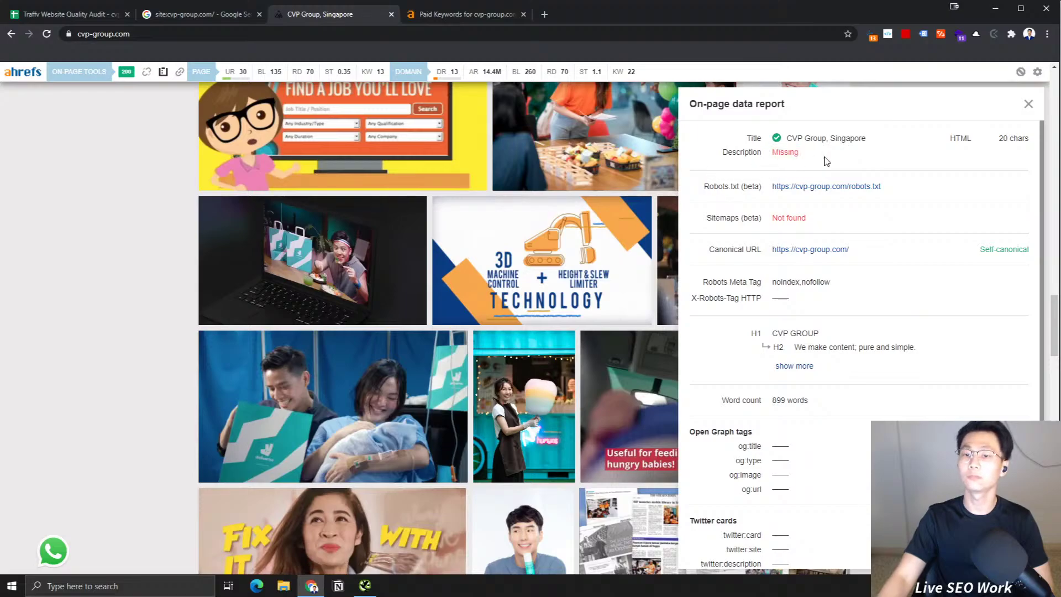
pyautogui.moveTo(781, 154); pyautogui.dragTo(796, 156)
pyautogui.click(1028, 104)
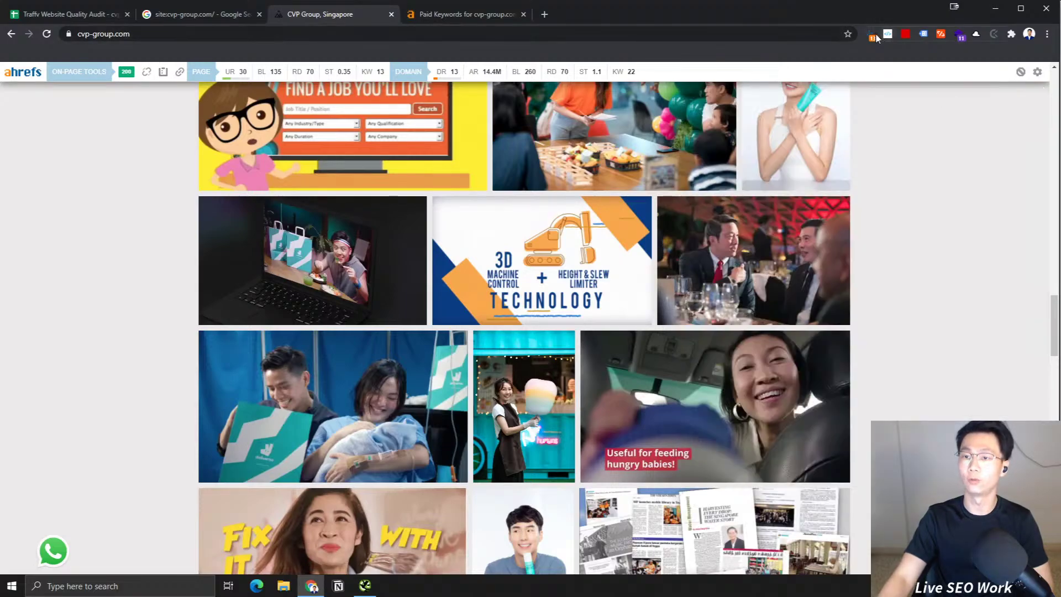
pyautogui.click(873, 36)
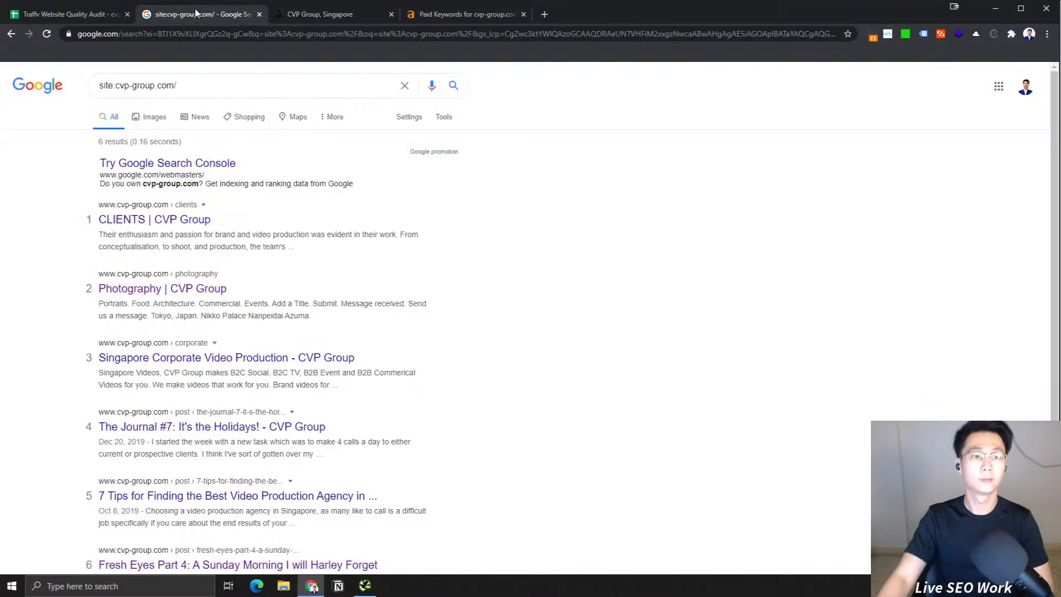
# Step: Return to the audit spreadsheet and fit the Meta column's width to its contents
pyautogui.click(193, 14)
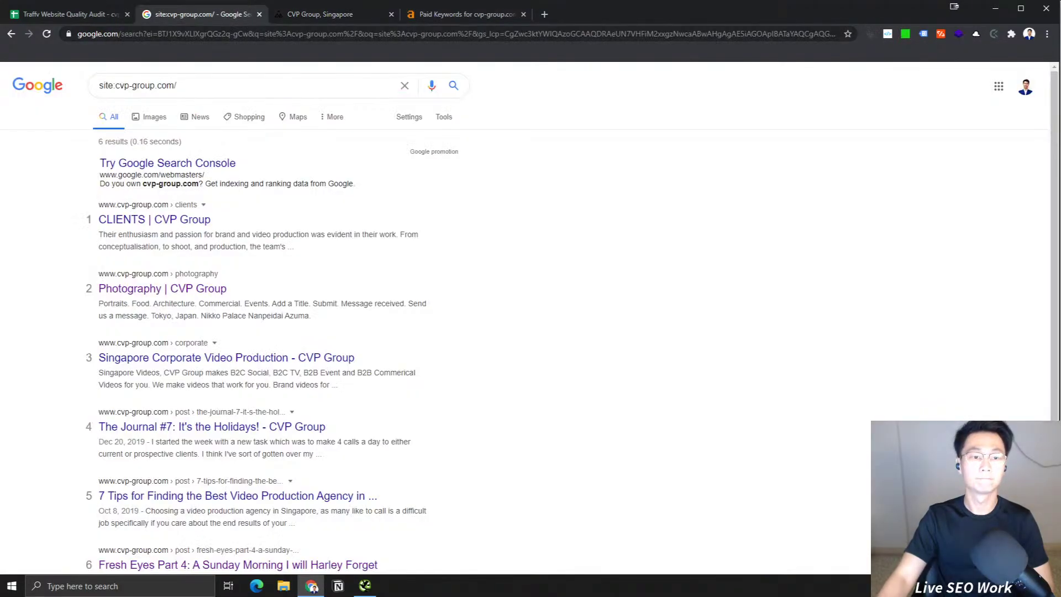
pyautogui.click(42, 13)
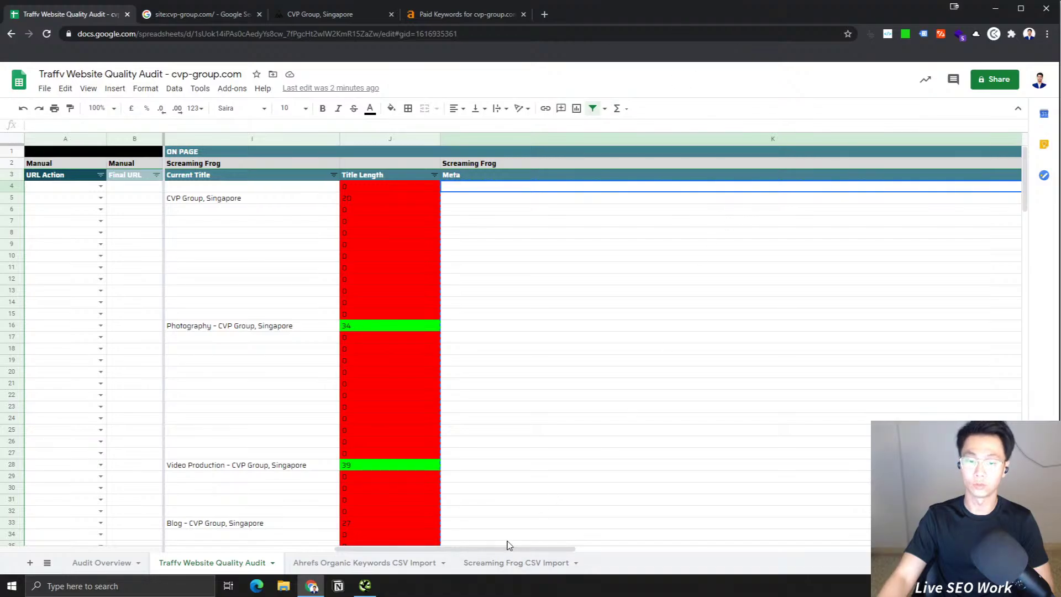
pyautogui.moveTo(531, 548); pyautogui.dragTo(603, 548)
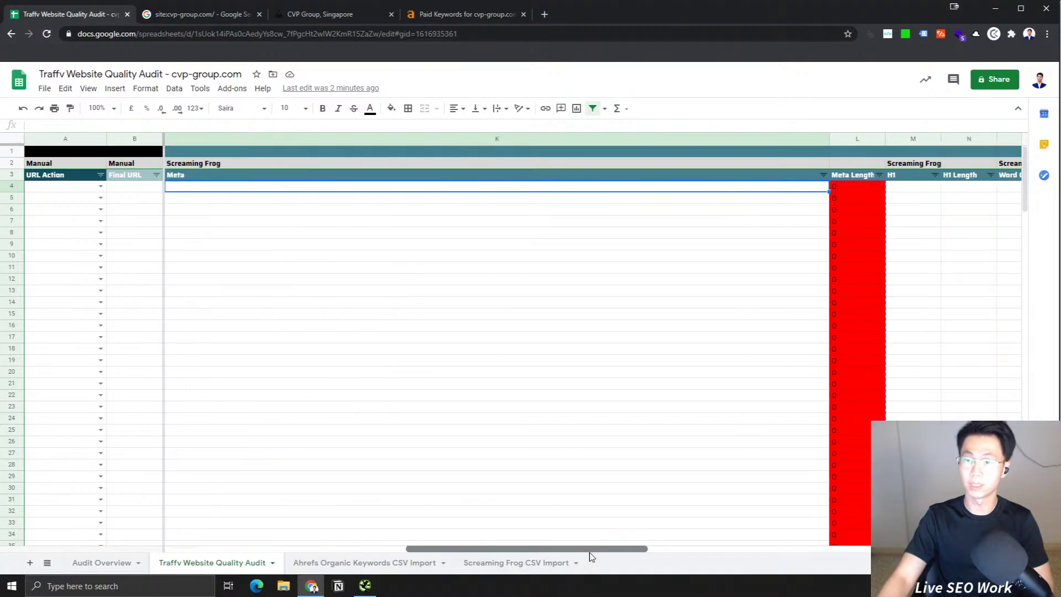
pyautogui.doubleClick(828, 139)
pyautogui.moveTo(481, 551); pyautogui.dragTo(435, 550)
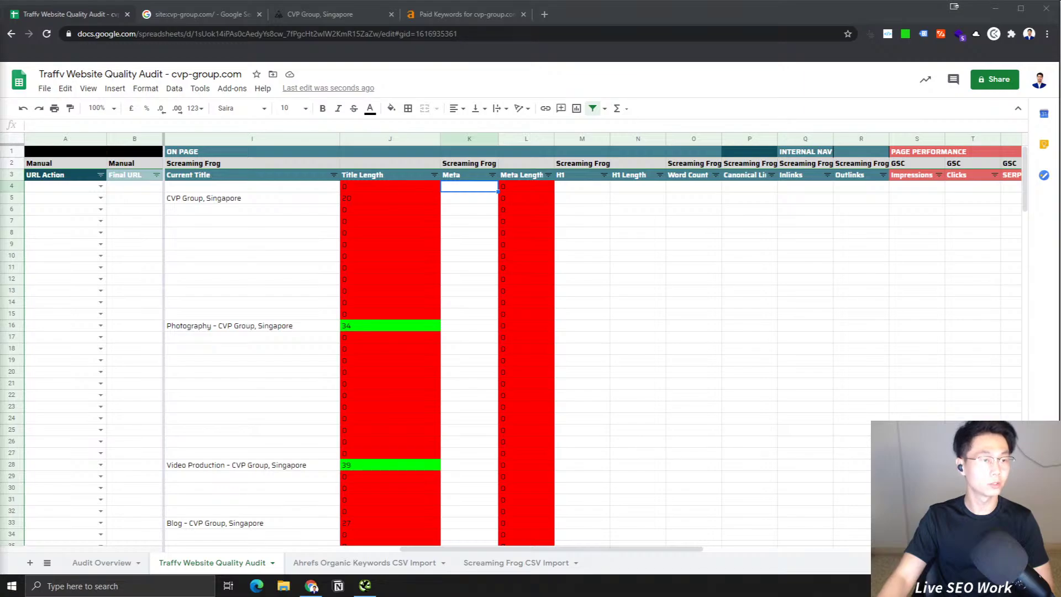
# Step: Paste the Screaming Frog H1 text and length, canonical link and word count data into their matching columns, starting at row 4
pyautogui.click(570, 188)
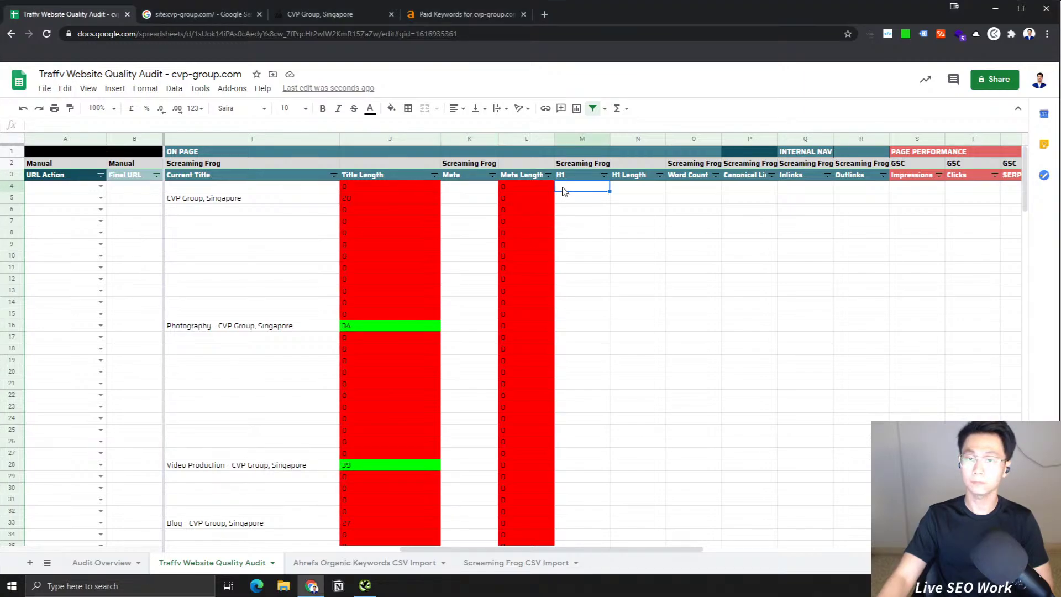
pyautogui.hotkey('ctrl', 'v')
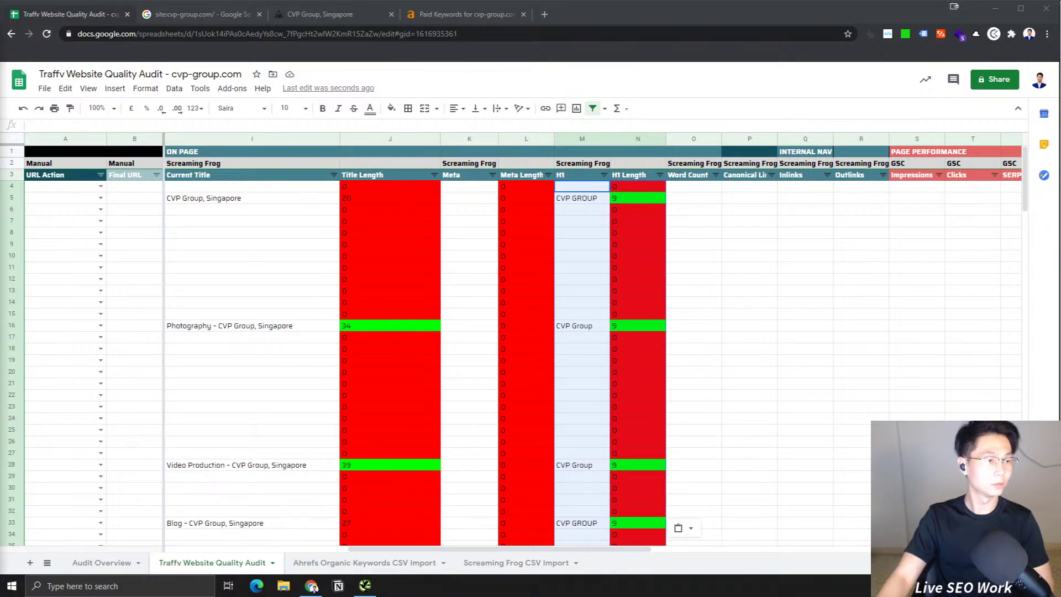
pyautogui.click(757, 188)
pyautogui.hotkey('ctrl', 'v')
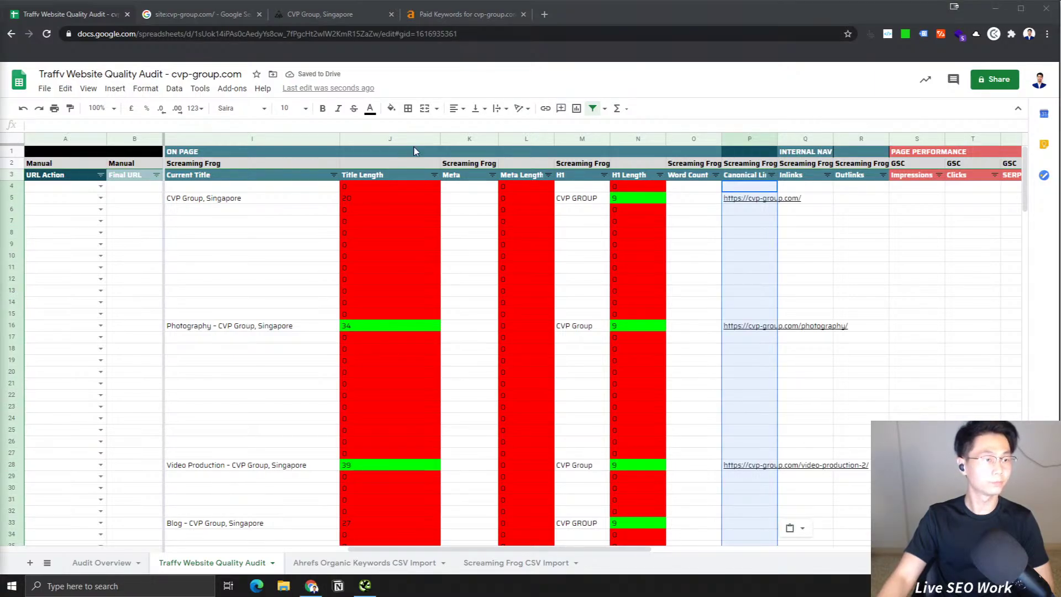
pyautogui.click(680, 188)
pyautogui.hotkey('ctrl', 'v')
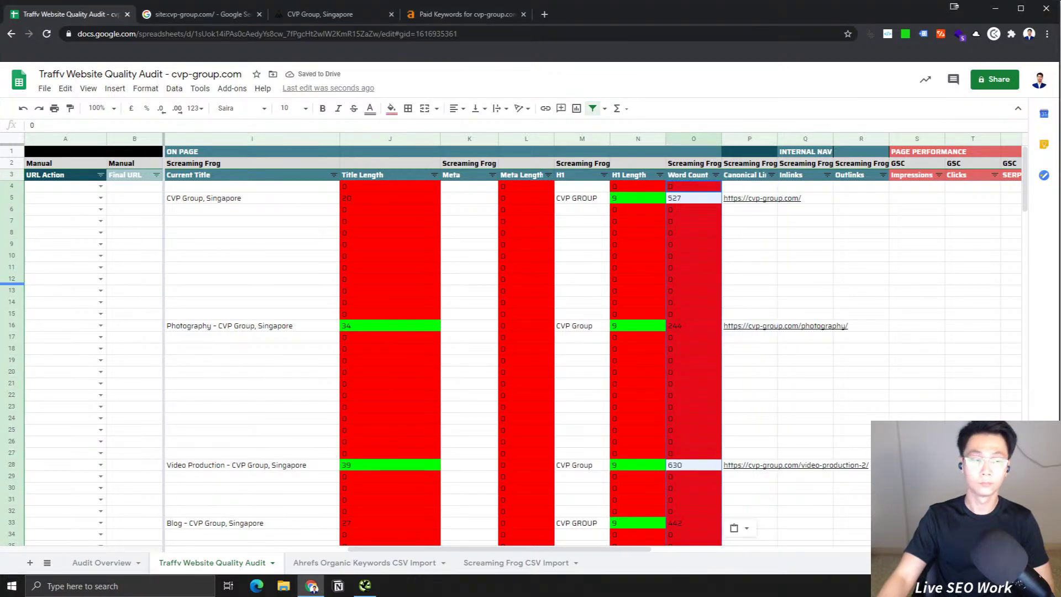
pyautogui.moveTo(818, 138); pyautogui.dragTo(854, 138)
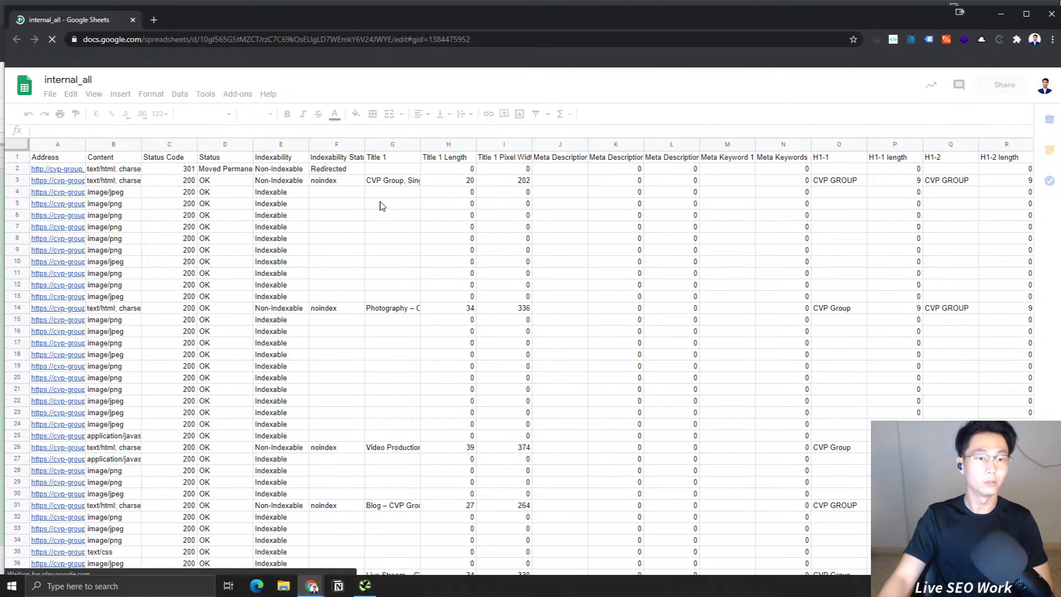
# Step: Copy the entire internal_all crawl sheet into the Screaming Frog CSV Import sheet of the audit spreadsheet, starting at A1
pyautogui.click(17, 145)
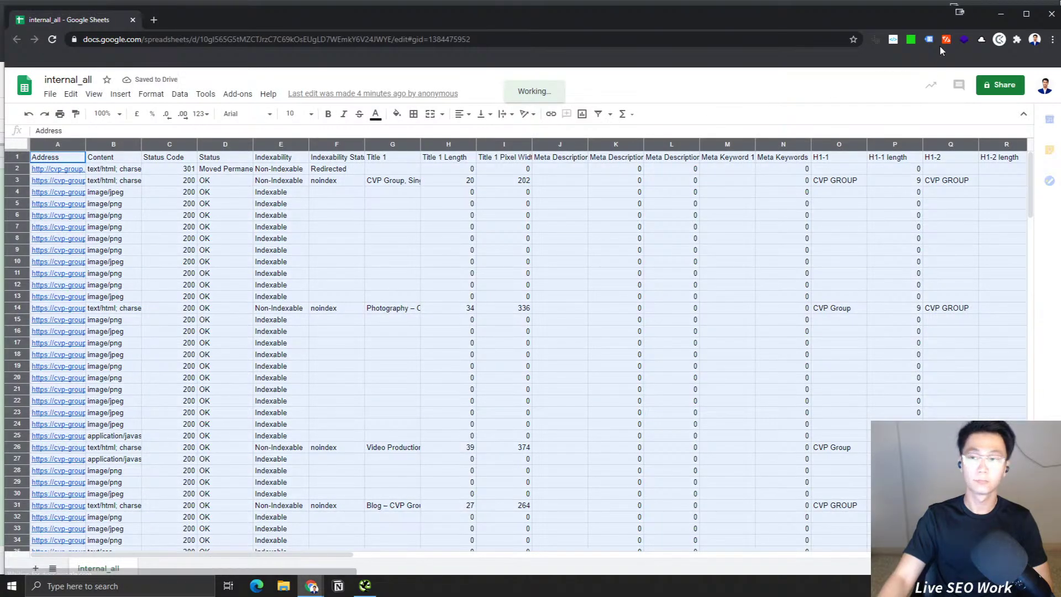
pyautogui.click(1001, 14)
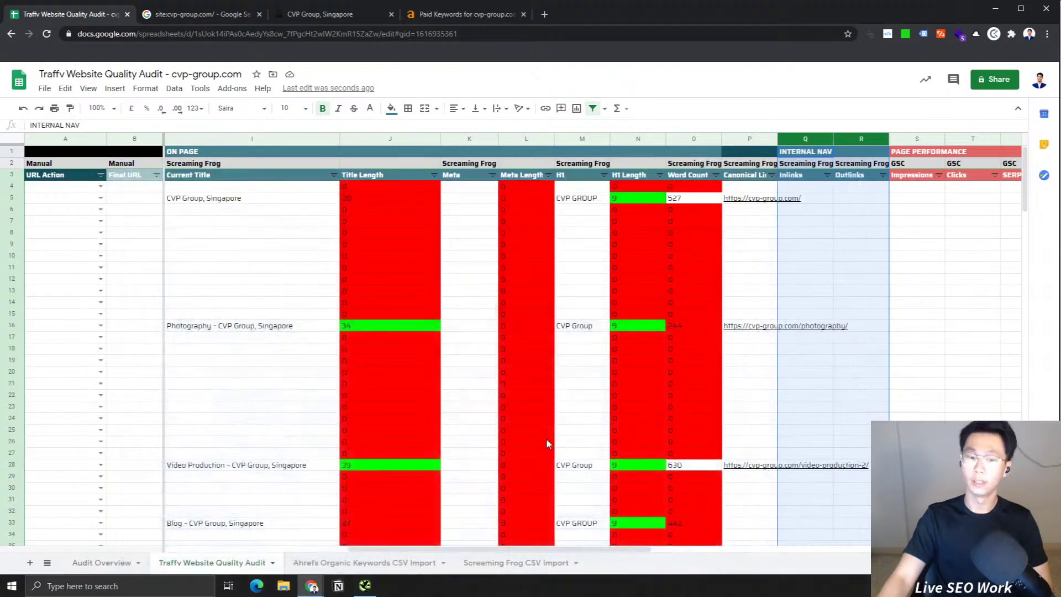
pyautogui.click(493, 571)
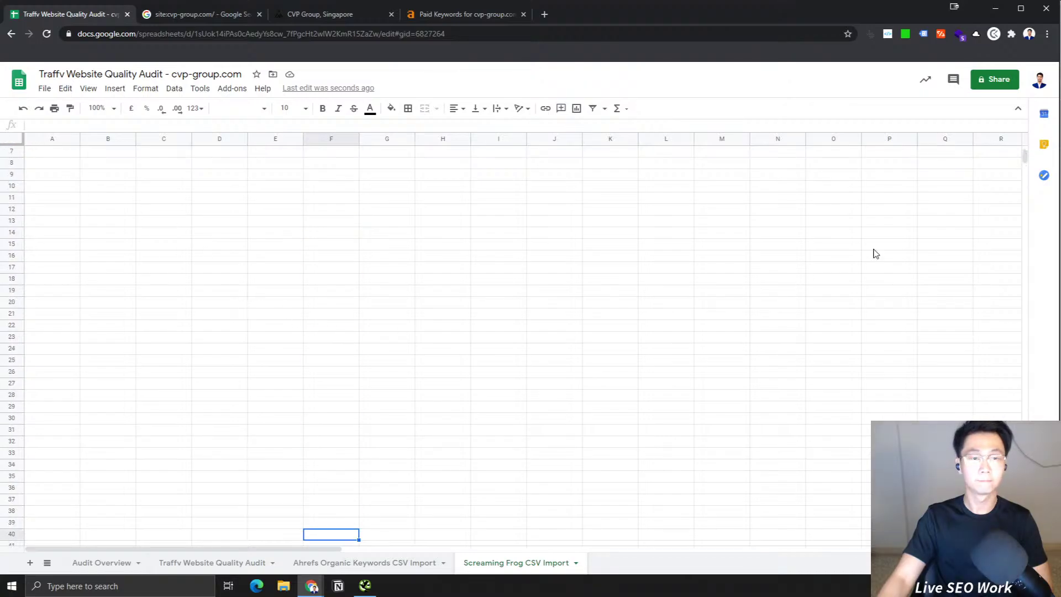
pyautogui.scroll(2, 1021, 163)
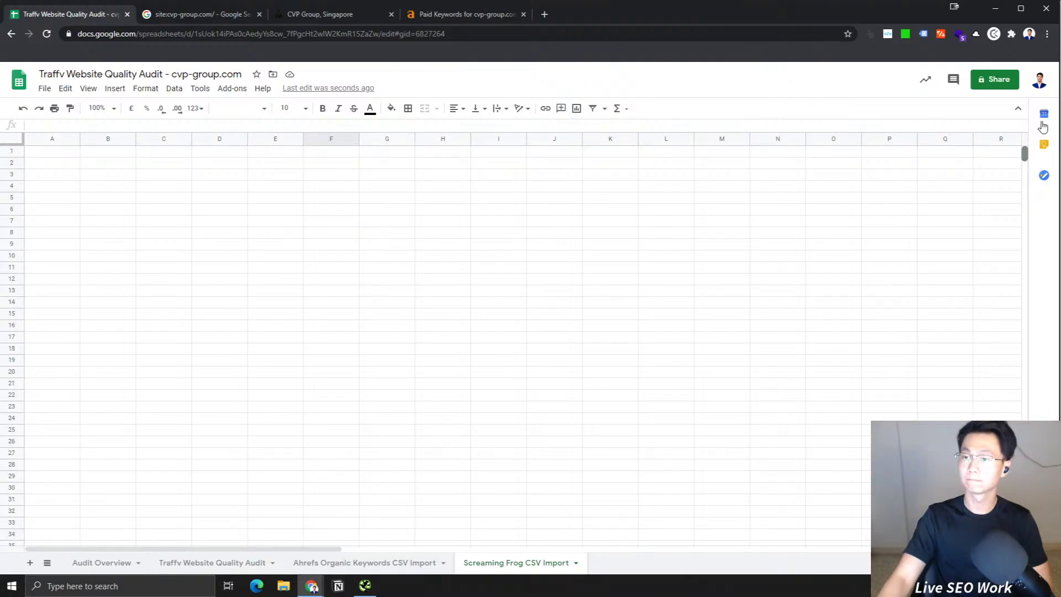
pyautogui.click(17, 139)
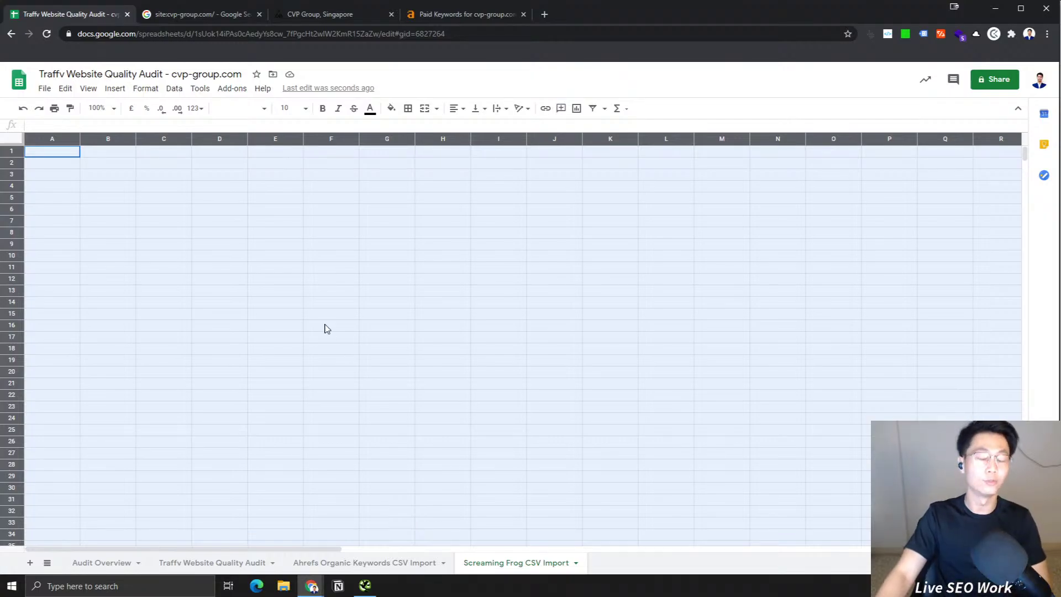
pyautogui.hotkey('ctrl', 'v')
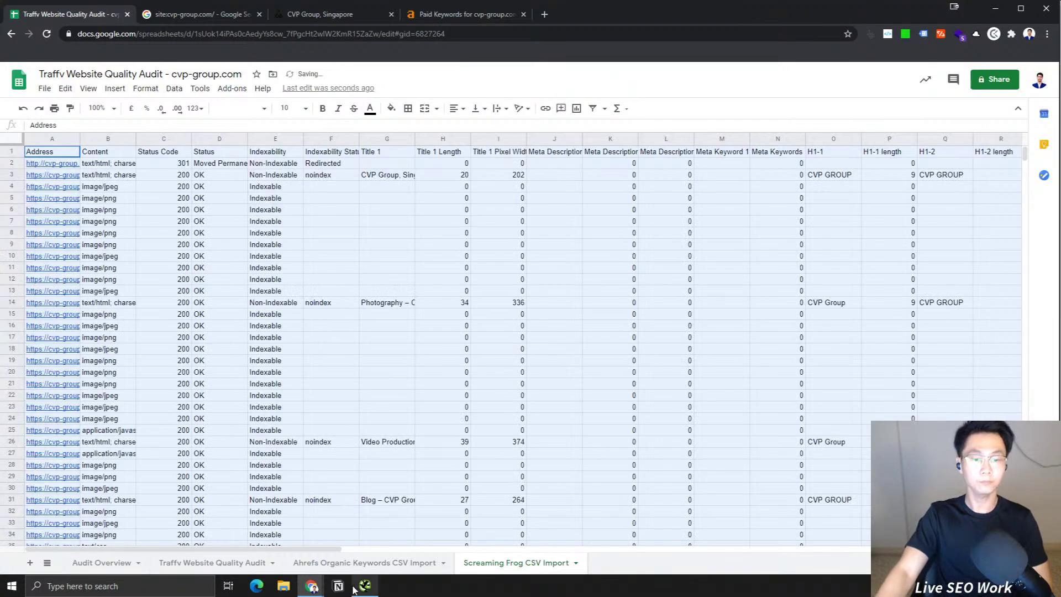
# Step: Return to the Traffv Website Quality Audit sheet and inspect the filter values of the Content column without changing them
pyautogui.moveTo(312, 584)
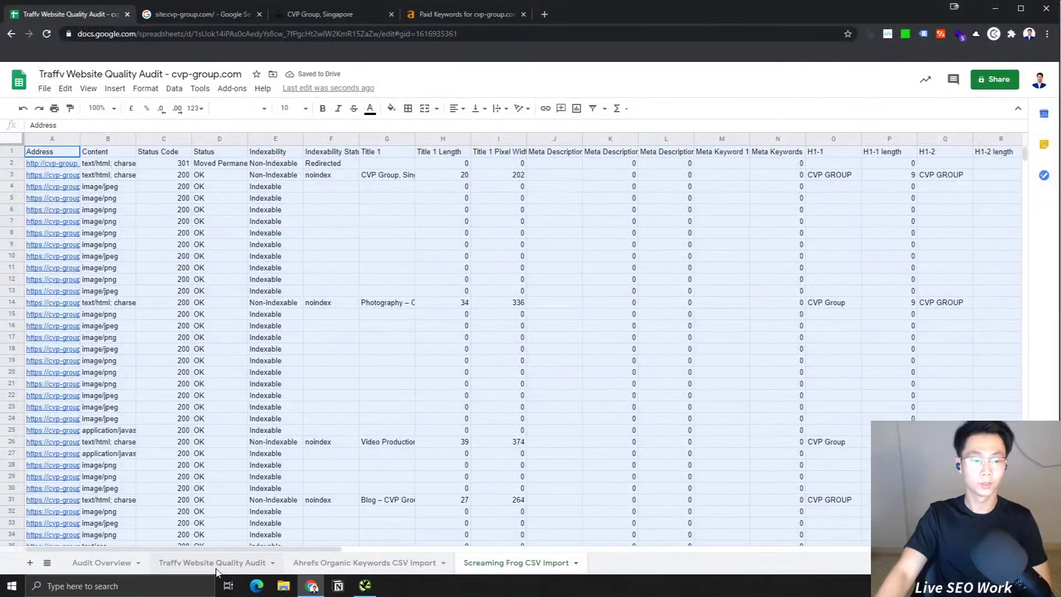
pyautogui.click(213, 564)
pyautogui.moveTo(485, 549); pyautogui.dragTo(303, 550)
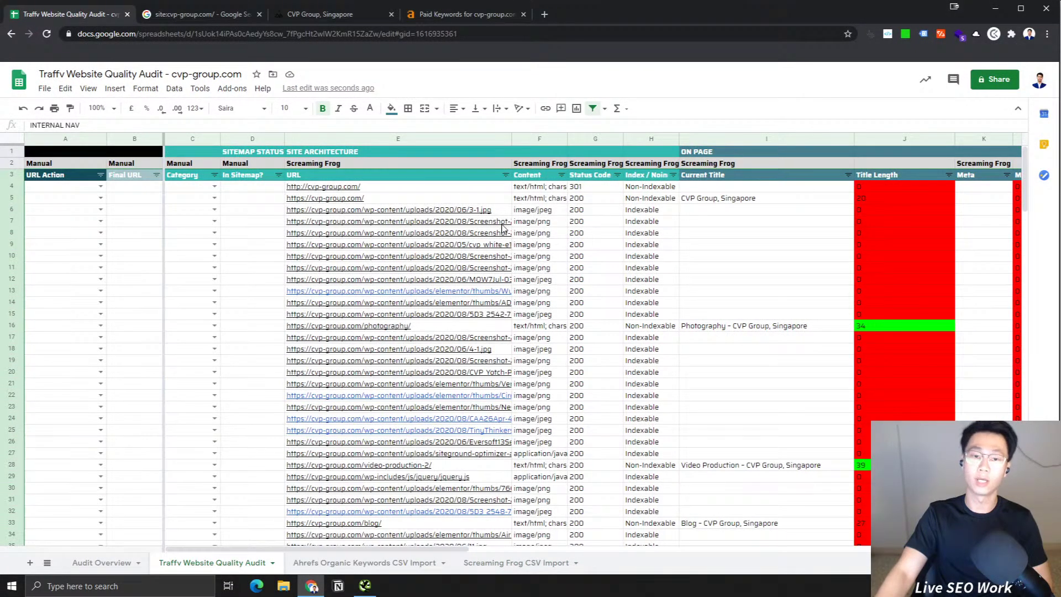
pyautogui.click(561, 174)
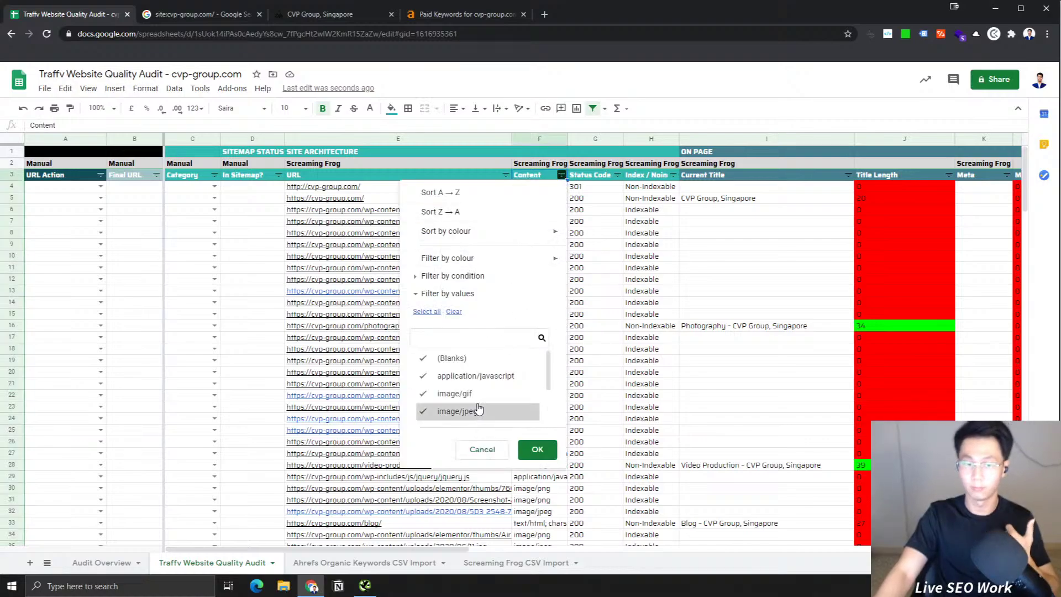
pyautogui.click(482, 449)
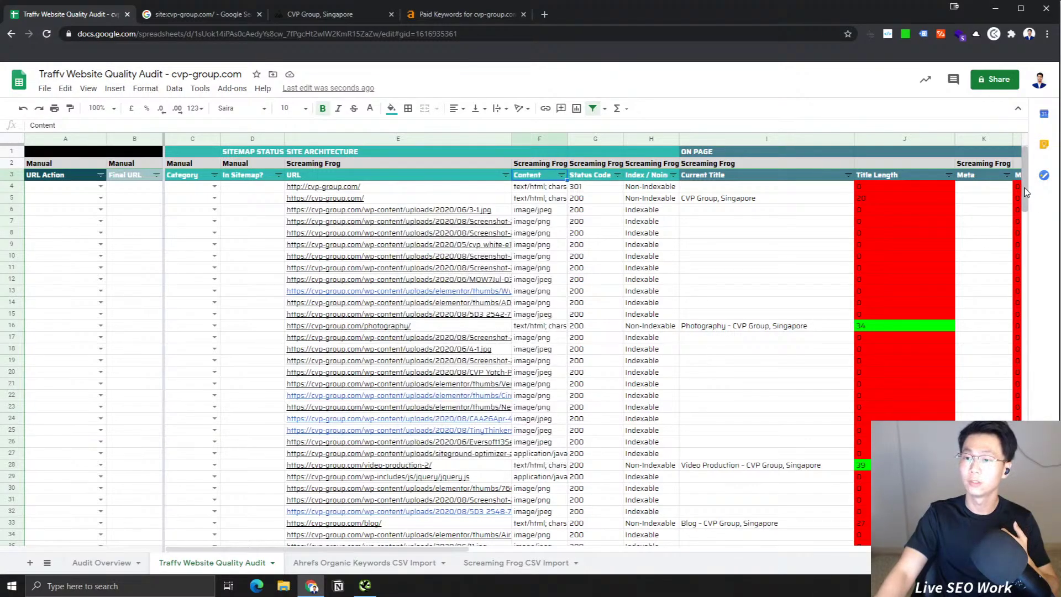
# Step: Delete the blank rows 195 and 196 below the last crawled URL
pyautogui.moveTo(1026, 180); pyautogui.dragTo(1025, 514)
pyautogui.moveTo(12, 500); pyautogui.dragTo(11, 511)
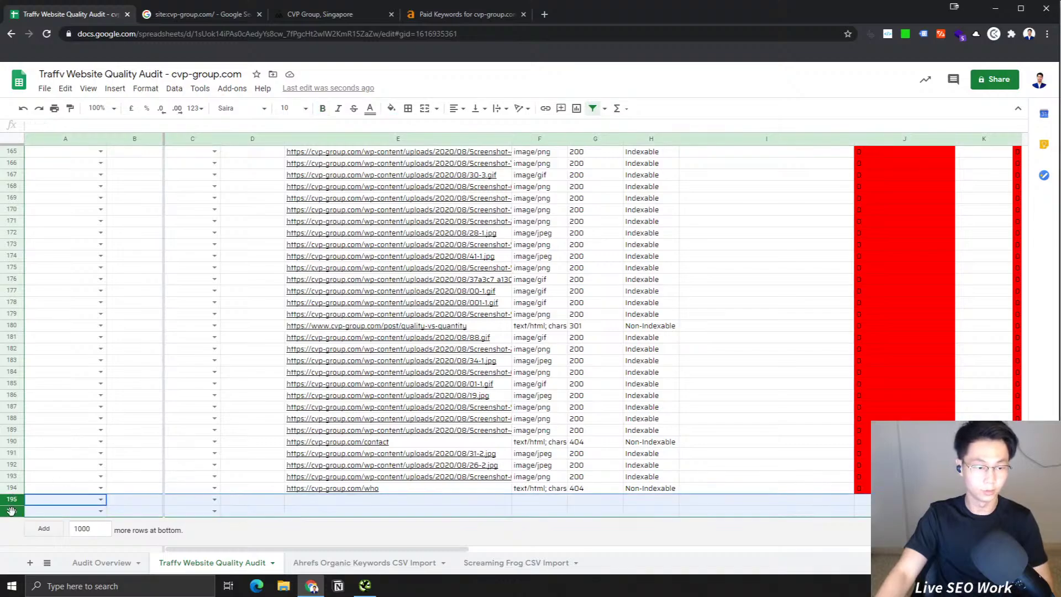
pyautogui.rightClick(150, 492)
pyautogui.click(105, 305)
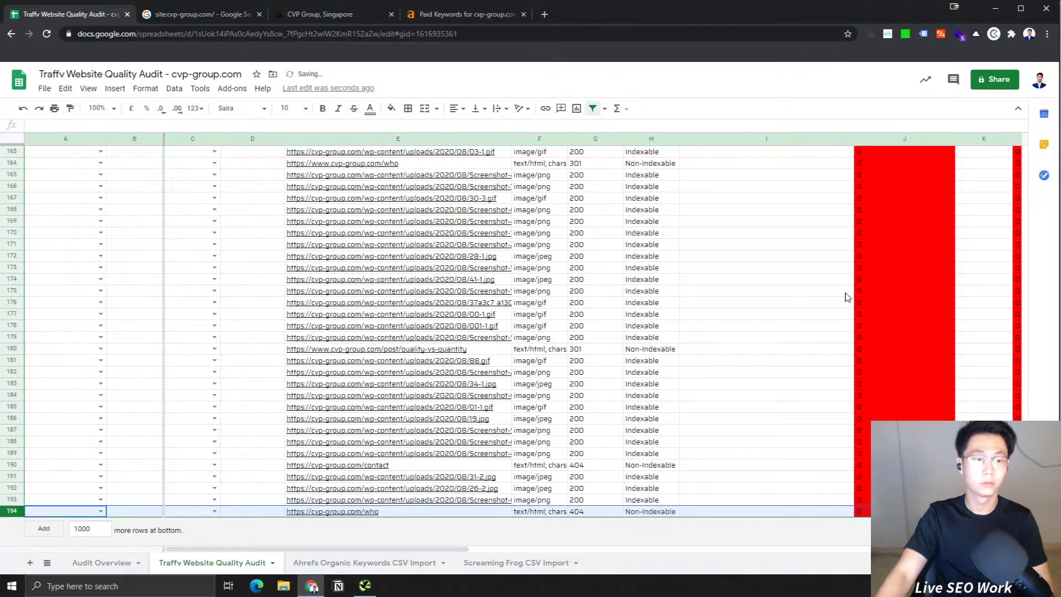
pyautogui.scroll(20, 933, 206)
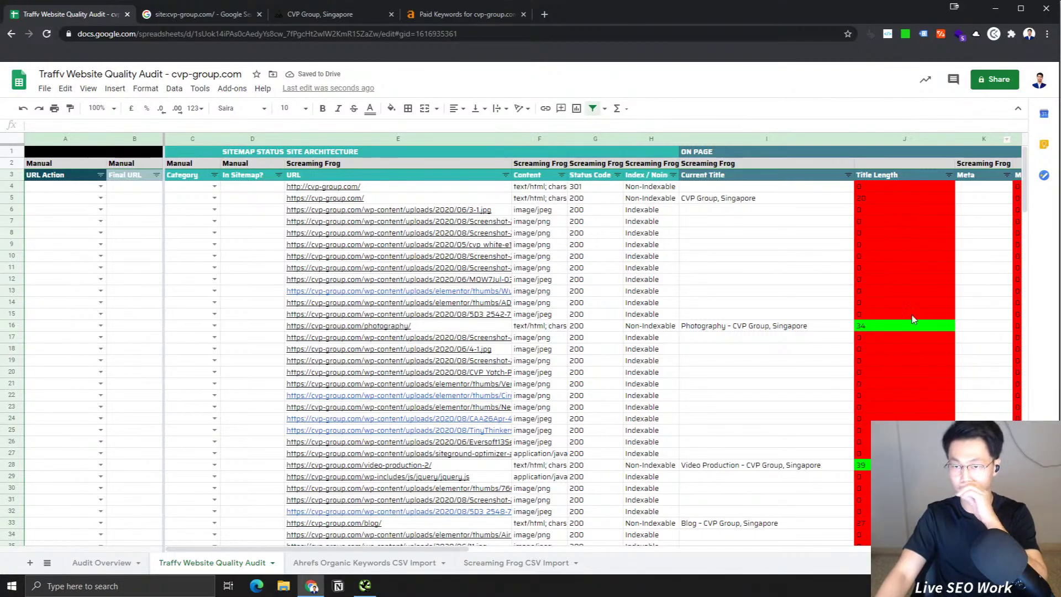
# Step: Filter the Content column to text/html; charset=UTF-8 only, excluding the JavaScript, GIF, JPEG, PNG and CSS entries
pyautogui.click(505, 174)
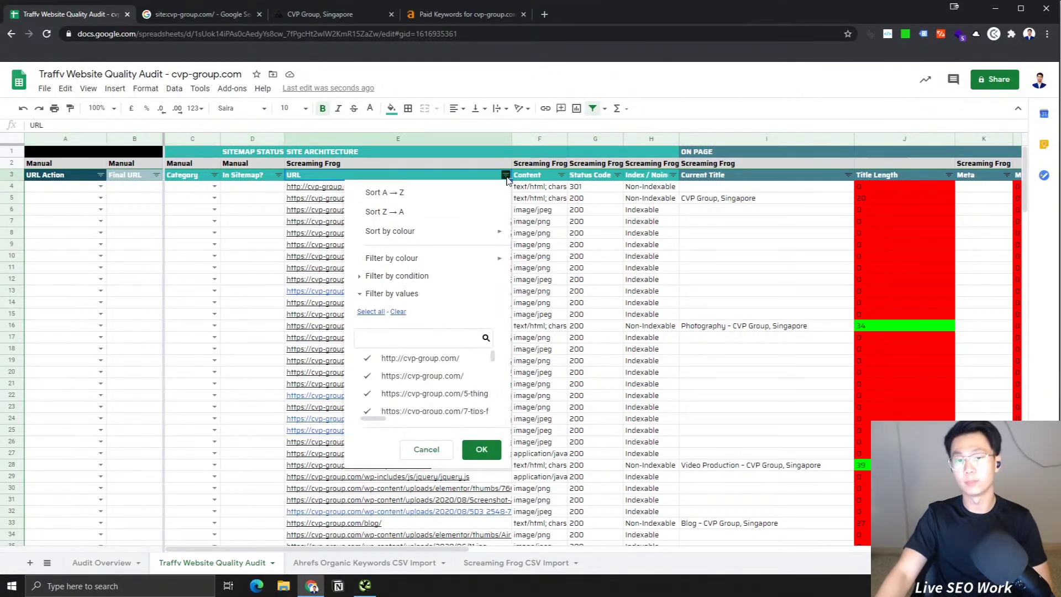
pyautogui.click(426, 449)
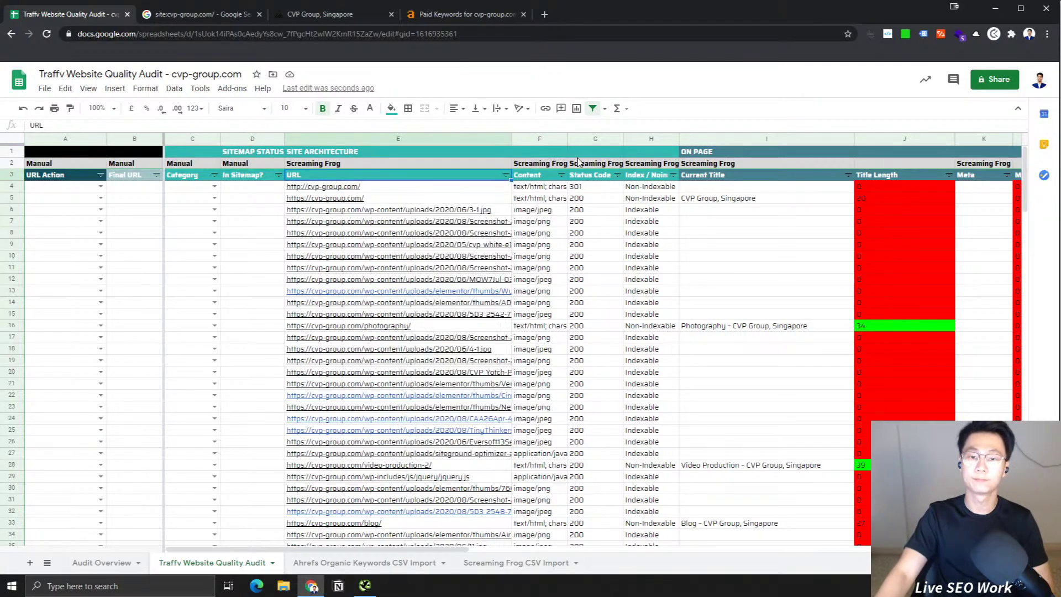
pyautogui.click(561, 175)
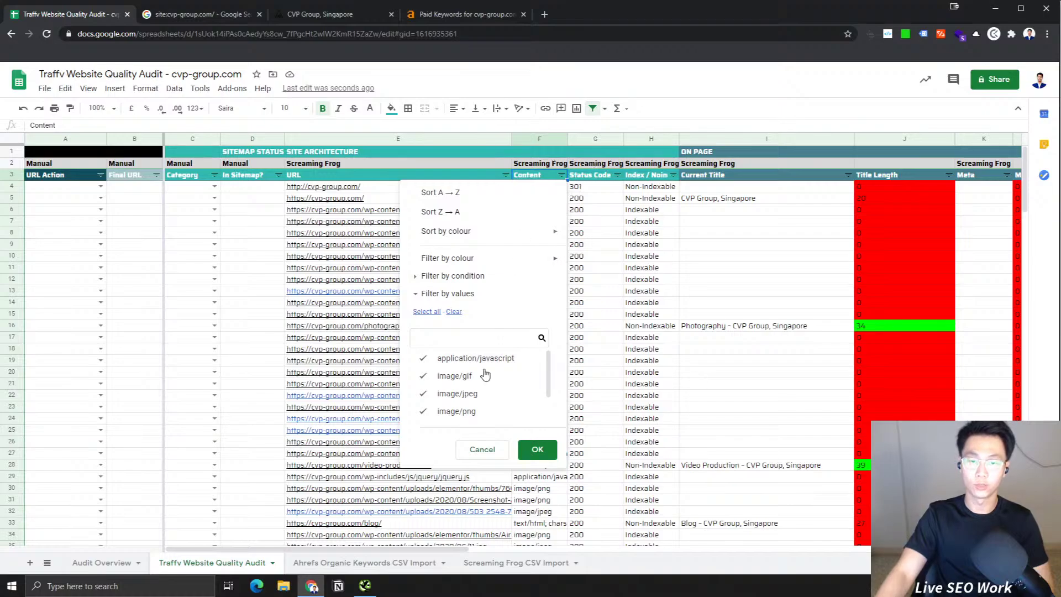
pyautogui.click(470, 359)
pyautogui.click(511, 377)
pyautogui.click(508, 393)
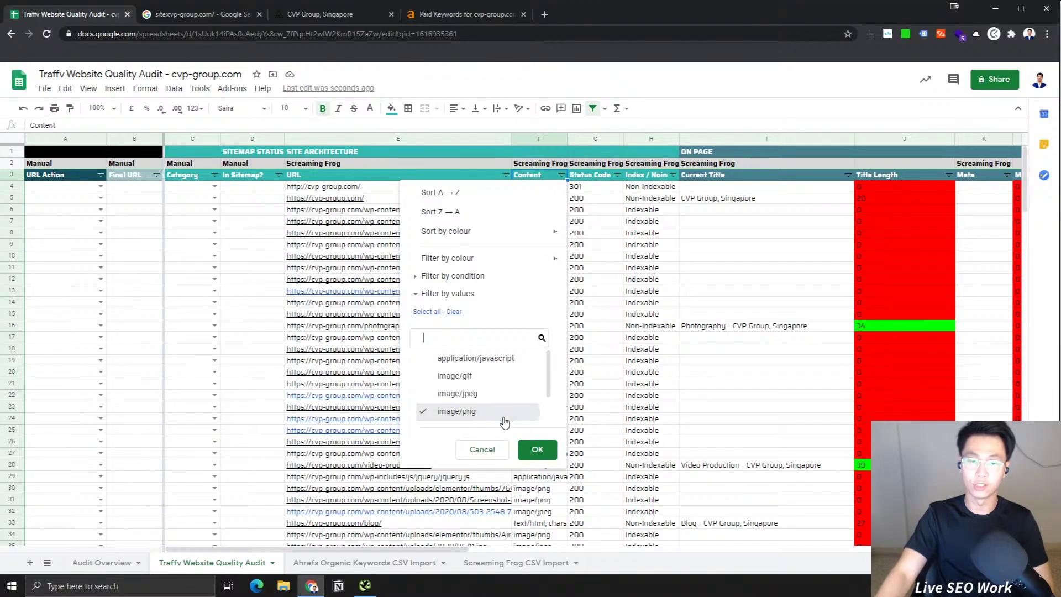
pyautogui.click(506, 411)
pyautogui.scroll(-2, 509, 387)
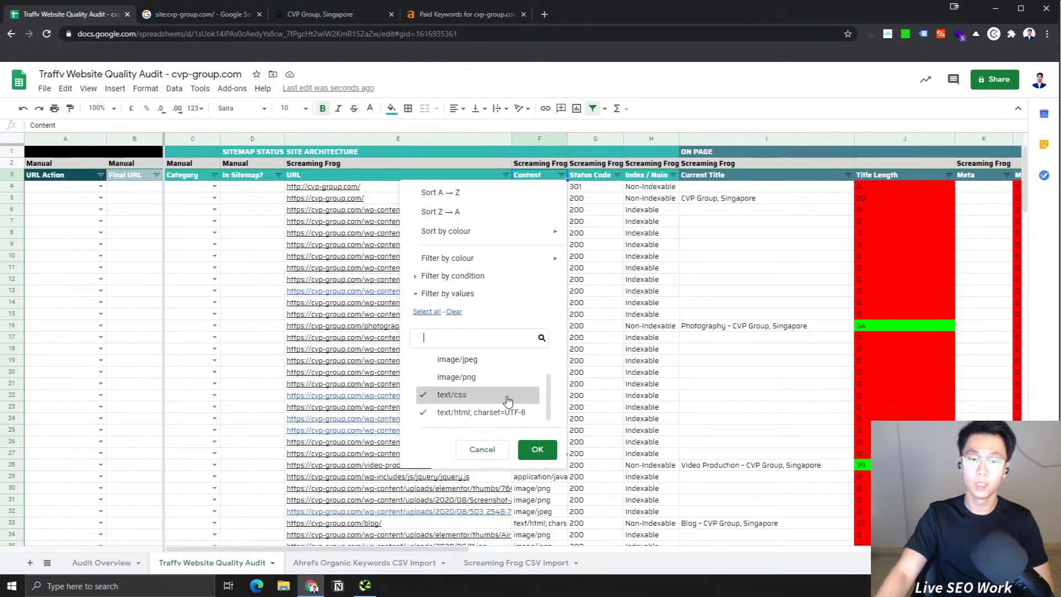
pyautogui.click(500, 397)
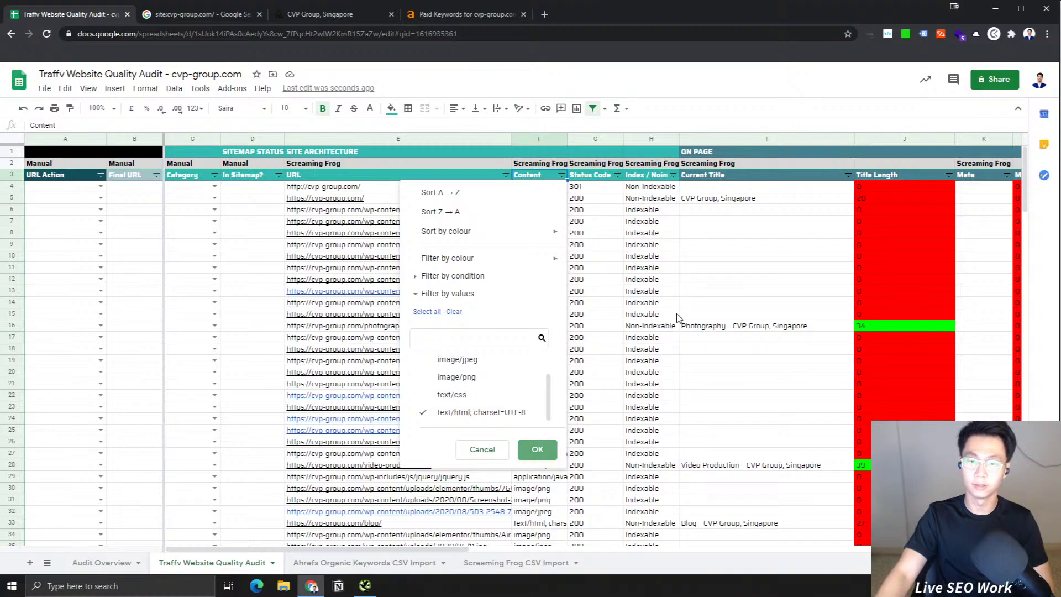
pyautogui.click(537, 449)
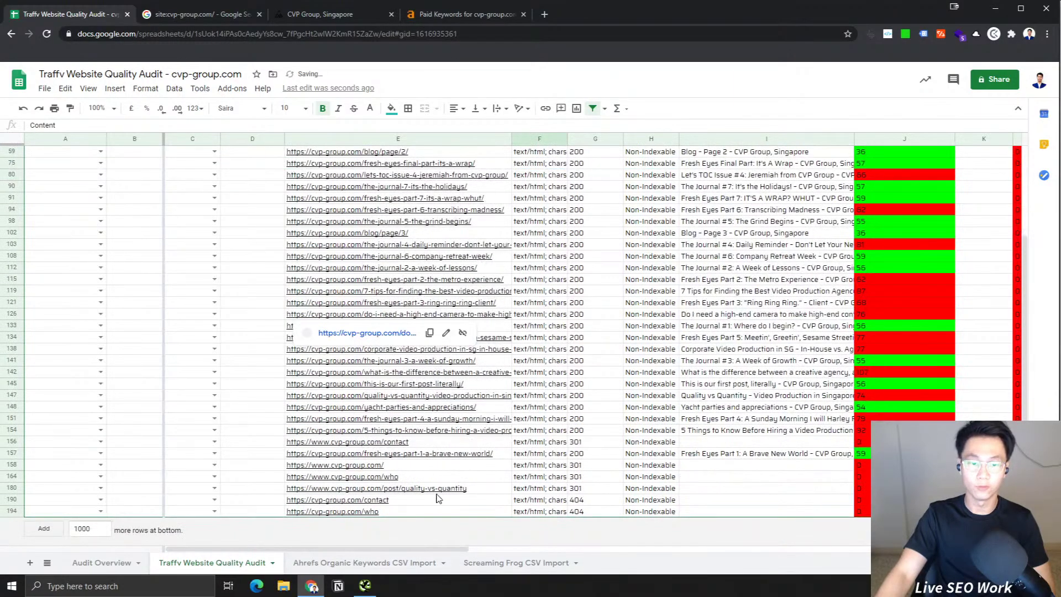
# Step: Review the indexability status of all filtered HTML pages, from row 4 to row 194
pyautogui.scroll(3, 519, 469)
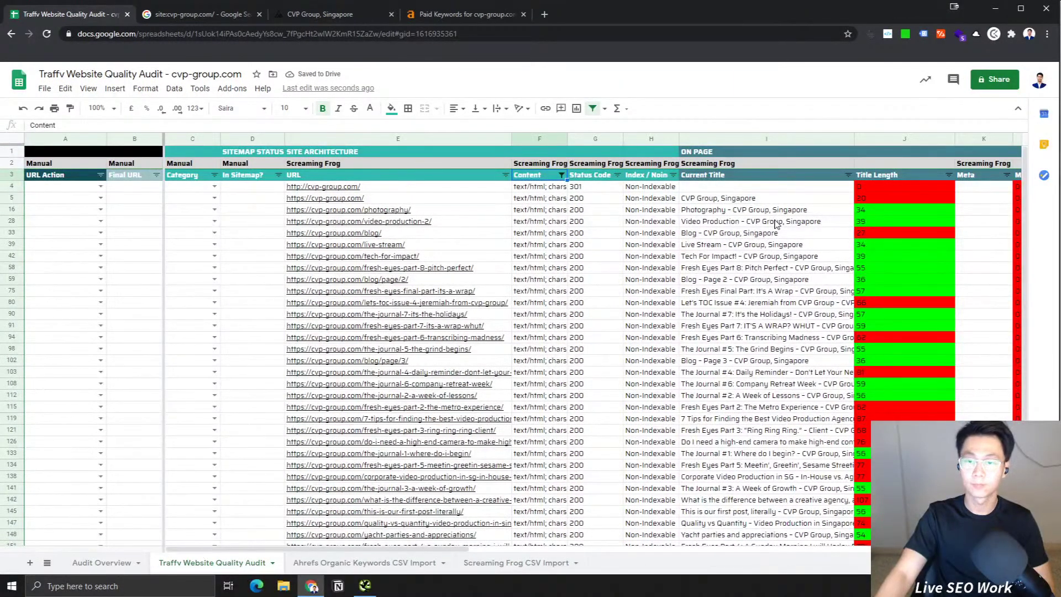
pyautogui.click(644, 221)
pyautogui.scroll(-4, 642, 222)
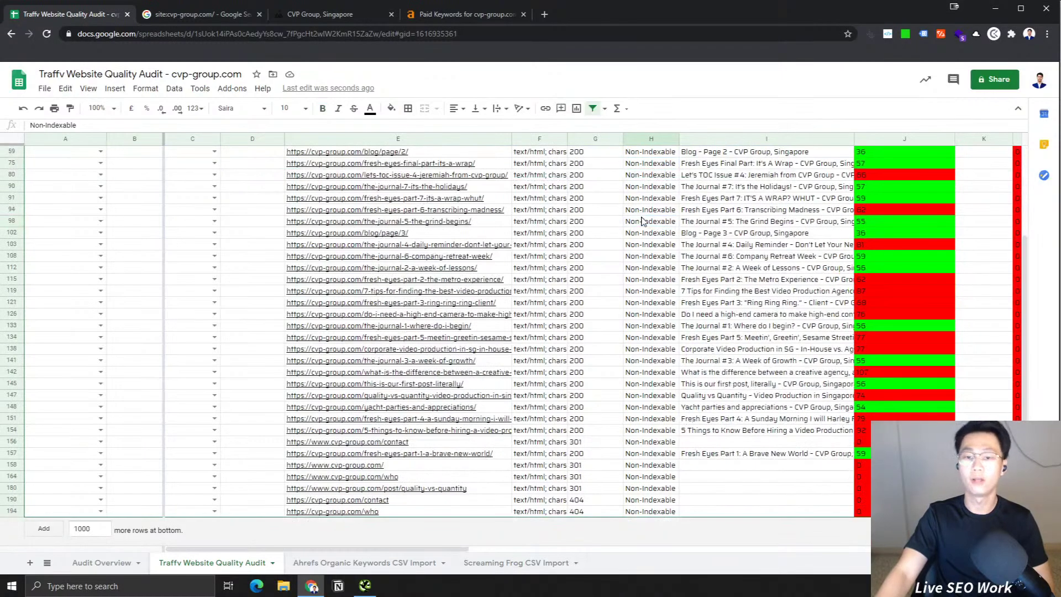
pyautogui.scroll(4, 658, 332)
pyautogui.click(661, 188)
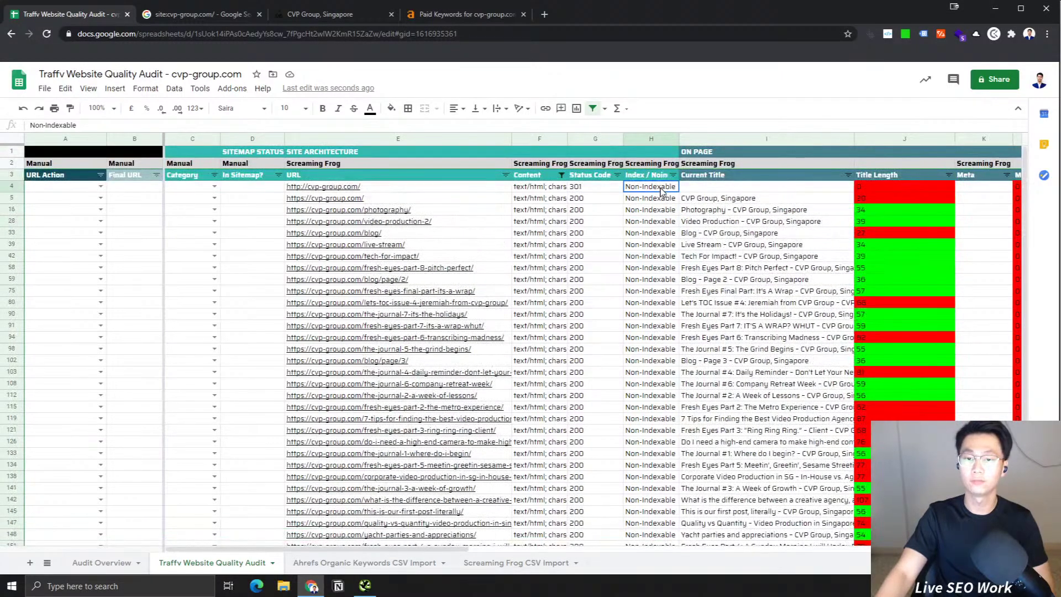
pyautogui.moveTo(662, 188); pyautogui.dragTo(643, 561)
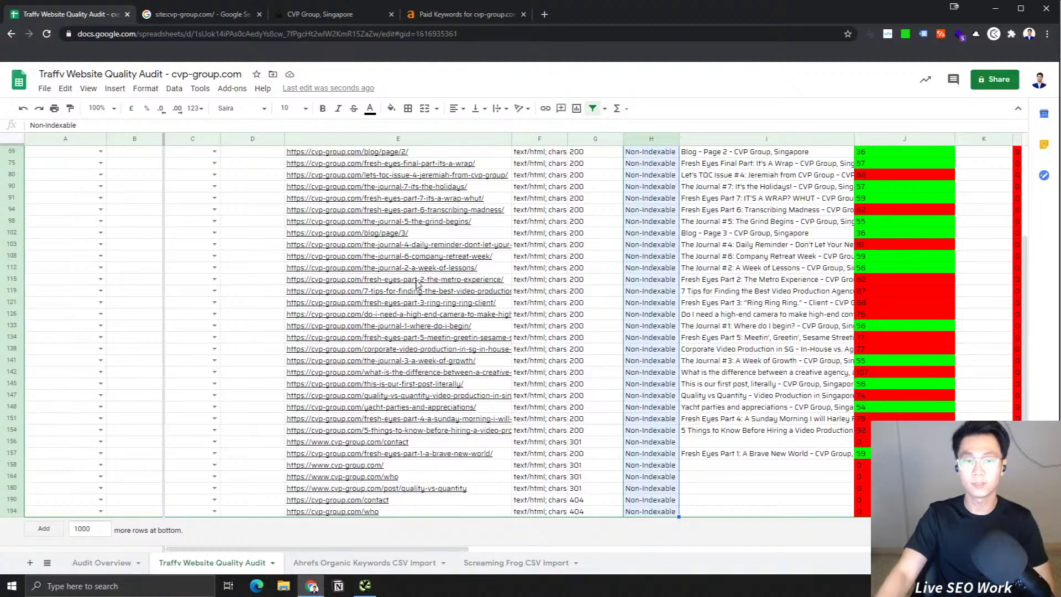
pyautogui.moveTo(434, 258)
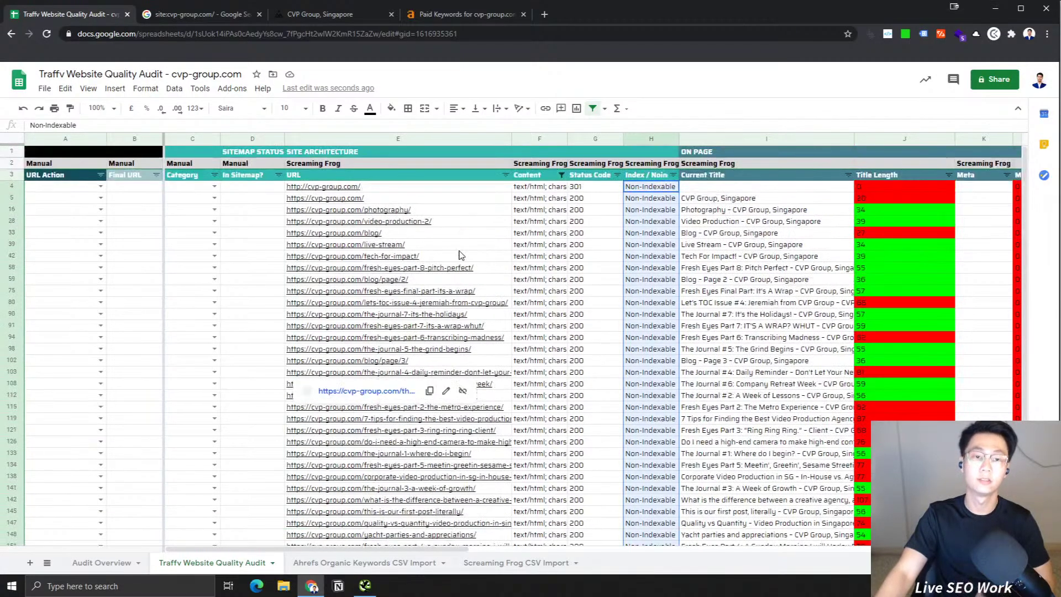
pyautogui.scroll(3, 487, 257)
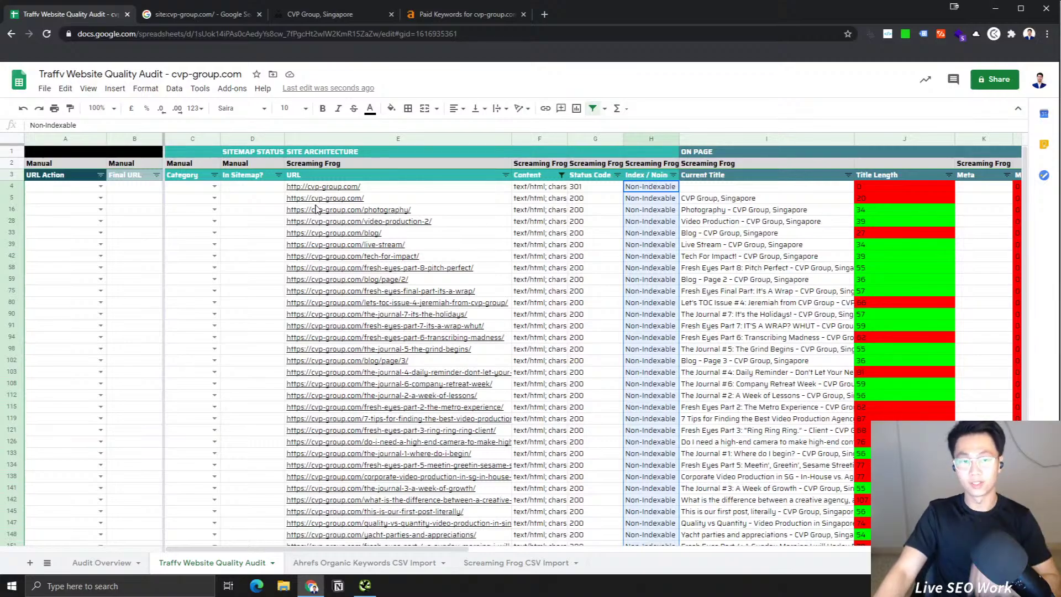
# Step: Review the current titles of the filtered HTML pages, from the home page to the Fresh Eyes Part 8 post
pyautogui.click(442, 191)
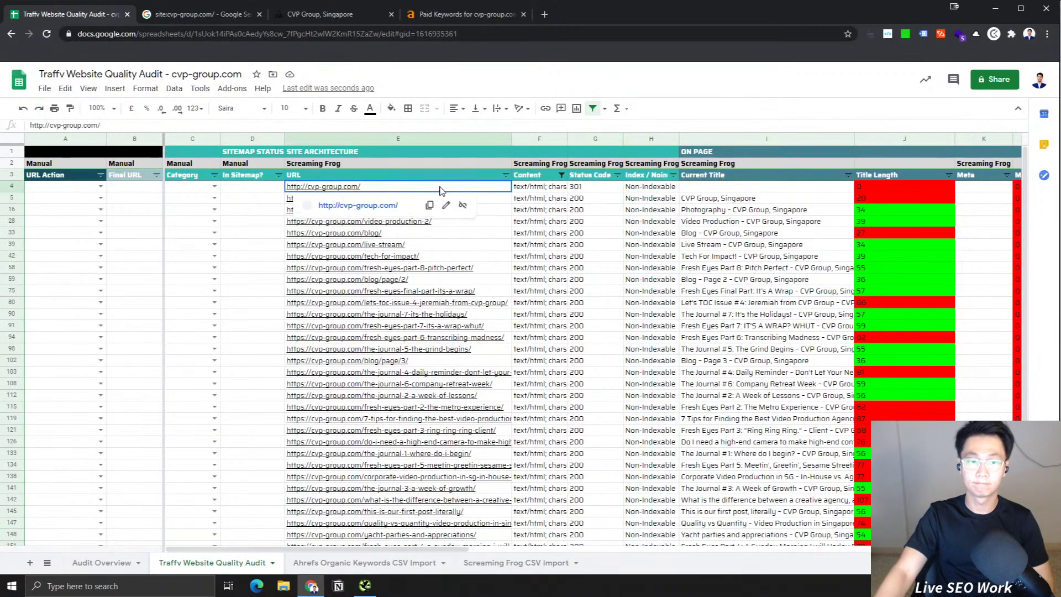
pyautogui.click(719, 233)
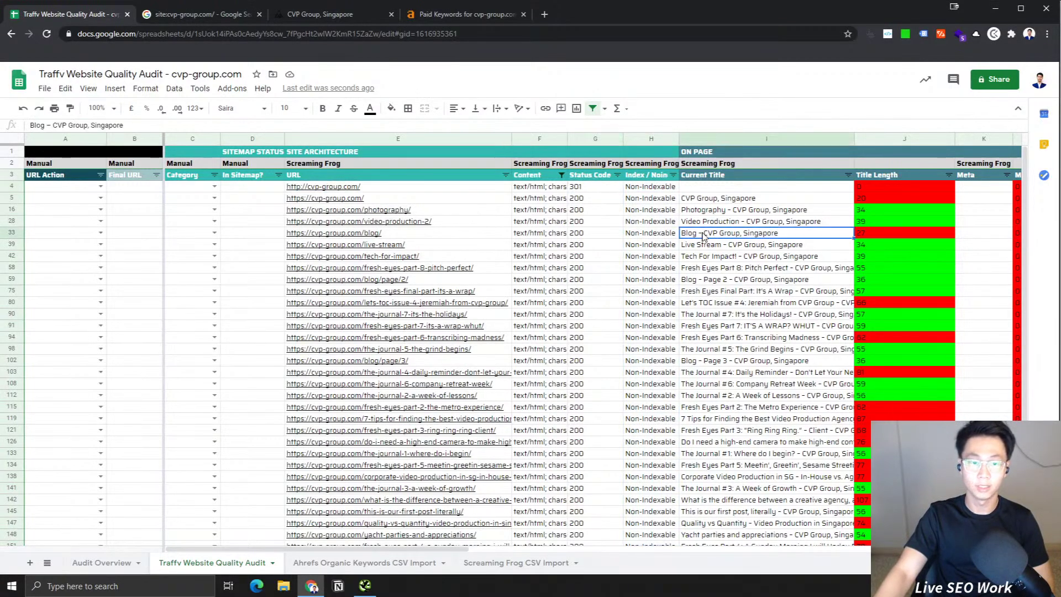
pyautogui.click(94, 563)
pyautogui.click(208, 559)
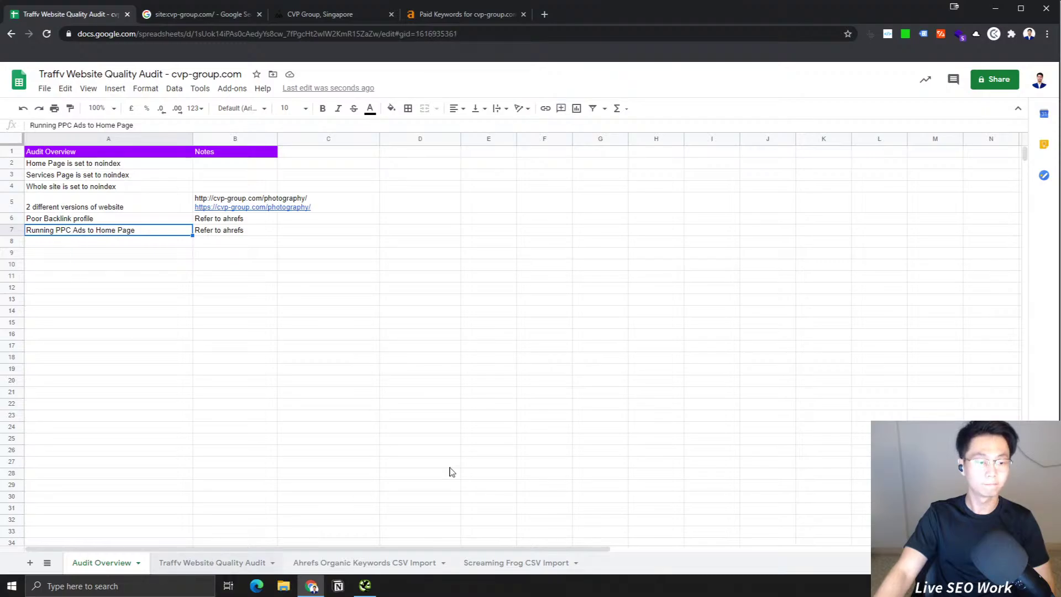
pyautogui.click(641, 326)
pyautogui.click(713, 317)
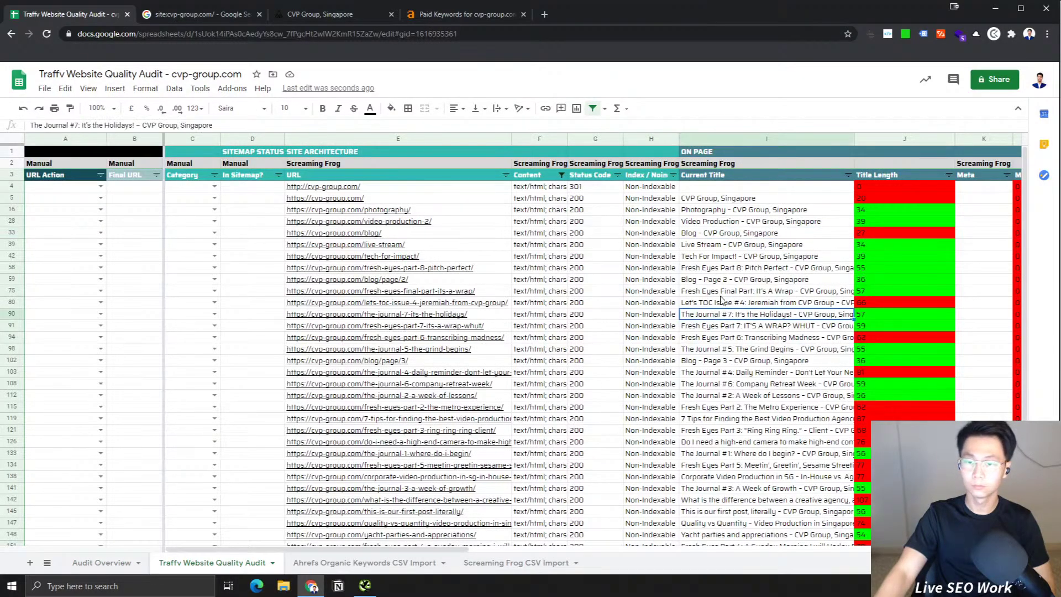
pyautogui.click(721, 296)
pyautogui.click(712, 191)
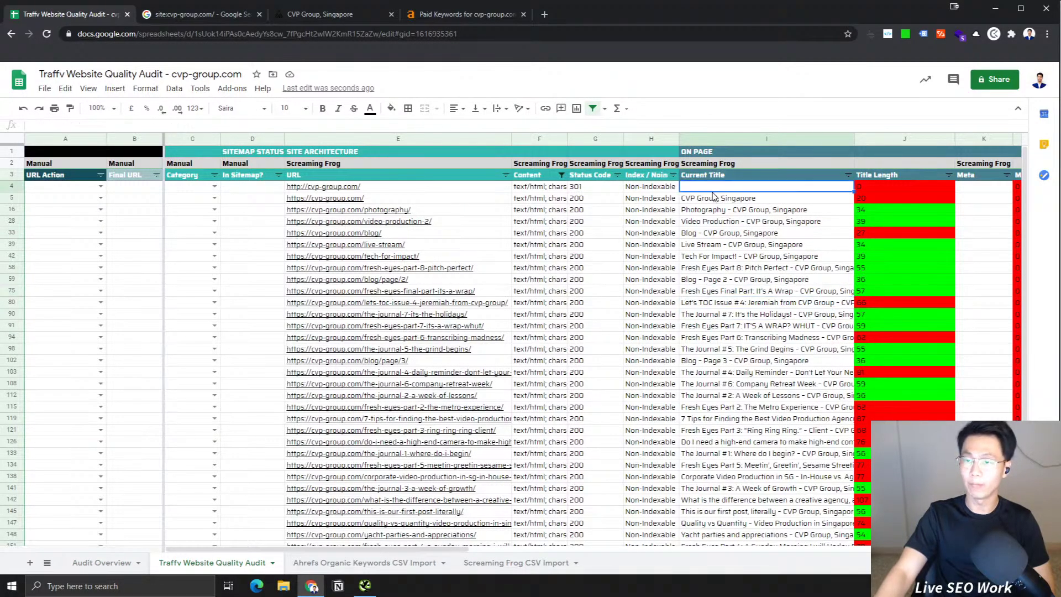
pyautogui.click(724, 210)
pyautogui.click(729, 245)
pyautogui.click(742, 222)
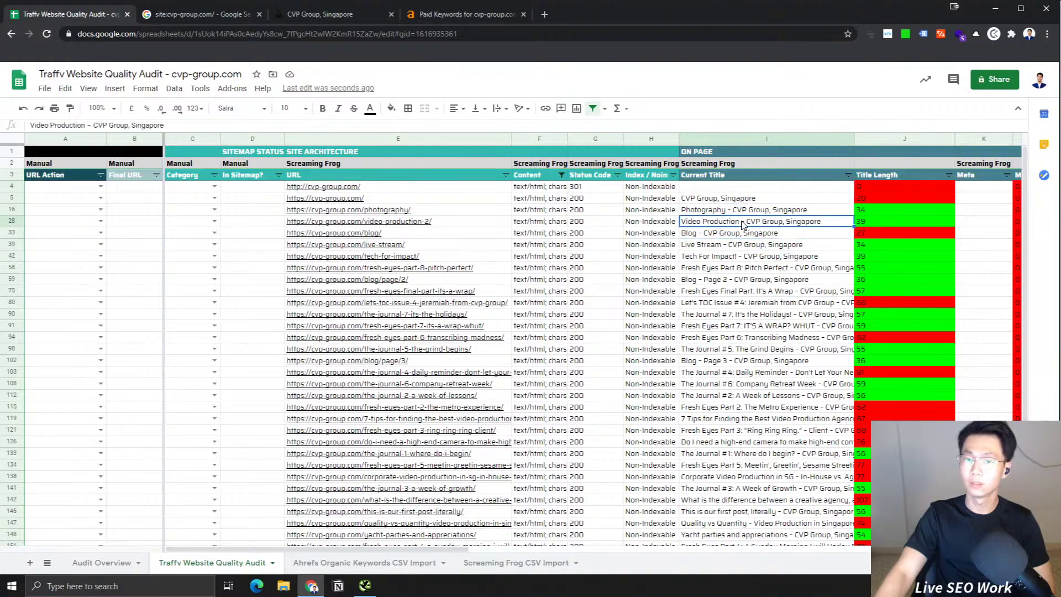
pyautogui.press('Up')
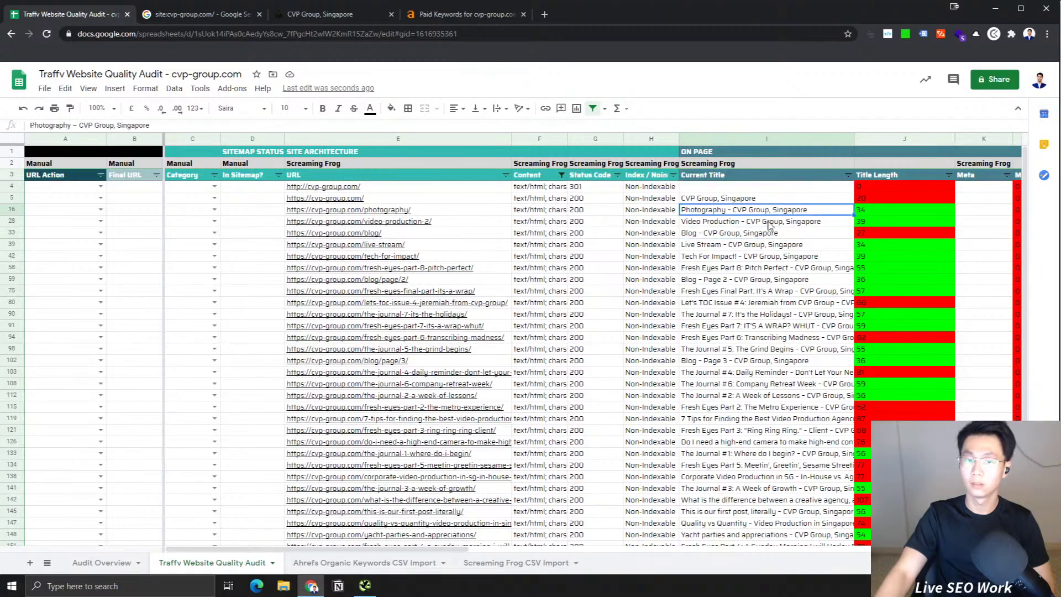
pyautogui.click(769, 224)
pyautogui.click(773, 257)
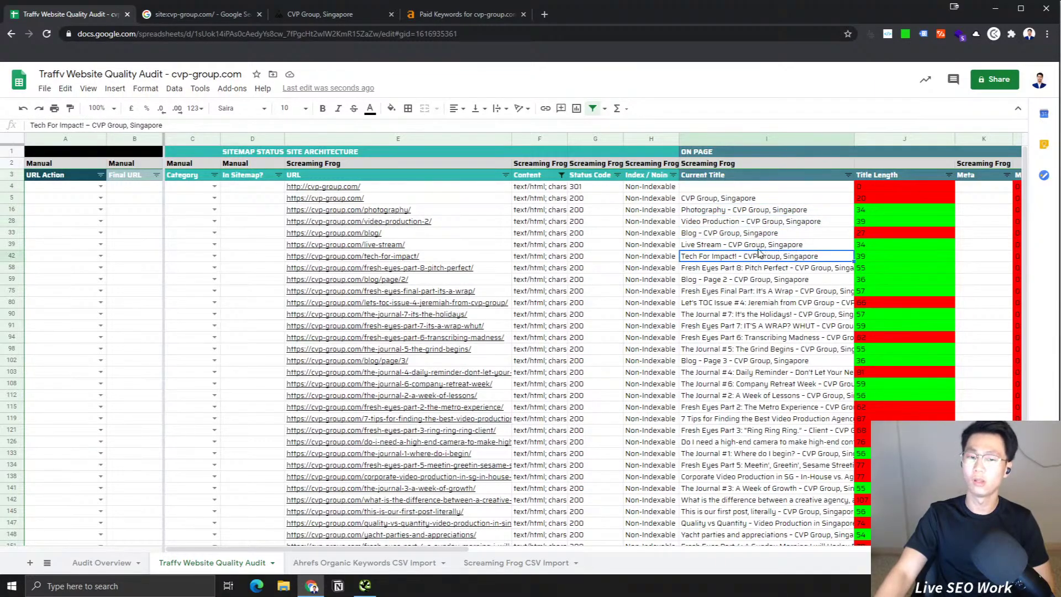
pyautogui.click(772, 273)
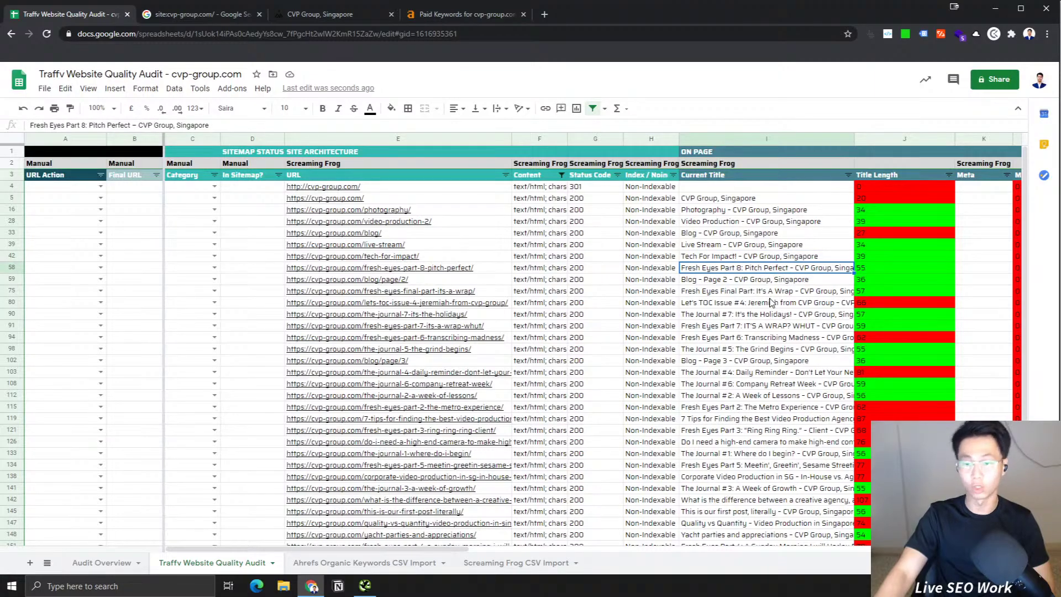
# Step: Check the remaining page titles down to row 194 and inspect the other On Page columns through Word Count
pyautogui.scroll(-5, 798, 409)
pyautogui.click(866, 373)
pyautogui.click(790, 362)
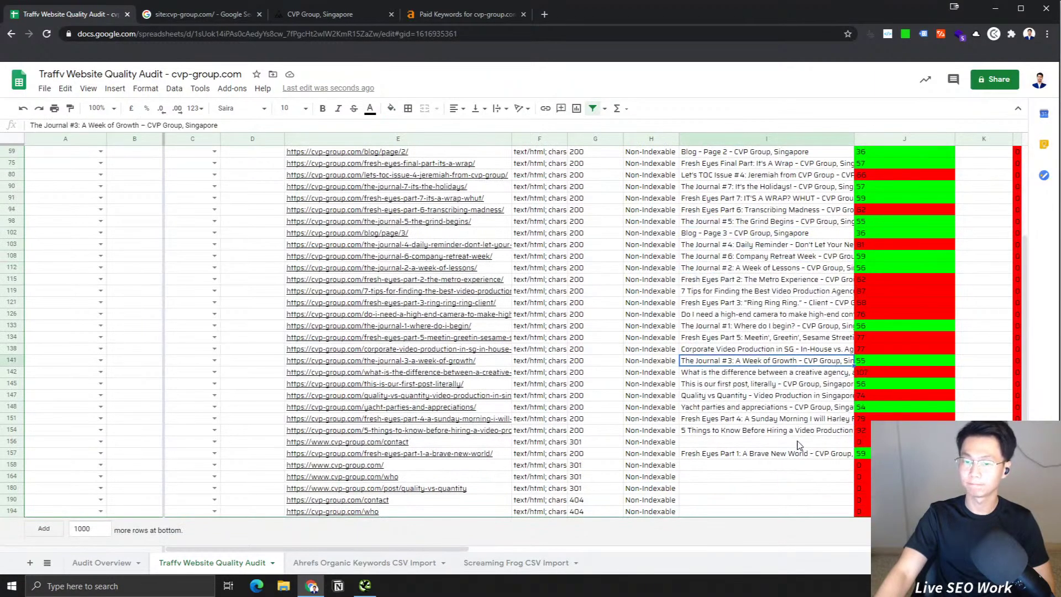
pyautogui.click(797, 443)
pyautogui.moveTo(340, 548); pyautogui.dragTo(509, 545)
pyautogui.scroll(3, 506, 489)
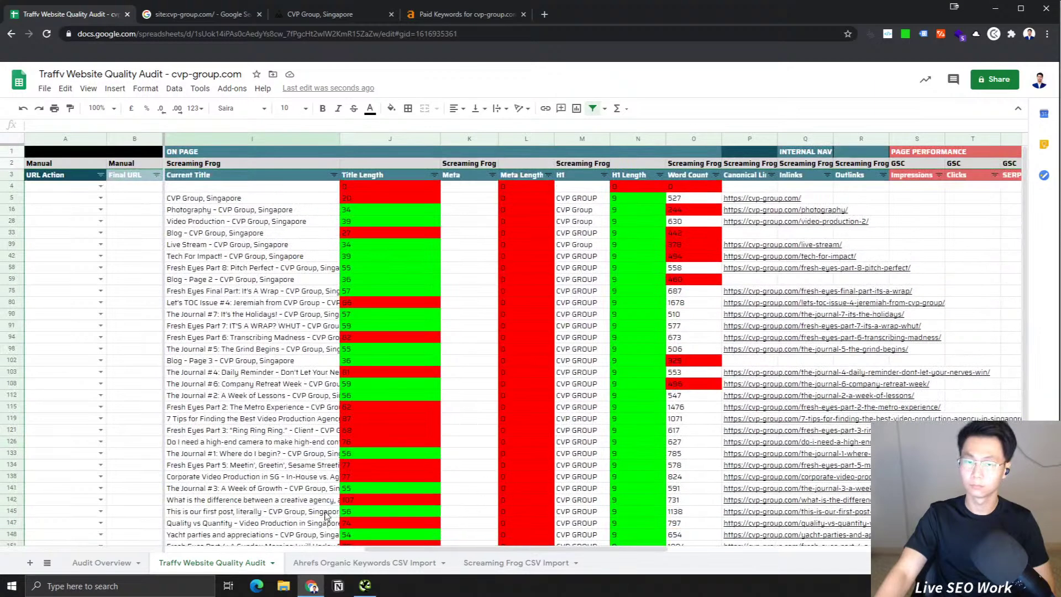
# Step: Go to the Audit Overview sheet and select cell A8 below the last recorded finding
pyautogui.click(111, 563)
pyautogui.click(85, 246)
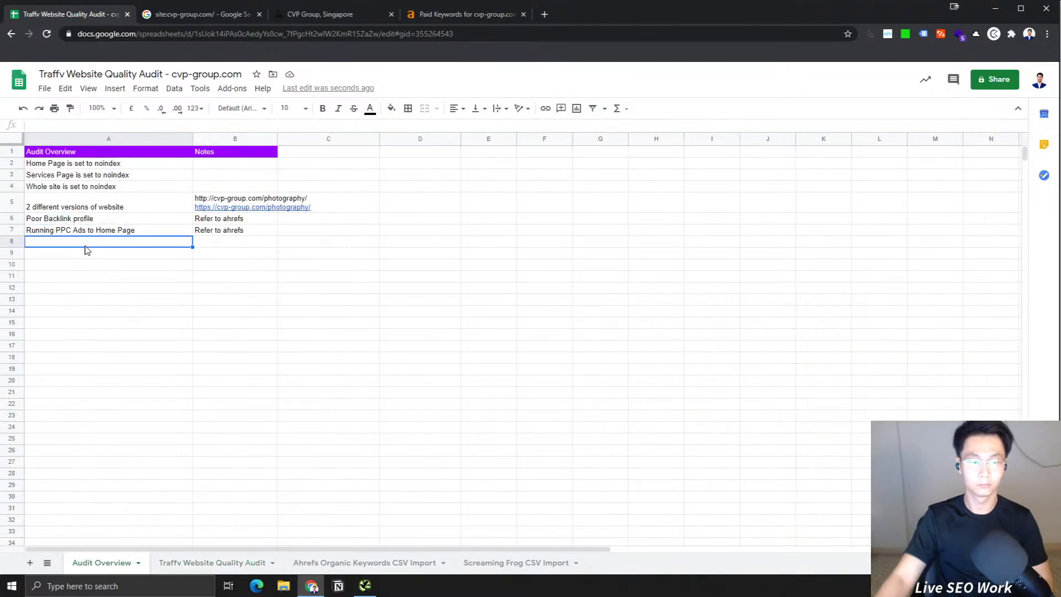
pyautogui.write('On-Page ')
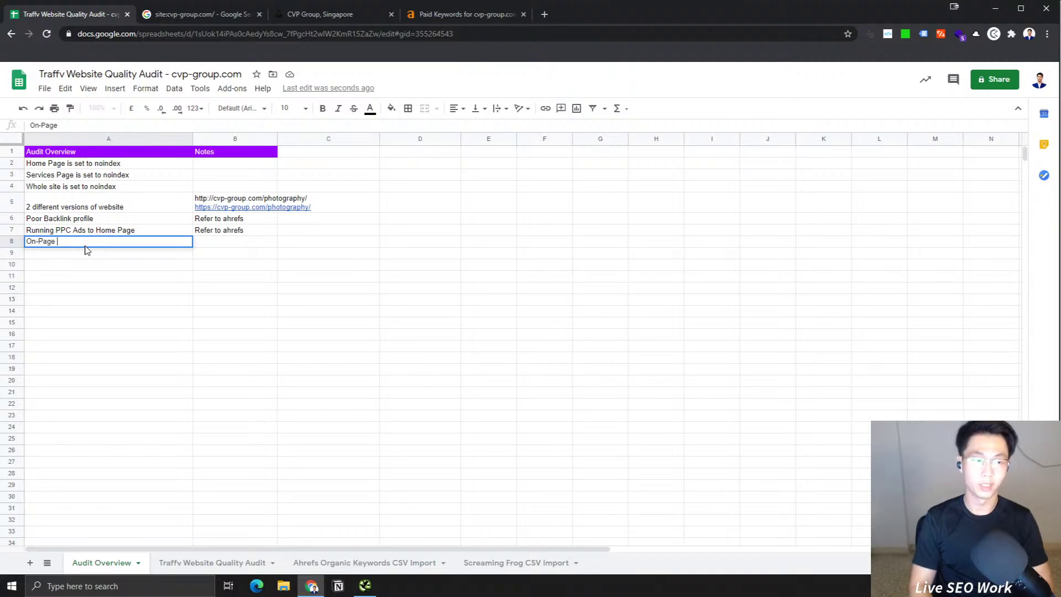
pyautogui.write('Metas Not')
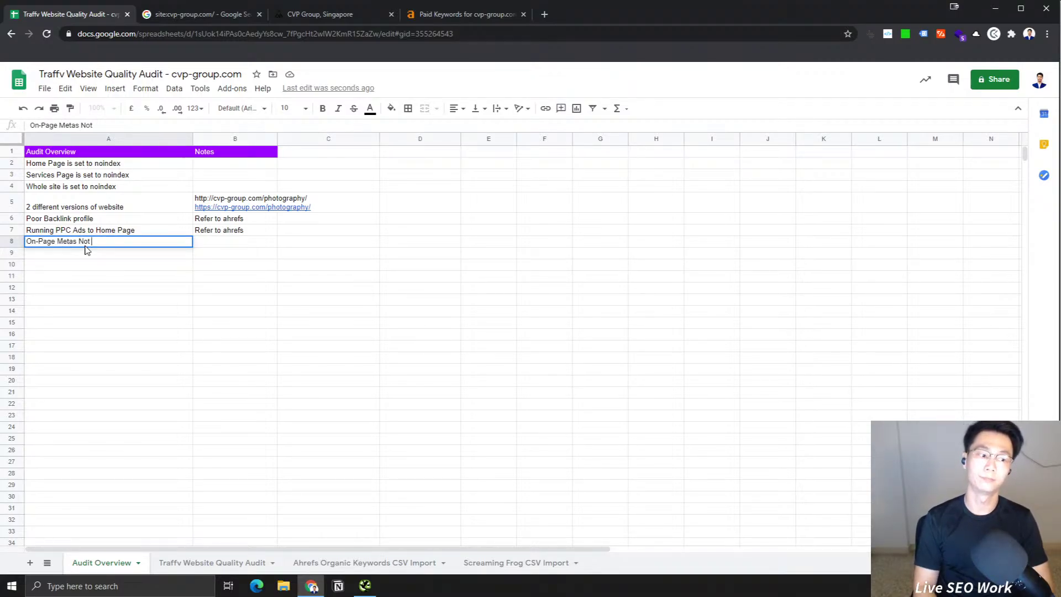
pyautogui.press('BackSpace')
pyautogui.press('BackSpace')
pyautogui.press('BackSpace')
pyautogui.press('BackSpace')
pyautogui.press('BackSpace')
pyautogui.press('BackSpace')
pyautogui.press('BackSpace')
pyautogui.press('BackSpace')
pyautogui.press('BackSpace')
pyautogui.press('BackSpace')
pyautogui.press('BackSpace')
pyautogui.press('BackSpace')
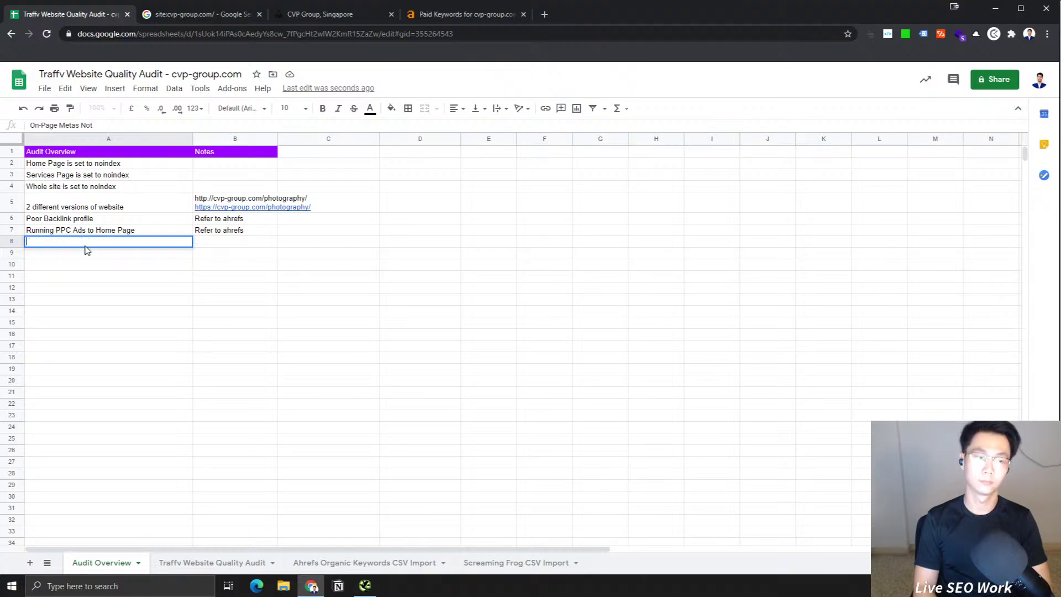
# Step: Record the finding "Not making use of On-Page Metas" in row 8 with the note "Refer to audit"
pyautogui.write('Not making use')
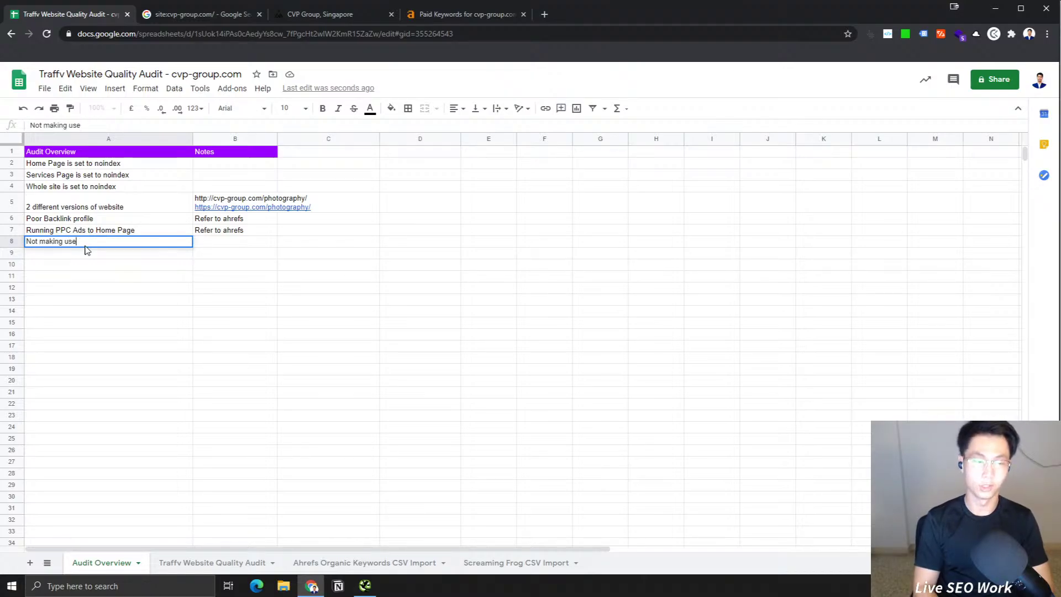
pyautogui.write(' of On-Page Metas')
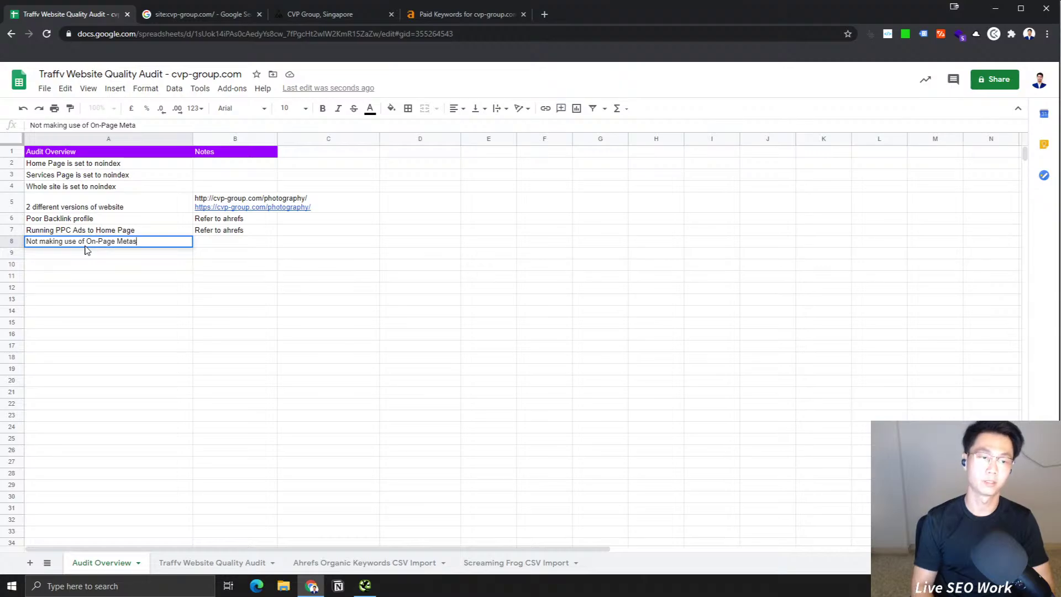
pyautogui.press('Return')
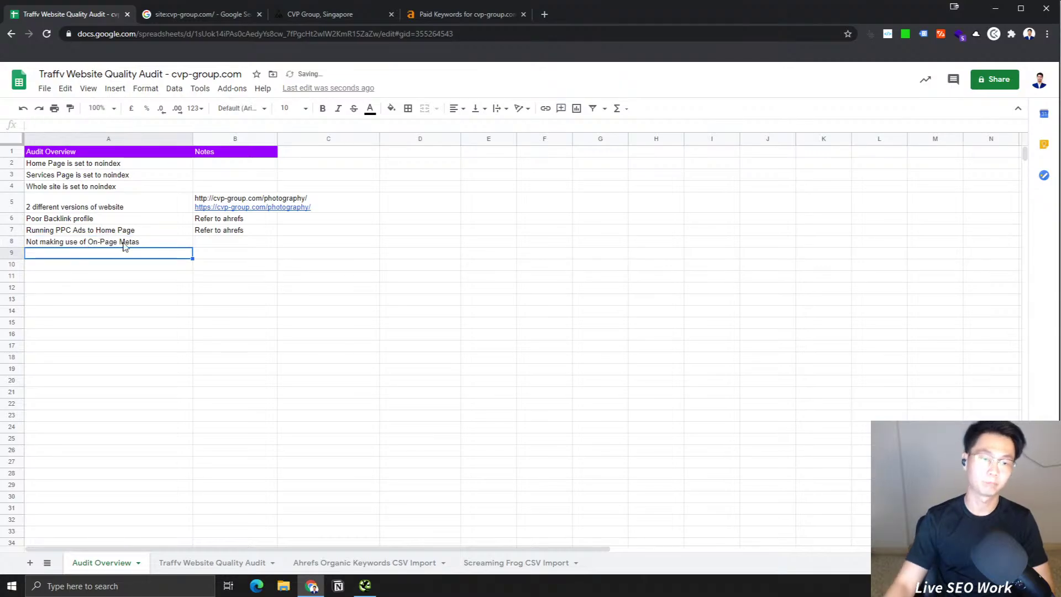
pyautogui.click(234, 241)
pyautogui.write('Refer to a')
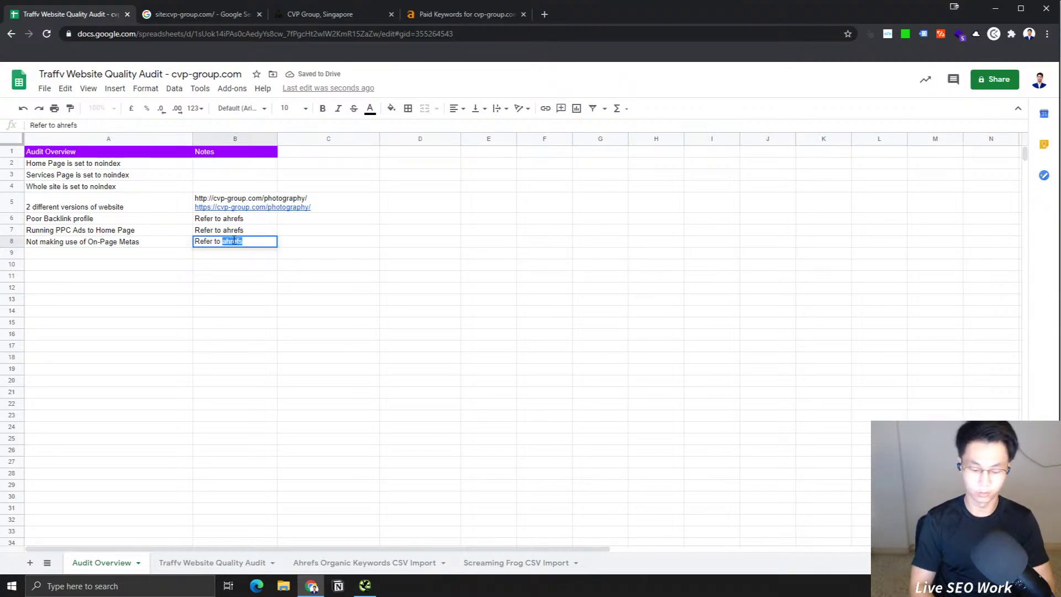
pyautogui.write('udit')
pyautogui.press('Return')
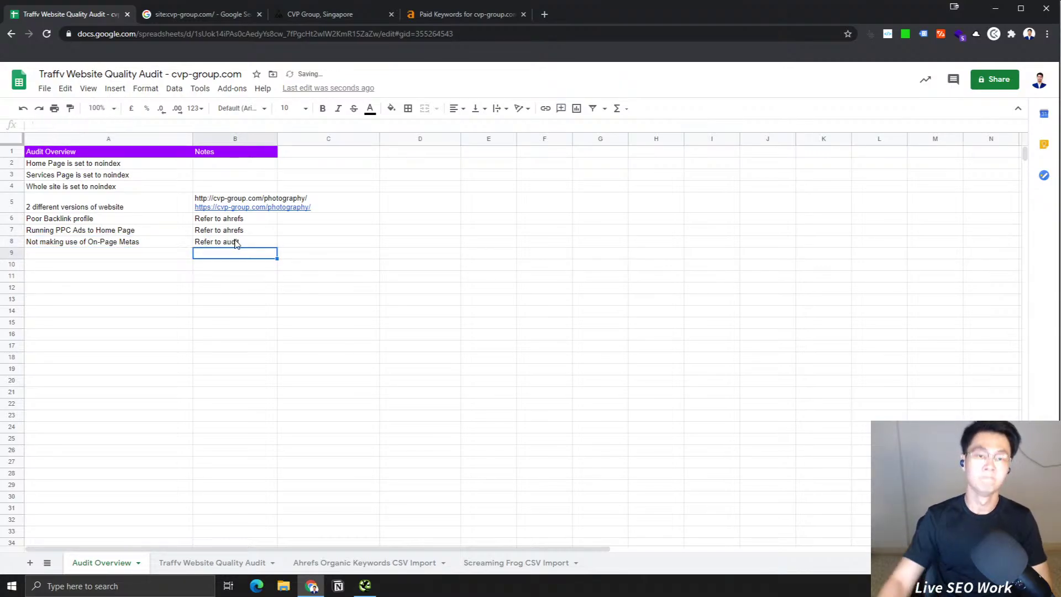
# Step: Return to the Traffv Website Quality Audit sheet and examine the home page's current title alongside its indexability status
pyautogui.click(439, 14)
pyautogui.click(67, 14)
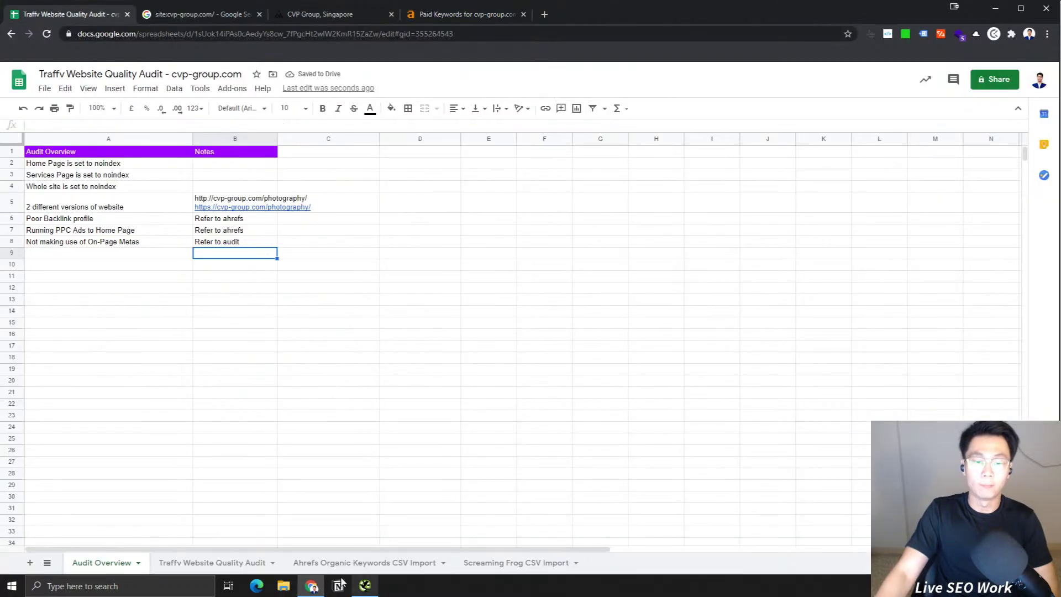
pyautogui.click(253, 560)
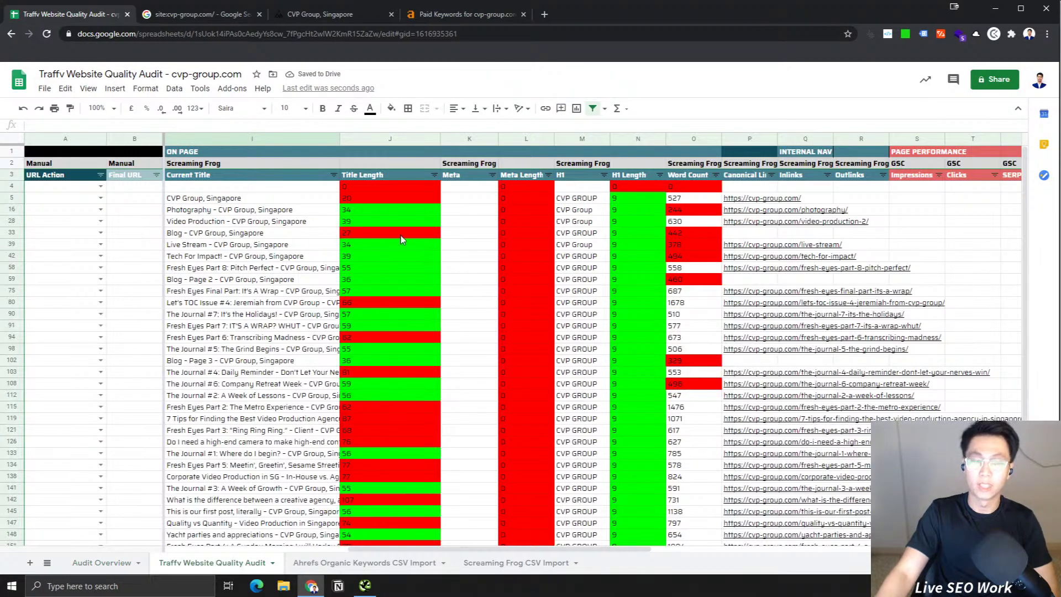
pyautogui.click(285, 187)
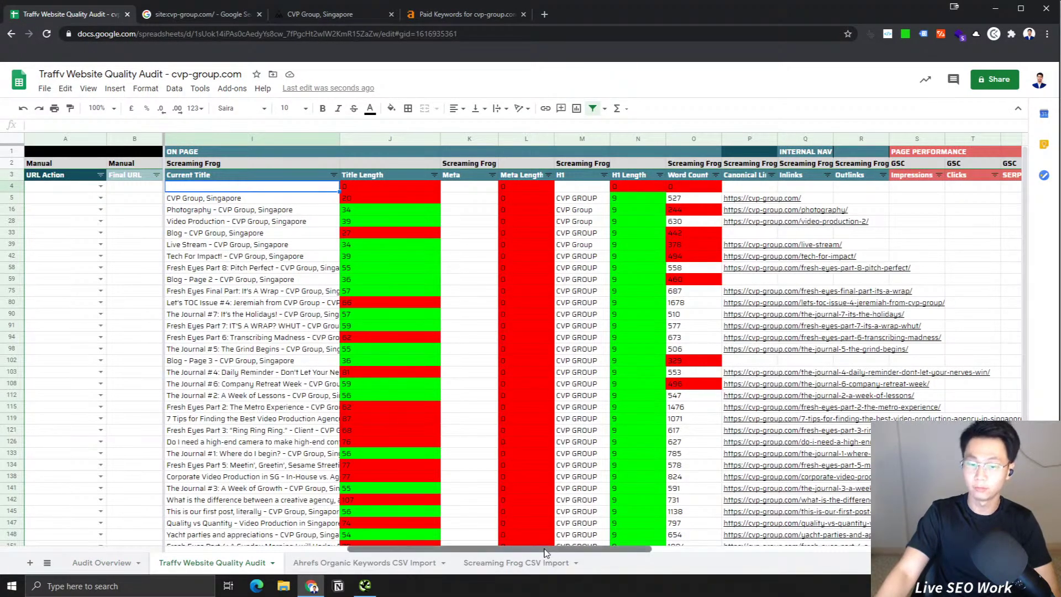
pyautogui.moveTo(545, 553); pyautogui.dragTo(523, 553)
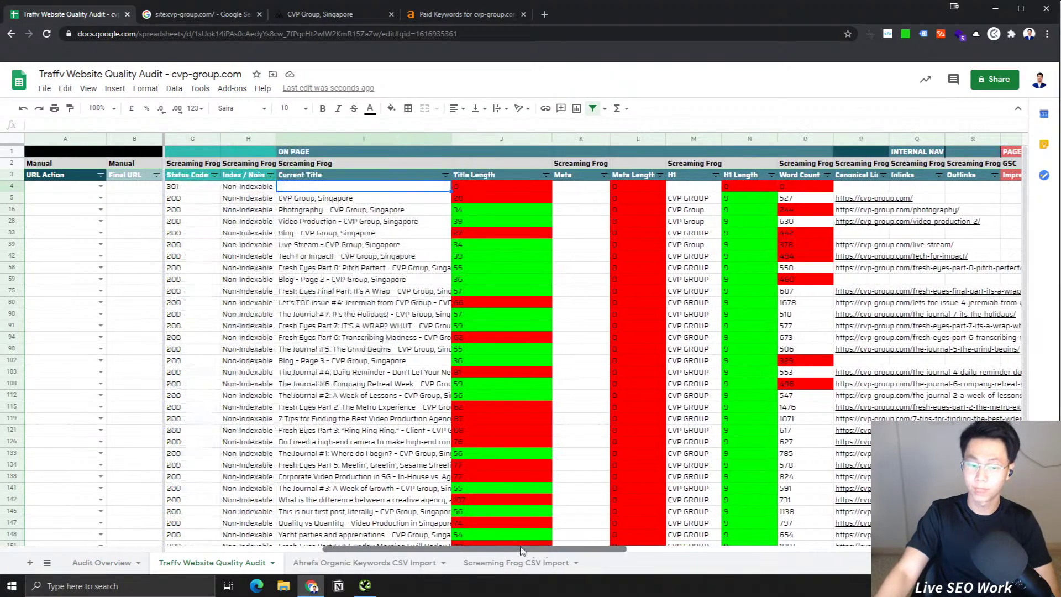
pyautogui.click(297, 200)
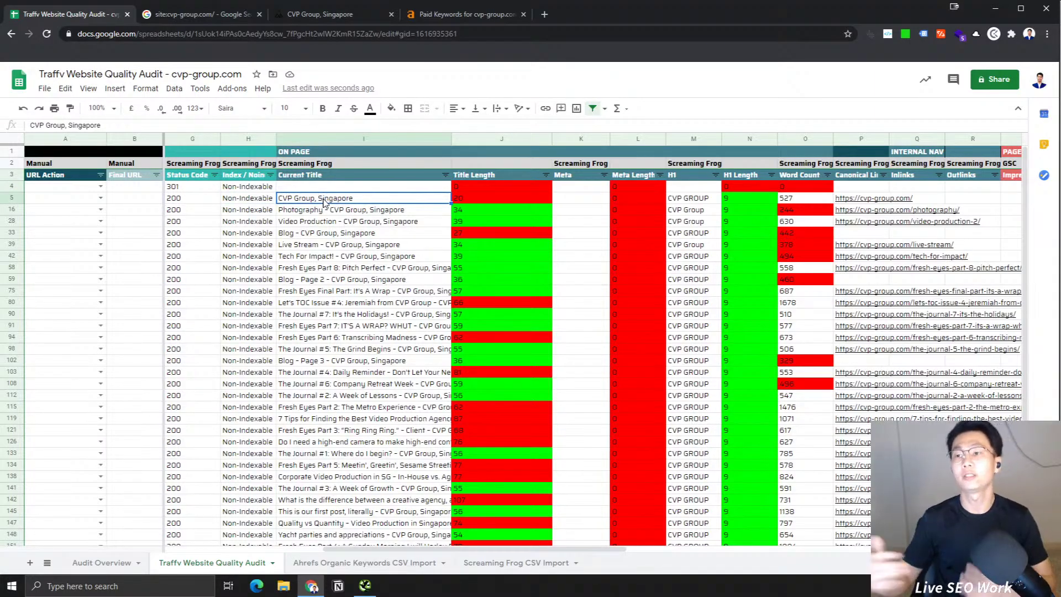
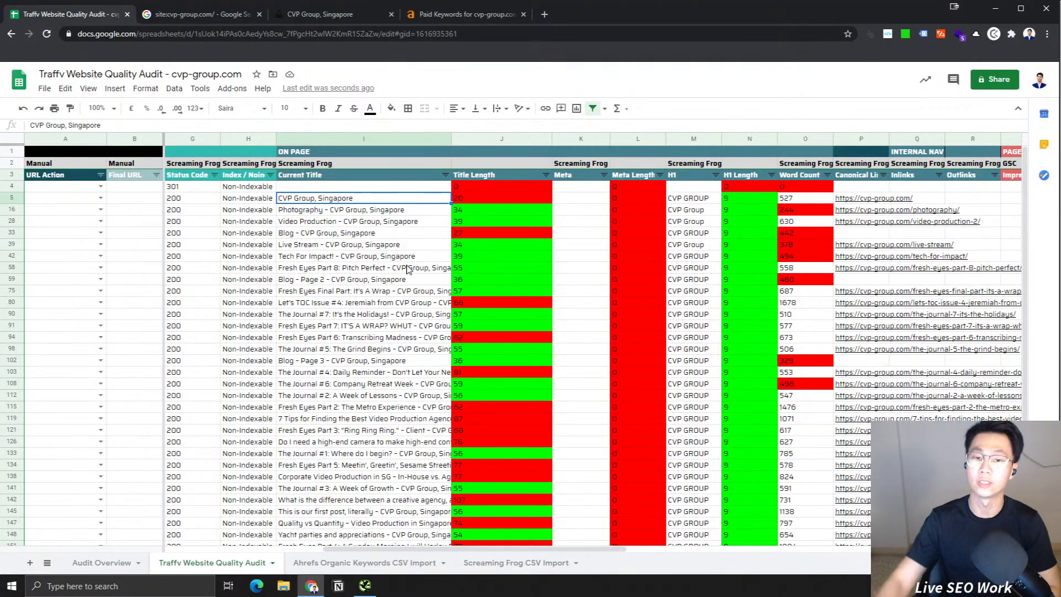
# Step: Inspect the Meta column for the filtered HTML pages, starting from row 4
pyautogui.click(575, 175)
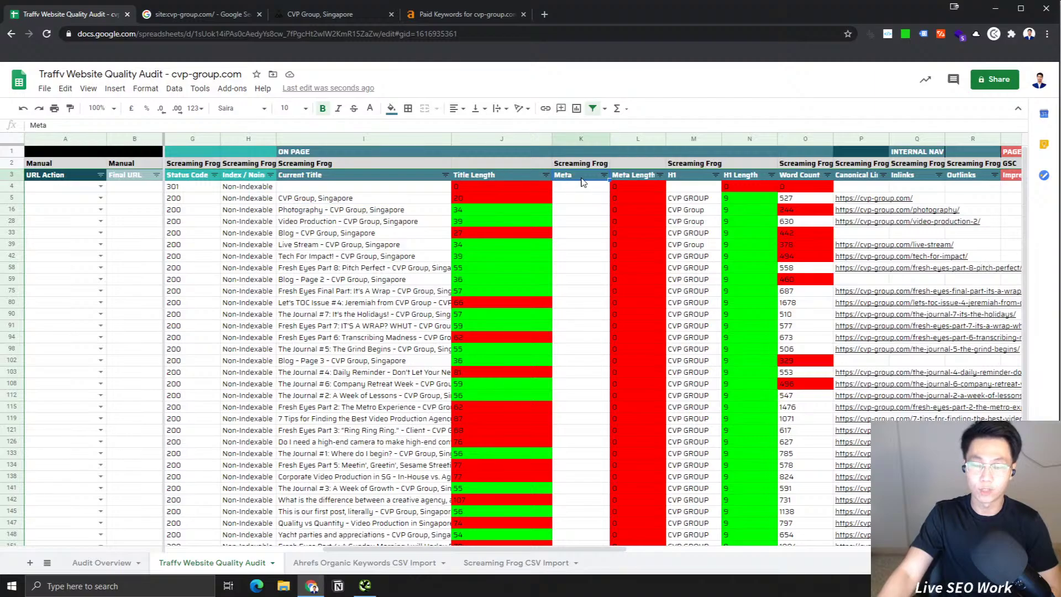
pyautogui.click(578, 198)
pyautogui.scroll(-3, 578, 200)
pyautogui.scroll(3, 577, 200)
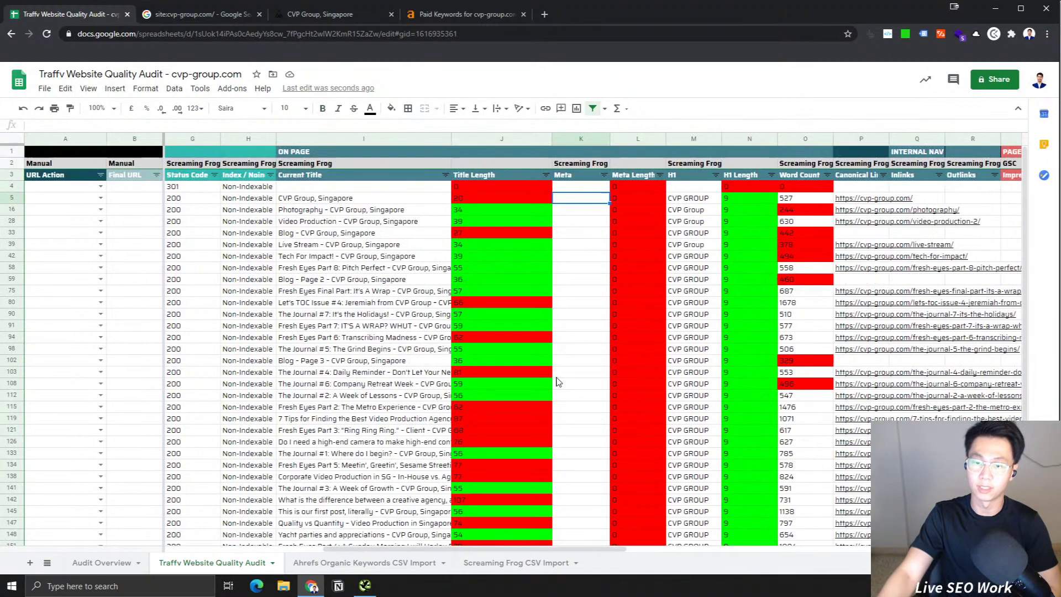
pyautogui.moveTo(578, 186); pyautogui.dragTo(580, 537)
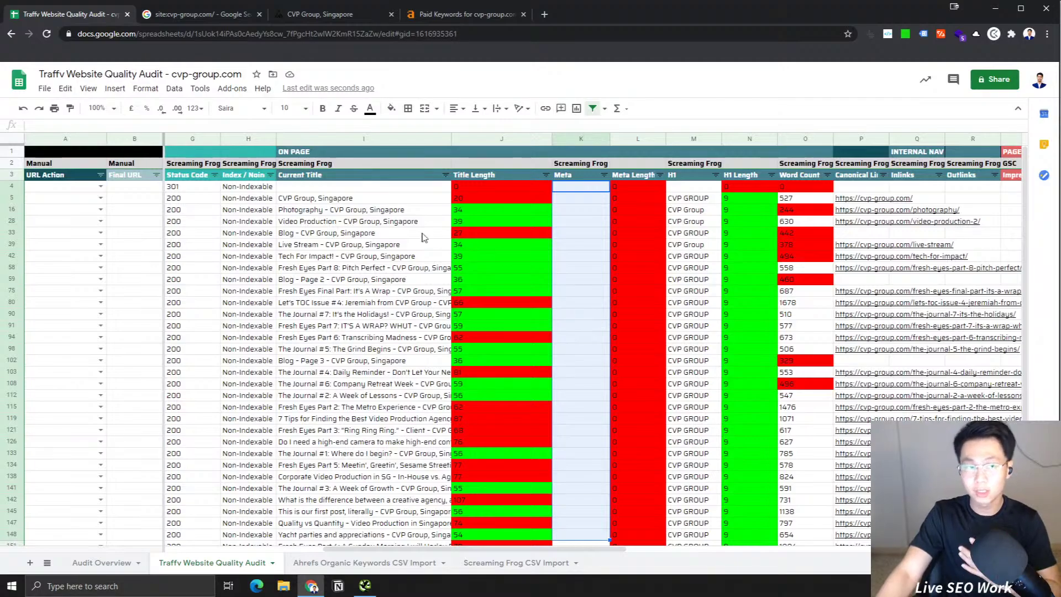
# Step: Examine the Clients page's description snippet in the site:cvp-group.com Google results and return to the audit spreadsheet
pyautogui.click(220, 18)
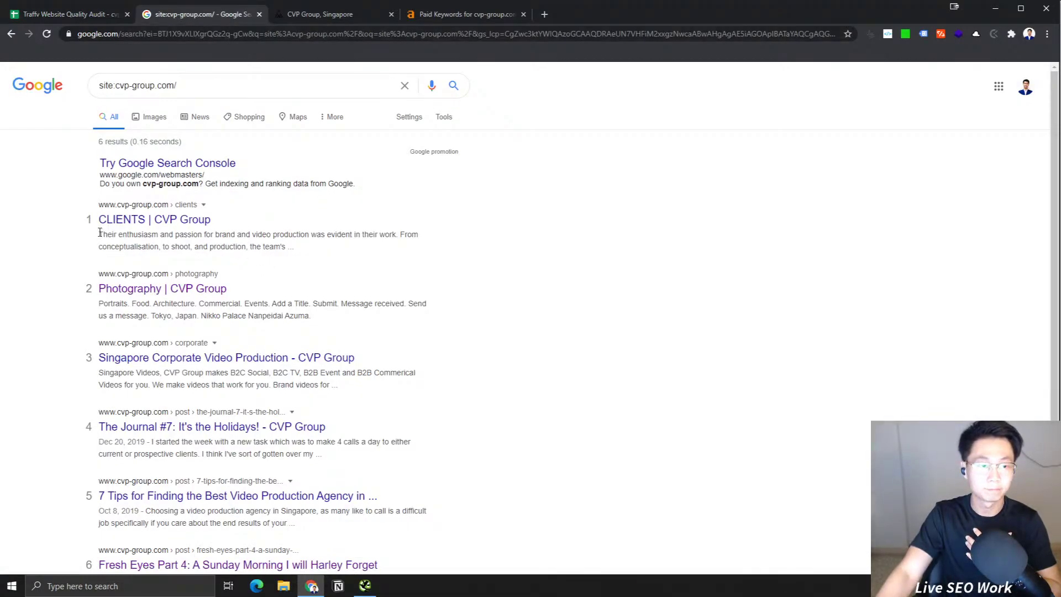
pyautogui.moveTo(100, 233)
pyautogui.mouseDown()
pyautogui.moveTo(336, 255)
pyautogui.moveTo(98, 235)
pyautogui.mouseUp()
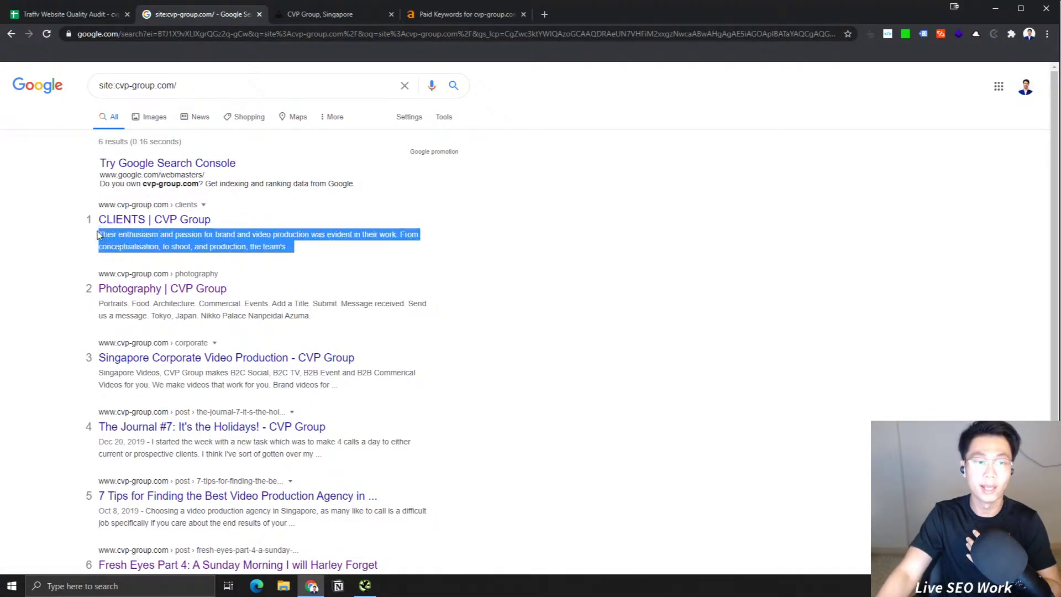
pyautogui.click(269, 235)
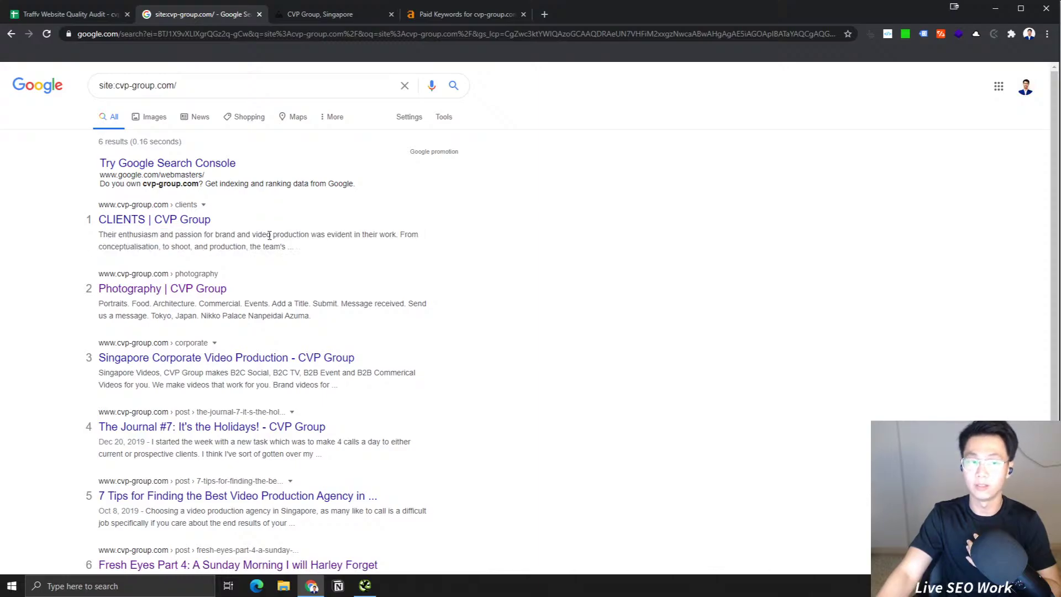
pyautogui.moveTo(289, 245); pyautogui.dragTo(101, 232)
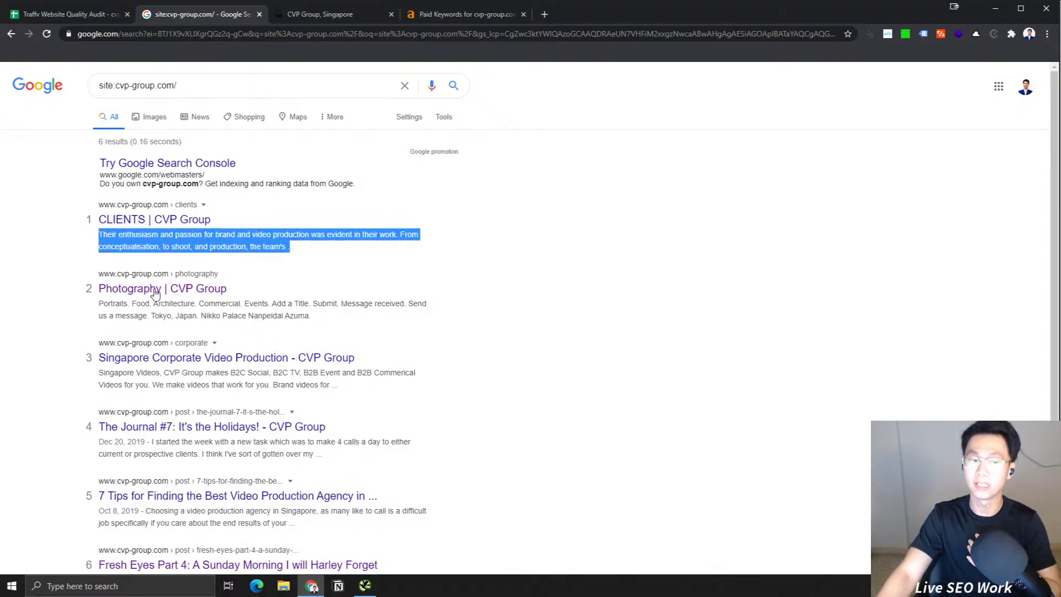
pyautogui.click(315, 20)
pyautogui.click(191, 15)
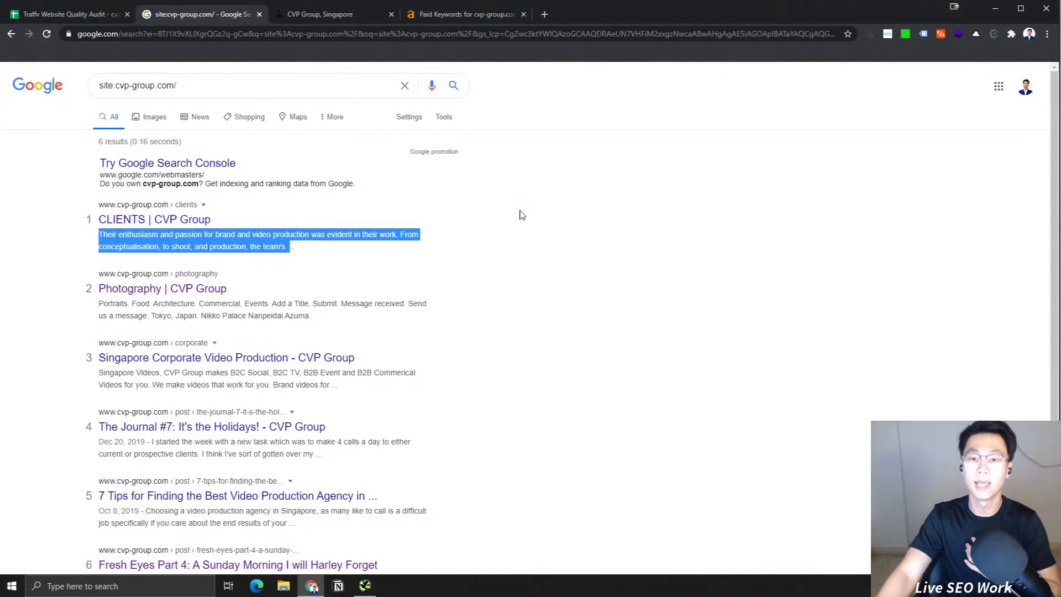
pyautogui.click(87, 15)
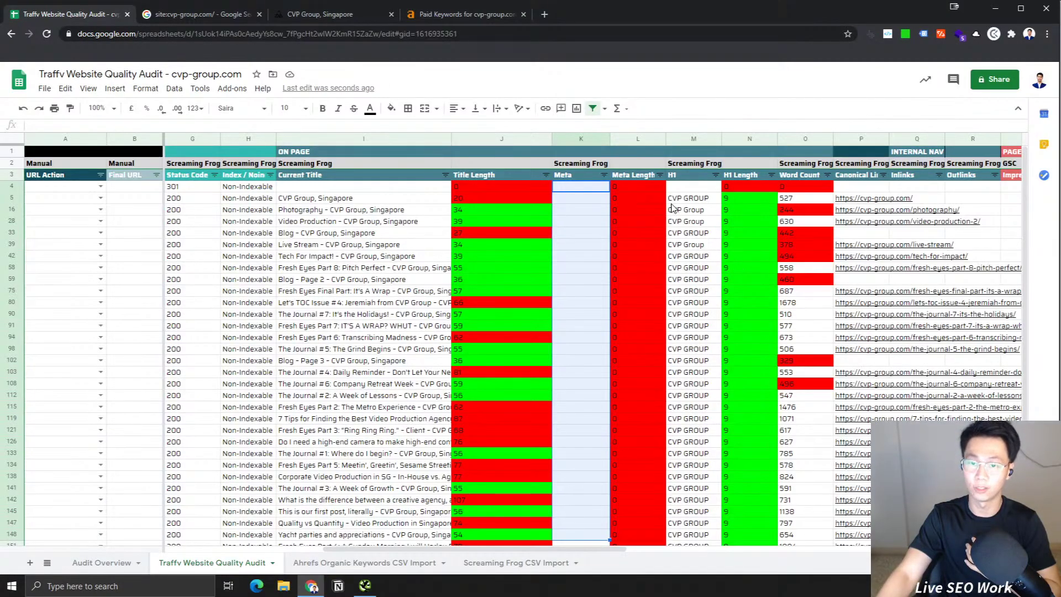
# Step: Examine the H1 column for the filtered HTML pages from the home page down through the blog posts
pyautogui.click(698, 203)
pyautogui.click(693, 244)
pyautogui.click(689, 288)
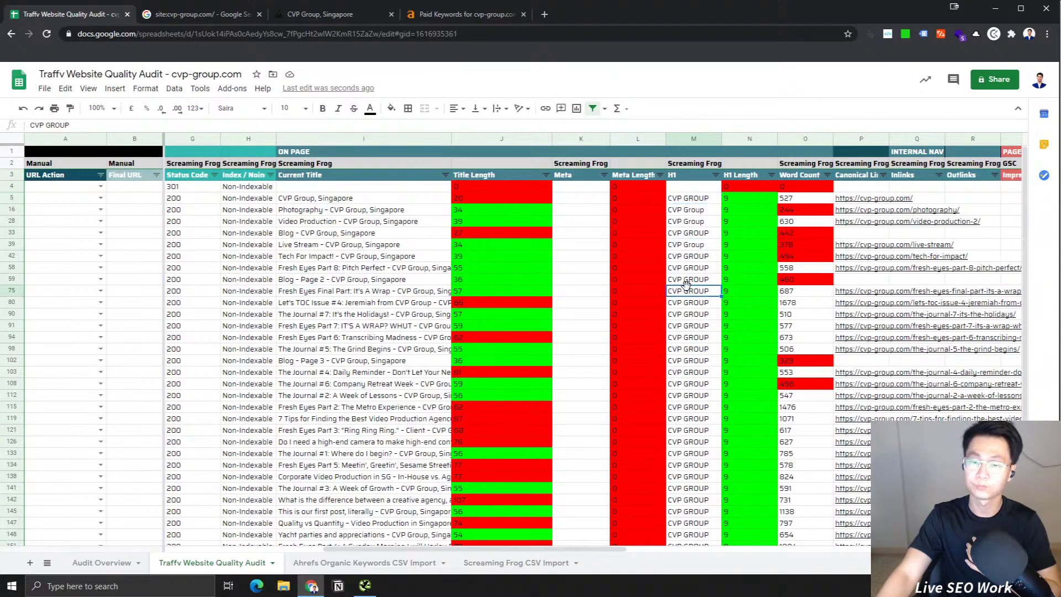
pyautogui.click(680, 190)
pyautogui.moveTo(680, 190); pyautogui.dragTo(691, 473)
pyautogui.click(693, 452)
pyautogui.hotkey('ctrl', 'shift', 'Up')
pyautogui.hotkey('ctrl', 'shift', 'Up')
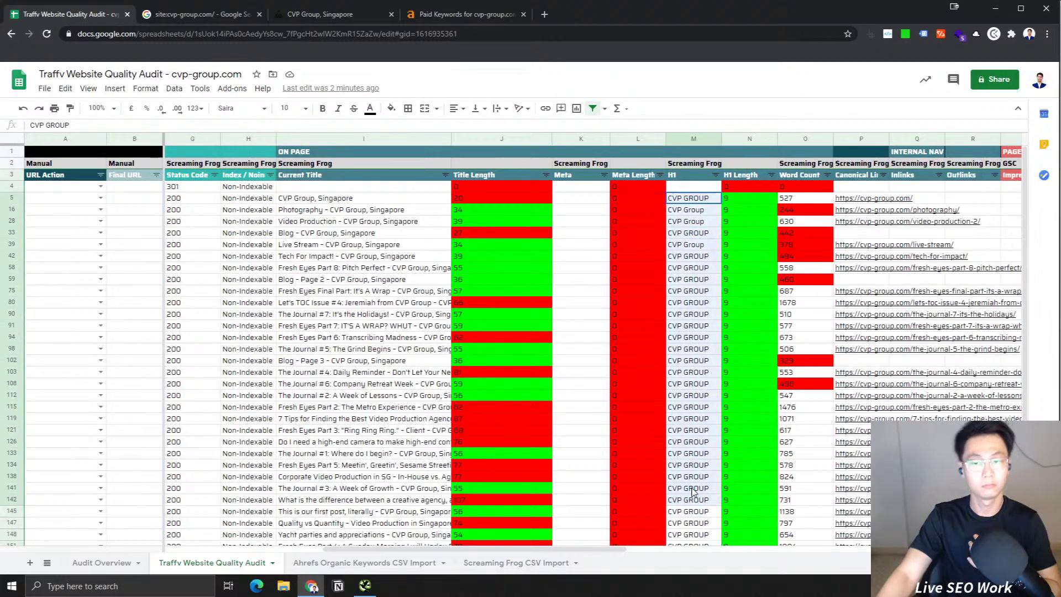
pyautogui.click(657, 361)
pyautogui.click(685, 244)
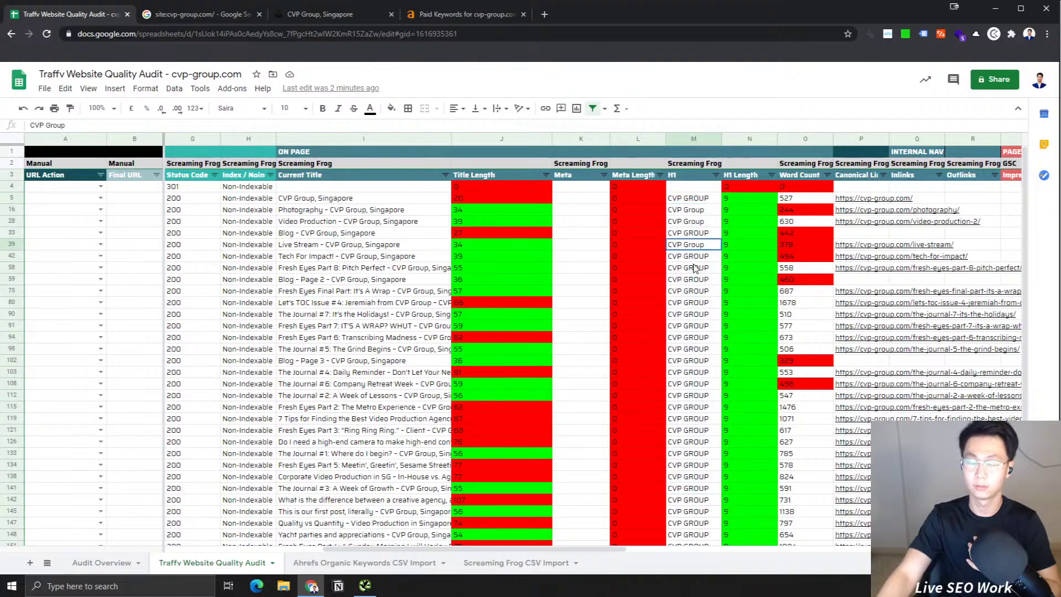
pyautogui.keyDown('shift'); pyautogui.click(688, 453); pyautogui.keyUp('shift')
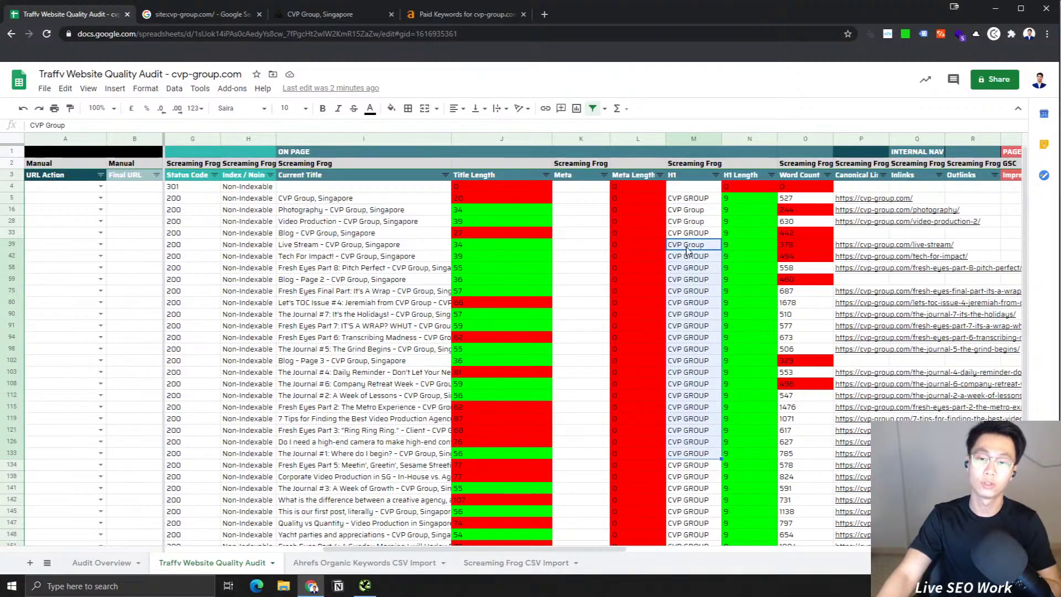
# Step: Compare the H1 headings of the home, Photography, Video Production and Blog pages with those of the pages below
pyautogui.click(691, 208)
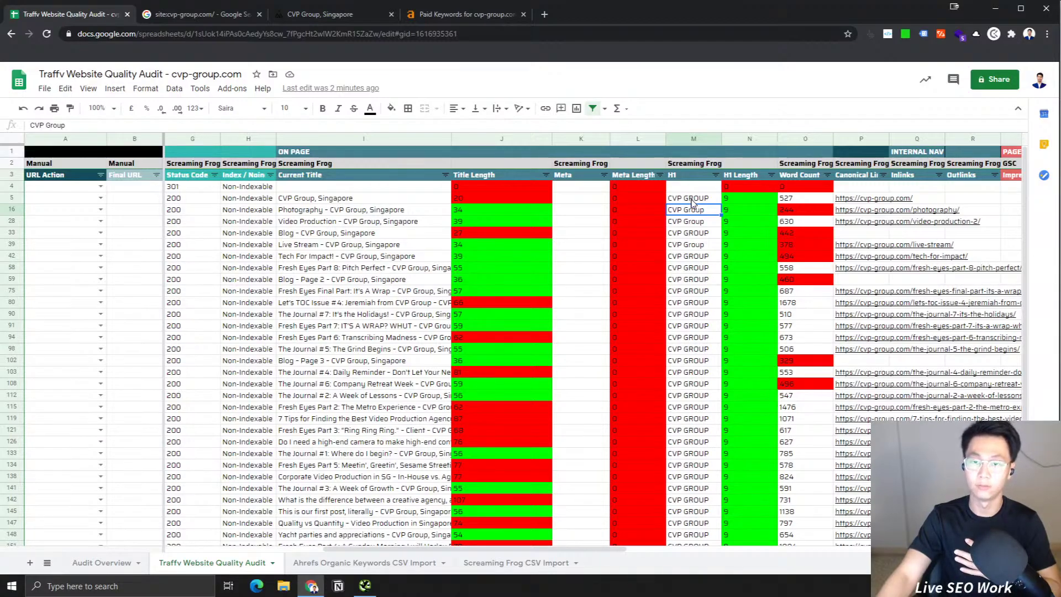
pyautogui.click(692, 201)
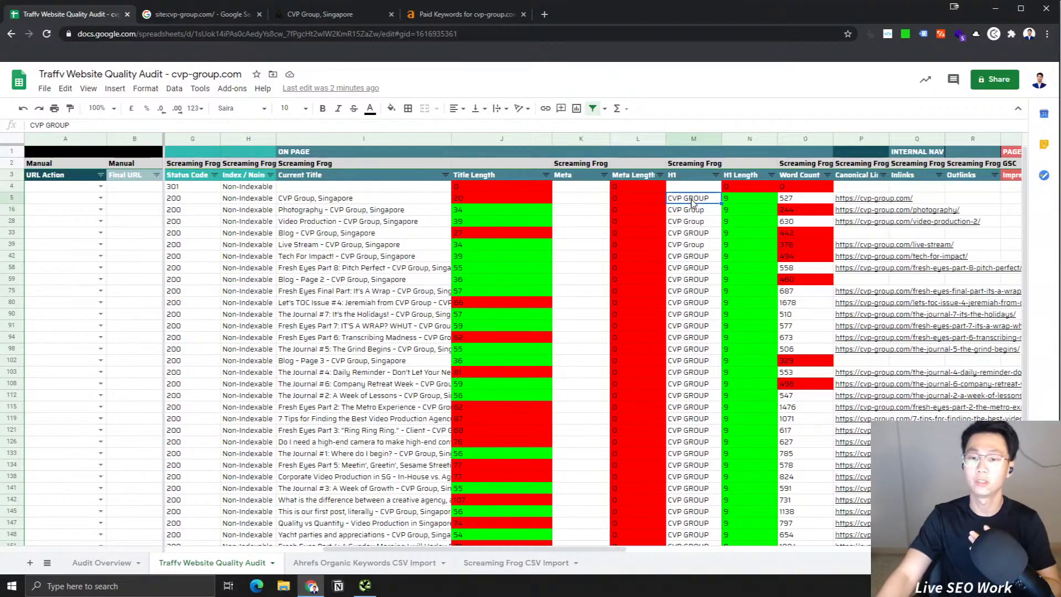
pyautogui.click(689, 222)
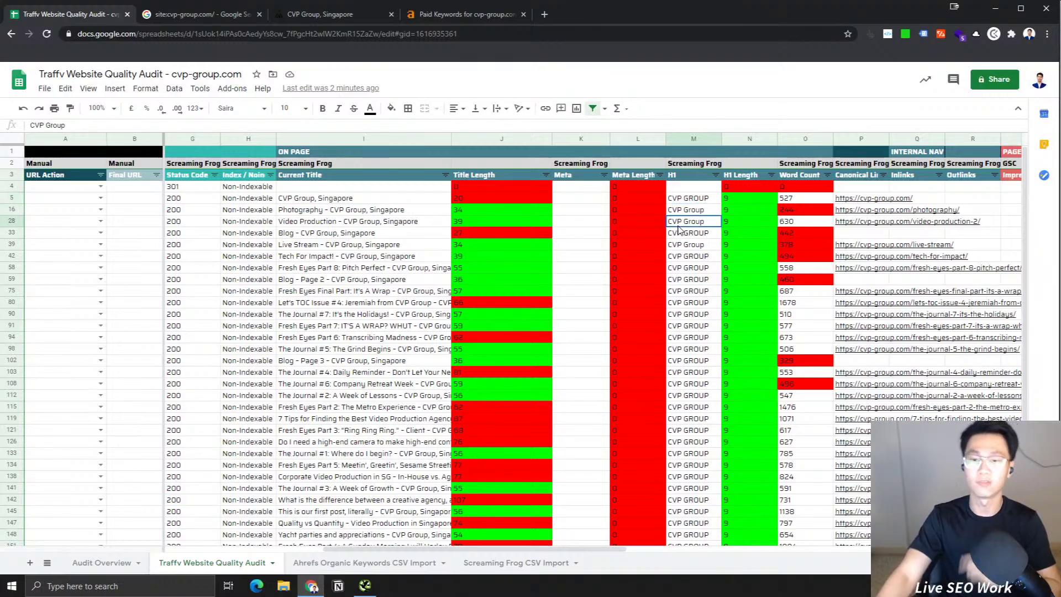
pyautogui.click(688, 236)
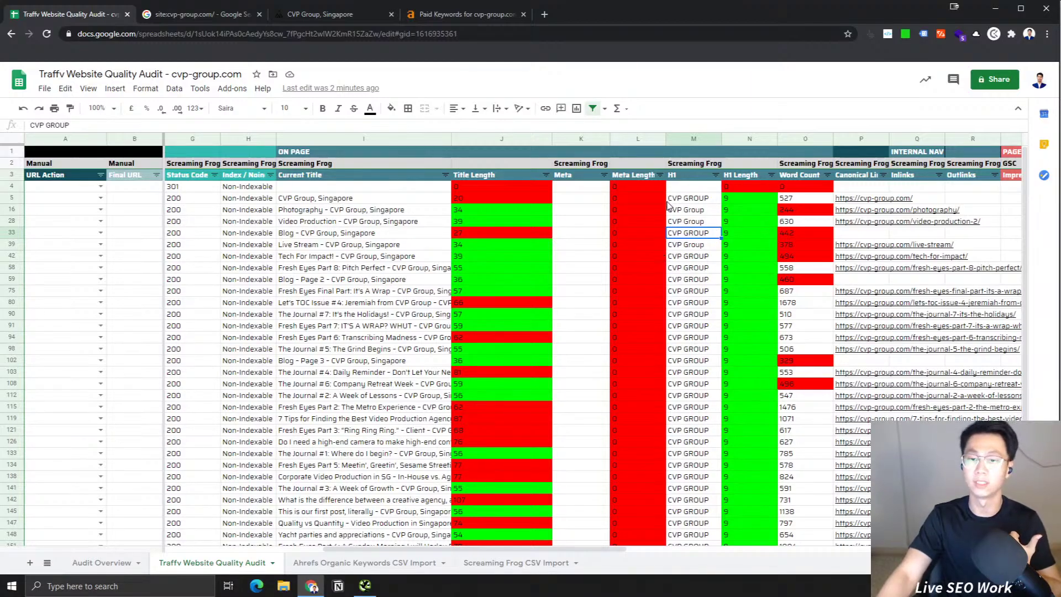
pyautogui.moveTo(685, 210); pyautogui.dragTo(688, 352)
pyautogui.click(688, 302)
pyautogui.moveTo(698, 198); pyautogui.dragTo(695, 381)
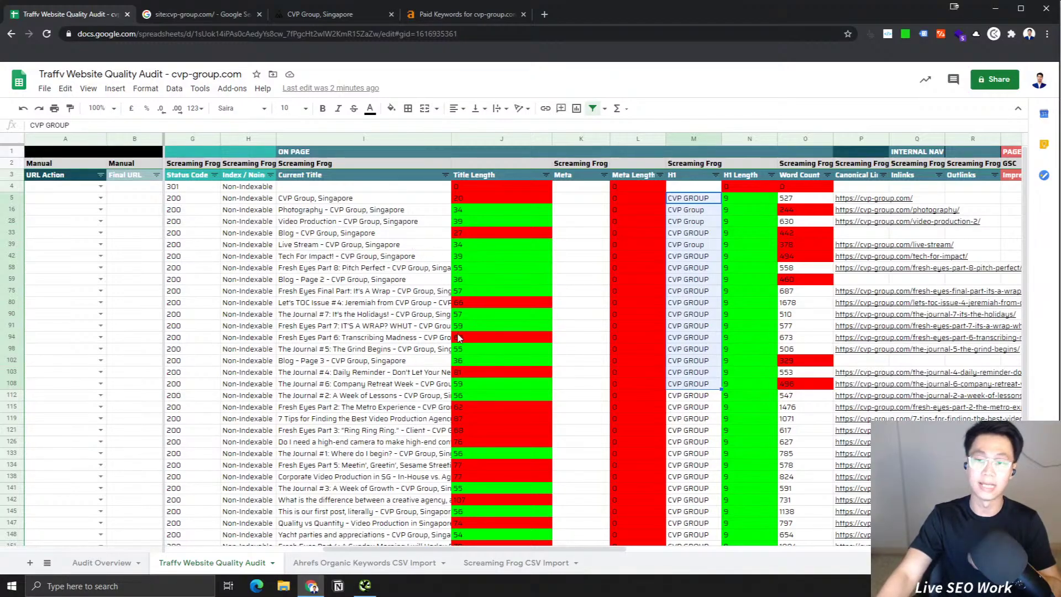
# Step: Check the Word Count column for pages flagged in red, including Photography, Blog and Blog page 2
pyautogui.click(799, 247)
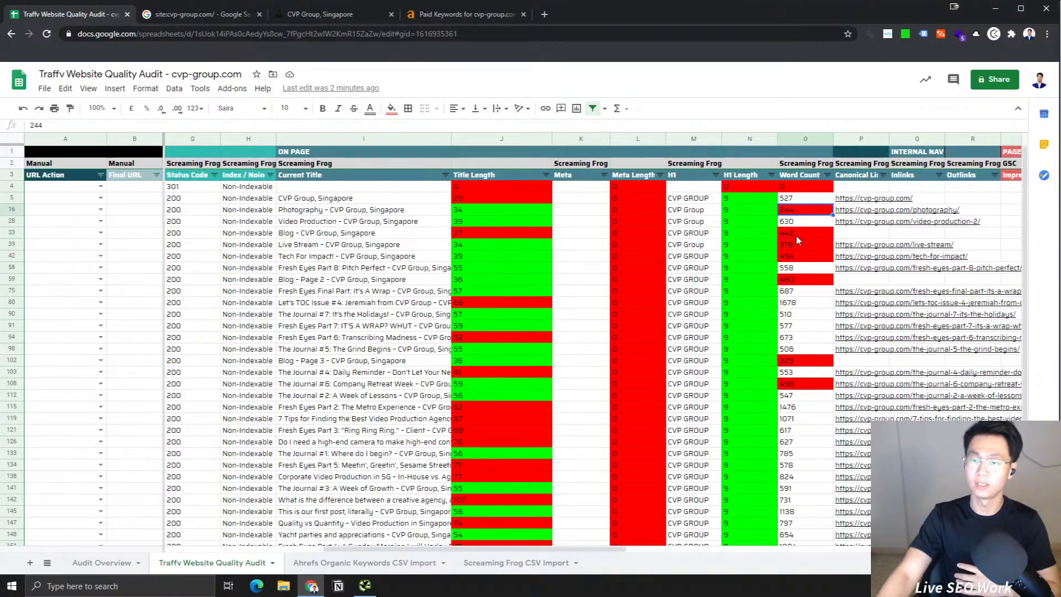
pyautogui.click(797, 234)
pyautogui.click(817, 281)
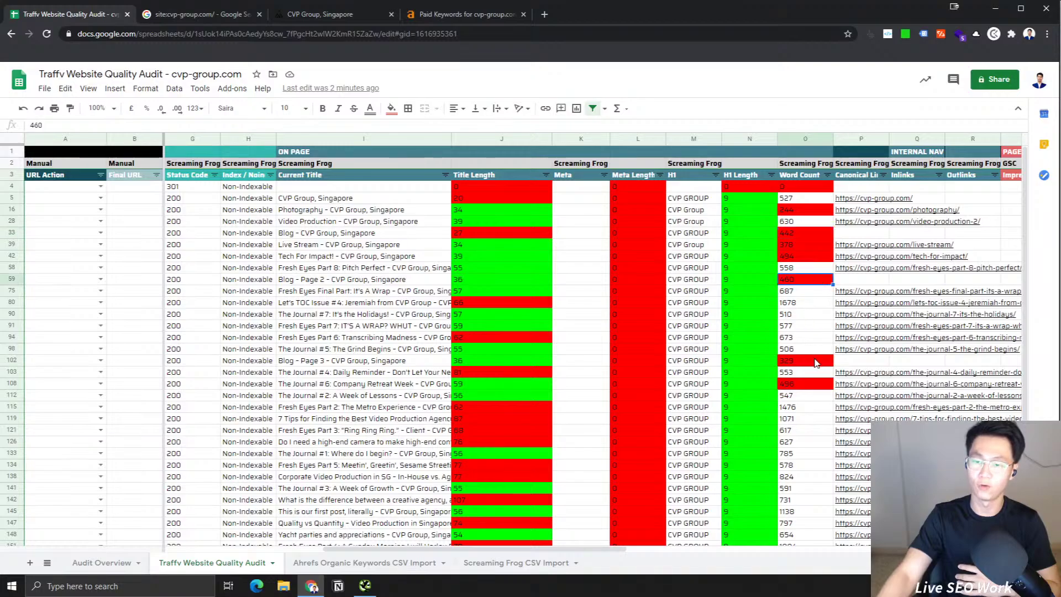
pyautogui.scroll(-5, 816, 362)
pyautogui.scroll(5, 817, 409)
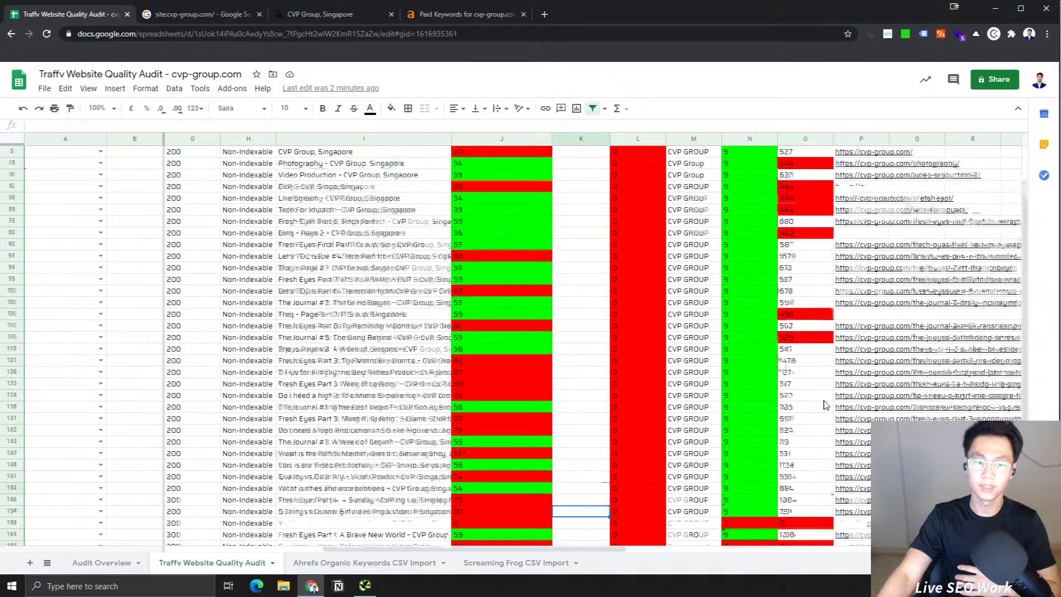
pyautogui.click(807, 243)
pyautogui.click(806, 234)
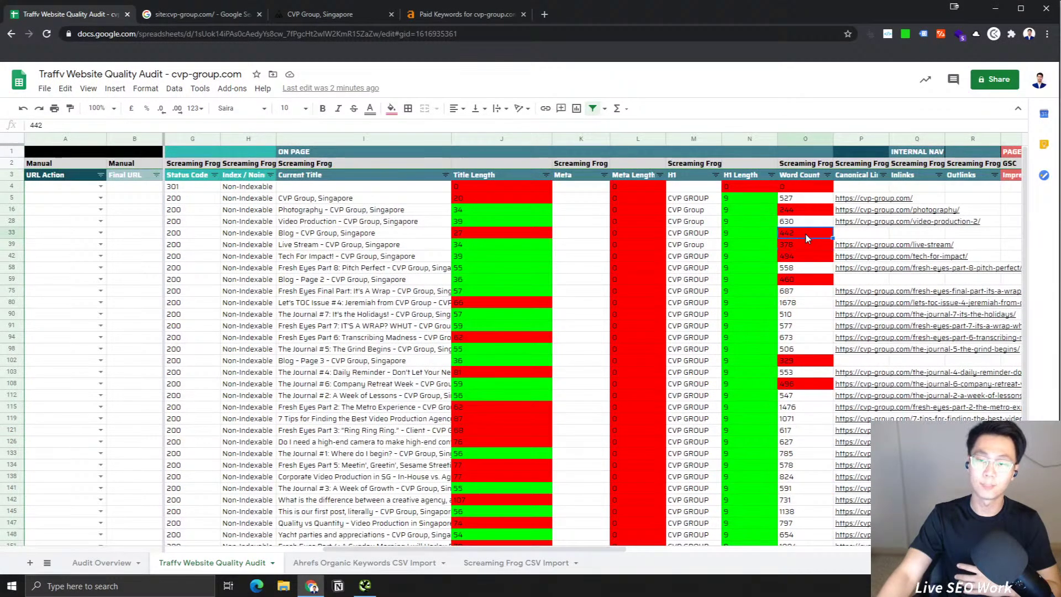
pyautogui.click(811, 213)
pyautogui.click(803, 189)
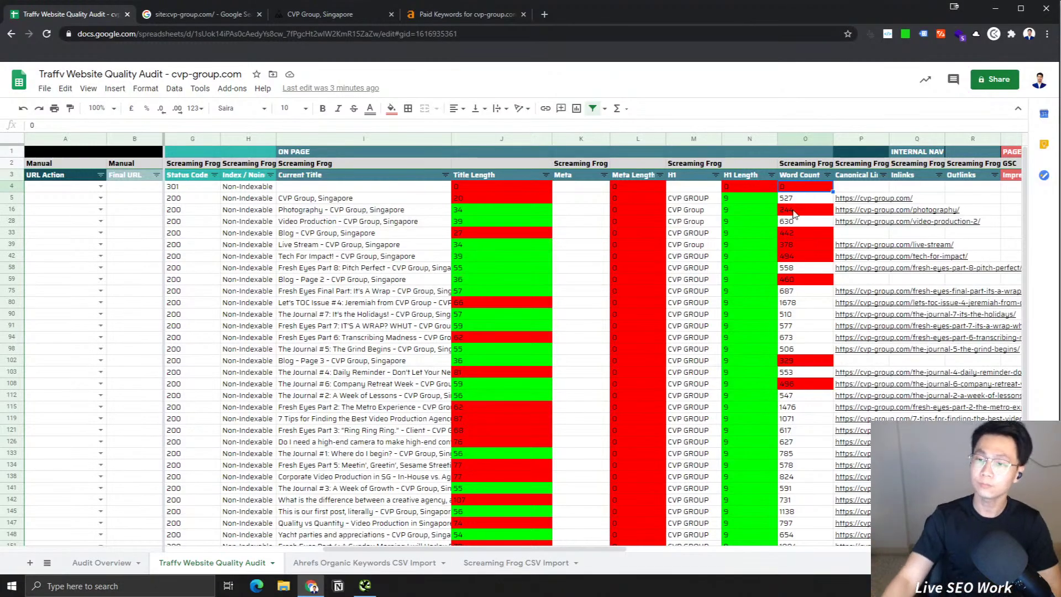
# Step: Inspect the Canonical Link column and compare the home page's canonical with its URL in row 5
pyautogui.click(863, 188)
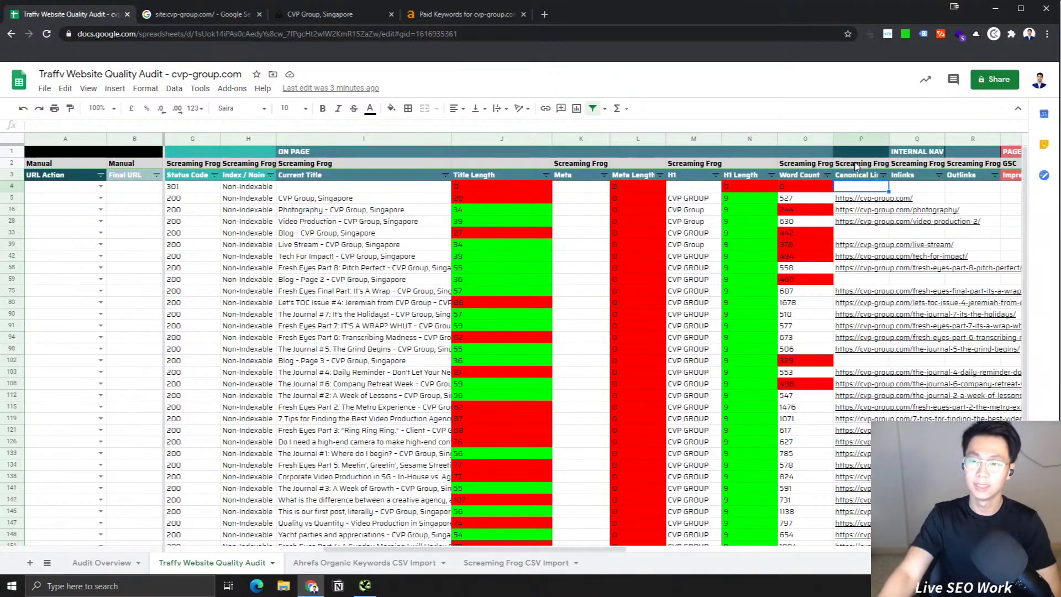
pyautogui.click(850, 156)
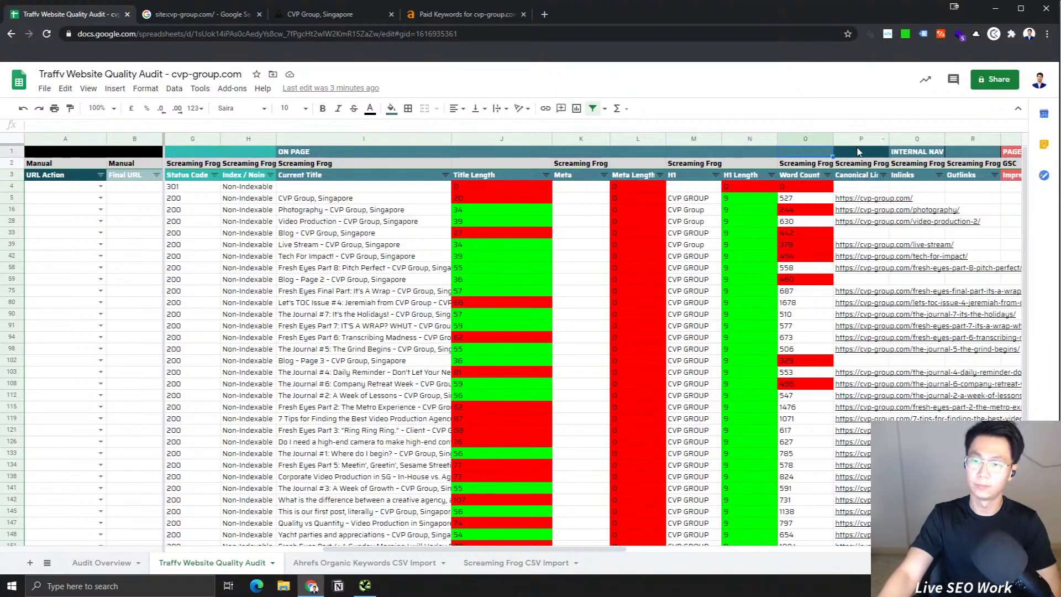
pyautogui.click(865, 163)
pyautogui.click(819, 175)
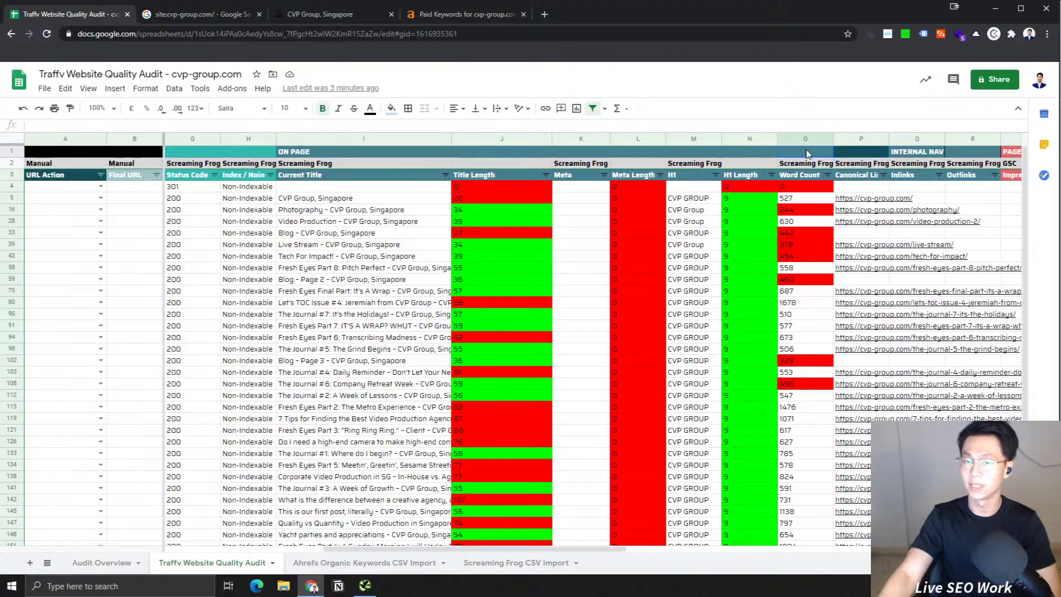
pyautogui.click(854, 153)
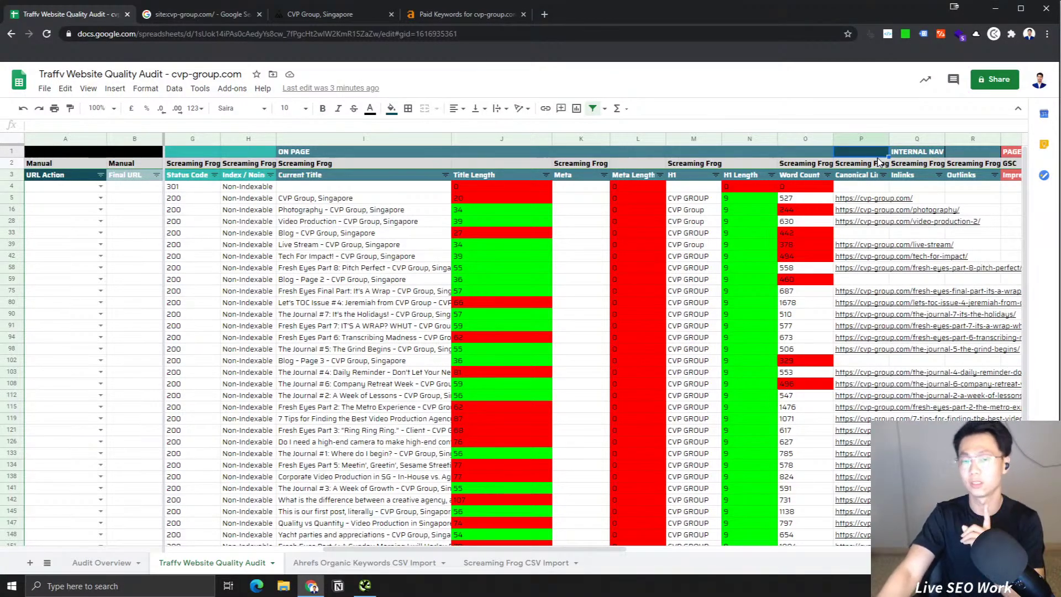
pyautogui.click(811, 156)
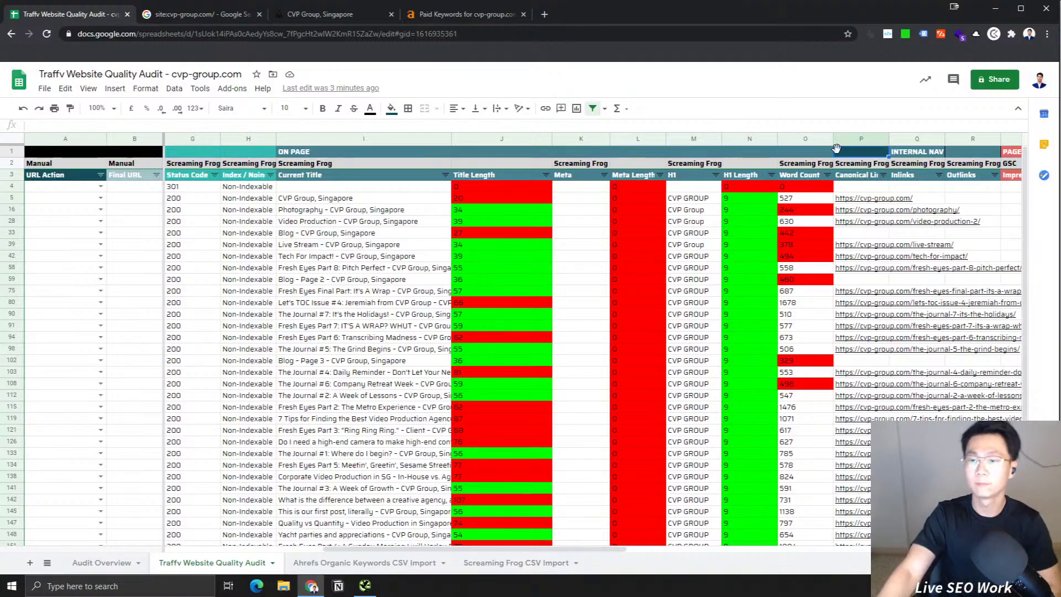
pyautogui.click(857, 210)
pyautogui.click(862, 190)
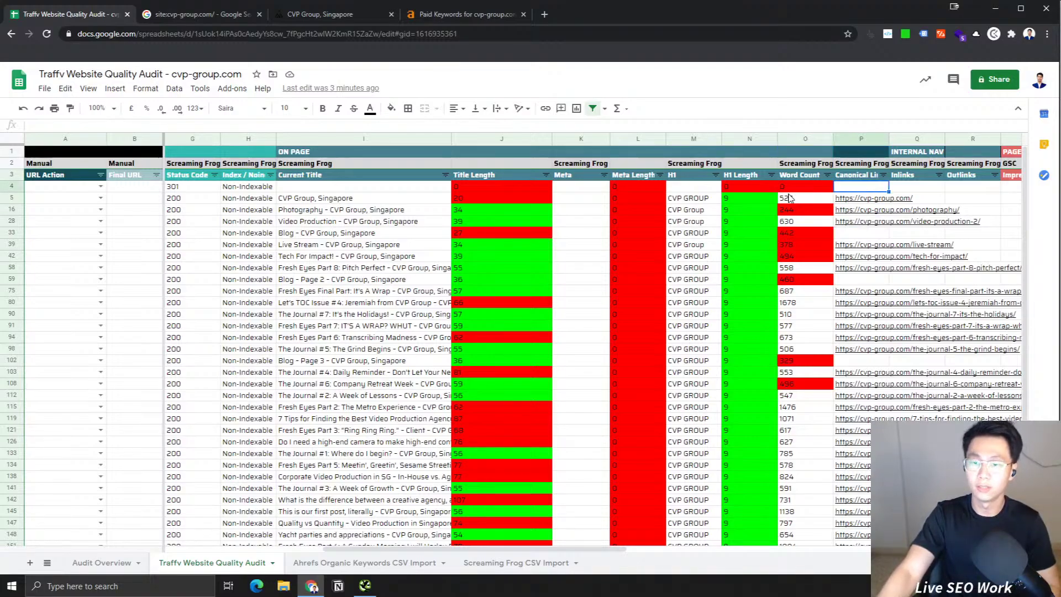
pyautogui.click(832, 198)
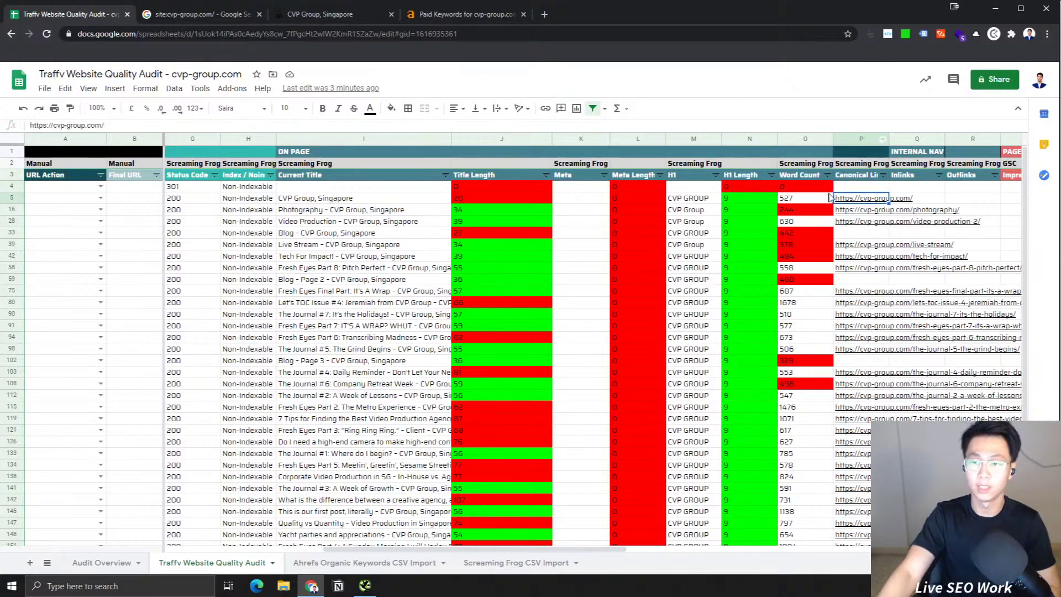
pyautogui.moveTo(614, 549); pyautogui.dragTo(562, 551)
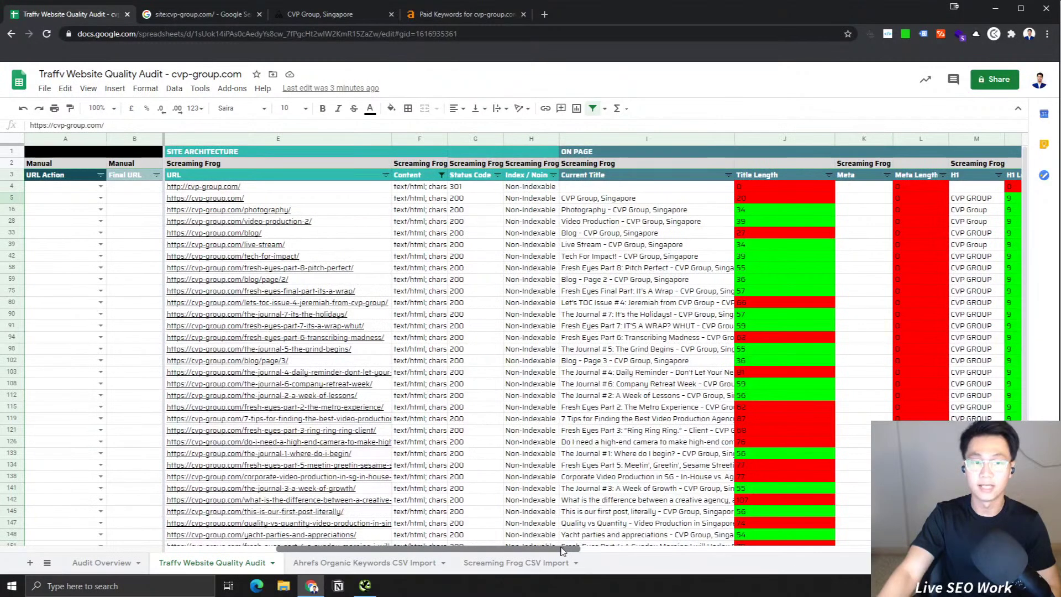
pyautogui.click(12, 198)
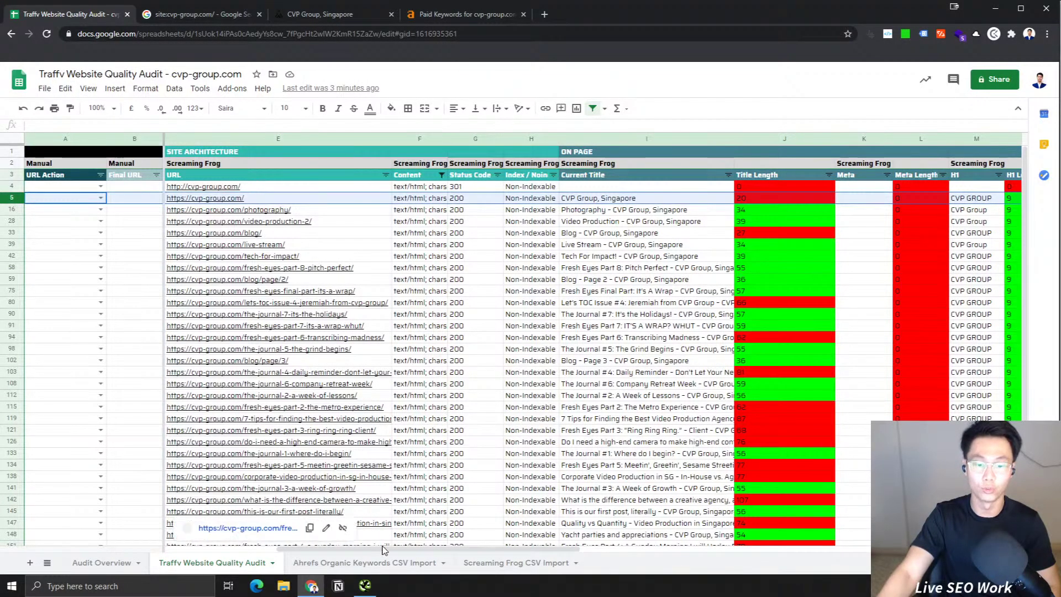
# Step: Move the Canonical Link column so it sits directly after the URL column, before Content
pyautogui.moveTo(496, 549); pyautogui.dragTo(589, 550)
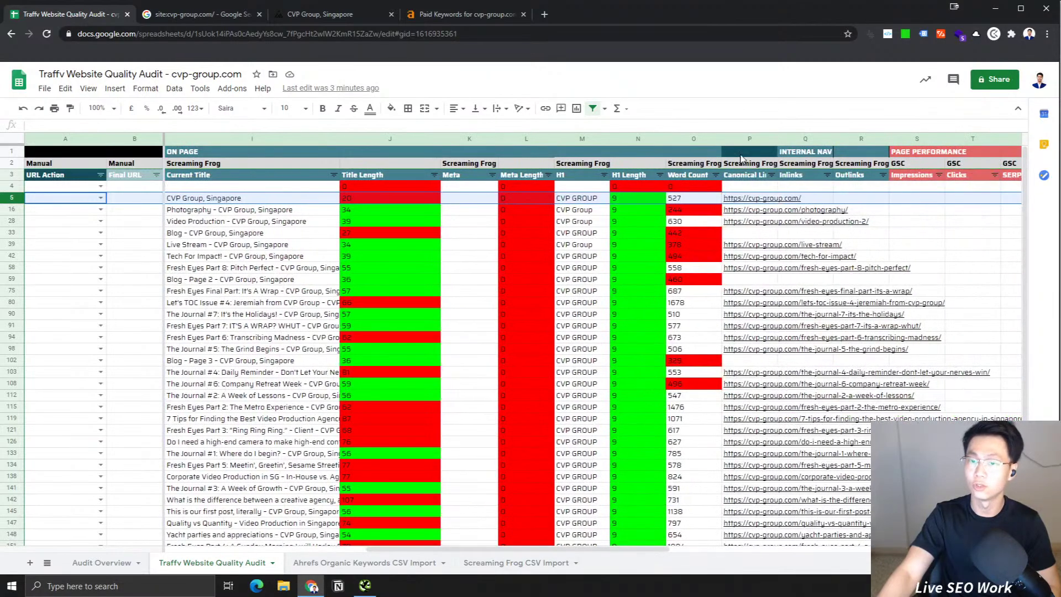
pyautogui.click(749, 139)
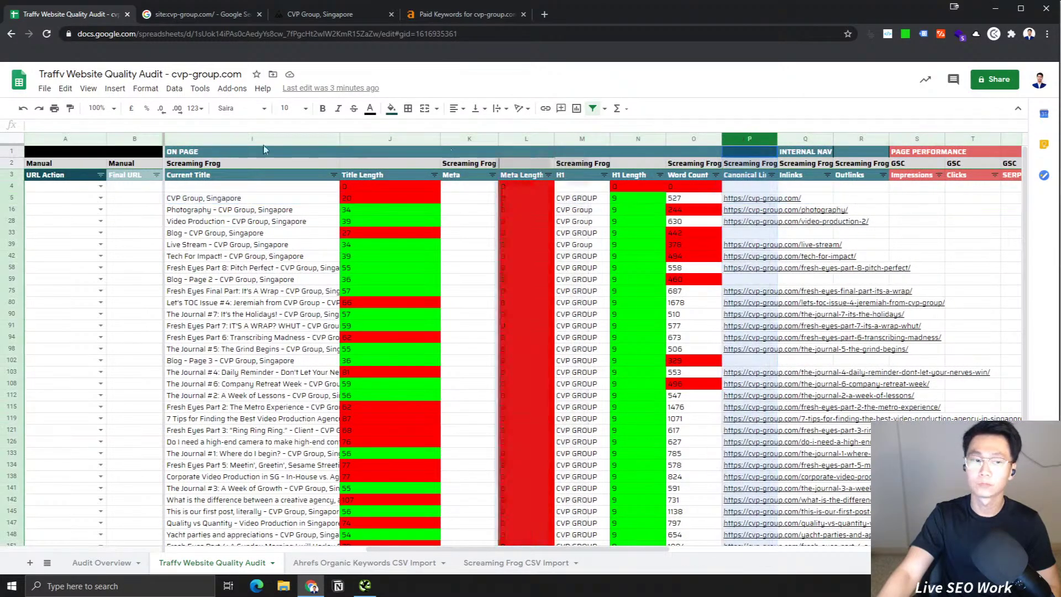
pyautogui.hscroll(-10, 264, 149)
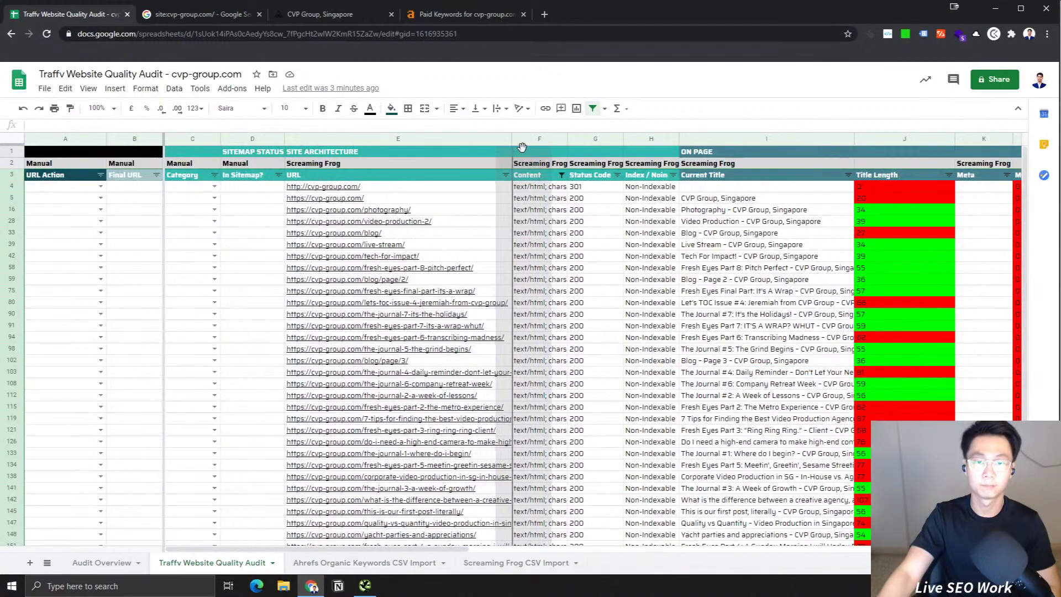
pyautogui.moveTo(522, 147); pyautogui.dragTo(544, 153)
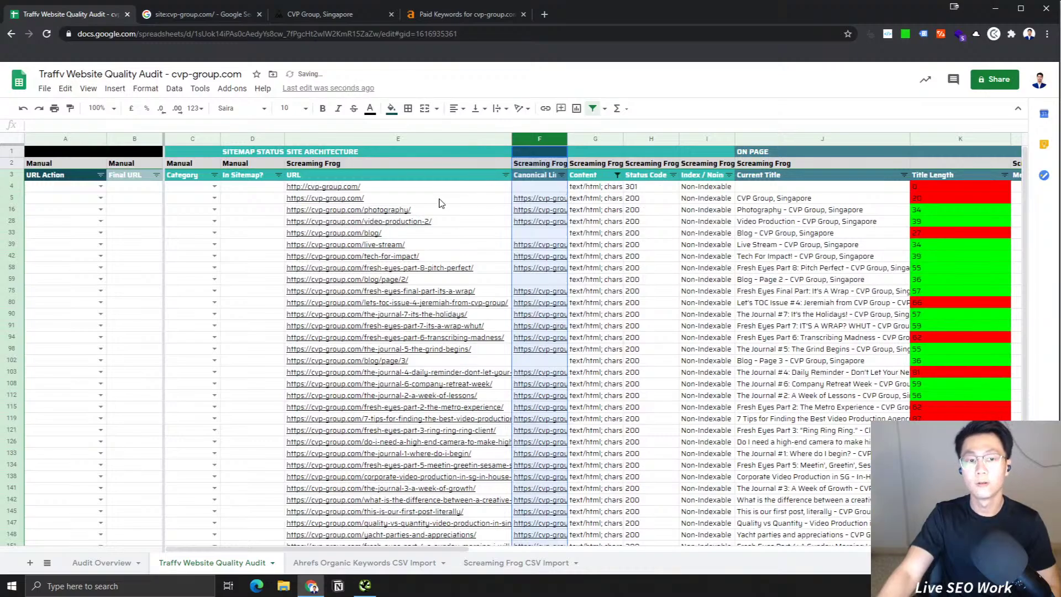
pyautogui.click(485, 210)
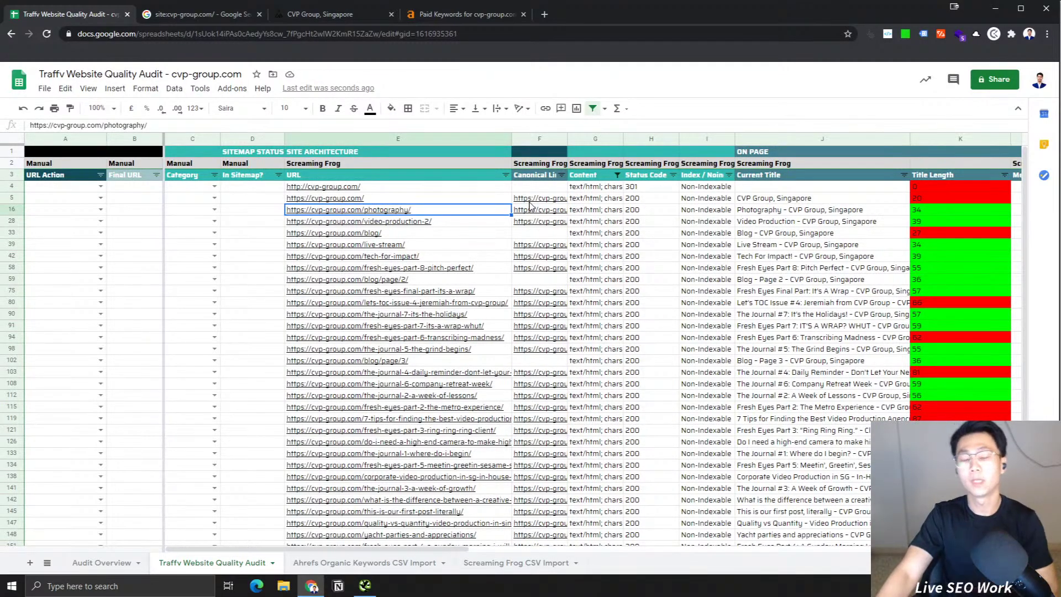
# Step: Compare each page's canonical link with its URL, from the photography page in row 16 down to row 75
pyautogui.scroll(-5, 557, 271)
pyautogui.scroll(5, 557, 271)
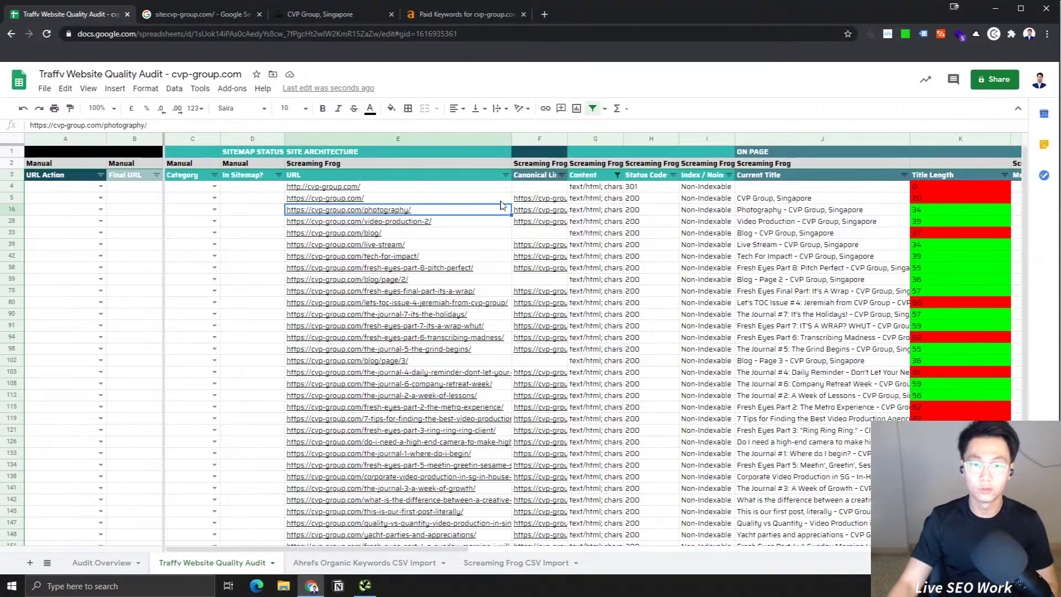
pyautogui.click(487, 216)
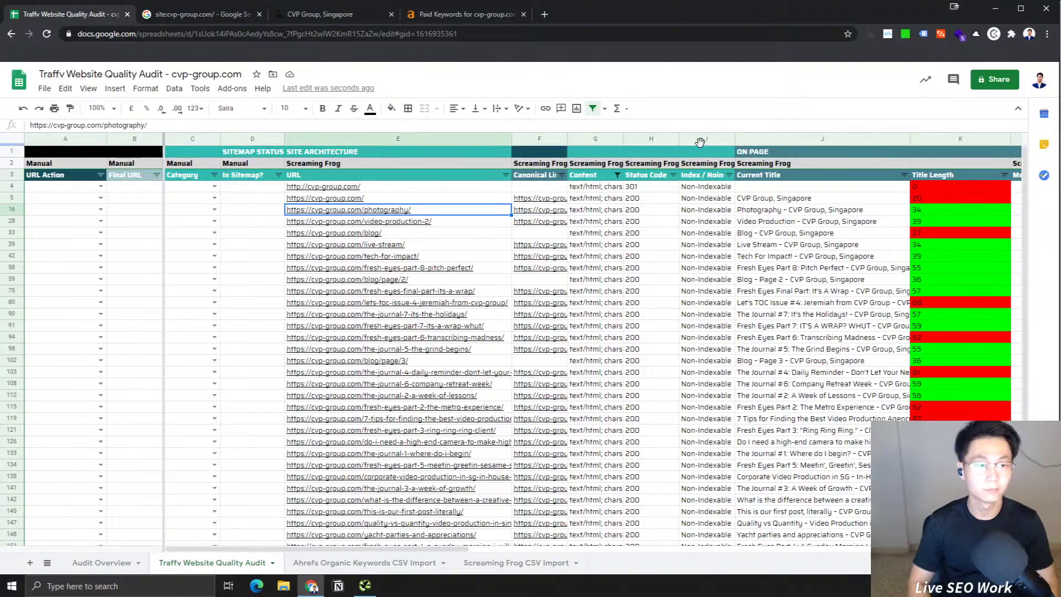
pyautogui.press('Down')
pyautogui.press('Right')
pyautogui.press('Down')
pyautogui.press('Left')
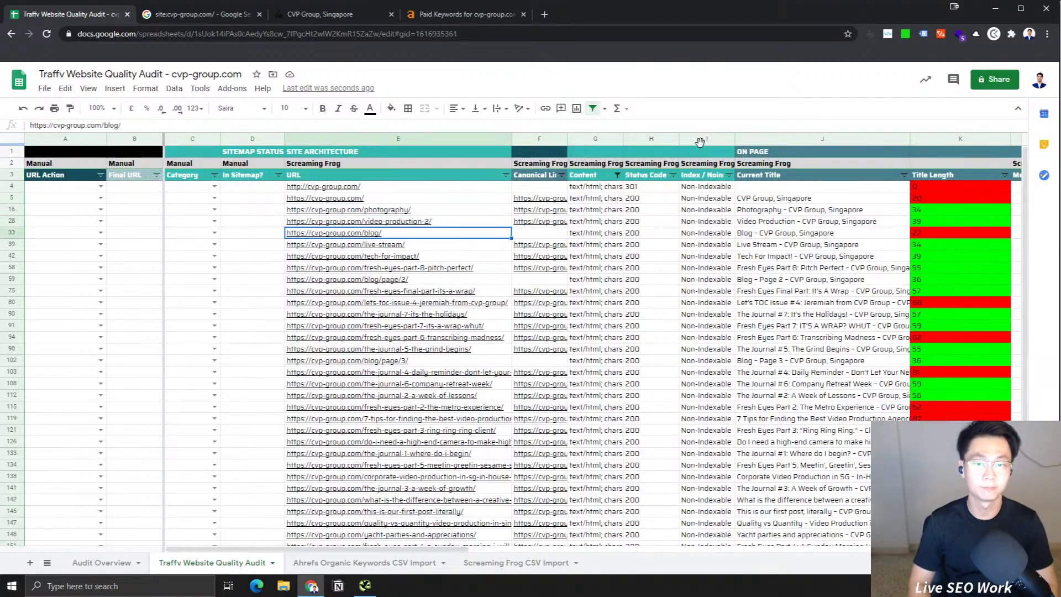
pyautogui.press('Right')
pyautogui.press('Down')
pyautogui.press('Left')
pyautogui.press('Right')
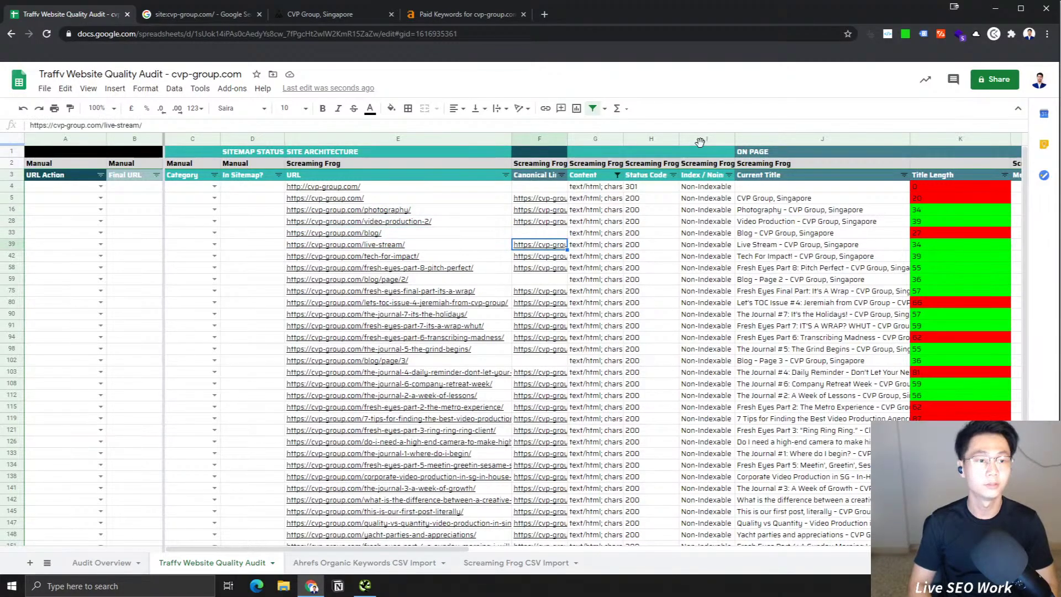
pyautogui.press('Left')
pyautogui.press('Down')
pyautogui.press('Down')
pyautogui.press('Right')
pyautogui.press('Down')
pyautogui.press('Down')
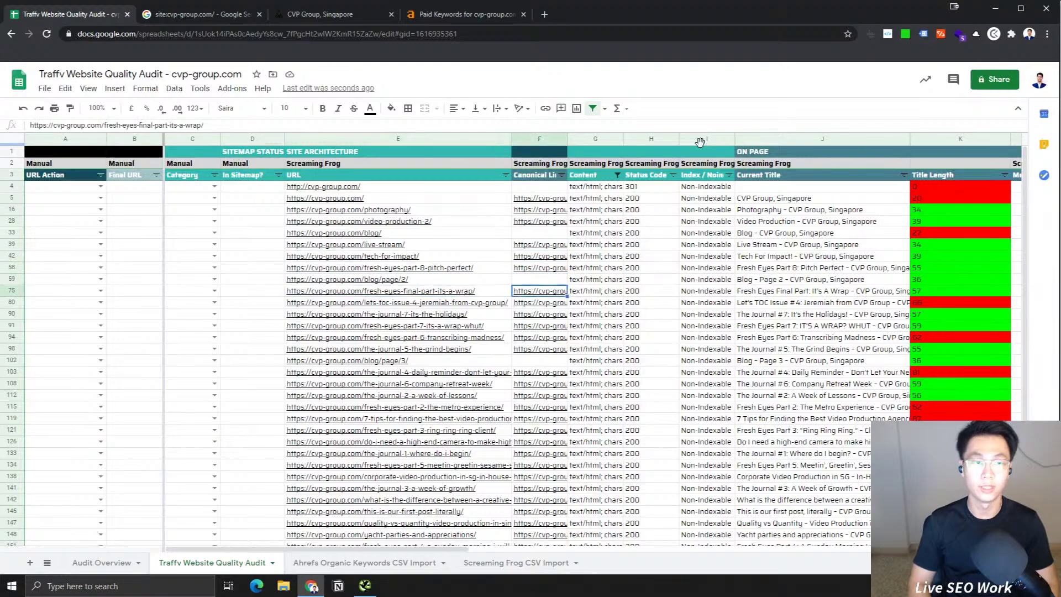
# Step: Continue checking canonical links against the page URLs from row 80 down to the company retreat week post in row 108
pyautogui.press('Down')
pyautogui.press('Left')
pyautogui.press('Right')
pyautogui.press('Down')
pyautogui.press('Down')
pyautogui.press('Left')
pyautogui.press('Right')
pyautogui.press('Down')
pyautogui.press('Down')
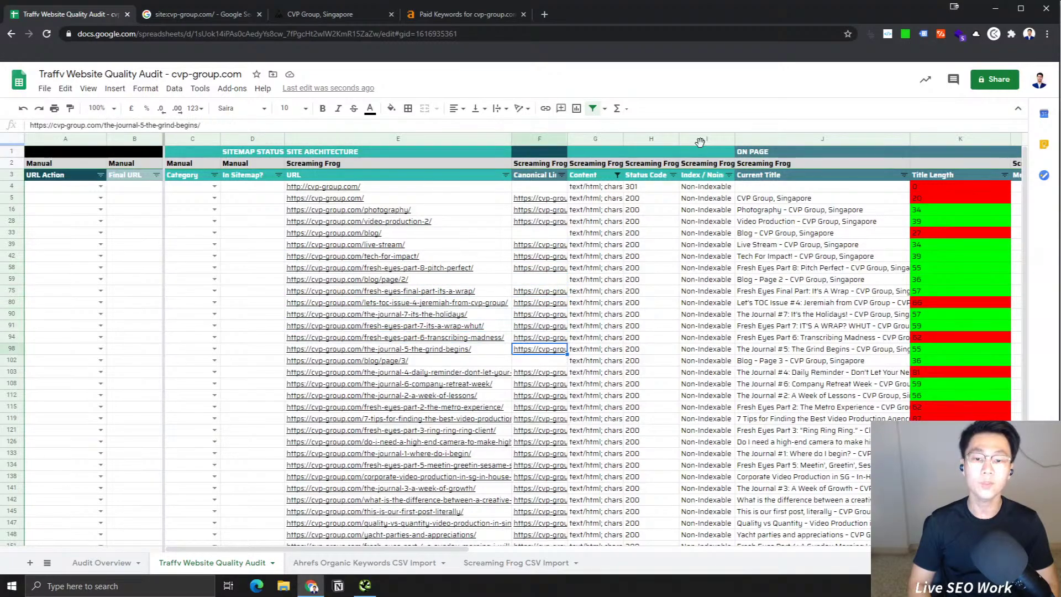
pyautogui.press('Left')
pyautogui.press('Down')
pyautogui.press('Right')
pyautogui.press('Left')
pyautogui.press('Down')
pyautogui.press('Right')
pyautogui.press('Down')
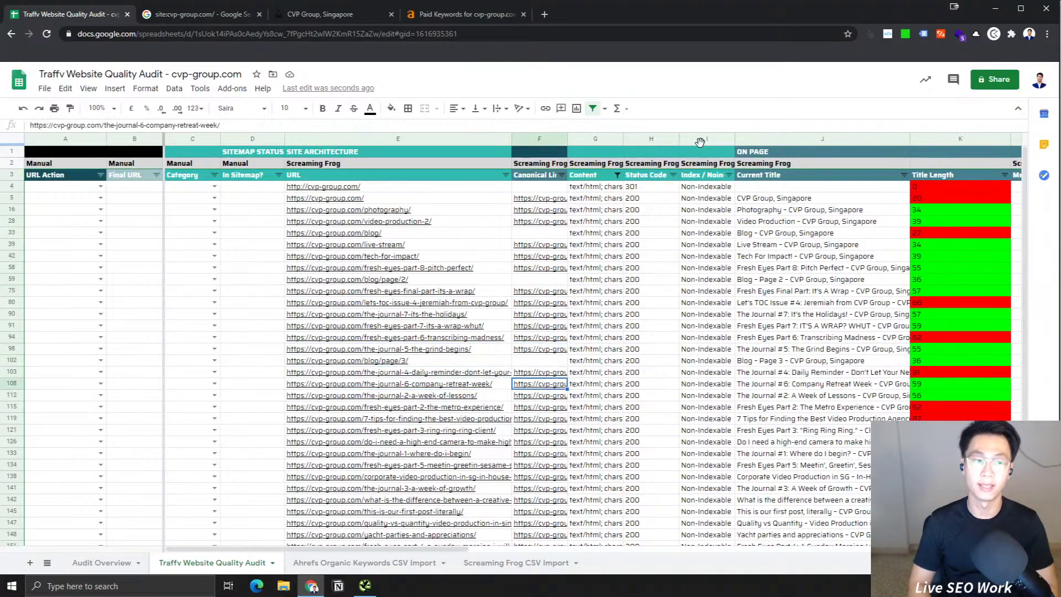
# Step: Compare canonical links with page URLs from the company retreat week post in row 108 down to row 141
pyautogui.press('Left')
pyautogui.press('Right')
pyautogui.press('Down')
pyautogui.press('Left')
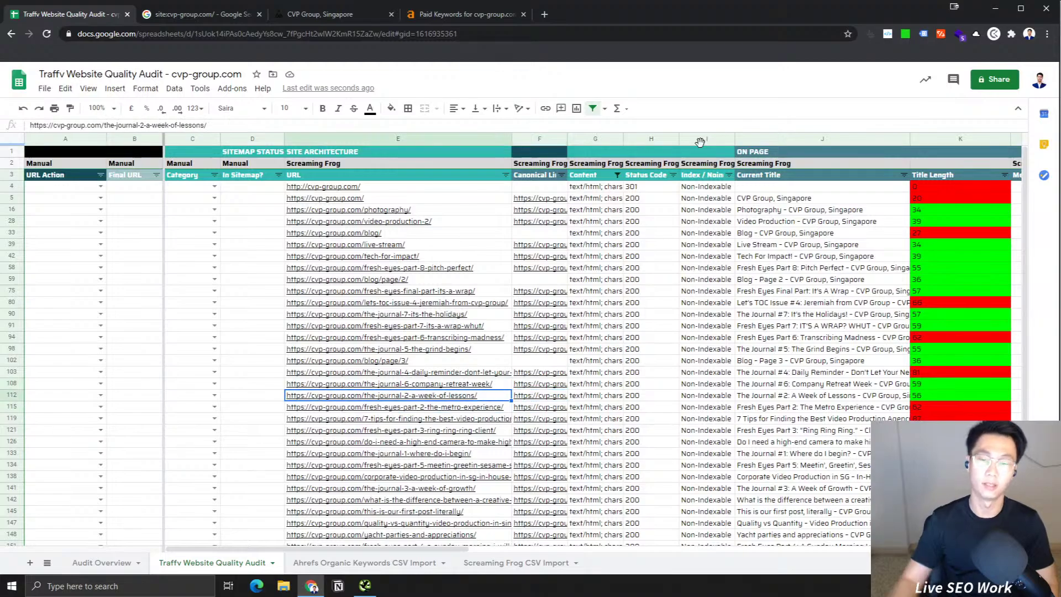
pyautogui.scroll(-5, 522, 232)
pyautogui.press('Down')
pyautogui.press('Down')
pyautogui.press('Down')
pyautogui.press('Down')
pyautogui.press('Down')
pyautogui.press('Down')
pyautogui.press('Down')
pyautogui.press('Down')
pyautogui.click(519, 360)
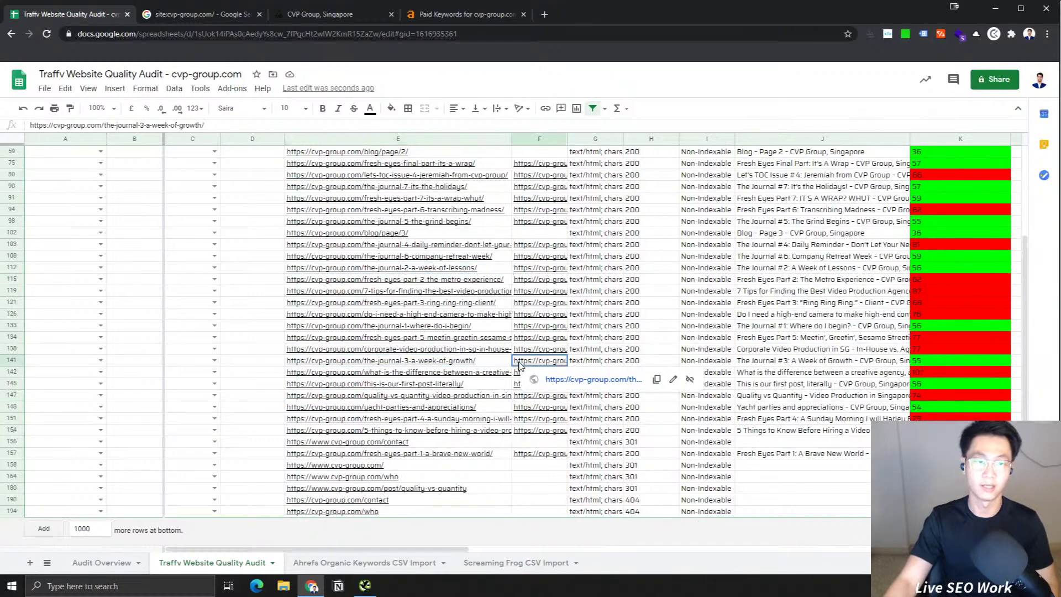
# Step: Finish comparing canonical links with page URLs from row 145 to the yacht parties post in row 148
pyautogui.click(468, 384)
pyautogui.click(548, 396)
pyautogui.click(455, 409)
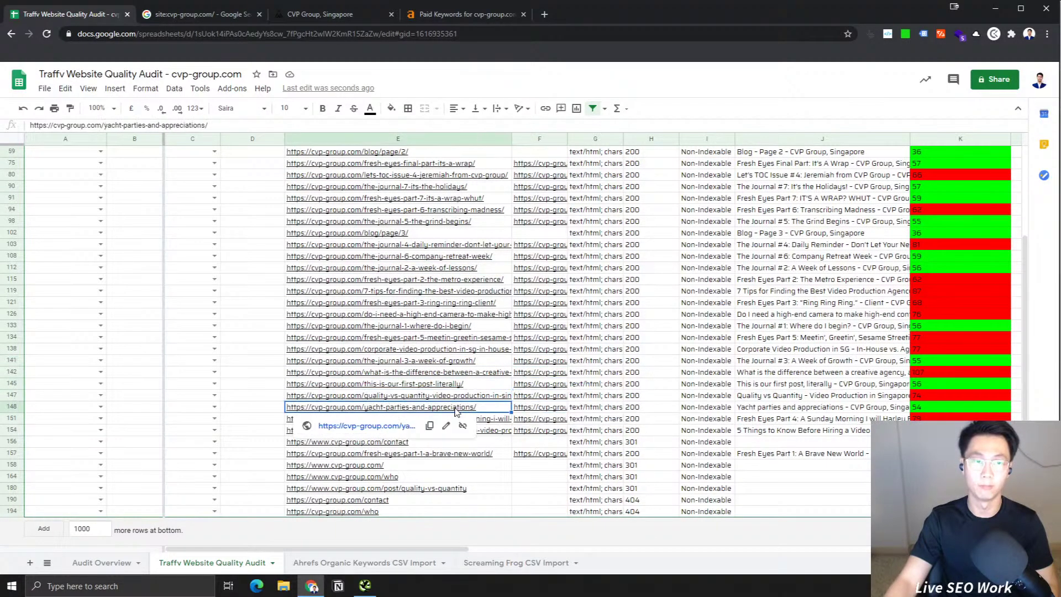
pyautogui.click(523, 409)
pyautogui.scroll(5, 619, 366)
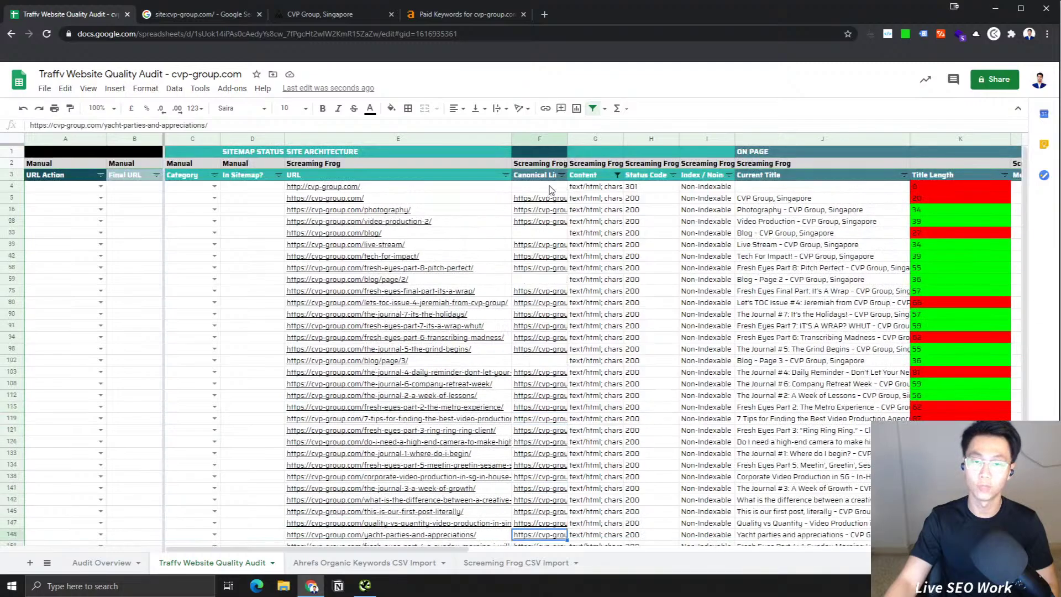
pyautogui.moveTo(415, 551); pyautogui.dragTo(144, 498)
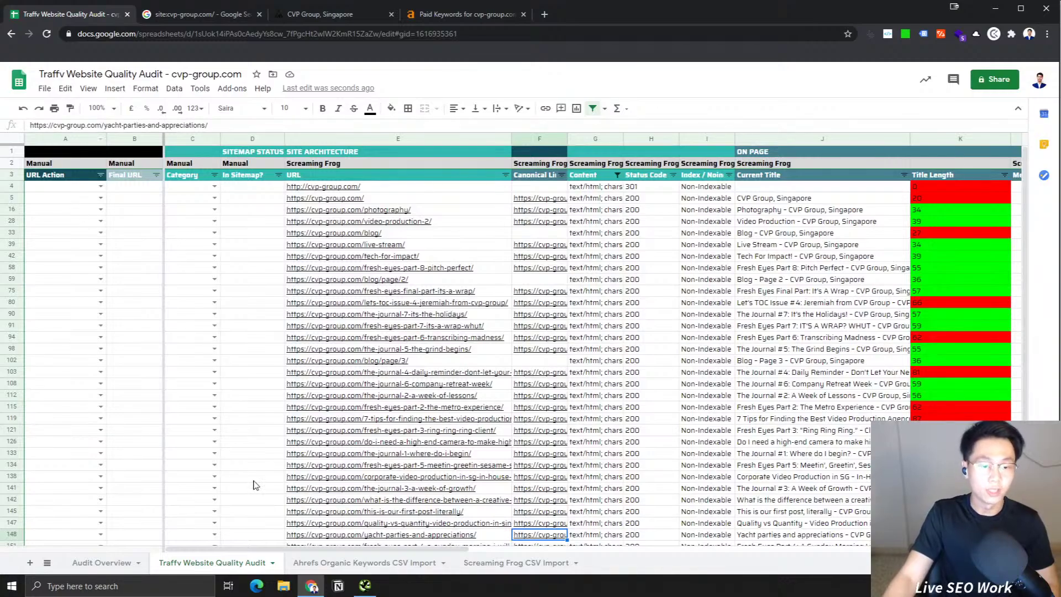
# Step: Review the findings recorded in the Audit Overview sheet, then switch to the Ahrefs paid keywords report for cvp-group.com
pyautogui.click(108, 563)
pyautogui.moveTo(479, 382); pyautogui.dragTo(142, 175)
pyautogui.click(264, 328)
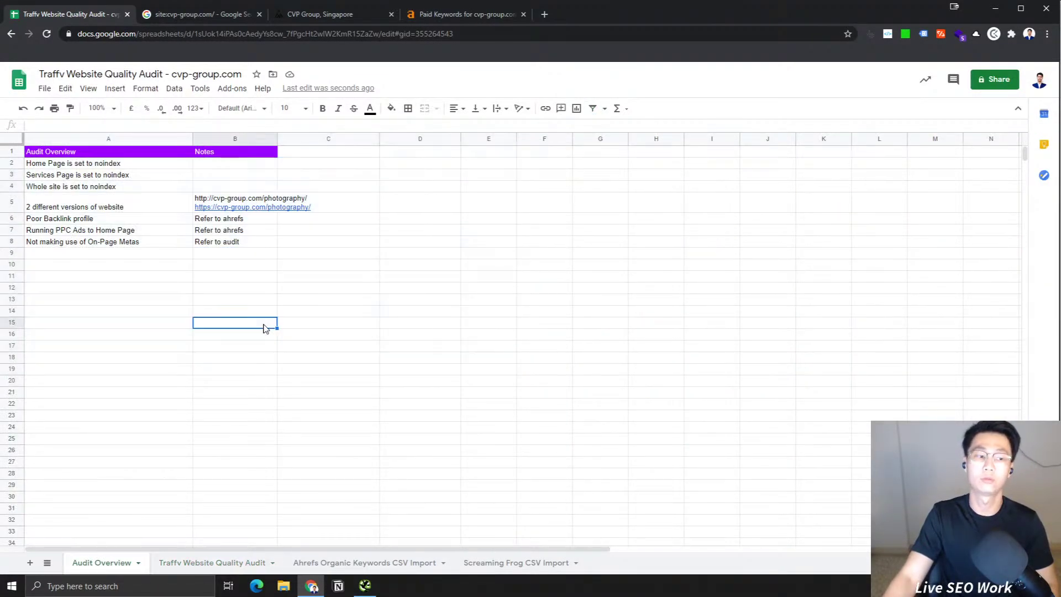
pyautogui.click(323, 13)
pyautogui.click(473, 15)
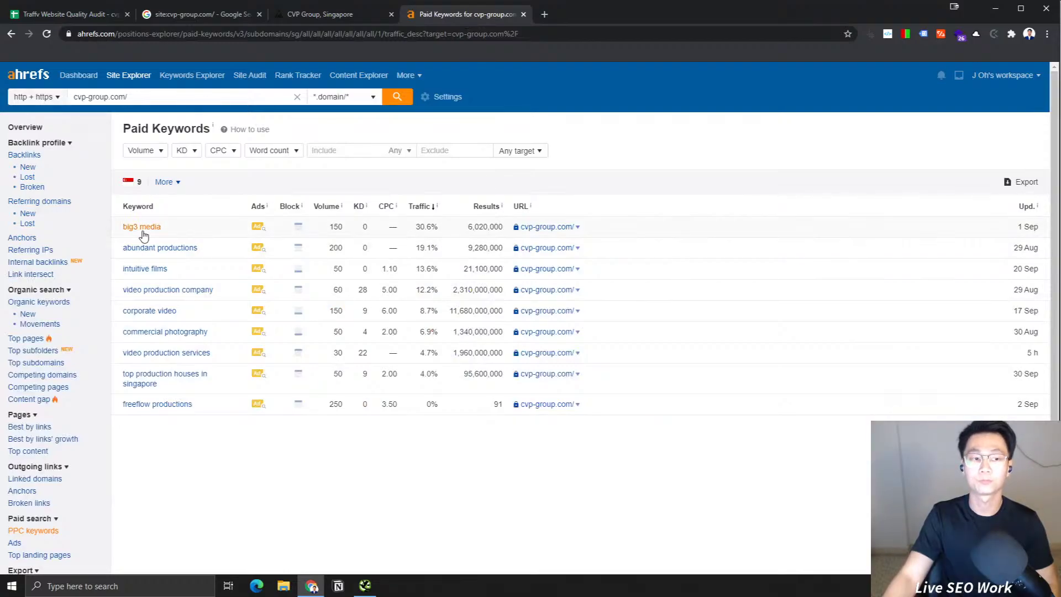
# Step: Copy the paid keyword "big3 media" from Ahrefs and search Google for it in a new browser tab
pyautogui.moveTo(177, 231); pyautogui.dragTo(117, 231)
pyautogui.hotkey('ctrl', 'c')
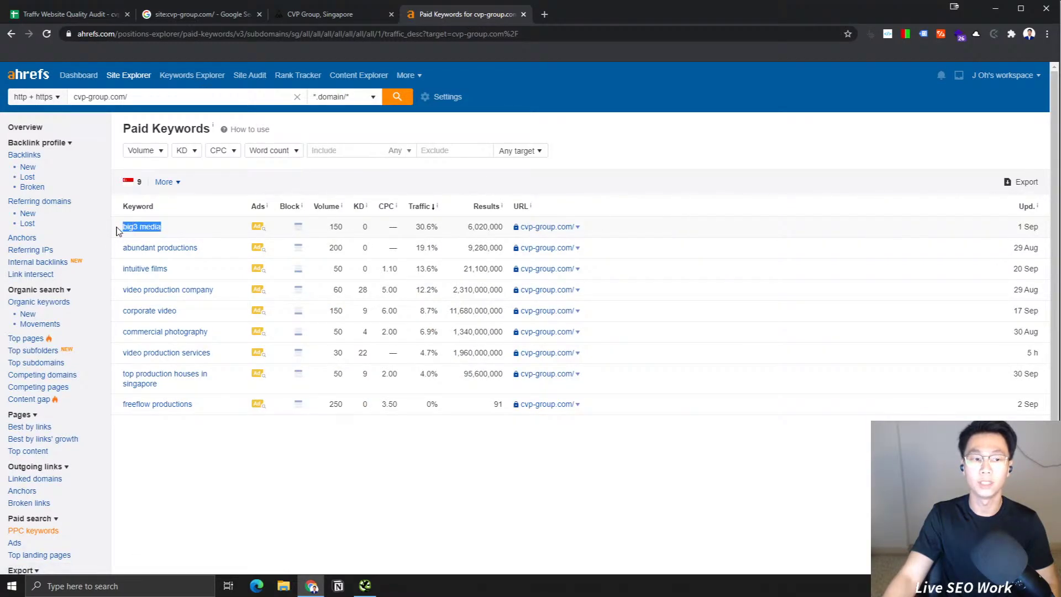
pyautogui.click(549, 15)
pyautogui.write('goog')
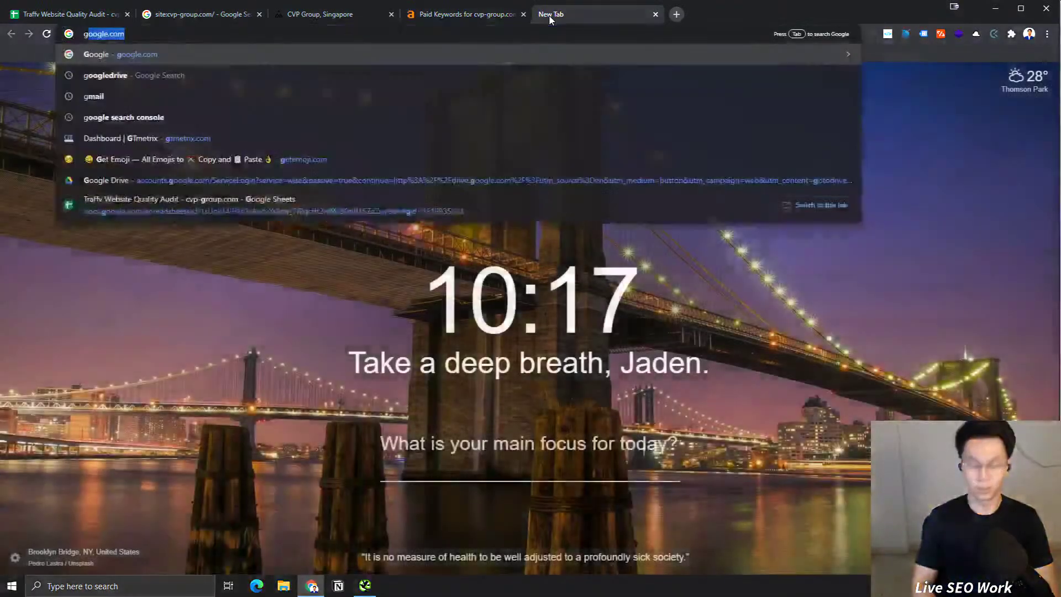
pyautogui.write('lke')
pyautogui.press('Return')
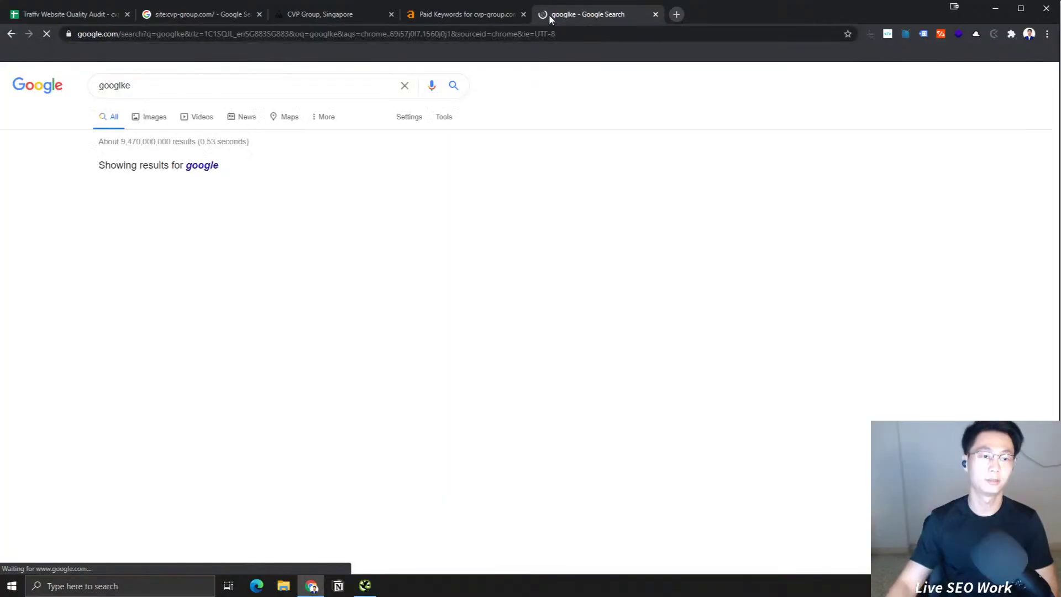
pyautogui.tripleClick(140, 91)
pyautogui.hotkey('ctrl', 'v')
pyautogui.press('Return')
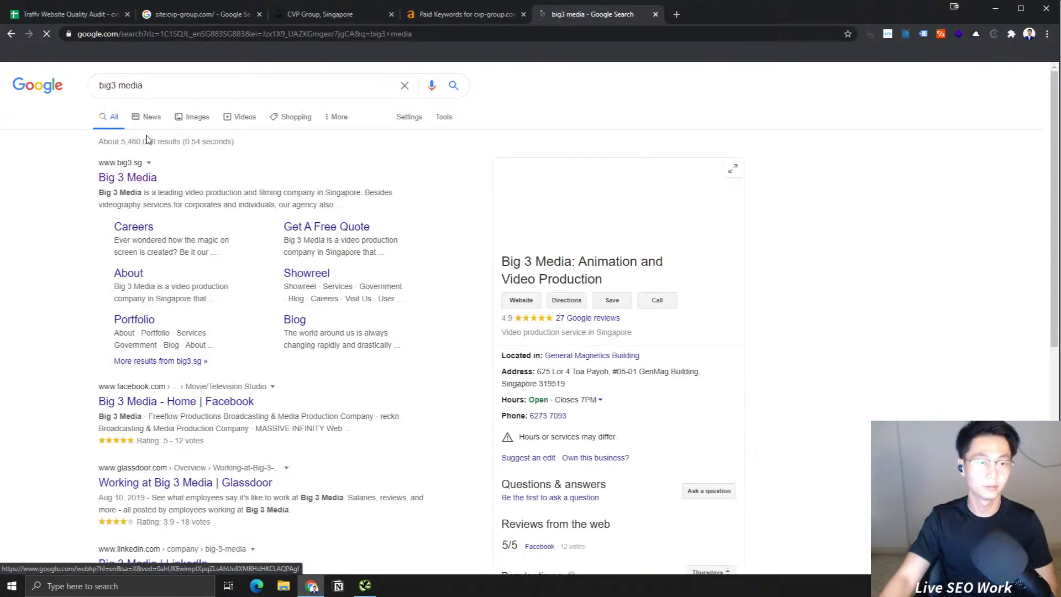
# Step: Copy the paid keyword "intuitive films" from the Ahrefs list and search Google for it
pyautogui.click(419, 13)
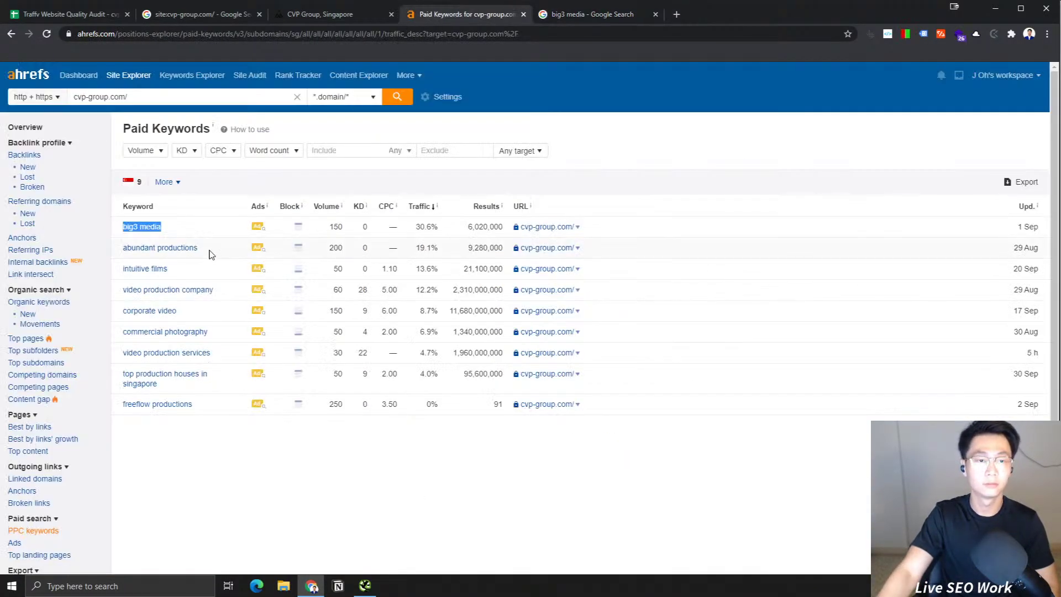
pyautogui.moveTo(212, 250); pyautogui.dragTo(125, 251)
pyautogui.moveTo(182, 269); pyautogui.dragTo(123, 270)
pyautogui.hotkey('ctrl', 'c')
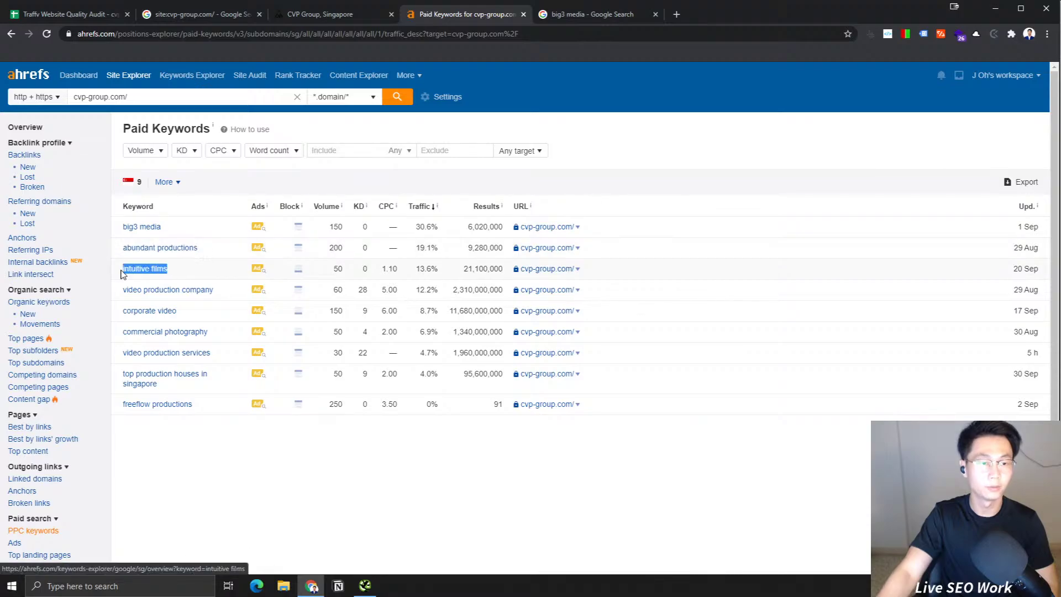
pyautogui.click(568, 19)
pyautogui.click(239, 94)
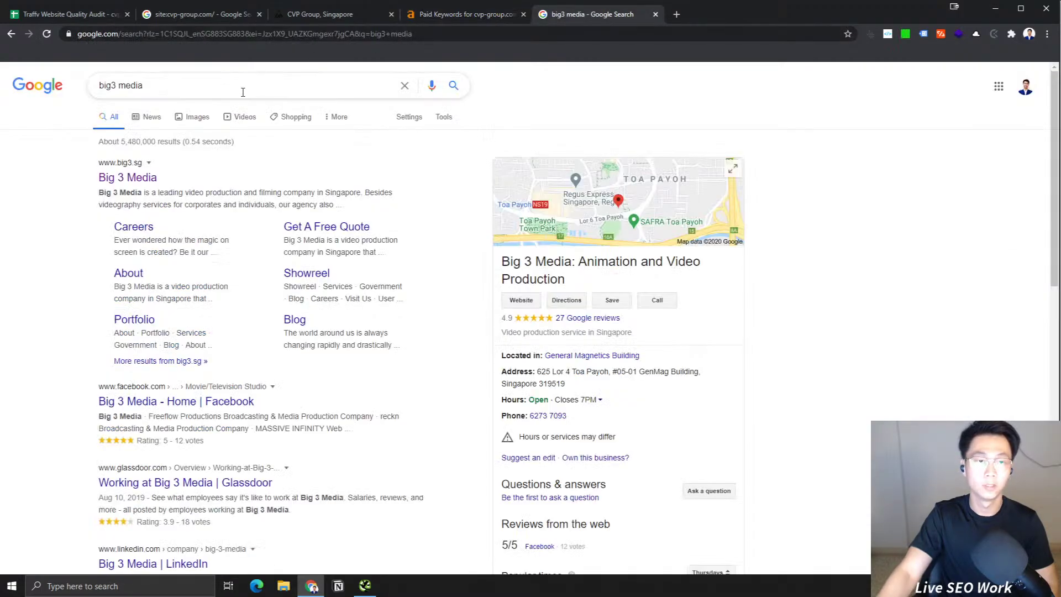
pyautogui.hotkey('ctrl', 'a')
pyautogui.hotkey('ctrl', 'v')
pyautogui.press('Return')
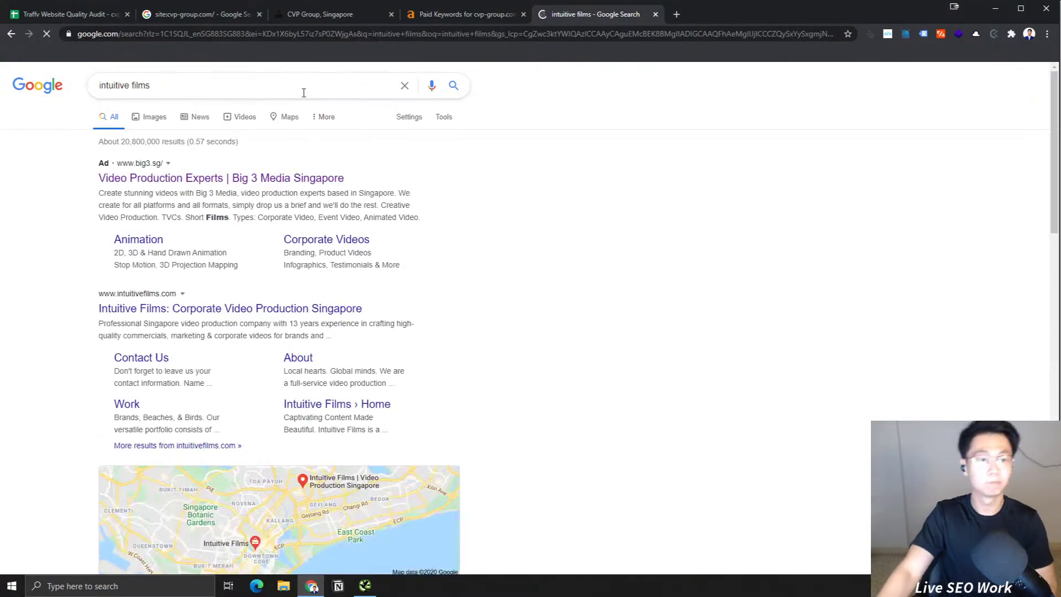
# Step: View the landing page of the Big 3 Media ad in a separate tab and close it
pyautogui.rightClick(181, 308)
pyautogui.click(232, 374)
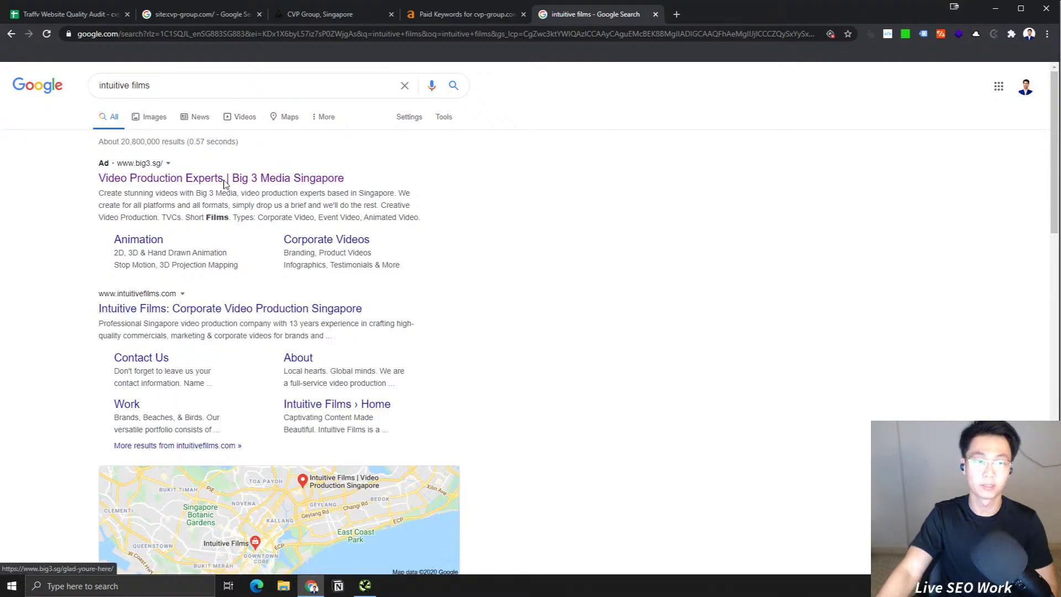
pyautogui.hotkey('alt', 'Tab')
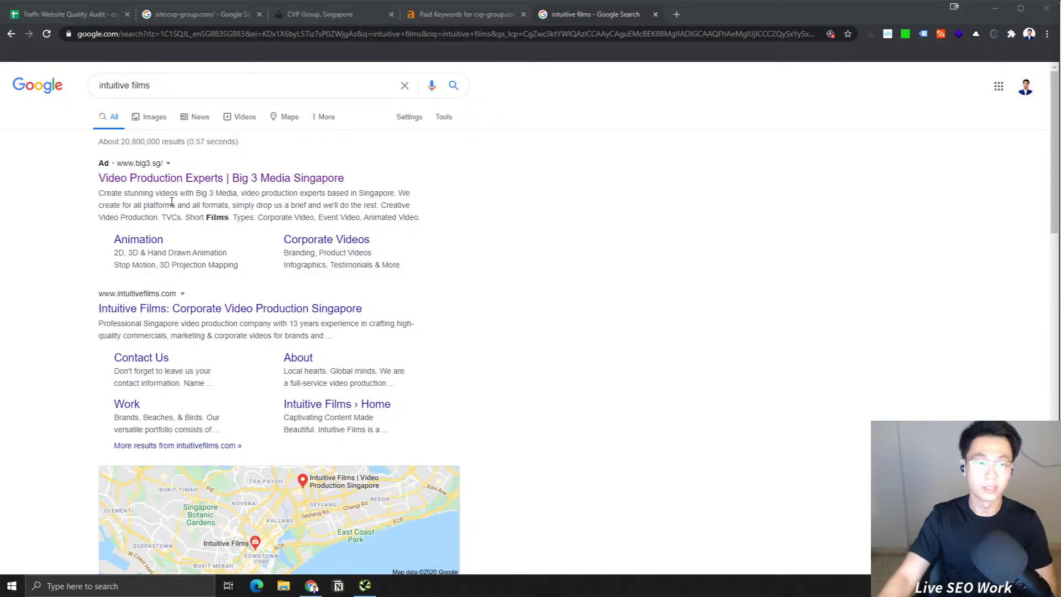
pyautogui.rightClick(307, 184)
pyautogui.click(323, 187)
pyautogui.hotkey('ctrl', 'Tab')
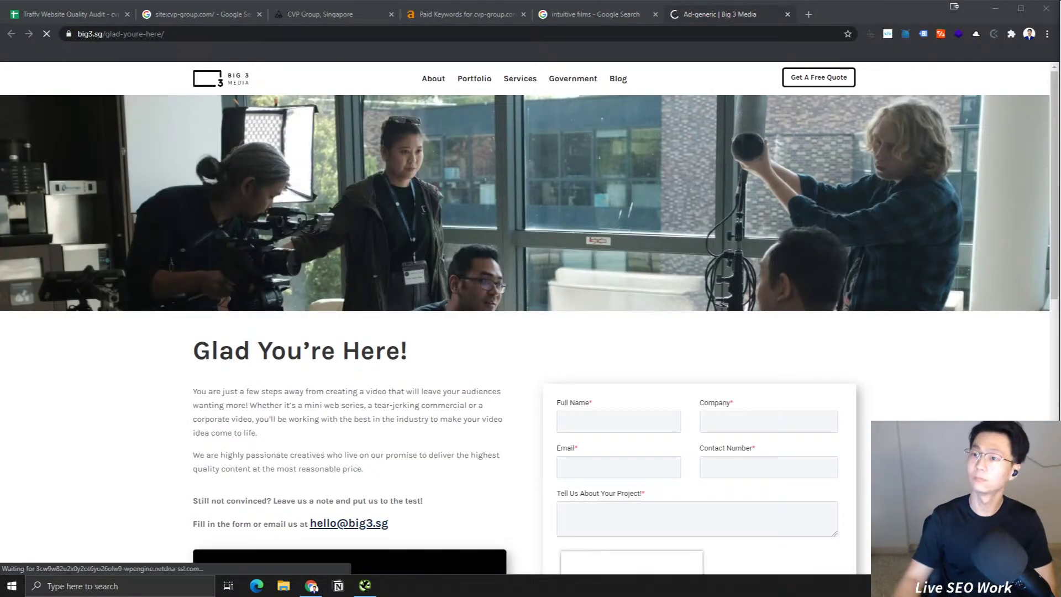
pyautogui.click(786, 15)
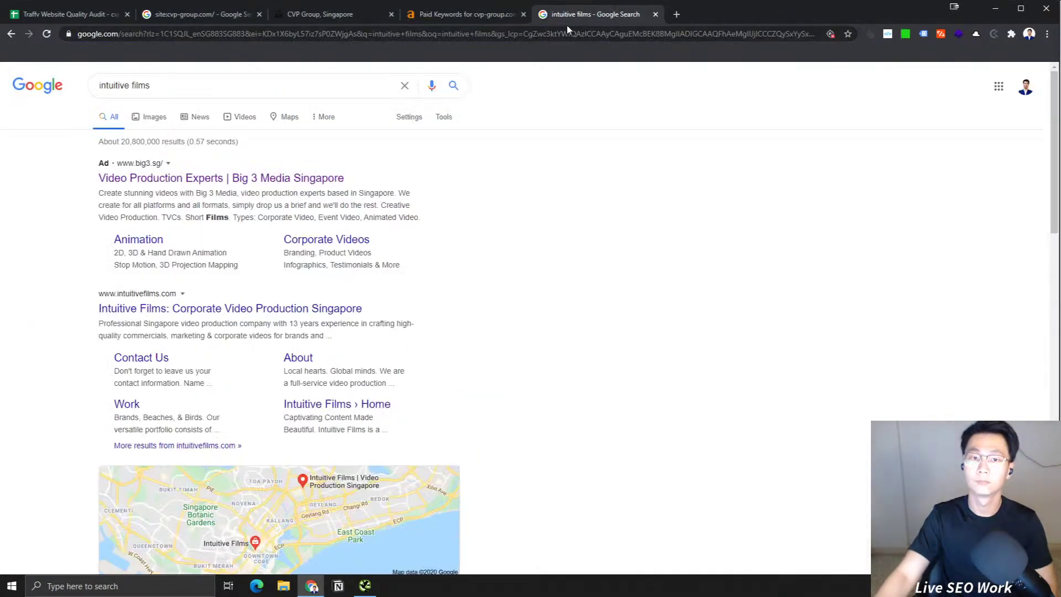
# Step: Review the portfolio and testimonials sections of the CVP Group home page
pyautogui.click(424, 19)
pyautogui.click(323, 19)
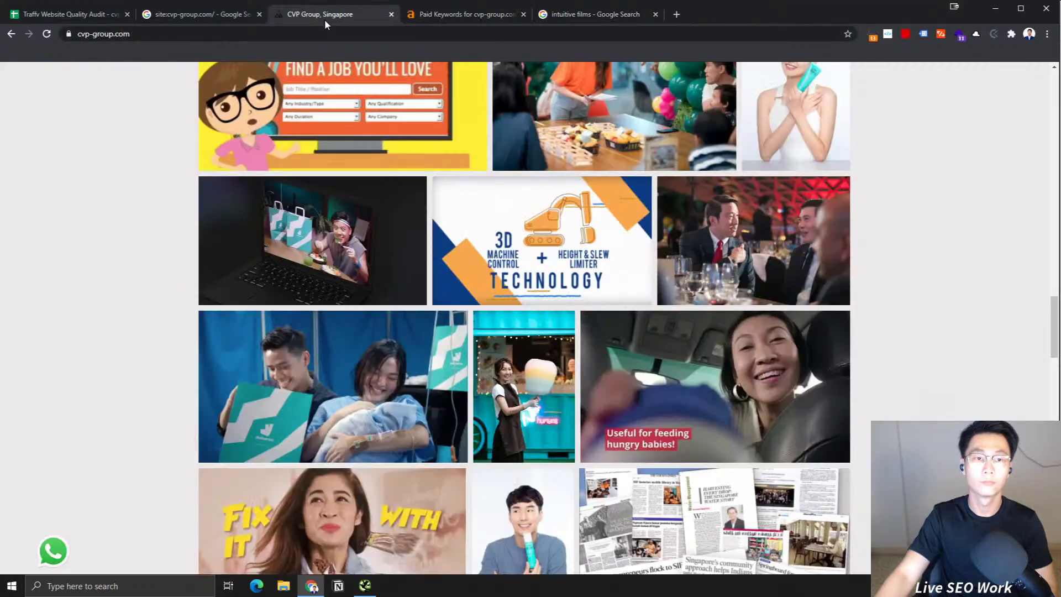
pyautogui.scroll(-10, 788, 307)
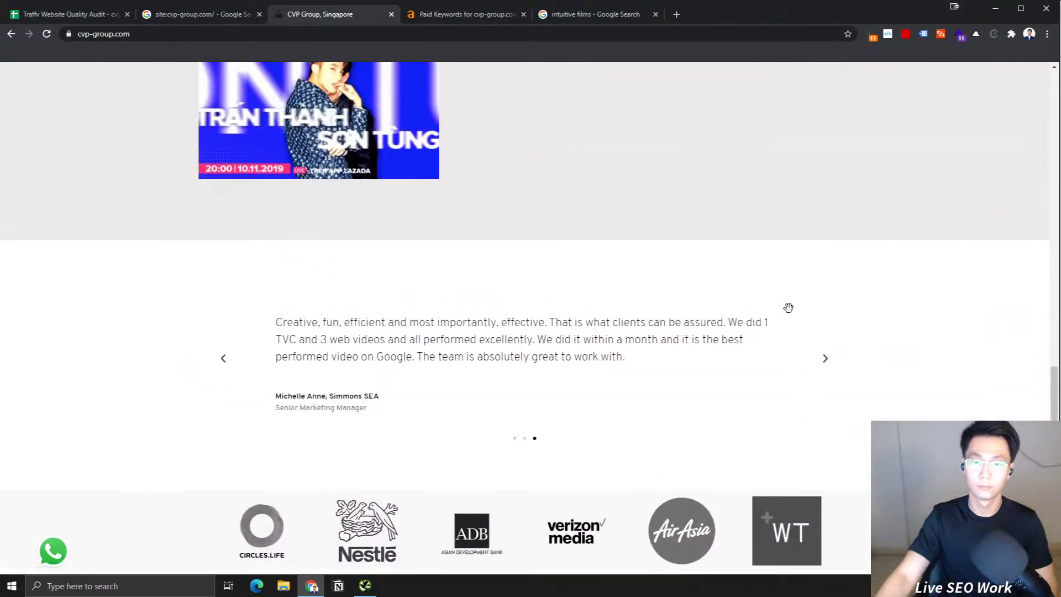
pyautogui.scroll(6, 788, 307)
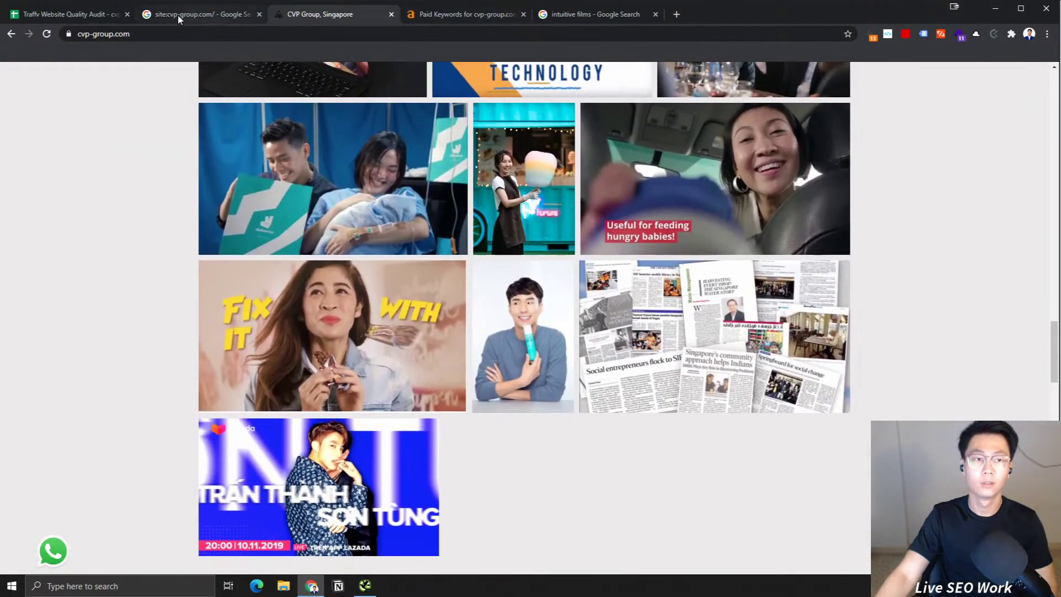
pyautogui.click(177, 15)
pyautogui.click(64, 13)
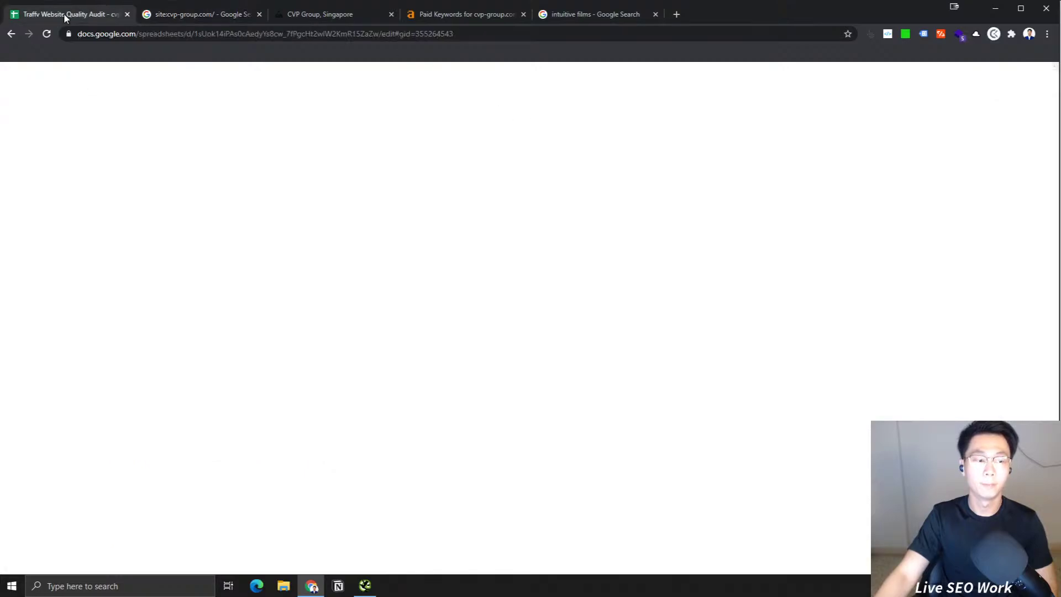
pyautogui.click(319, 14)
# Step: Copy the paid keyword "video production company" from the Ahrefs list and search Google for it
pyautogui.click(467, 15)
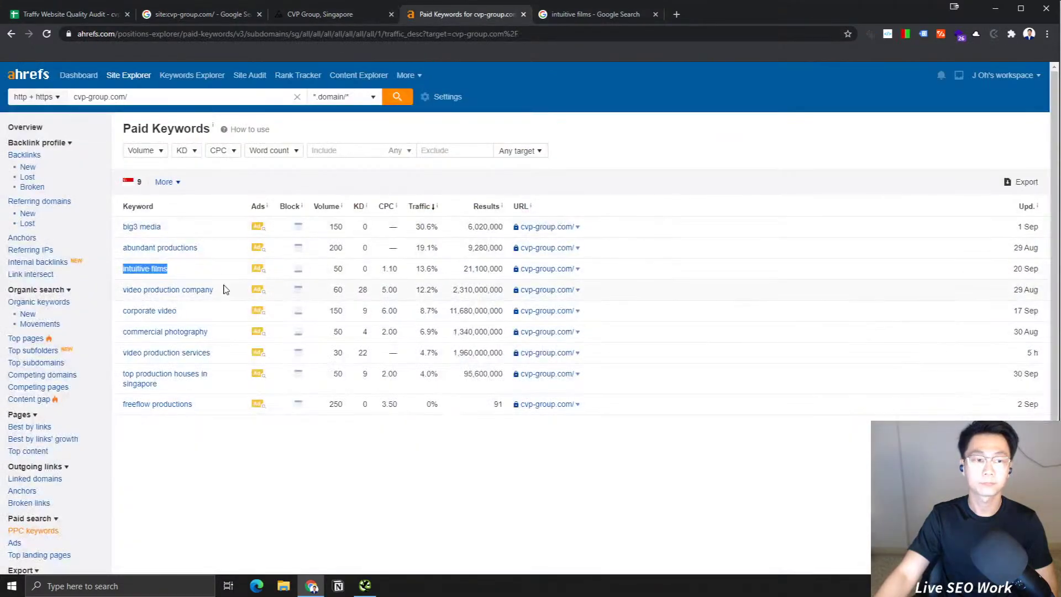
pyautogui.moveTo(225, 293); pyautogui.dragTo(132, 289)
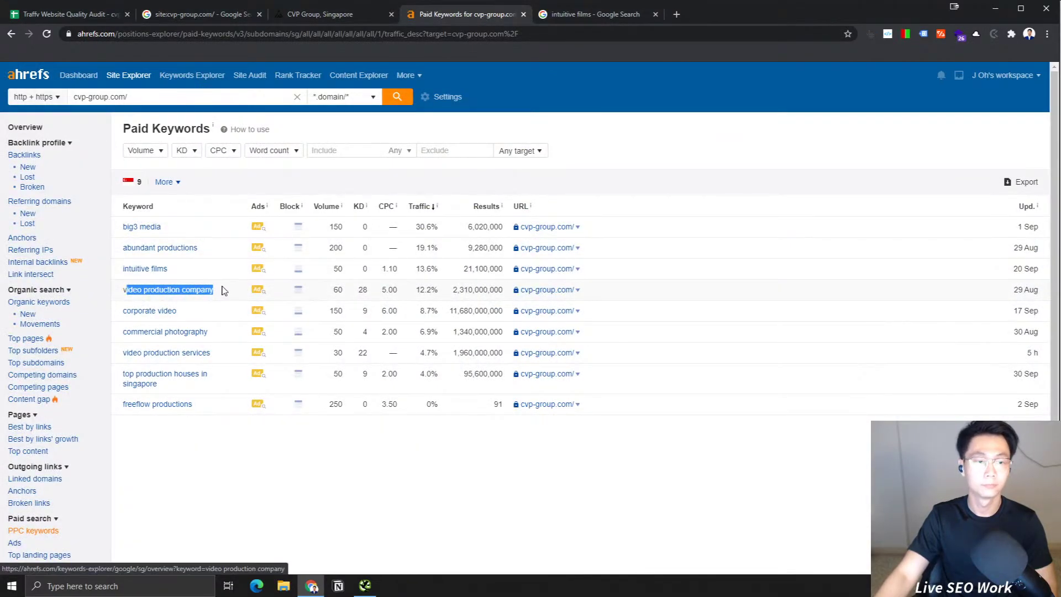
pyautogui.moveTo(224, 291); pyautogui.dragTo(123, 290)
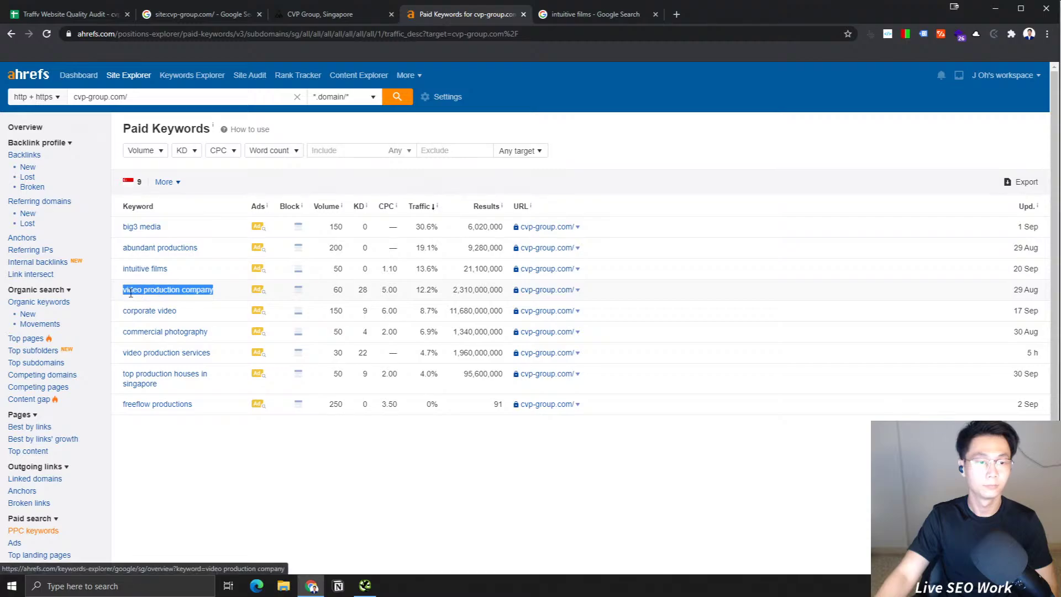
pyautogui.click(566, 15)
pyautogui.tripleClick(162, 85)
pyautogui.hotkey('ctrl', 'v')
pyautogui.click(452, 87)
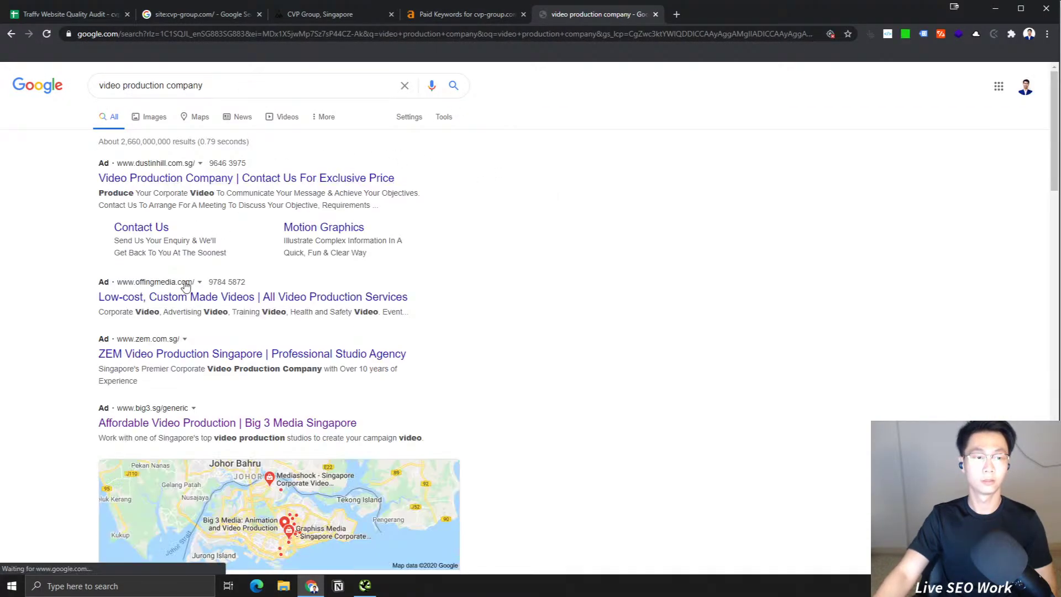
# Step: Examine the ads and organic listings on the first three result pages, then return to the Ahrefs paid keywords report
pyautogui.scroll(-7, 515, 343)
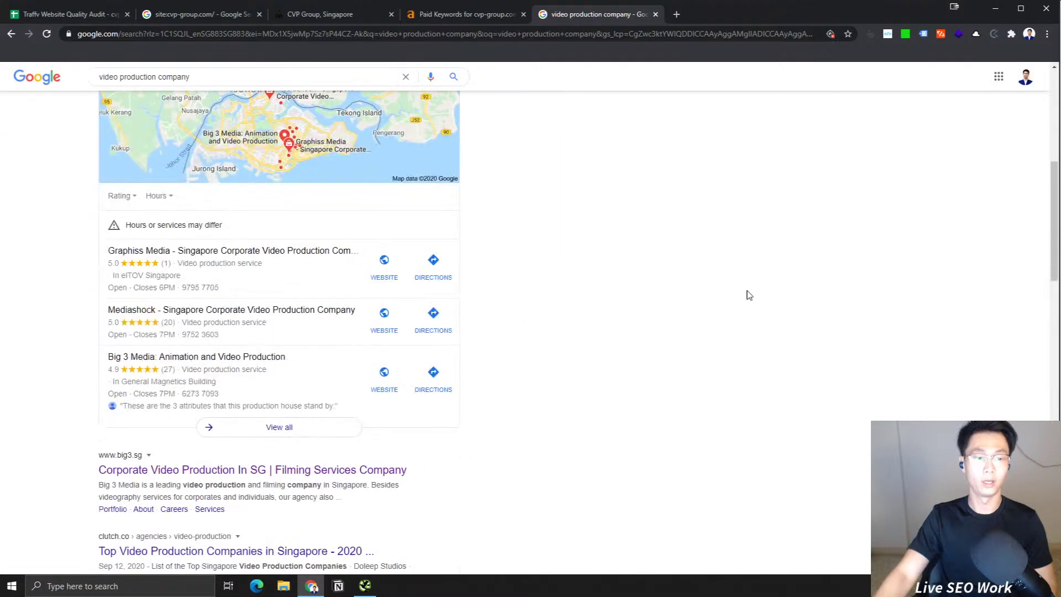
pyautogui.moveTo(1055, 206); pyautogui.dragTo(1054, 414)
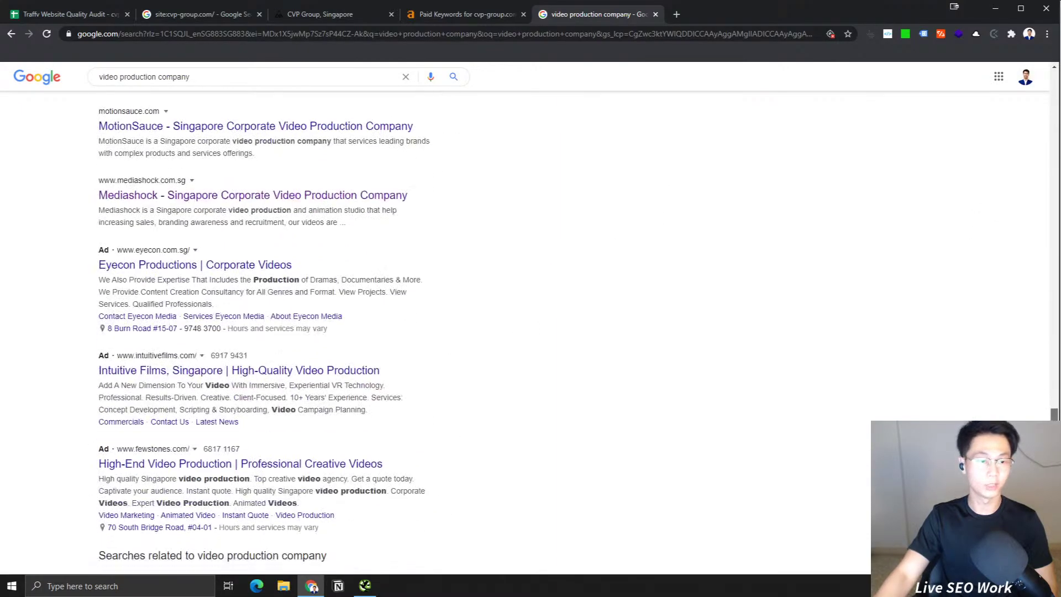
pyautogui.scroll(-3, 357, 386)
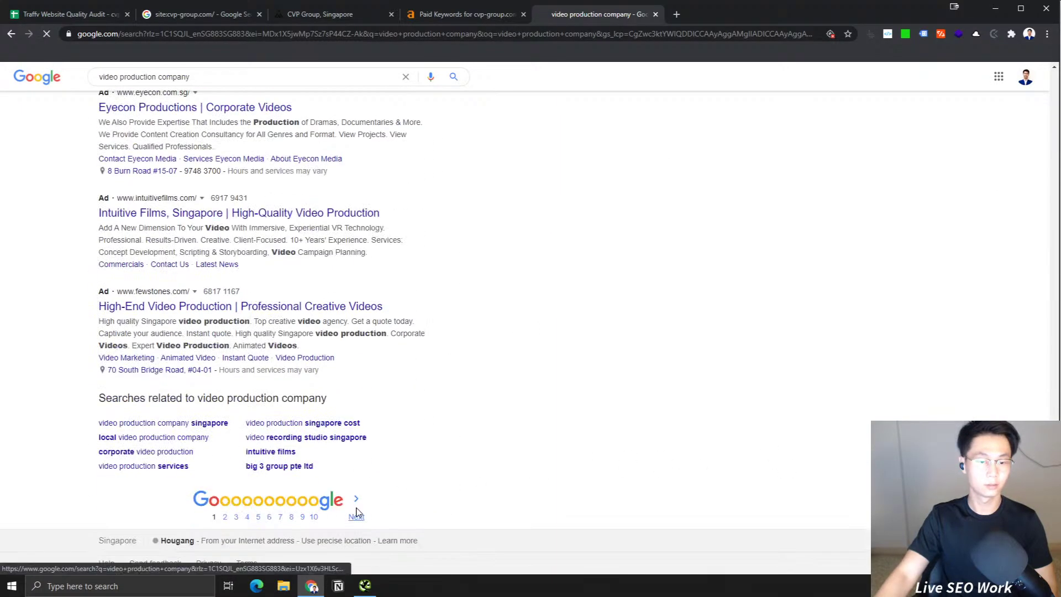
pyautogui.click(356, 508)
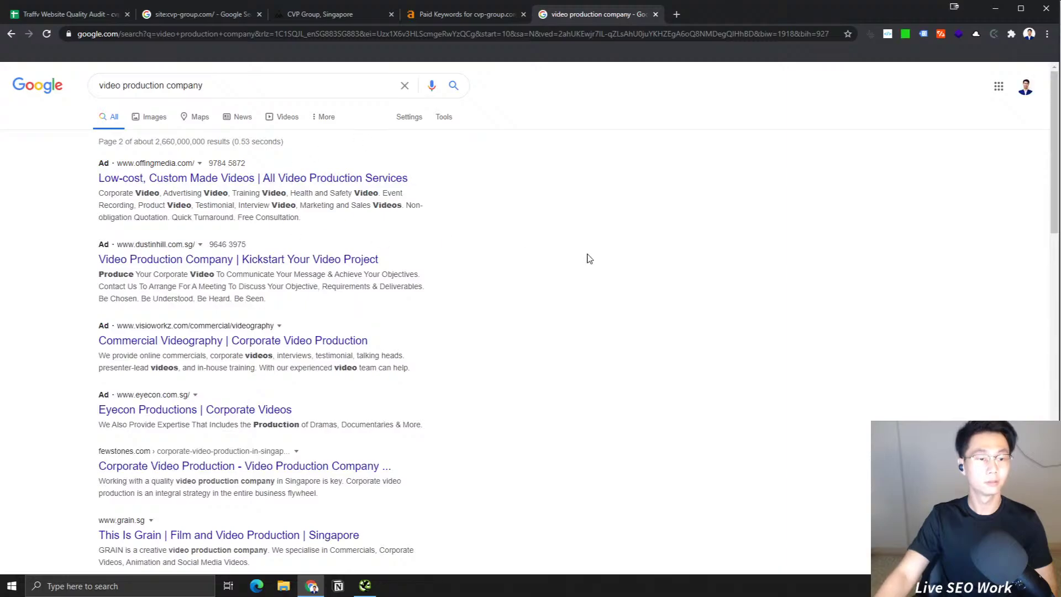
pyautogui.scroll(-15, 530, 320)
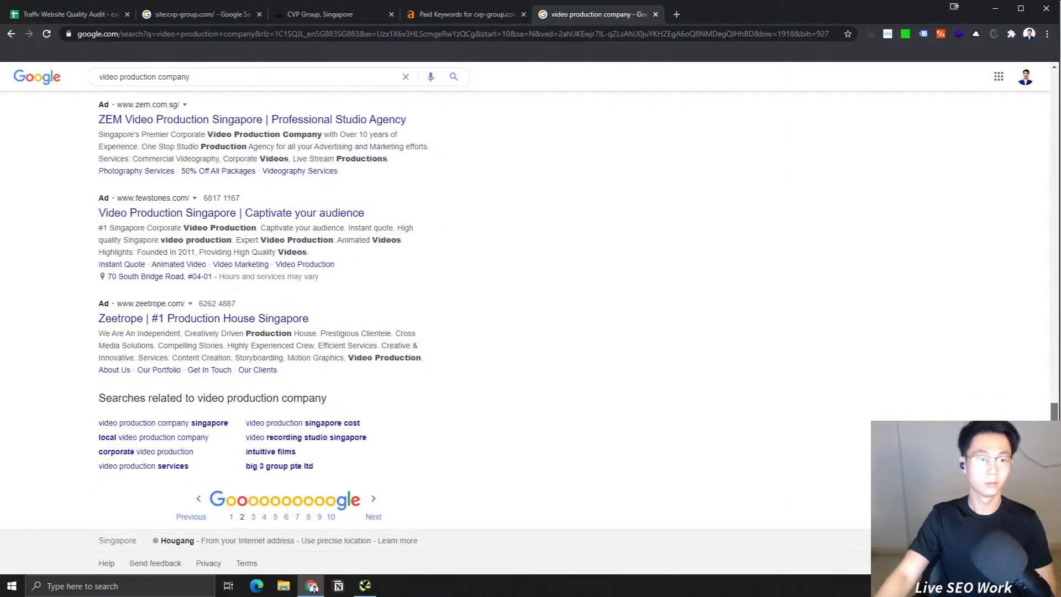
pyautogui.click(373, 517)
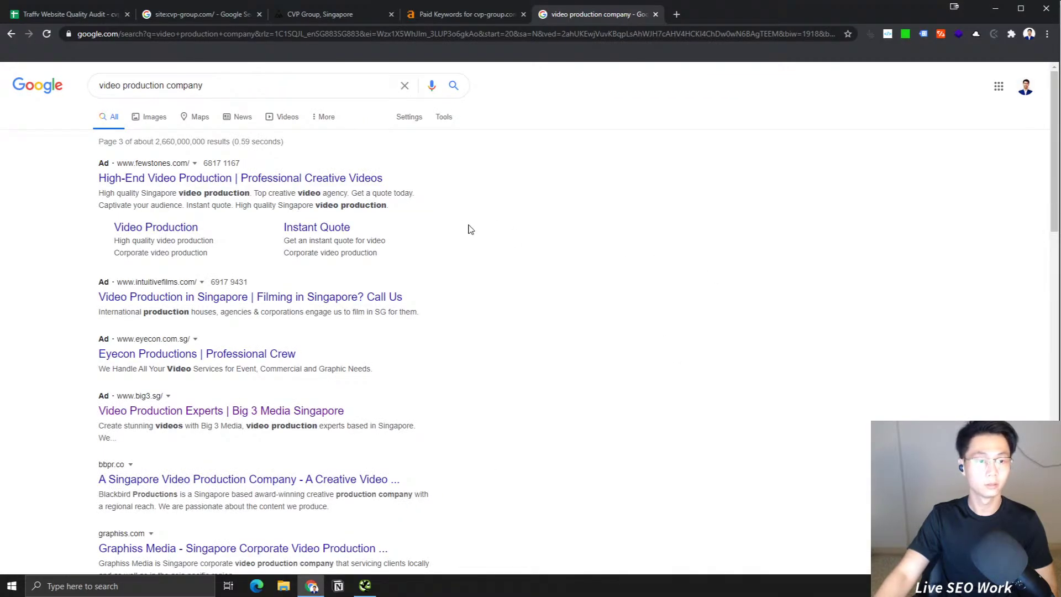
pyautogui.scroll(-15, 470, 229)
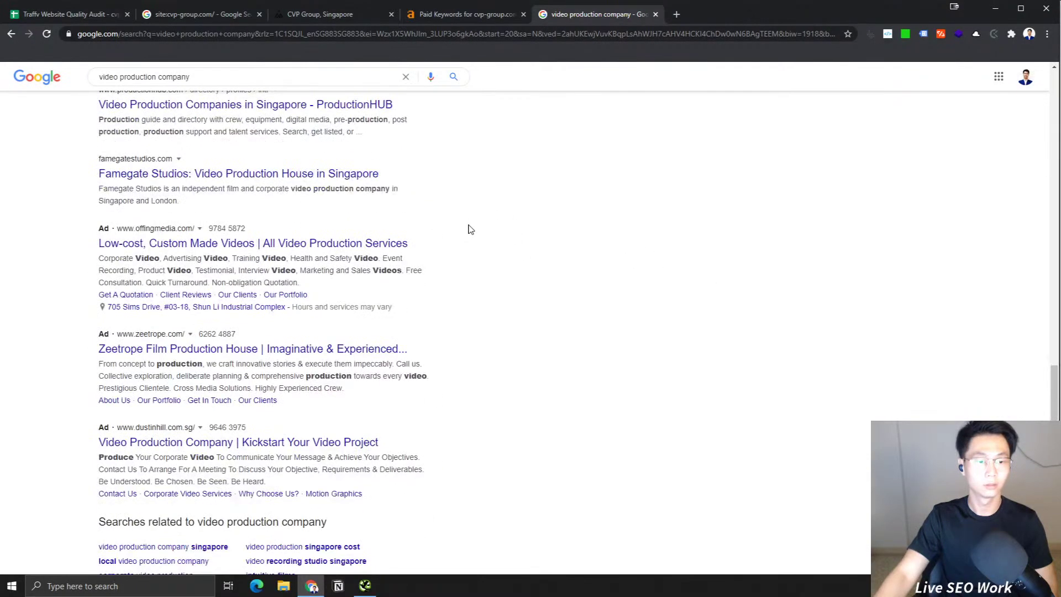
pyautogui.click(484, 17)
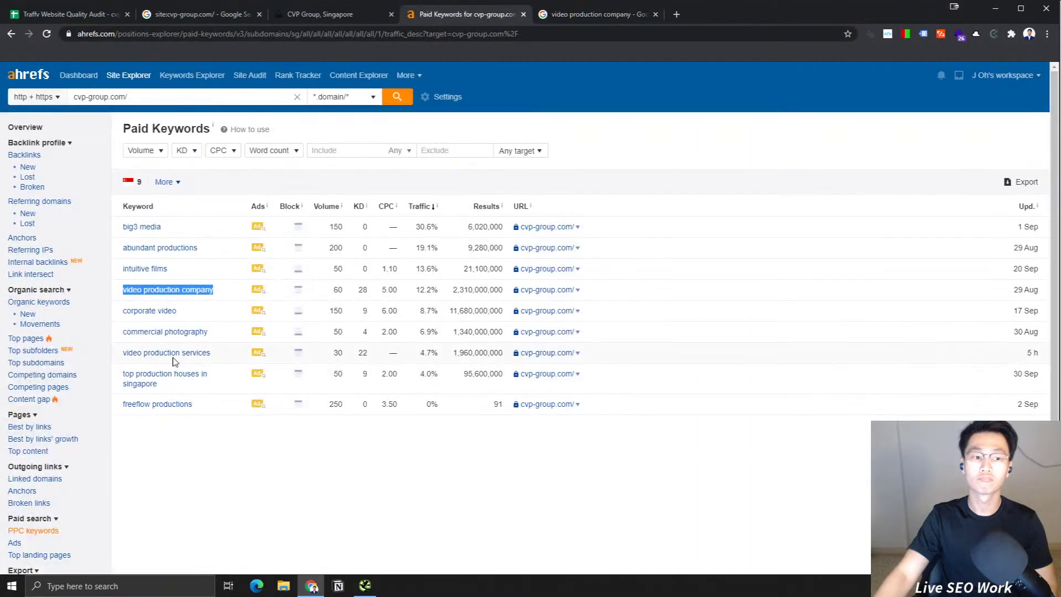
# Step: Copy the paid keyword "corporate video" from the Ahrefs list and search Google for it
pyautogui.moveTo(185, 312); pyautogui.dragTo(115, 313)
pyautogui.hotkey('ctrl', 'c')
pyautogui.click(597, 14)
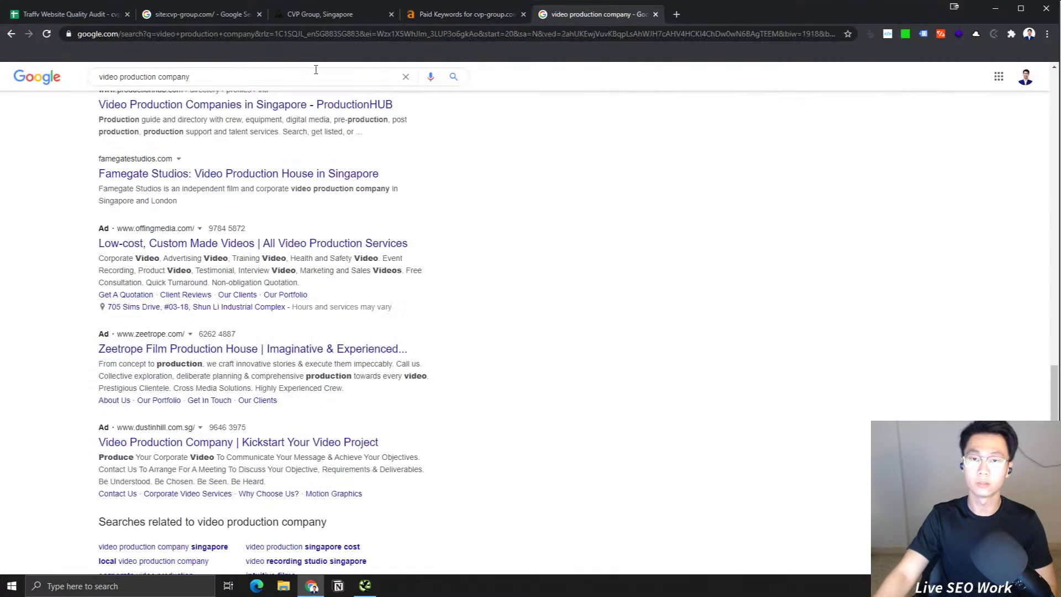
pyautogui.tripleClick(166, 86)
pyautogui.hotkey('ctrl', 'v')
pyautogui.click(453, 85)
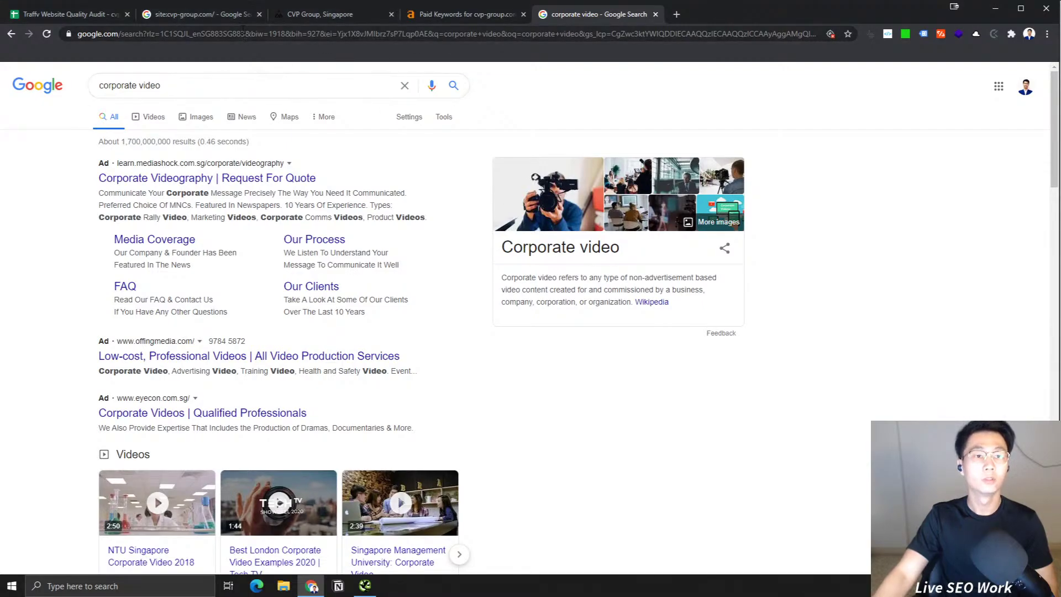
# Step: Search Google for the brand name "cvp-group"
pyautogui.moveTo(160, 85); pyautogui.dragTo(11, 91)
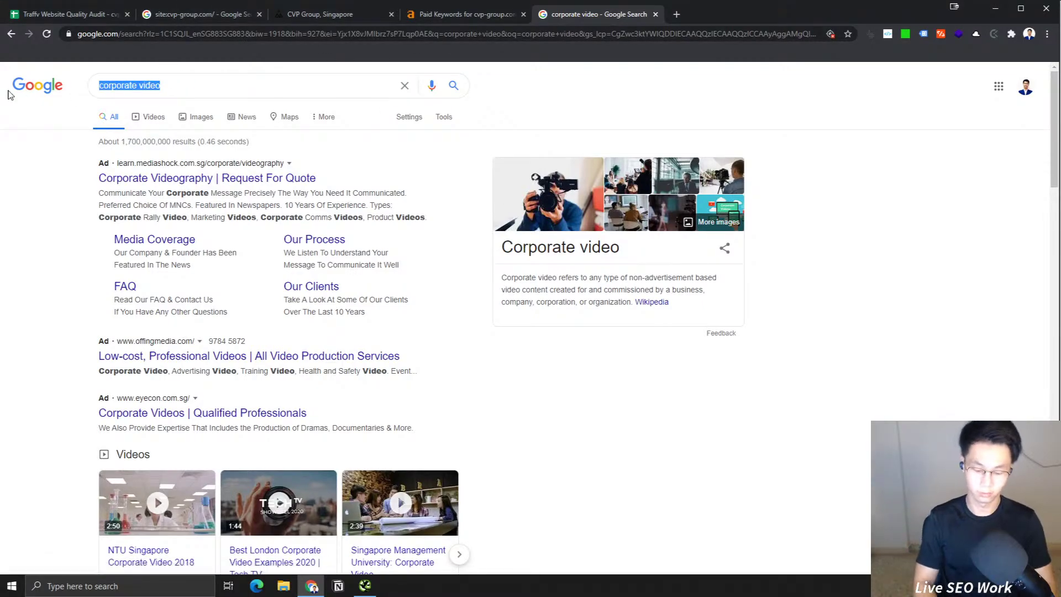
pyautogui.write('cvp-group')
pyautogui.press('Return')
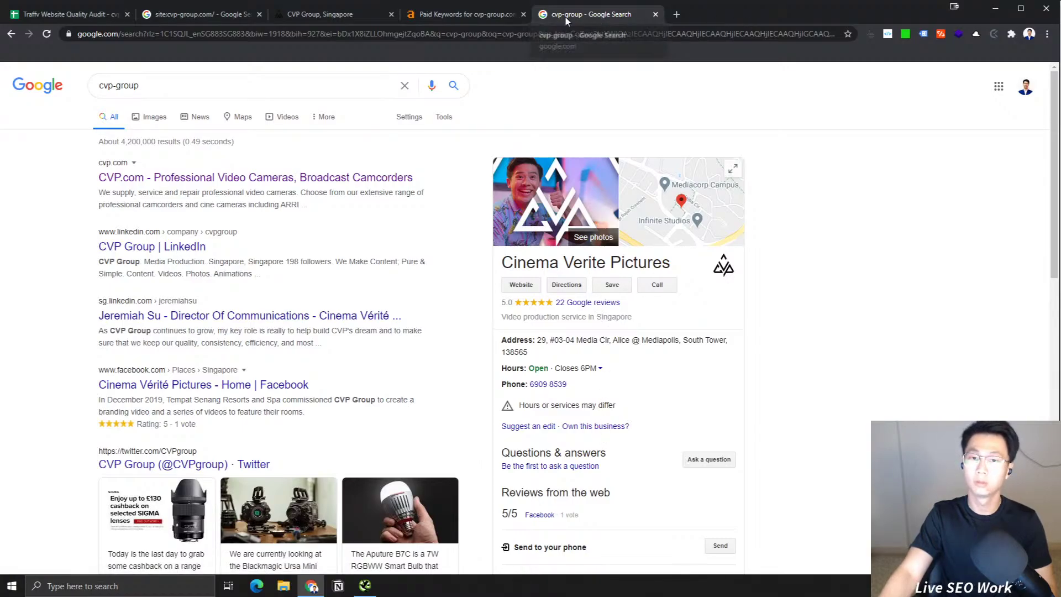
pyautogui.moveTo(615, 18); pyautogui.dragTo(0, 54)
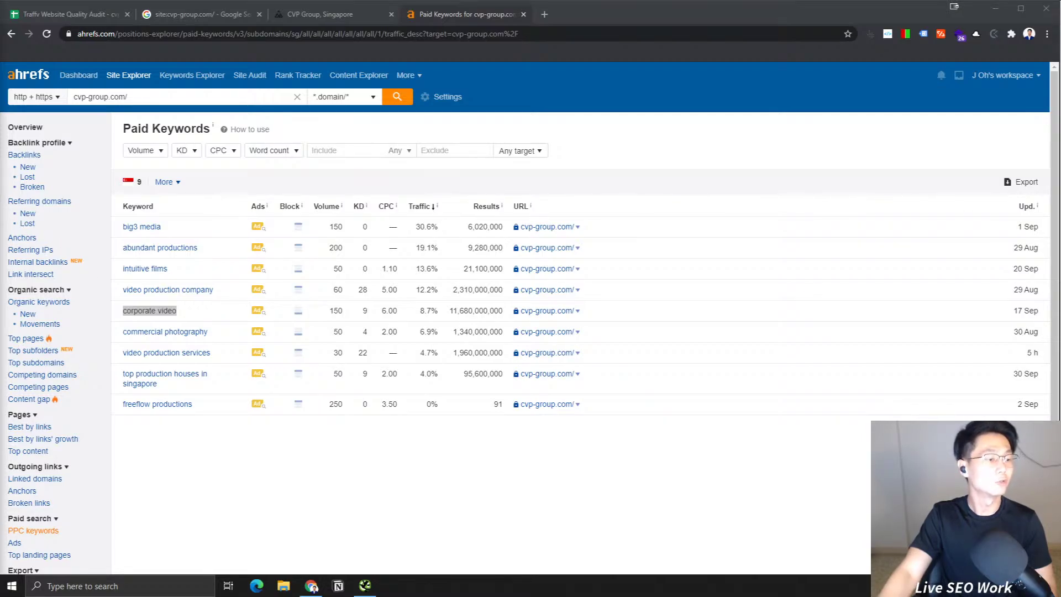
pyautogui.moveTo(0, 17); pyautogui.dragTo(582, 39)
pyautogui.moveTo(54, 16); pyautogui.dragTo(543, 18)
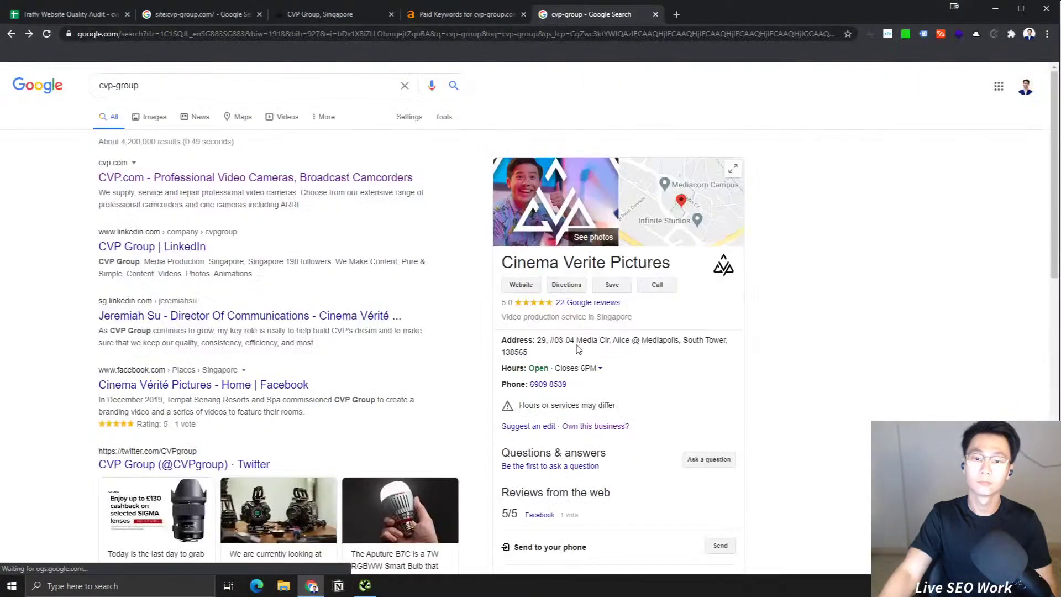
# Step: View the Google reviews of the Cinema Verite Pictures business profile and close them
pyautogui.click(578, 303)
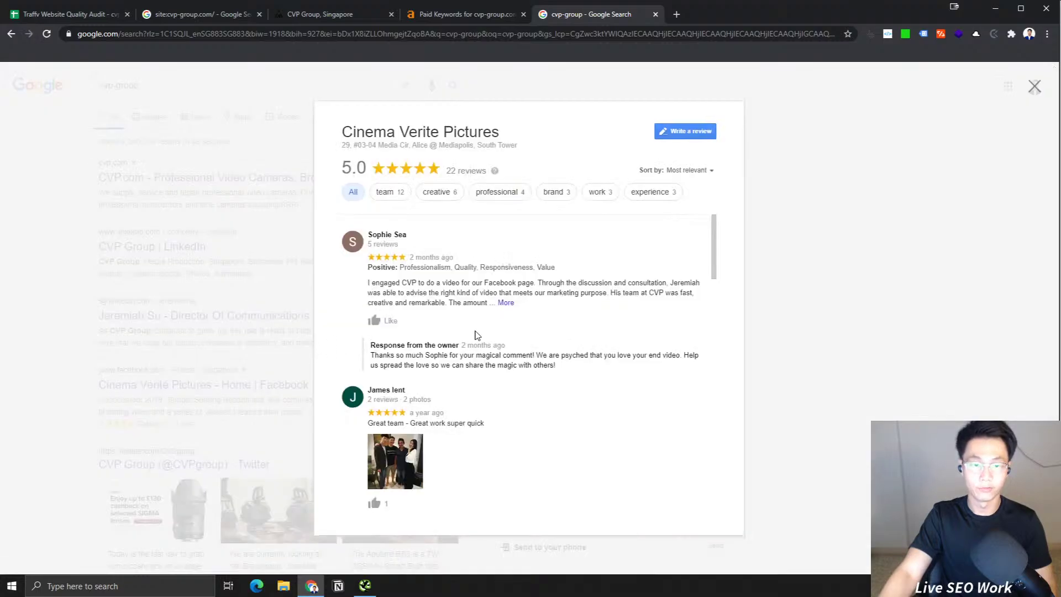
pyautogui.moveTo(711, 236); pyautogui.dragTo(768, 96)
pyautogui.click(929, 145)
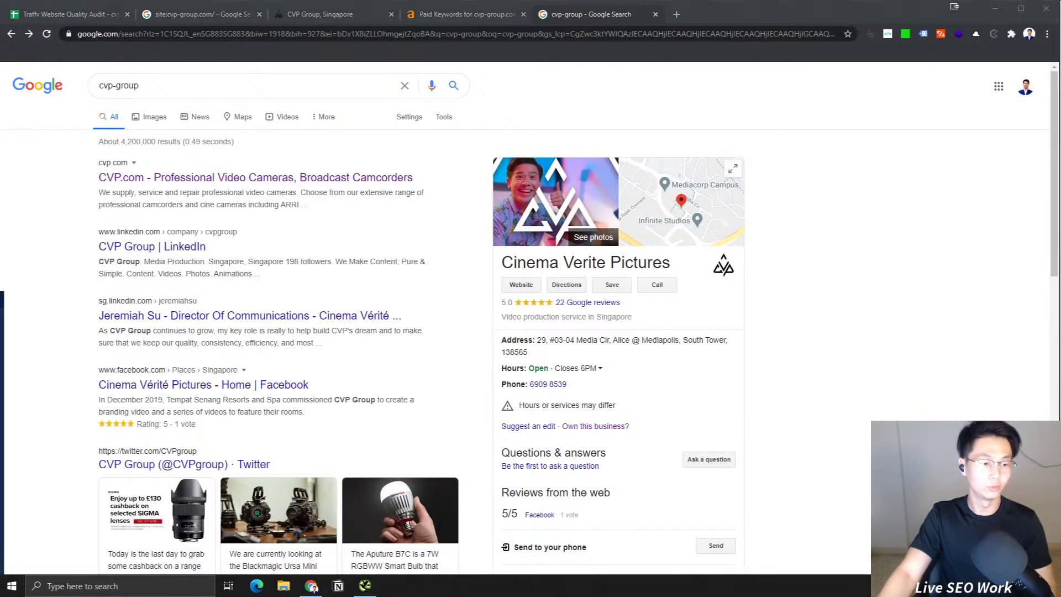
# Step: Add the finding "GMB - Reviews" in cell A9 of the Audit Overview sheet, with the note "Refer to GMB" in B9
pyautogui.click(111, 17)
pyautogui.click(118, 254)
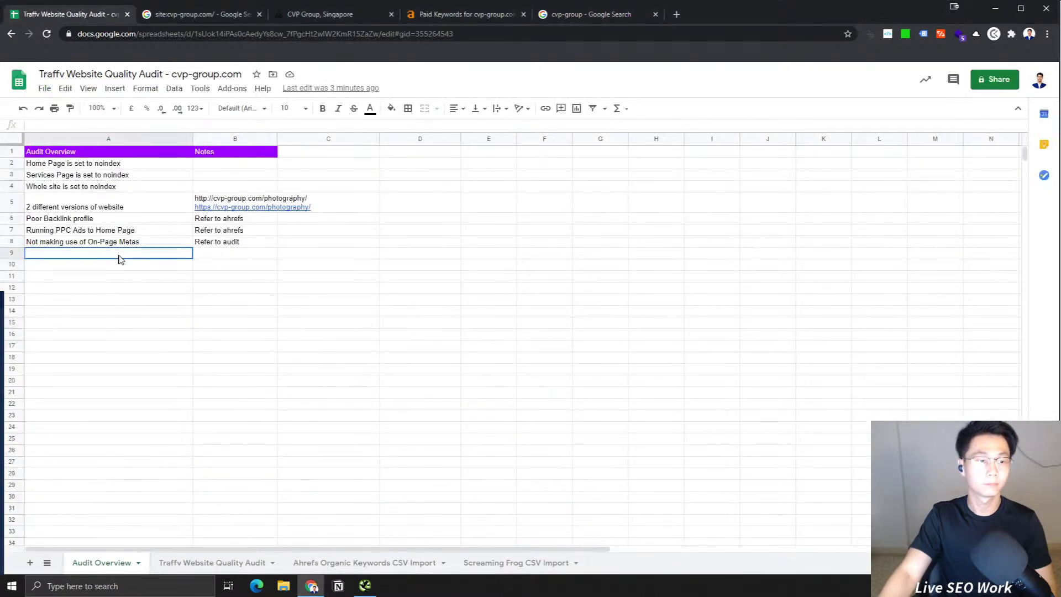
pyautogui.write('Reply ')
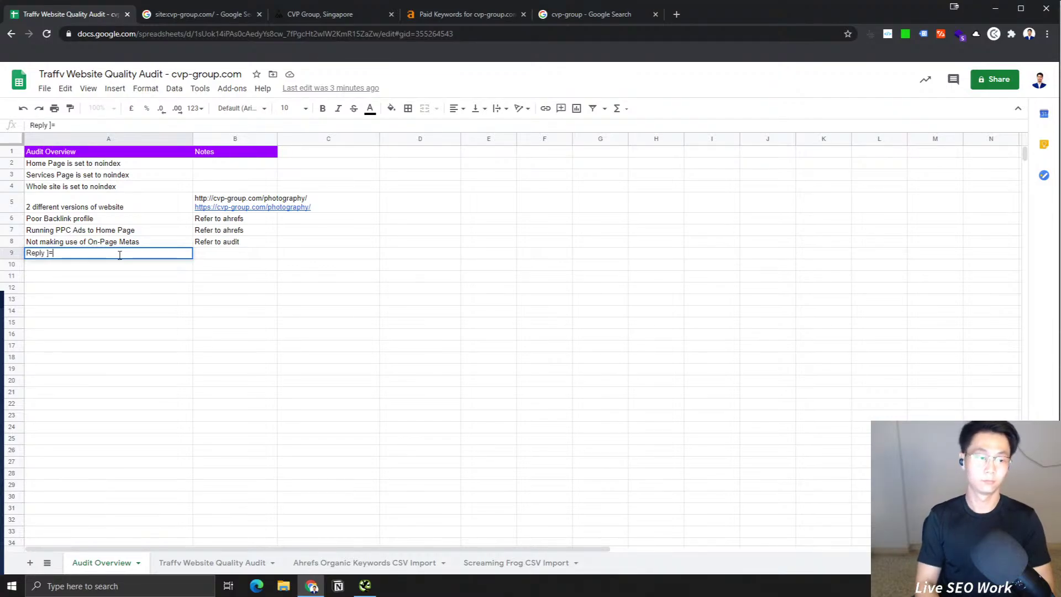
pyautogui.write('GMB ')
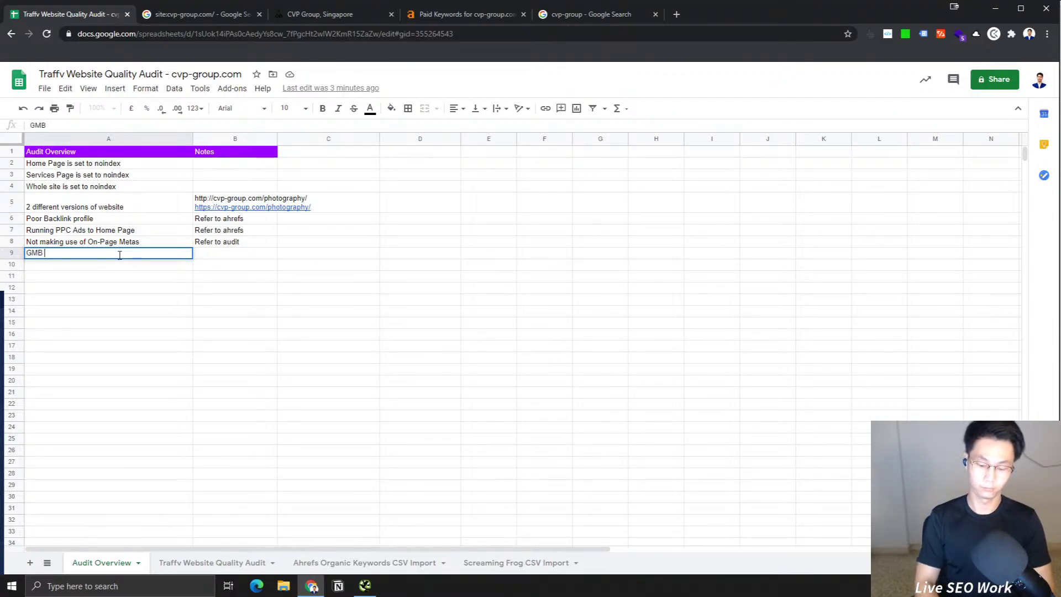
pyautogui.write('-')
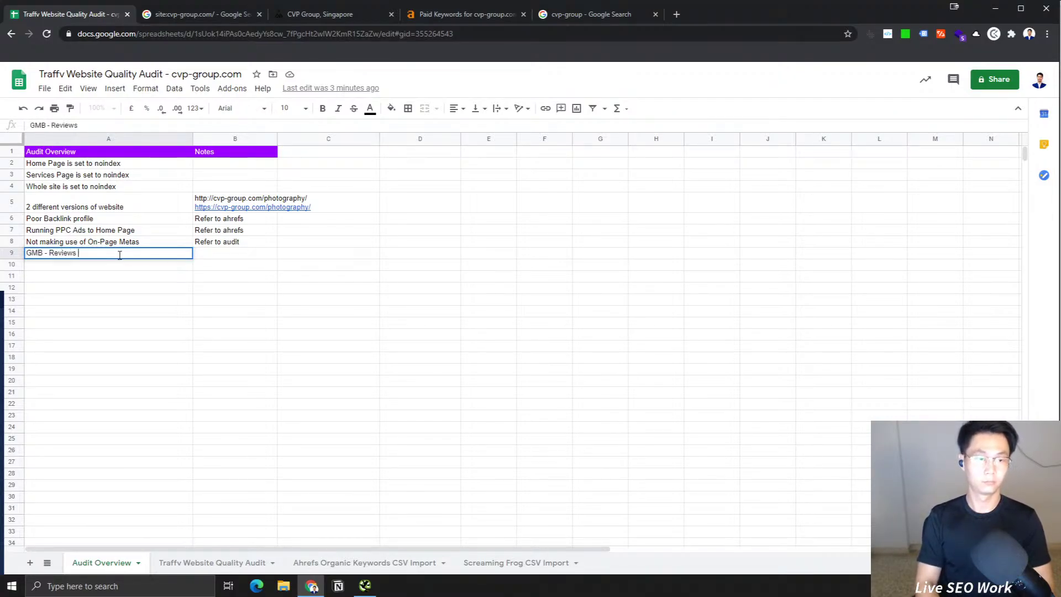
pyautogui.write(' Reviews')
pyautogui.press('Return')
pyautogui.click(217, 258)
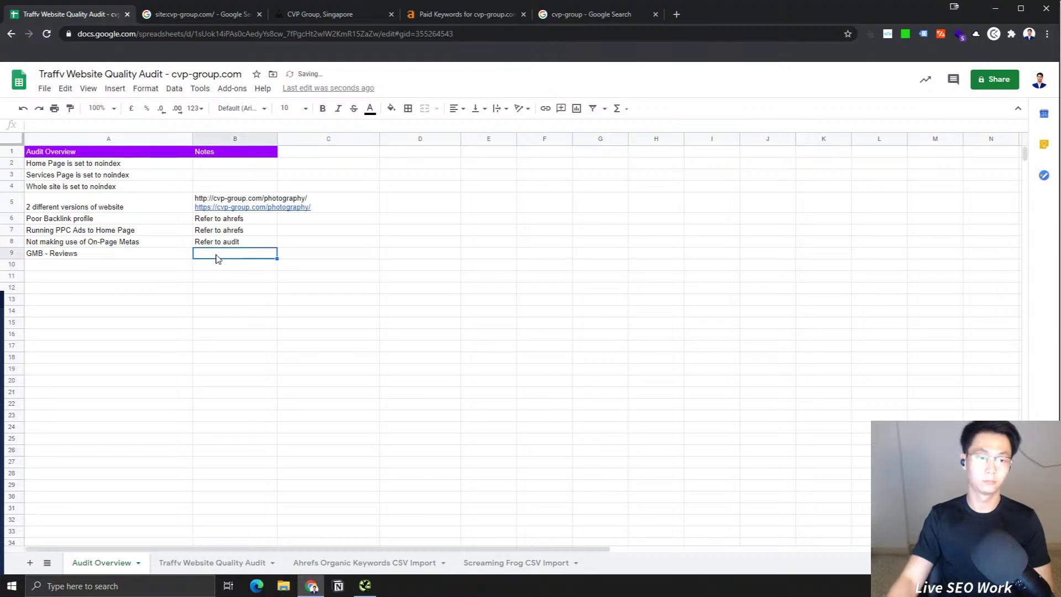
pyautogui.write('Refer to')
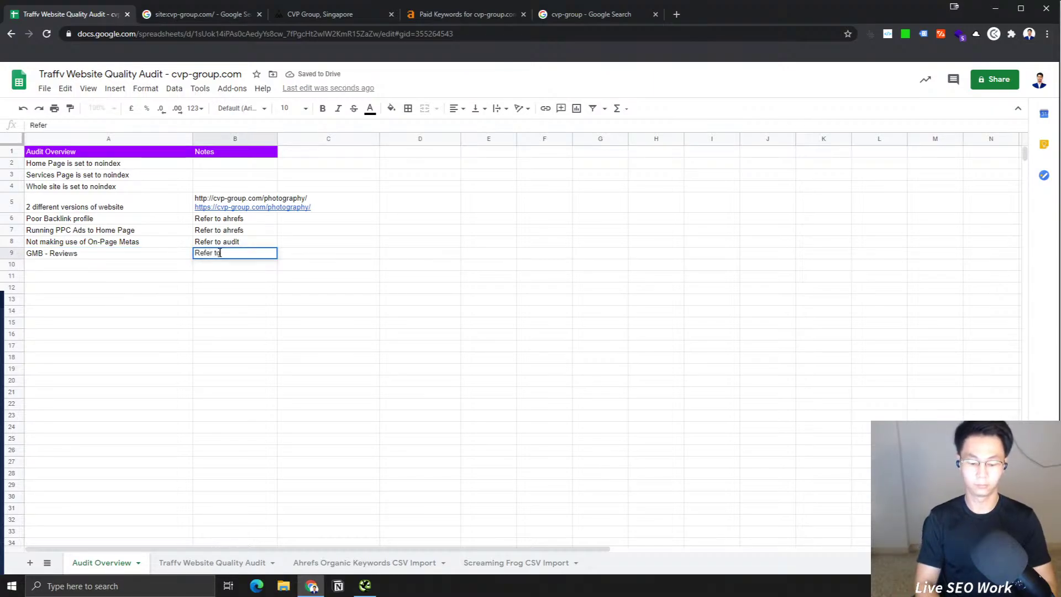
pyautogui.write(' GMB')
pyautogui.press('Return')
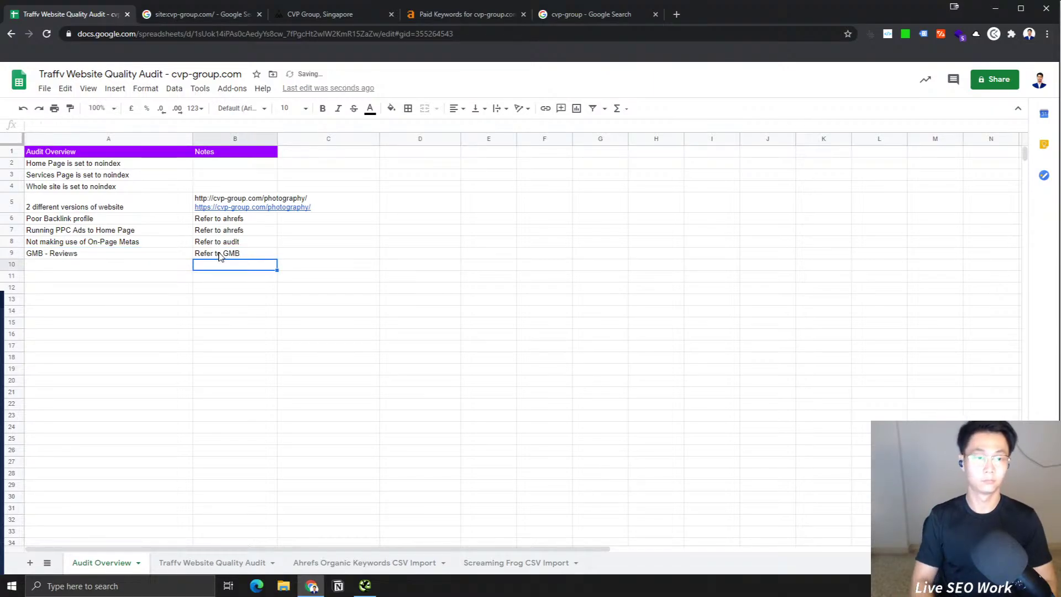
# Step: Examine the Google results and business profile for cvp-group down to its social profile links
pyautogui.click(553, 15)
pyautogui.scroll(-8, 414, 387)
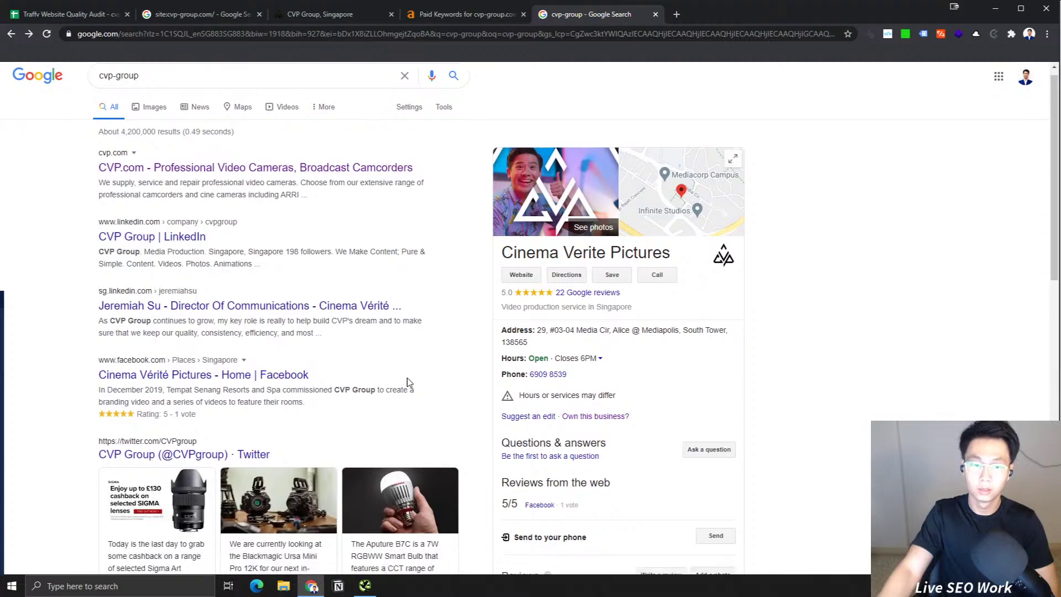
pyautogui.scroll(7, 450, 383)
pyautogui.click(472, 14)
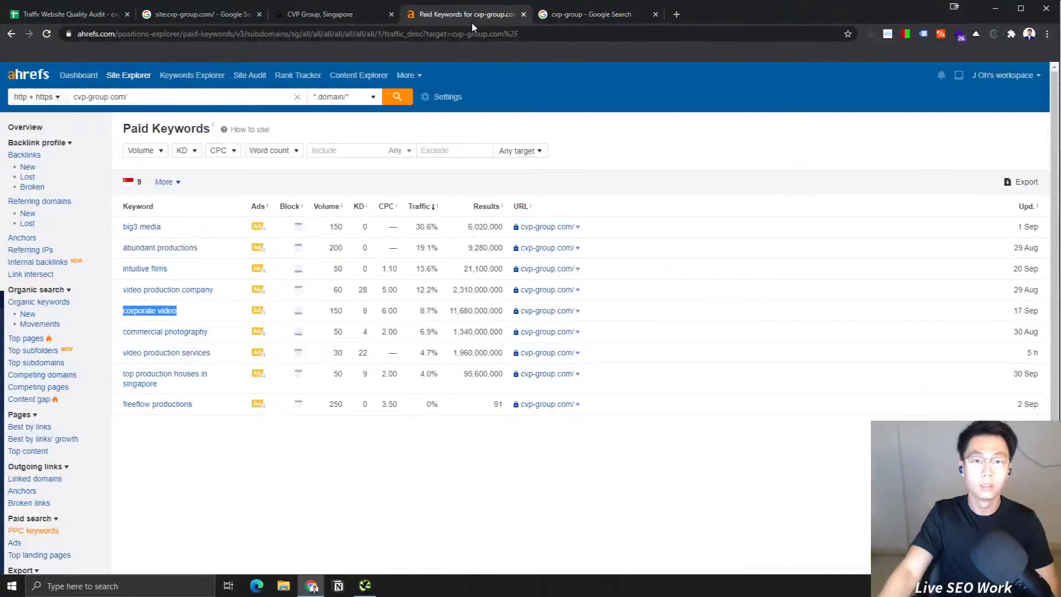
pyautogui.click(590, 17)
pyautogui.scroll(-6, 702, 345)
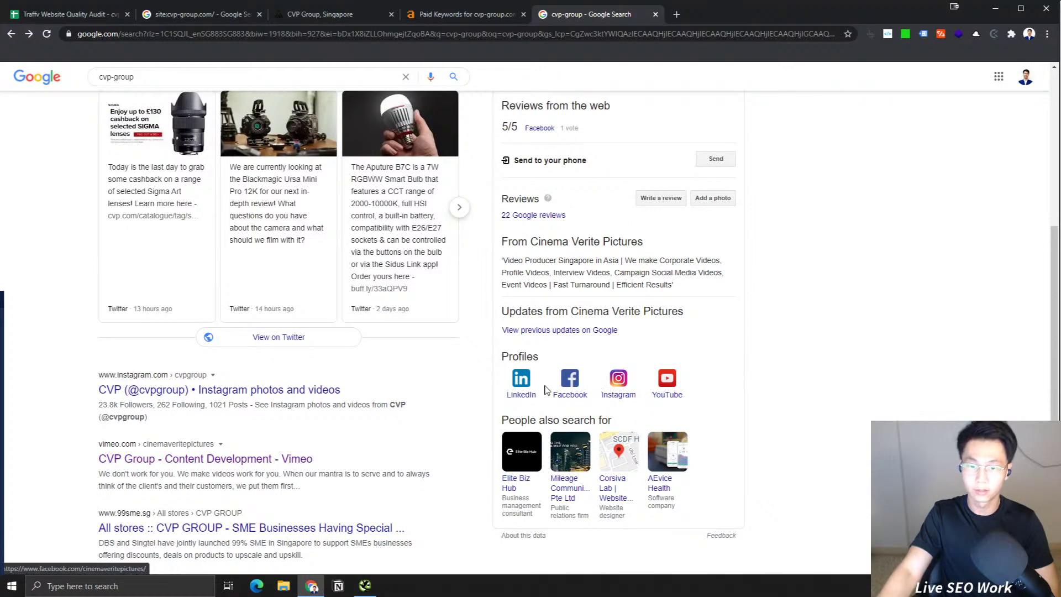
# Step: Open the company's Facebook page from its Google business profile, review the about details and posts, and close the page
pyautogui.click(569, 380)
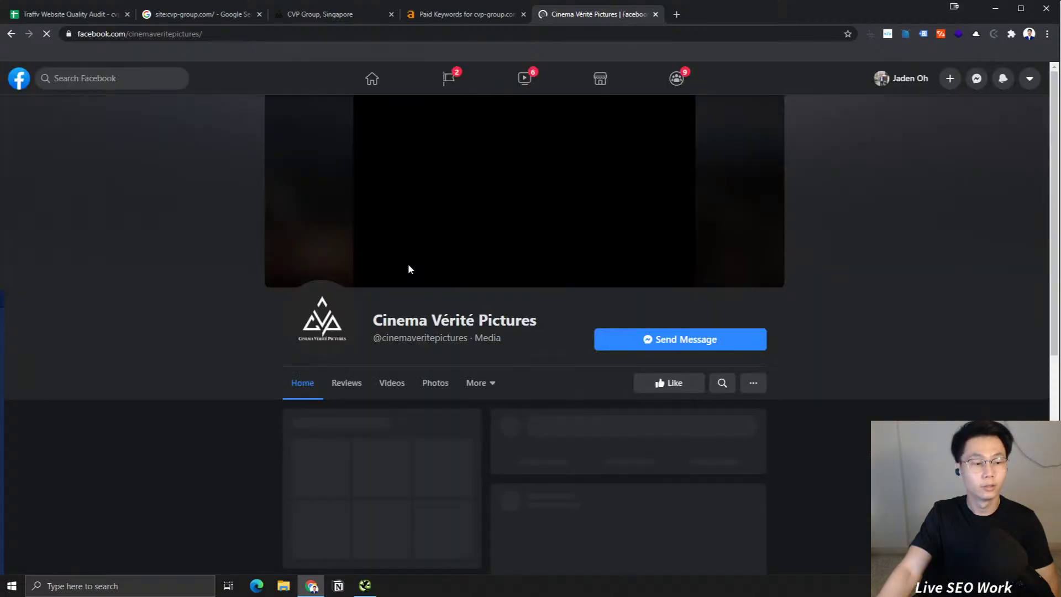
pyautogui.scroll(-5, 864, 359)
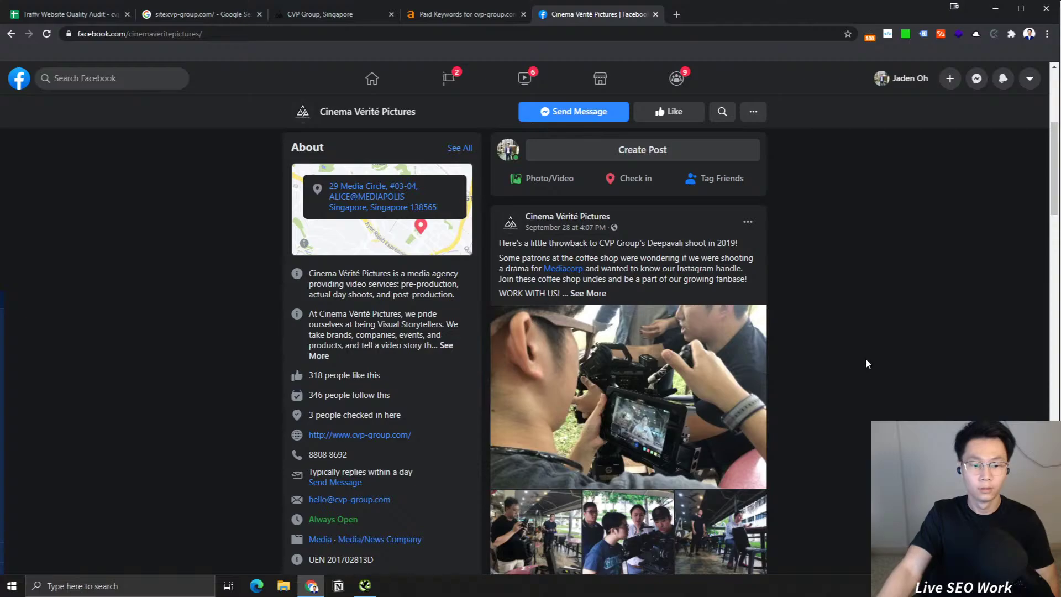
pyautogui.scroll(-1, 866, 363)
pyautogui.scroll(6, 865, 357)
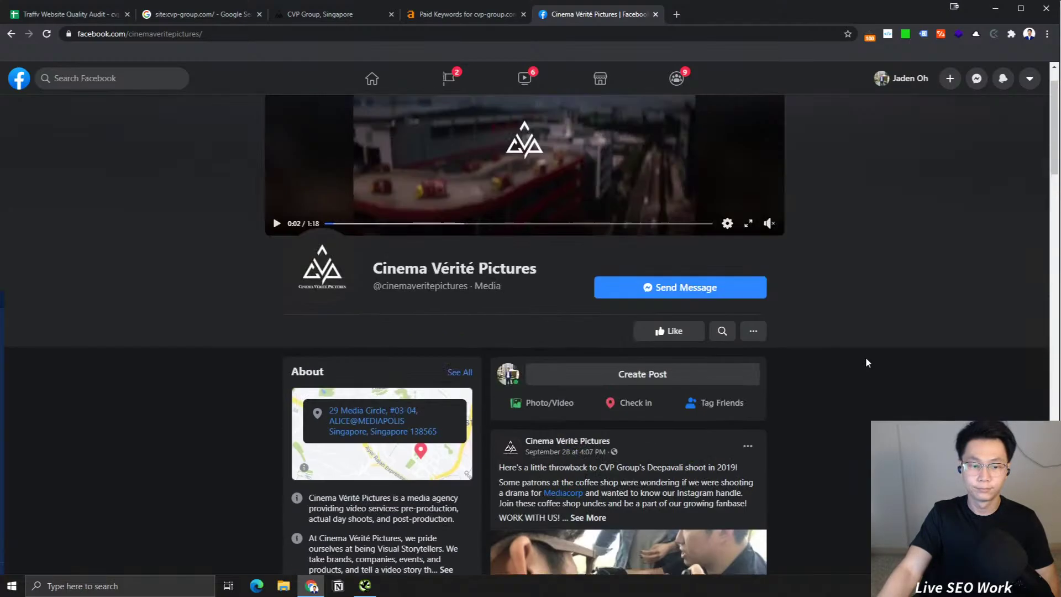
pyautogui.click(655, 14)
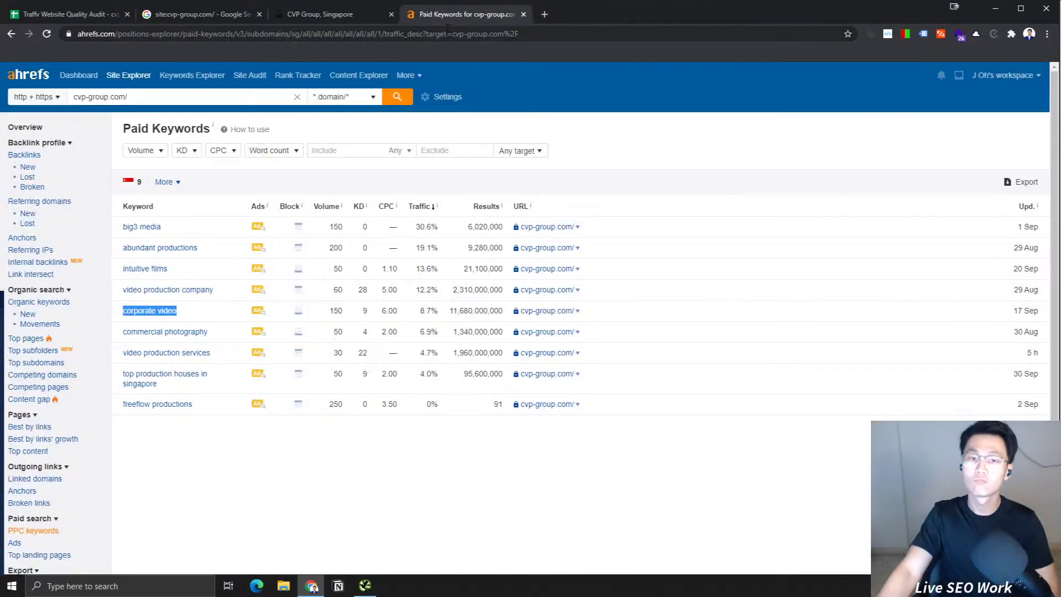
# Step: Return to the Audit Overview sheet and review the recorded findings and notes
pyautogui.click(316, 11)
pyautogui.click(210, 13)
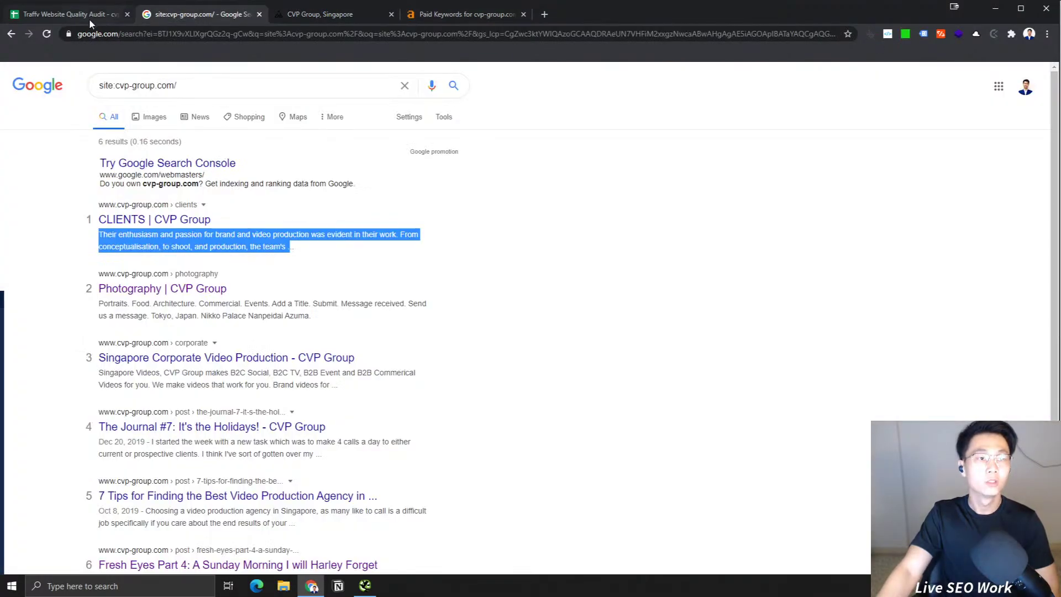
pyautogui.click(89, 17)
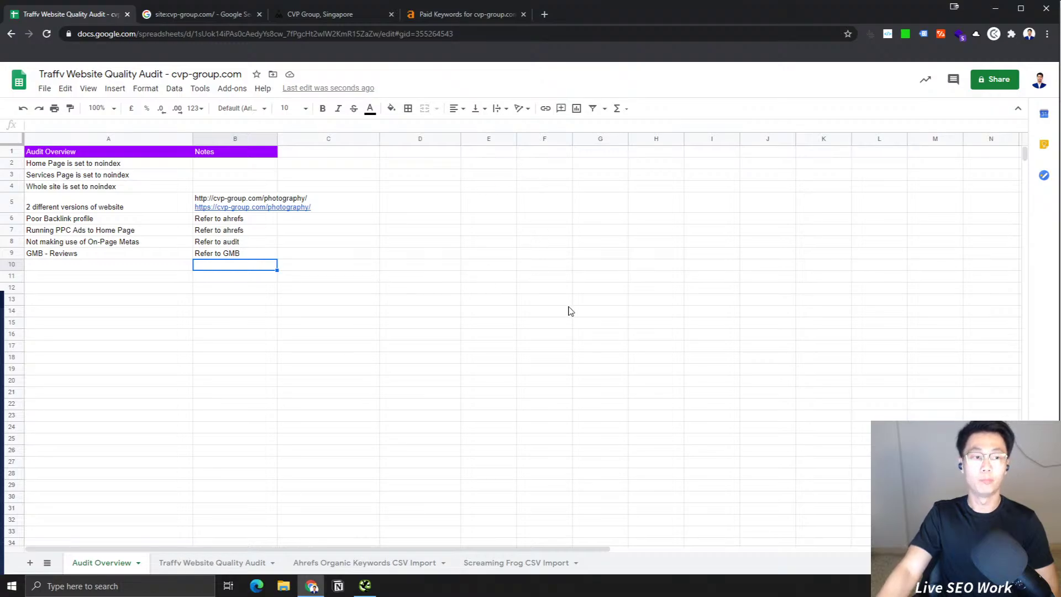
pyautogui.moveTo(571, 311); pyautogui.dragTo(126, 178)
pyautogui.click(489, 241)
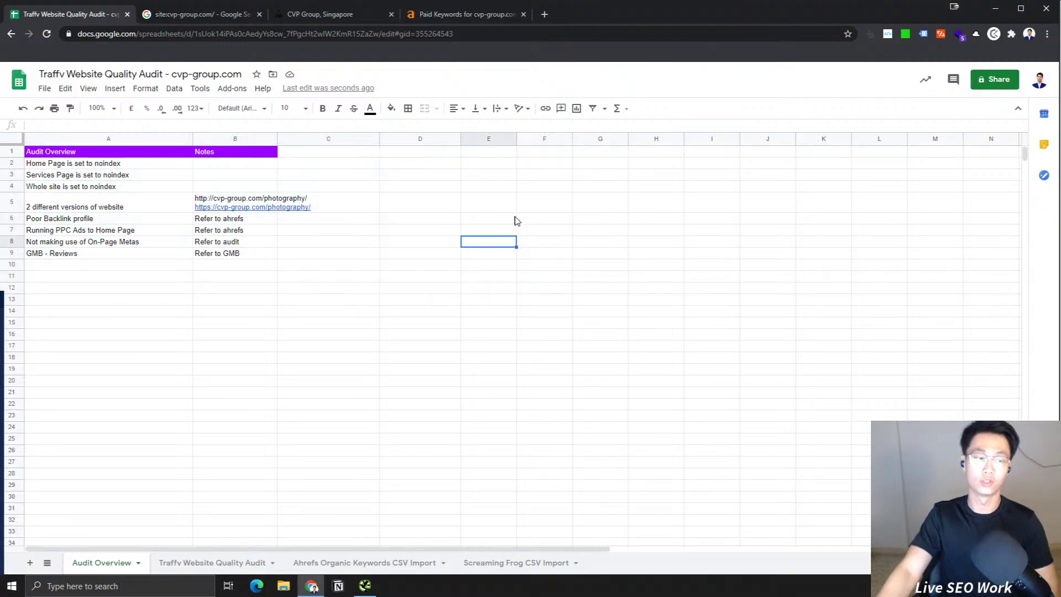